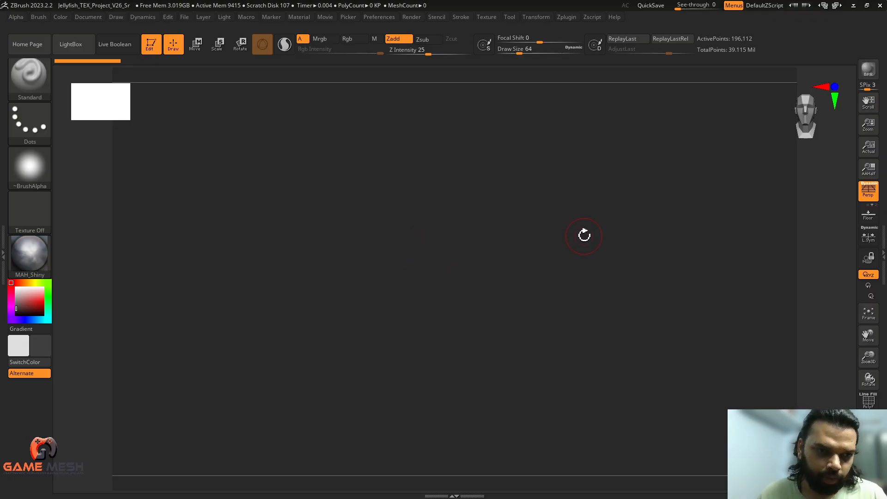
Switch to File Explorer and find the Jellyfish_TEX_Project_V26_Sr project in the Jelly Fish folder under Old Projects.
key("shift")
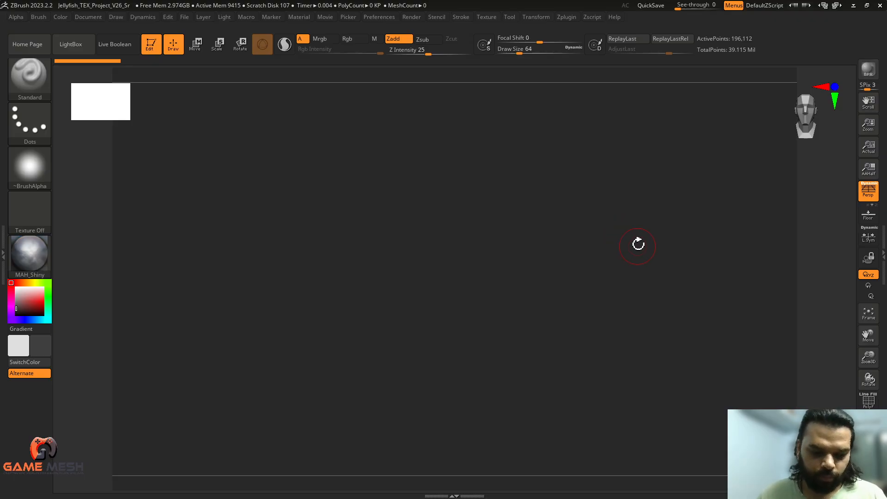
key("shift")
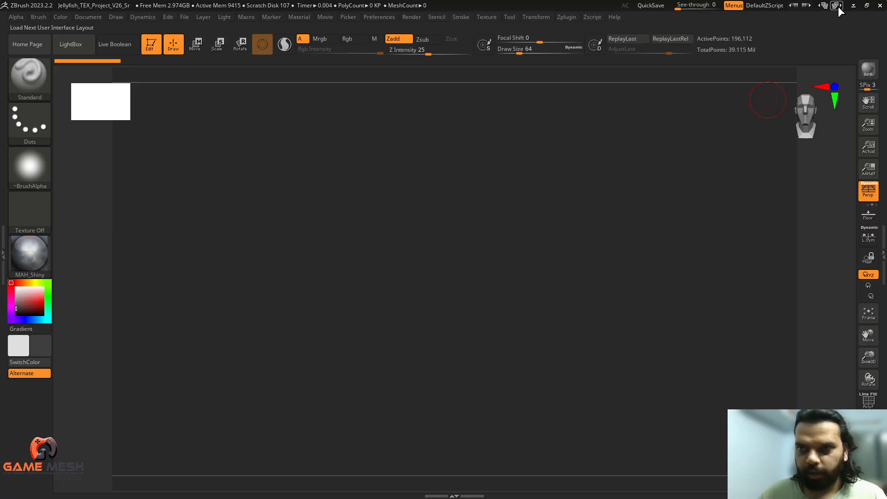
left_click(853, 5)
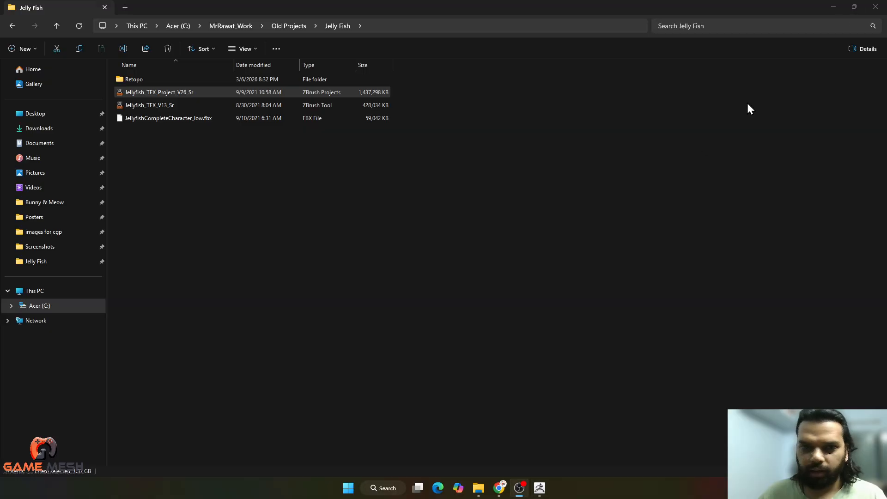
left_click(288, 26)
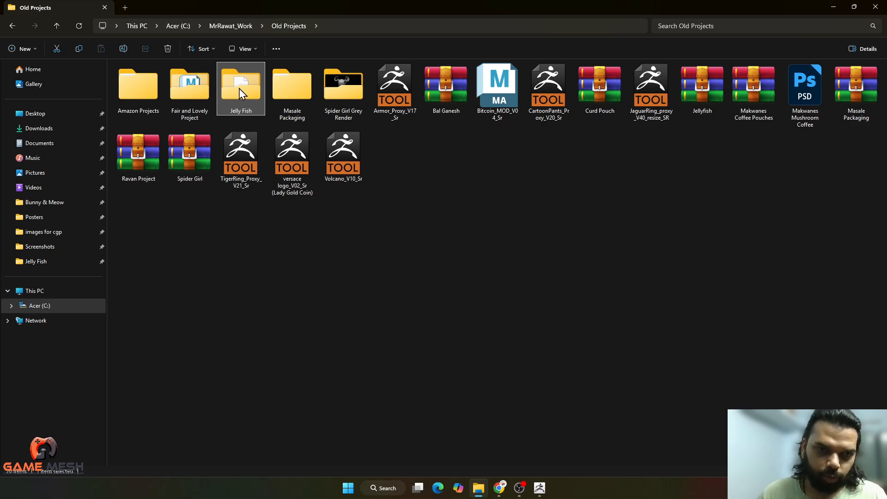
left_click(400, 273)
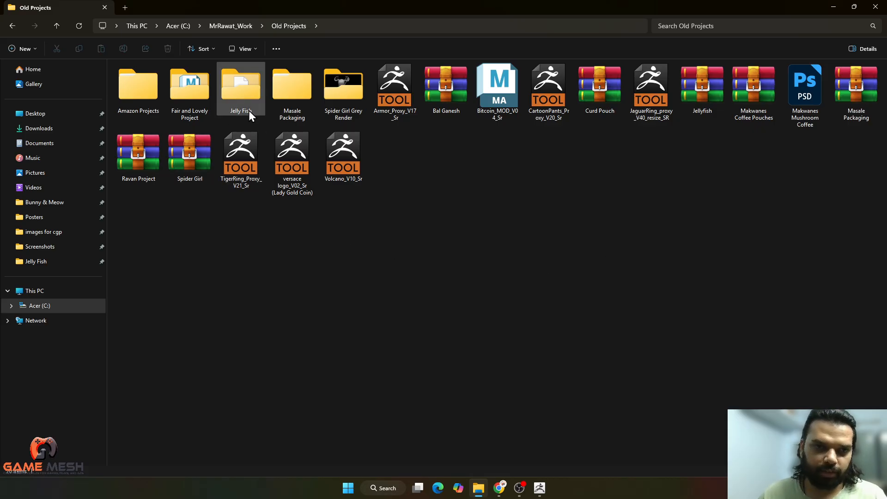
double_click(244, 94)
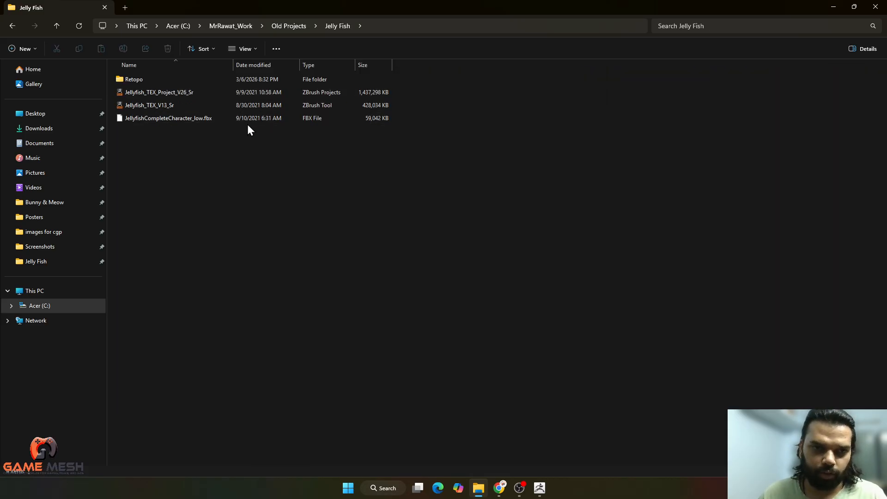
left_click(192, 92)
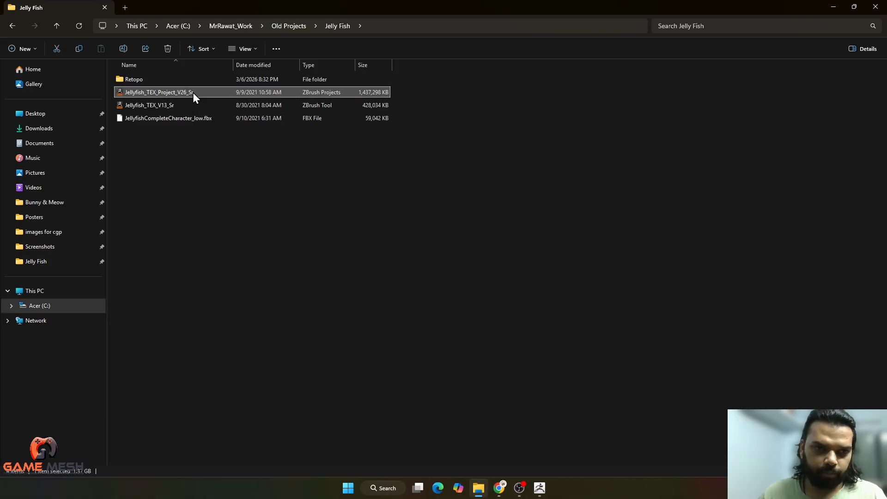
Switch back to ZBrush, frame the whole mermaid character and reveal the subtool list.
left_click(539, 488)
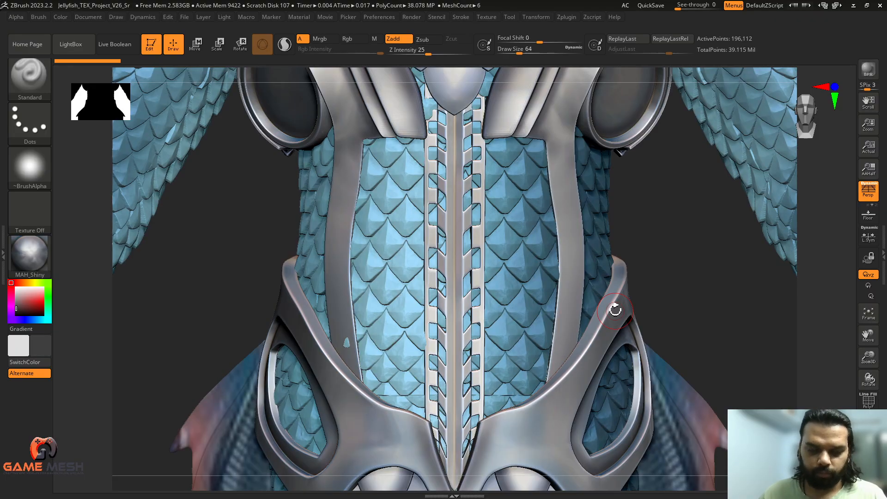
key("f")
key("Tab")
key("Tab")
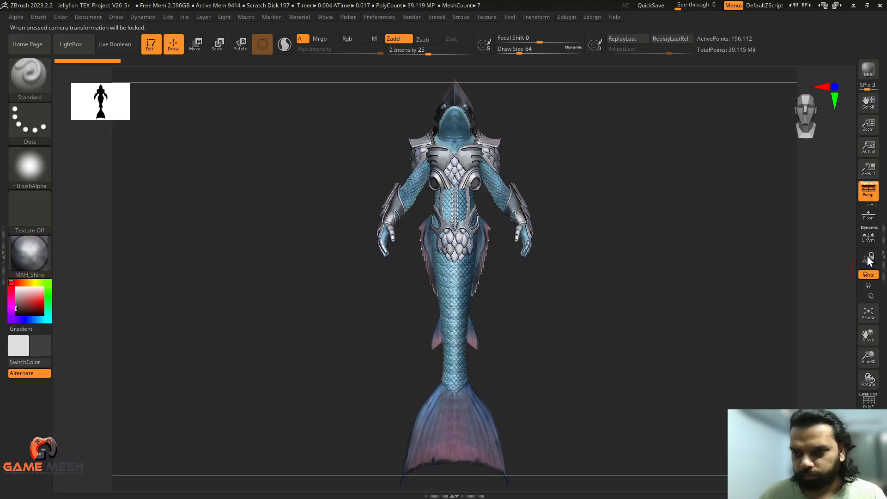
left_click(883, 254)
Show the polygon wireframe and make Body_high the active subtool, with a draw size of about 41.
left_click_drag(539, 217, 560, 275, "alt")
left_click_drag(577, 202, 607, 281, "alt")
left_click_drag(619, 208, 626, 278, "alt")
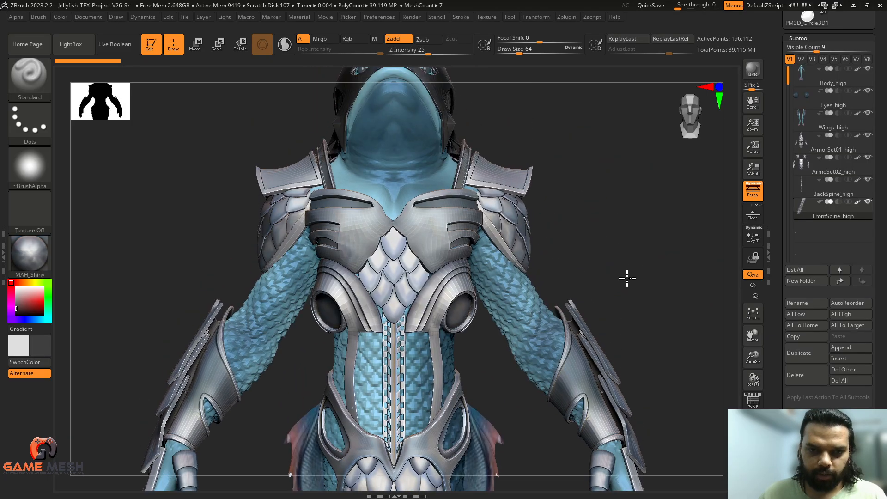
left_click_drag(627, 233, 565, 236)
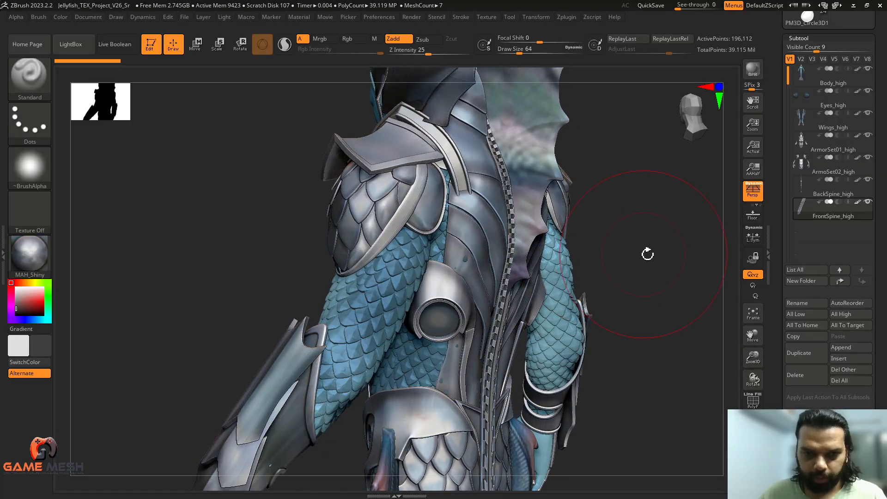
left_click_drag(647, 253, 623, 258)
key("shift+f")
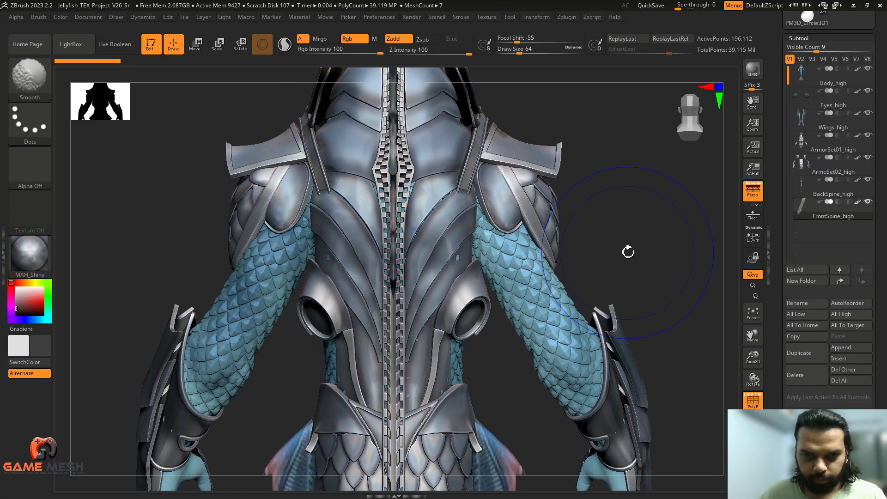
left_click(549, 299, "alt")
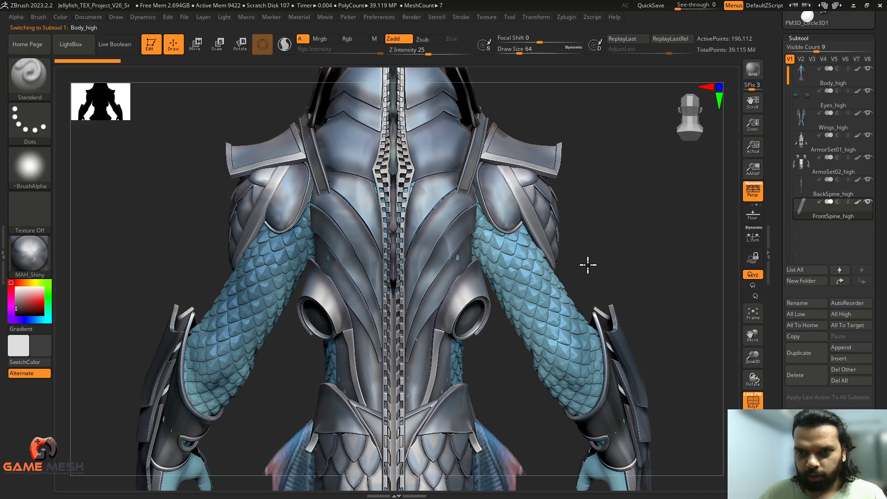
key("s")
left_click_drag(618, 246, 615, 247)
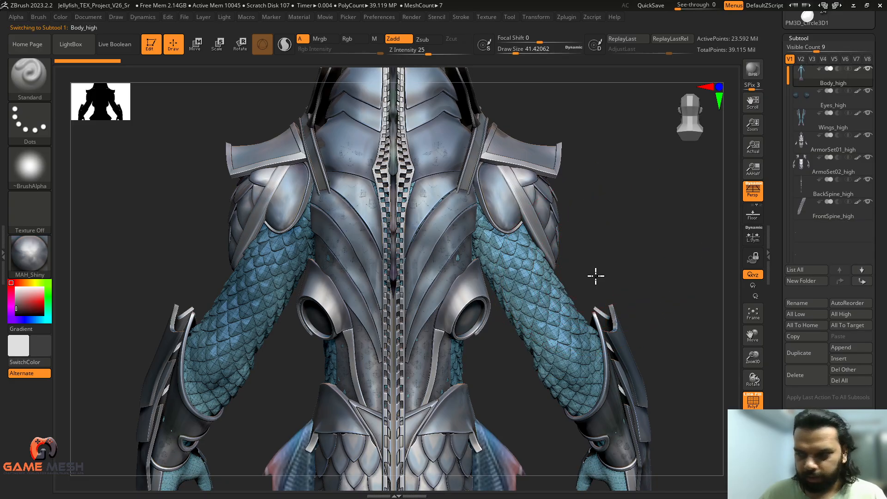
Isolate the body to examine its scale topology, before bringing back the other subtools and hiding the wireframe.
left_click_drag(595, 276, 670, 306)
left_click_drag(586, 395, 578, 293, "alt")
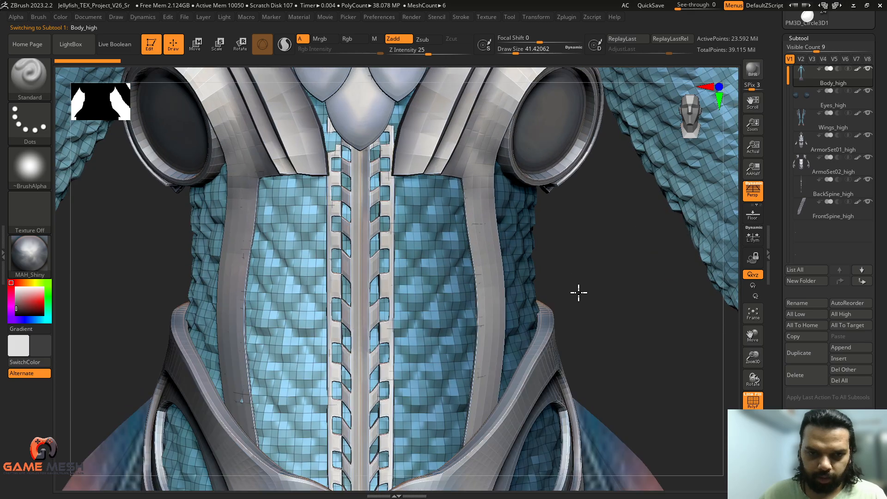
left_click(752, 467)
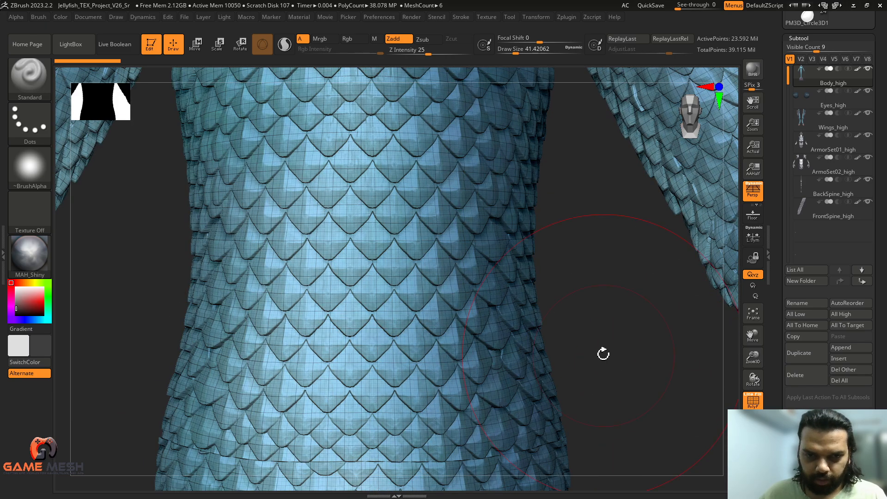
left_click_drag(604, 345, 580, 333, "alt")
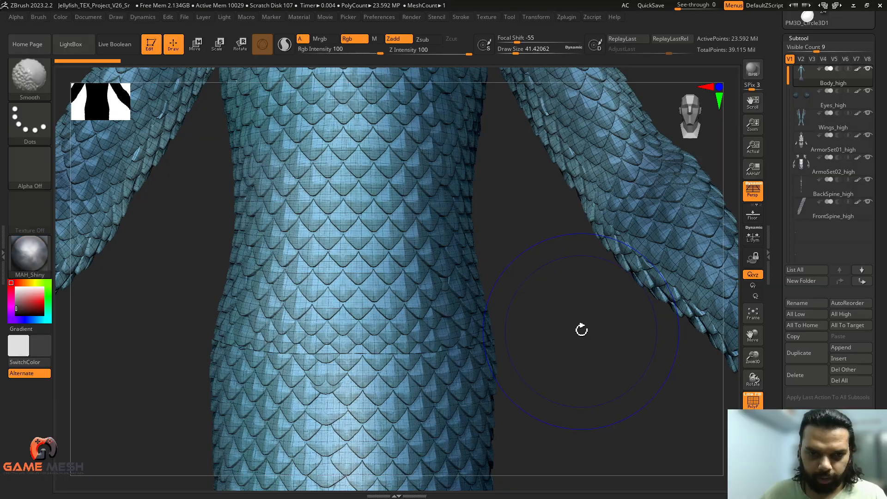
left_click(753, 467)
left_click_drag(570, 324, 573, 255, "alt")
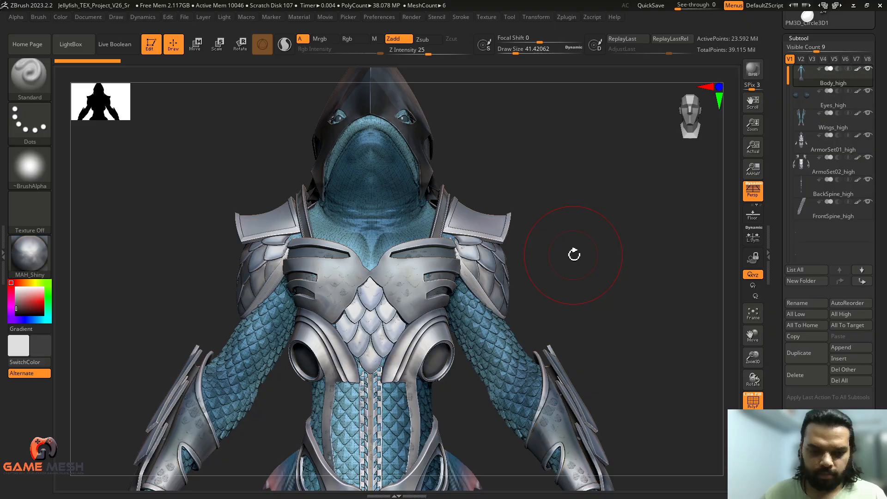
left_click_drag(590, 283, 625, 259)
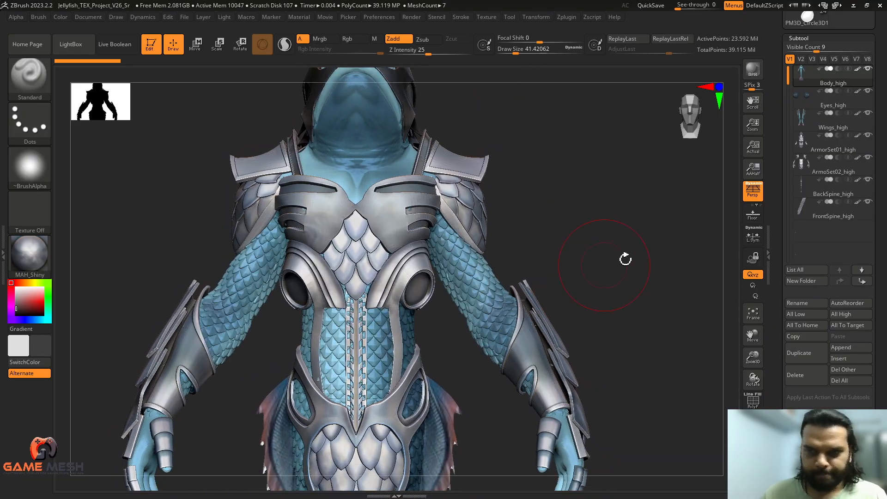
Turn off polypaint for all subtools and display the model with the SkinShade4 material in white.
left_click(857, 158, "shift")
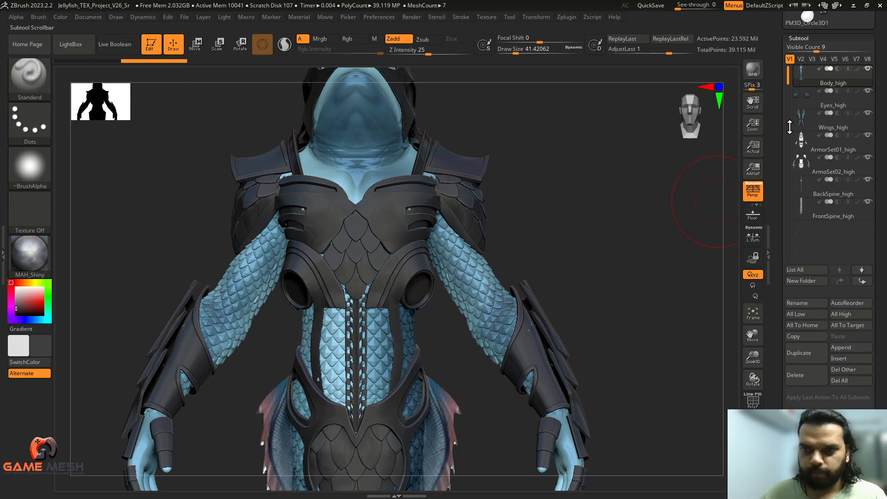
left_click_drag(786, 78, 790, 58)
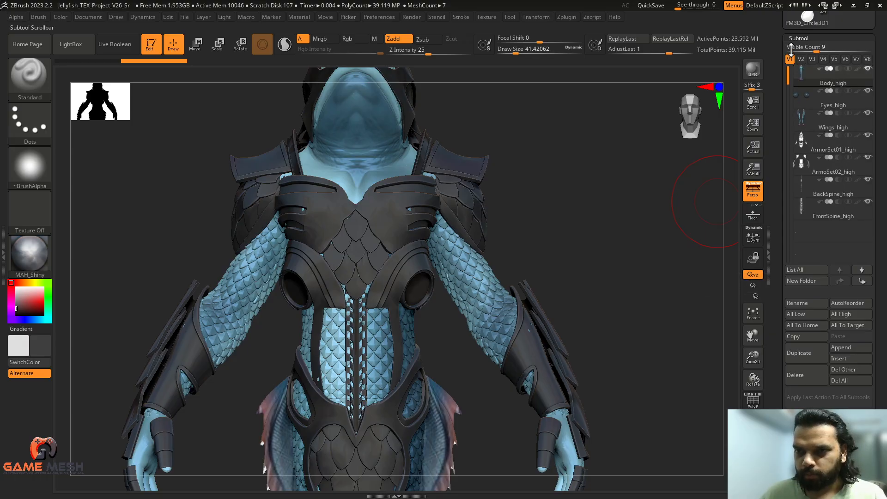
left_click(36, 254)
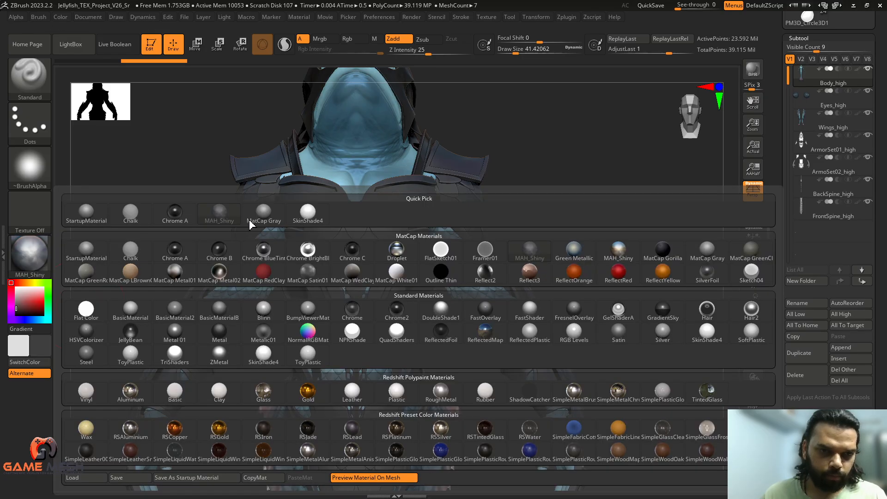
left_click(317, 220)
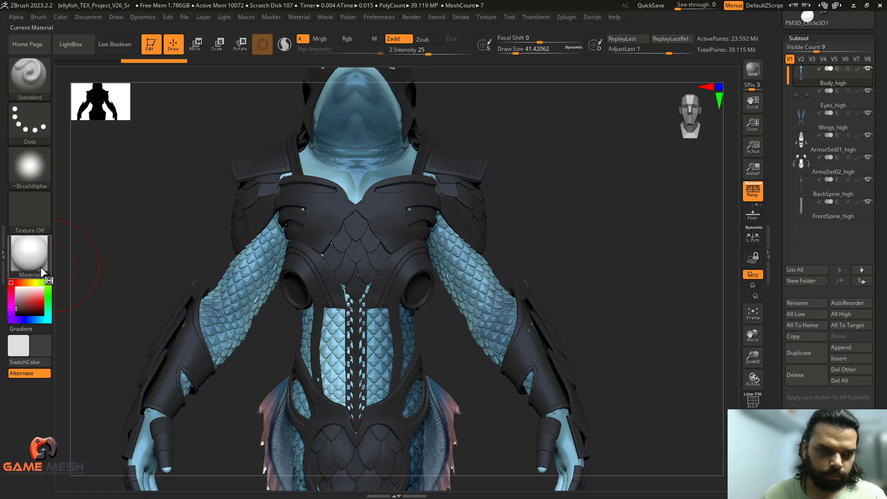
left_click(30, 254)
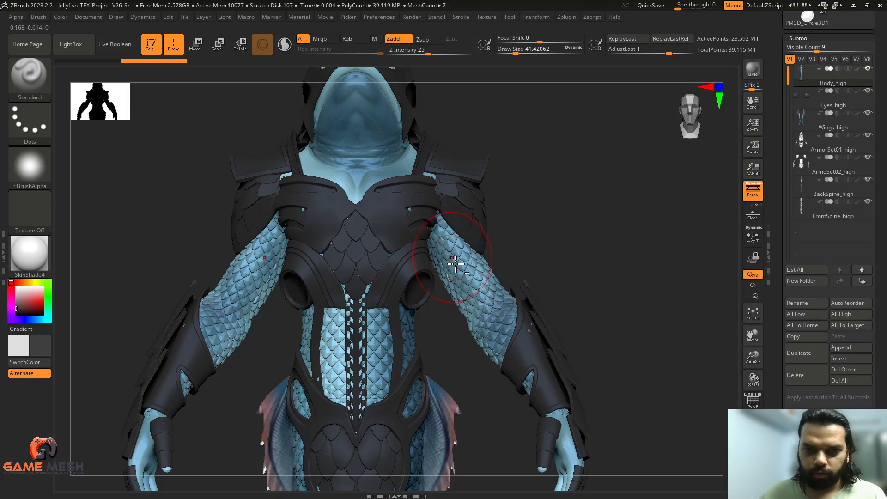
key("v")
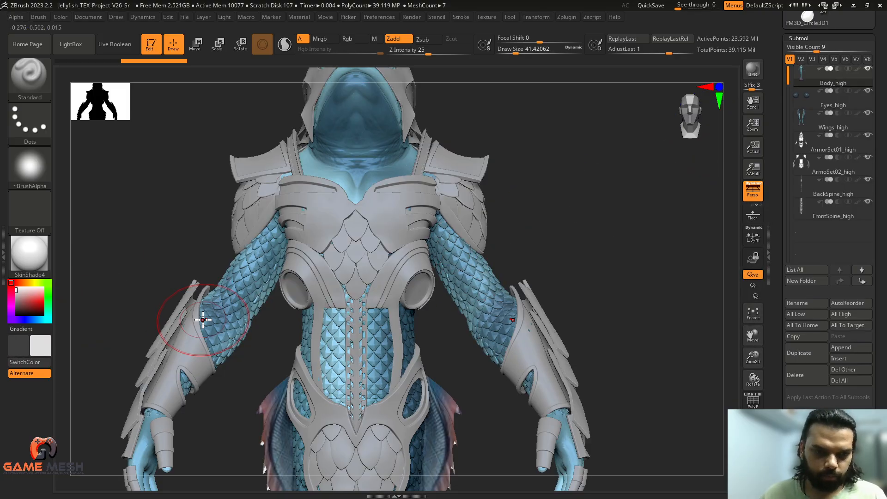
left_click(36, 354)
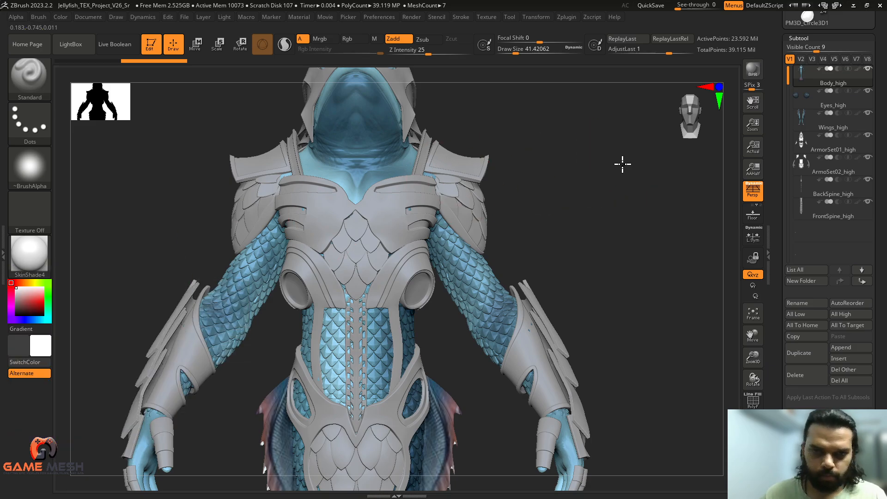
Choose the Move brush and make the ArmorSet01_high chest armour the active subtool.
left_click_drag(622, 164, 600, 234, "alt")
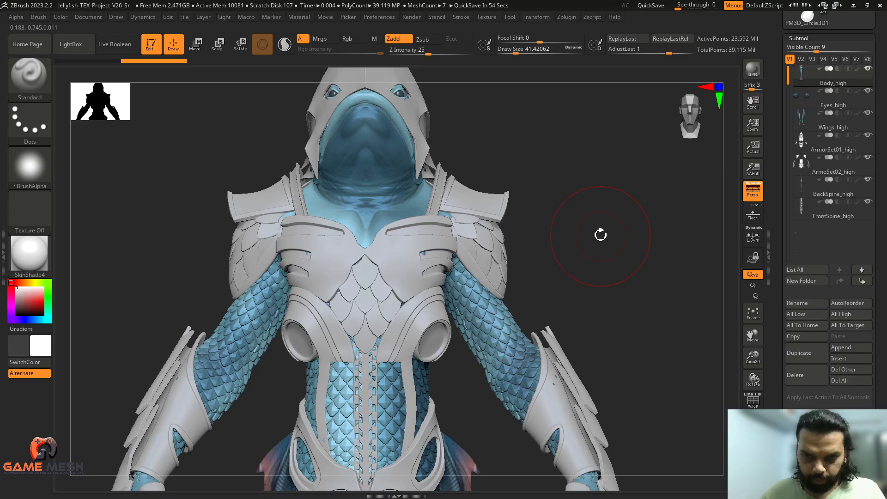
mouse_move(619, 278)
left_mouse_down()
mouse_move(590, 281)
mouse_move(622, 276)
left_mouse_up()
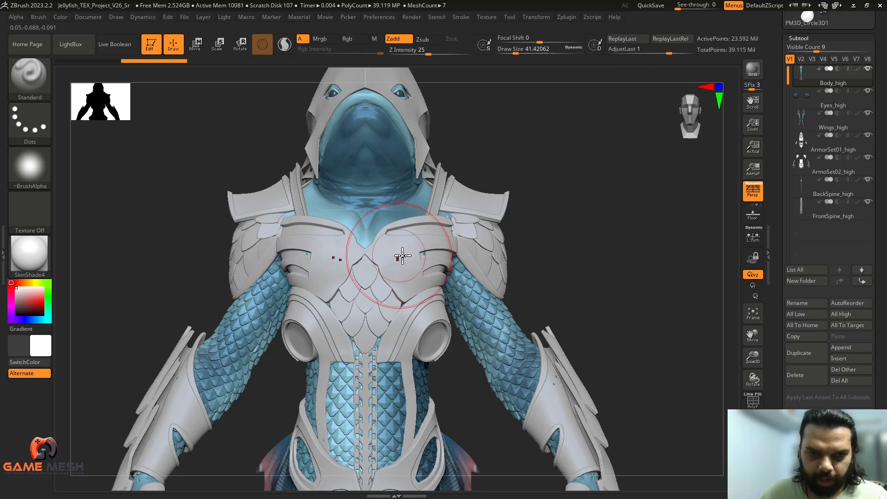
left_click_drag(573, 246, 629, 277, "alt")
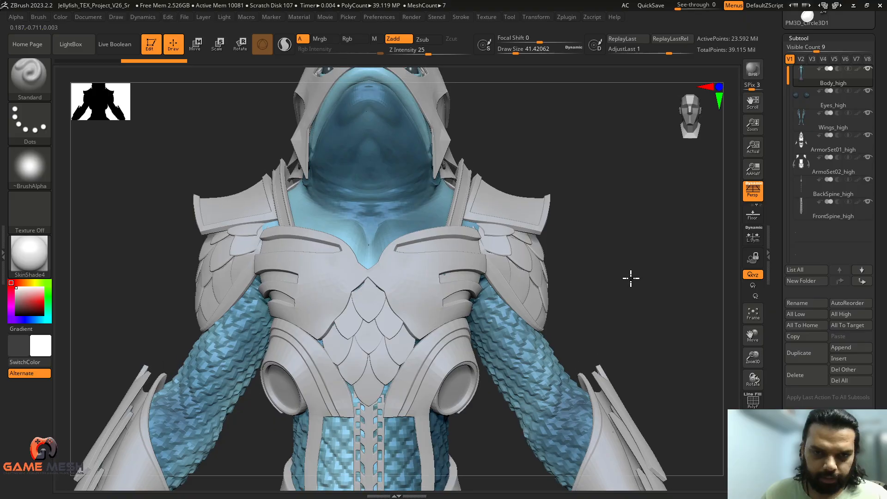
key("b")
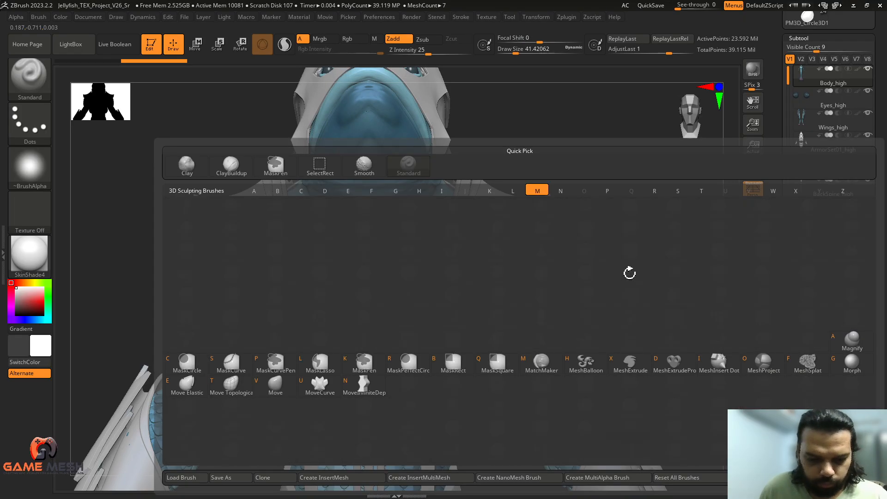
key("m")
key("v")
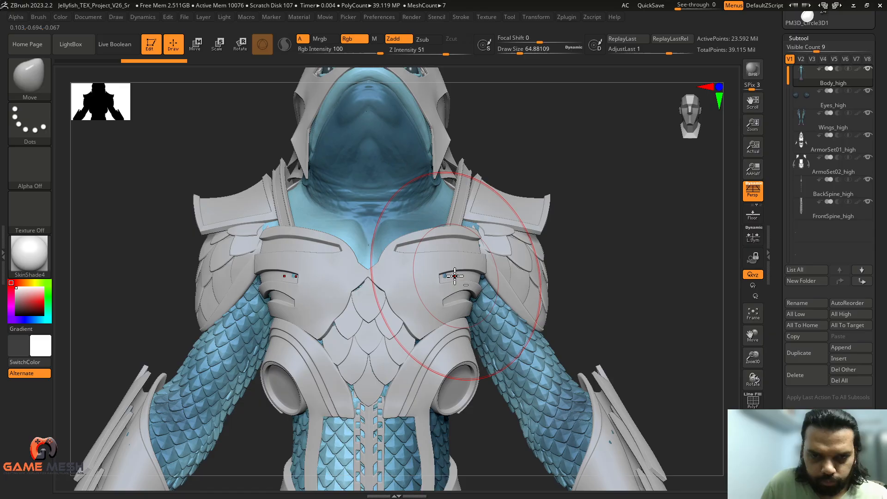
key("shift+f")
key("shift+f")
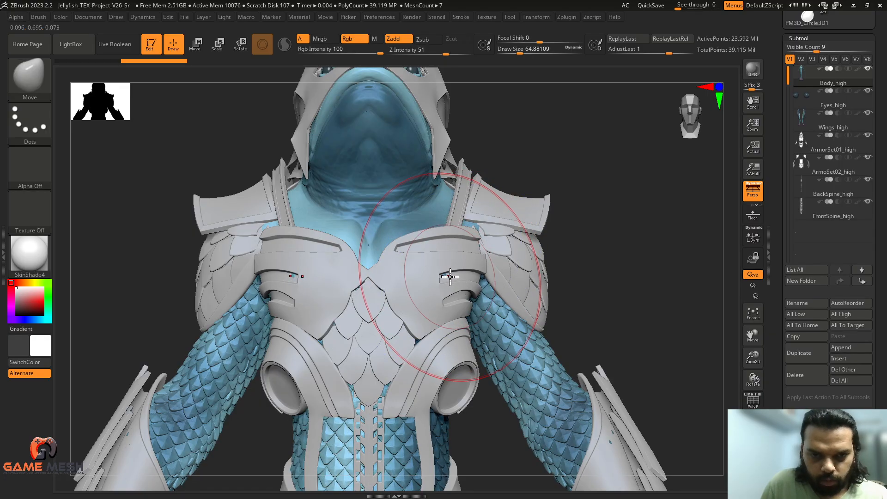
left_click(413, 284, "alt")
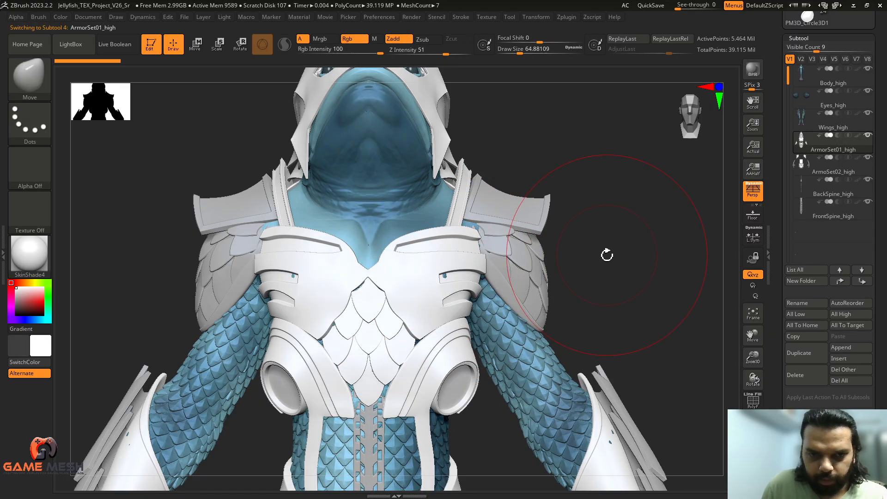
Turn polypaint back on for all subtools.
key("shift")
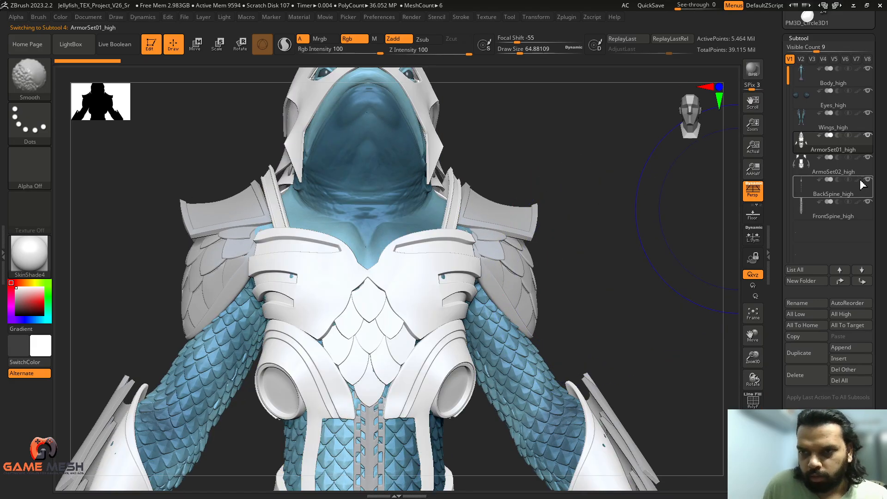
mouse_move(629, 257)
left_mouse_down()
mouse_move(611, 295)
mouse_move(617, 239)
mouse_move(597, 236)
mouse_move(630, 271)
mouse_move(547, 274)
mouse_move(637, 279)
mouse_move(612, 269)
mouse_move(502, 332)
left_mouse_up()
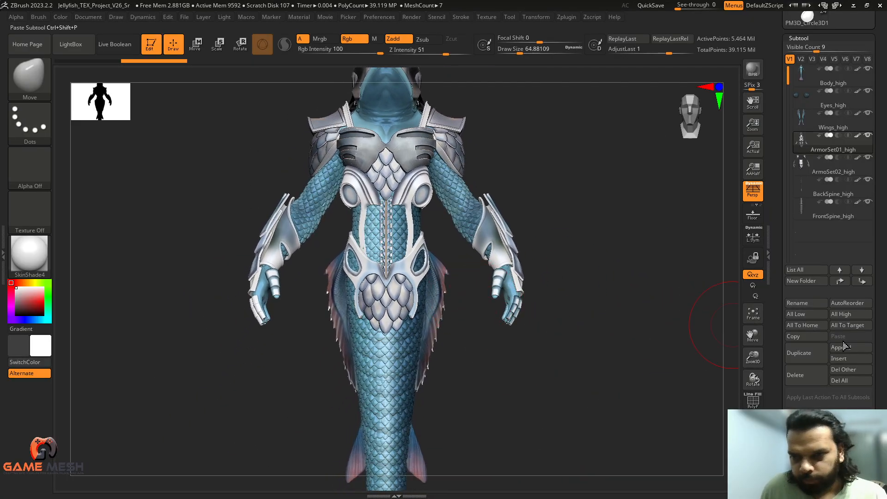
Isolate the ArmorSet01_high armour with its wireframe shown and lower it to its lowest subdivision level to examine the topology.
left_click_drag(881, 335, 879, 233)
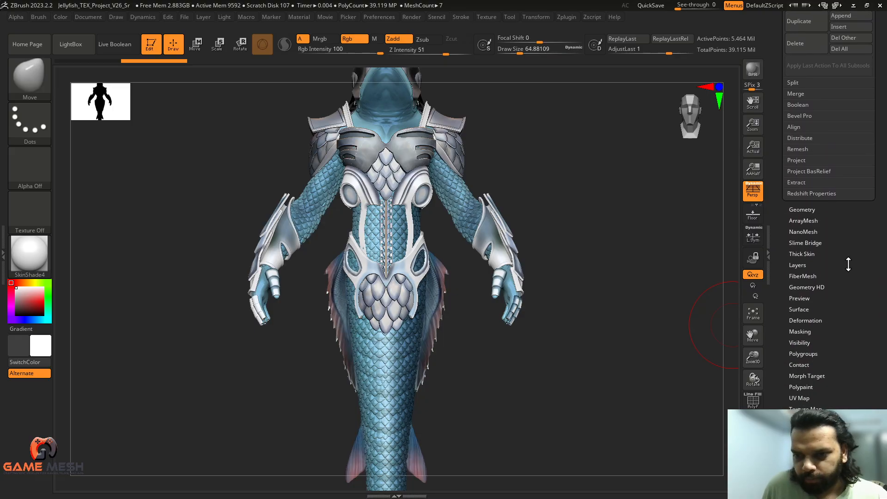
mouse_move(578, 319)
left_mouse_down()
mouse_move(601, 289)
mouse_move(625, 323)
mouse_move(589, 307)
left_mouse_up()
key("shift+f")
key("shift+f")
key("shift+f")
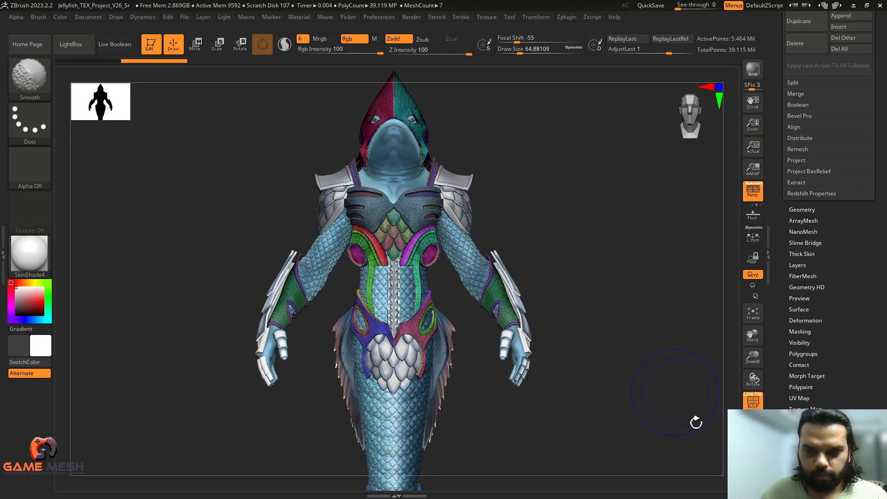
left_click(753, 446)
mouse_move(568, 240)
left_mouse_down("alt")
mouse_move(564, 289)
mouse_move(550, 254)
left_mouse_up("alt")
key("shift+d")
key("shift+d")
key("shift+d")
key("shift+d")
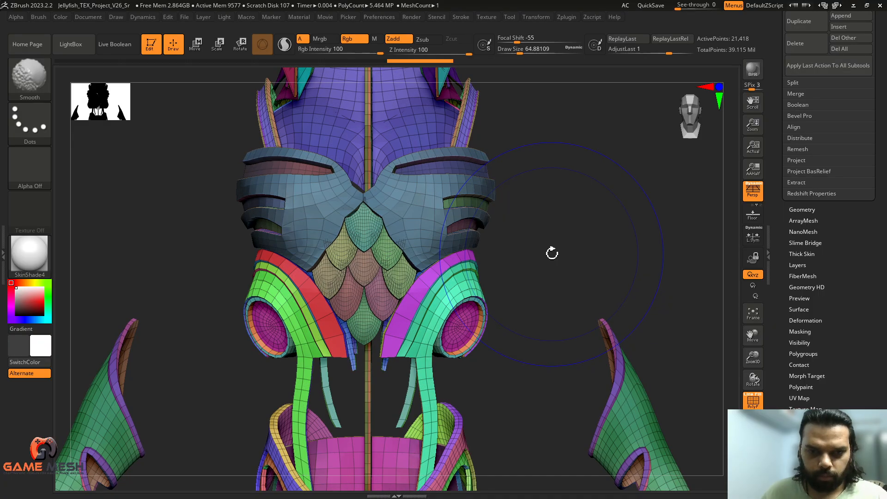
Raise the armour's subdivision back up with the wireframe hidden, and bring back the other subtools.
left_click_drag(592, 251, 568, 235)
left_click_drag(609, 189, 558, 223)
key("d")
key("d")
key("d")
key("shift+f")
mouse_move(577, 259)
left_mouse_down()
mouse_move(522, 263)
mouse_move(575, 267)
left_mouse_up()
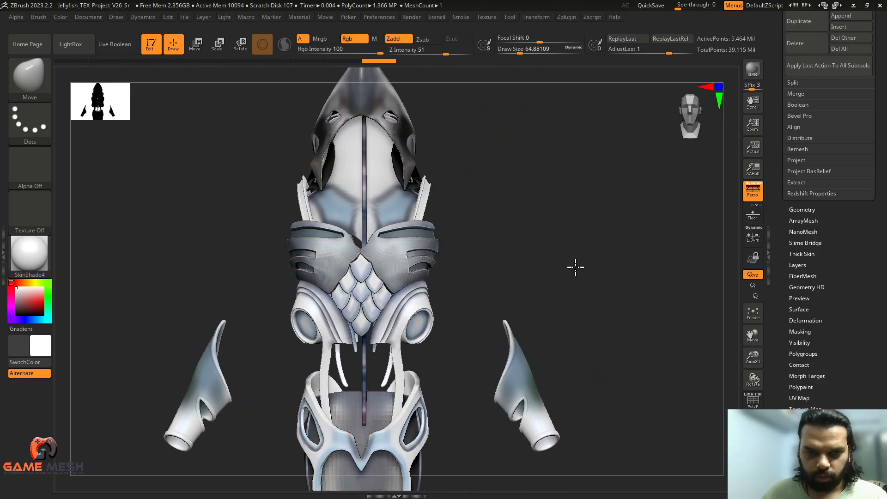
left_click(635, 332, "ctrl+shift")
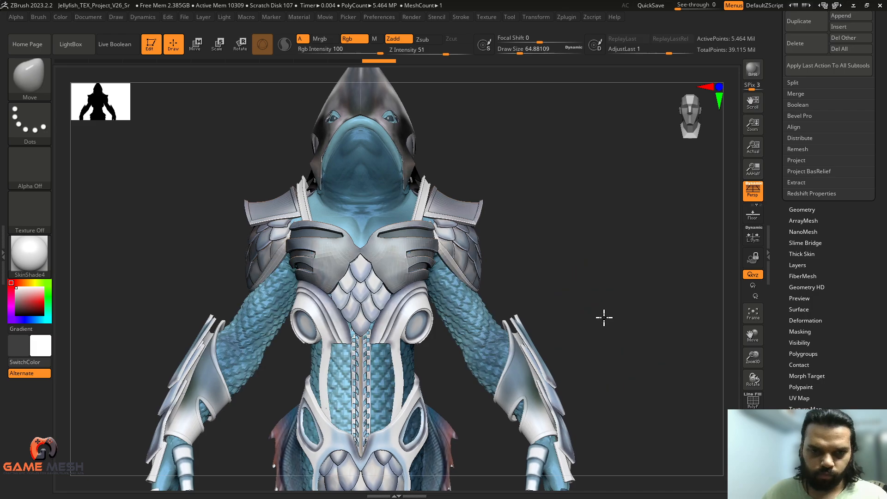
left_click_drag(604, 317, 616, 331, "alt")
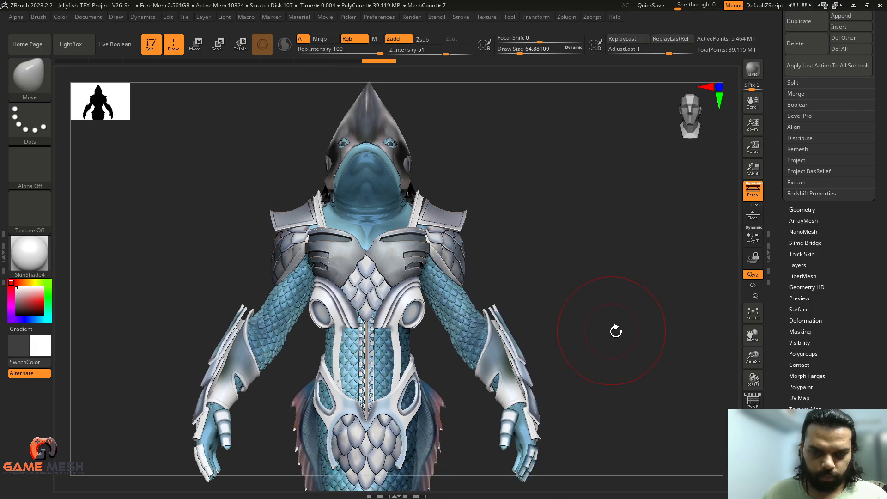
Switch to File Explorer to view the Old Projects folder, and return to ZBrush.
left_click(852, 6)
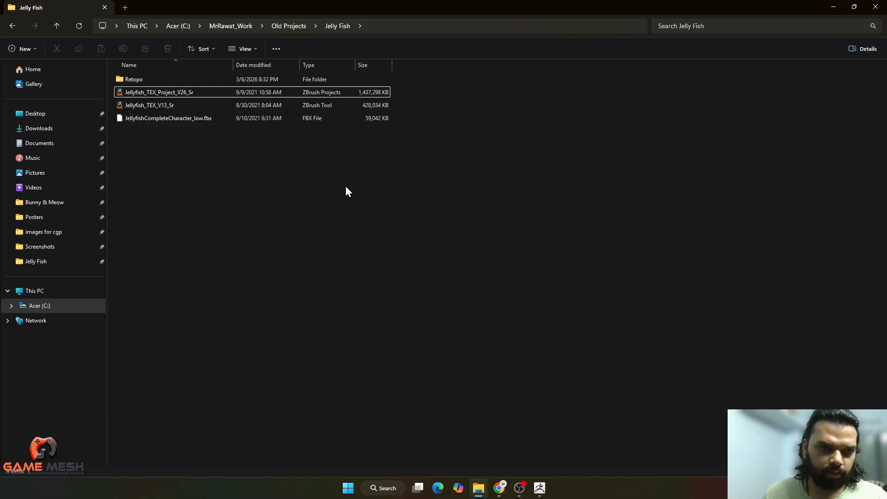
left_click(296, 26)
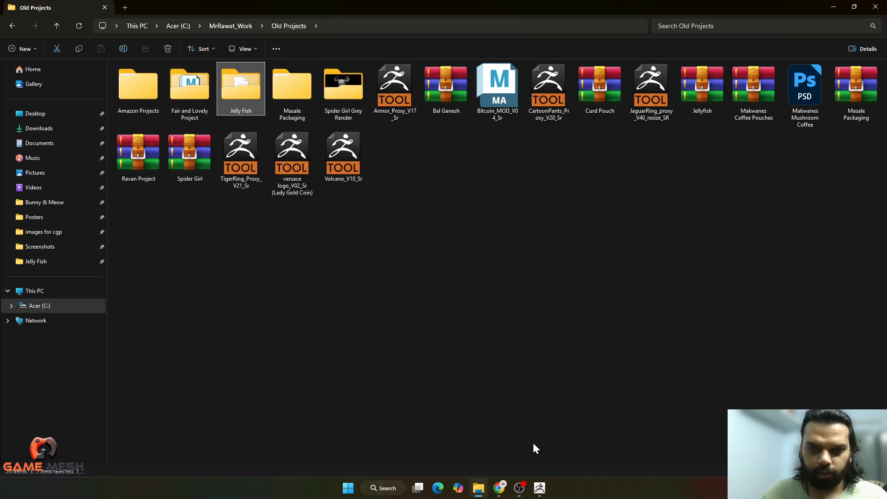
left_click(539, 488)
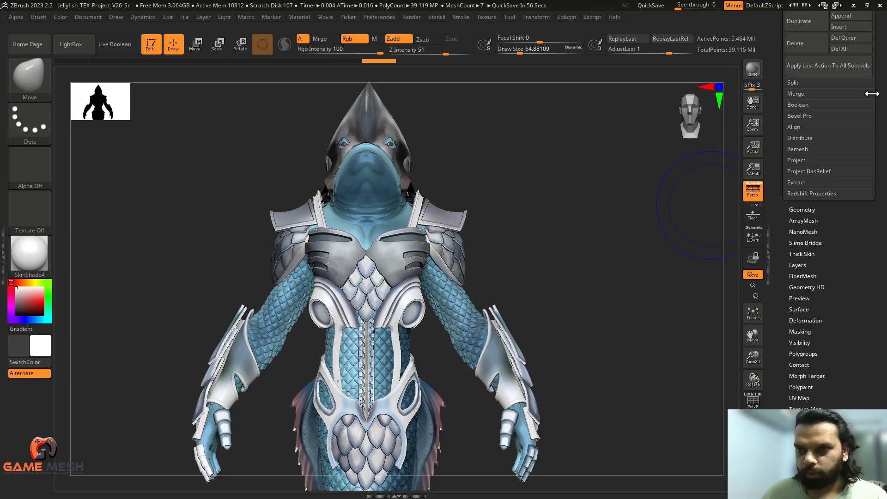
Start saving the tool as a new file in the Jelly Fish folder, using Jellyfish_TEX_V13_Sr as the base name.
scroll(879, 189, "down", 5)
scroll(879, 188, "up", 3)
scroll(876, 53, "up", 5)
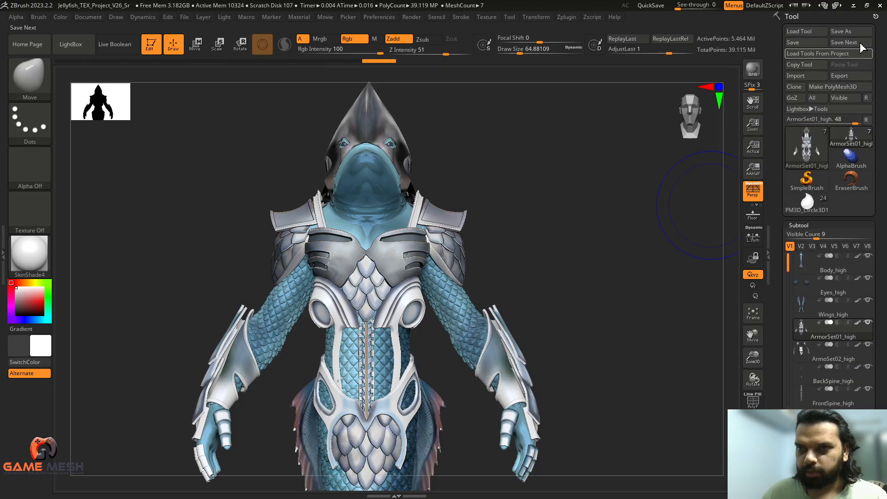
left_click(850, 31)
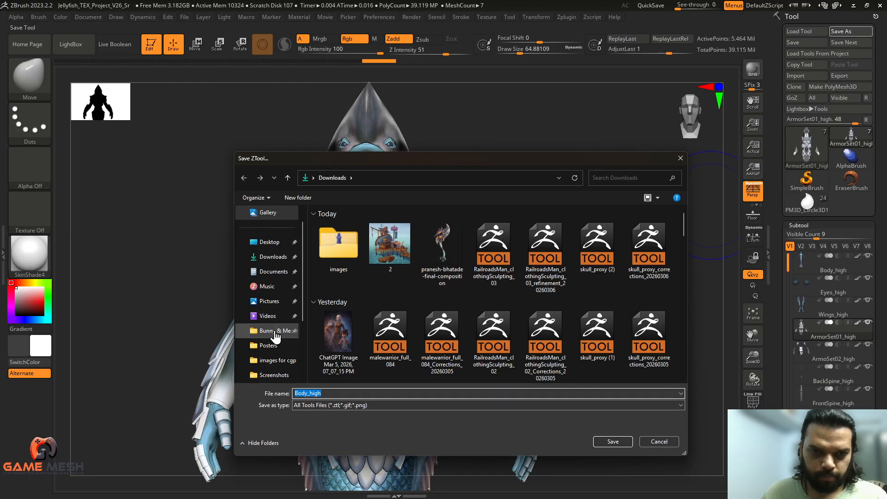
left_click(270, 301)
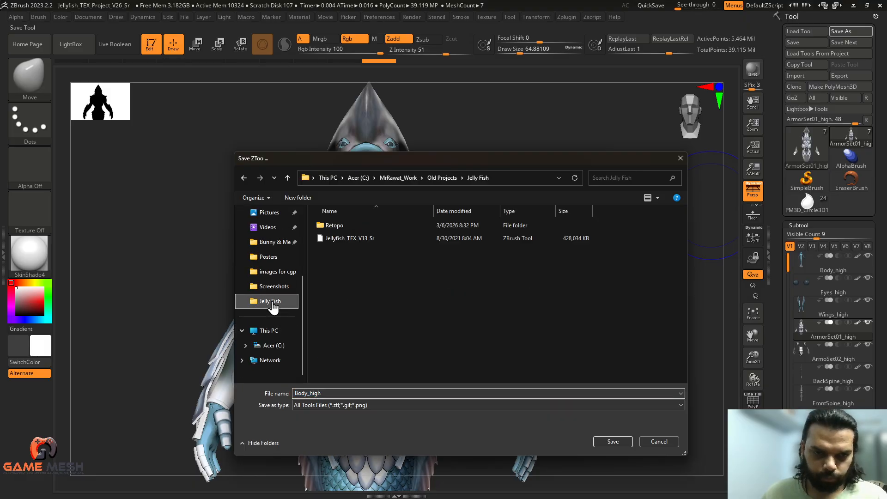
left_click(358, 238)
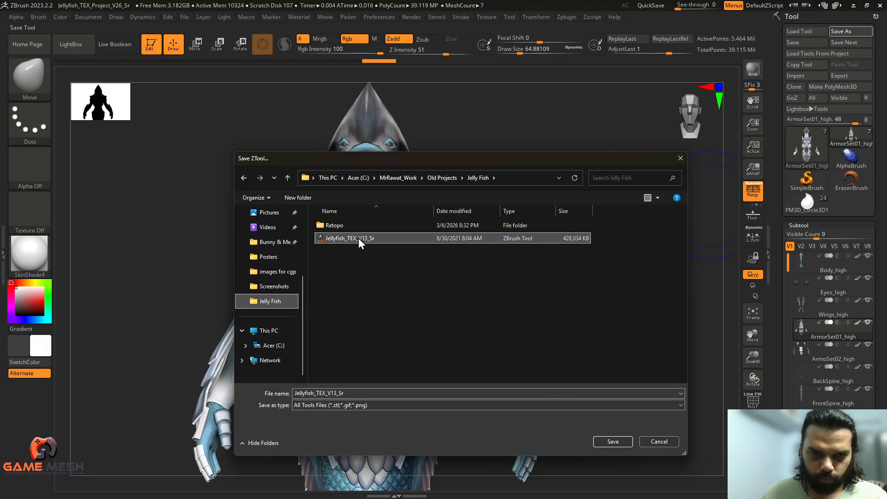
Change the file name to Jellyfish_Details_V14_Sr and save the tool.
left_click(336, 393)
left_click(336, 393)
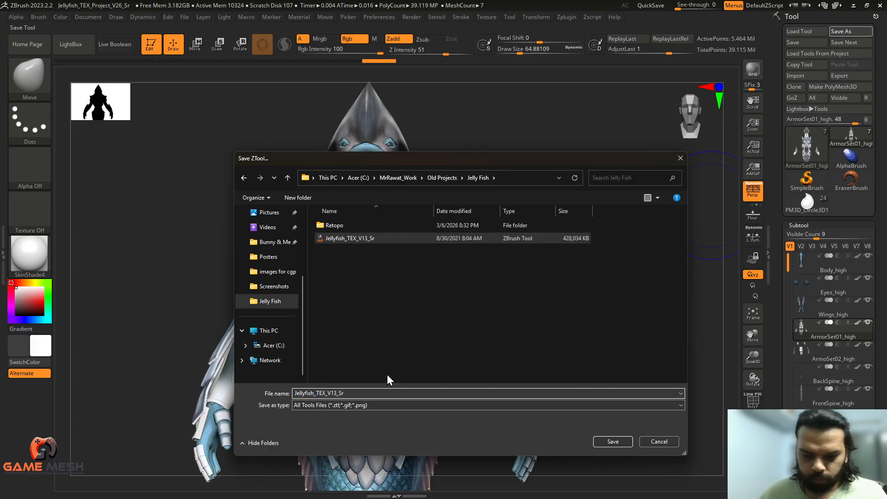
key("BackSpace")
type("4")
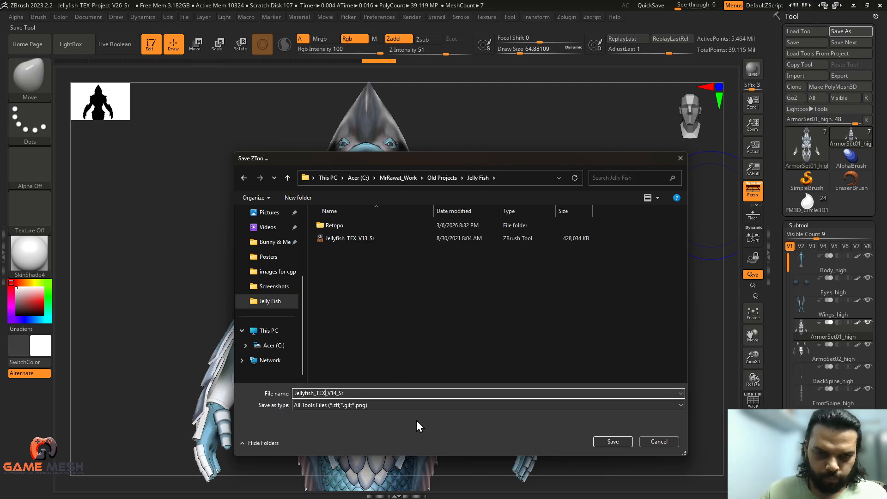
key("Left")
key("Left")
key("Left")
key("Left")
key("shift+Left")
key("shift+Left")
key("shift+Left")
type("det")
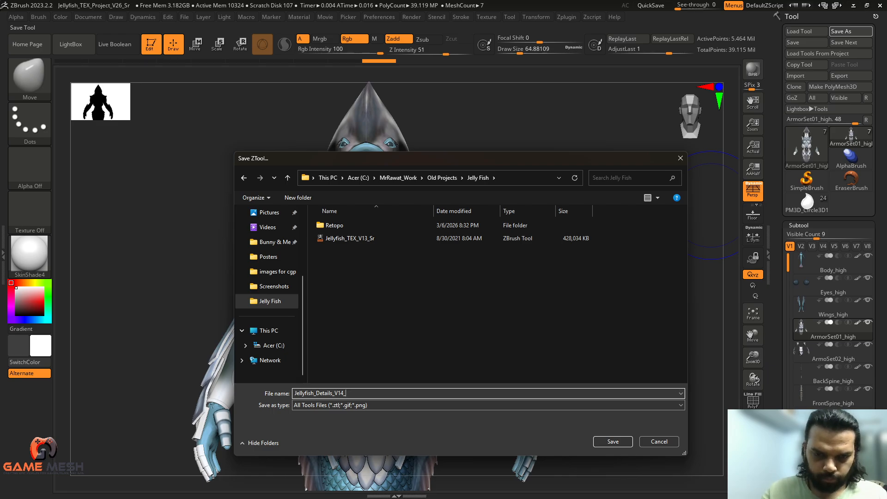
key("Return")
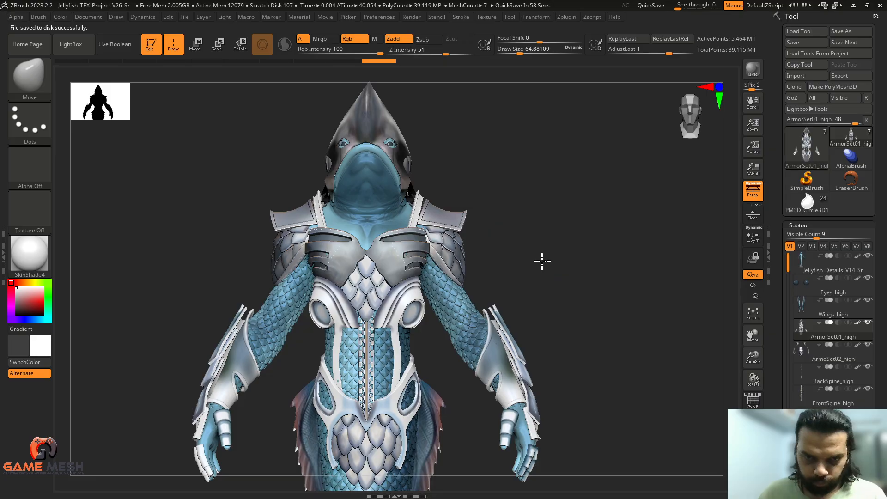
Set the brush draw size to about 34.8 and choose the Flat Color material with the body as the active subtool.
key("s")
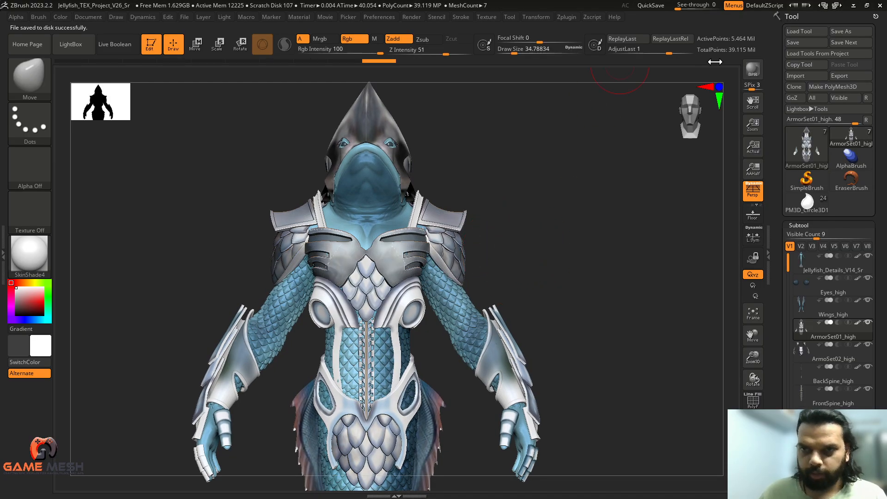
left_click(444, 297, "alt")
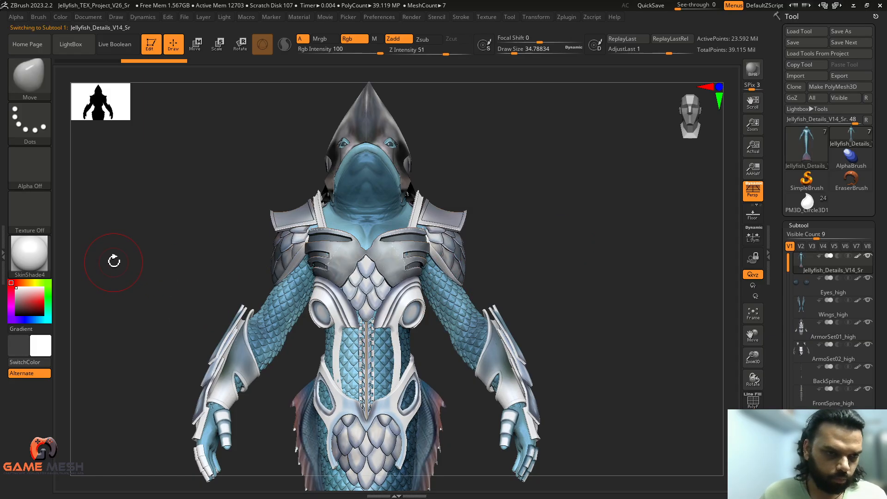
left_click(41, 260)
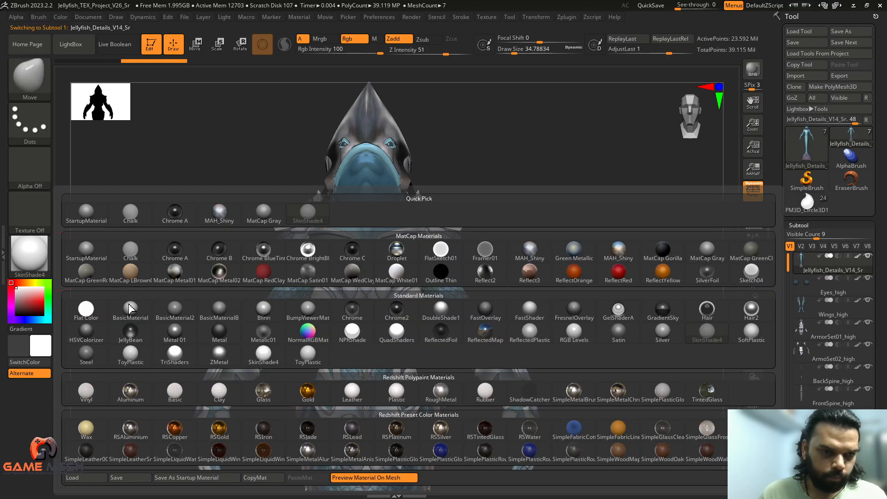
left_click(86, 310)
key("shift")
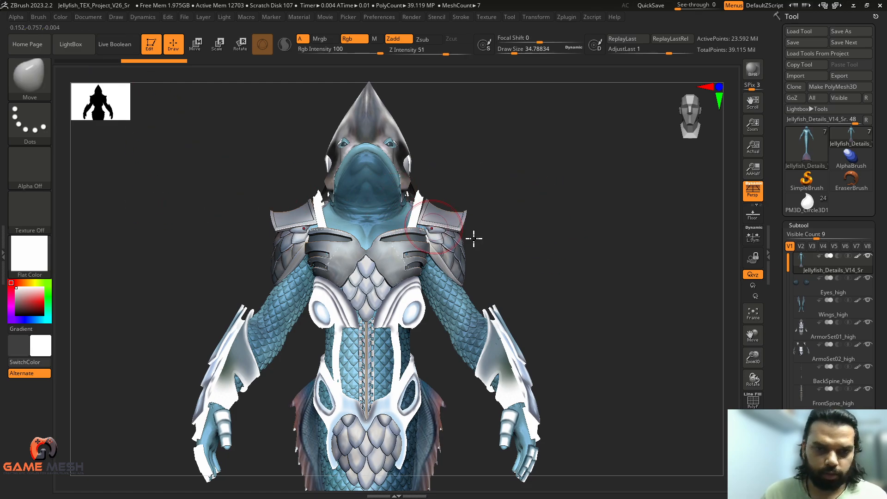
key("shift")
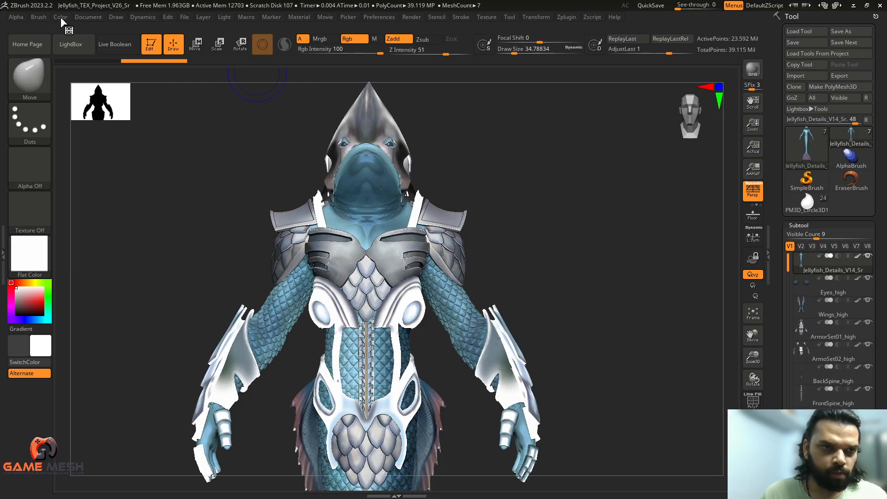
Enable Mrgb and fill the body subtool with white and the Flat Color material.
left_click(61, 17)
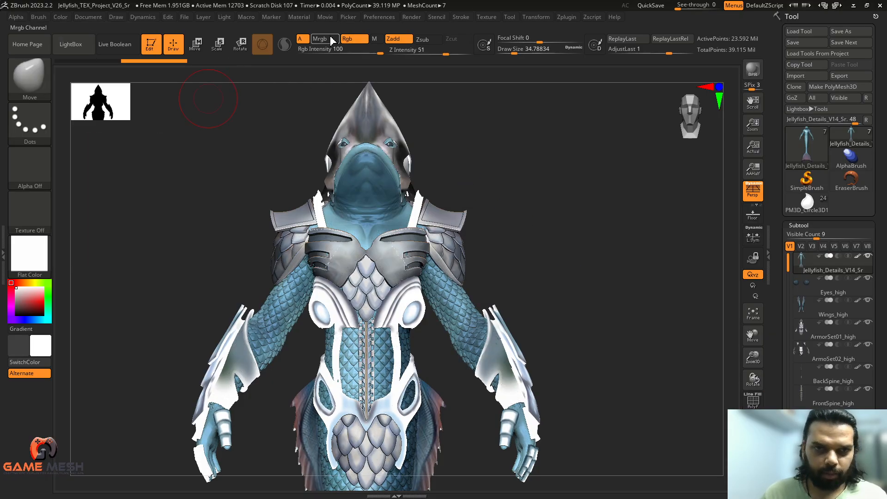
left_click(332, 42)
left_click(61, 17)
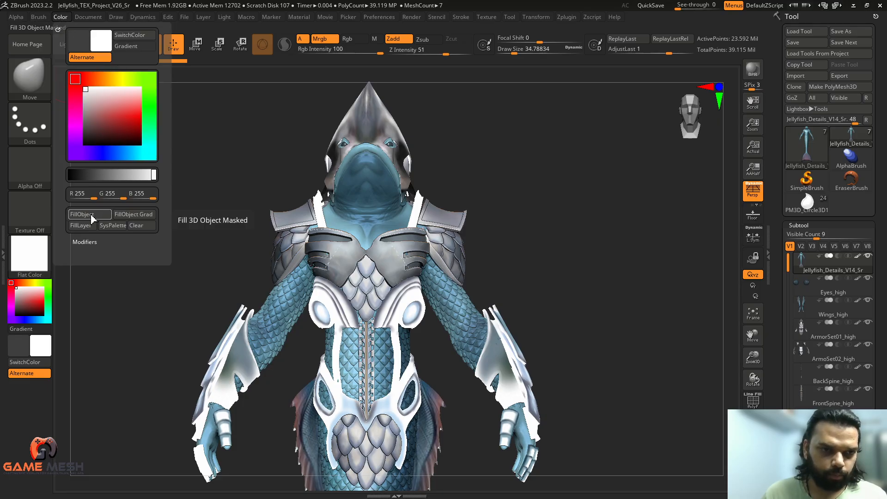
left_click(92, 218)
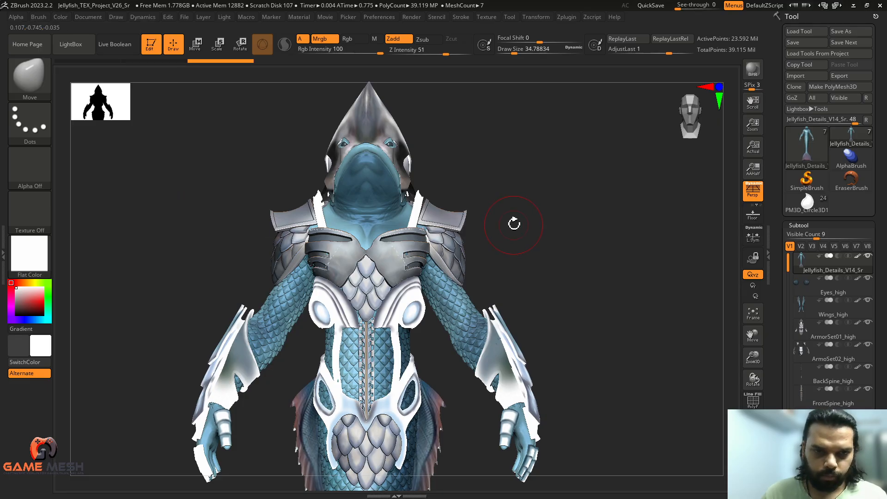
left_click(547, 224)
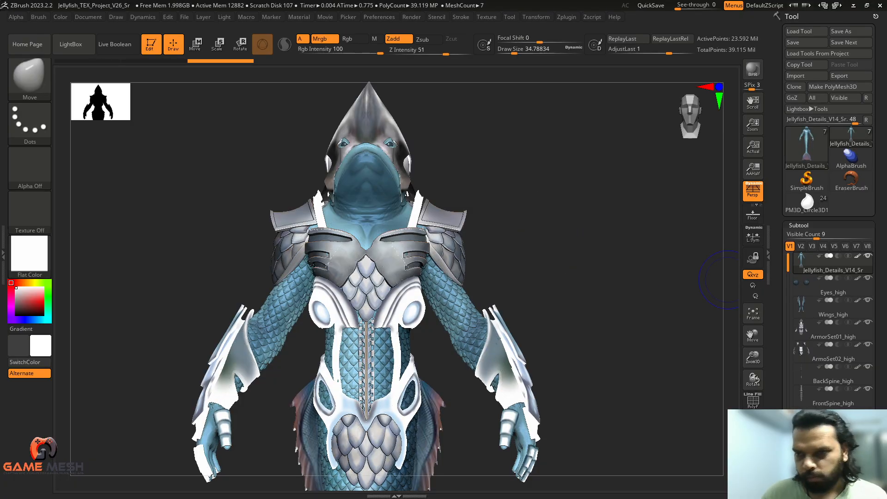
Turn off the body subtool's texture map.
scroll(882, 281, "down", 10)
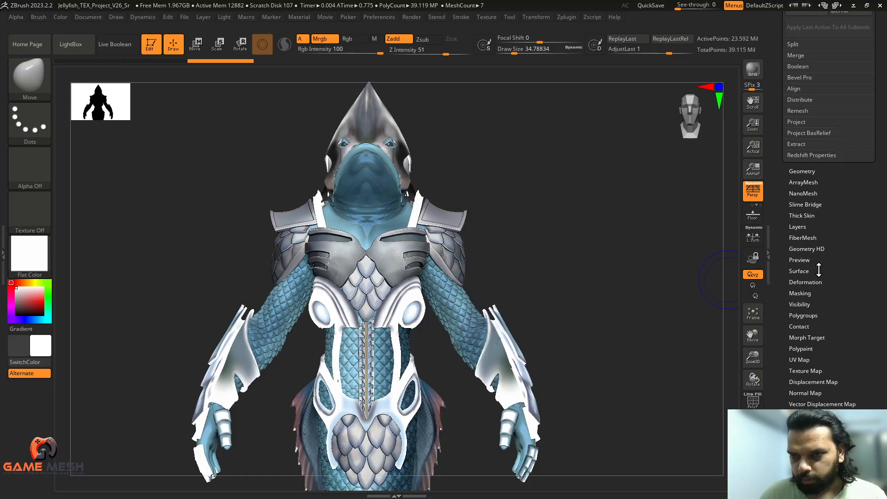
left_click(816, 370)
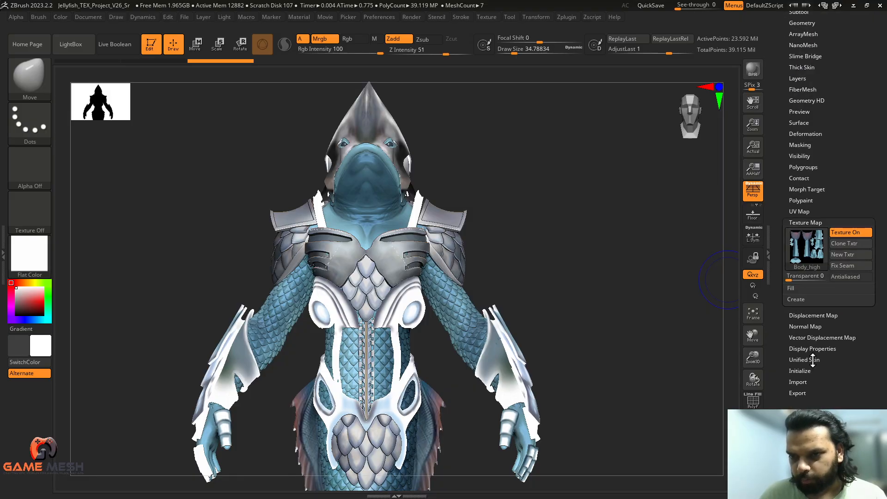
left_click(844, 233)
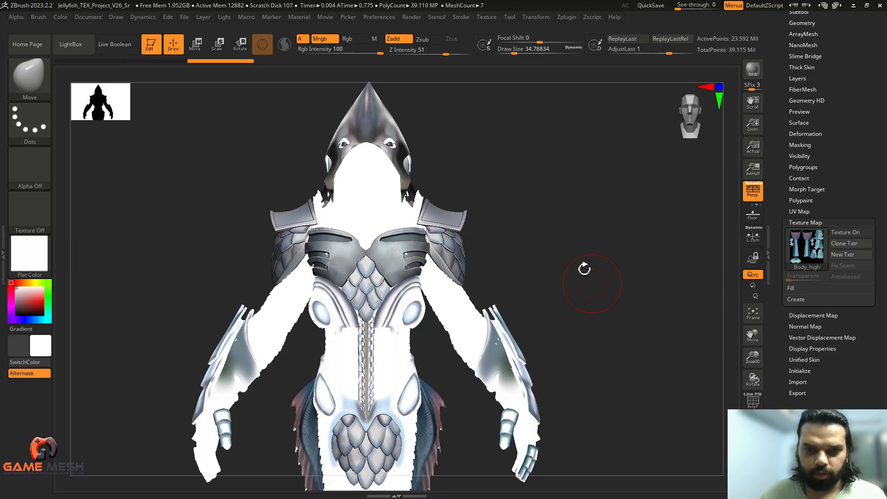
Make the ArmorSet01_high subtool active and fill it with white and the Flat Color material.
left_click(389, 253, "alt")
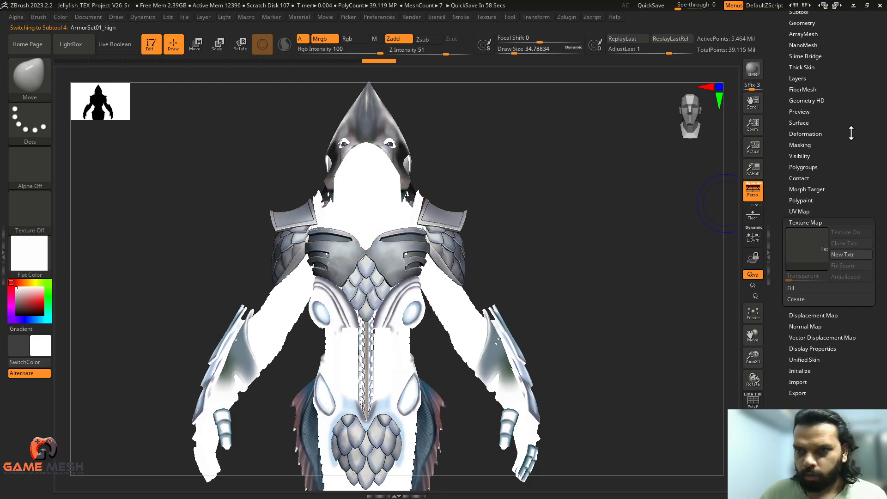
scroll(851, 134, "up", 5)
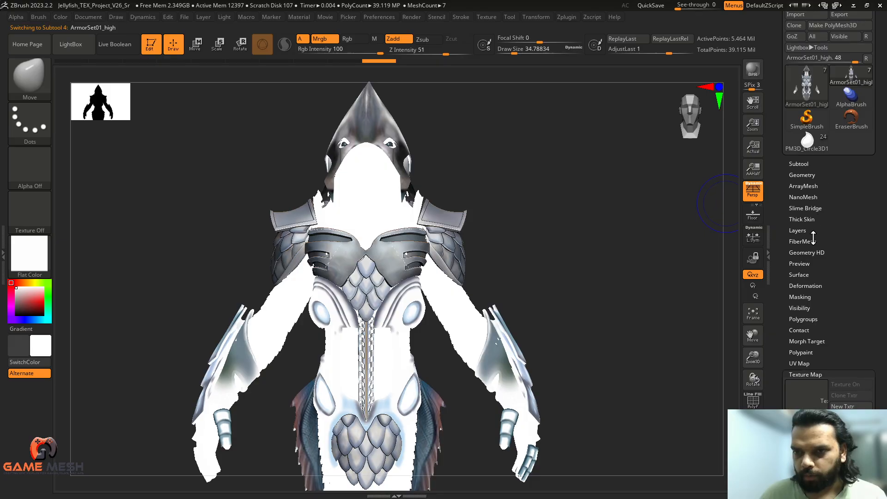
left_click(798, 231)
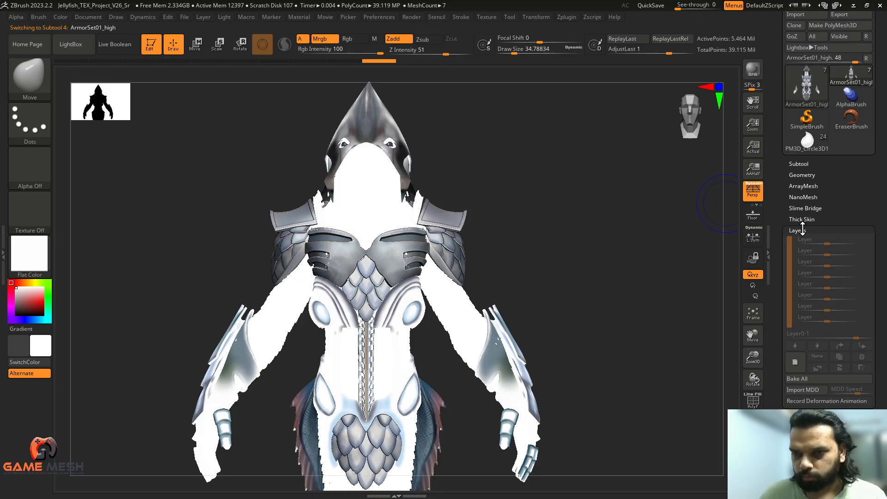
left_click(799, 231)
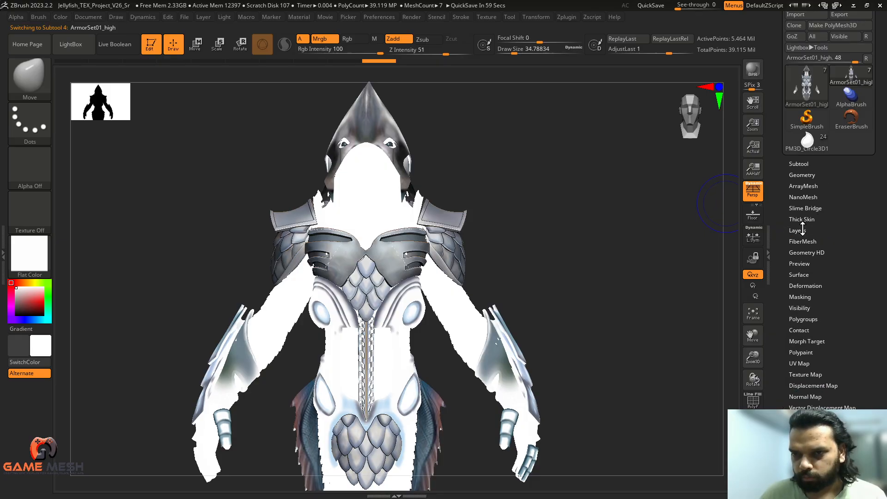
left_click(805, 285)
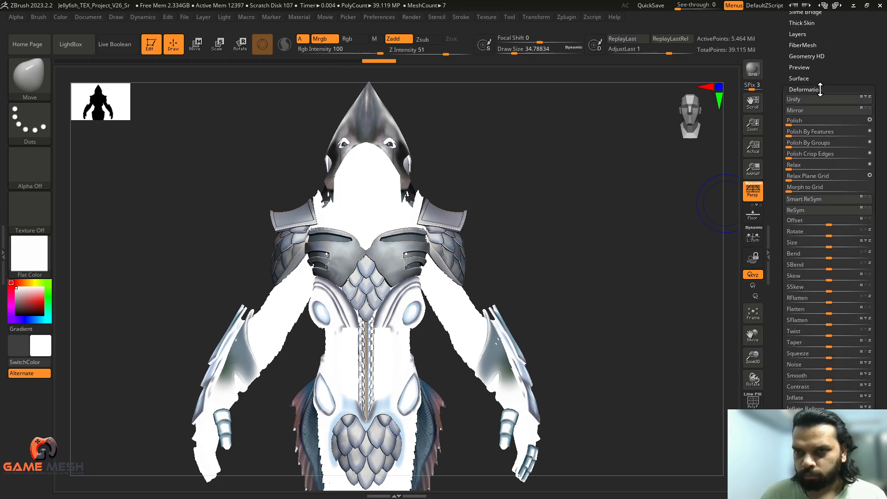
left_click(805, 89)
left_click(60, 17)
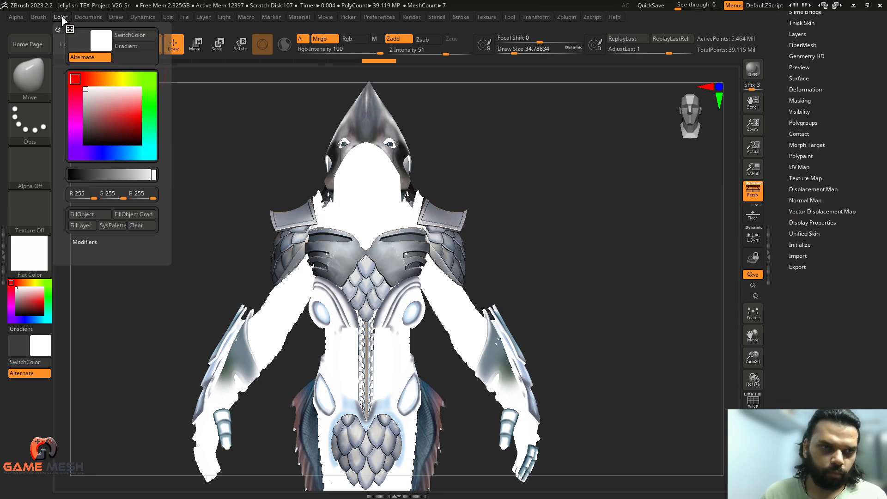
left_click(83, 214)
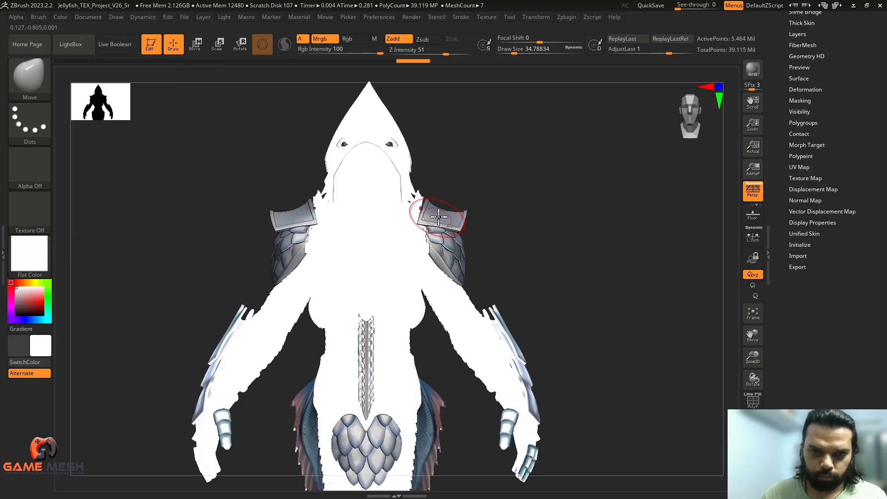
Make the shoulder armor subtool ArmoSet02_high active and fill it with white and the Flat Color material.
left_click(470, 215, "alt")
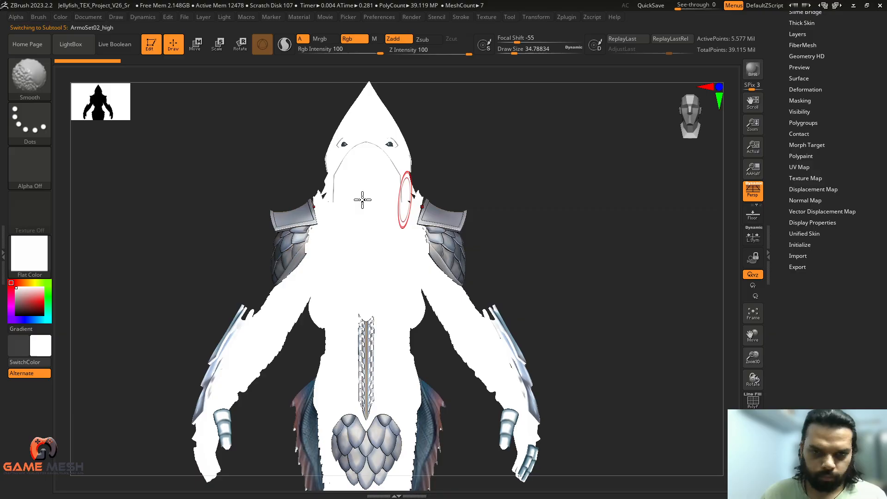
left_click(61, 17)
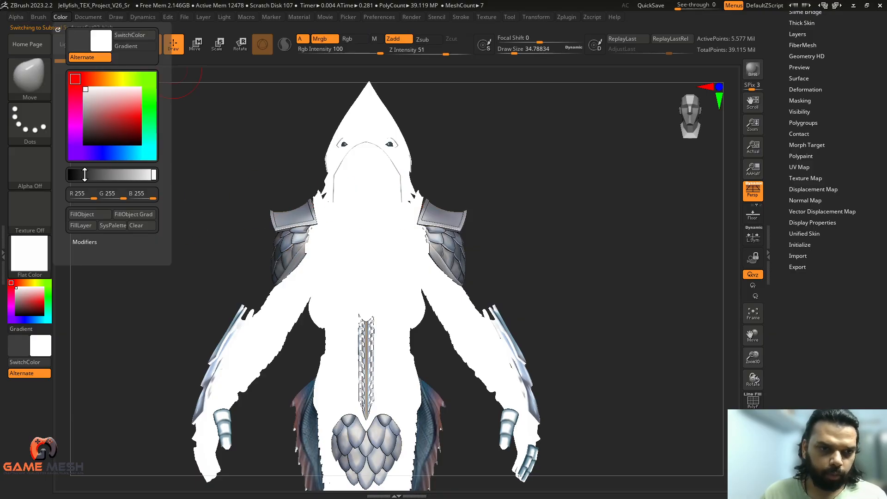
left_click(82, 215)
Select the FrontSpine_high subtool on the torso and fill it with white and the Flat Color material.
left_click_drag(637, 315, 622, 241, "alt")
left_click(349, 285, "alt")
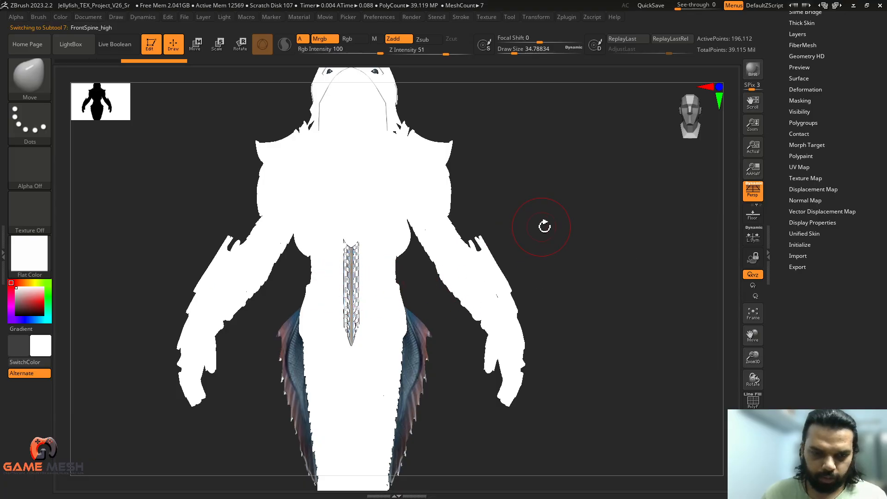
key("shift+f")
key("shift+f")
mouse_move(524, 192)
left_mouse_down()
mouse_move(536, 208)
mouse_move(501, 209)
mouse_move(545, 212)
mouse_move(502, 216)
mouse_move(568, 210)
left_mouse_up()
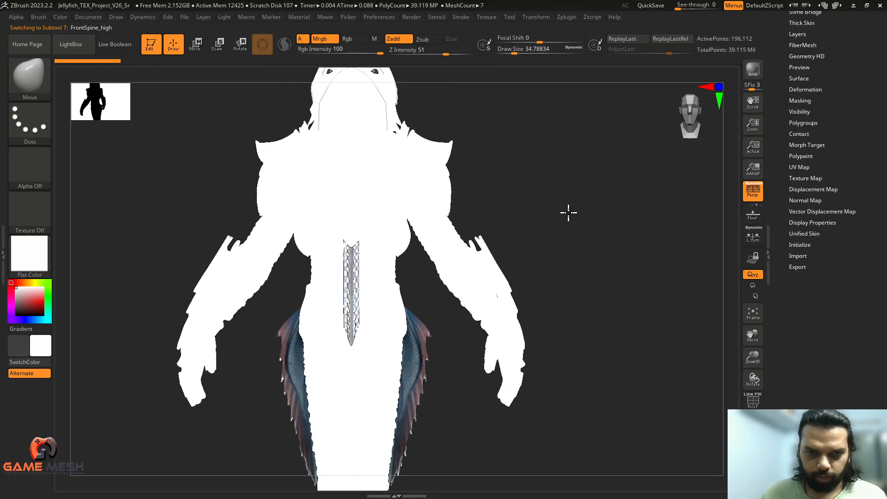
left_click(59, 18)
left_click(99, 217)
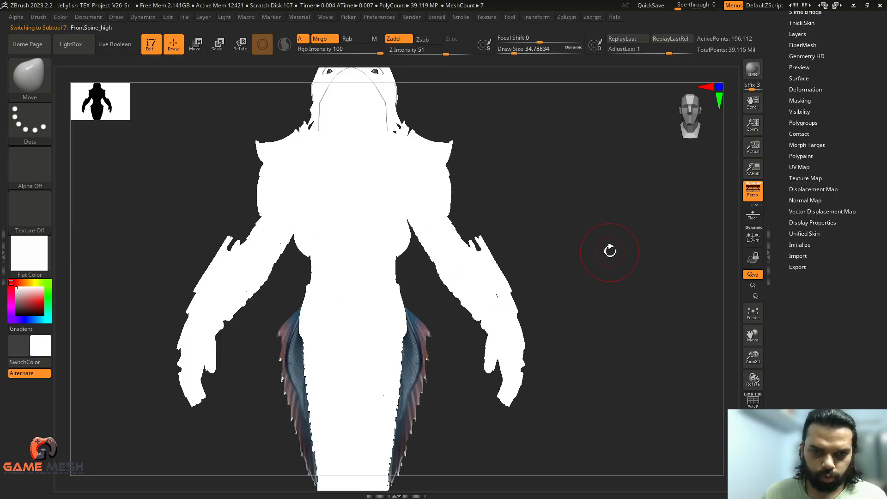
Select the BackSpine_high subtool on the character's back and fill it with white Flat Color.
left_click_drag(610, 250, 503, 258)
left_click(298, 267, "alt")
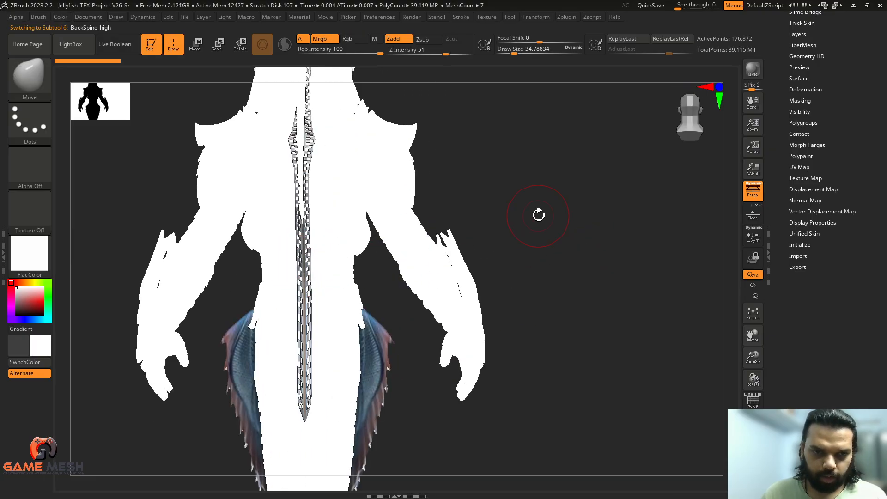
left_click(60, 16)
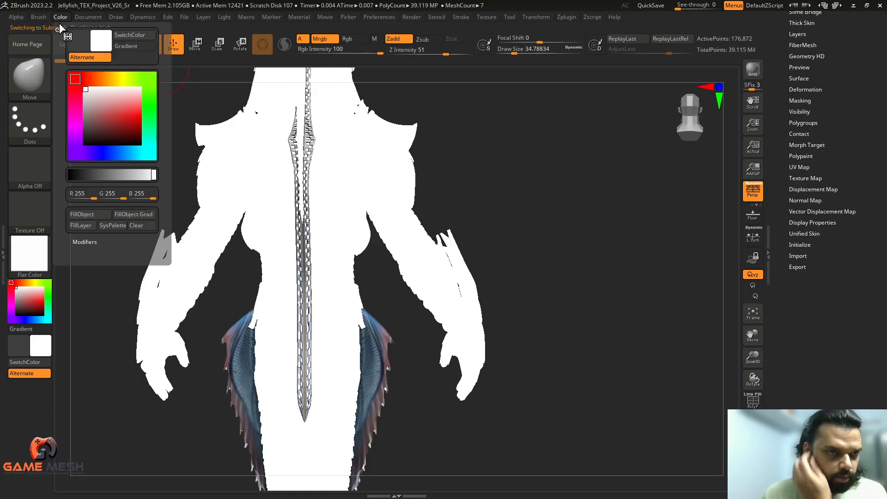
left_click(92, 215)
Select the Wings_high subtool beside the hips and fill it with white Flat Color.
left_click_drag(517, 240, 587, 257)
left_click(405, 297, "alt")
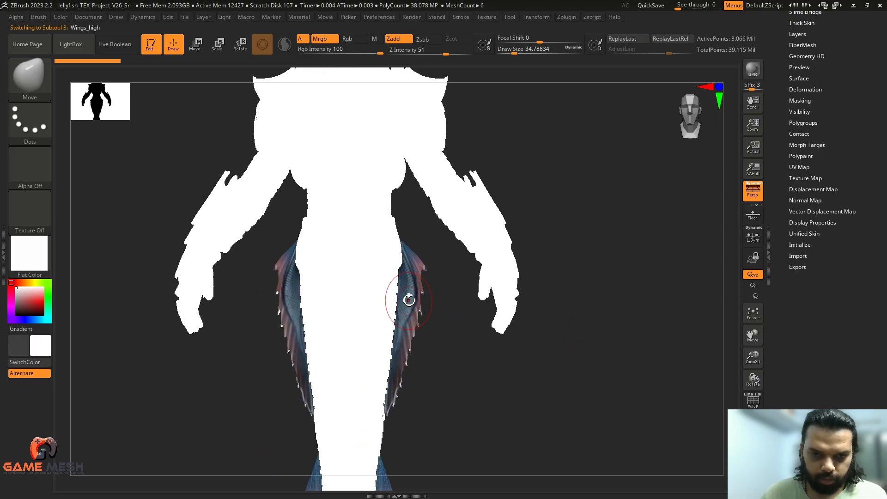
left_click(59, 17)
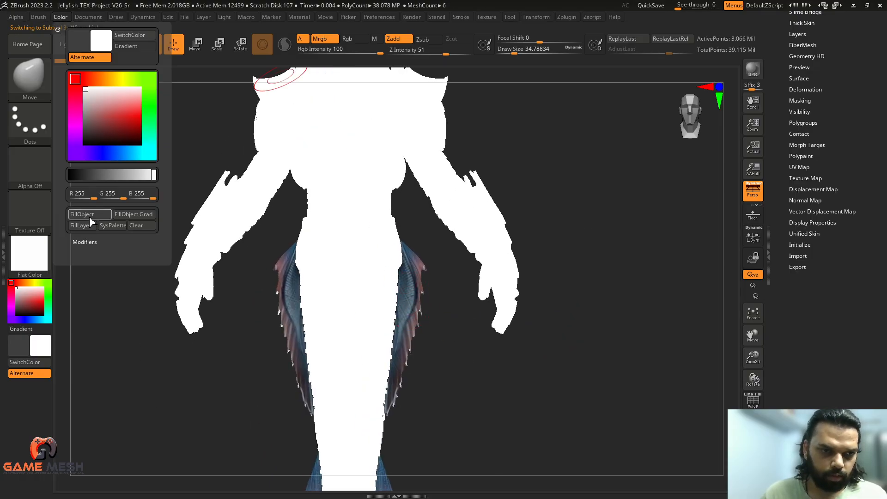
left_click(89, 216)
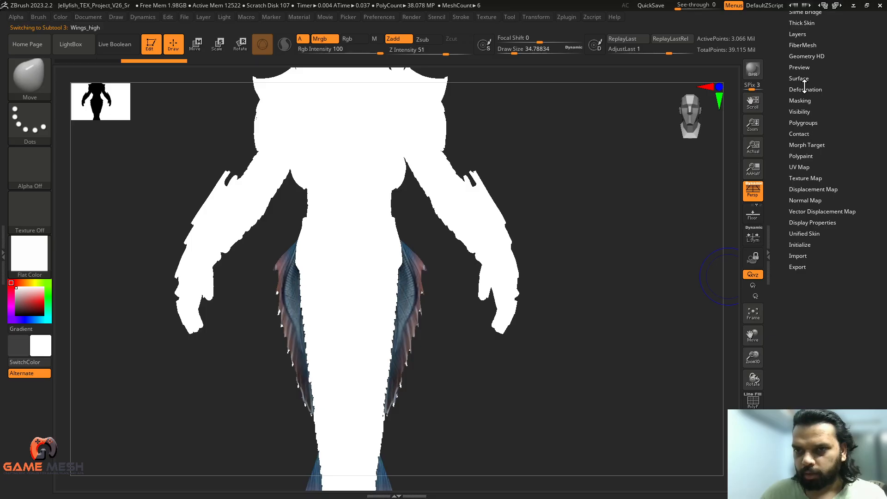
Turn off the texture map of the Wings_high subtool.
left_click_drag(861, 47, 856, 91)
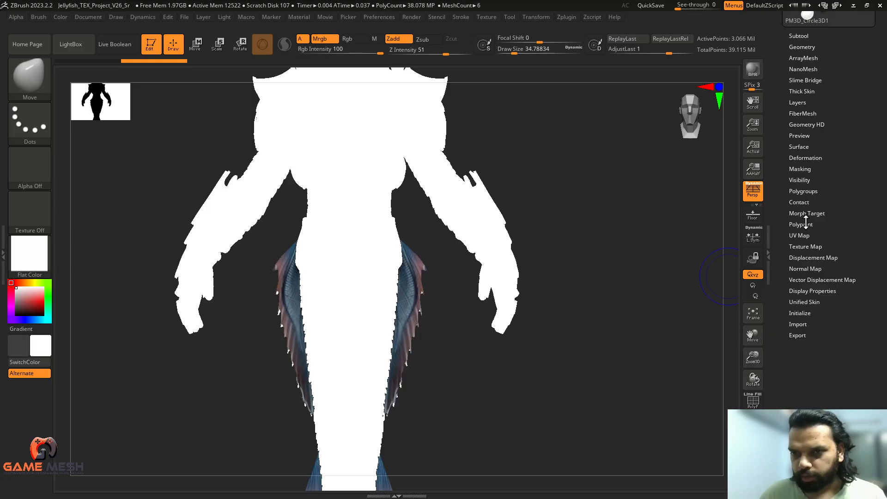
left_click(811, 246)
left_click(849, 258)
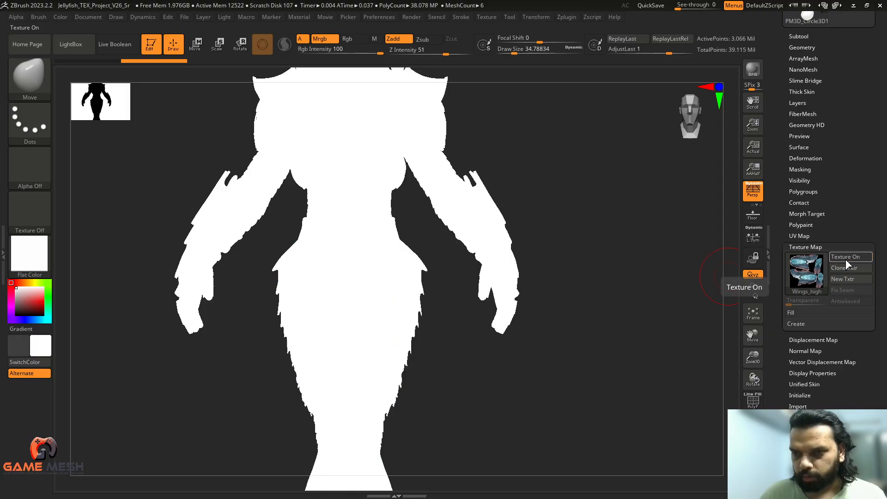
Change the current material from Flat Color to MatCap Gray to show the sculpted details of the whole character.
left_click_drag(567, 413, 576, 330, "alt")
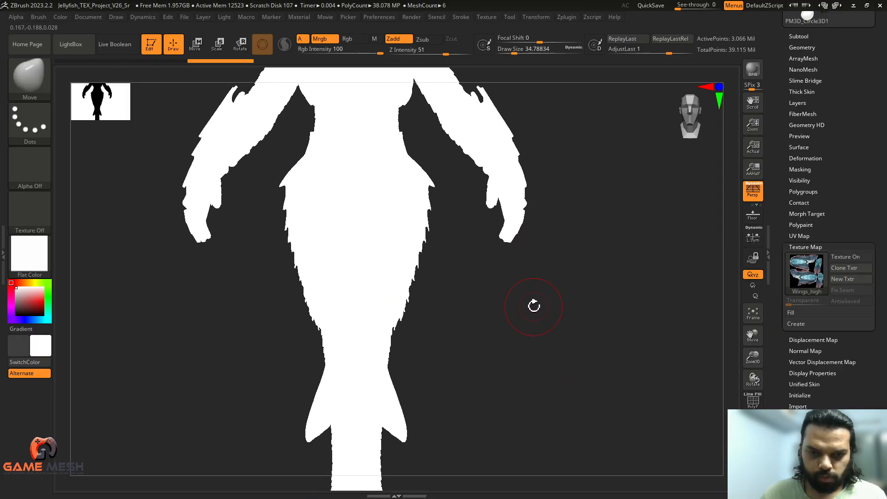
key("f")
key("shift")
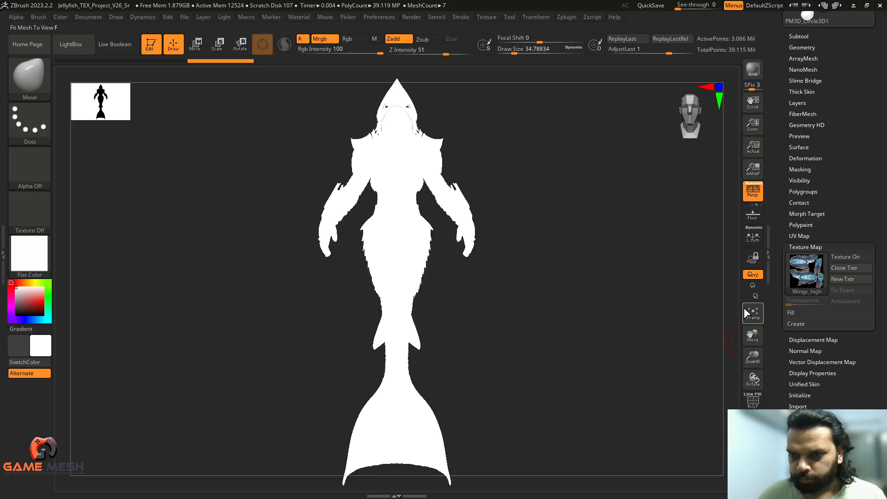
left_click(29, 253)
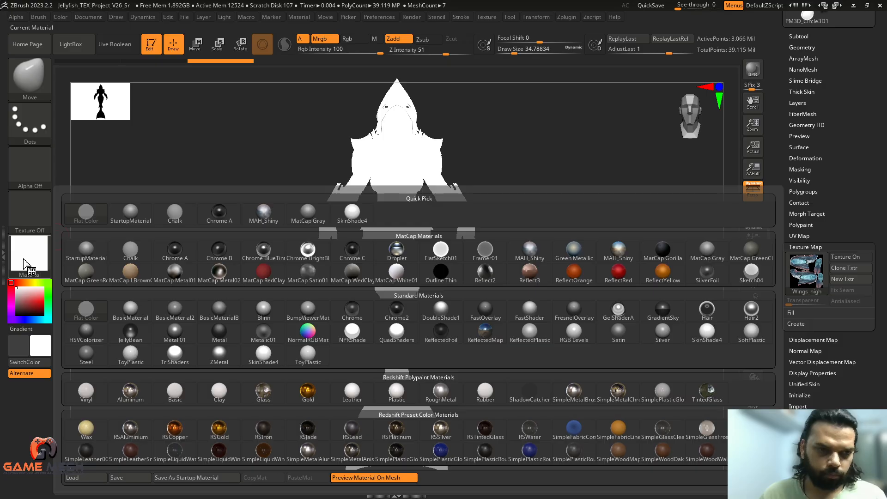
left_click(314, 223)
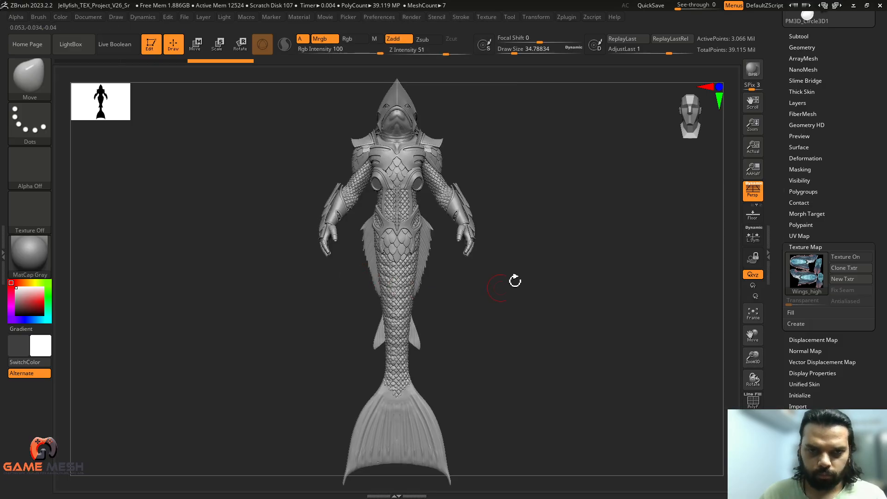
left_click_drag(586, 261, 555, 236)
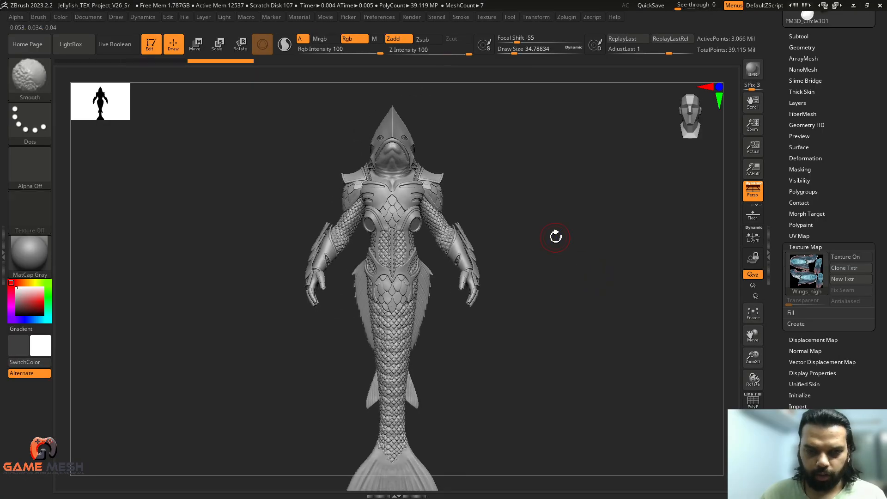
Save the tool as a new version named Jellyfish_Details_V15_Sr in the Jelly Fish folder.
left_click_drag(876, 57, 876, 165)
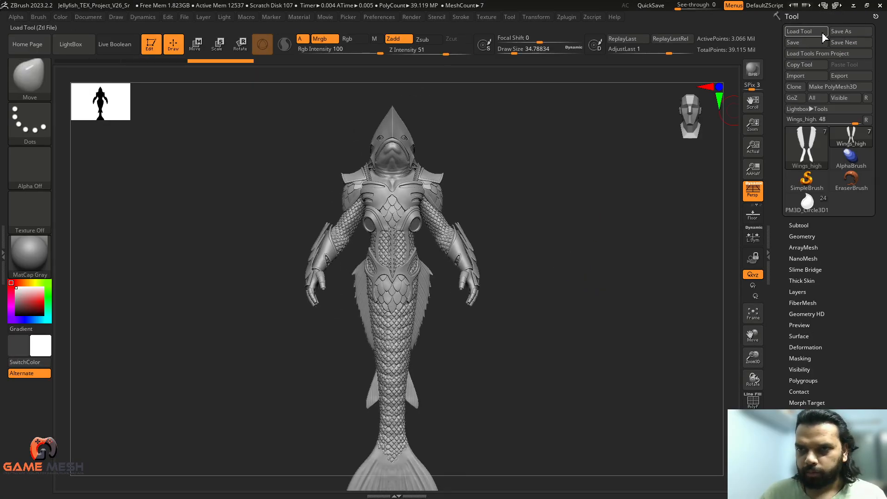
left_click(849, 31)
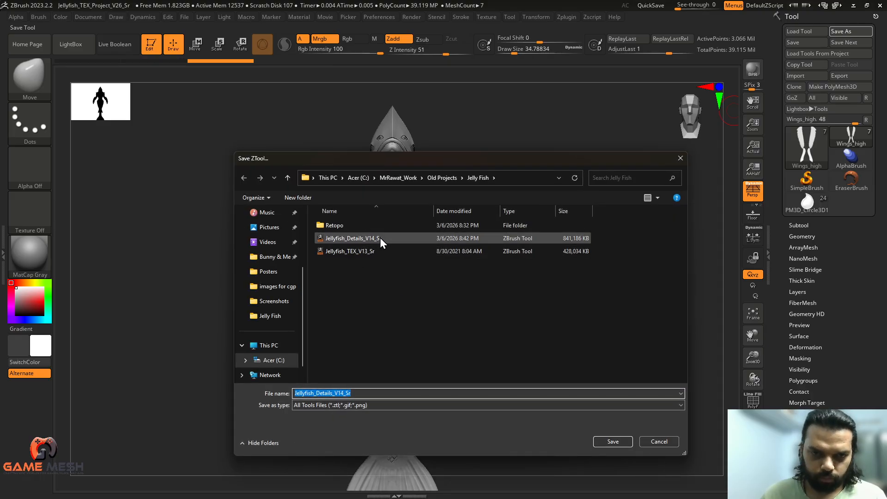
left_click(344, 393)
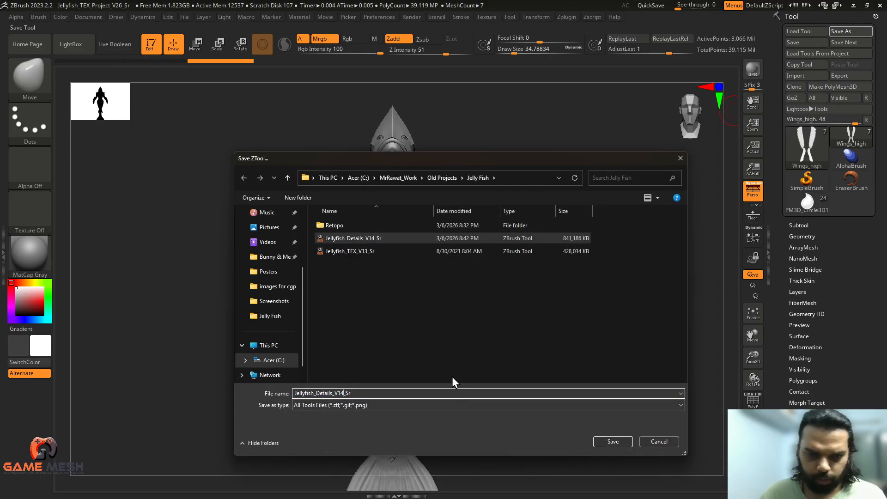
key("BackSpace")
type("5")
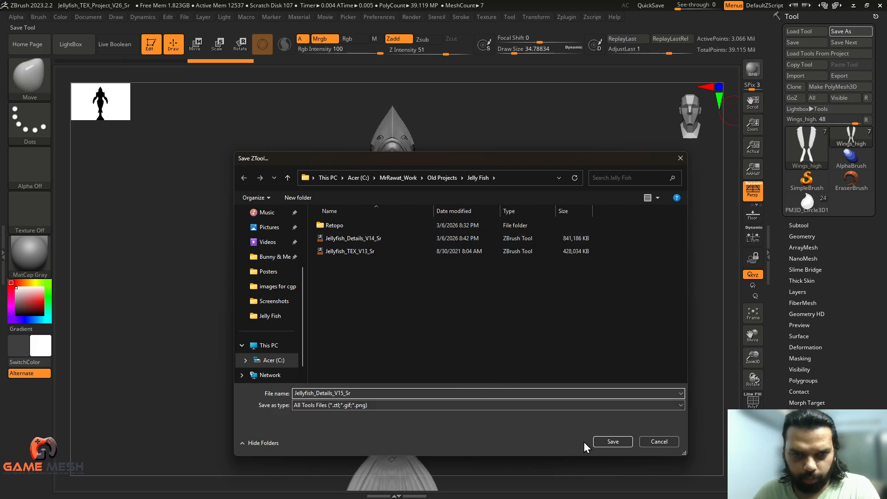
left_click(607, 442)
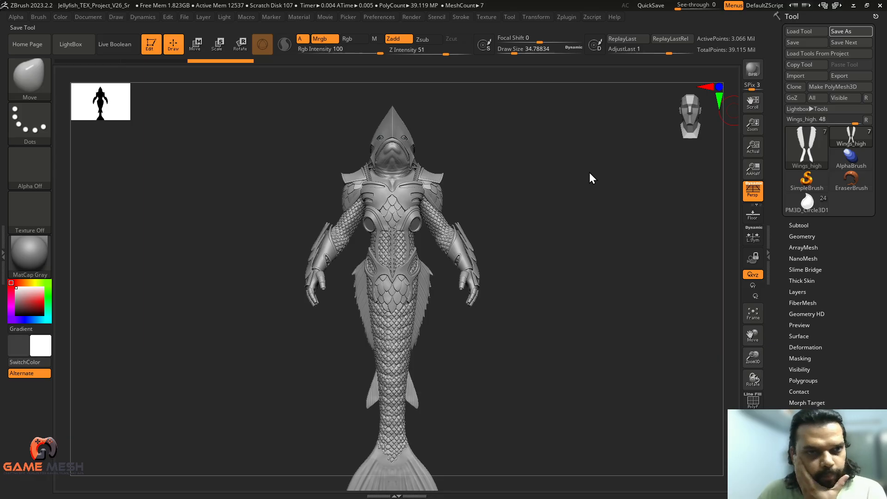
Launch the Epic Pen annotation app and place its toolbar beside the character's hand, clear of the model.
left_click_drag(569, 210, 565, 252)
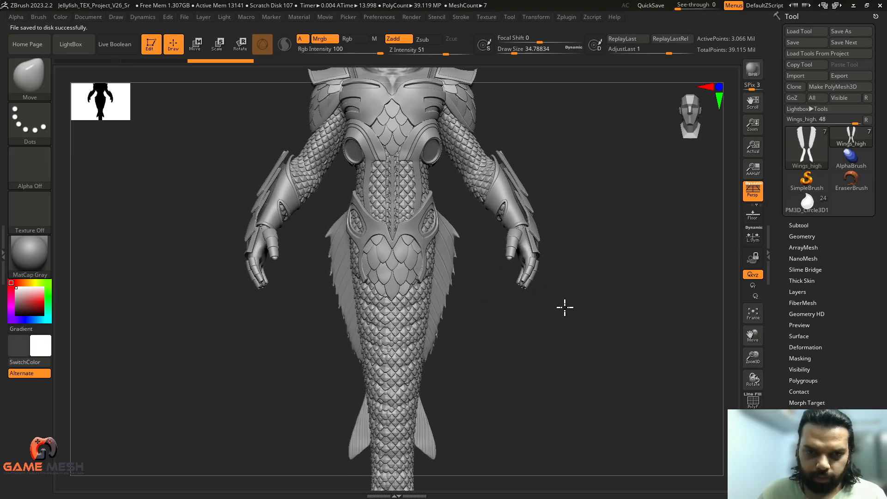
left_click_drag(564, 307, 471, 283)
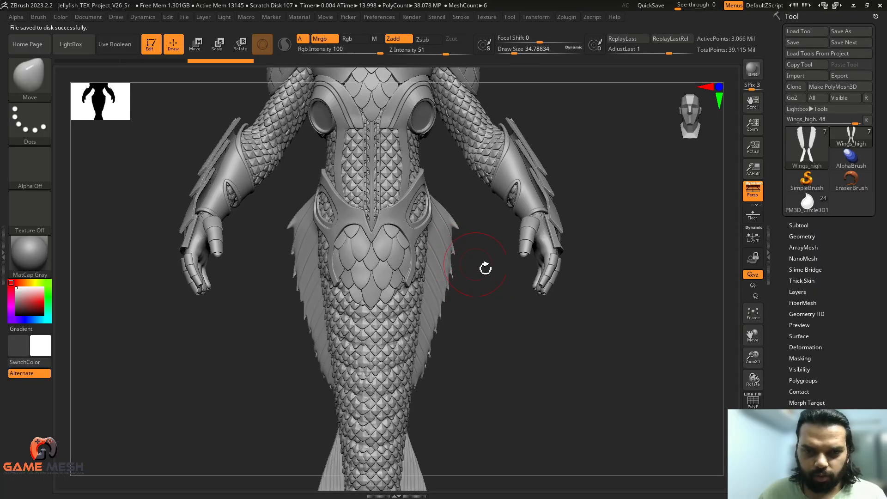
key("super")
type("epic Pen")
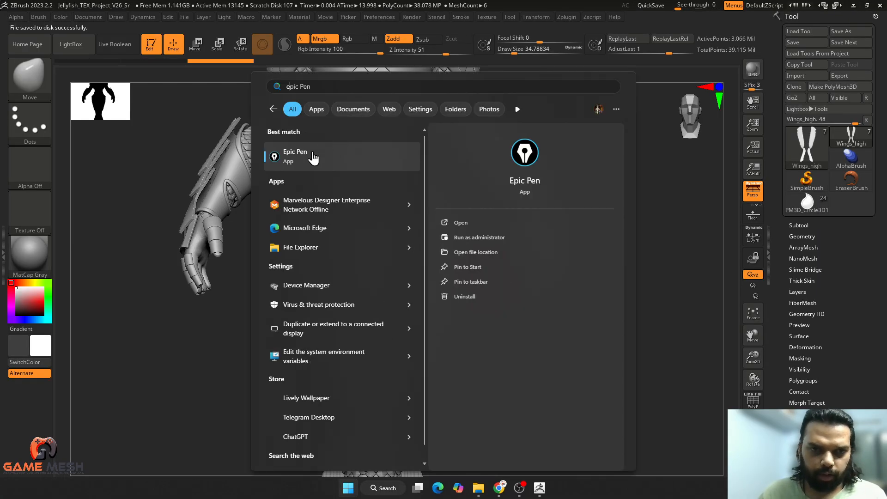
left_click(475, 230)
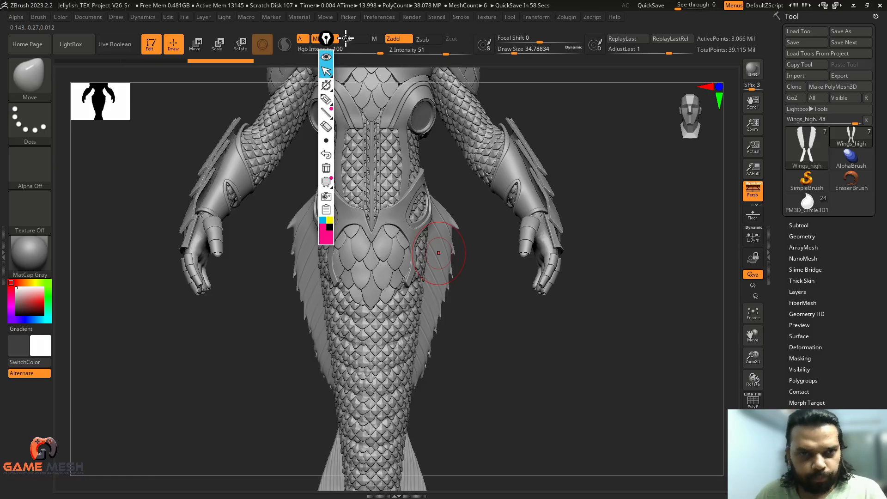
left_click_drag(326, 39, 688, 205)
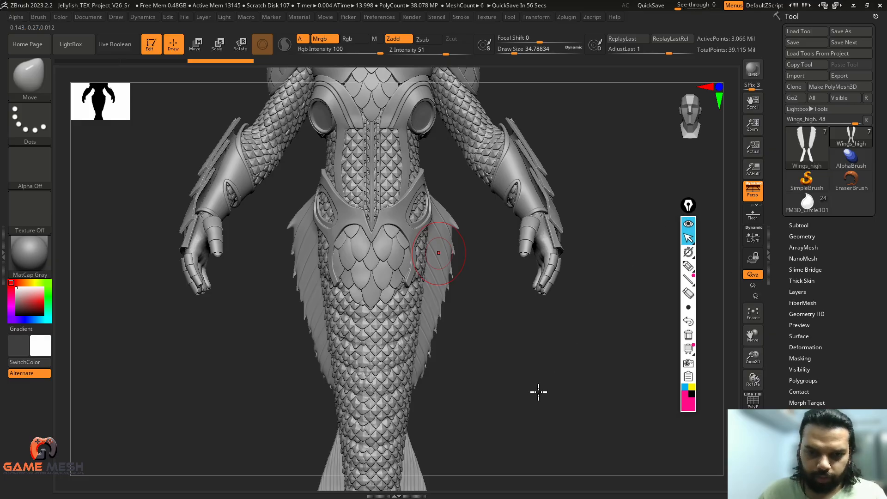
Switch to Chrome and open Pinterest's home feed in a new browser window.
key("super")
left_click(501, 488)
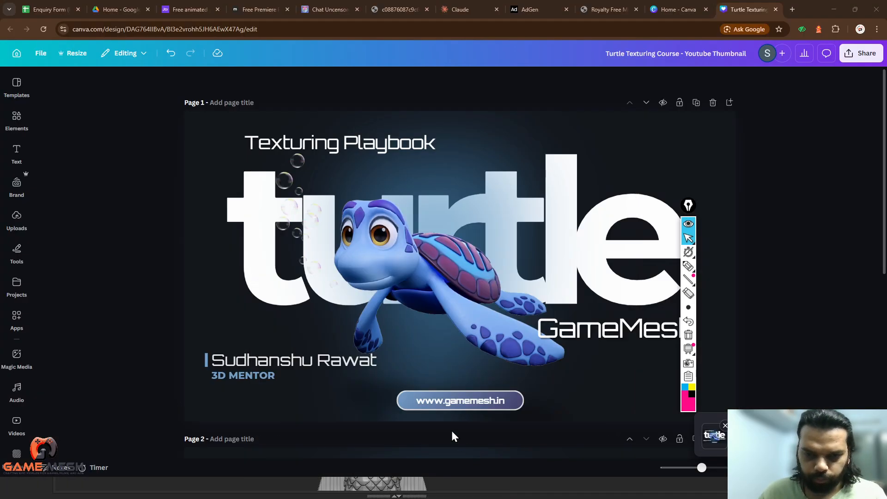
left_click(787, 9)
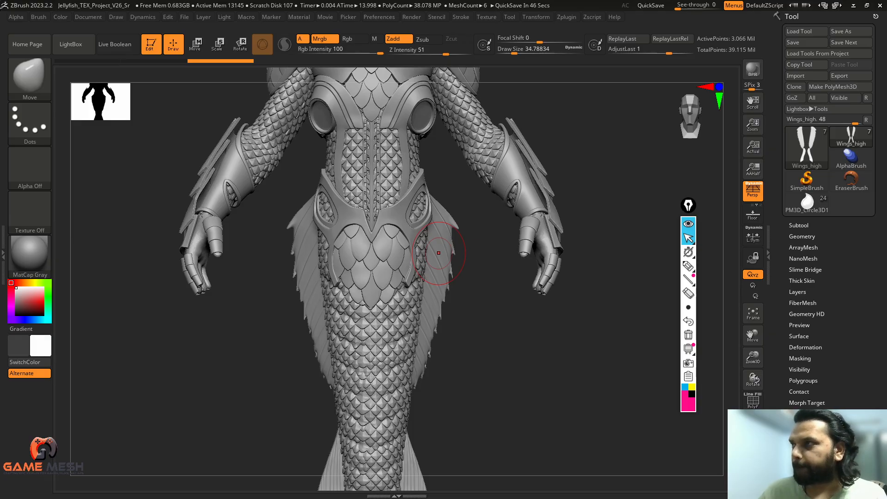
left_click_drag(878, 295, 425, 2)
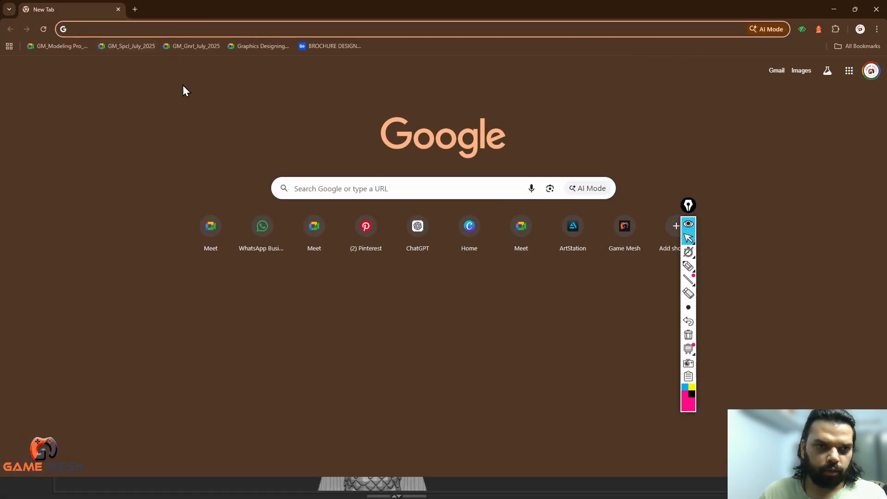
left_click(354, 244)
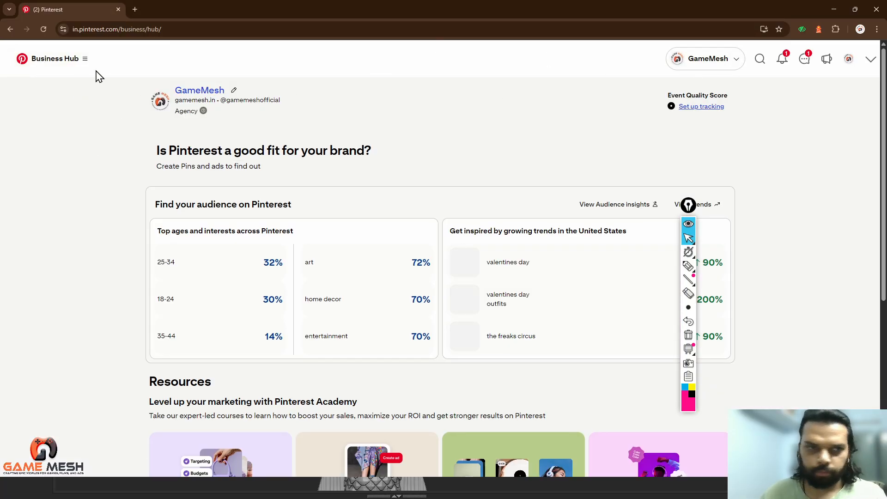
left_click(69, 62)
left_click(56, 138)
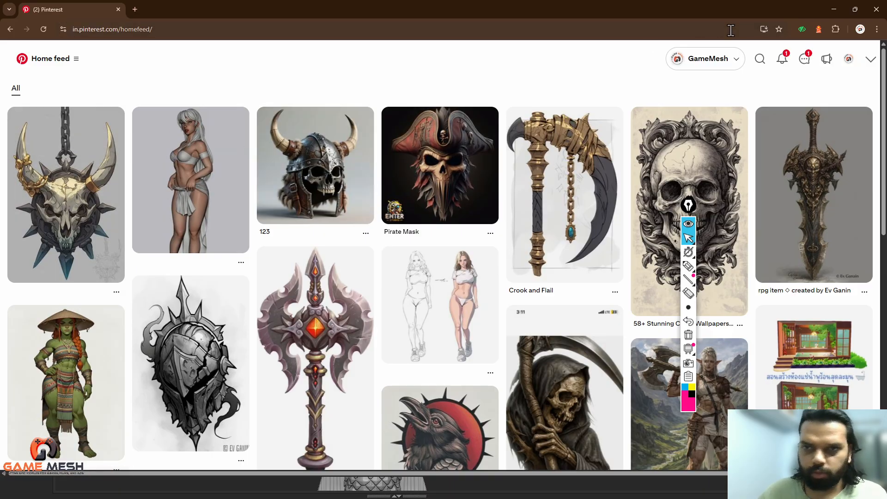
Search Pinterest for "fish fins 3d".
left_click(759, 60)
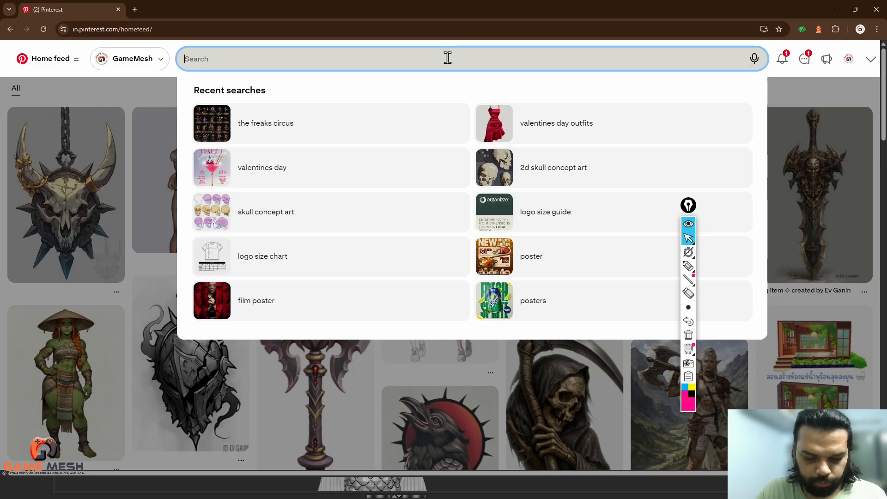
type("fins")
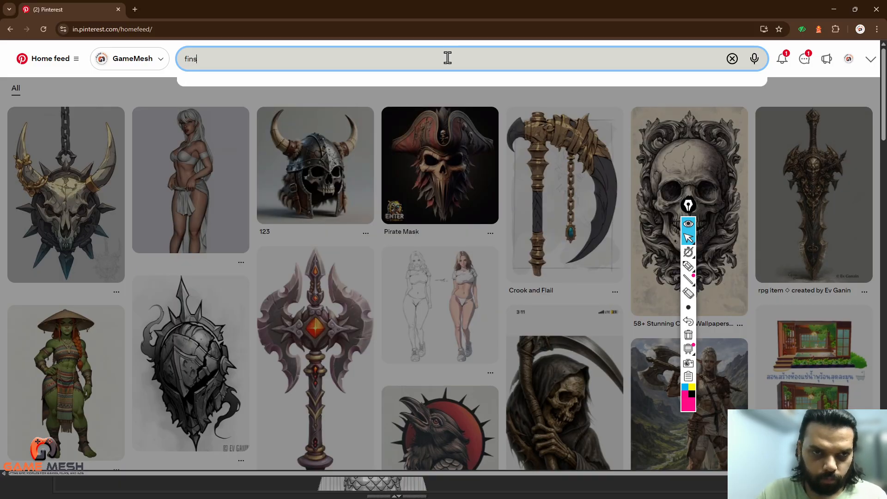
key("BackSpace")
key("BackSpace")
key("BackSpace")
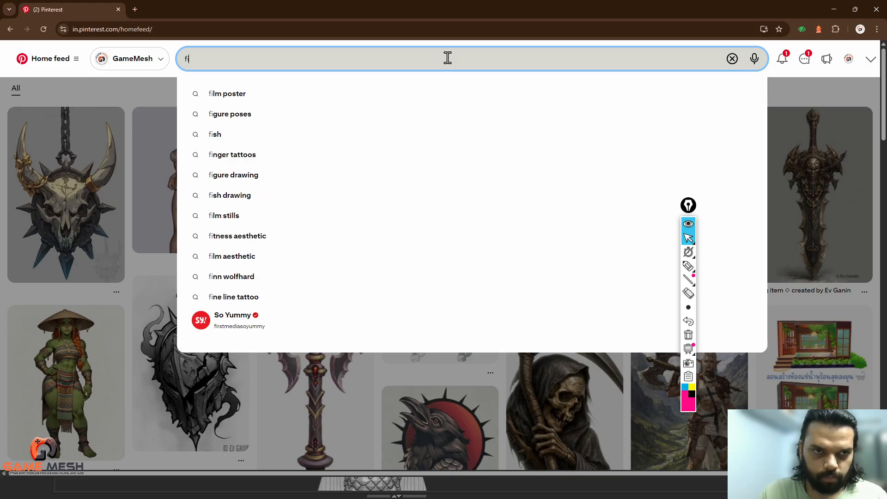
type("sh fi")
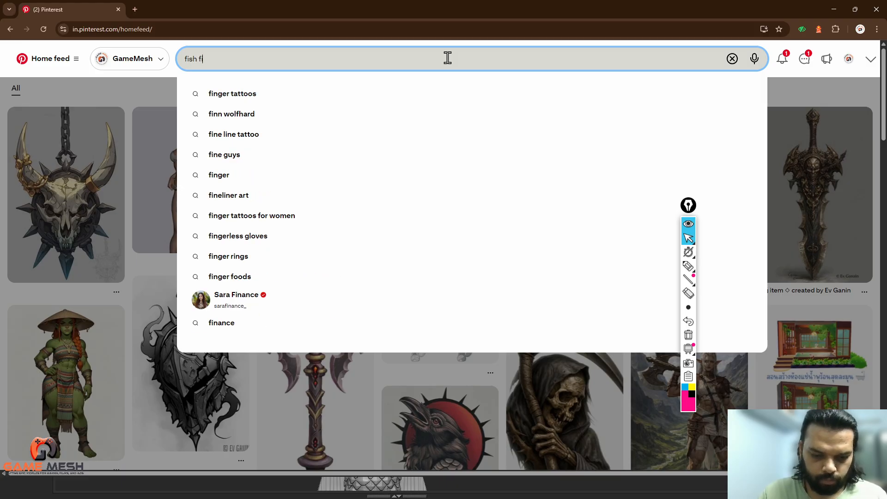
type("ns")
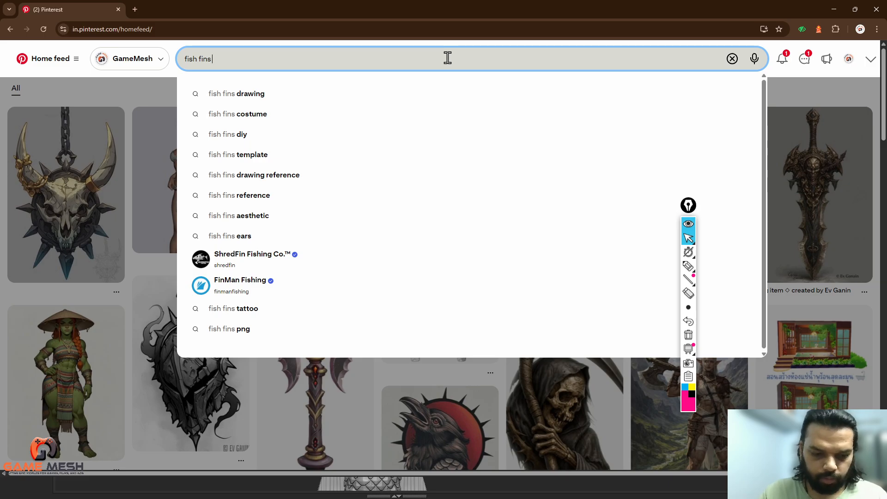
type(" 3d")
key("Return")
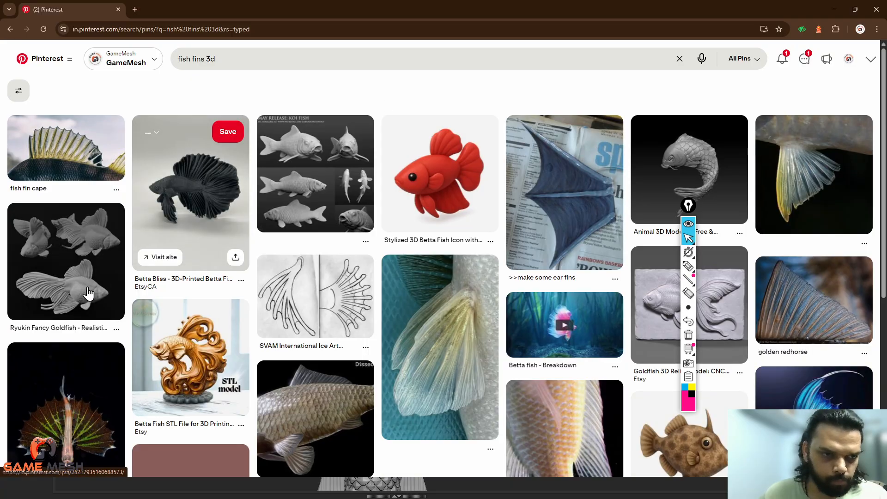
Open the Ryukin Fancy Goldfish pin, launch PureRef and add the pin's image to the reference board.
left_click(40, 283)
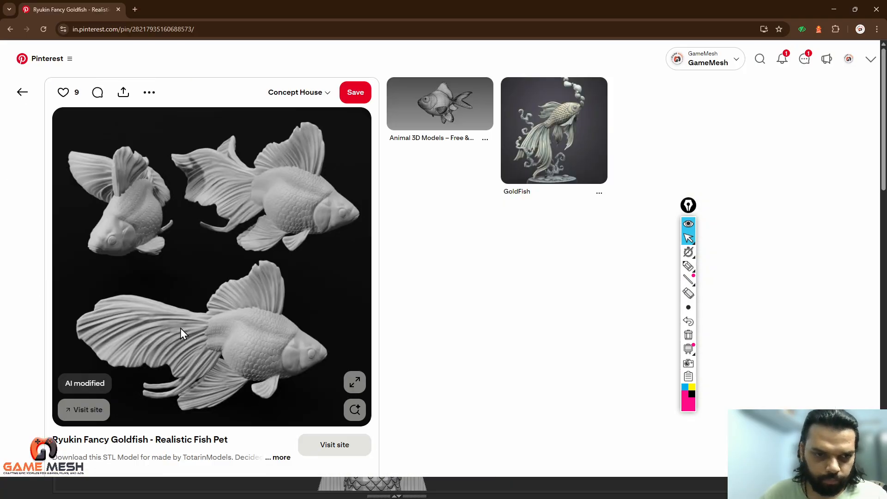
key("super")
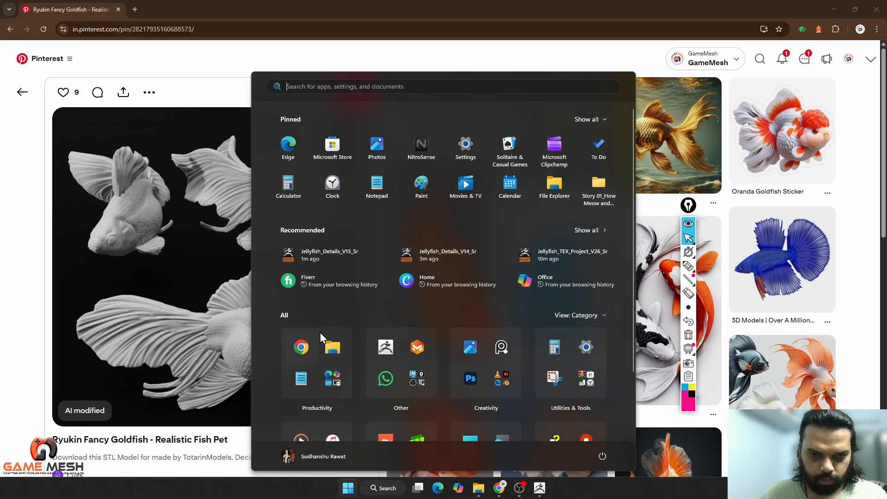
type("pu")
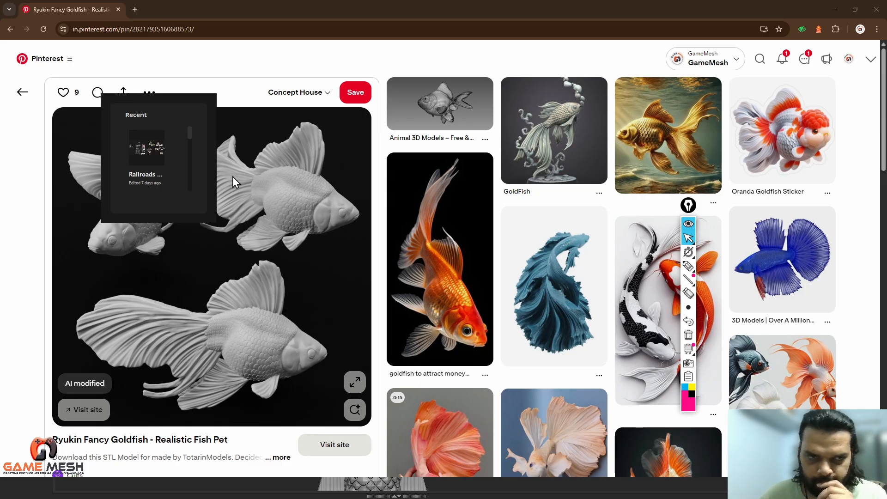
right_click_drag(157, 116, 455, 200)
left_click_drag(165, 239, 478, 216)
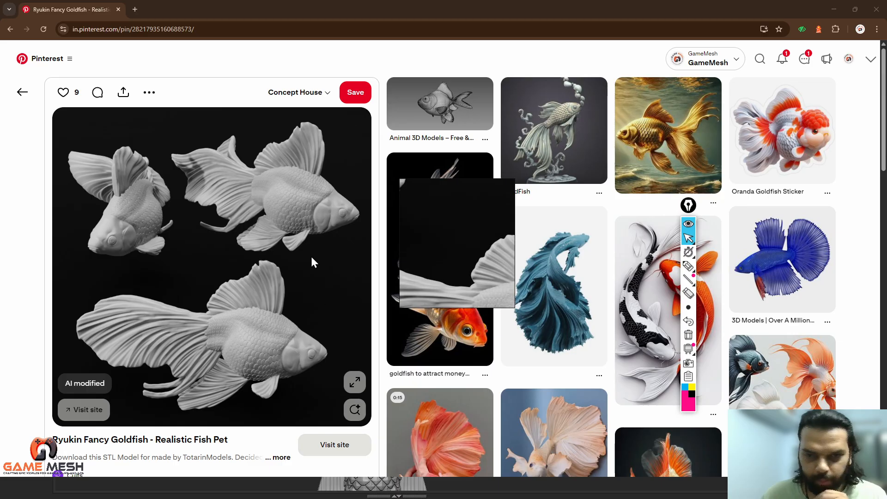
right_click_drag(420, 235, 466, 201)
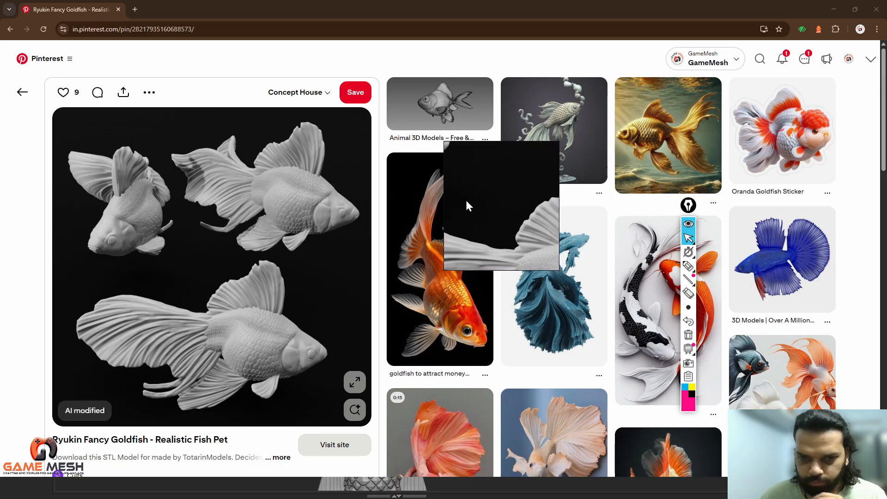
Open the pin of the pale peach betta fish and add its image below the goldfish on the reference board.
left_click(576, 431)
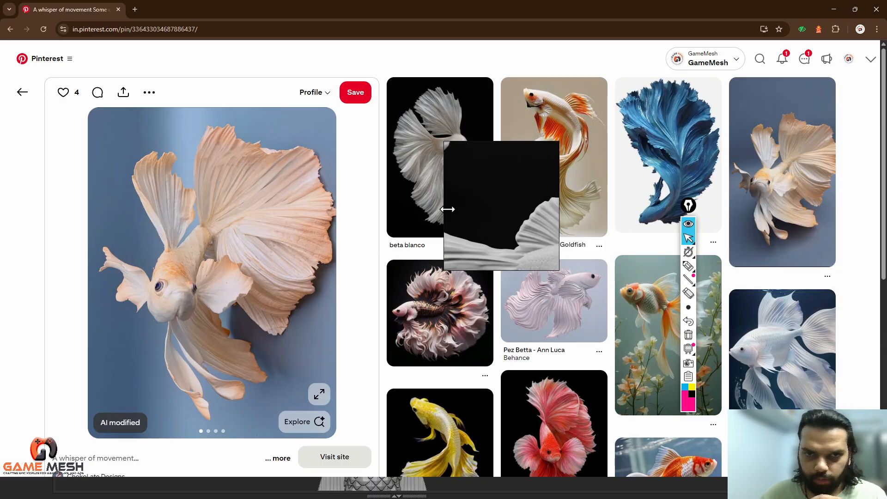
left_click_drag(457, 207, 358, 308)
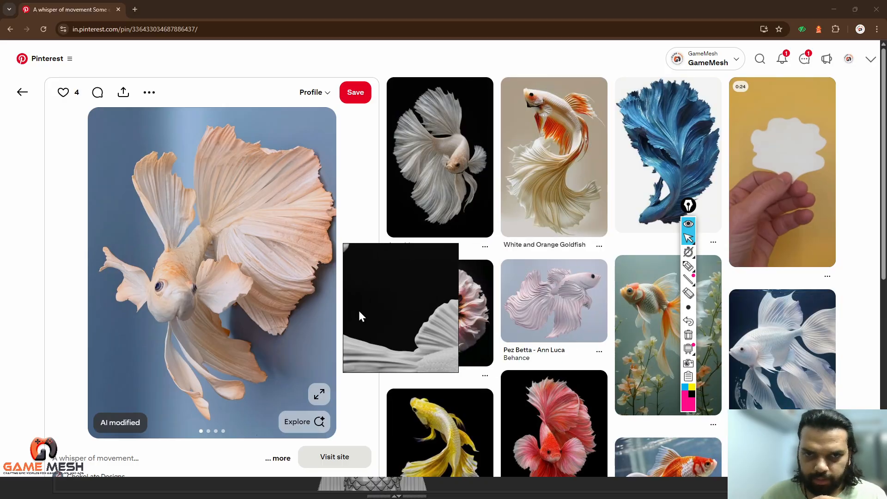
right_click_drag(359, 311, 361, 297)
scroll(401, 311, "down", 2)
middle_click_drag(404, 311, 417, 263)
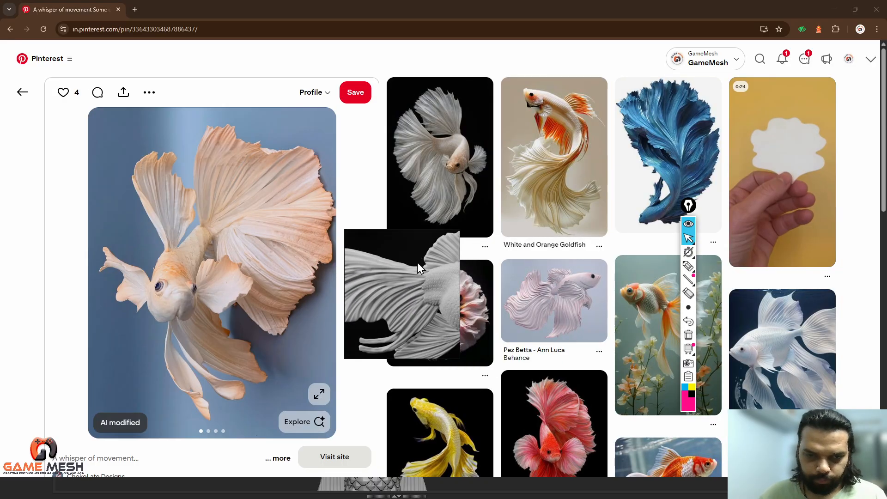
scroll(417, 263, "down", 4)
scroll(431, 305, "down", 3)
middle_click_drag(420, 301, 409, 262)
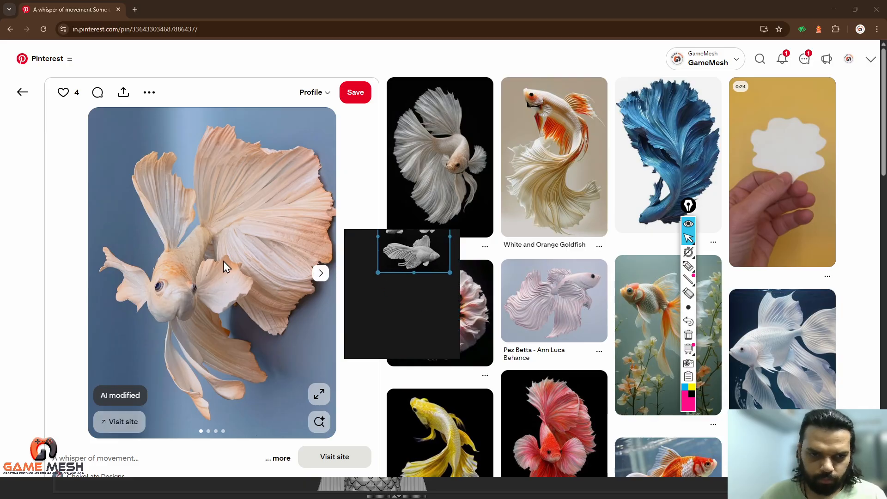
left_click_drag(223, 261, 394, 318)
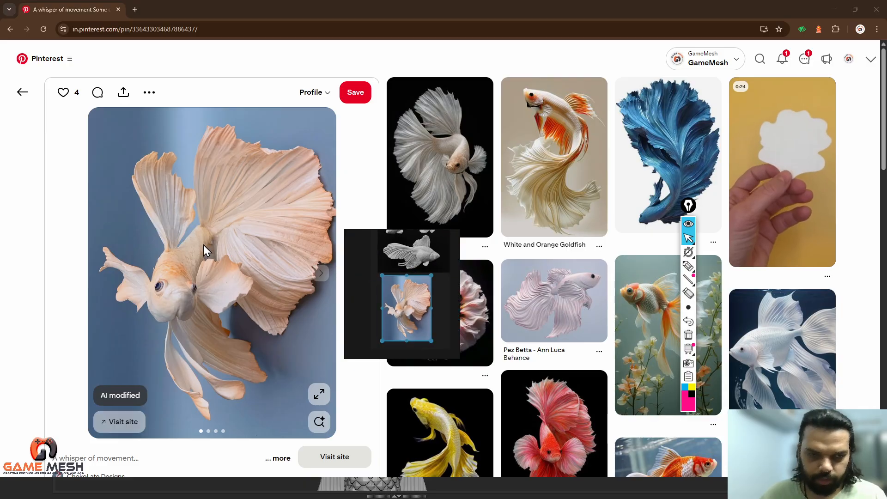
Move the Epic Pen toolbar clear of the pin images and collapse it.
left_click(18, 94)
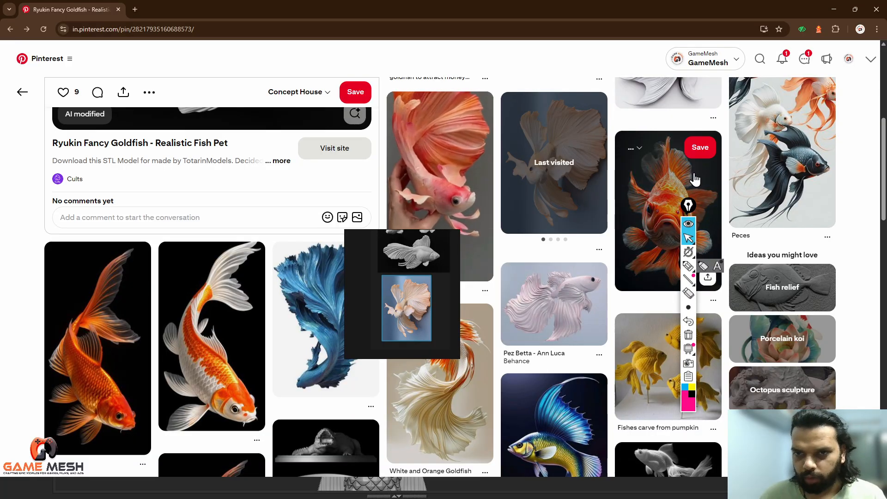
left_click_drag(688, 205, 859, 211)
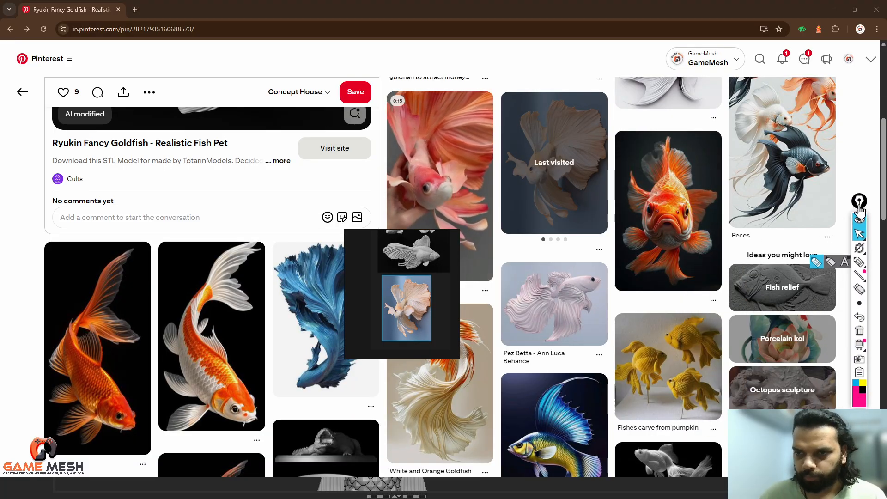
left_click(858, 219)
Return to ZBrush from the browser and move the reference board clear of the character model.
left_click(19, 93)
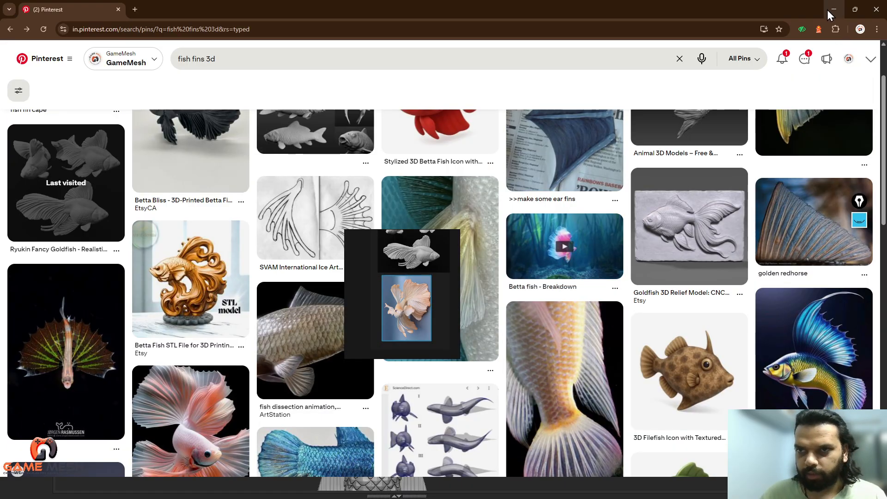
left_click(834, 9)
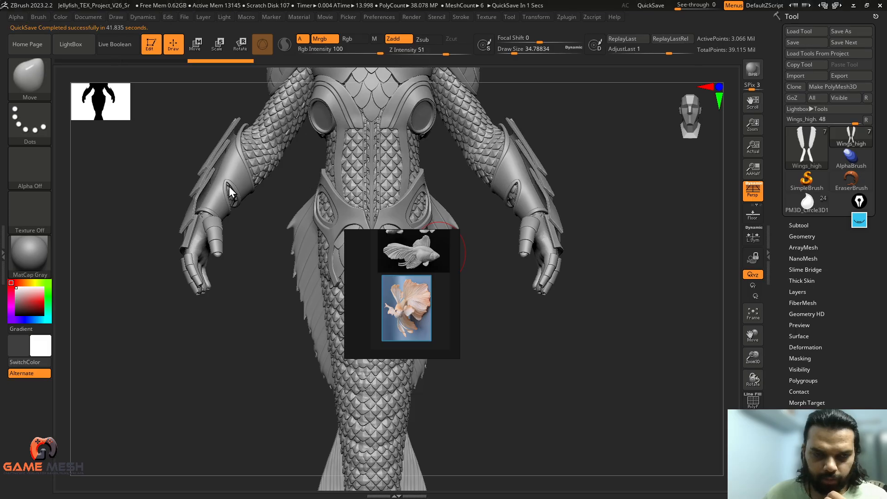
left_click_drag(362, 303, 78, 142)
Make the scaled body subtool Jellyfish_Details_V15_Sr active and view the character's upper body from the front and side.
left_click(503, 378, "alt")
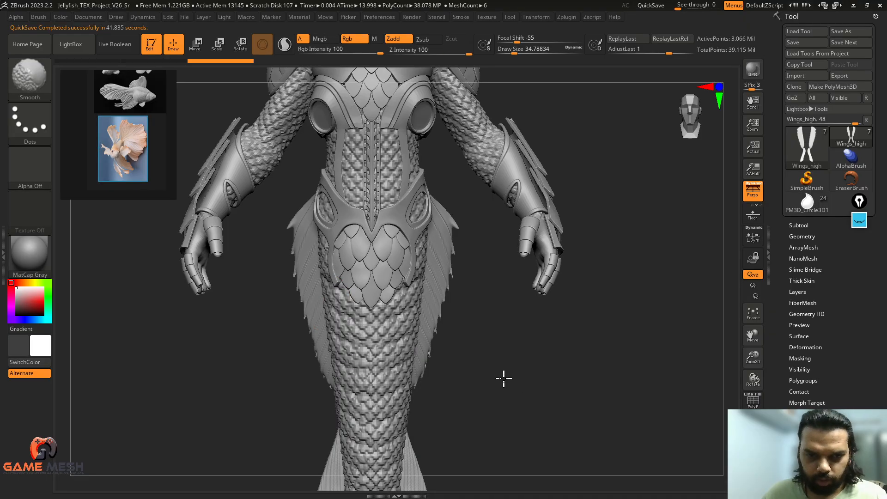
key("alt+shift")
mouse_move(533, 395)
left_mouse_down("alt")
mouse_move(513, 384)
mouse_move(547, 430)
left_mouse_up("alt")
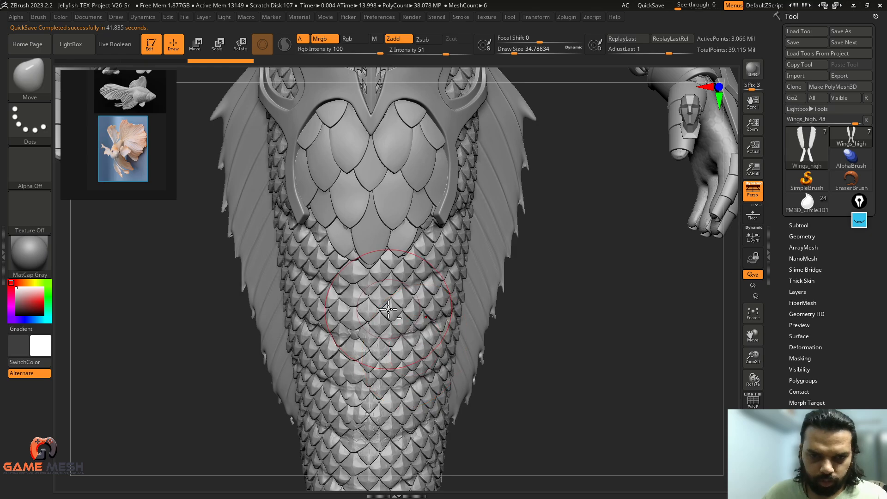
left_click(408, 323, "alt")
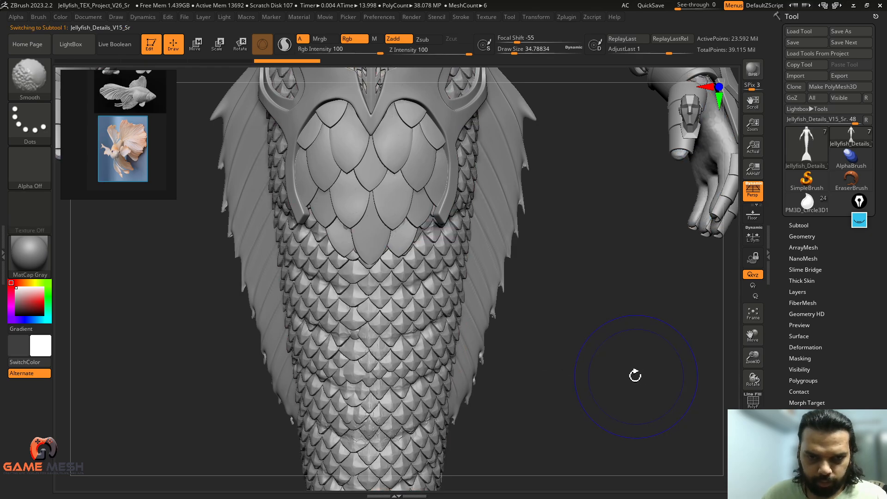
key("f")
left_click_drag(530, 328, 622, 352)
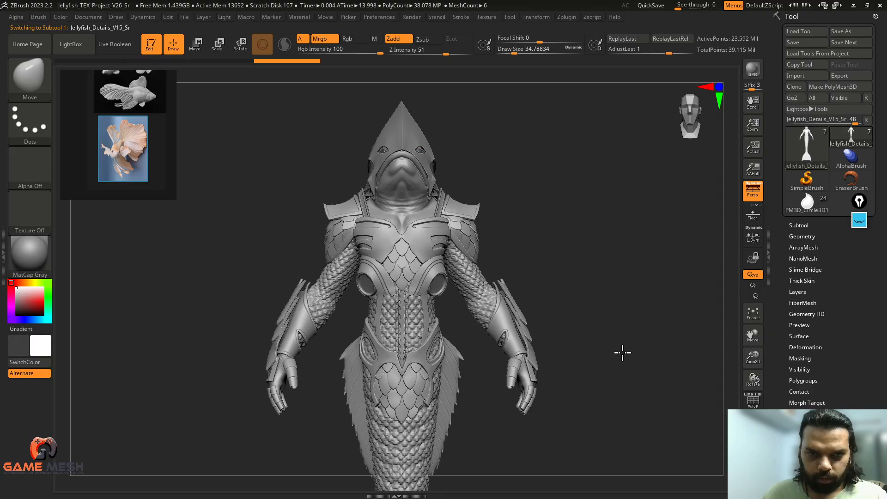
left_click_drag(546, 271, 608, 244)
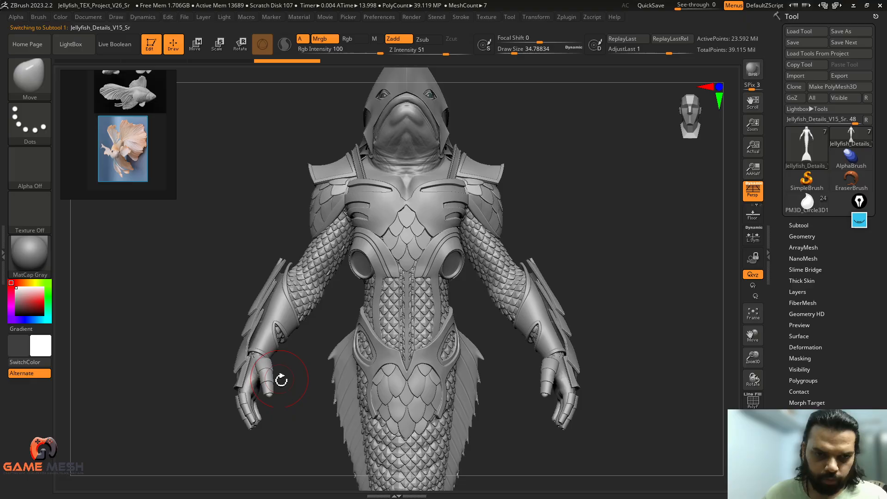
left_click_drag(283, 376, 335, 361)
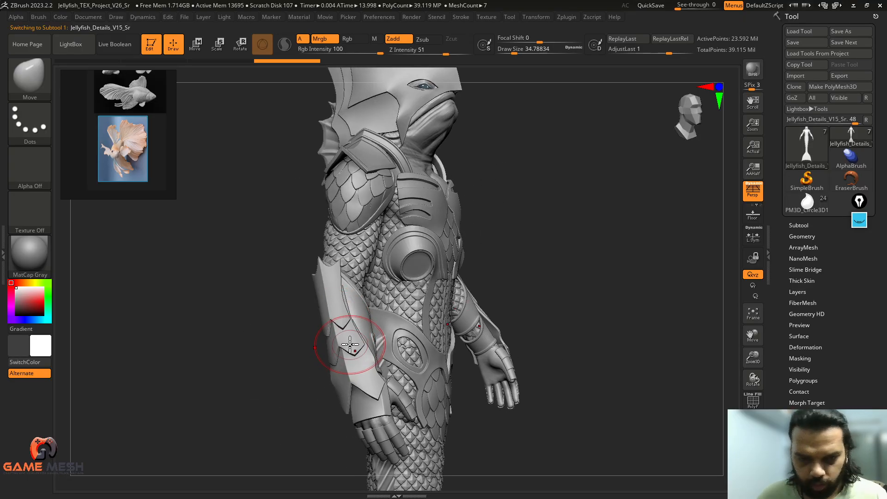
Widen the reference board window to make room for more images and switch back to the Pinterest "fish fins 3d" results.
left_click_drag(174, 149, 286, 153)
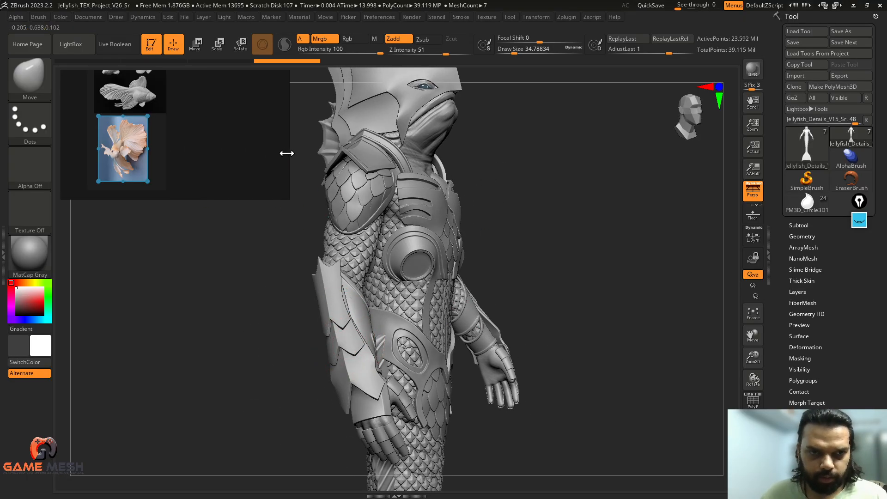
left_click_drag(580, 225, 570, 214, "shift")
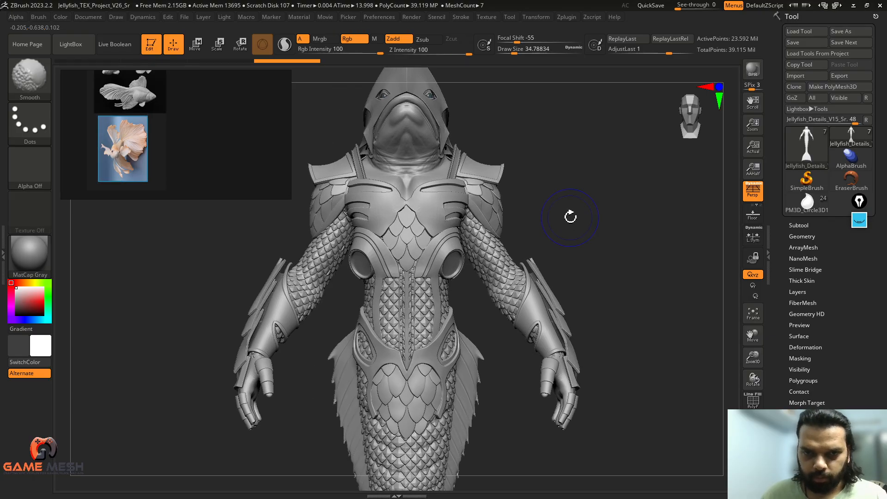
left_click(854, 5)
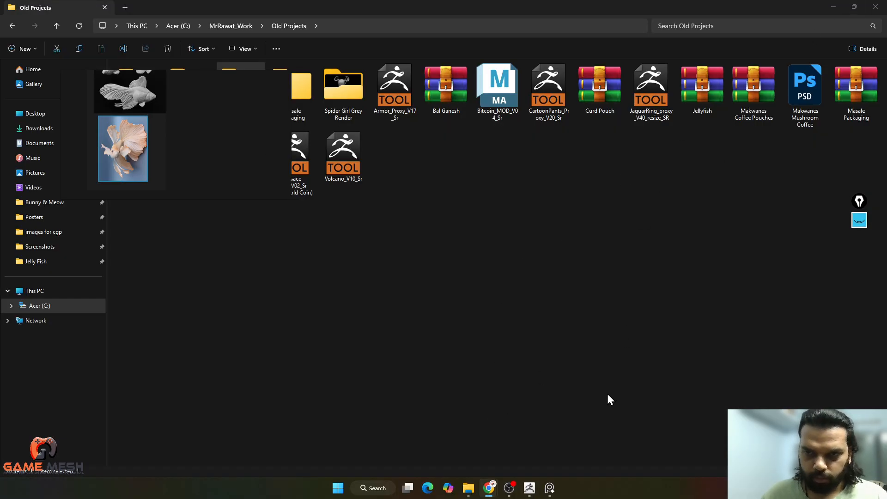
mouse_move(489, 491)
left_click(566, 434)
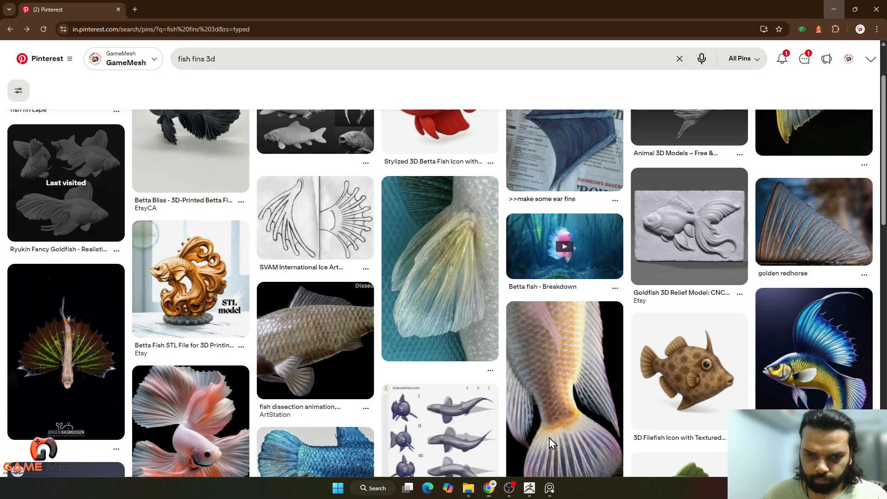
Search Pinterest for "armor" and reposition the reference board while browsing the results.
left_click_drag(184, 124, 171, 248)
left_click_drag(226, 59, 185, 63)
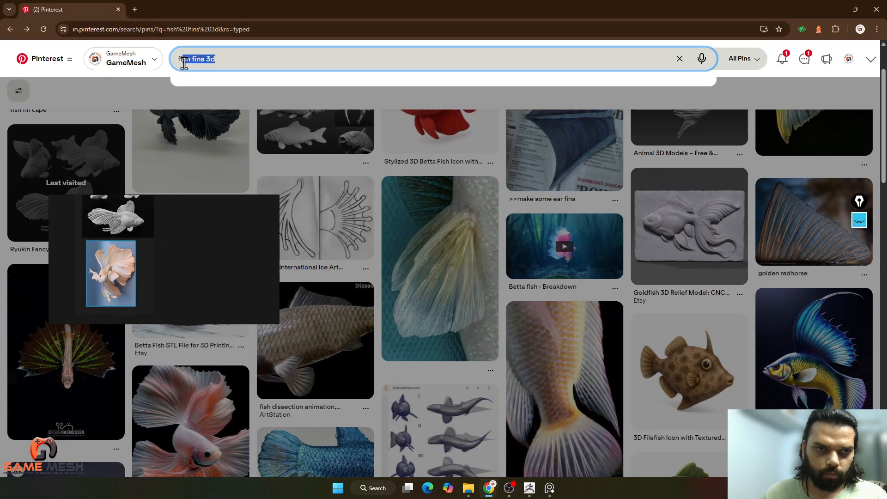
type("amo")
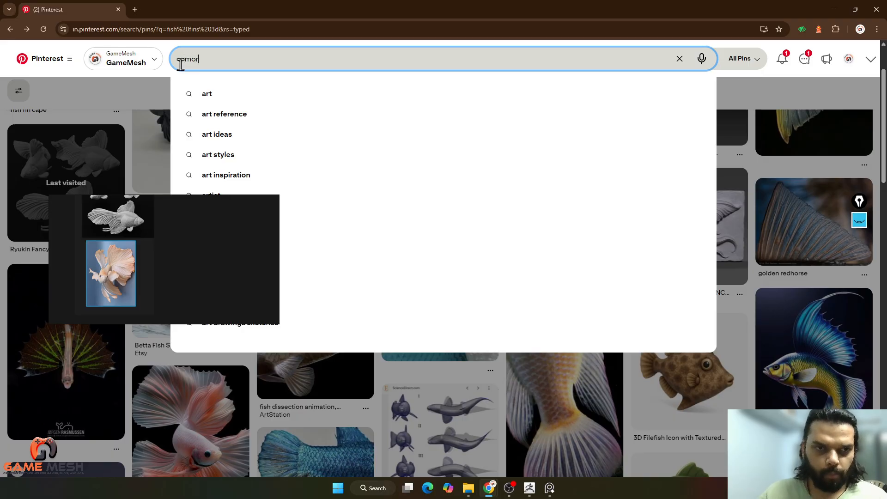
key("Return")
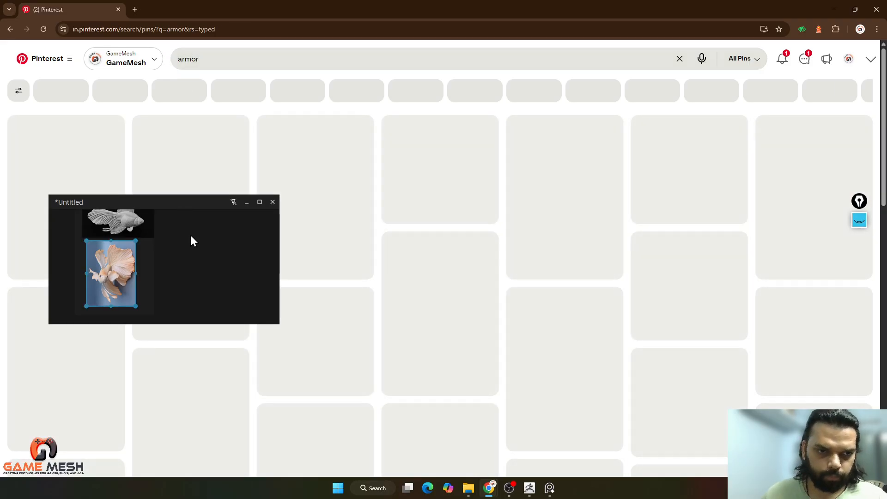
left_click_drag(192, 240, 598, 192)
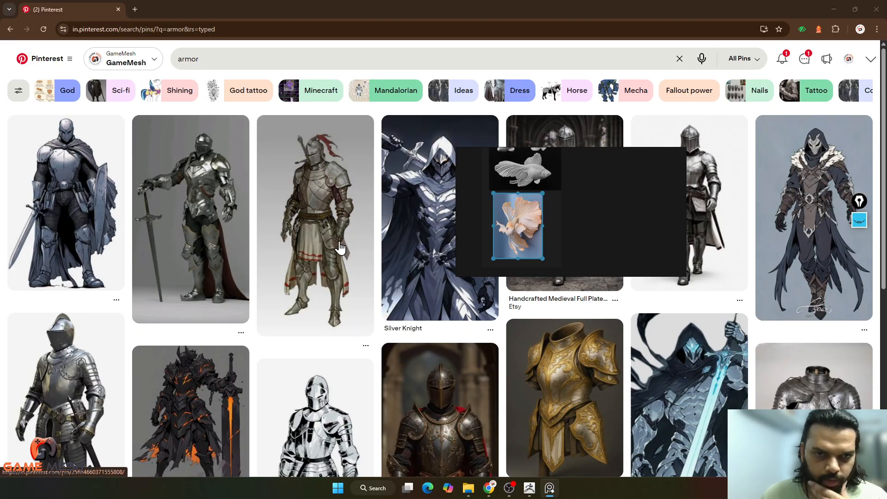
scroll(274, 346, "down", 1)
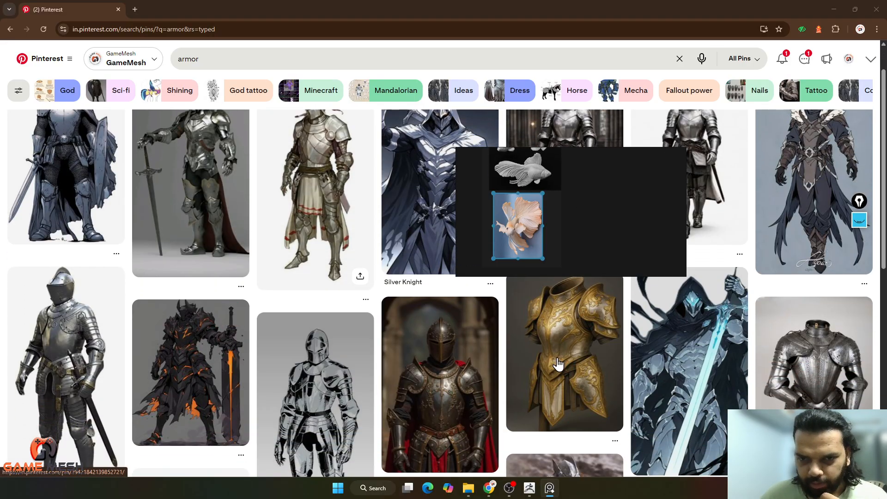
Open the ornate gold armor pin, add its image to the reference board beside the fish images, and uncover the related pins.
left_click(573, 344)
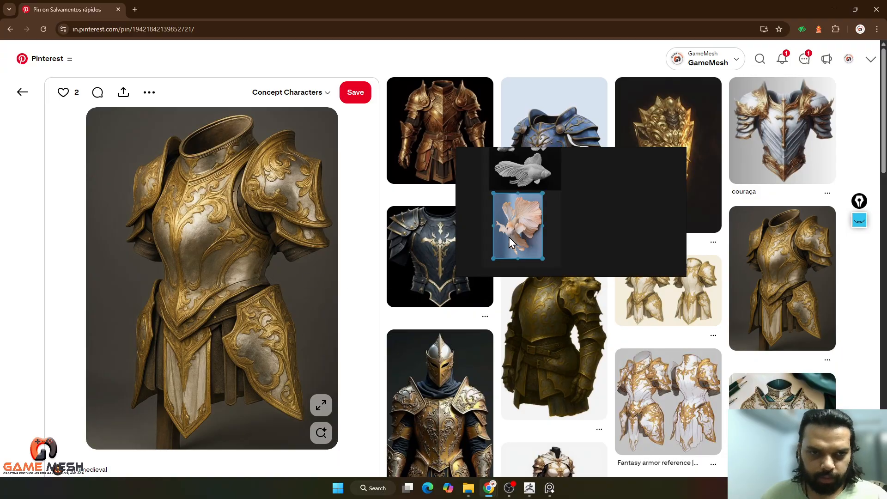
scroll(605, 212, "down", 3)
middle_click_drag(604, 212, 577, 217)
left_click_drag(233, 214, 545, 217)
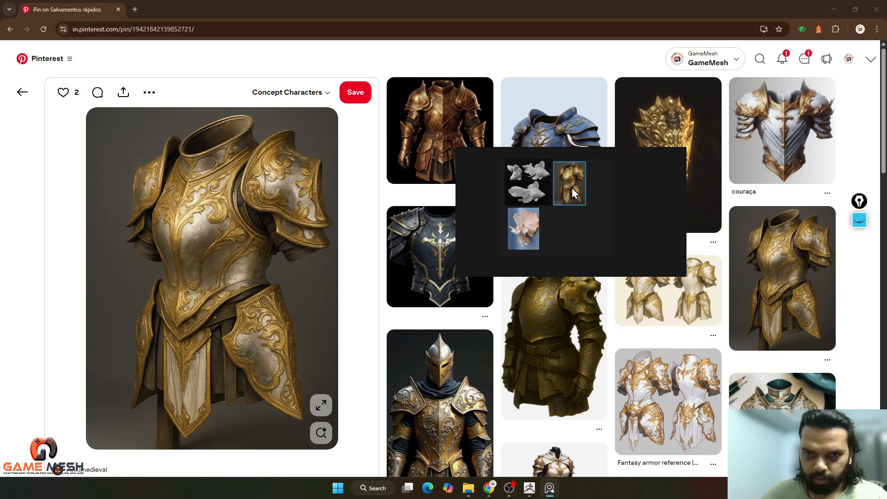
left_click_drag(600, 220, 274, 229)
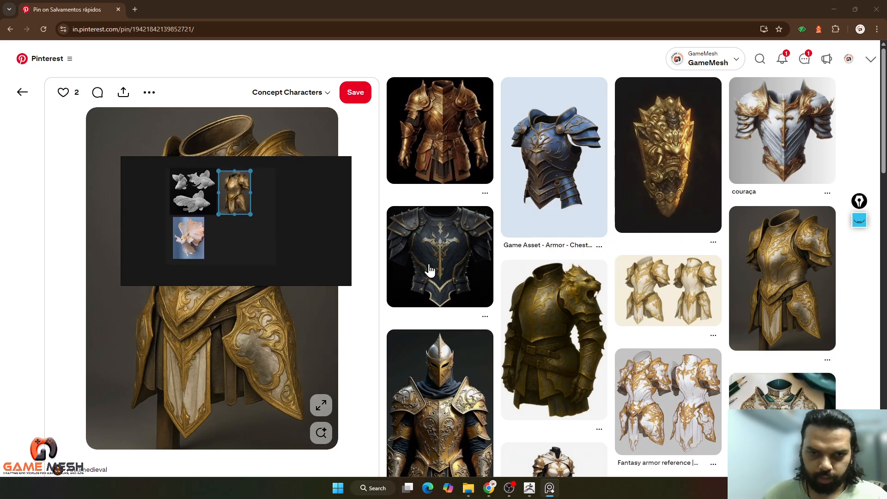
Open the black and gold chest armor pin and examine the gold armor's engraved details on the reference board.
left_click(437, 261)
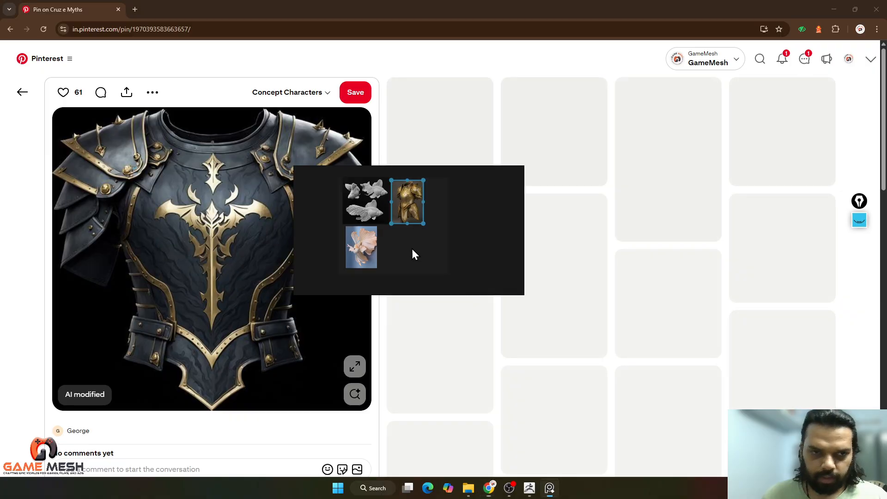
scroll(530, 176, "up", 3)
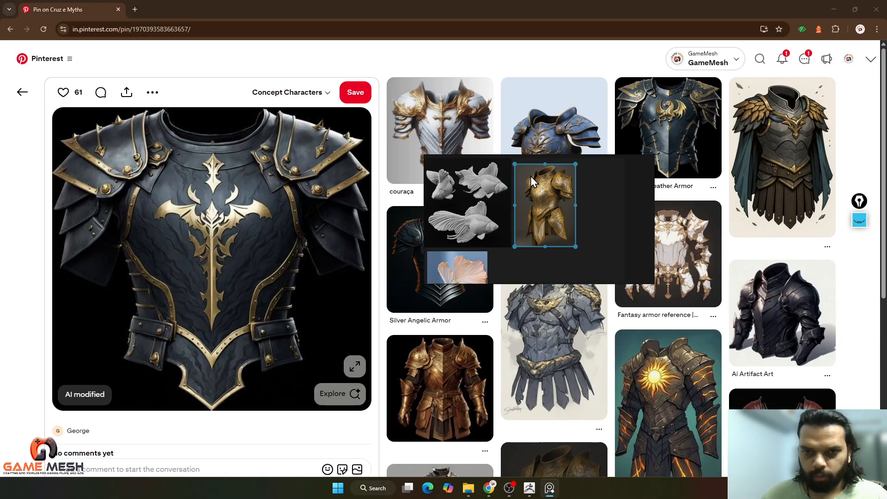
scroll(530, 176, "up", 8)
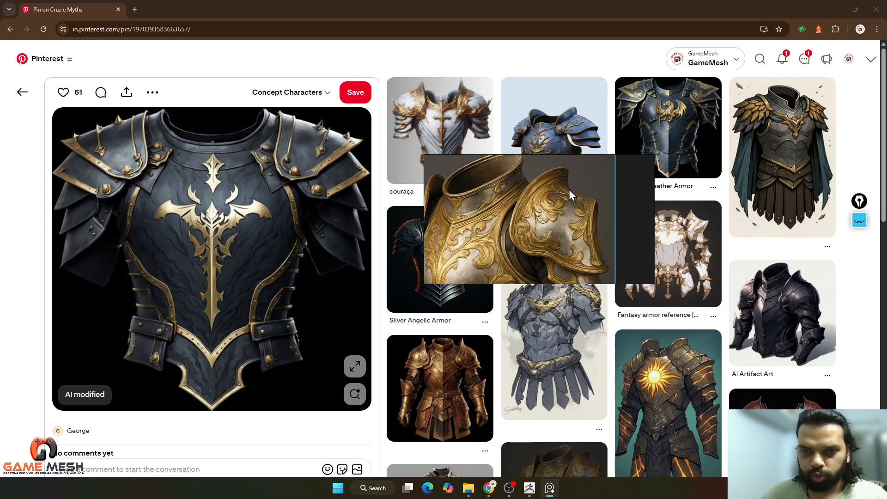
scroll(564, 195, "down", 5)
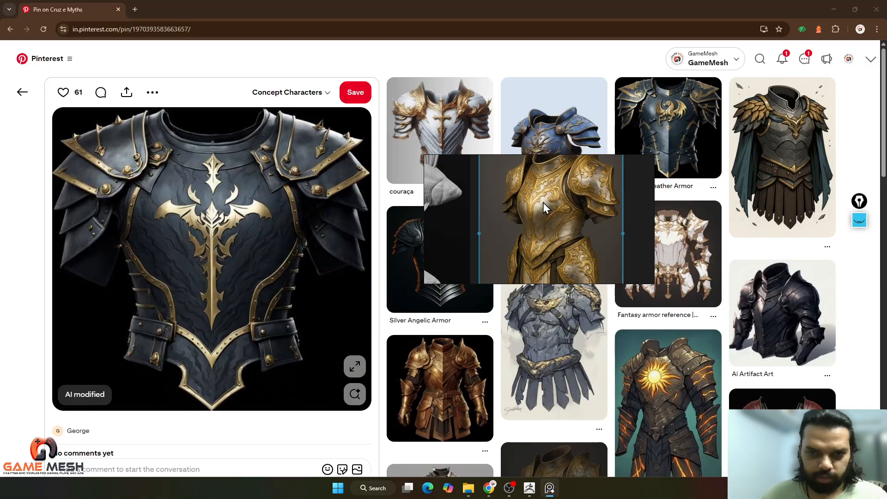
scroll(542, 202, "down", 2)
Return to the character in ZBrush and place the reference board beside it, enlarged on the gold armor's chest and shoulder.
left_click(833, 8)
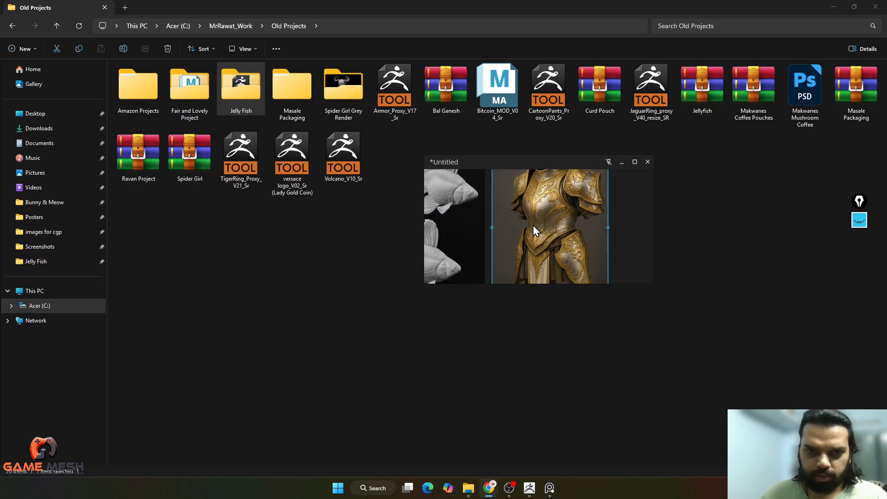
right_click_drag(534, 230, 177, 151)
left_click(528, 487)
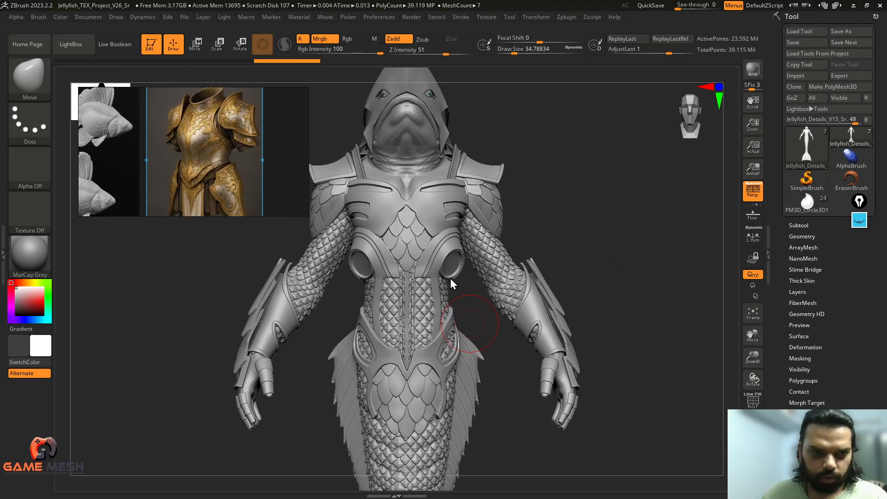
left_click_drag(619, 327, 580, 334)
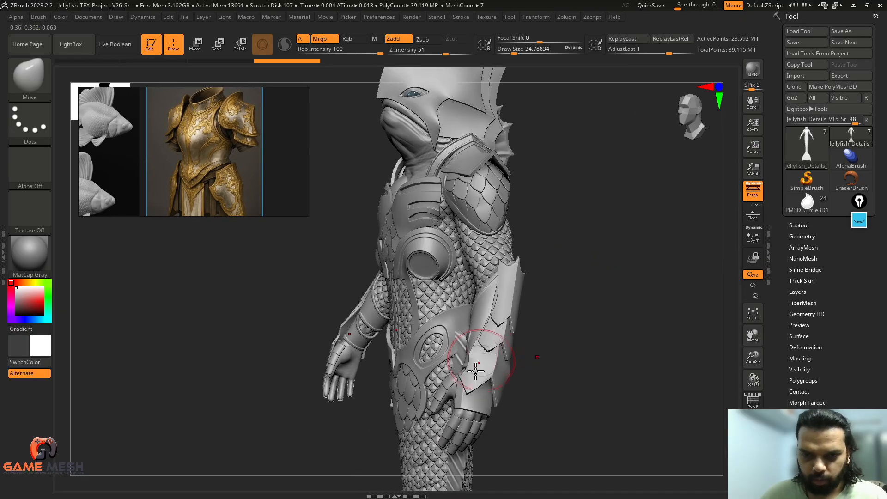
scroll(203, 146, "up", 6)
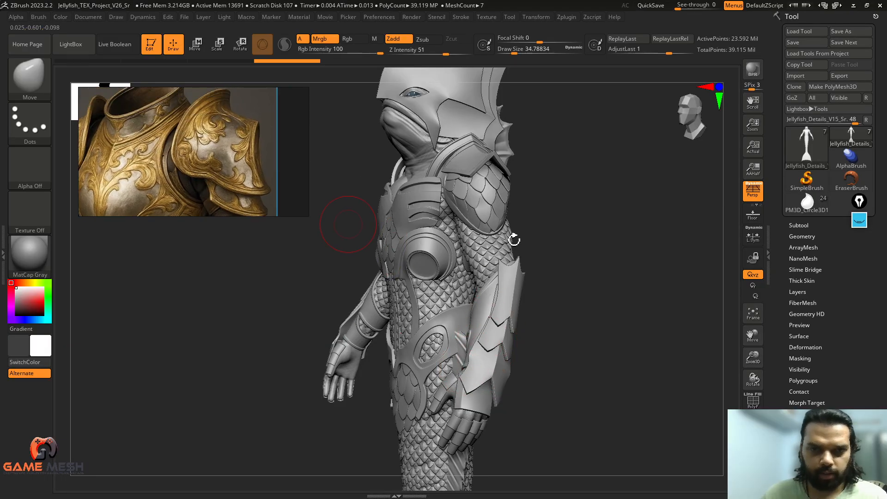
Mark the upper edges of both forearm guards with the pink annotation pen and clear the marks.
mouse_move(575, 288)
left_mouse_down()
mouse_move(629, 273)
mouse_move(571, 291)
mouse_move(616, 292)
mouse_move(597, 303)
left_mouse_up()
mouse_move(643, 325)
left_mouse_down()
mouse_move(588, 311)
mouse_move(612, 333)
mouse_move(573, 370)
mouse_move(596, 323)
left_mouse_up()
left_click(859, 233)
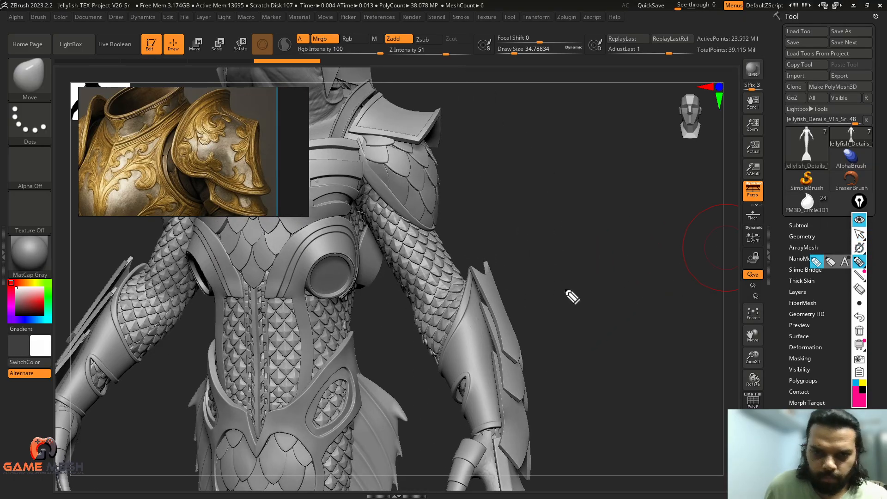
left_click_drag(471, 282, 446, 350)
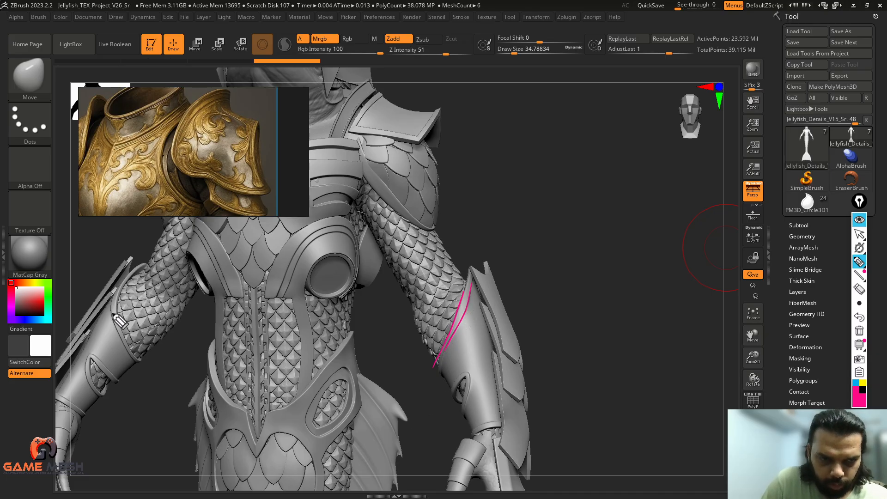
left_click_drag(112, 323, 123, 347)
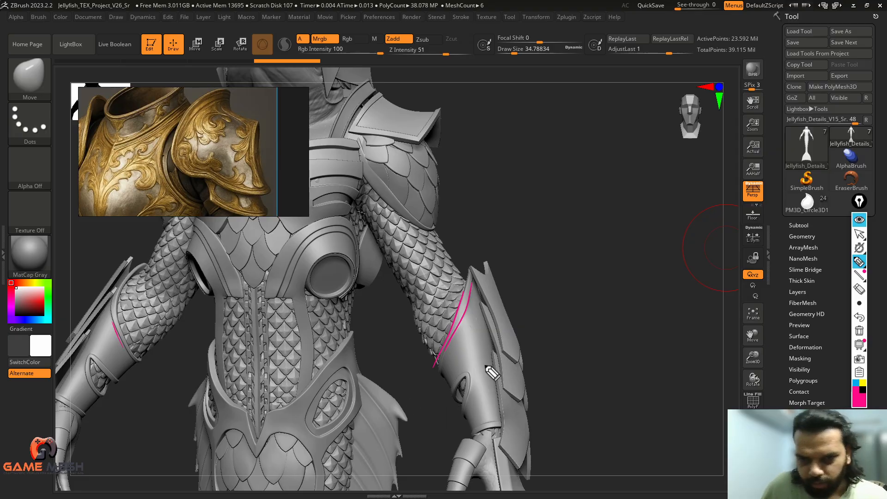
left_click(859, 234)
left_click(859, 330)
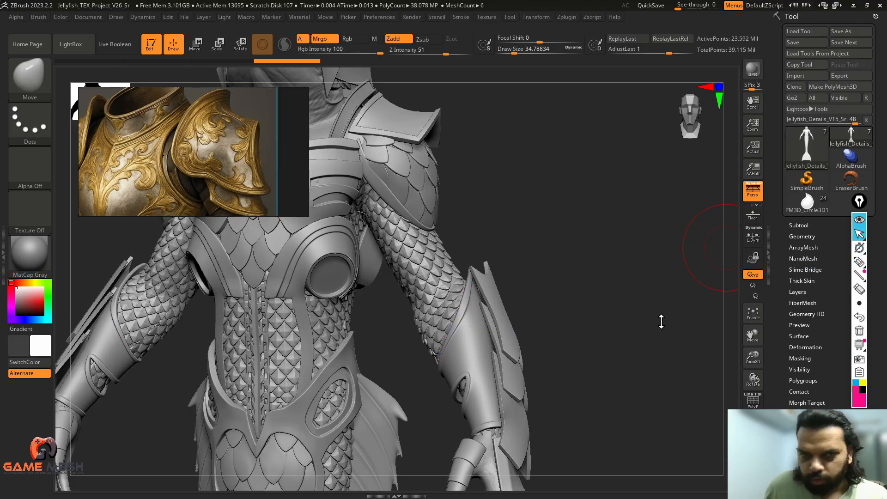
Mark the edge of the shoulder plate with the pink annotation pen.
mouse_move(589, 312)
left_mouse_down()
mouse_move(579, 321)
mouse_move(588, 311)
mouse_move(636, 325)
left_mouse_up()
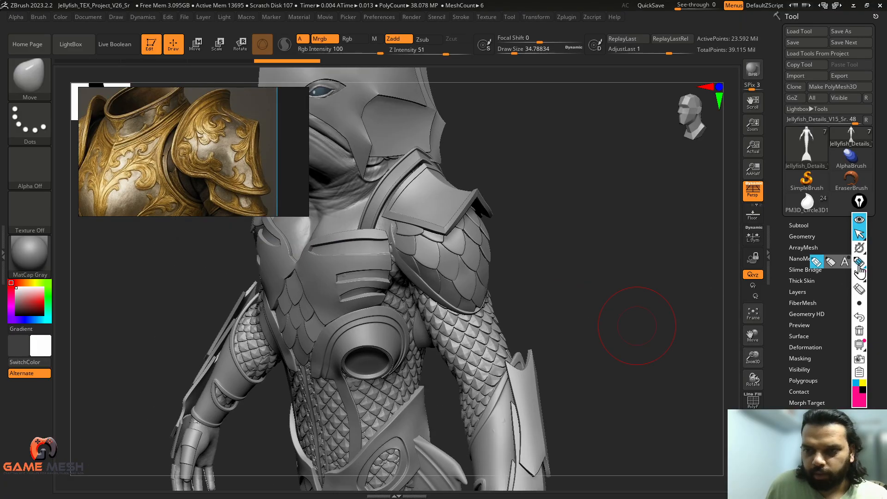
left_click(859, 262)
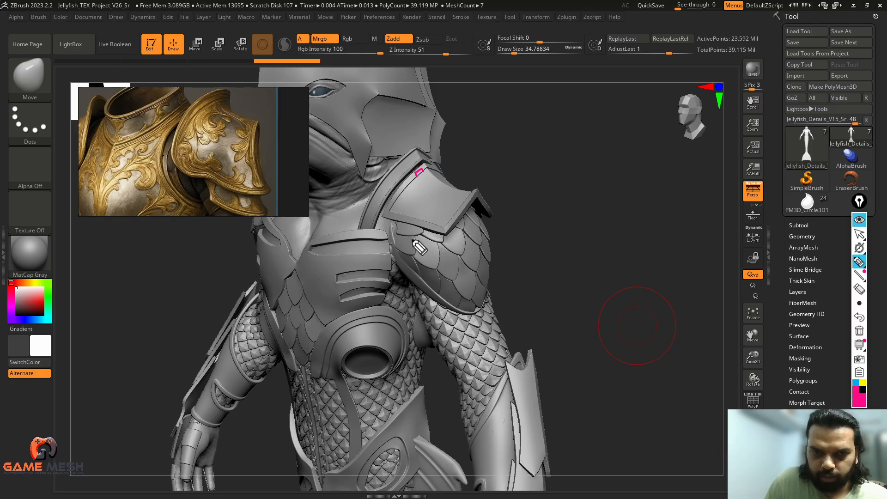
left_click(859, 234)
Circle the overlapping forearm plates in side view with the pink annotation pen and clear the marks.
mouse_move(625, 344)
left_mouse_down()
mouse_move(576, 344)
mouse_move(702, 262)
left_mouse_up()
left_click(859, 262)
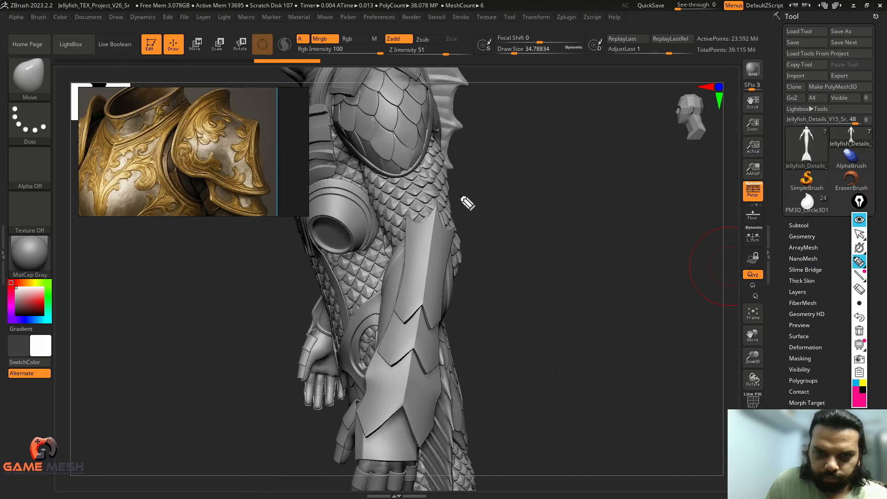
mouse_move(460, 196)
left_mouse_down()
mouse_move(432, 340)
mouse_move(485, 213)
left_mouse_up()
mouse_move(430, 303)
left_mouse_down()
mouse_move(451, 333)
mouse_move(445, 418)
mouse_move(416, 406)
left_mouse_up()
left_click(859, 234)
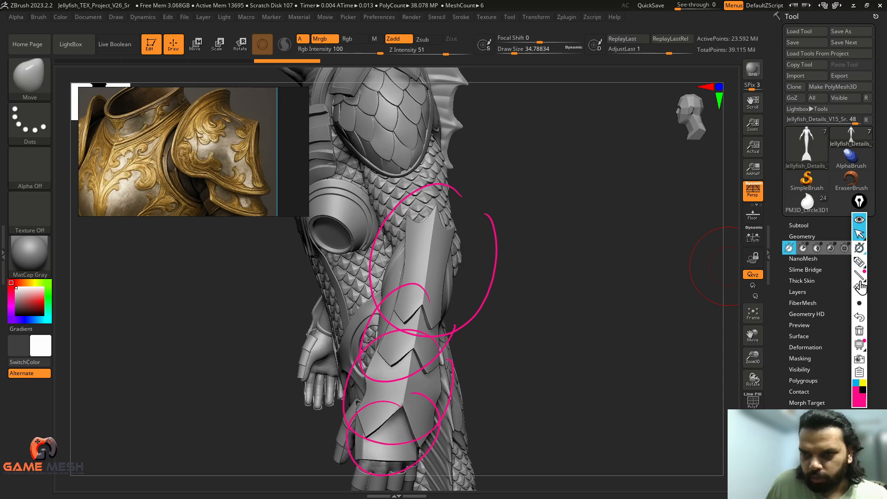
left_click(860, 331)
Make the chest armor subtool ArmorSet01_high active, open its Layers settings, and move the Epic Pen toolbar clear of them.
left_click_drag(594, 306, 569, 277)
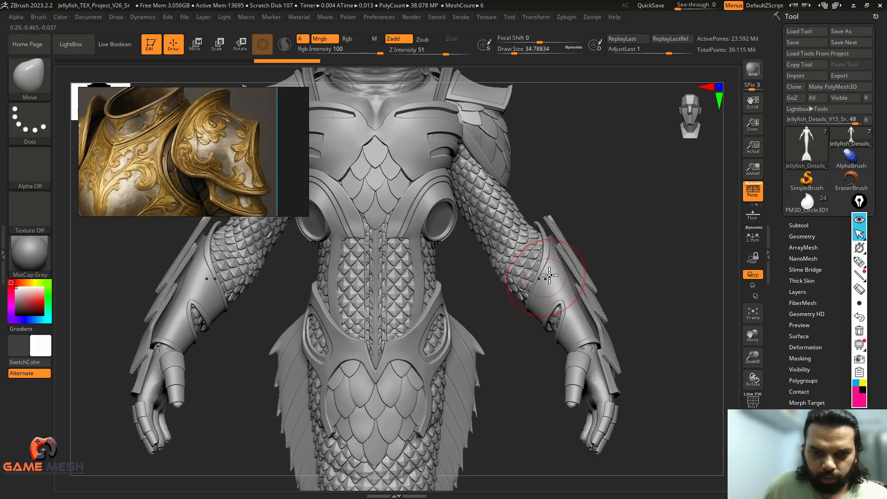
key("f")
mouse_move(571, 281)
left_mouse_down("alt")
mouse_move(538, 354)
mouse_move(542, 370)
mouse_move(506, 363)
left_mouse_up("alt")
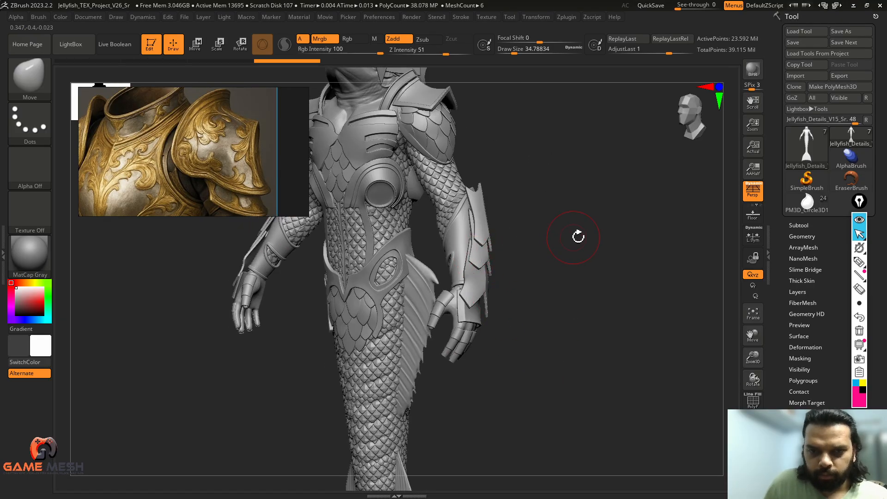
left_click_drag(576, 235, 592, 283, "alt")
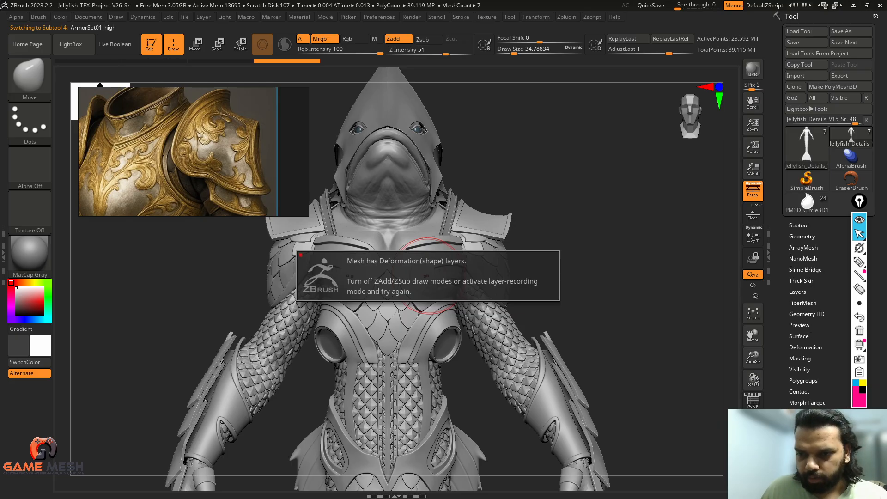
left_click(427, 275, "alt")
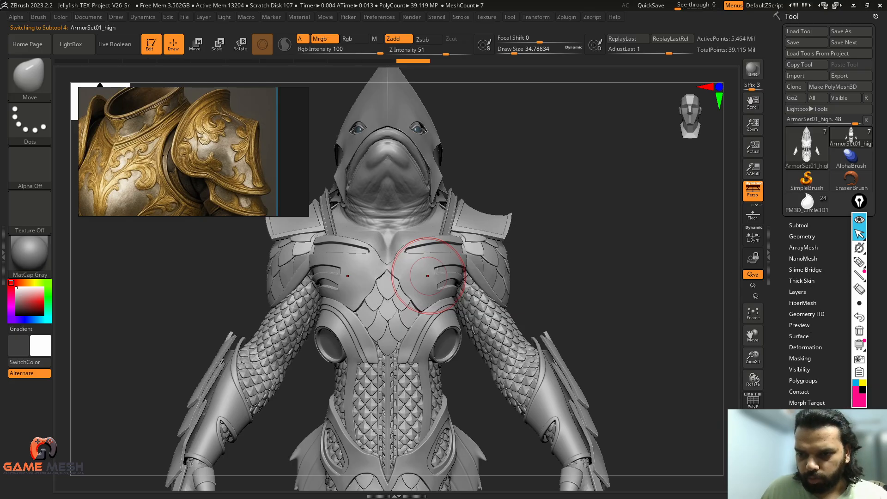
left_click(801, 291)
left_click_drag(858, 201, 671, 231)
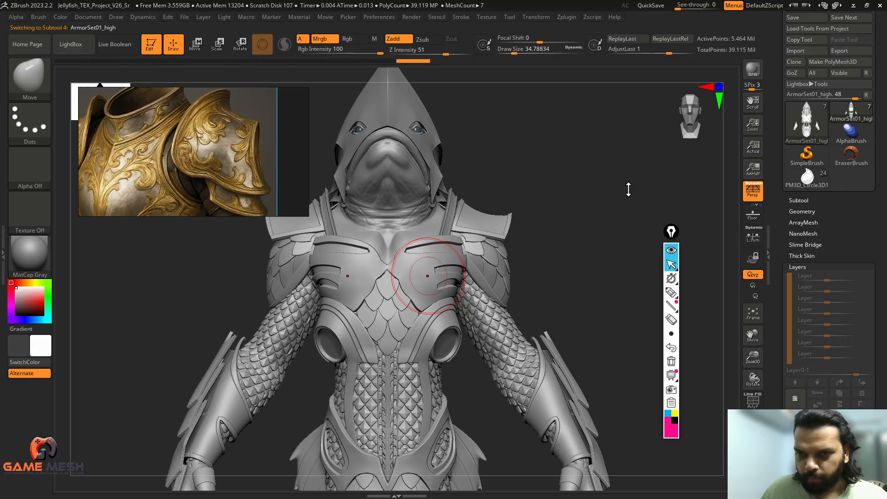
Check the armor's layers at subdivision level 1 and return it to level 5.
left_click(801, 212)
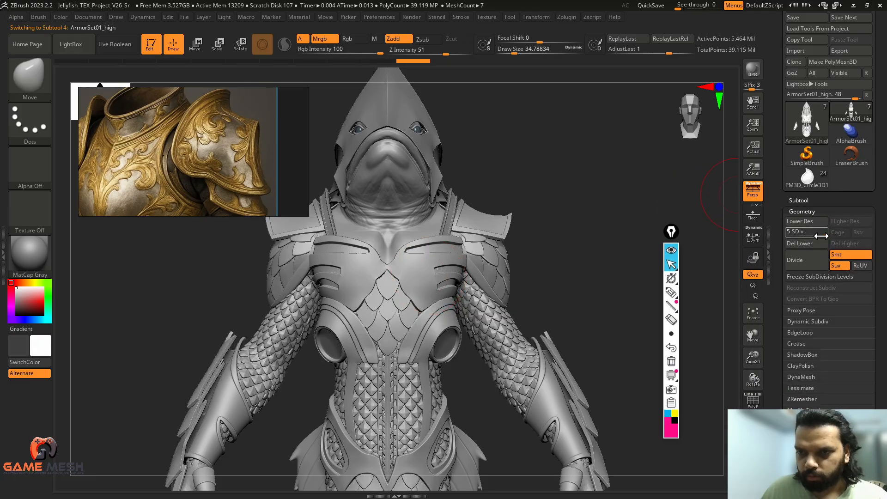
left_click_drag(821, 236, 786, 236)
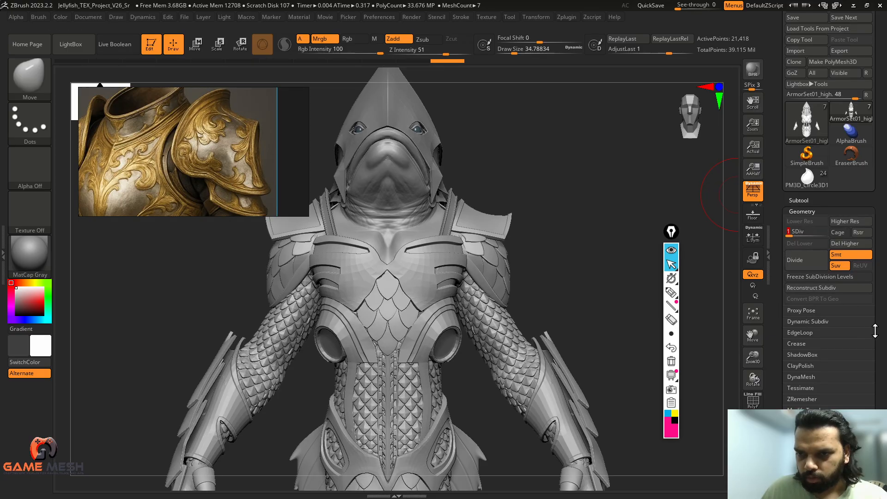
scroll(876, 249, "down", 5)
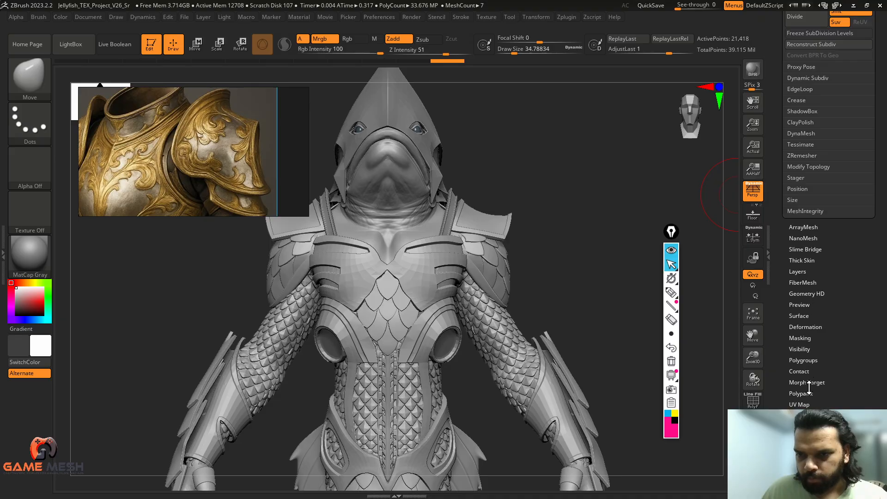
left_click(801, 271)
scroll(875, 170, "up", 3)
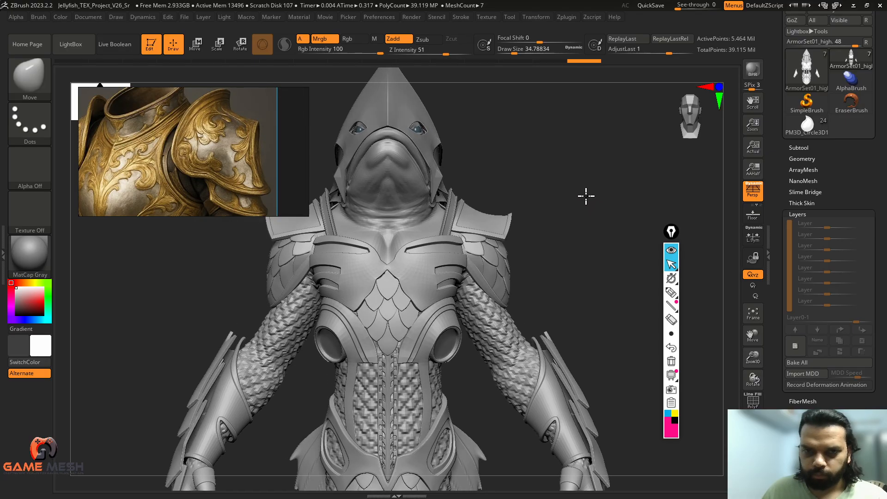
Turn on the polyframe display for the armor and open its Geometry settings.
key("shift+f")
key("shift+f")
key("shift+f")
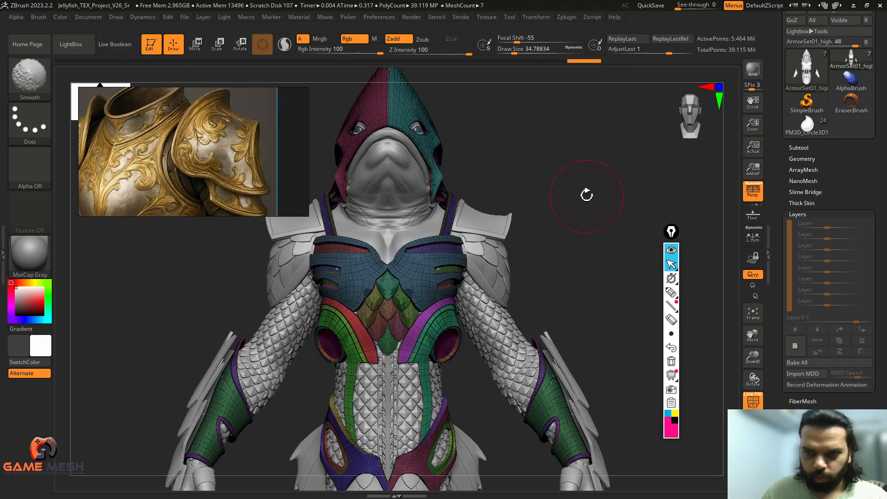
left_click(806, 159)
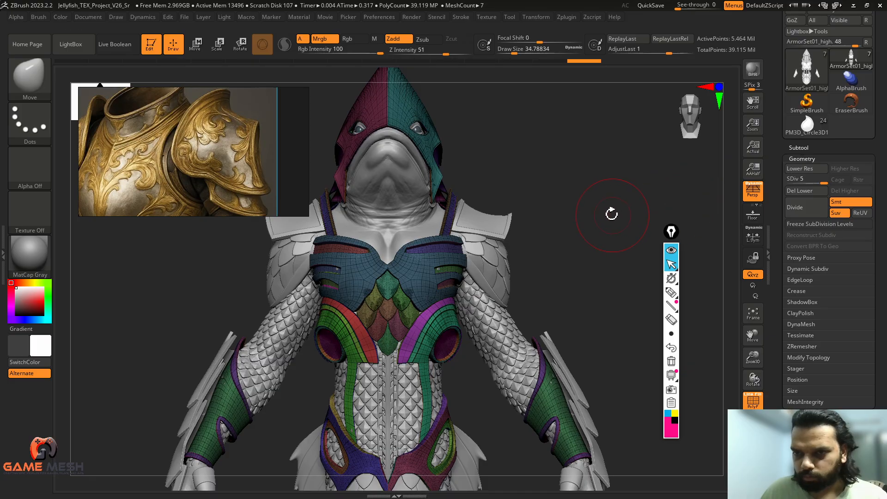
Turn off the polyframe display and inspect the armor from the front and side.
key("shift+f")
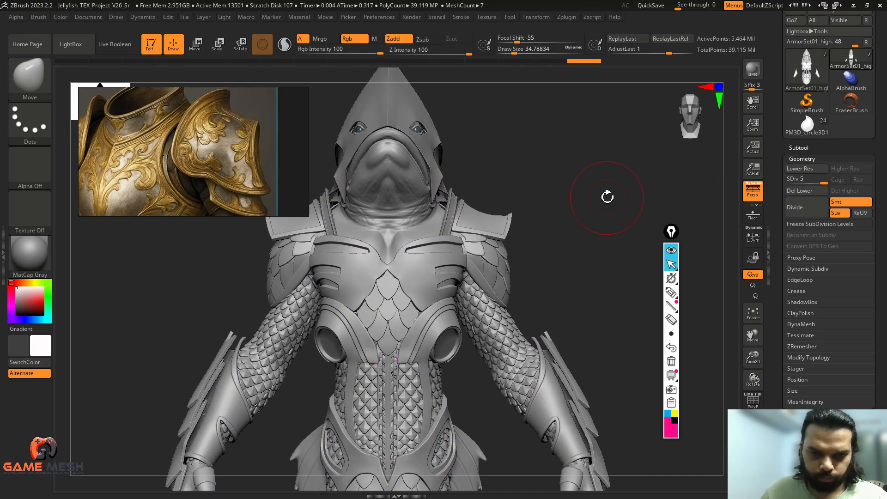
left_click_drag(615, 220, 647, 222)
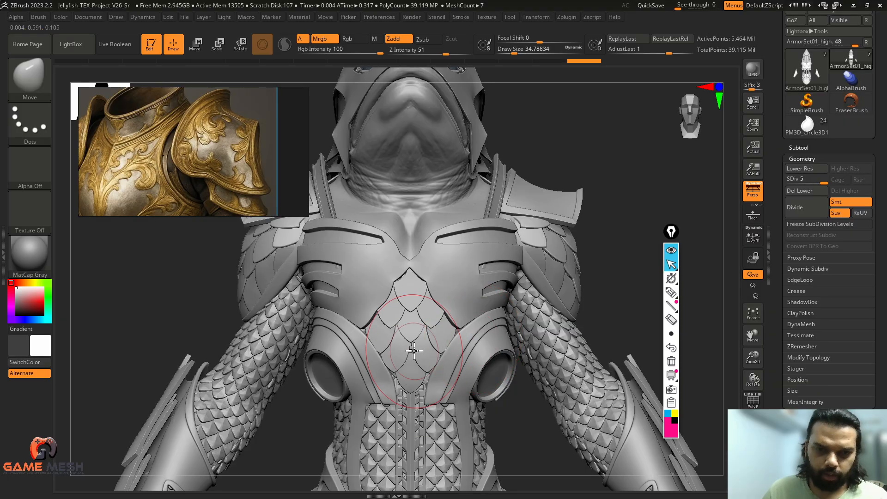
left_click_drag(594, 313, 478, 331)
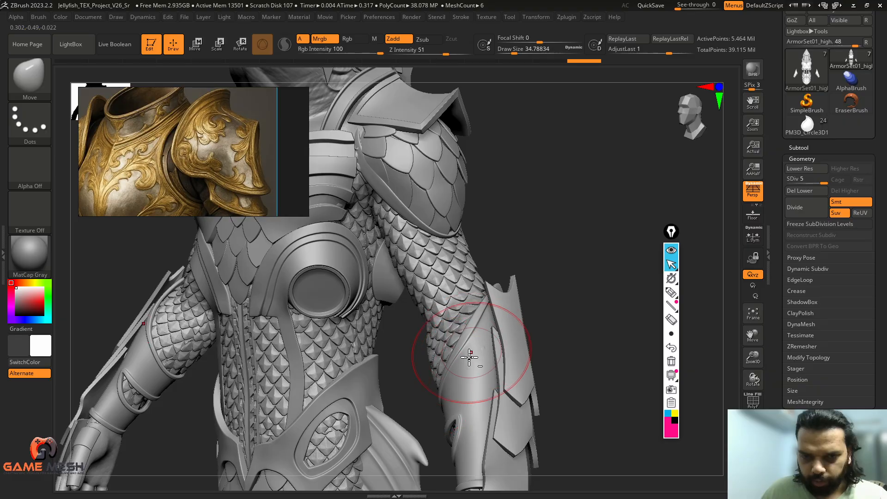
left_click_drag(603, 211, 435, 297)
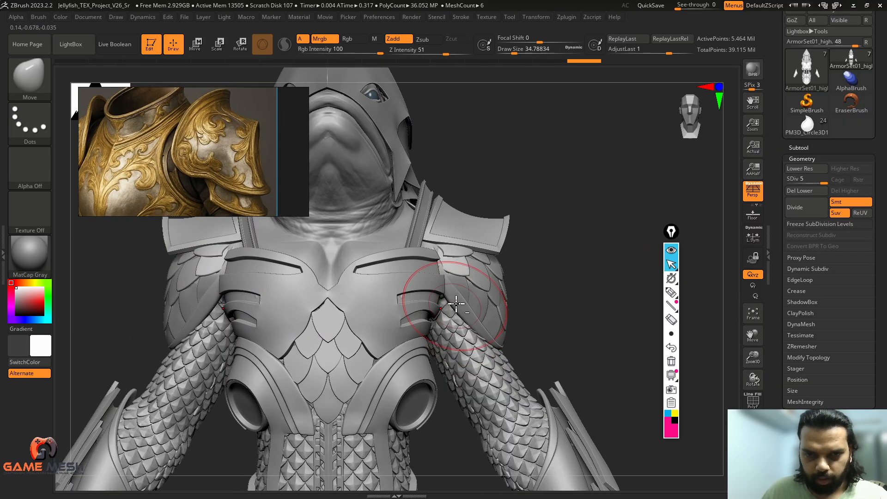
Make the shoulder armor subtool ArmoSet02_high active, isolate it in Solo mode, and show the whole character again.
left_click(464, 312, "alt")
left_click(747, 468)
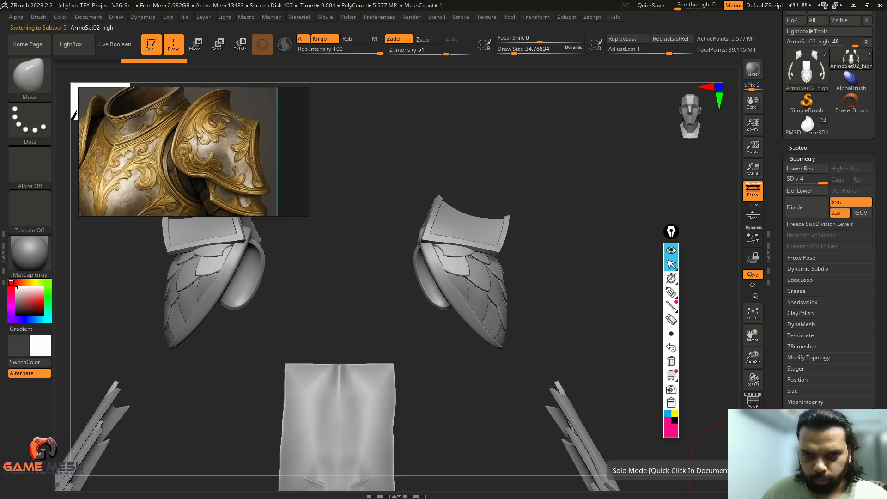
mouse_move(567, 345)
left_mouse_down()
mouse_move(586, 348)
mouse_move(586, 314)
mouse_move(542, 348)
mouse_move(588, 353)
left_mouse_up()
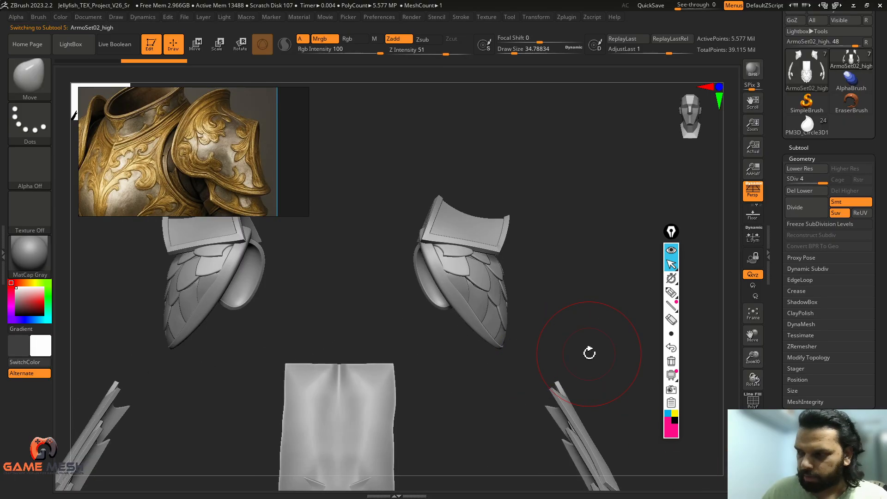
left_click(746, 468)
left_click_drag(560, 326, 472, 241)
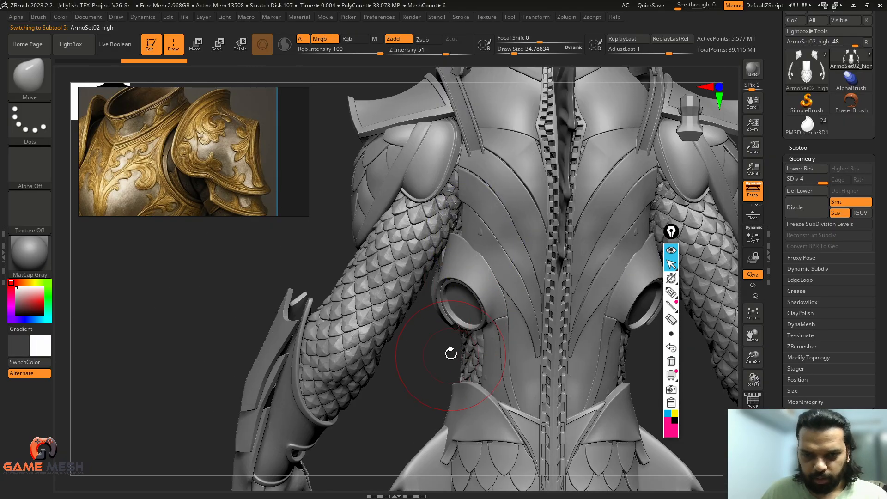
Examine the character's armor from the back and front alongside close-ups of the gold armor reference's chest and shoulder ornament.
left_click_drag(451, 354, 319, 330)
left_click_drag(523, 369, 494, 328, "alt")
left_click_drag(561, 194, 584, 289)
left_click_drag(511, 317, 540, 299, "alt")
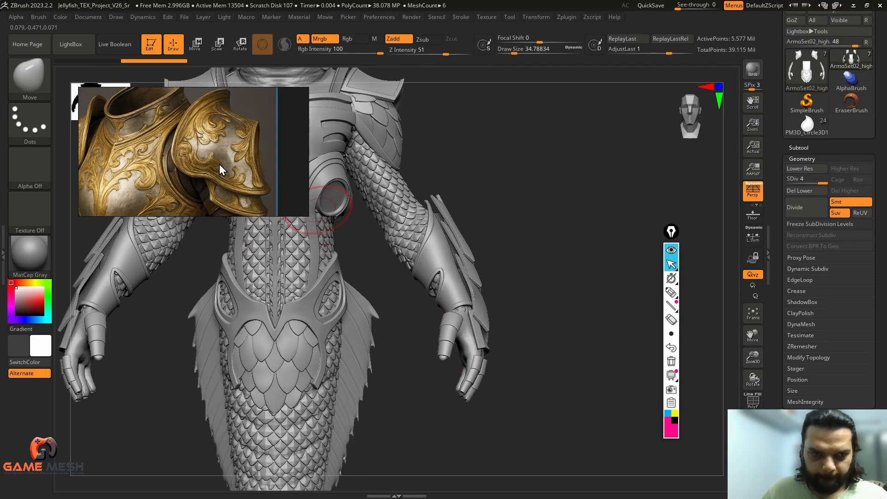
scroll(219, 165, "up", 5)
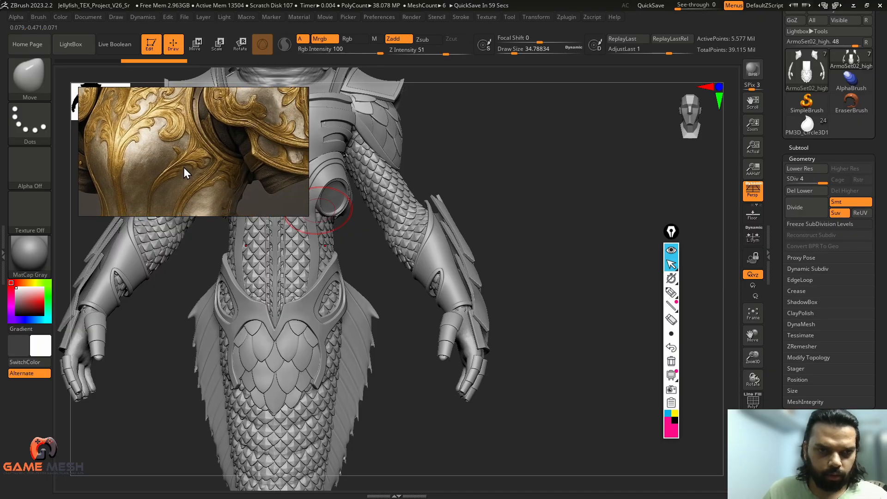
scroll(184, 168, "up", 3)
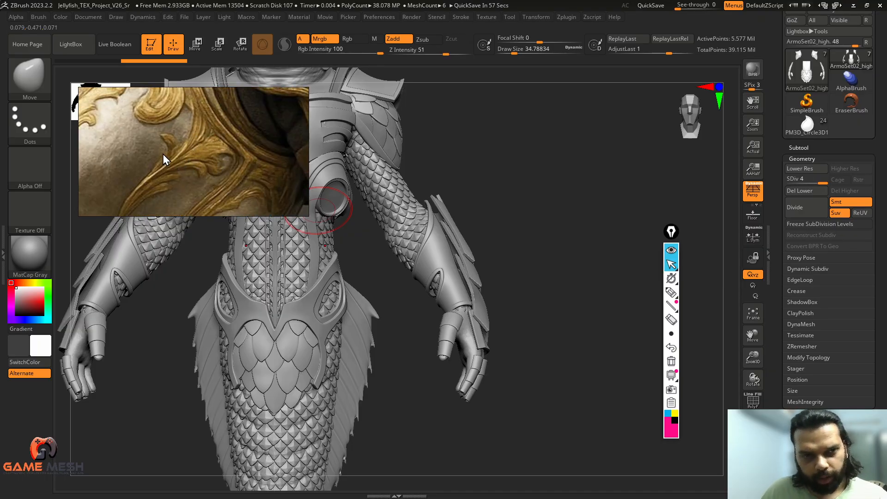
mouse_move(501, 204)
left_mouse_down()
mouse_move(504, 229)
mouse_move(495, 230)
left_mouse_up()
scroll(259, 170, "down", 4)
mouse_move(215, 162)
middle_mouse_down()
mouse_move(180, 147)
mouse_move(178, 193)
middle_mouse_up()
scroll(159, 135, "up", 5)
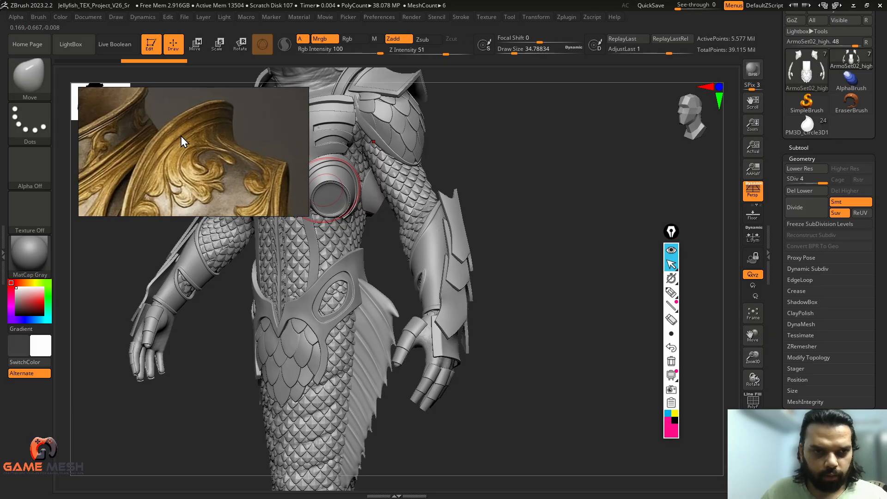
left_click_drag(497, 146, 509, 278, "alt")
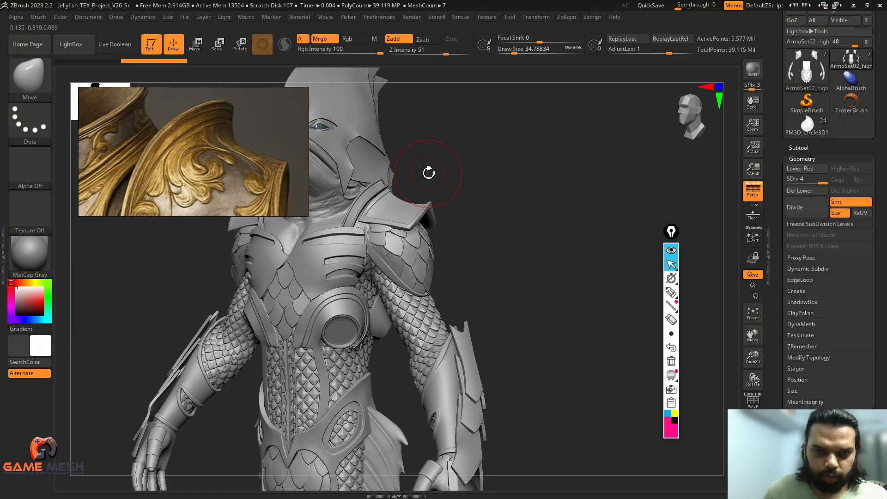
Annotate the shoulder plate with a pink arrow and the note "SAME DESIGN BUT MORE OR PROPER DETAILS", and clear the marks.
mouse_move(674, 292)
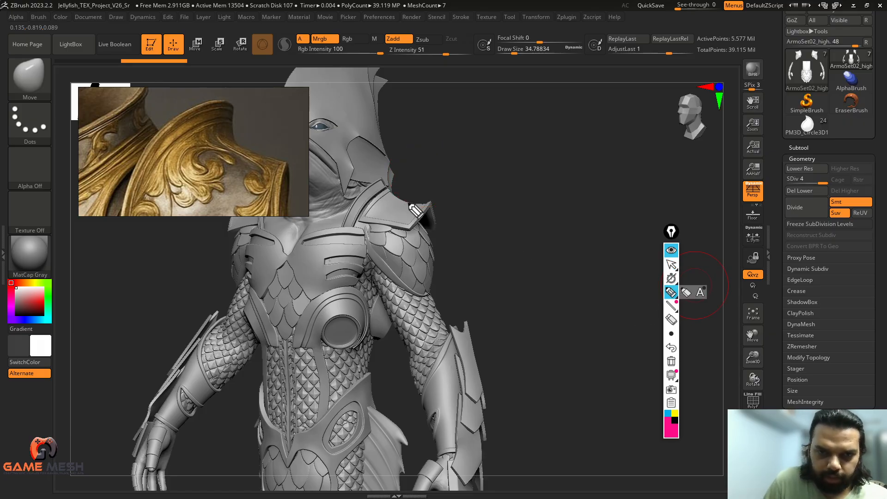
left_click_drag(405, 204, 444, 175)
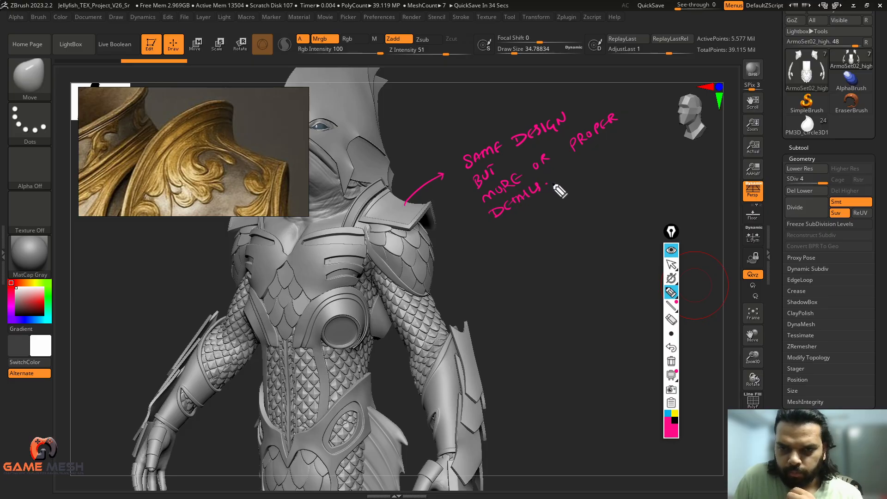
left_click(679, 272)
left_click(671, 361)
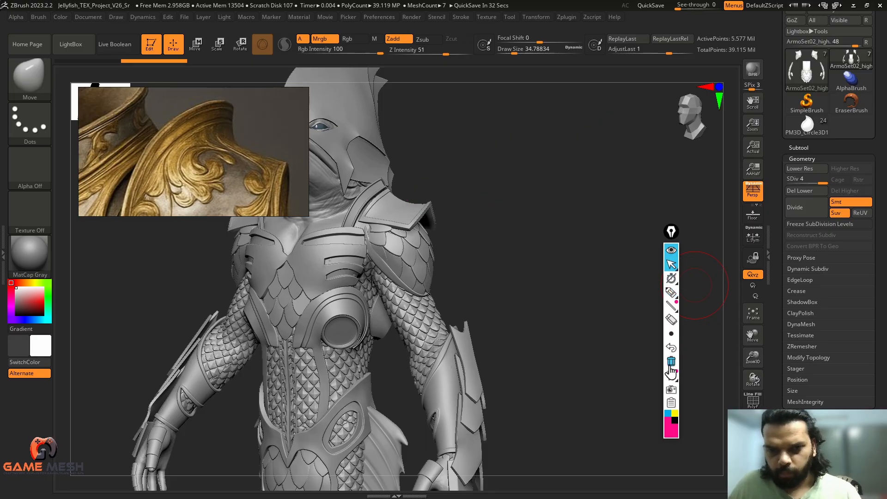
Examine the collar and shoulder ornament on the gold armor reference against the character's front view.
mouse_move(603, 292)
left_mouse_down()
mouse_move(491, 240)
mouse_move(473, 250)
mouse_move(574, 259)
mouse_move(567, 260)
left_mouse_up()
scroll(181, 146, "down", 3)
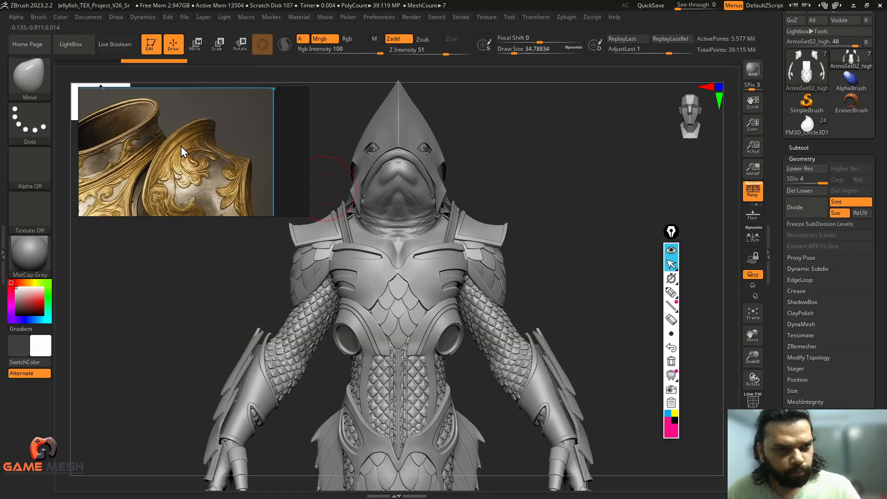
scroll(117, 142, "up", 4)
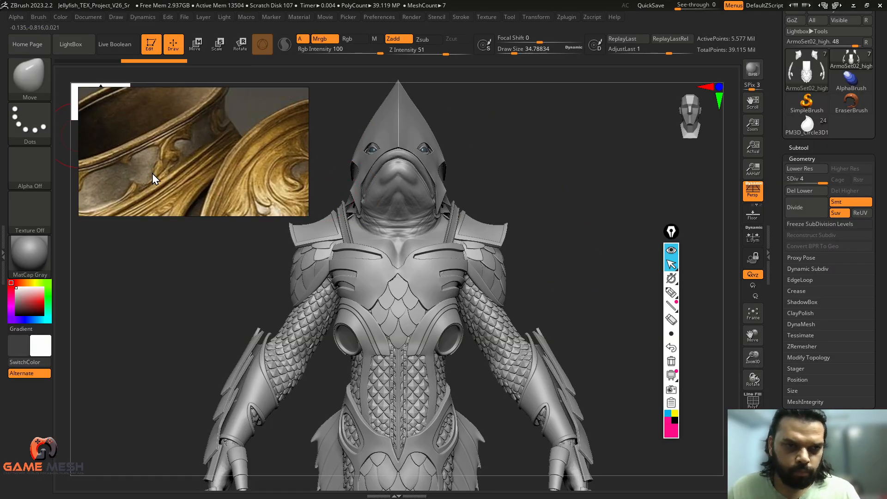
scroll(191, 146, "down", 2)
scroll(192, 146, "down", 3)
middle_click_drag(209, 173, 210, 134)
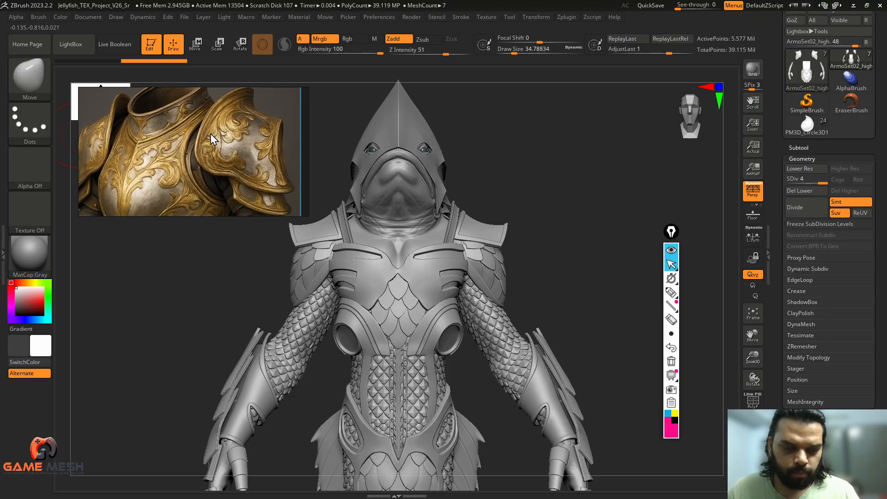
scroll(209, 134, "up", 2)
Make the chest armor subtool ArmorSet01_high active and show the reference armor from collar to hips.
left_click_drag(556, 190, 618, 214, "alt")
left_click(454, 276, "alt")
scroll(164, 166, "down", 3)
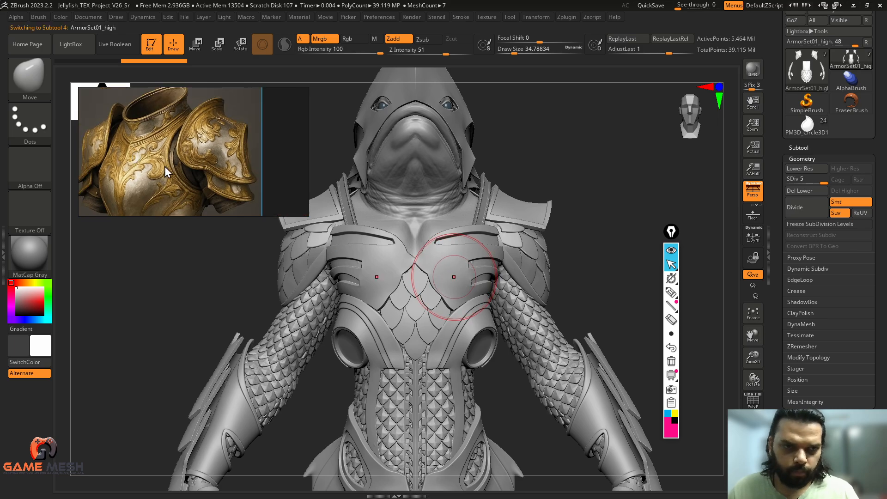
scroll(184, 163, "up", 3)
scroll(180, 155, "down", 3)
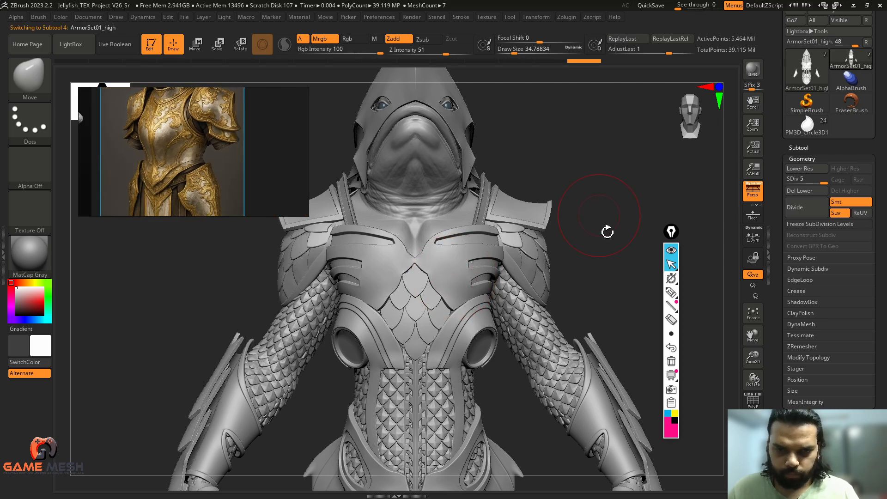
left_click_drag(607, 232, 602, 259)
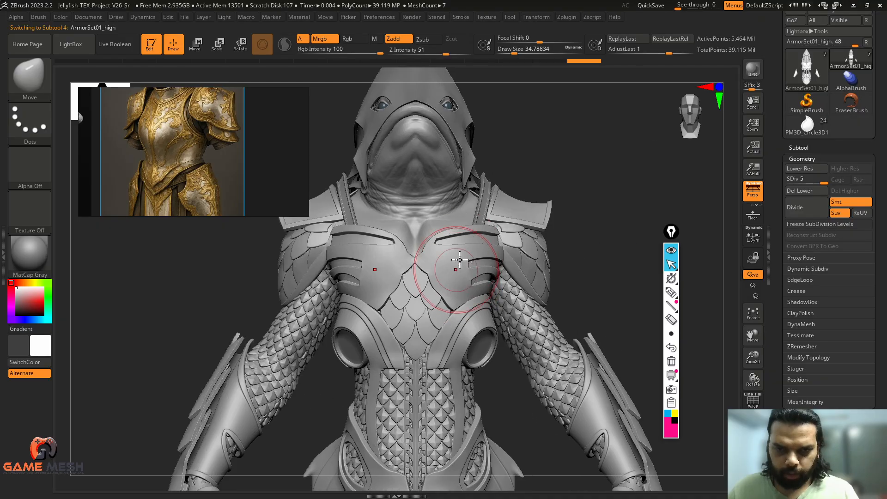
Choose the Move brush for the chest armor and set its draw size to about 132.
mouse_move(556, 214)
left_mouse_down()
mouse_move(562, 229)
mouse_move(600, 224)
mouse_move(606, 233)
mouse_move(604, 226)
mouse_move(463, 290)
left_mouse_up()
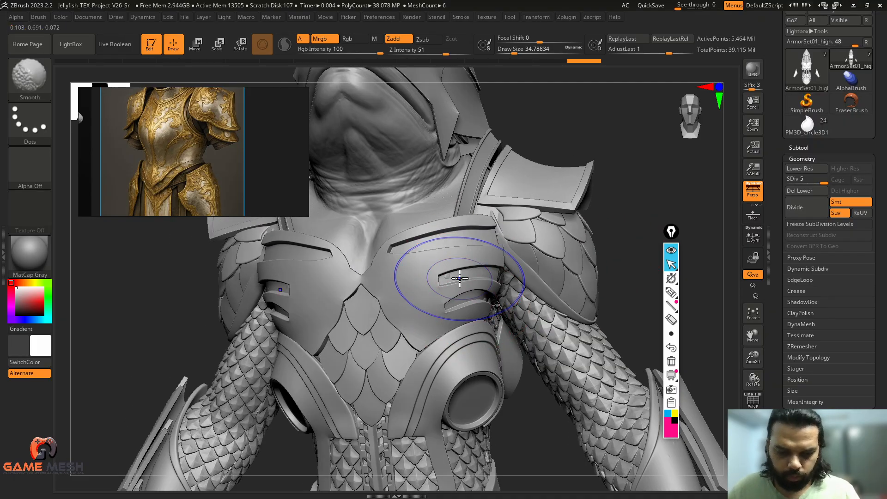
key("shift+f")
key("shift+f")
key("b")
key("m")
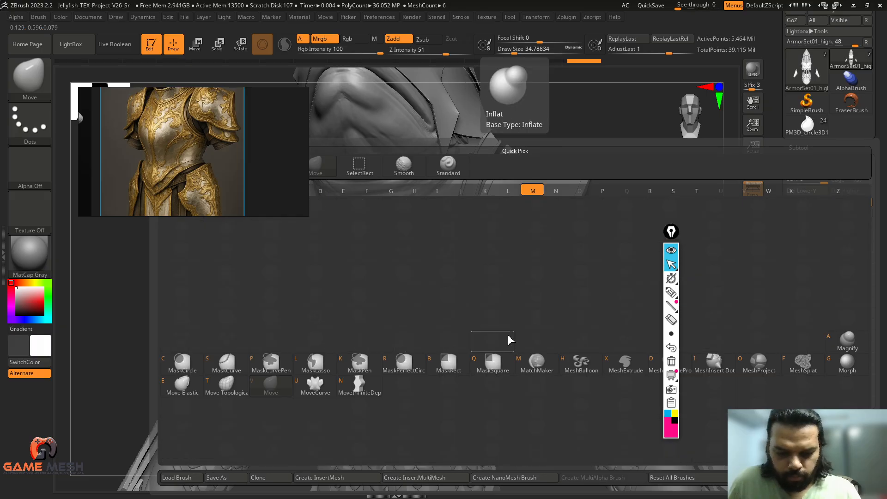
key("v")
key("s")
left_click_drag(449, 278, 452, 277)
left_click_drag(647, 206, 621, 230, "shift")
right_click_drag(620, 230, 544, 247, "shift")
mouse_move(544, 246)
left_mouse_down()
mouse_move(520, 231)
mouse_move(538, 281)
mouse_move(501, 281)
mouse_move(559, 257)
left_mouse_up()
key("s")
left_click_drag(572, 260, 519, 235)
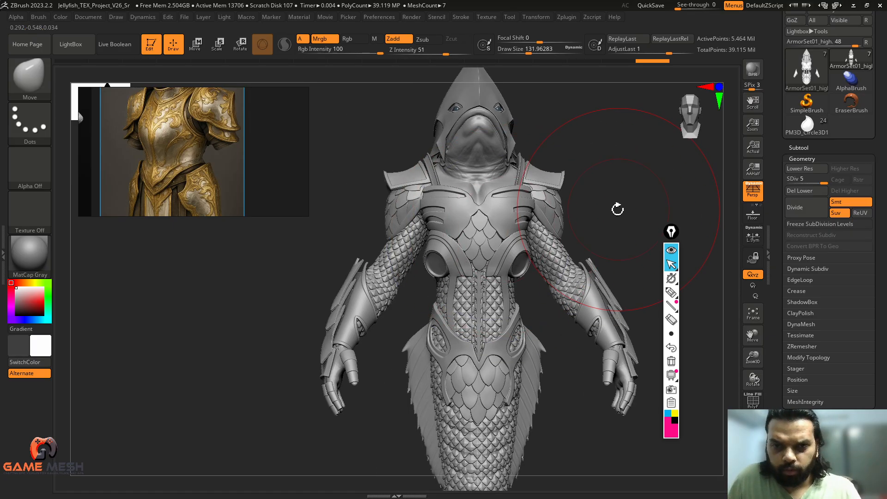
key("ctrl")
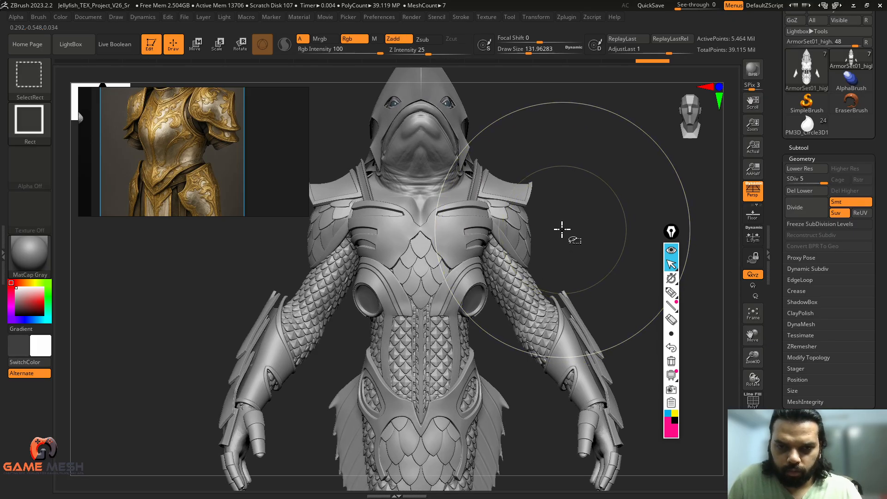
mouse_move(564, 232)
left_mouse_down()
mouse_move(604, 237)
mouse_move(591, 233)
left_mouse_up()
key("ctrl")
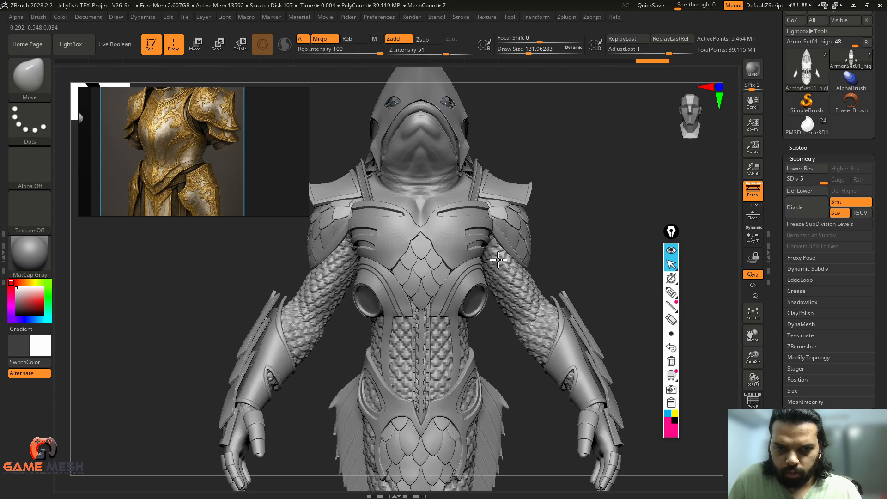
Try the Move brush on the armor at draw size about 80, undo the stroke, and reduce the size to about 74.
key("s")
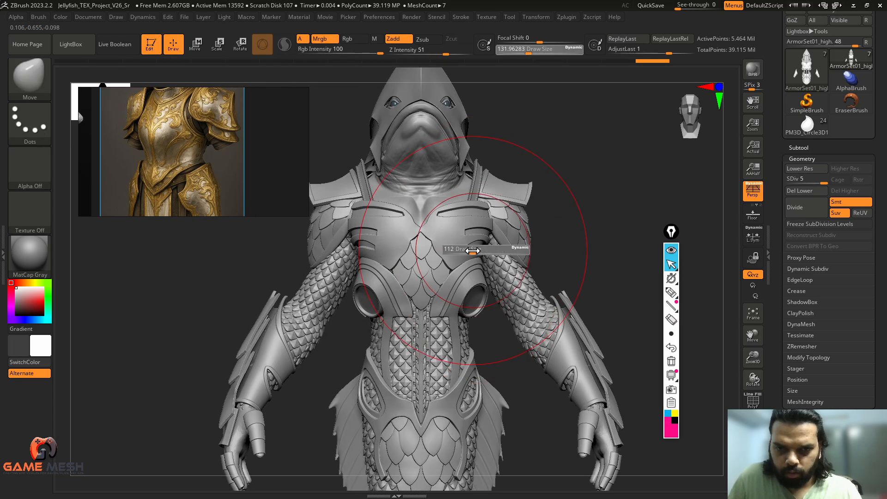
left_click_drag(477, 249, 484, 236)
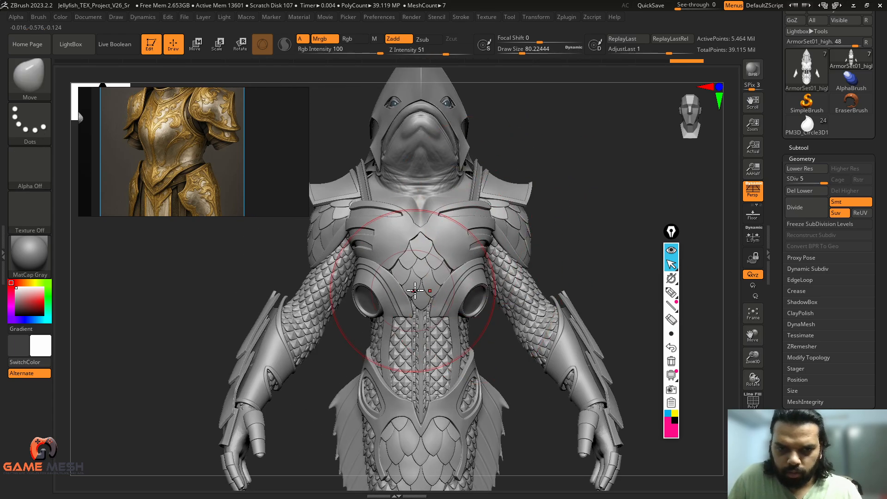
key("ctrl+z")
key("s")
left_click_drag(388, 301, 372, 308)
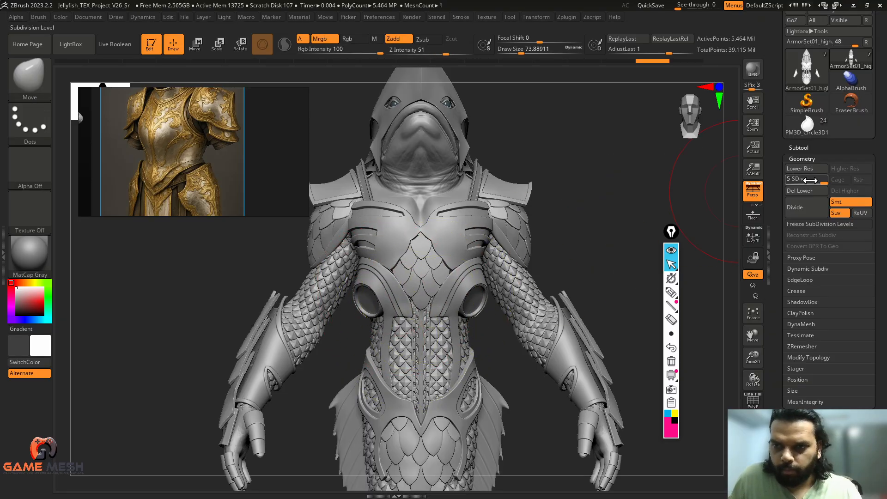
Lower the armor to subdivision level 1 and adjust its torso with the Move brush at draw sizes of about 71 and 62.
left_click_drag(811, 180, 793, 180)
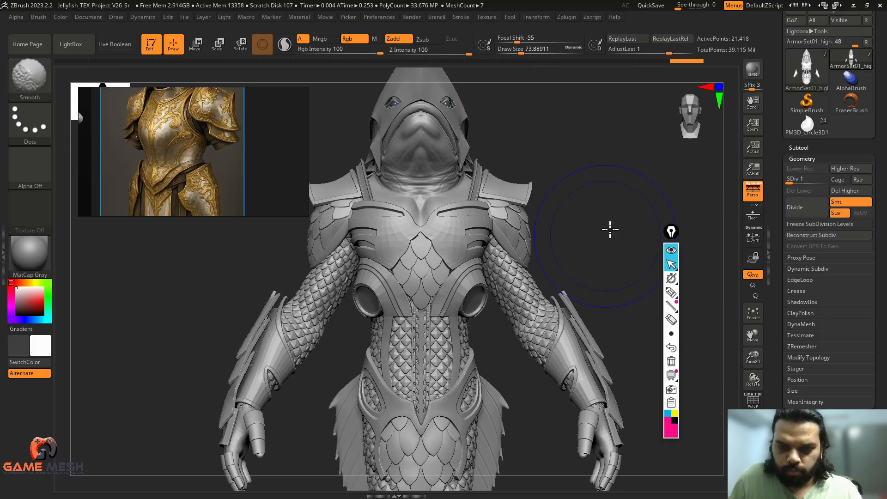
key("s")
left_click_drag(479, 248, 473, 244)
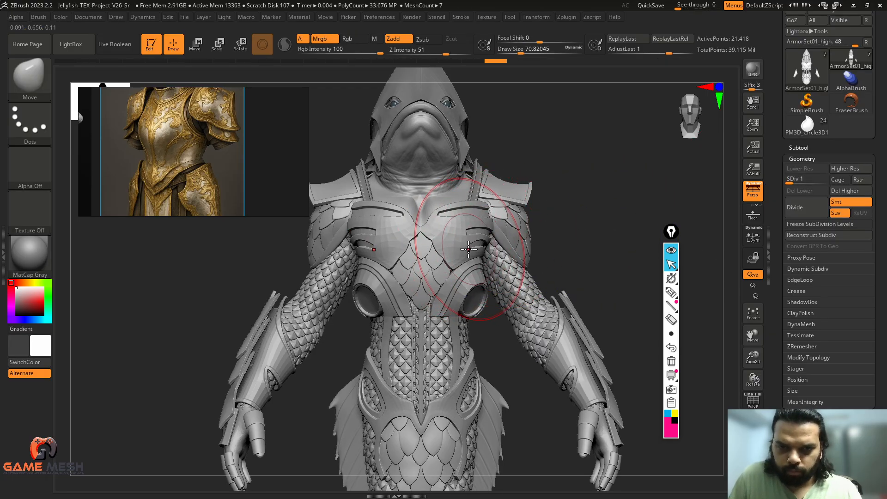
key("s")
left_click_drag(400, 317, 385, 320)
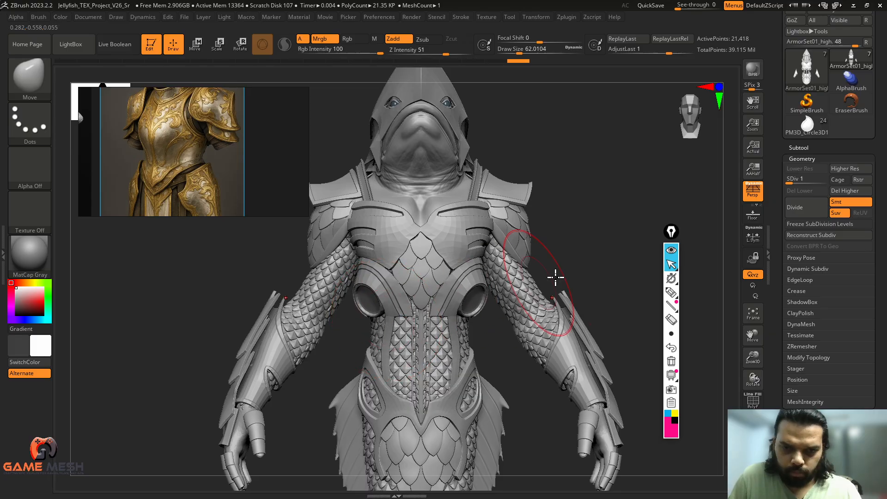
Adjust the armor strips at the waist with the Move brush at draw sizes of about 33 and 27.
mouse_move(596, 270)
left_mouse_down("alt")
mouse_move(602, 201)
mouse_move(610, 277)
left_mouse_up("alt")
key("s")
left_click_drag(402, 329, 396, 326)
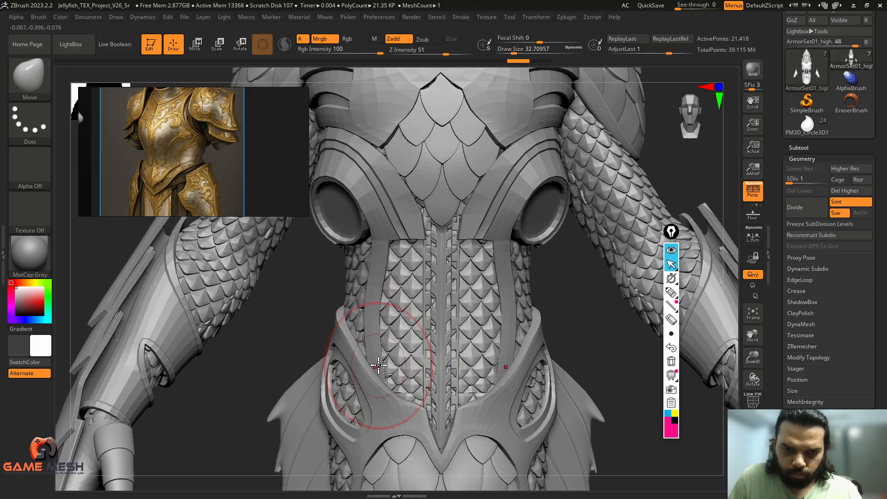
left_click_drag(380, 363, 381, 363)
key("s")
left_click_drag(382, 320, 380, 320)
Isolate the chest armor subtool in Solo mode in side view.
left_click_drag(535, 279, 574, 248, "alt")
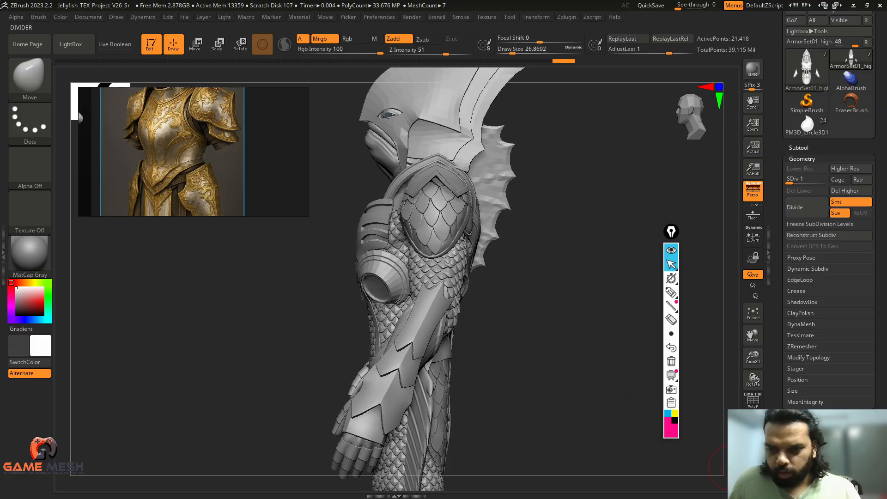
left_click(752, 466)
mouse_move(568, 365)
left_mouse_down()
mouse_move(554, 362)
mouse_move(559, 352)
left_mouse_up()
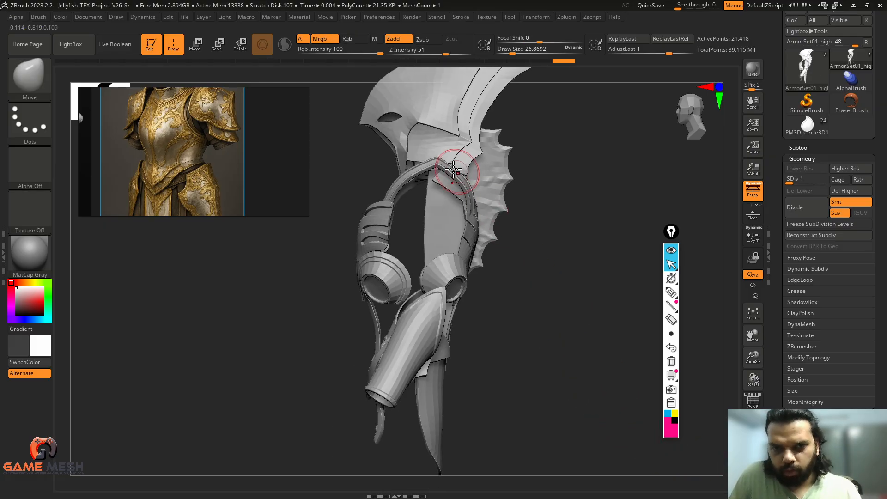
Sketch a pink S-shaped guide curve and a check mark along the armor's back silhouette, and clear the annotations.
mouse_move(673, 287)
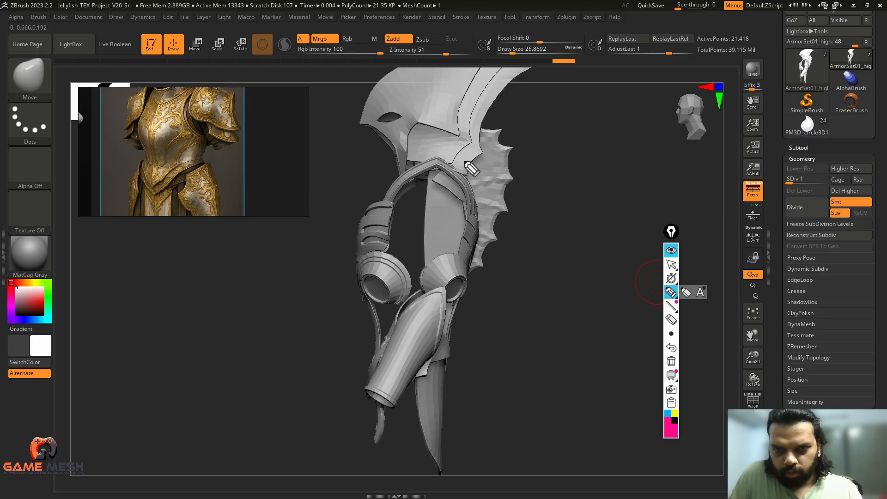
mouse_move(465, 162)
left_mouse_down()
mouse_move(493, 209)
mouse_move(457, 429)
left_mouse_up()
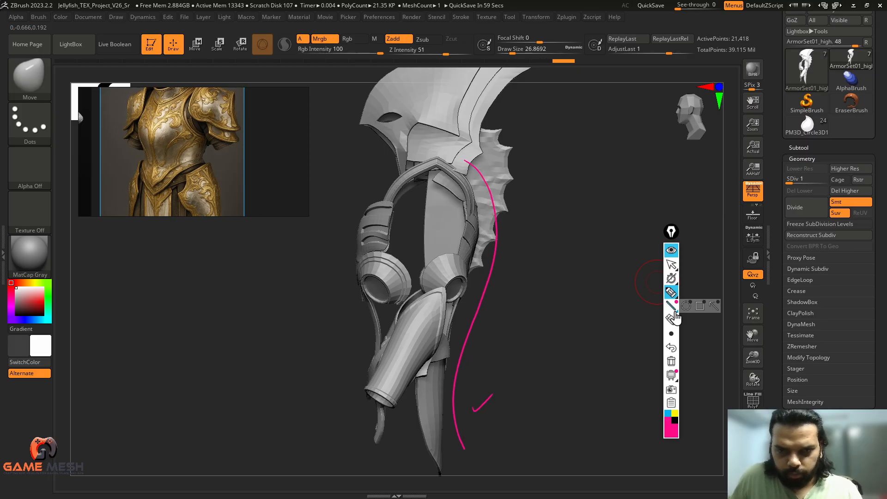
left_click(671, 263)
left_click(671, 361)
left_click_drag(598, 360, 656, 304)
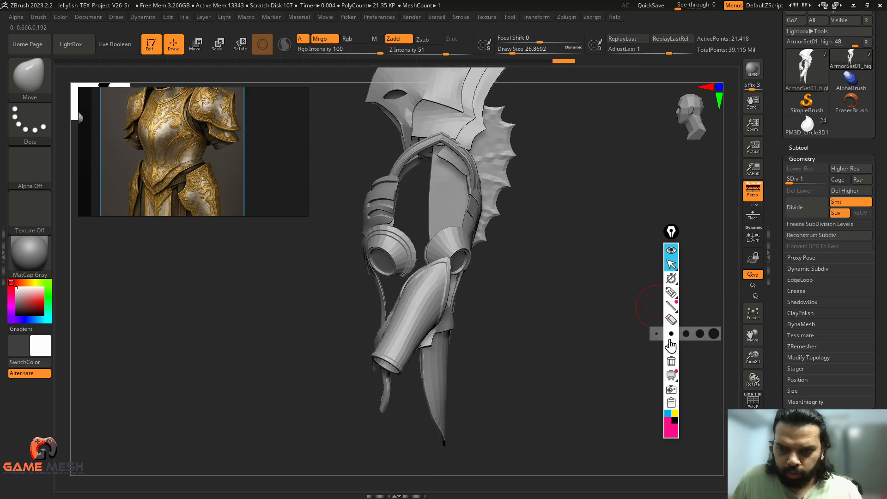
left_click_drag(556, 336, 542, 338)
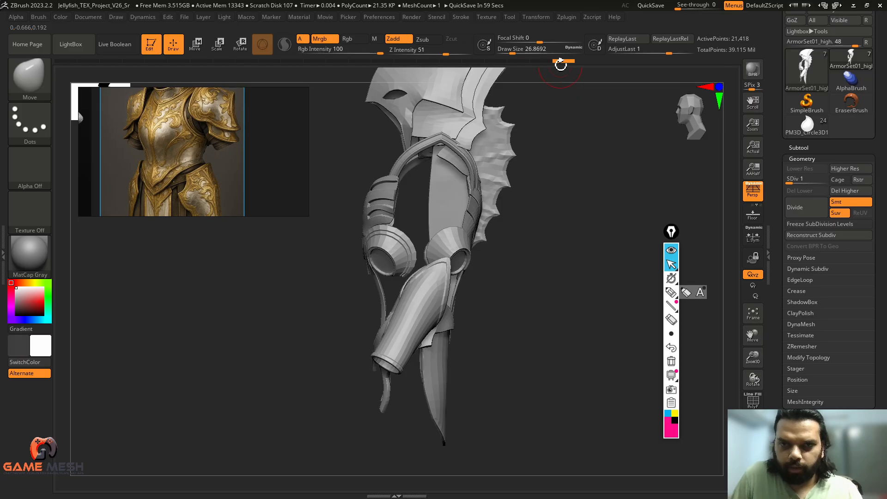
Leave Solo mode to show the whole character, select the Jellyfish_Details body subtool and isolate it.
mouse_move(559, 60)
left_mouse_down()
mouse_move(278, 95)
mouse_move(38, 81)
mouse_move(409, 79)
mouse_move(589, 91)
left_mouse_up()
left_click_drag(581, 209, 508, 313)
left_click(604, 386)
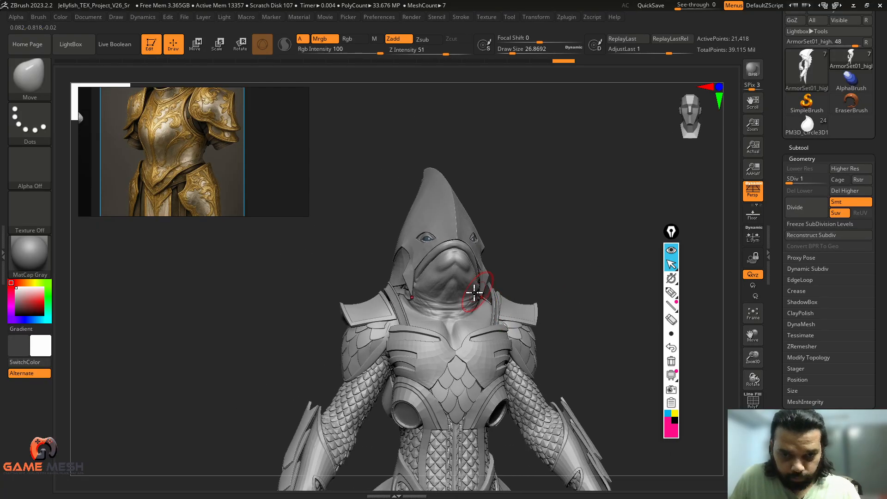
left_click_drag(522, 248, 510, 258, "shift")
left_click(465, 289, "alt")
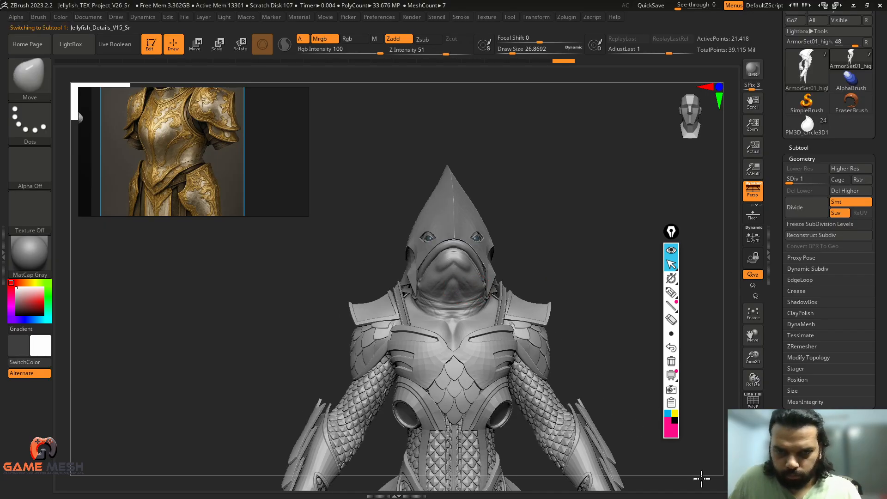
left_click(752, 468)
Try to reshape the body's chin with the Move brush at a draw size of about 18.
left_click_drag(601, 329, 548, 263)
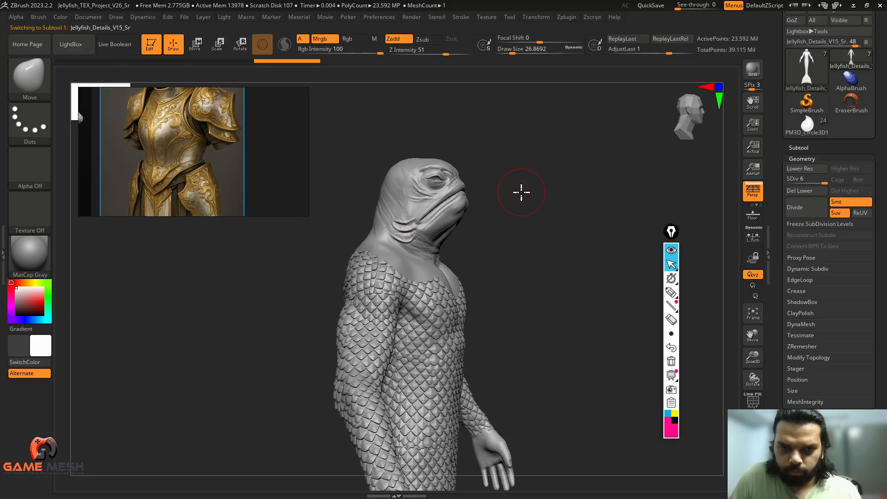
left_click_drag(521, 192, 543, 223, "alt")
key("bracketleft")
left_click(458, 225)
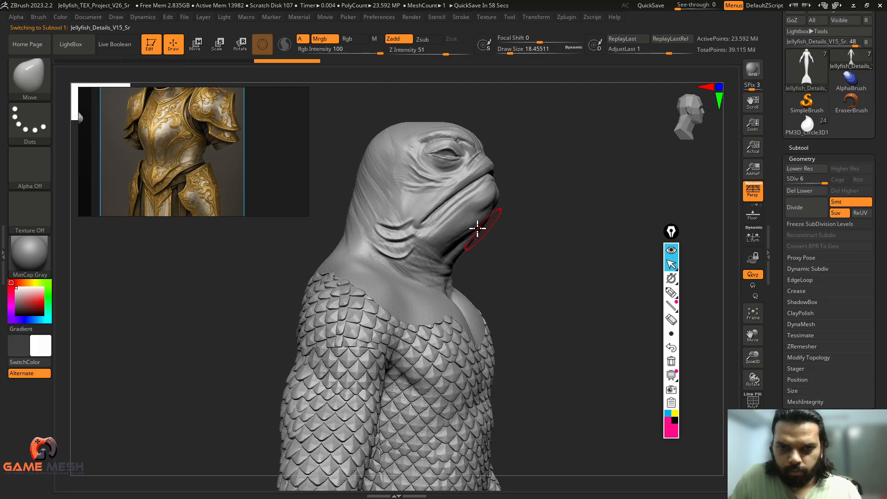
left_click(477, 232)
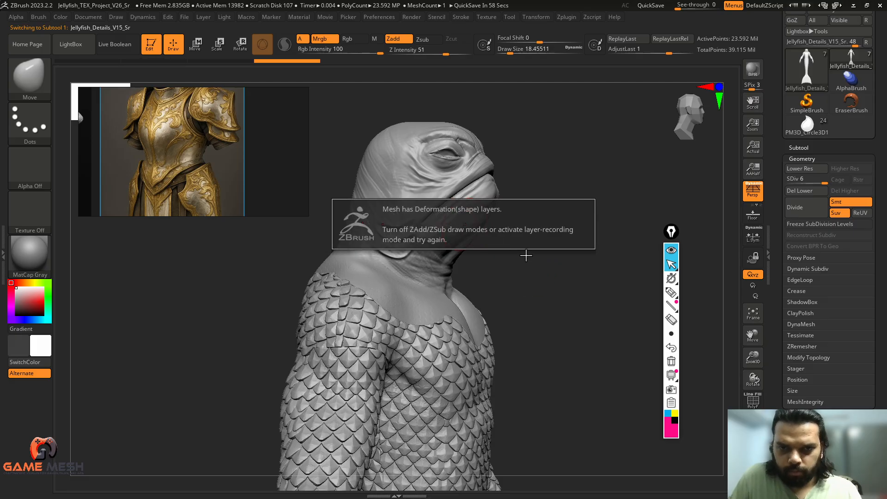
left_click(549, 280)
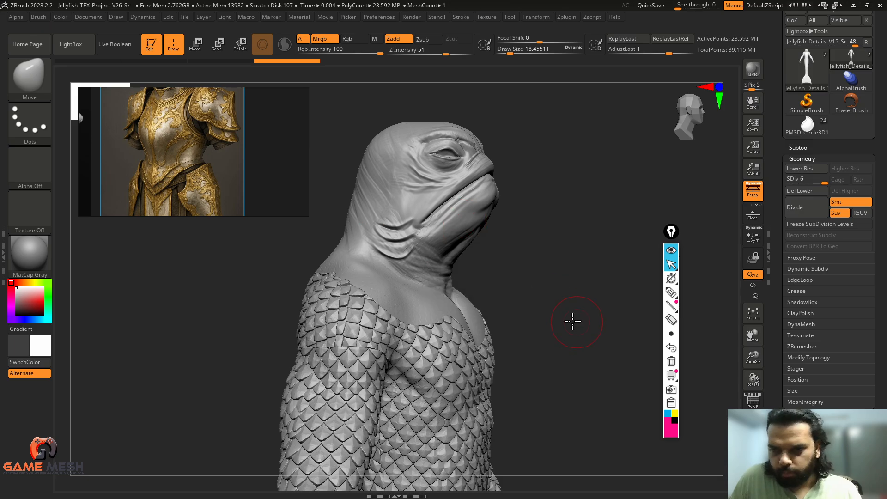
left_click_drag(572, 321, 564, 297)
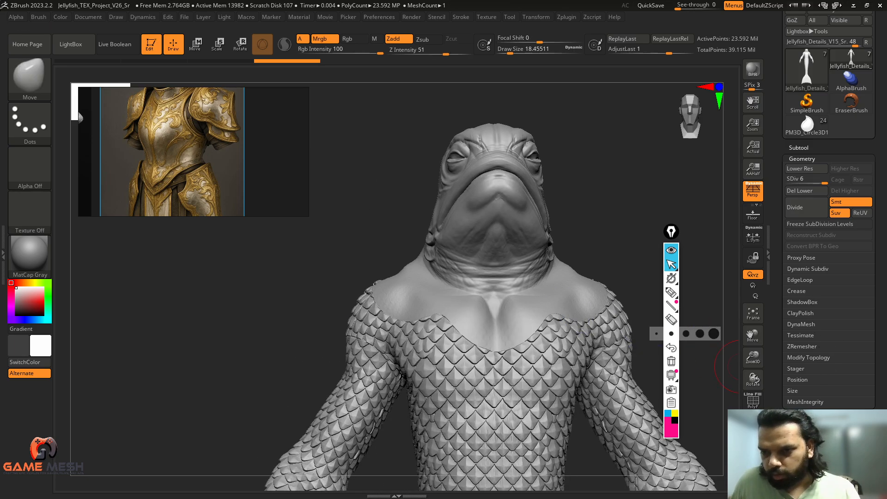
Test the body's Scales layer at an intensity of about -0.42 and restore it to 0.7.
left_click_drag(832, 467, 831, 362)
left_click(800, 357)
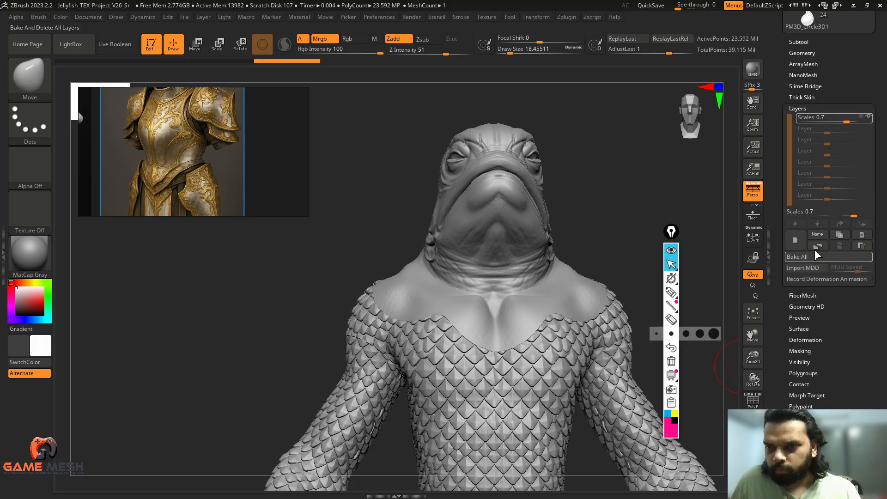
mouse_move(600, 213)
left_mouse_down()
mouse_move(574, 204)
mouse_move(556, 228)
left_mouse_up()
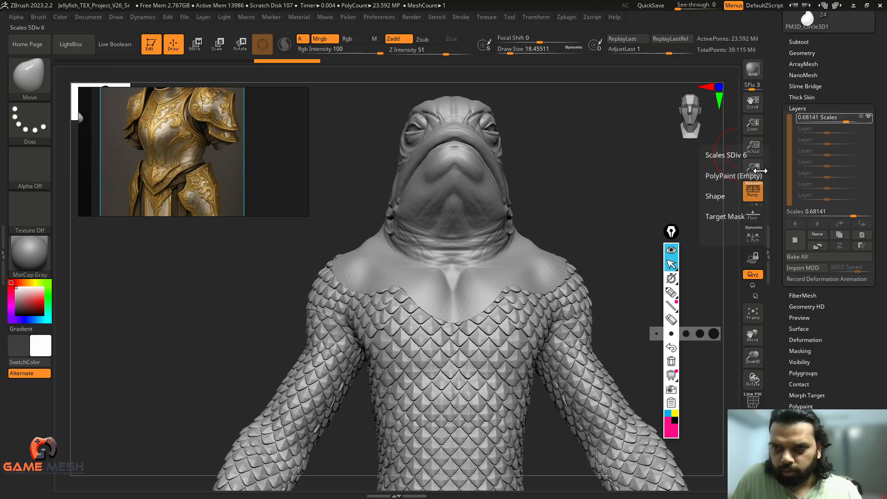
left_click_drag(760, 171, 760, 171)
left_click_drag(593, 222, 595, 220)
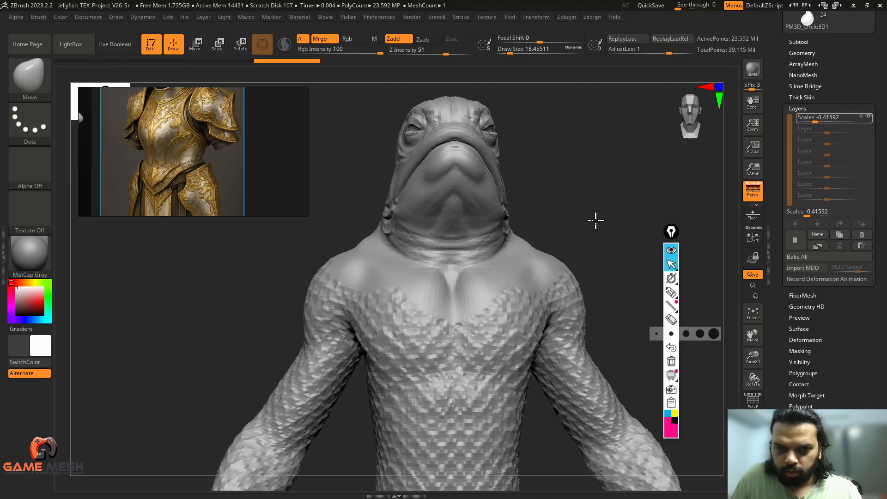
key("ctrl")
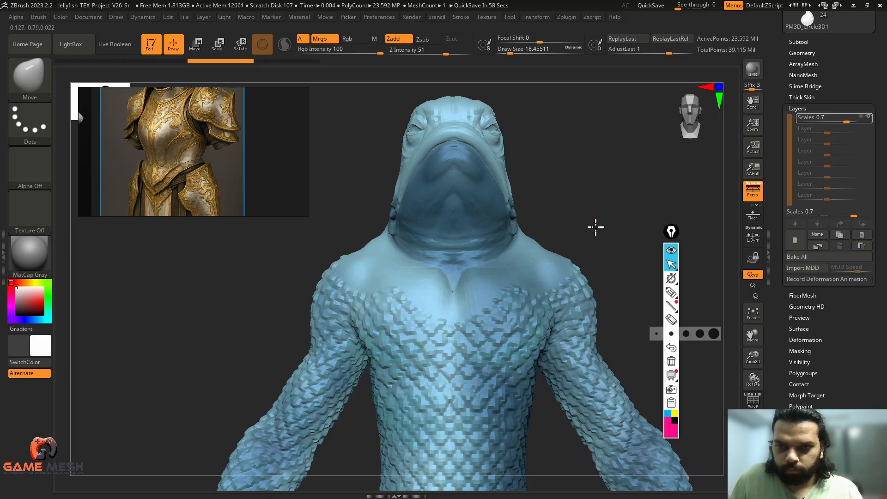
Turn off the texture map display on the Jellyfish_Details body subtool.
scroll(807, 65, "up", 1)
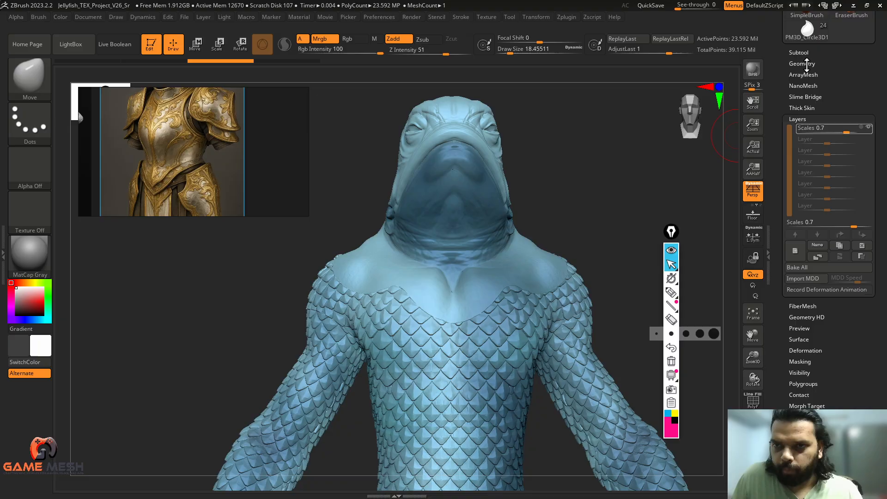
left_click(801, 53)
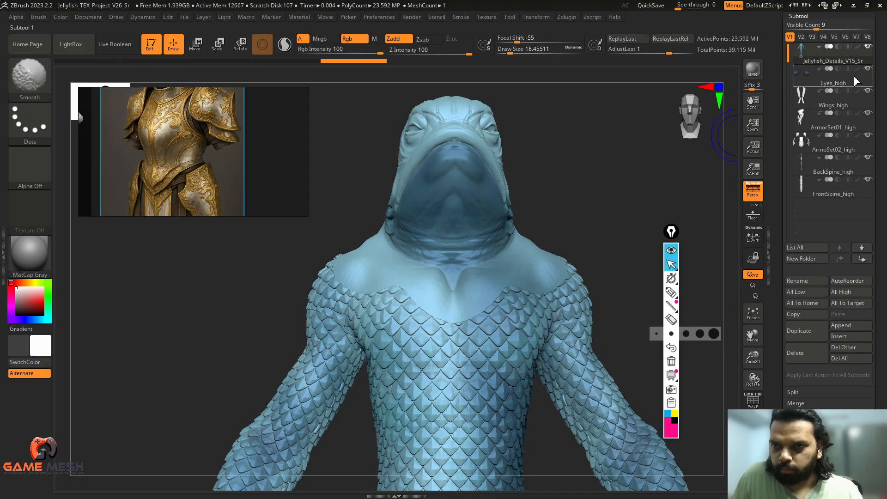
left_click(803, 170)
scroll(882, 223, "down", 10)
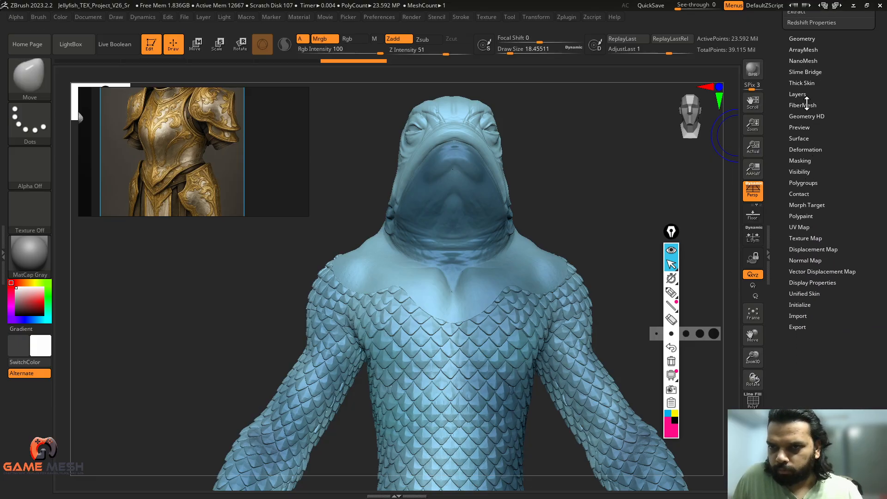
left_click(806, 238)
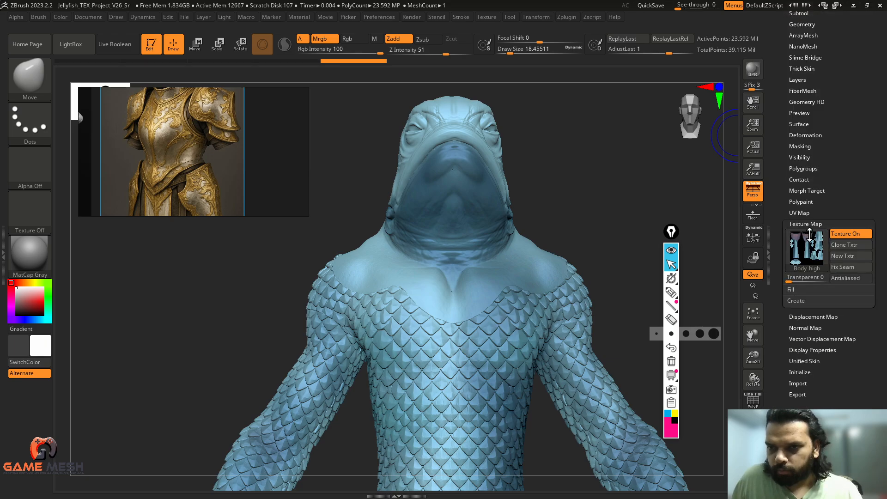
left_click(852, 234)
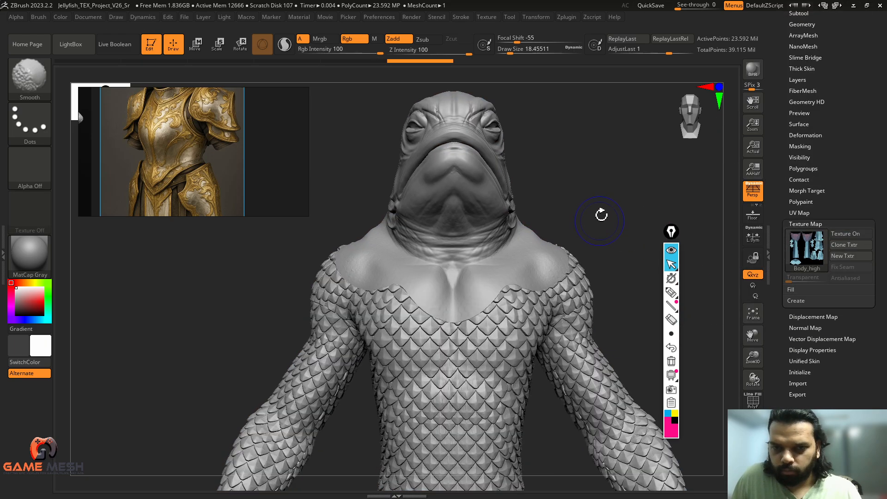
Show the full character again and turn off the Mrgb color mode for the Move brush.
left_click(752, 446)
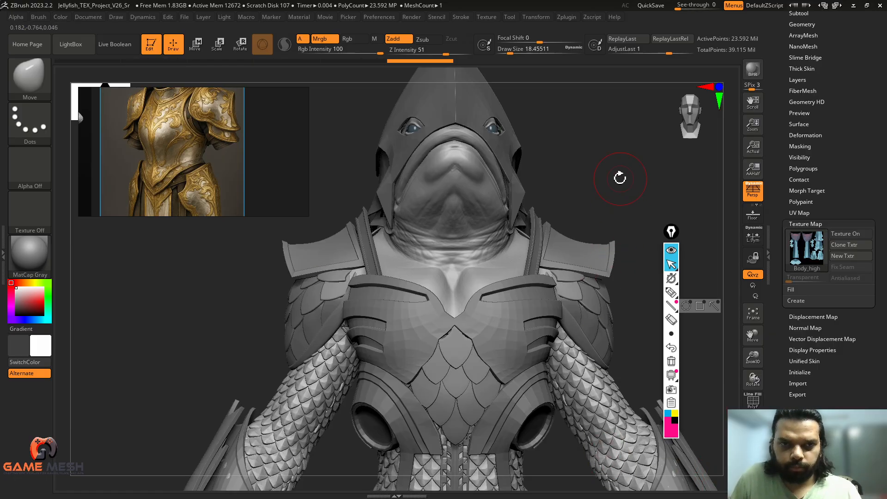
left_click_drag(620, 178, 560, 208, "alt")
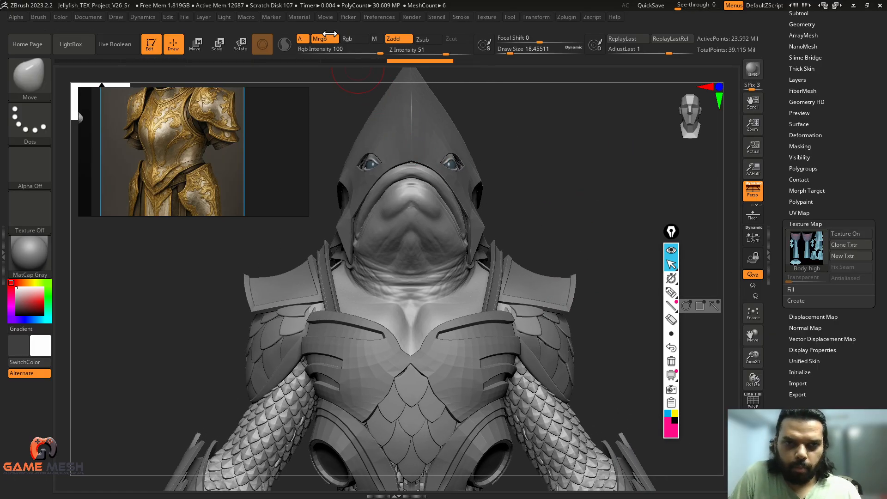
left_click(324, 39)
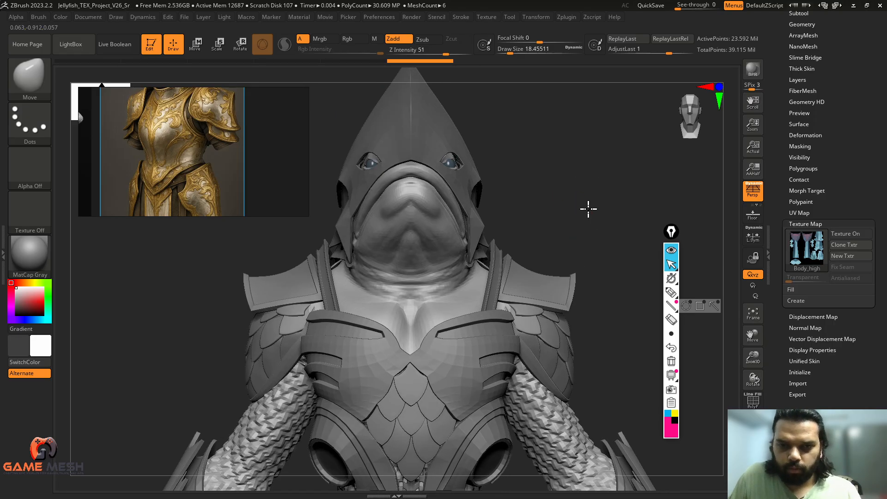
left_click_drag(587, 209, 586, 251)
Isolate the body subtool and bake all its layers, including Scales, into the mesh.
left_click(752, 478)
left_click_drag(841, 135, 841, 159)
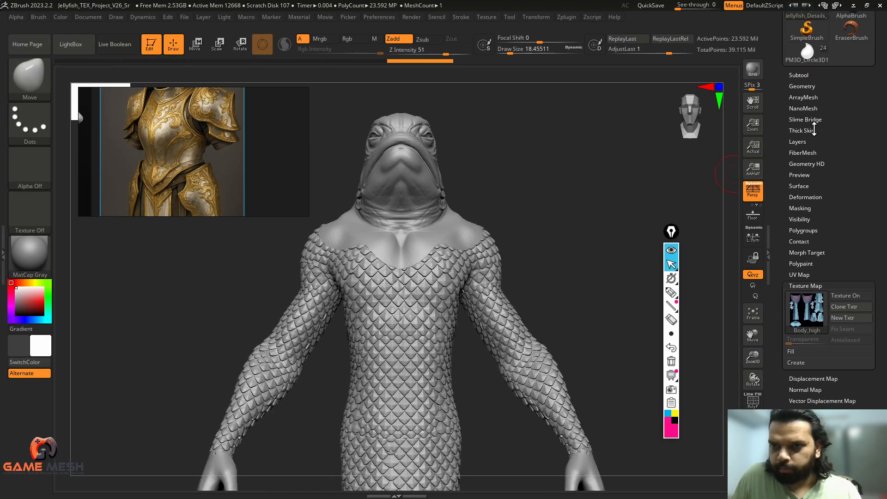
left_click(804, 142)
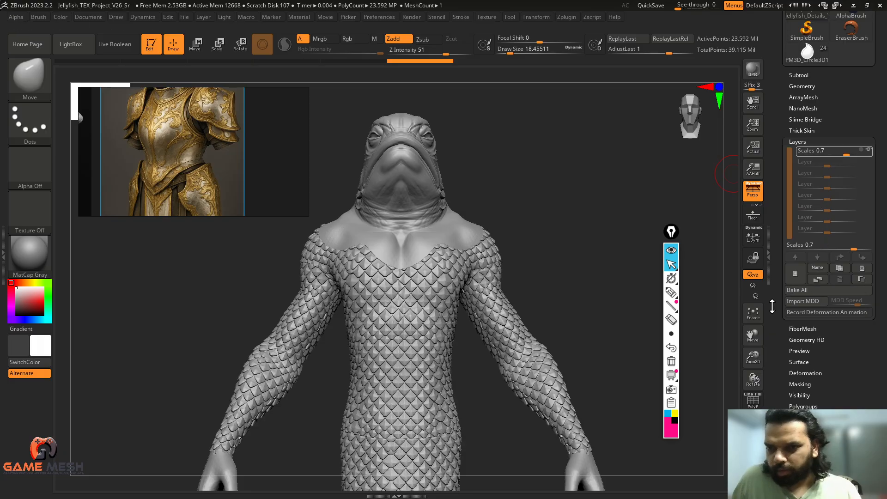
left_click(798, 291)
Try the Move brush on the scaled torso at draw sizes of about 46 and 41.
left_click_drag(555, 274, 580, 263)
key("s")
left_click_drag(580, 263, 604, 229)
key("b")
key("m")
key("v")
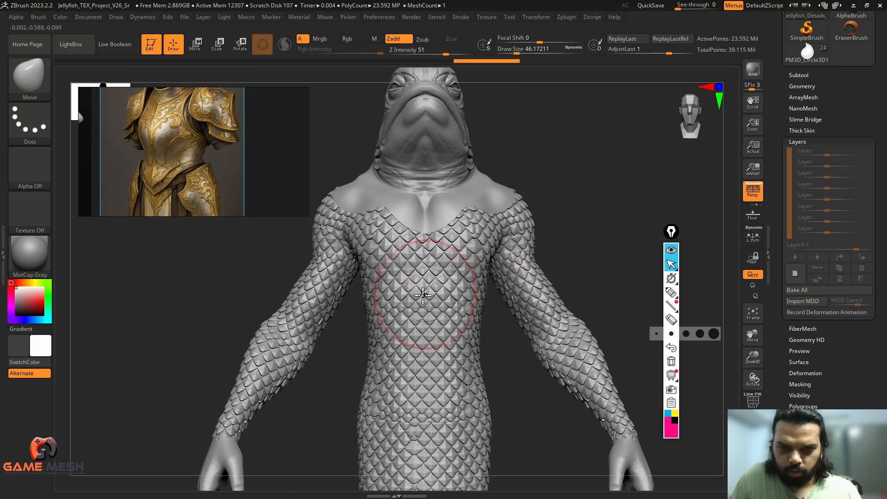
left_click_drag(378, 258, 384, 257)
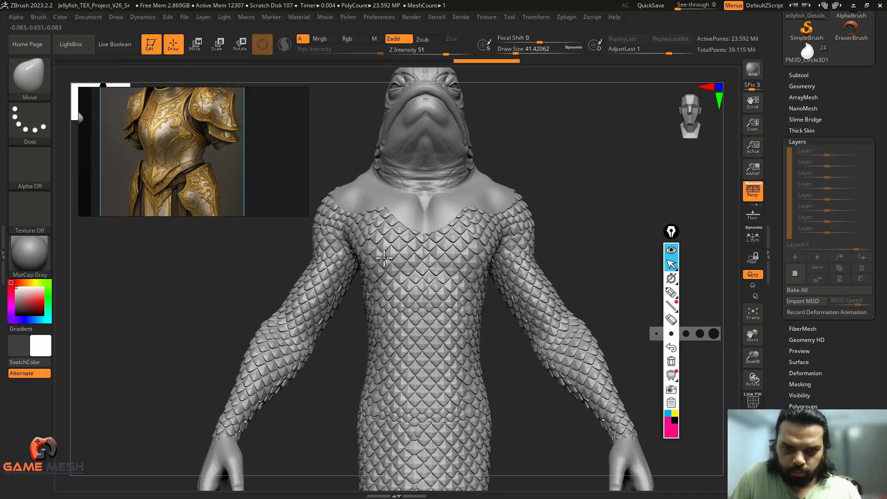
Examine the scaled torso from the side and front while stepping back and forth through the undo history.
mouse_move(602, 240)
left_mouse_down()
mouse_move(572, 237)
mouse_move(589, 228)
left_mouse_up()
key("ctrl")
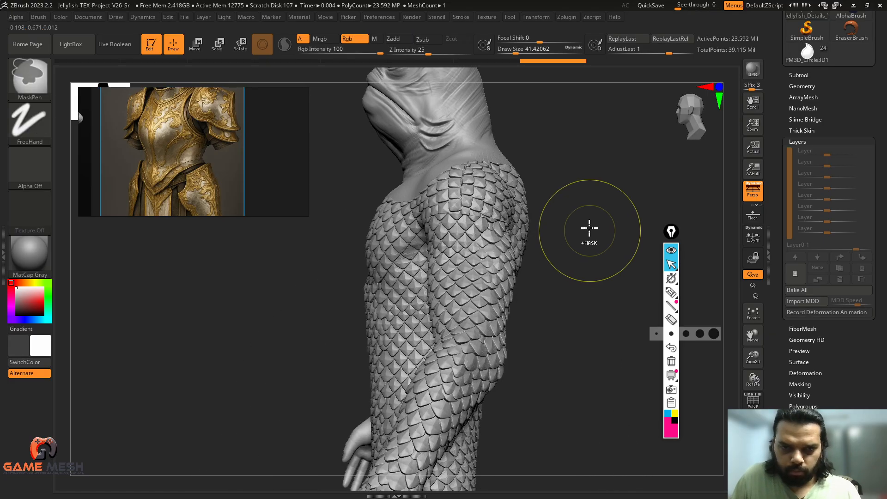
key("ctrl+shift")
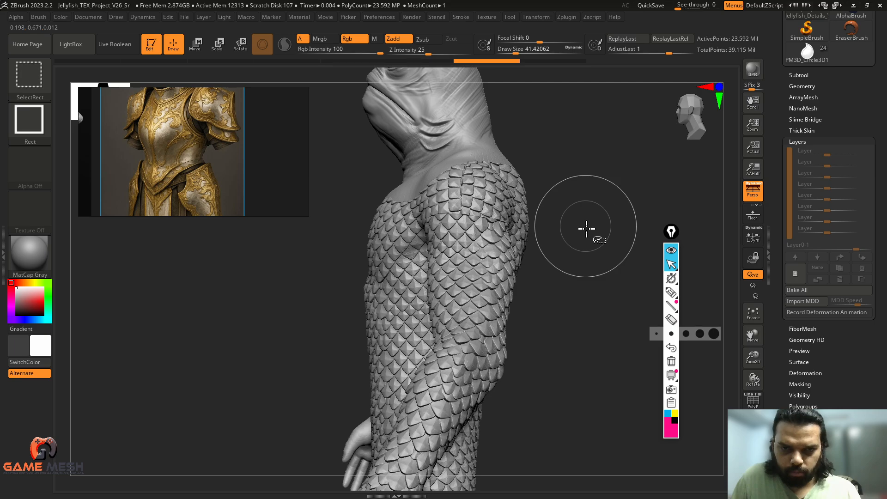
key("ctrl+shift+z")
key("ctrl+z")
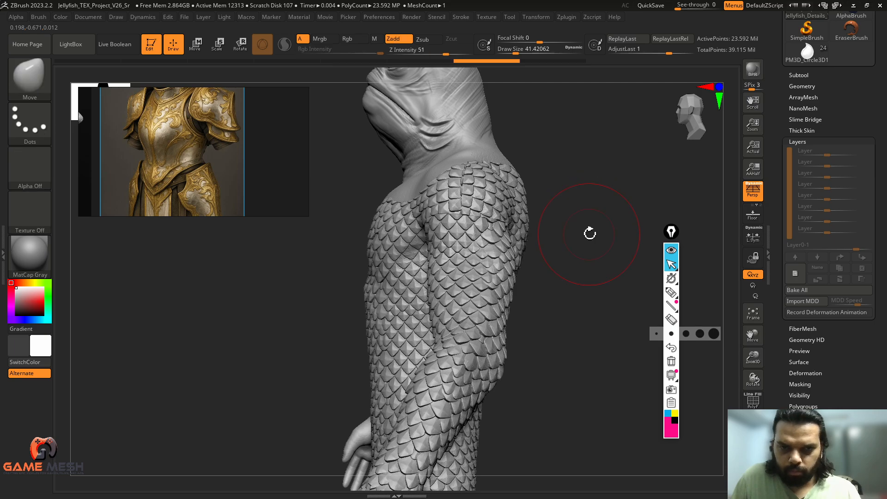
left_click_drag(590, 234, 647, 220)
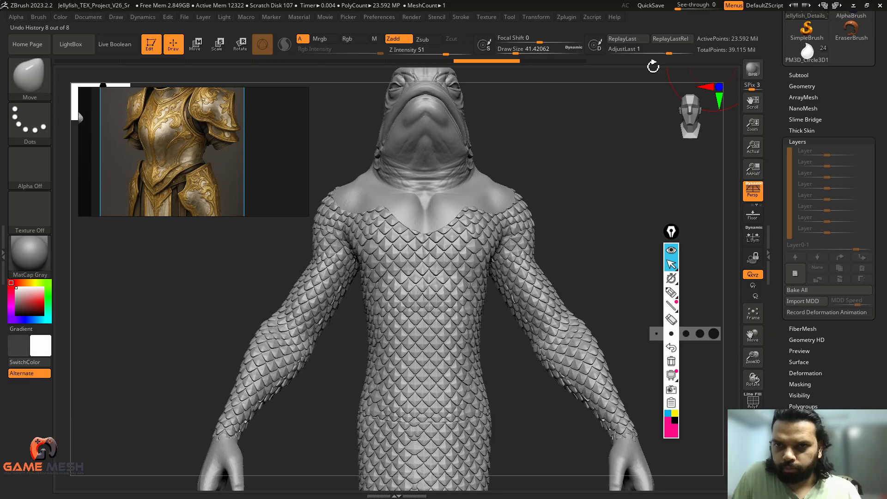
Lower the body mesh to subdivision level 1.
left_click(801, 87)
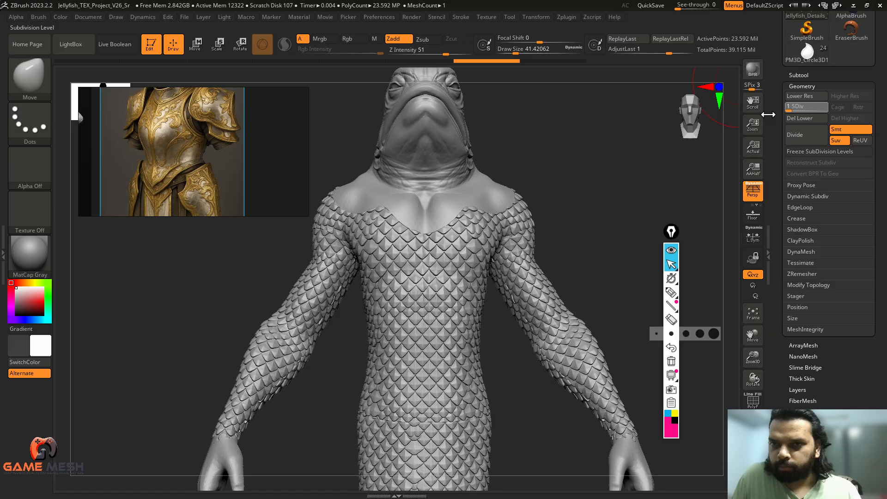
key("shift+d")
key("shift+d")
key("shift+d")
key("shift+d")
key("shift+d")
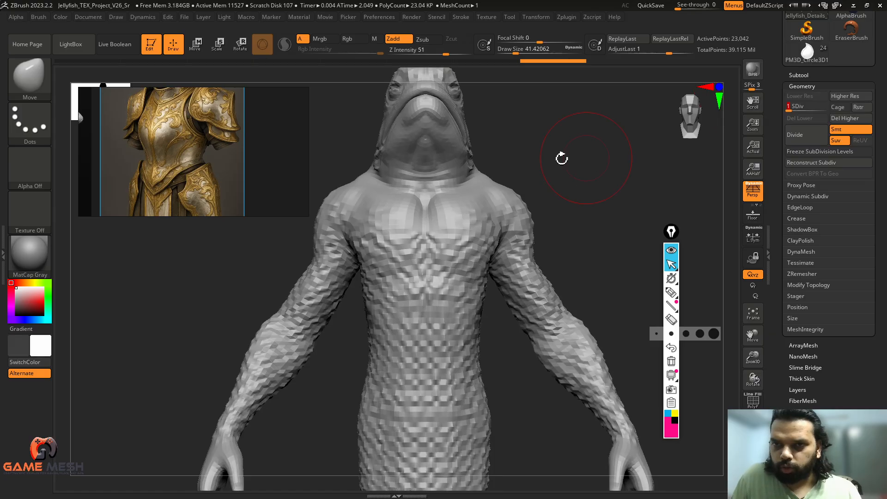
Try to reshape the body's upper chest with the Move brush at a draw size of about 46.
left_click_drag(606, 173, 598, 196)
key("s")
key("s")
left_click_drag(468, 234, 486, 227)
key("s")
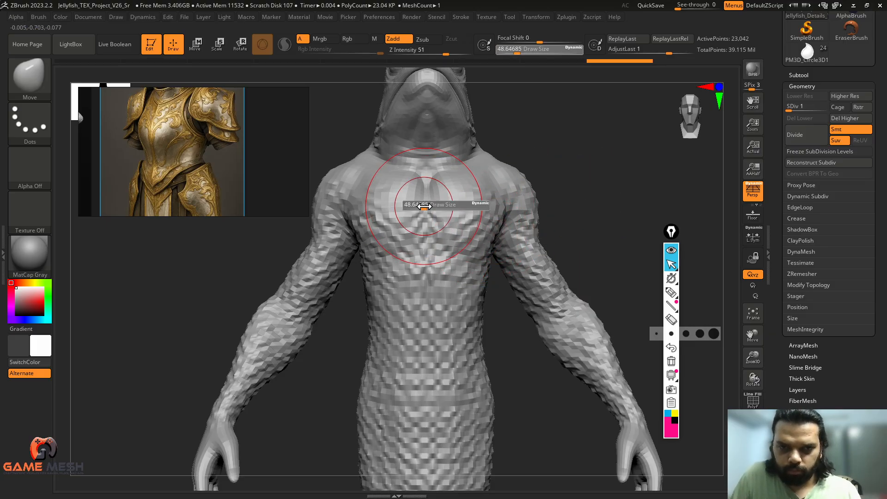
left_click_drag(421, 204, 397, 180)
key("s")
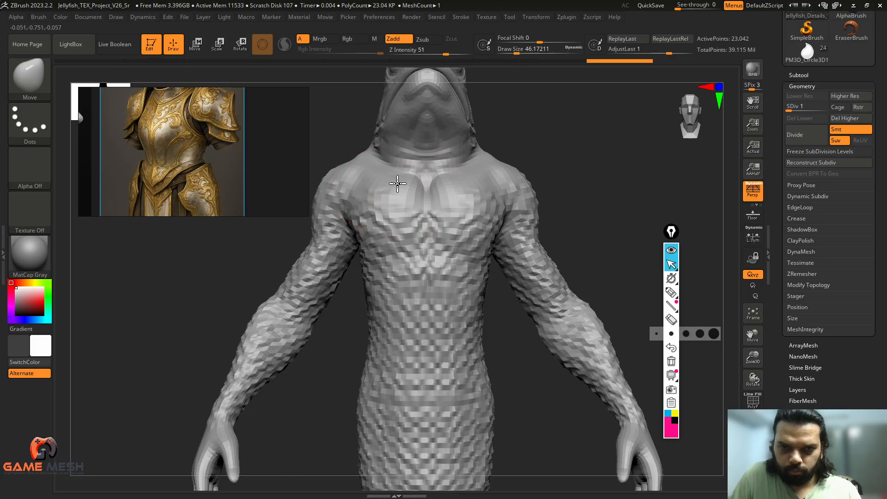
key("ctrl+z")
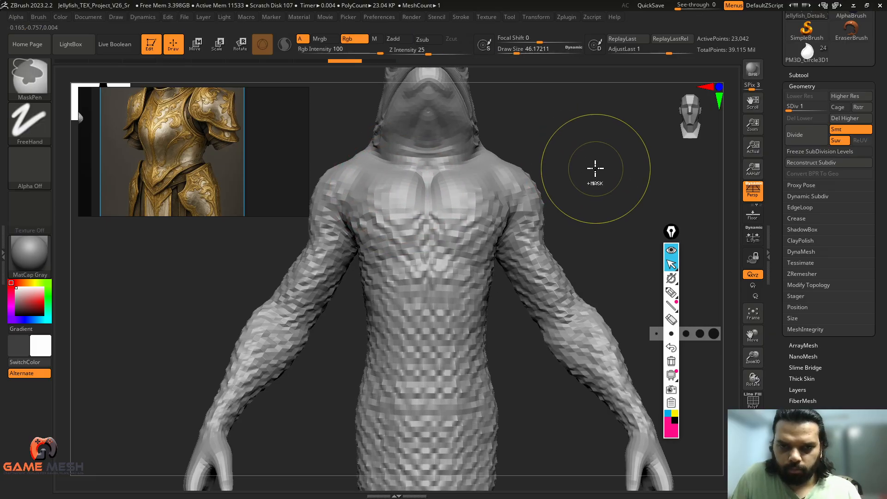
Raise the body mesh back to subdivision level 6.
key("d")
key("d")
key("d")
key("d")
key("d")
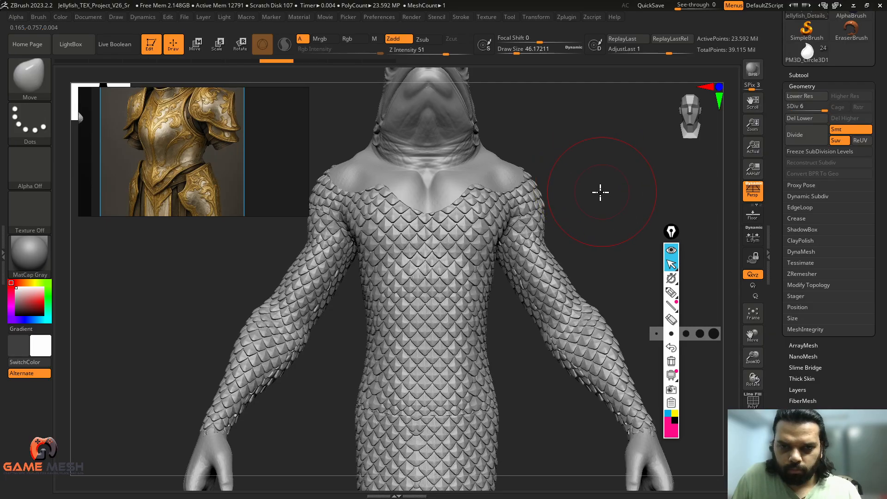
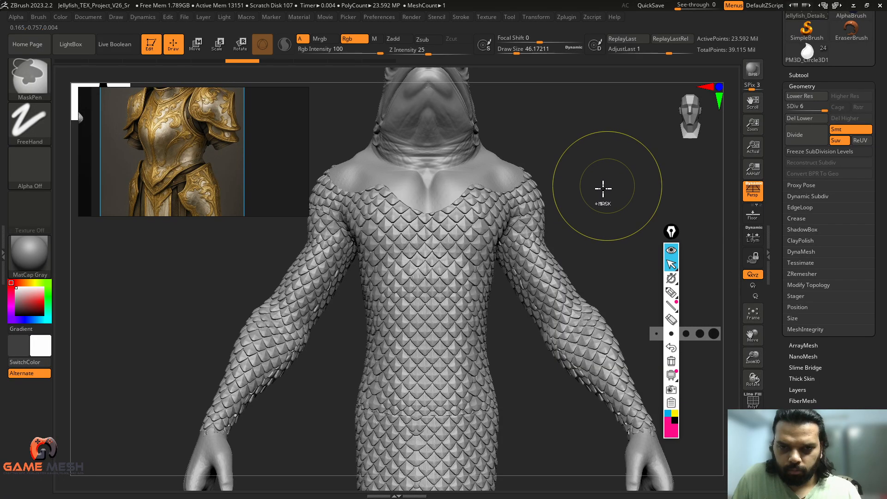
Check the body's recent undo states, its layer list and its polygroup wireframe.
left_click(603, 188, "ctrl")
key("ctrl+shift")
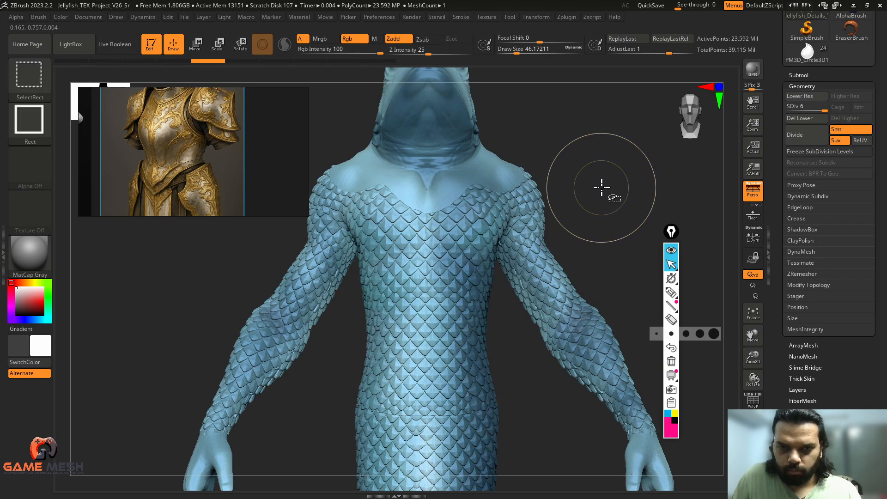
key("ctrl+shift+z")
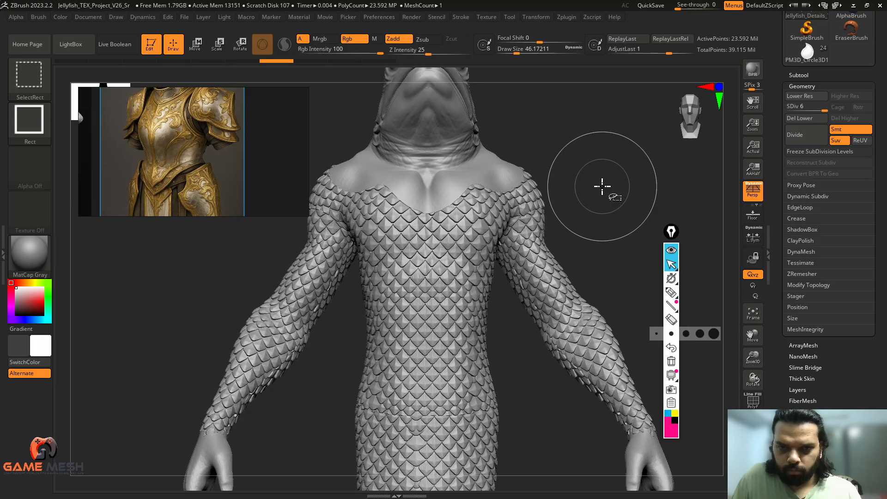
left_click(800, 389)
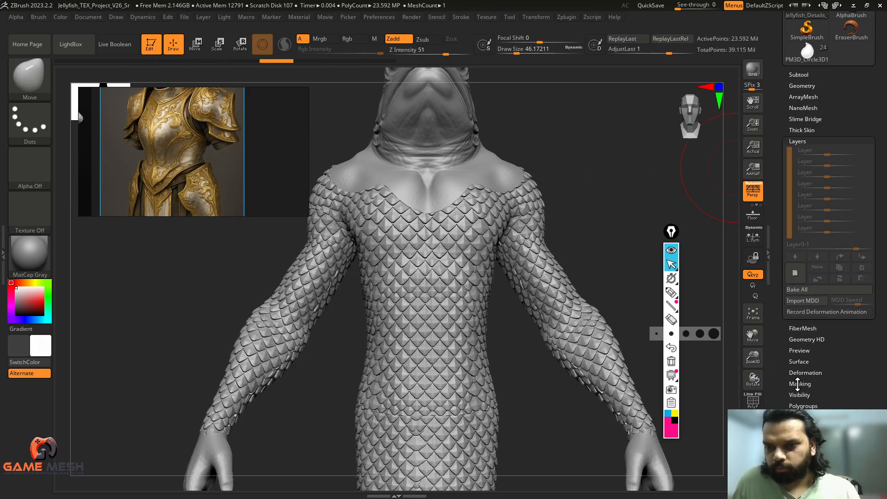
key("shift+f")
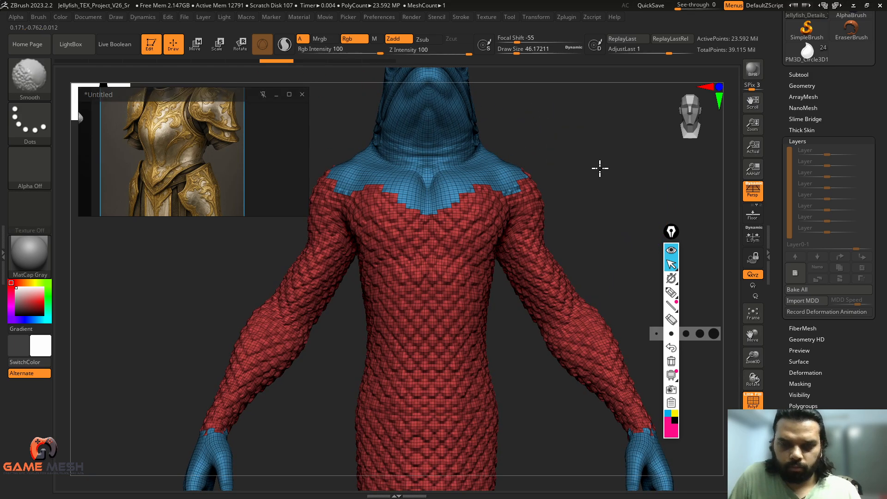
key("shift+f")
Clear the body subtool's undo history while the armor reference image is hidden.
left_click(275, 95)
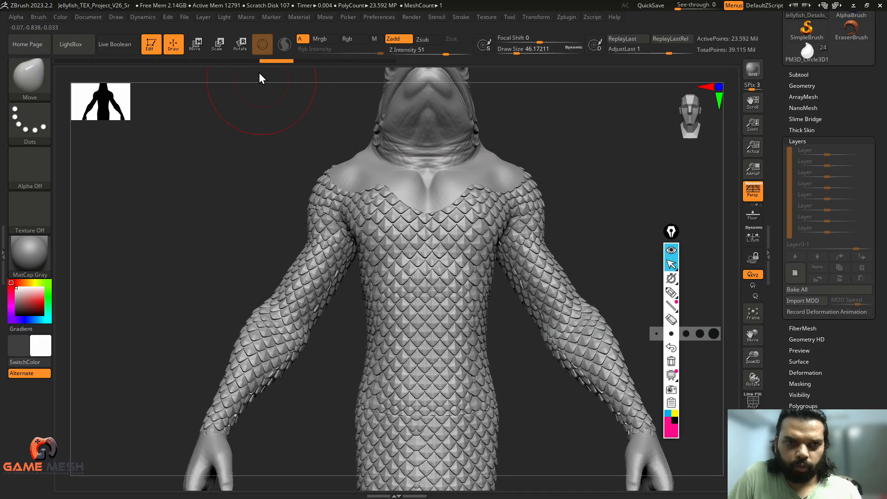
left_click(168, 17)
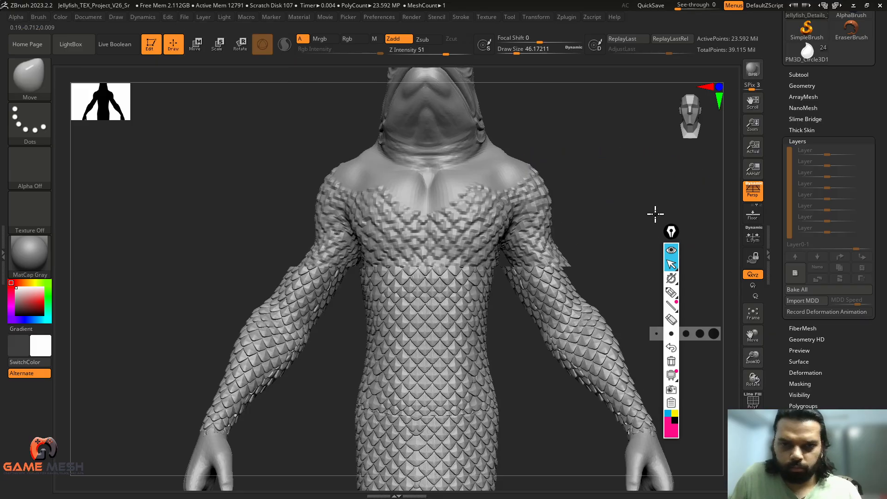
key("alt+Tab")
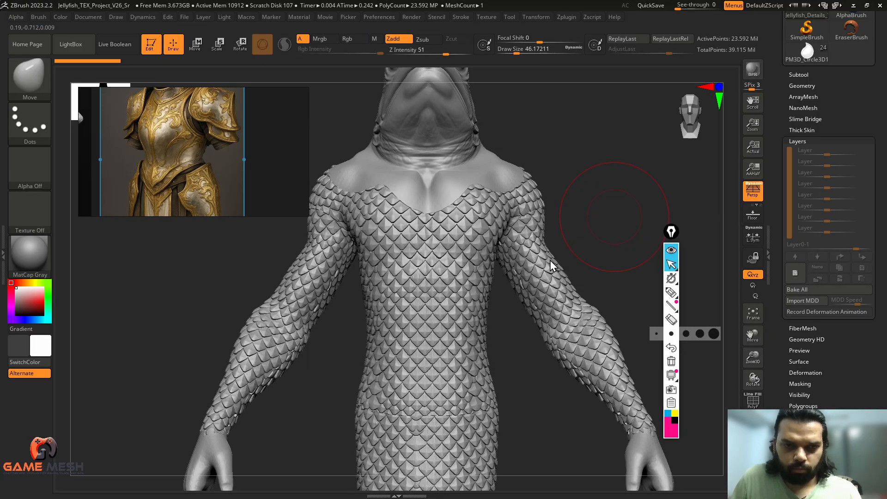
Show the full armor around the body again and set the Move brush's draw size to about 77.
left_click(752, 455)
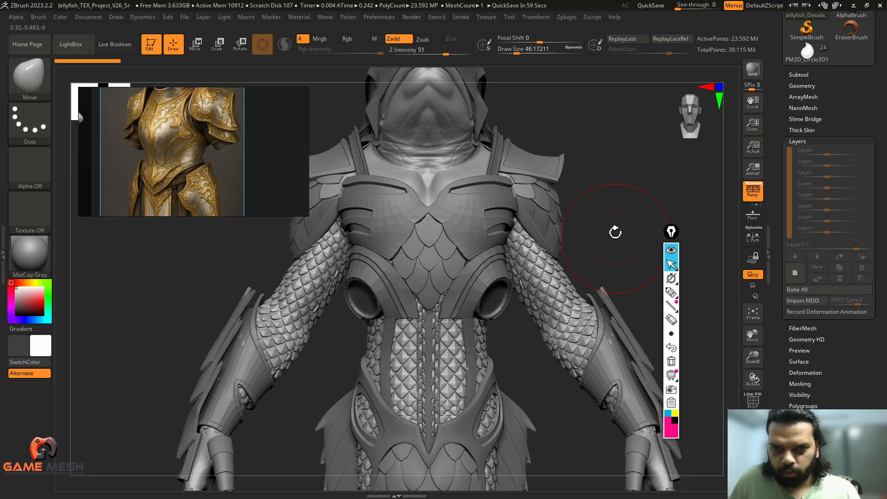
mouse_move(615, 232)
left_mouse_down()
mouse_move(623, 297)
mouse_move(640, 292)
mouse_move(643, 277)
mouse_move(582, 251)
mouse_move(582, 301)
mouse_move(554, 251)
mouse_move(562, 284)
left_mouse_up()
key("s")
left_click_drag(561, 274, 570, 271)
key("s")
left_click_drag(433, 233, 438, 224)
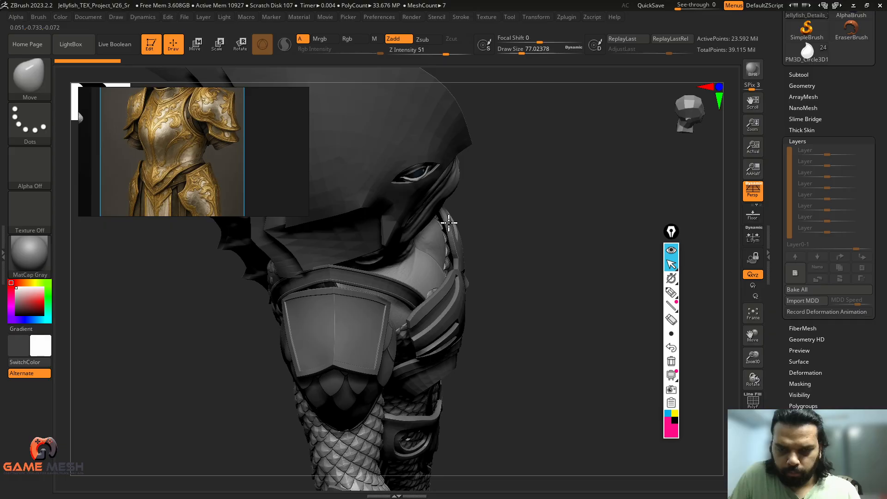
mouse_move(517, 240)
left_mouse_down()
mouse_move(550, 258)
mouse_move(605, 251)
mouse_move(519, 262)
left_mouse_up()
key("ctrl")
key("ctrl")
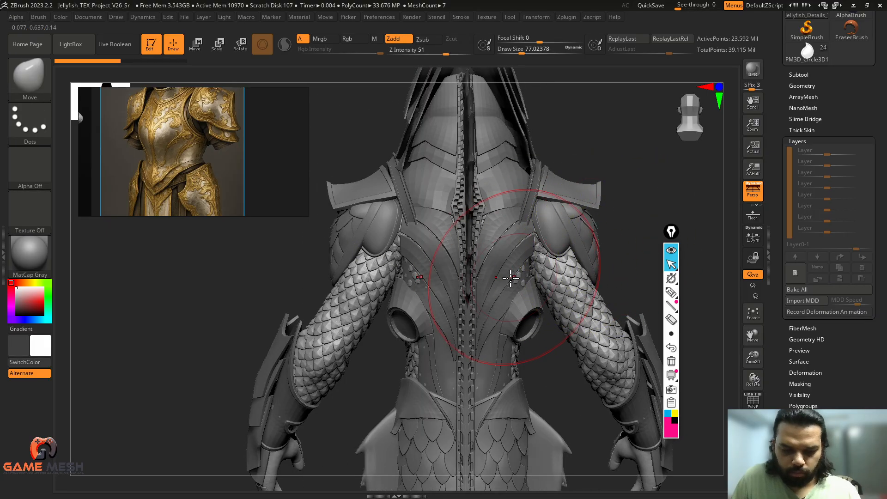
Activate symmetry and nudge the body beneath the armor at the upper back.
left_click(534, 18)
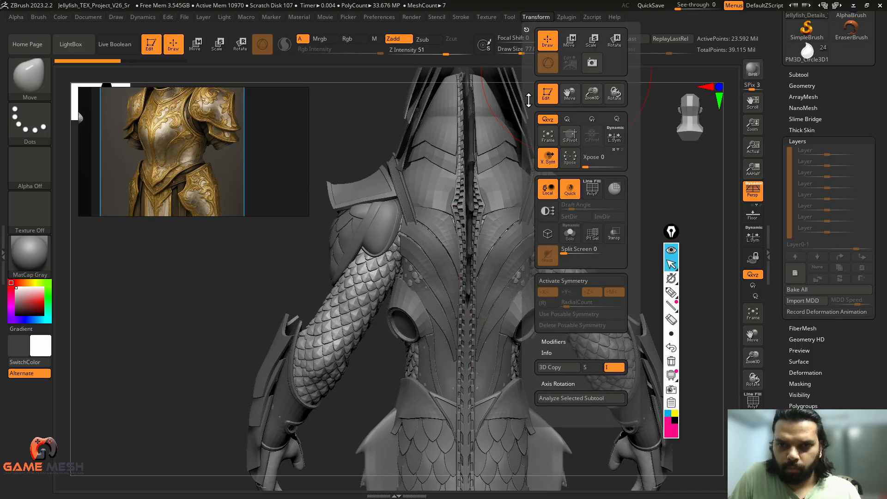
left_click(556, 282)
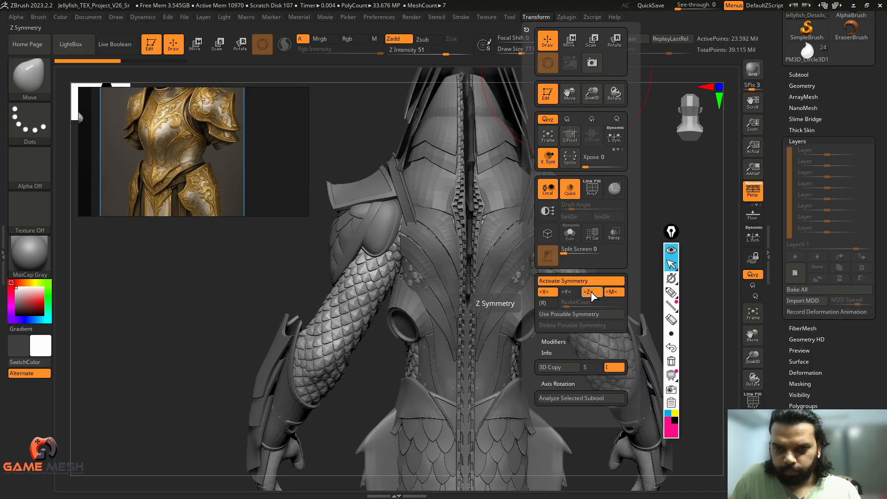
mouse_move(653, 166)
left_mouse_down()
mouse_move(594, 190)
mouse_move(652, 190)
mouse_move(517, 278)
left_mouse_up()
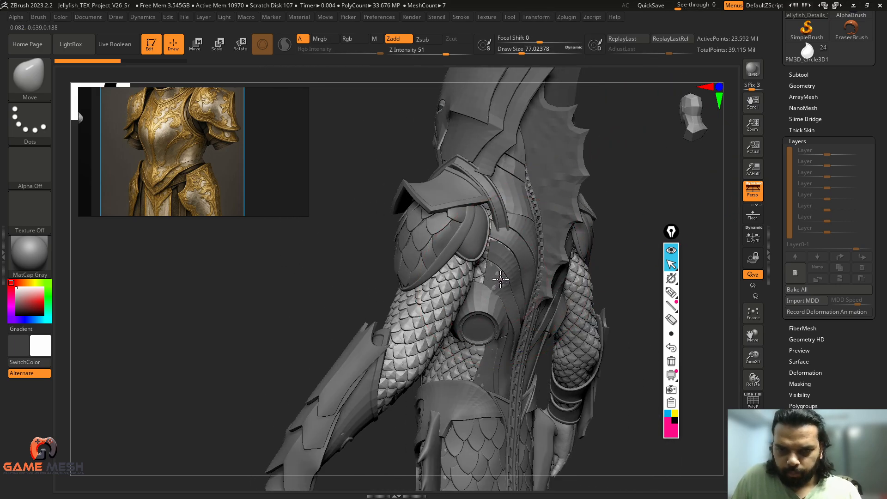
left_click_drag(627, 240, 584, 236, "shift")
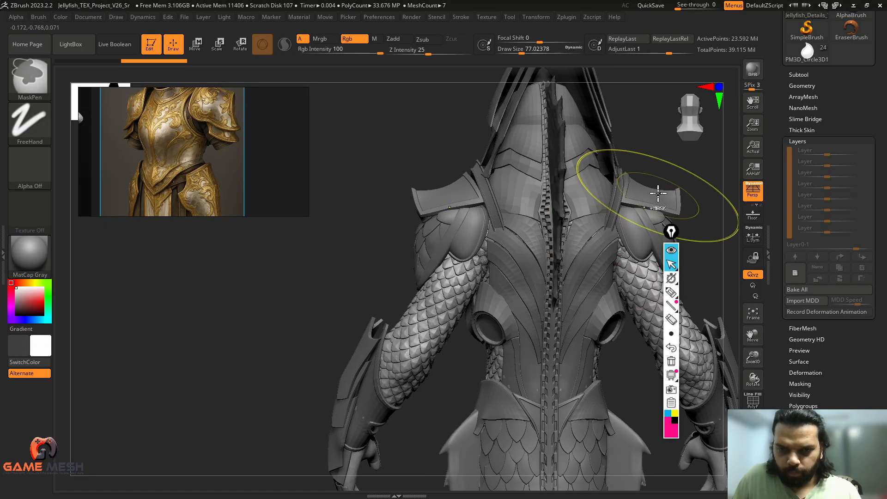
Adjust the body beneath the chest armor with the Move brush at a draw size of about 68.
mouse_move(692, 166)
left_mouse_down()
mouse_move(490, 231)
mouse_move(352, 288)
mouse_move(335, 277)
left_mouse_up()
key("s")
left_click_drag(434, 254, 445, 248)
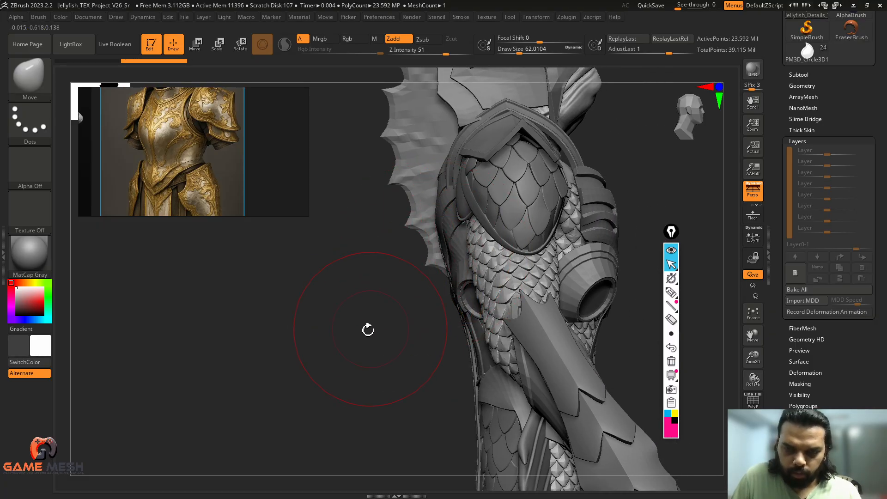
mouse_move(368, 330)
left_mouse_down()
mouse_move(514, 334)
mouse_move(516, 307)
left_mouse_up()
left_click_drag(700, 186, 621, 300, "alt")
key("s")
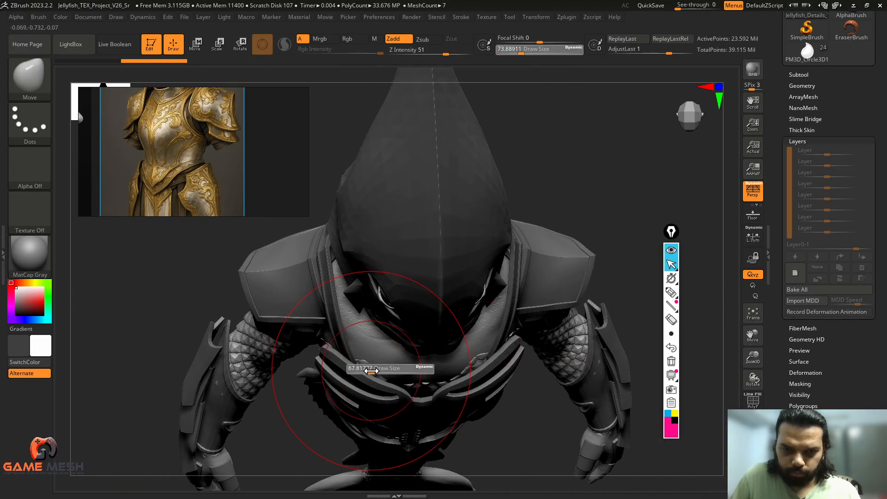
left_click(371, 370)
left_click_drag(376, 375, 373, 378)
left_click_drag(530, 422, 570, 414)
Isolate the body and compare its side profile before and after the recent Move edits through undo and redo.
left_click(753, 466)
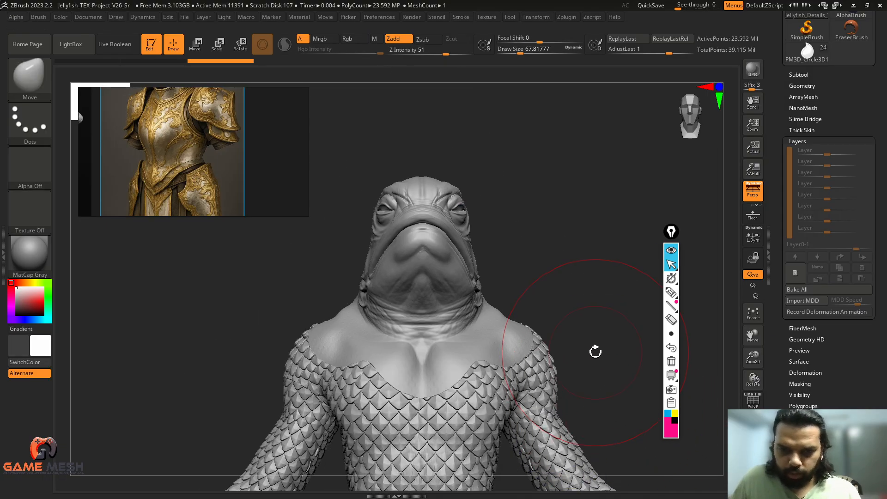
key("f")
left_click_drag(547, 301, 577, 328)
mouse_move(561, 291)
left_mouse_down("alt")
mouse_move(554, 317)
mouse_move(569, 325)
mouse_move(467, 217)
left_mouse_up("alt")
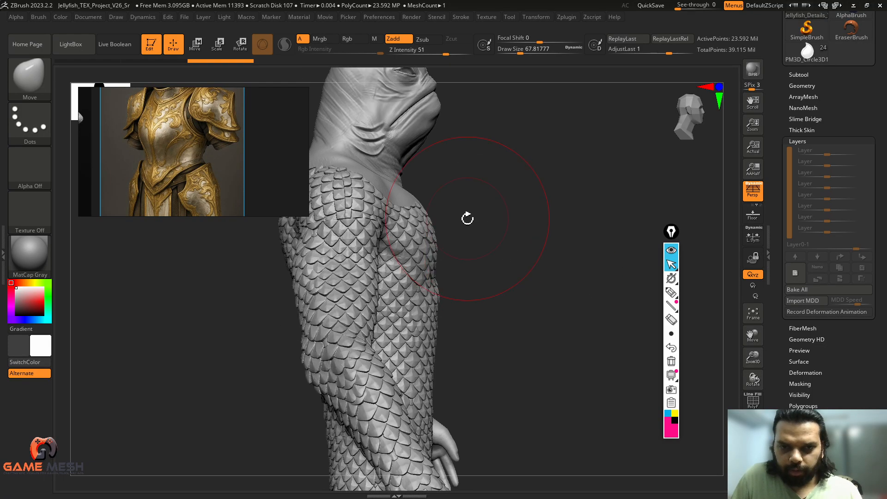
key("ctrl")
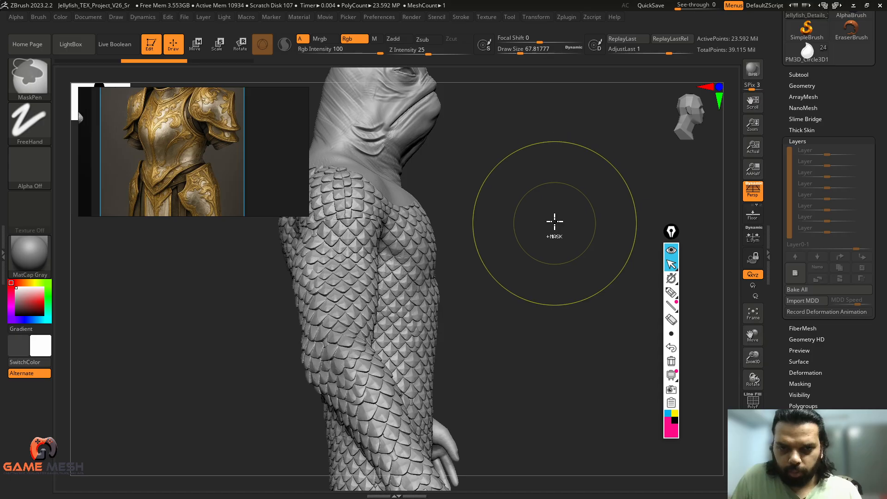
key("ctrl+z")
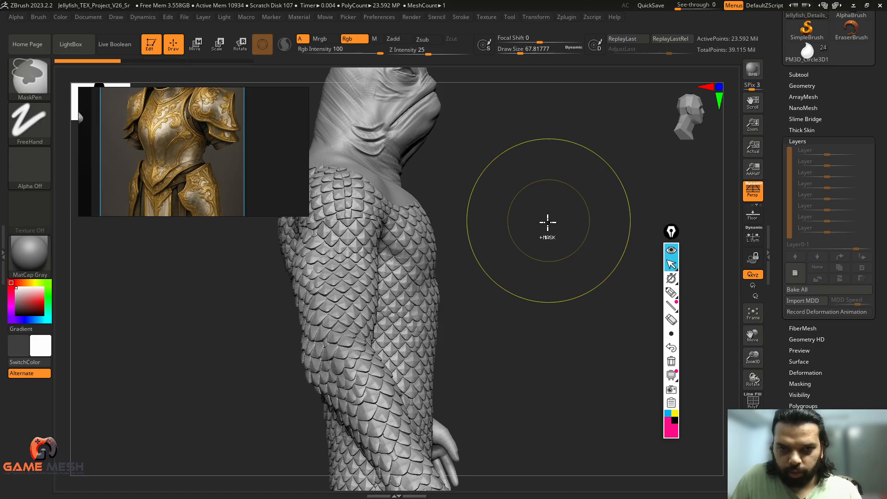
left_click_drag(528, 240, 525, 240, "alt")
key("ctrl+shift")
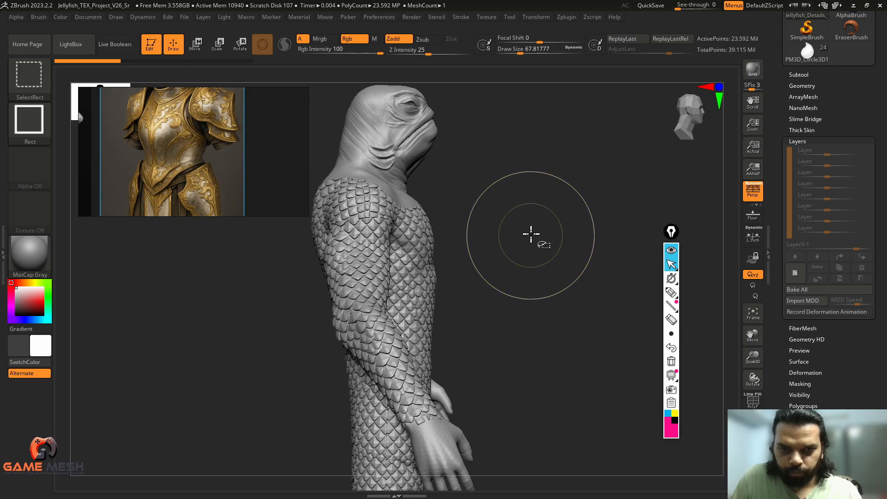
key("ctrl+shift+z")
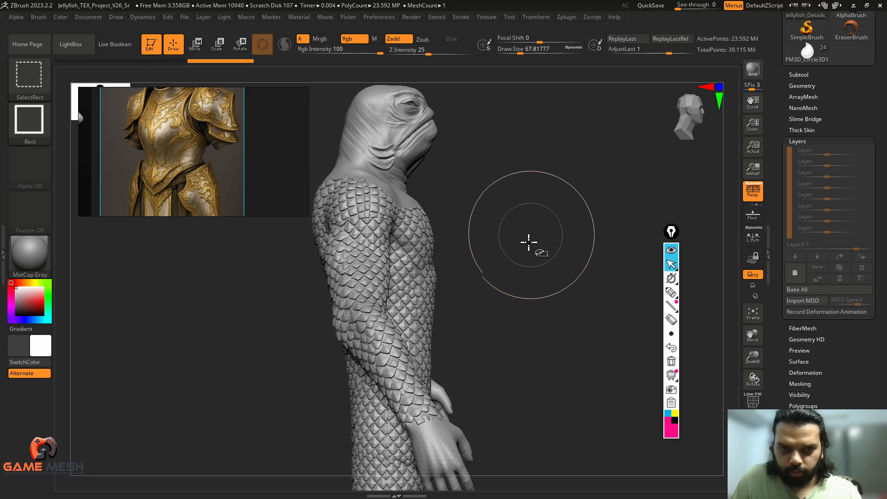
key("ctrl")
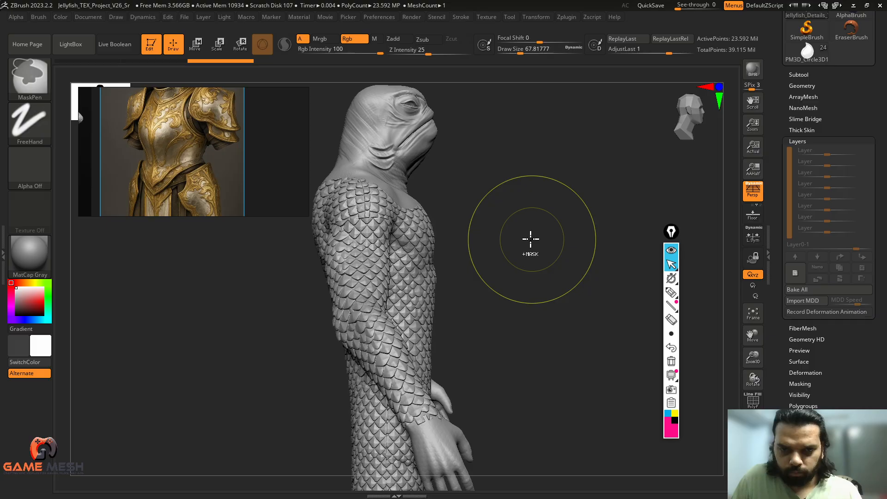
key("ctrl+z")
key("ctrl+z")
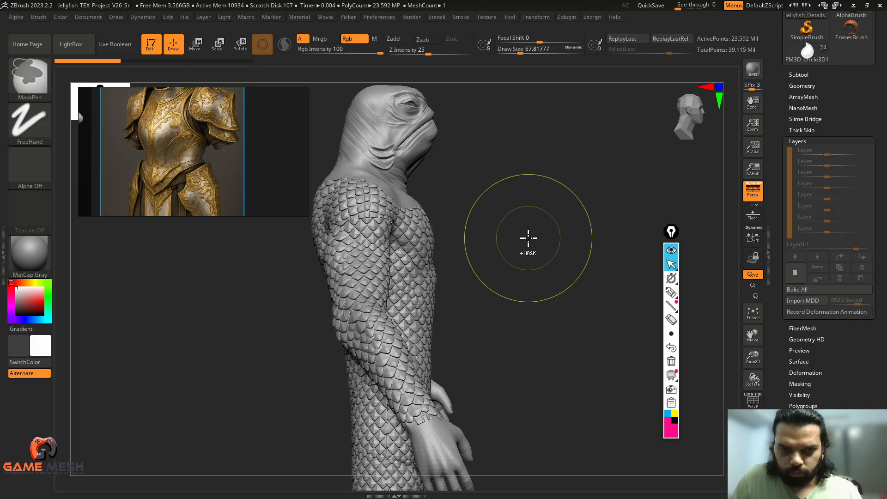
key("ctrl+shift")
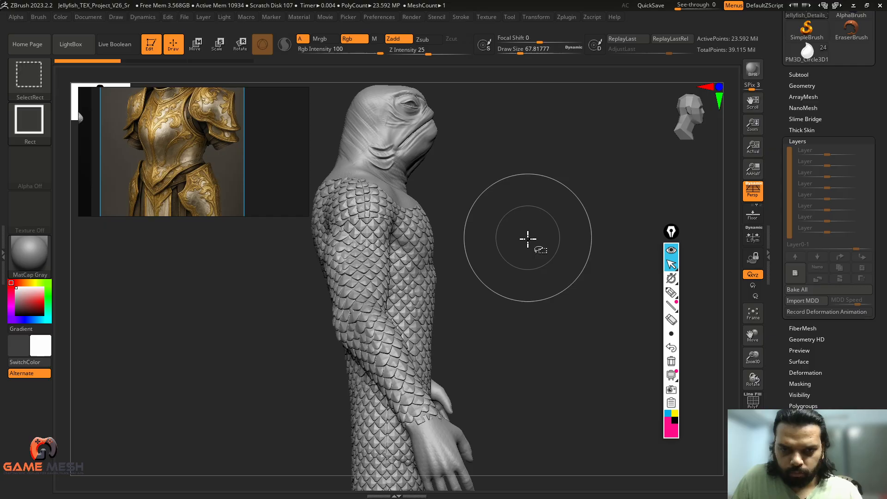
key("ctrl+shift+z")
Examine the isolated body from behind, and inspect the full armor from the front down to the waist and tail.
mouse_move(540, 275)
left_mouse_down()
mouse_move(580, 213)
mouse_move(667, 210)
mouse_move(436, 218)
left_mouse_up()
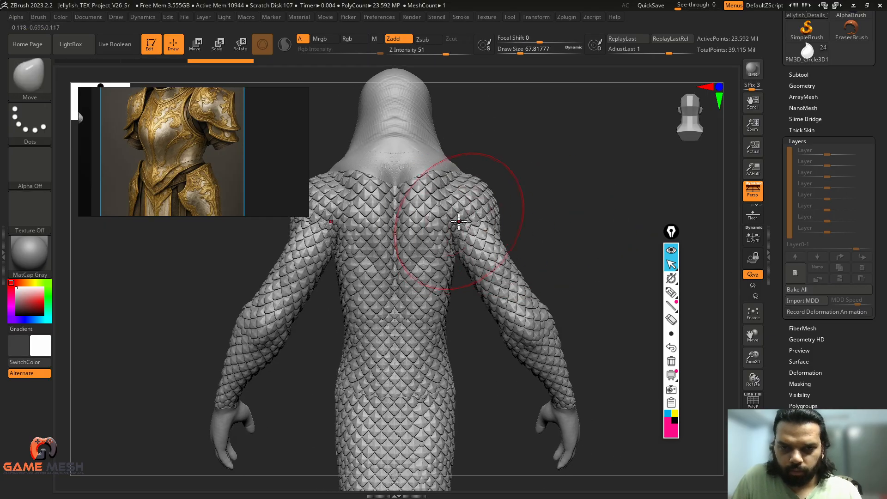
left_click_drag(551, 189, 531, 189)
left_click(747, 472)
left_click_drag(602, 309, 458, 298)
left_click_drag(609, 250, 489, 259, "alt")
left_click_drag(568, 319, 576, 256, "alt")
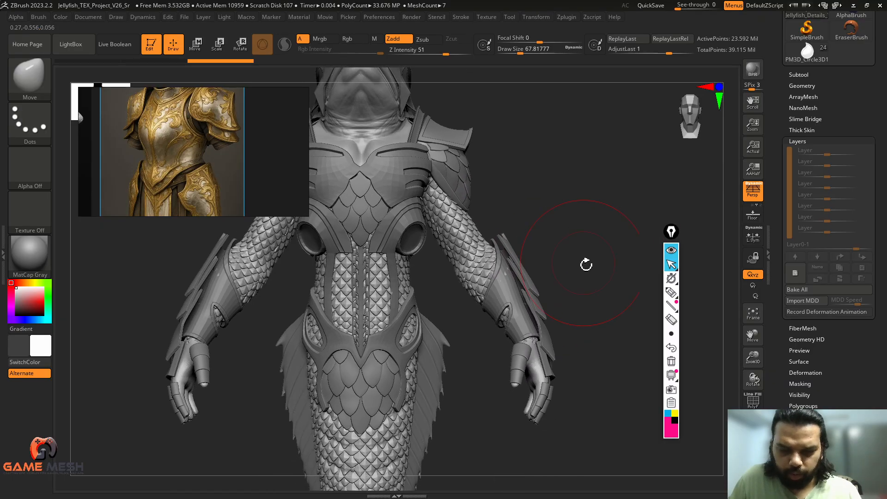
left_click_drag(577, 292, 576, 234, "alt")
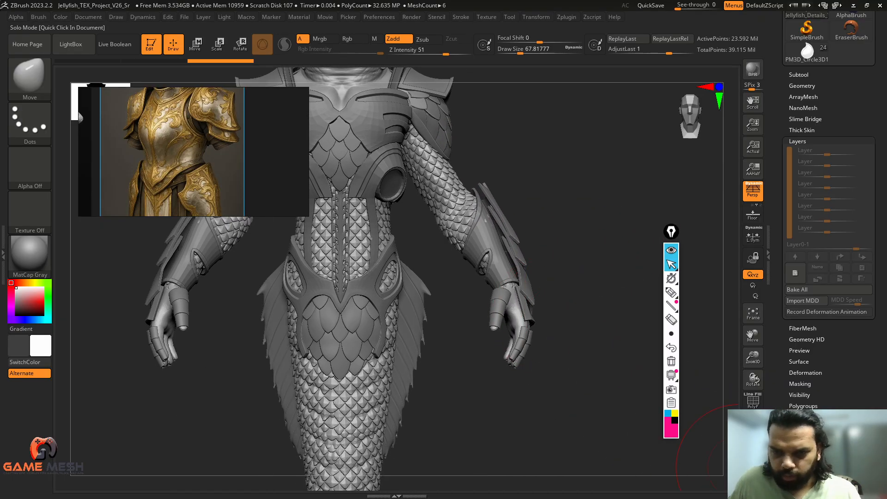
Adjust the body beneath the lower armor with the Move brush at a draw size of about 31, checking it in isolation.
left_click(745, 469)
left_click_drag(562, 386, 501, 373, "alt")
mouse_move(501, 373)
left_mouse_down()
mouse_move(526, 370)
mouse_move(521, 360)
left_mouse_up()
key("s")
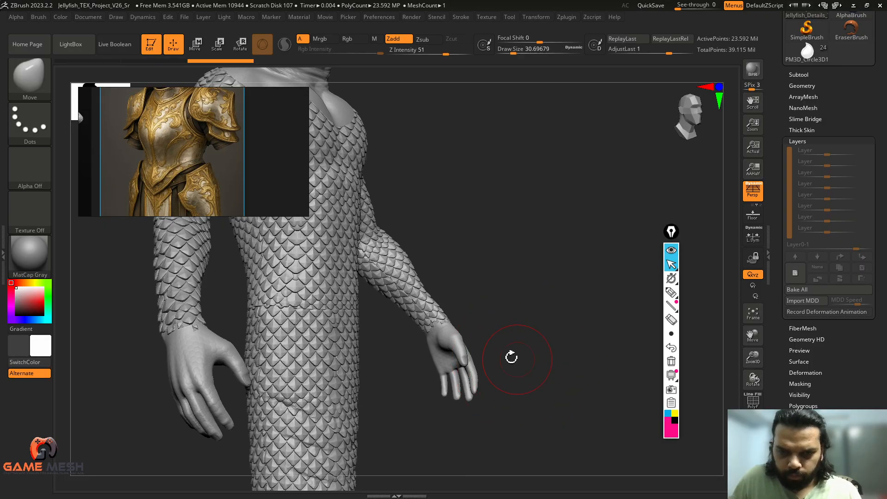
mouse_move(497, 321)
left_mouse_down()
mouse_move(582, 358)
mouse_move(573, 291)
mouse_move(572, 315)
mouse_move(531, 325)
mouse_move(616, 416)
mouse_move(608, 394)
mouse_move(624, 379)
mouse_move(605, 398)
mouse_move(609, 382)
mouse_move(567, 372)
mouse_move(554, 387)
mouse_move(586, 383)
mouse_move(552, 356)
mouse_move(421, 372)
mouse_move(431, 362)
mouse_move(565, 412)
mouse_move(612, 418)
left_mouse_up()
left_click(748, 469)
left_click_drag(310, 390, 317, 395, "alt")
left_click_drag(576, 400, 483, 330, "alt")
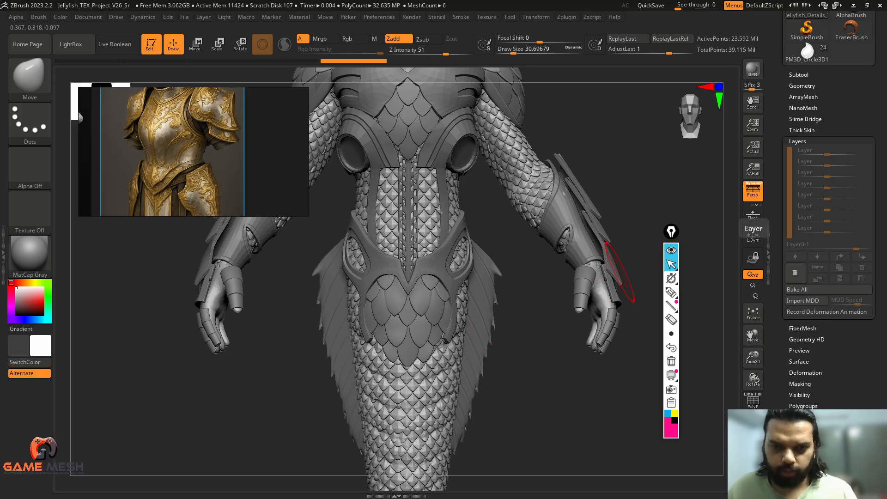
Isolate the Wings_high fins and bring the goldfish fin image into view on the reference board.
left_click_drag(495, 331, 514, 328)
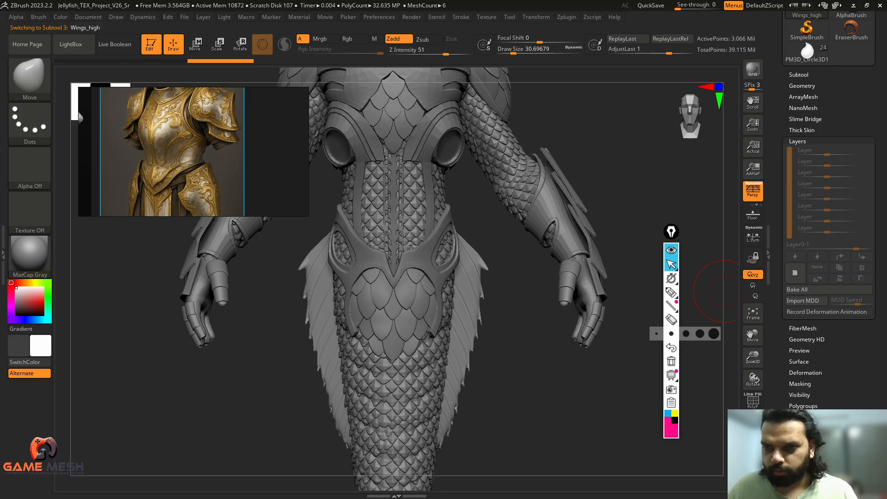
left_click(724, 291)
mouse_move(519, 279)
left_mouse_down()
mouse_move(540, 321)
mouse_move(554, 264)
mouse_move(529, 268)
mouse_move(578, 319)
left_mouse_up()
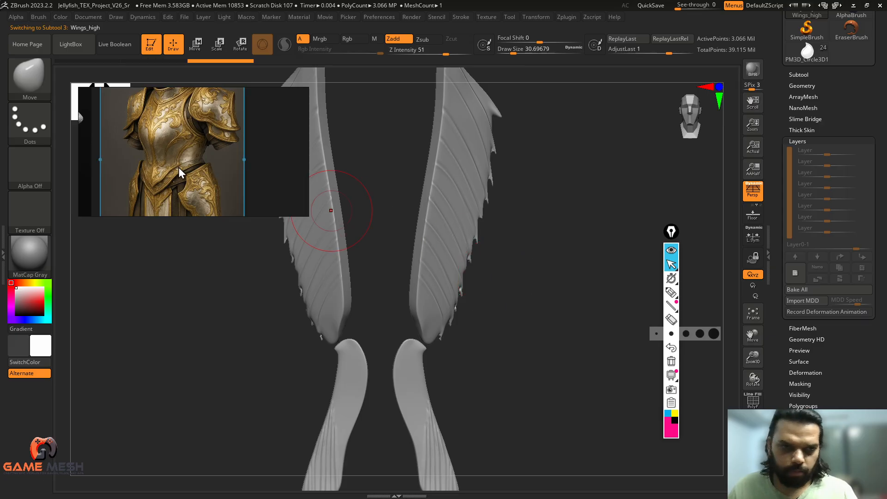
scroll(178, 167, "down", 4)
middle_click_drag(117, 189, 201, 128)
scroll(178, 133, "up", 5)
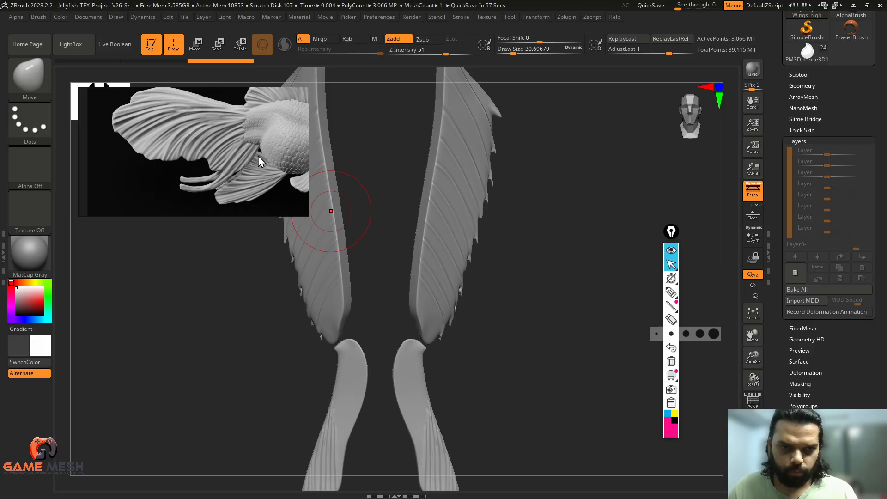
Save the PureRef reference scene as Moodboard in the Jelly Fish folder.
key("ctrl+s")
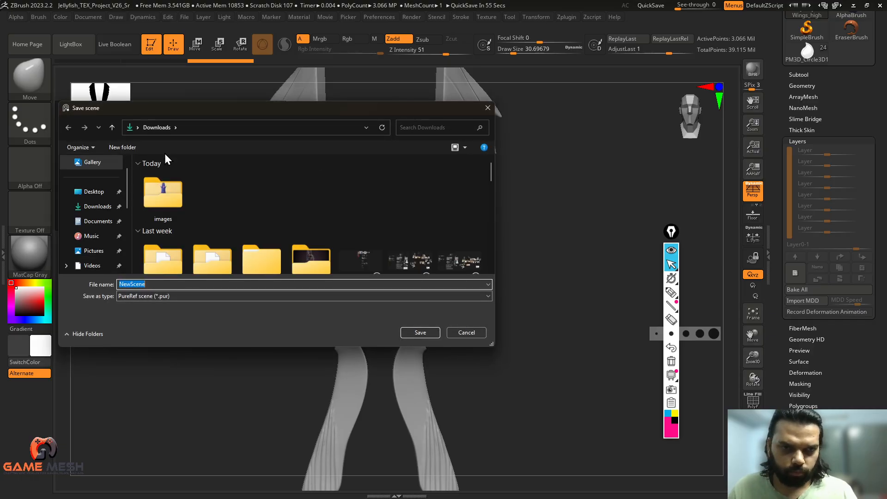
scroll(100, 227, "down", 4)
left_click(95, 191)
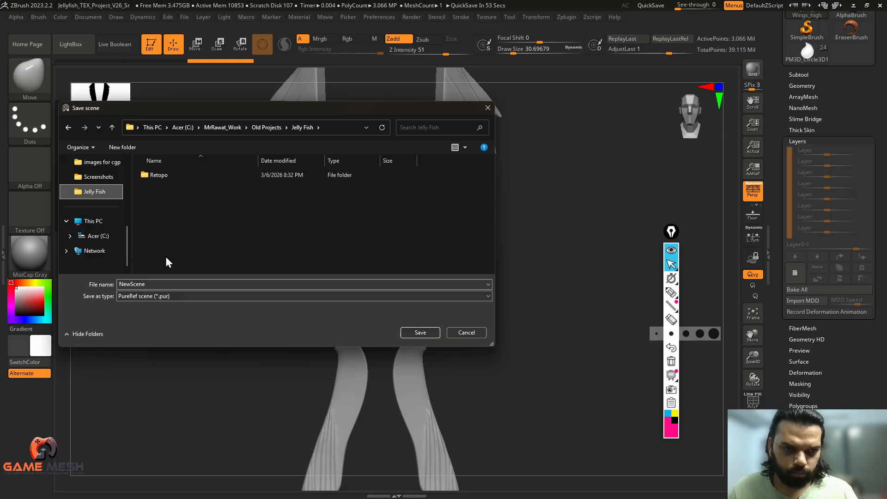
left_click(152, 283)
type("M")
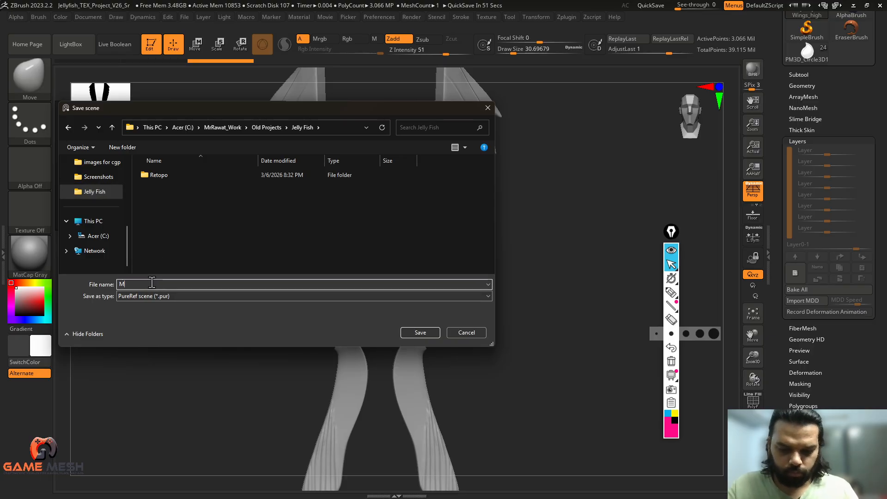
type("oodboard")
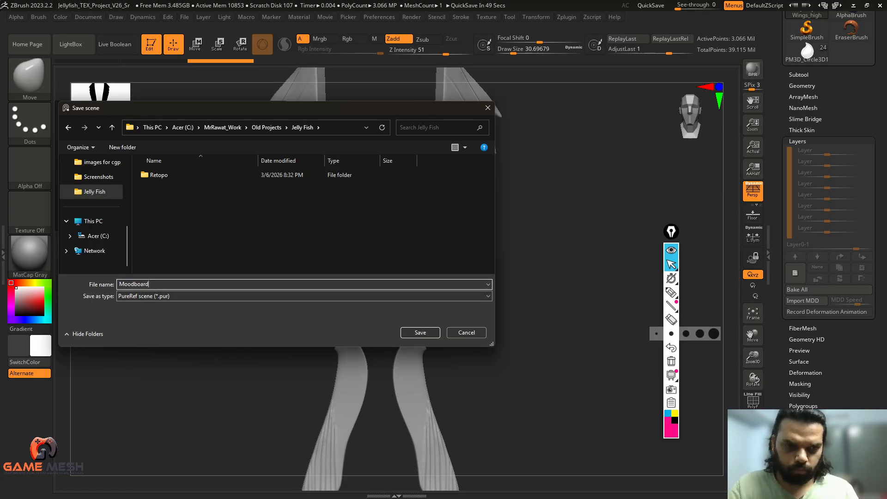
key("Return")
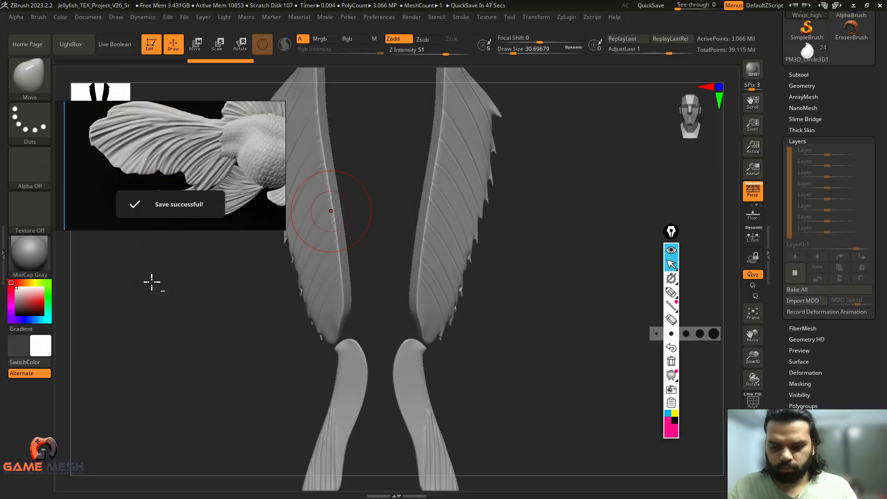
Frame the whole goldfish on the reference board and choose the DamStandard brush for the isolated fins.
scroll(217, 186, "down", 2)
middle_click_drag(215, 174, 181, 172)
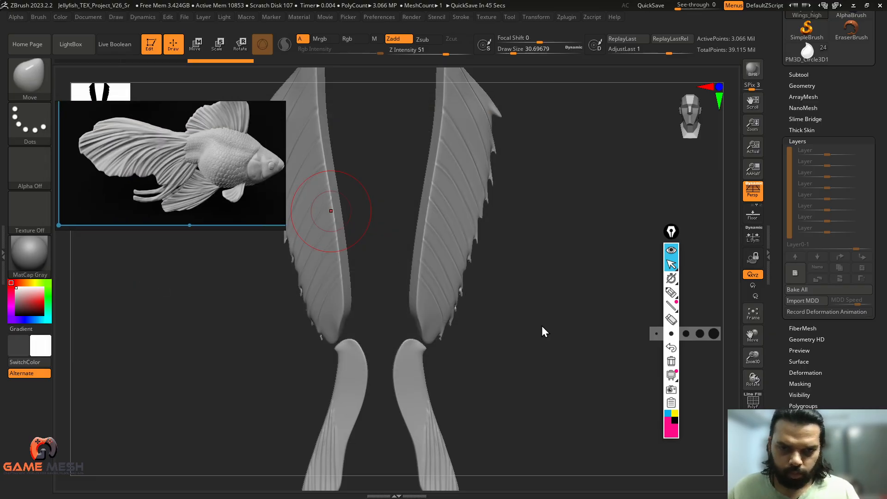
left_click_drag(543, 331, 534, 271)
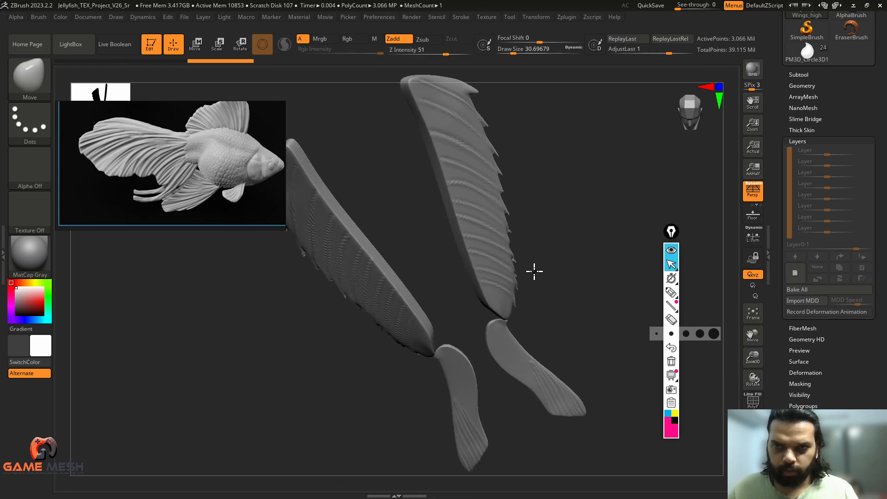
mouse_move(561, 214)
left_mouse_down("alt")
mouse_move(540, 240)
mouse_move(545, 267)
mouse_move(542, 256)
left_mouse_up("alt")
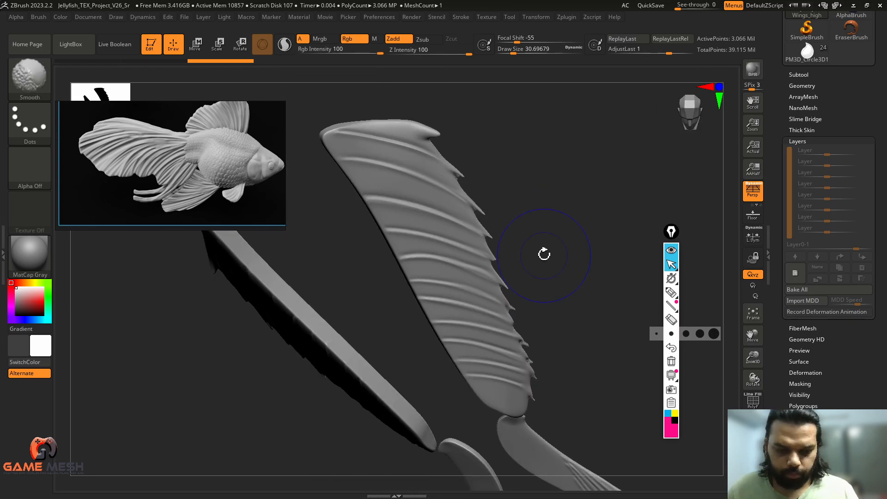
key("b")
key("d")
key("s")
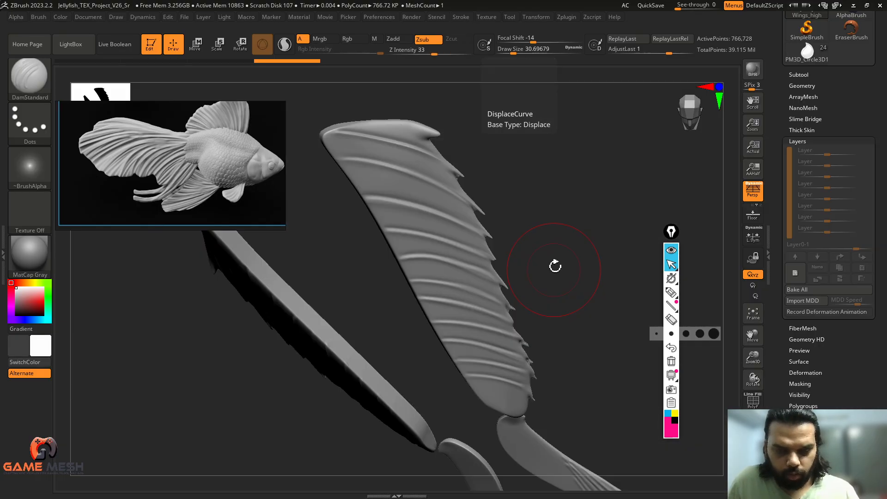
Enlarge the goldfish tail fin on the reference board, then relocate and shrink the board's window so it clears the model.
mouse_move(556, 259)
left_mouse_down()
mouse_move(562, 234)
mouse_move(556, 244)
mouse_move(568, 253)
left_mouse_up()
scroll(137, 171, "up", 4)
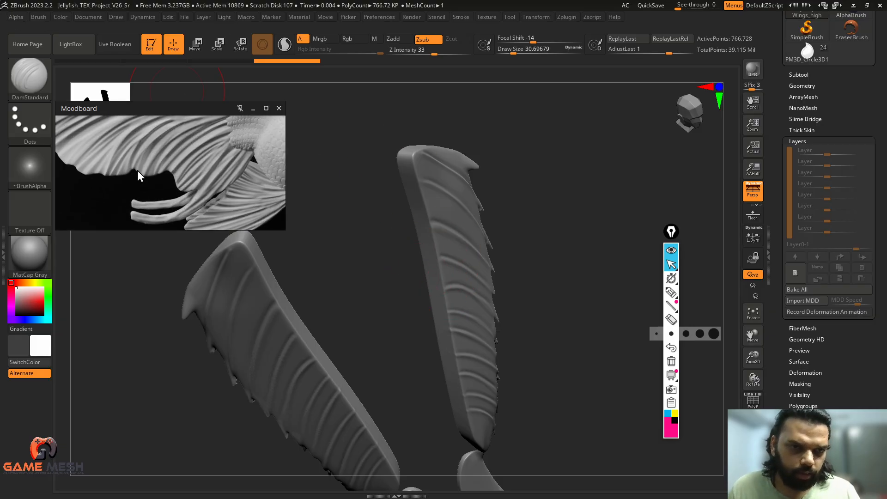
middle_click_drag(134, 157, 160, 199)
right_click_drag(142, 186, 140, 148)
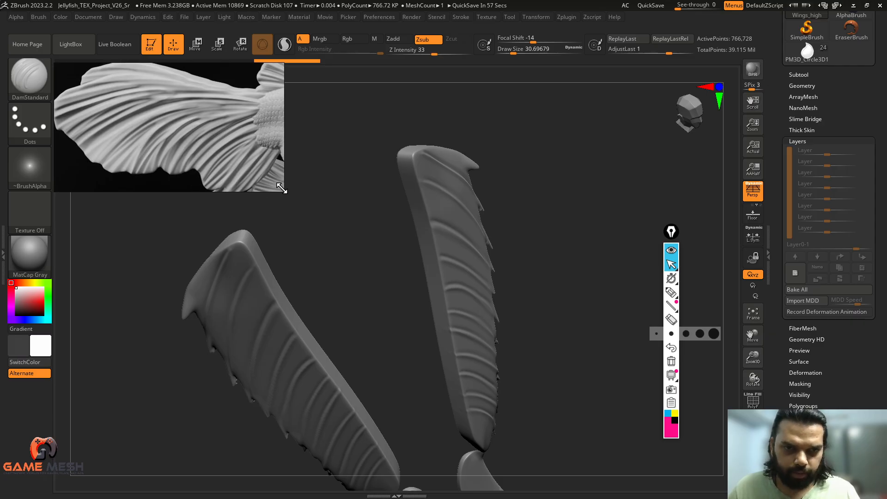
left_click_drag(282, 190, 233, 162)
scroll(151, 118, "down", 2)
middle_click_drag(141, 119, 126, 106)
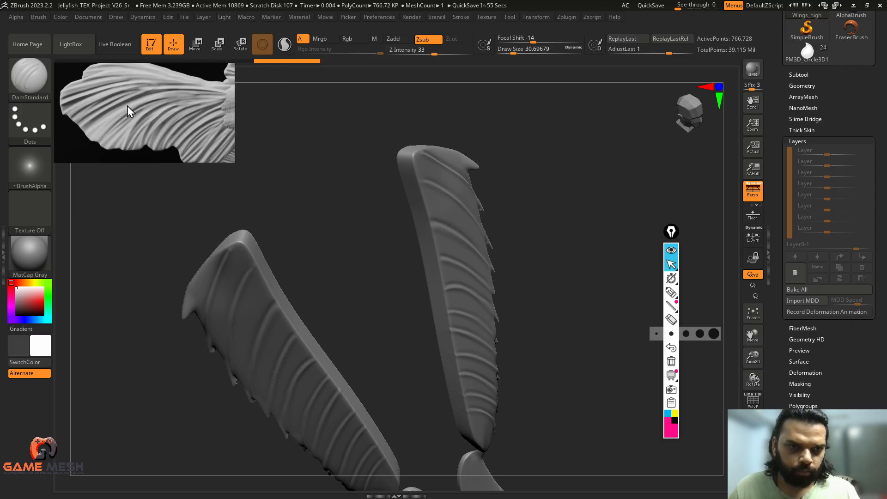
Give the DamStandard brush a draw size of about 18 and Alpha 55, with the large fin's ribbed face in view.
left_click_drag(517, 180, 471, 172)
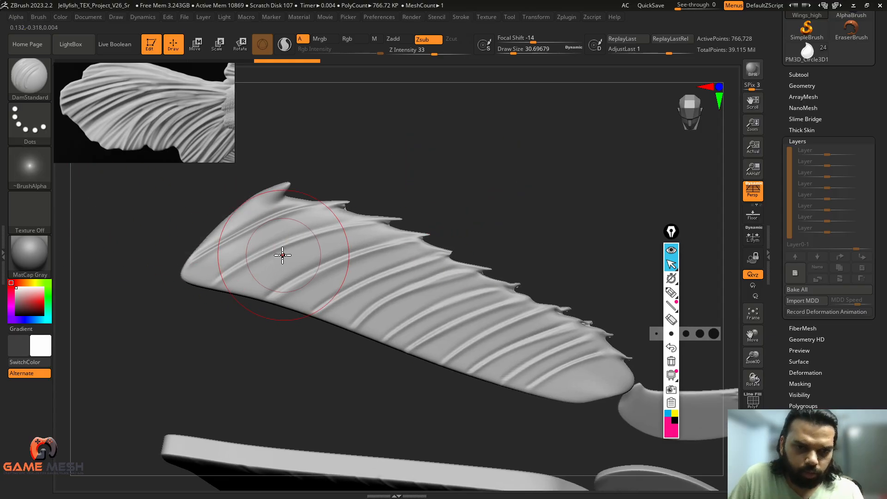
key("s")
left_click_drag(283, 253, 278, 252)
left_click(39, 173)
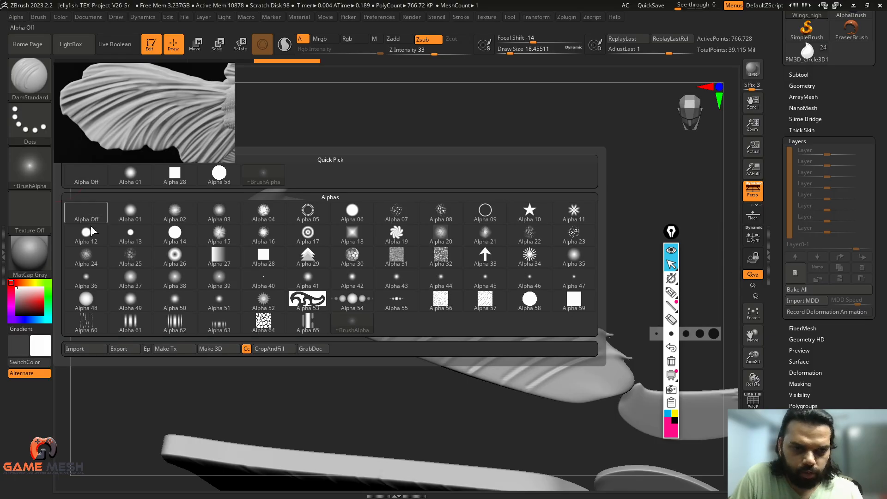
left_click(397, 305)
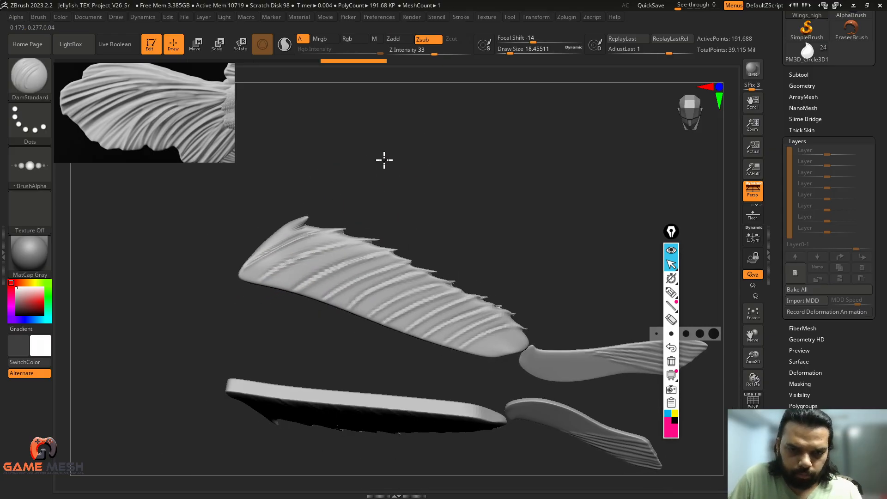
left_click_drag(384, 160, 413, 163)
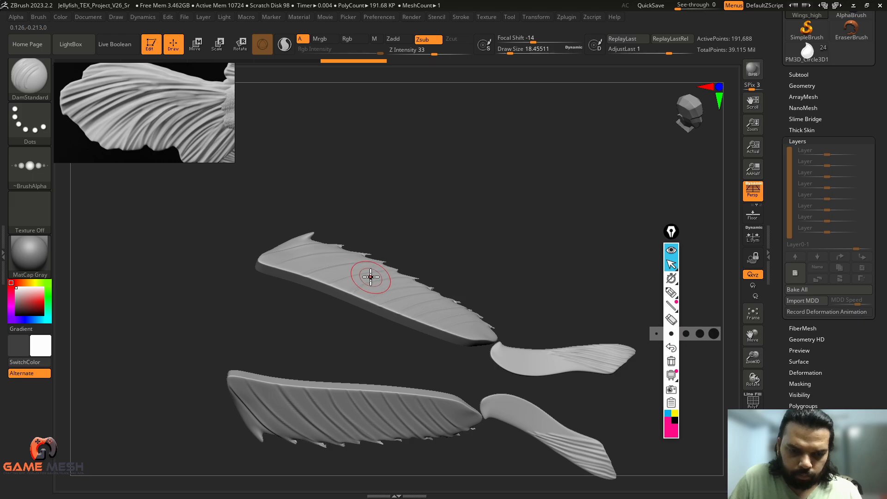
left_click_drag(410, 205, 451, 177)
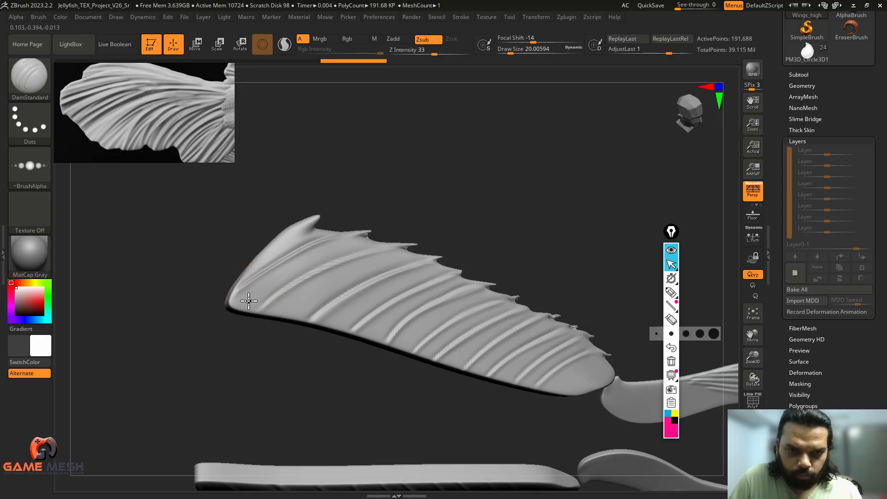
left_click_drag(327, 251, 363, 240)
key("ctrl+z")
key("s")
left_click_drag(303, 270, 307, 271)
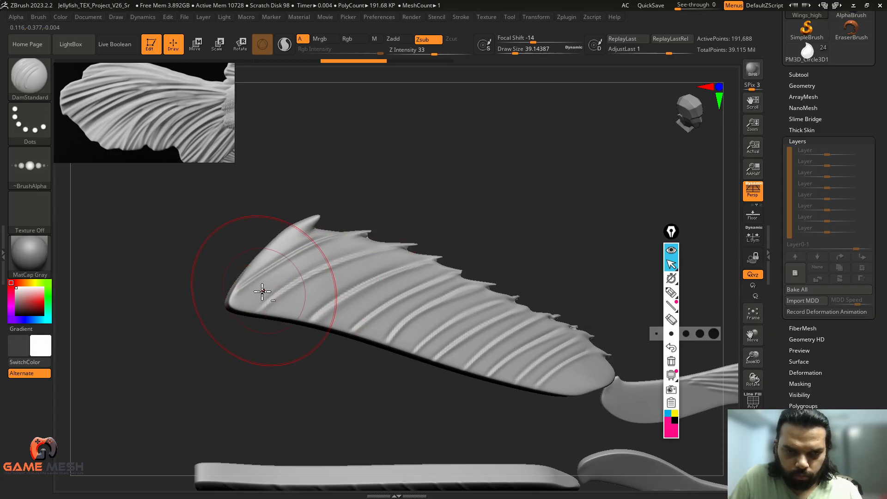
key("ctrl+z")
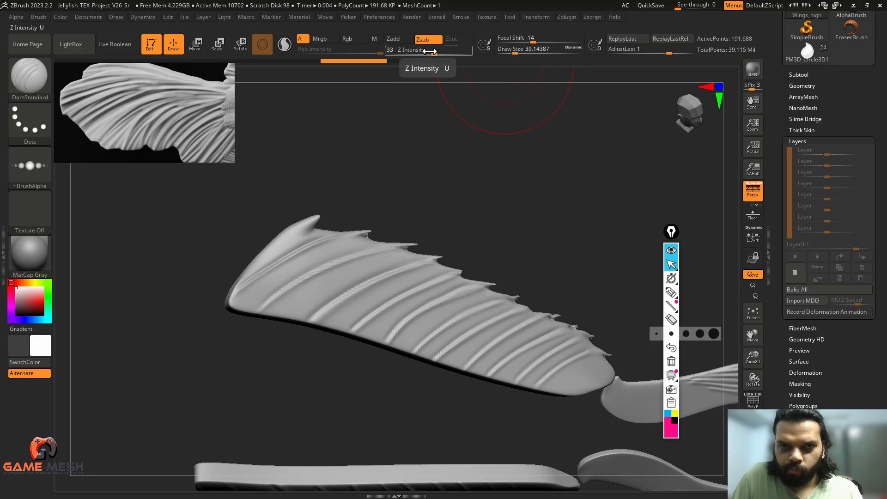
Lower the DamStandard brush to Z Intensity 13 and draw size 28.75, undoing the test groove on the large fin.
left_click_drag(429, 52, 417, 52)
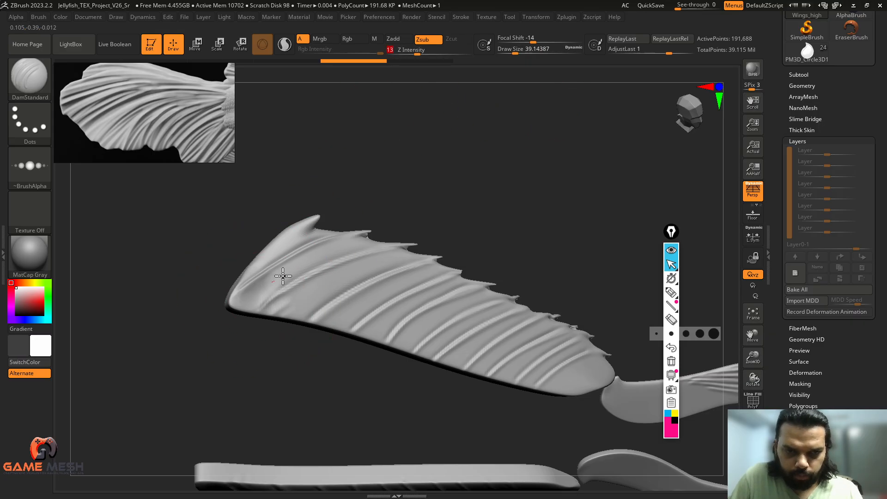
left_click_drag(283, 276, 365, 235)
key("ctrl+z")
key("bracketleft")
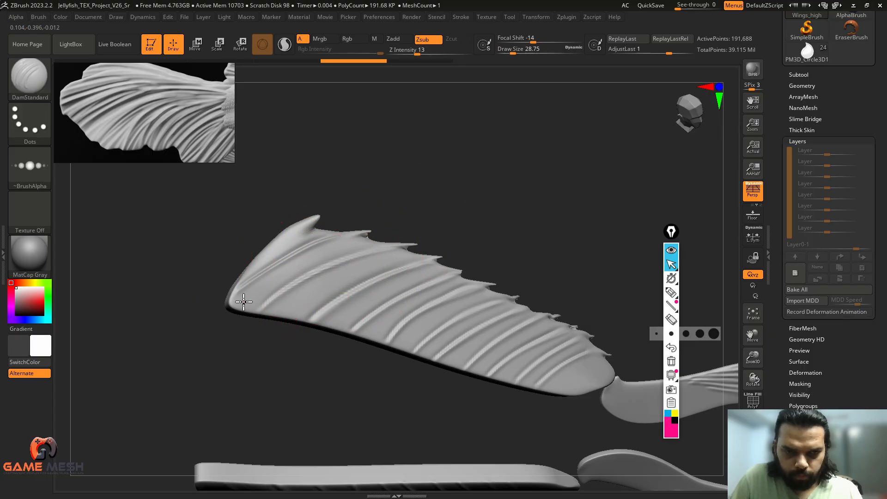
Carve soft grooves between the ribs at the wide end of the large fin with the DamStandard brush.
left_click_drag(244, 302, 400, 232)
mouse_move(279, 318)
left_mouse_down()
mouse_move(375, 262)
mouse_move(444, 245)
left_mouse_up()
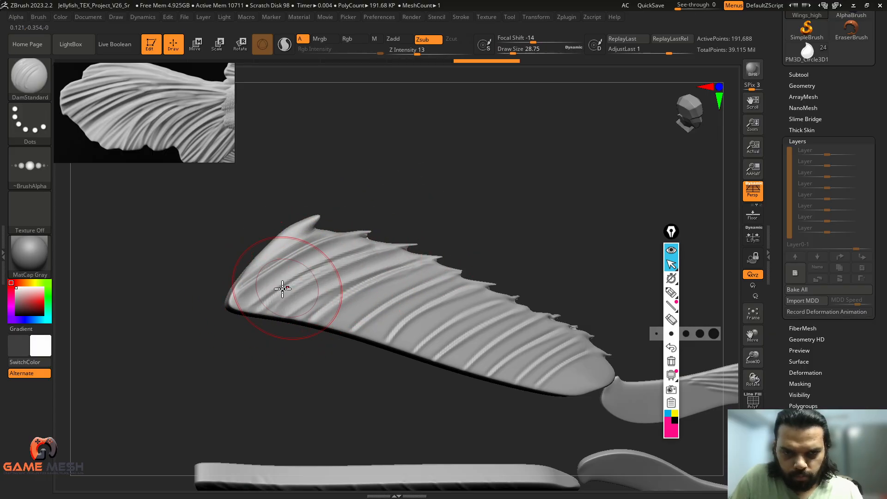
mouse_move(434, 214)
left_mouse_down()
mouse_move(444, 223)
mouse_move(385, 242)
left_mouse_up()
mouse_move(297, 303)
left_mouse_down()
mouse_move(450, 241)
mouse_move(444, 202)
left_mouse_up()
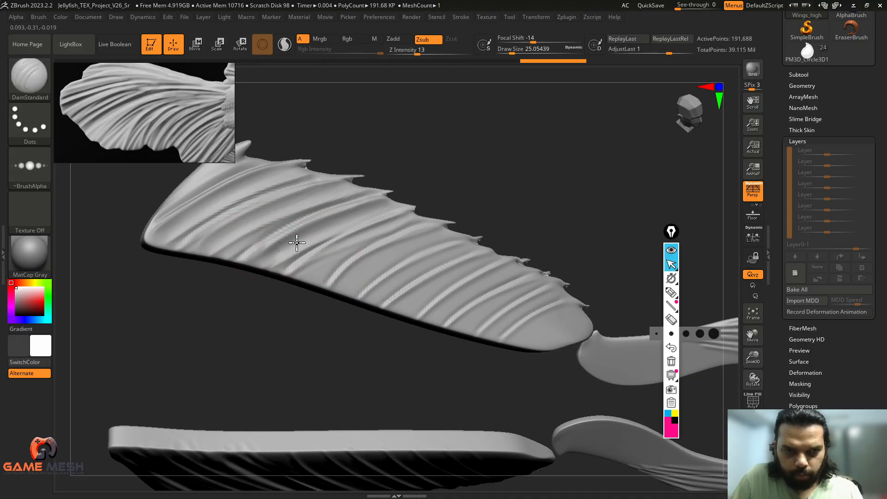
left_click_drag(296, 243, 329, 234)
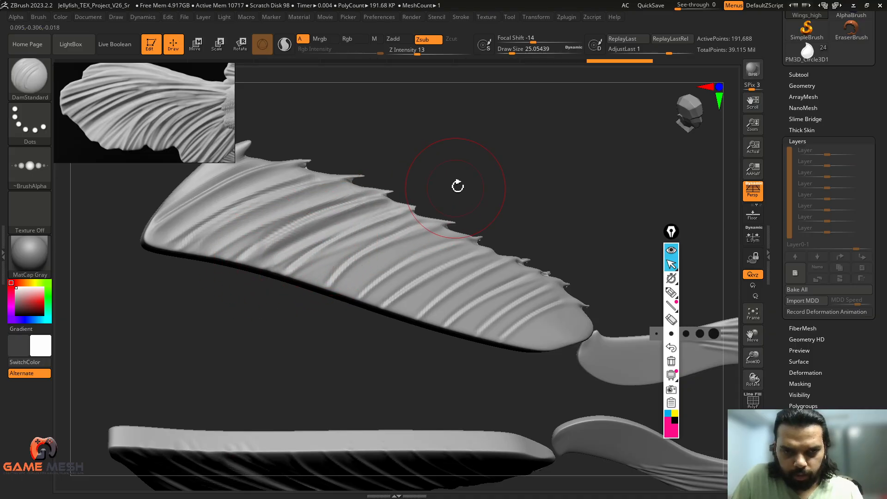
Carve finer grooves between the ribs on the wide half of the large fin with DamStandard at a draw size of about 23.
key("bracketleft")
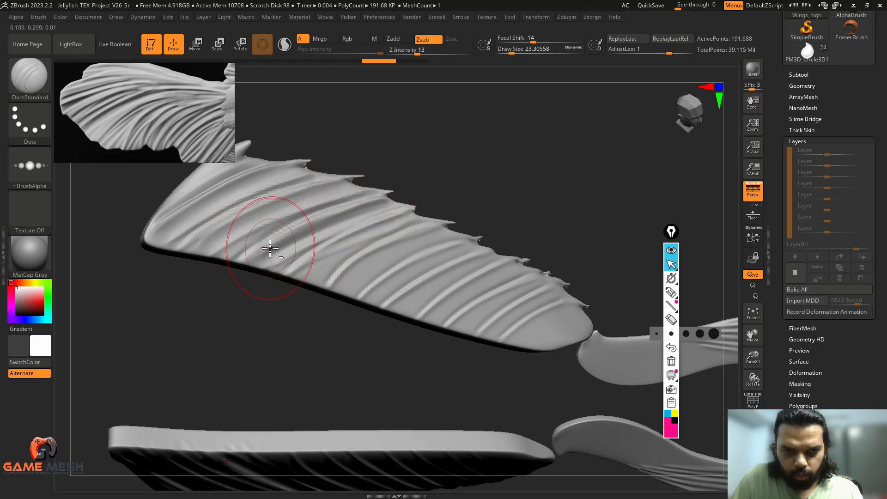
left_click_drag(302, 230, 377, 202)
left_click_drag(248, 267, 292, 237)
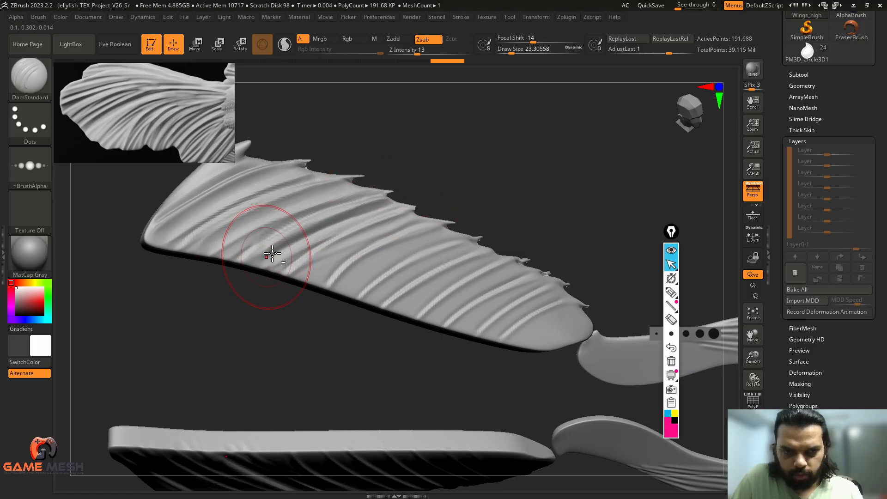
left_click_drag(266, 263, 405, 202)
left_click_drag(449, 181, 503, 177, "alt")
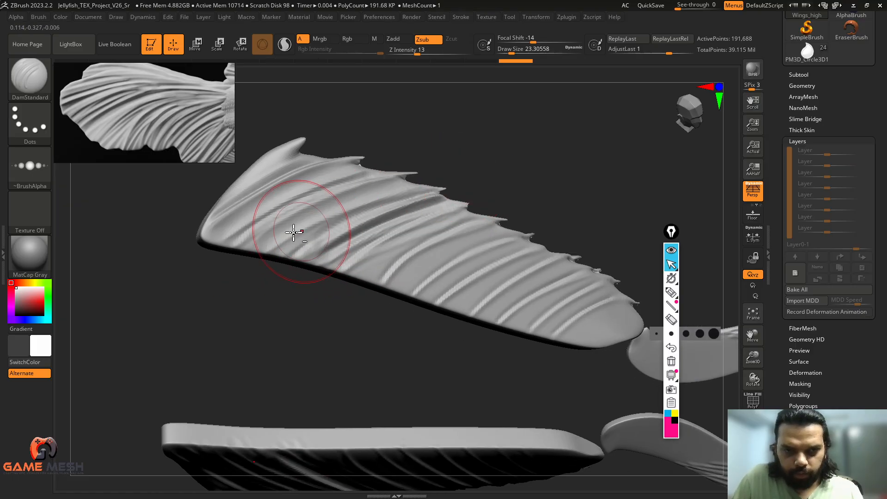
mouse_move(265, 244)
left_mouse_down()
mouse_move(327, 206)
mouse_move(398, 183)
left_mouse_up()
key("ctrl+z")
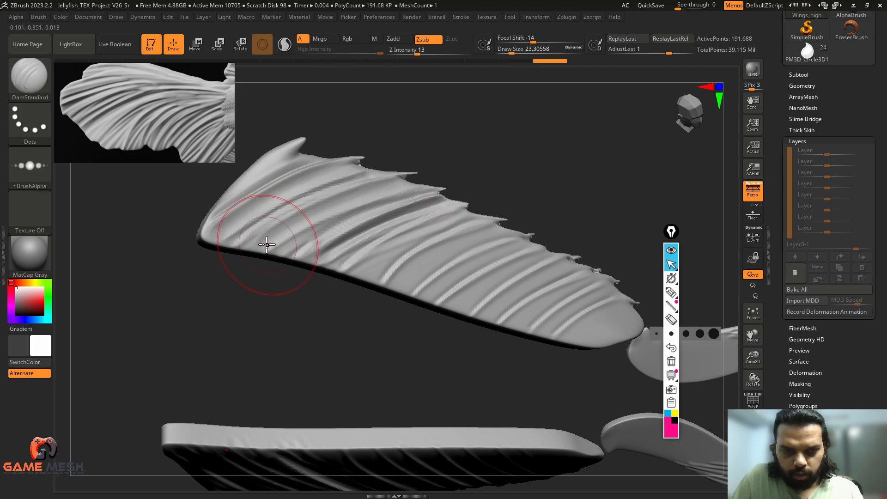
mouse_move(269, 246)
left_mouse_down()
mouse_move(292, 226)
mouse_move(406, 184)
left_mouse_up()
mouse_move(505, 175)
left_mouse_down("alt")
mouse_move(445, 177)
mouse_move(488, 161)
mouse_move(445, 174)
mouse_move(470, 154)
left_mouse_up("alt")
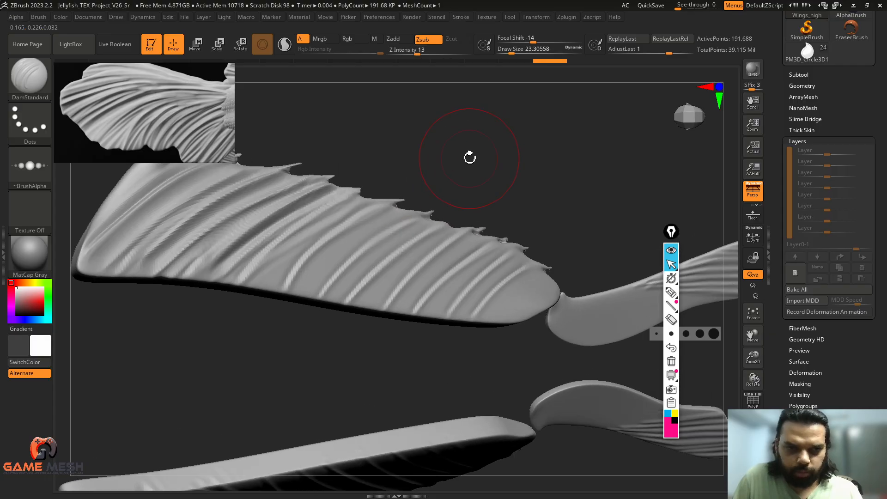
Raise the DamStandard draw size to about 25 and start carving grooves between the ribs in the middle of the large fin.
key("s")
left_click_drag(386, 180, 393, 138)
key("s")
left_click_drag(289, 262, 291, 262)
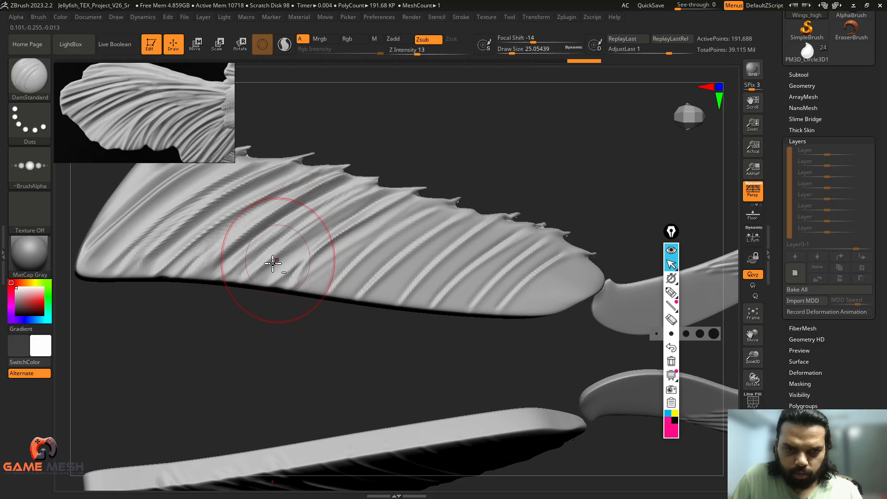
left_click_drag(491, 165, 307, 228)
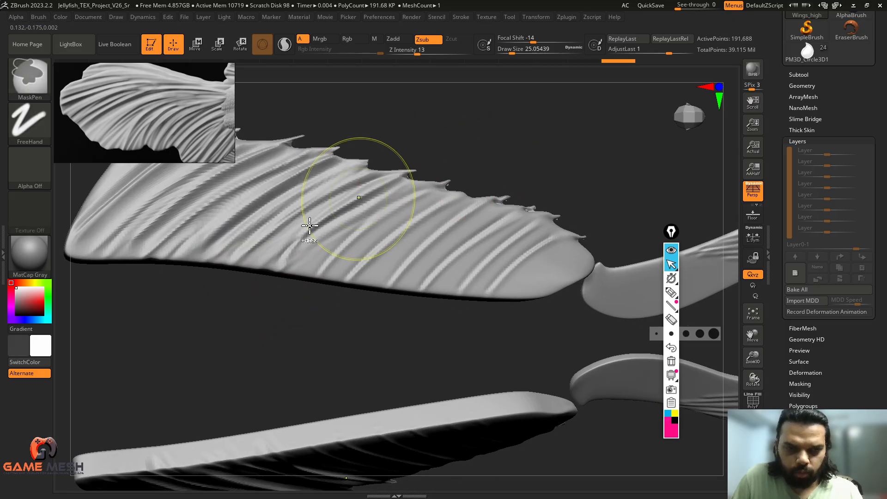
key("s")
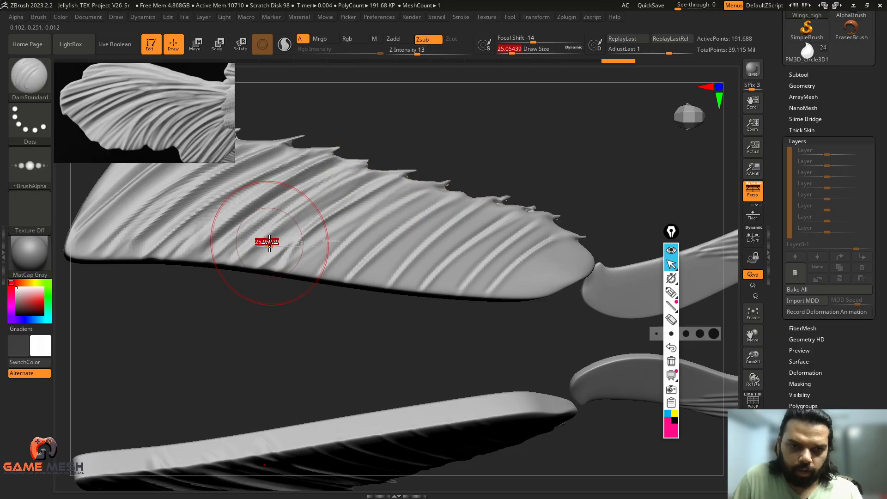
mouse_move(453, 147)
left_mouse_down()
mouse_move(342, 192)
mouse_move(398, 162)
left_mouse_up()
mouse_move(441, 140)
left_mouse_down()
mouse_move(433, 143)
mouse_move(450, 149)
left_mouse_up()
left_click_drag(270, 246, 408, 161)
Carve additional long grooves between the middle ribs of the large fin, undoing one stray stroke.
mouse_move(450, 145)
left_mouse_down()
mouse_move(425, 144)
mouse_move(486, 149)
left_mouse_up()
left_click_drag(261, 246, 412, 159)
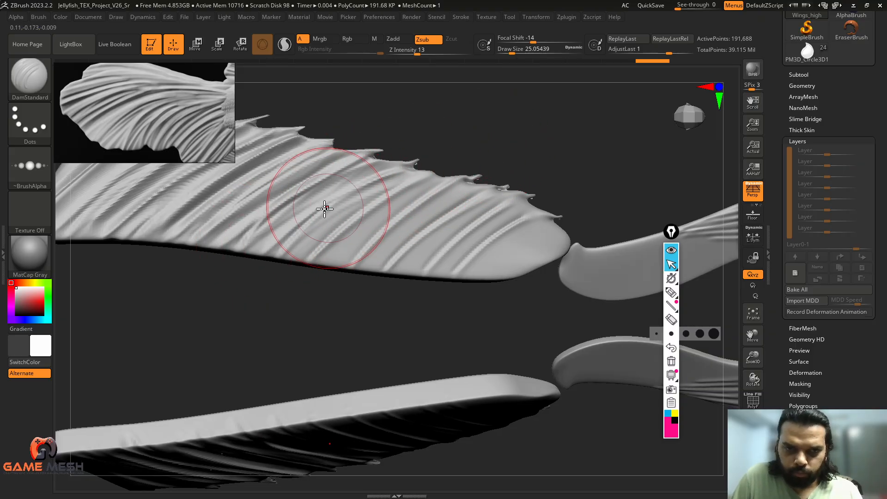
left_click_drag(262, 242, 410, 160)
key("ctrl+z")
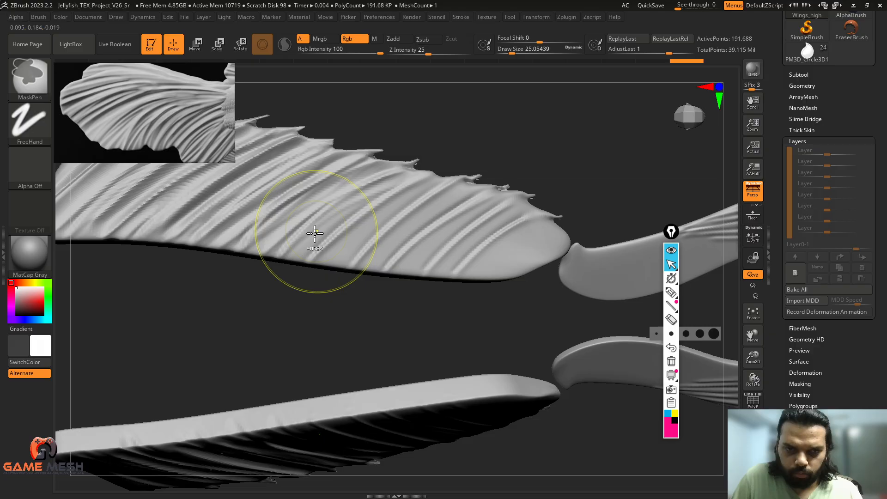
left_click_drag(296, 245, 411, 162)
mouse_move(483, 147)
left_mouse_down()
mouse_move(471, 144)
mouse_move(485, 174)
mouse_move(376, 259)
left_mouse_up()
left_click_drag(446, 235, 475, 219)
left_click_drag(496, 198, 481, 180)
left_click_drag(339, 305, 467, 214)
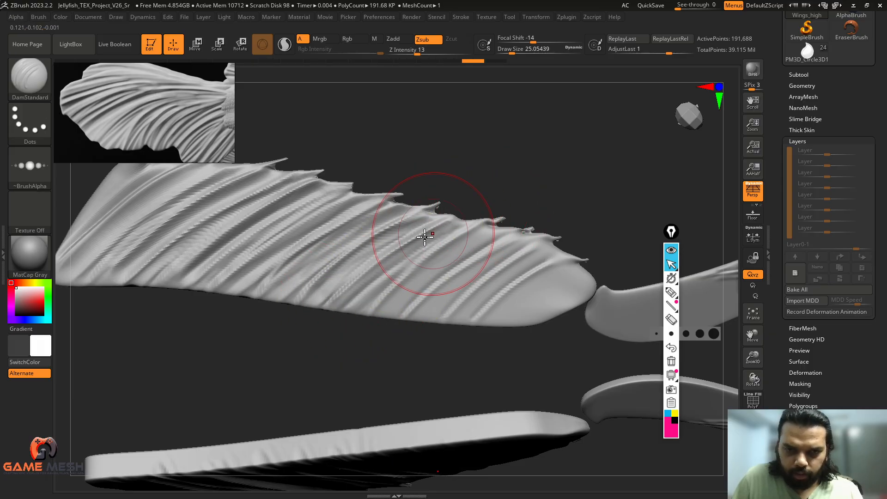
key("ctrl+z")
key("s")
left_click_drag(382, 271, 379, 272)
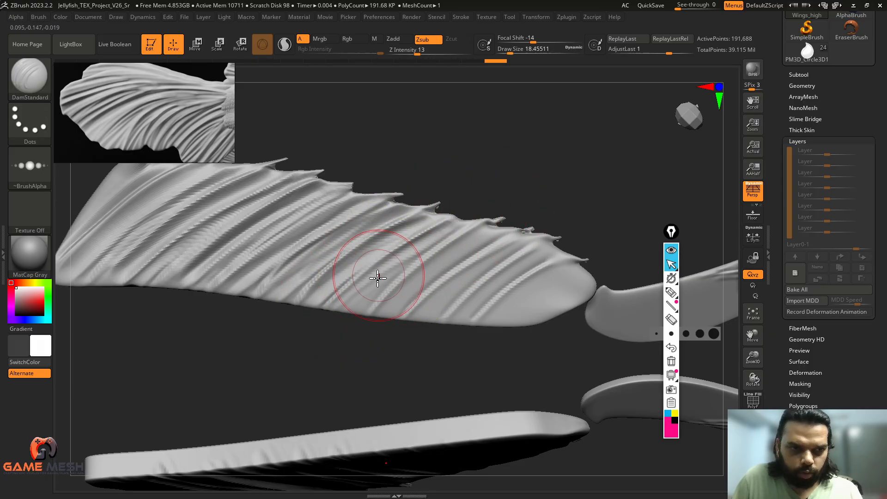
left_click(46, 184)
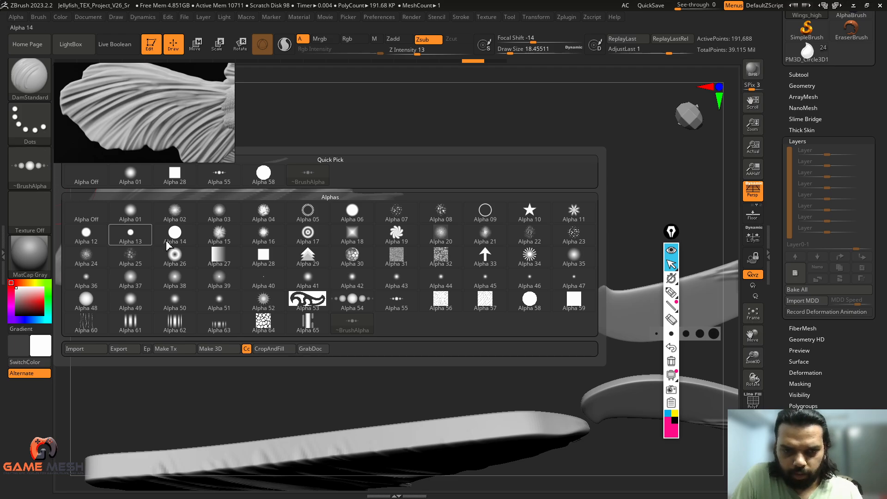
mouse_move(403, 311)
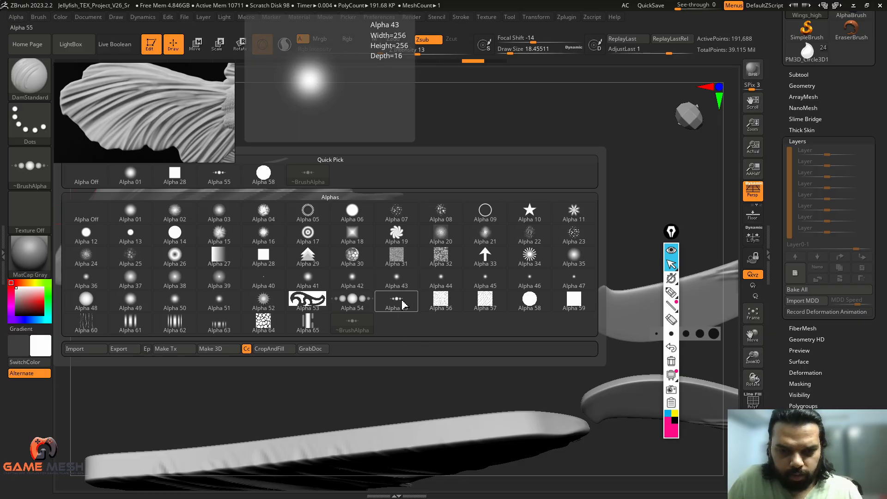
mouse_move(347, 309)
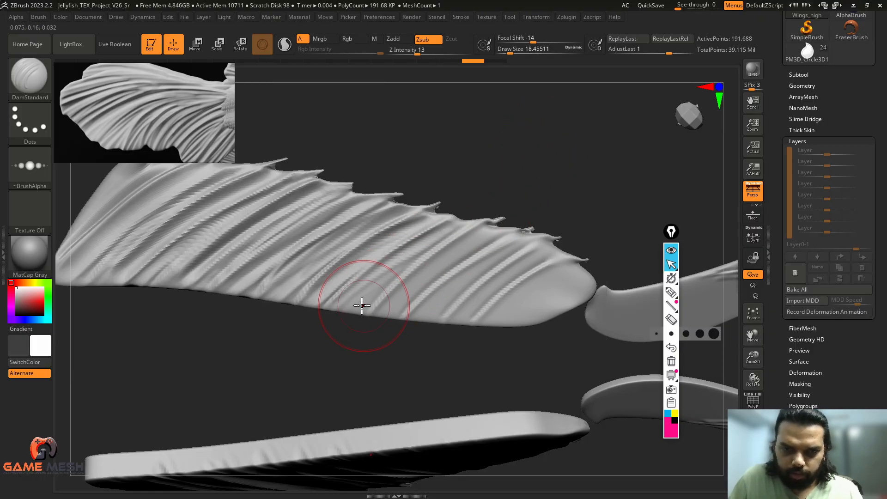
left_click_drag(353, 306, 496, 215)
key("ctrl+z")
left_click_drag(355, 306, 497, 220)
key("ctrl+z")
key("bracketright")
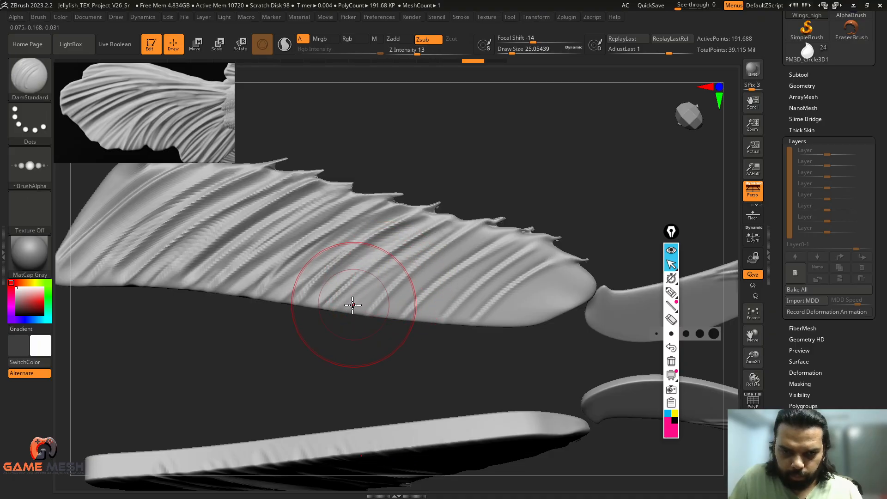
left_click_drag(352, 304, 508, 216)
key("ctrl+z")
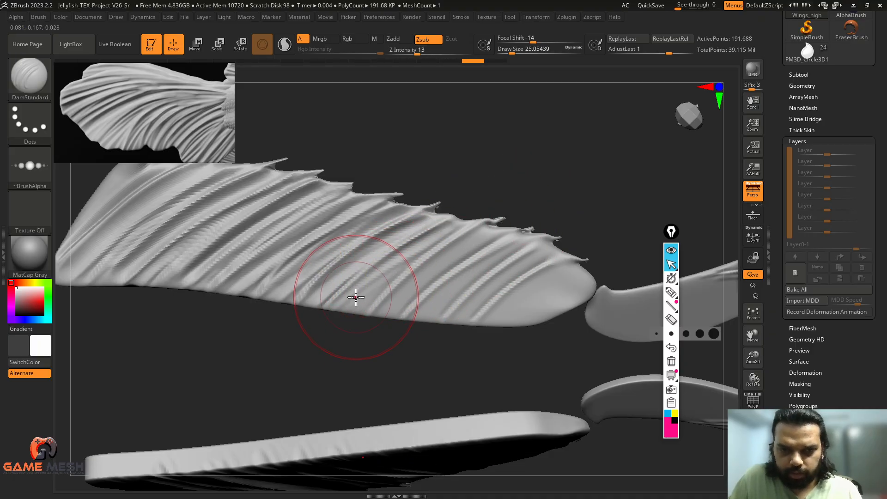
Carve grooves between the ribs toward the narrow rounded end of the large fin, reducing the draw size to about 22 for the tip.
left_click_drag(353, 305, 483, 217)
left_click_drag(395, 317, 516, 225)
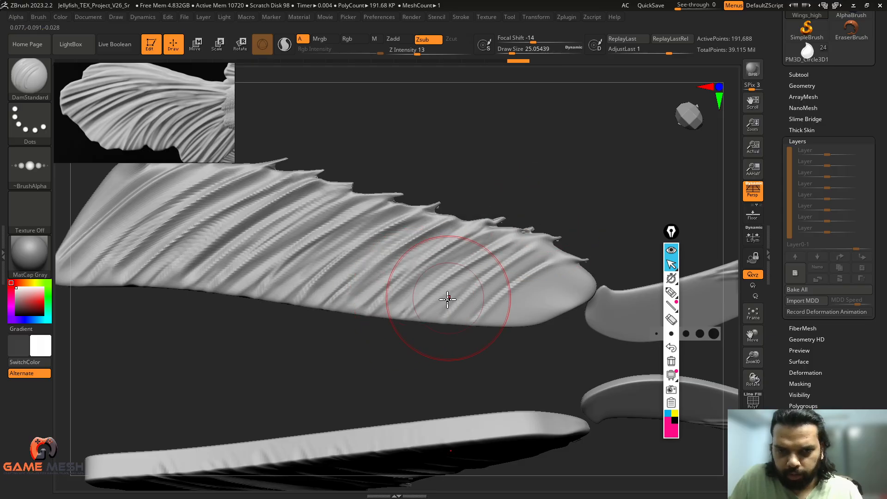
left_click_drag(436, 319, 548, 236)
mouse_move(484, 311)
left_mouse_down()
mouse_move(582, 255)
mouse_move(511, 311)
mouse_move(581, 269)
left_mouse_up()
left_click_drag(530, 312, 586, 280)
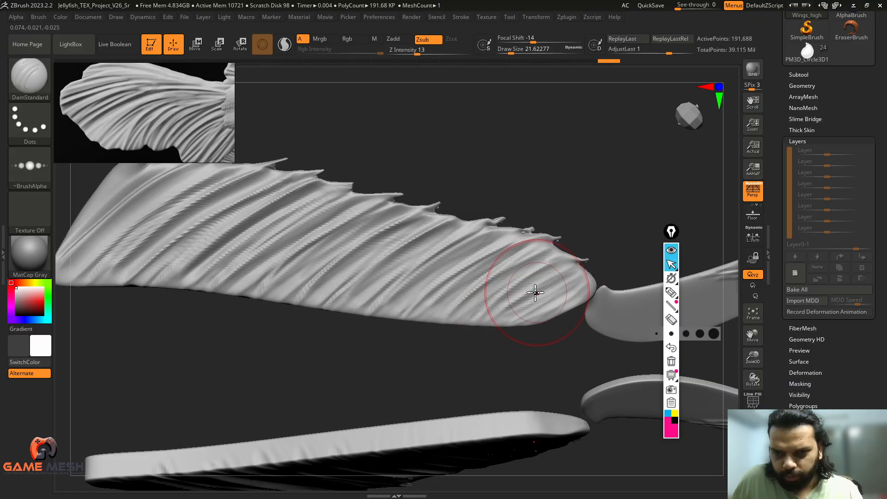
left_click_drag(516, 314, 584, 287)
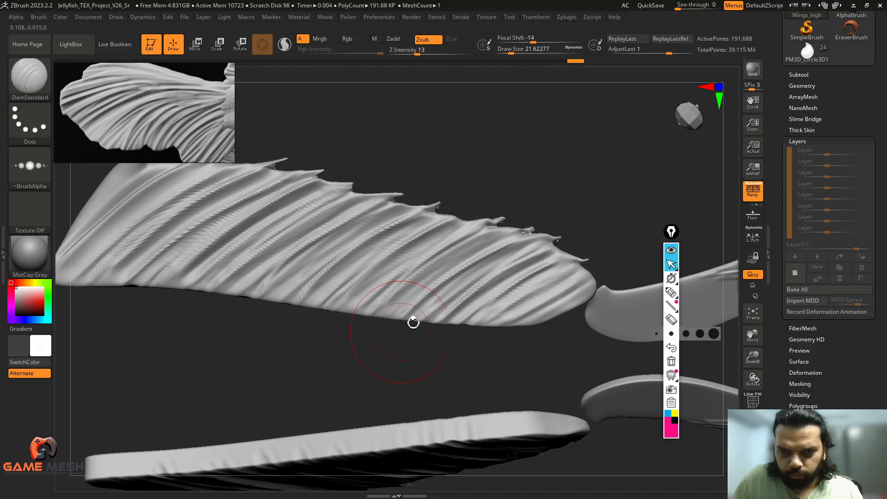
Deepen the mid-fin grooves with DamStandard strokes running from the spiked edge down to the smooth edge.
key("ctrl+z")
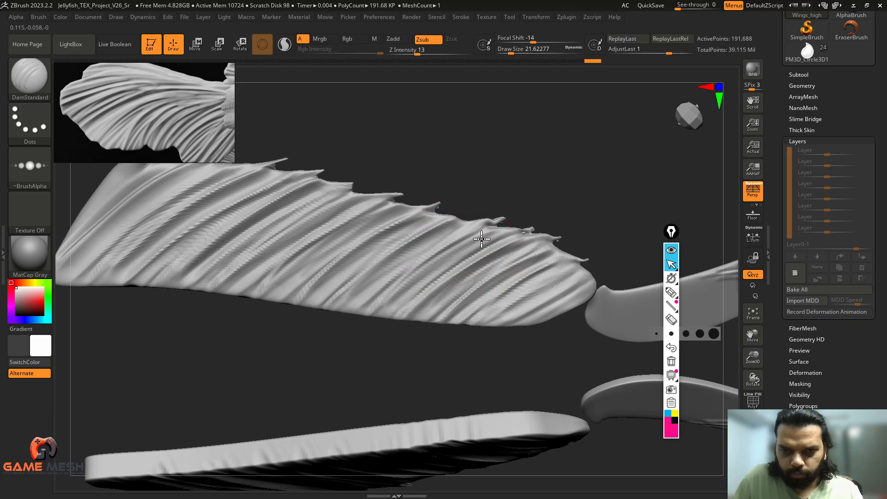
key("ctrl+shift+z")
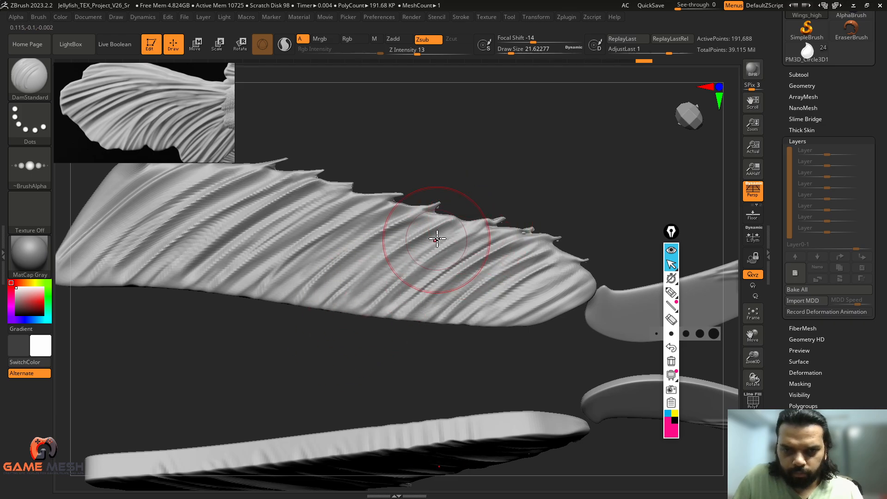
left_click_drag(437, 239, 356, 286)
left_click_drag(416, 236, 283, 299)
left_click_drag(464, 176, 527, 193, "alt")
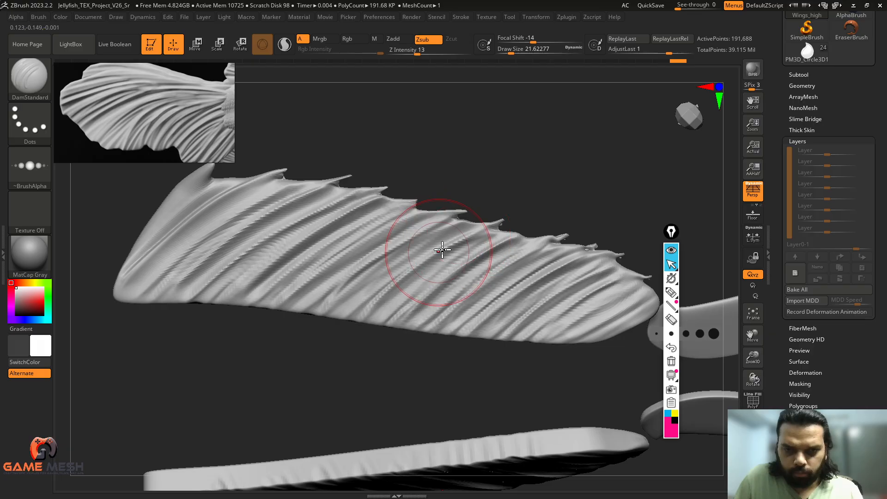
left_click_drag(405, 272, 360, 313)
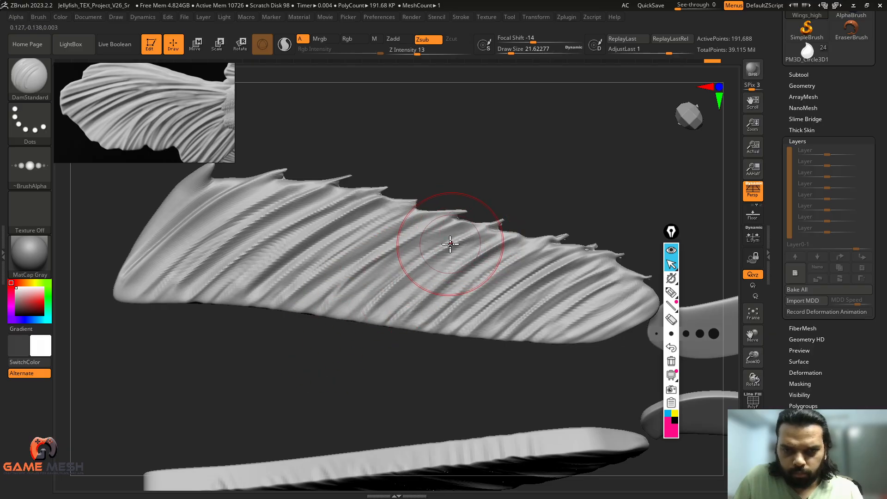
left_click_drag(452, 234, 331, 317)
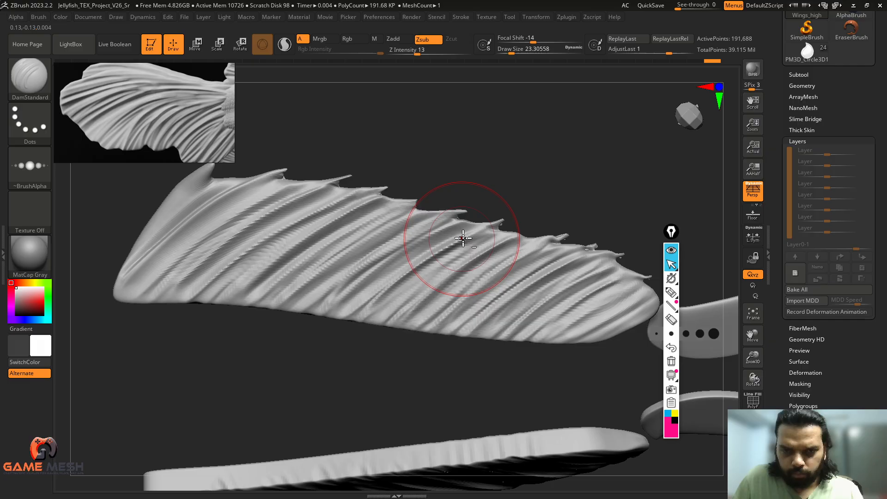
Check the grooved fins on the full character, then isolate them again with the back face of the fin in view.
mouse_move(428, 203)
left_mouse_down("alt")
mouse_move(475, 219)
mouse_move(461, 180)
mouse_move(556, 157)
mouse_move(561, 199)
mouse_move(542, 214)
mouse_move(552, 259)
mouse_move(546, 295)
mouse_move(695, 395)
left_mouse_up("alt")
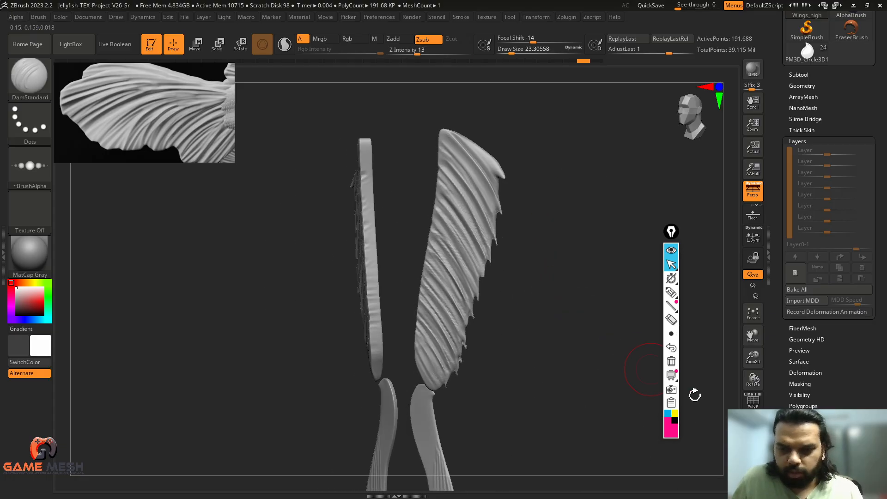
left_click(751, 439)
left_click_drag(568, 384, 528, 412)
left_click(751, 439)
left_click_drag(474, 408, 409, 396)
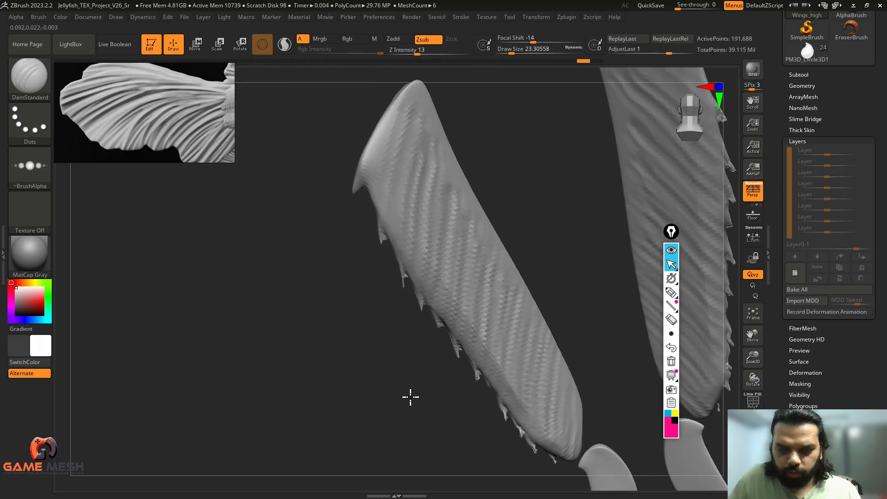
Carve lengthwise grooves between the ribs on the wide end of the fin's back face at a draw size of about 23.
left_click_drag(477, 129, 421, 132)
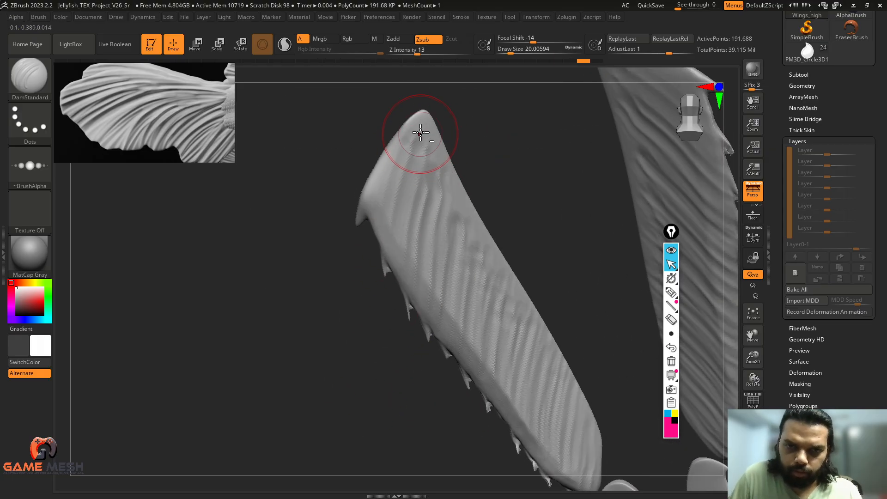
left_click_drag(468, 147, 418, 183)
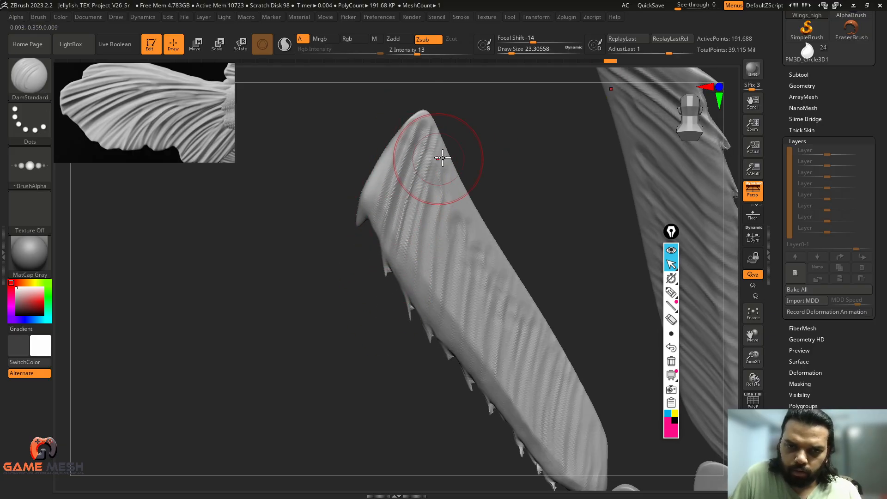
left_click_drag(446, 162, 431, 276)
mouse_move(493, 171)
left_mouse_down()
mouse_move(479, 172)
mouse_move(491, 158)
mouse_move(483, 159)
mouse_move(410, 342)
mouse_move(477, 165)
mouse_move(471, 160)
mouse_move(417, 349)
mouse_move(479, 163)
left_mouse_up()
left_click_drag(418, 181, 423, 337)
mouse_move(481, 179)
left_mouse_down()
mouse_move(466, 165)
mouse_move(434, 344)
left_mouse_up()
left_click_drag(440, 179, 451, 336)
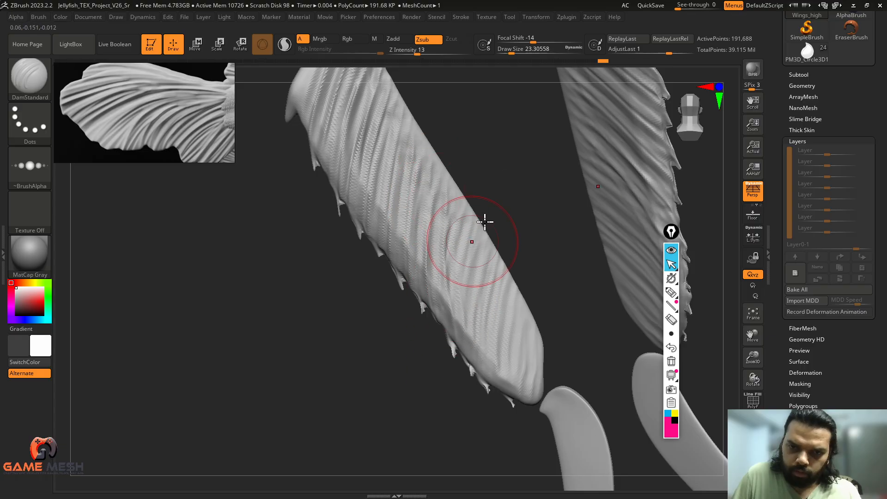
Continue the grooves across the middle and down to the narrow end of the fin's back face with DamStandard.
left_click_drag(494, 210, 471, 173, "alt")
key("ctrl+z")
left_click_drag(414, 153, 414, 267)
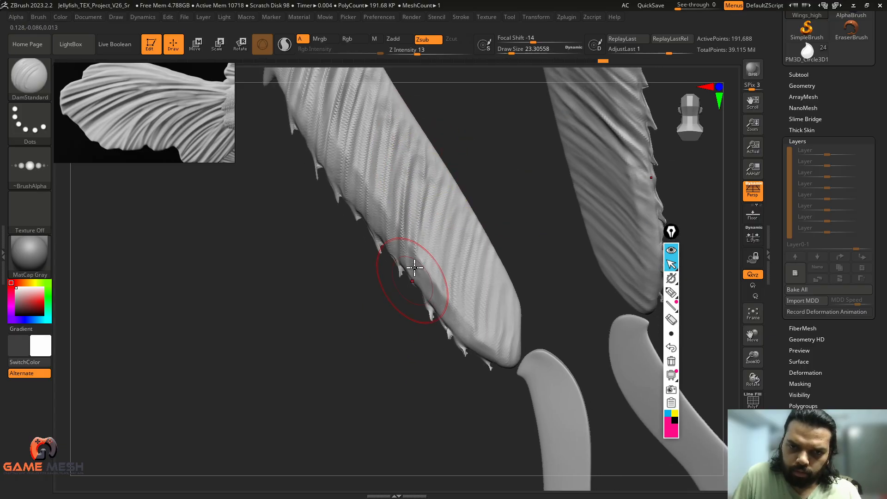
left_click_drag(433, 170, 433, 294)
left_click_drag(450, 188, 450, 311)
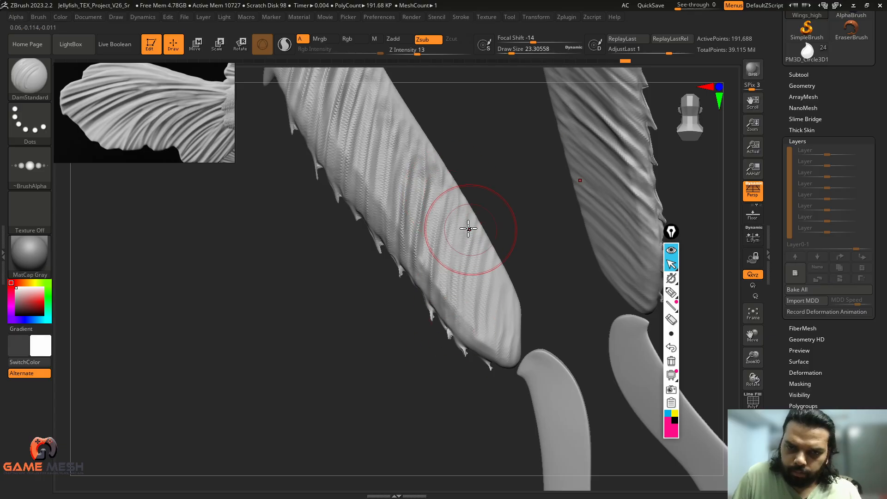
left_click_drag(460, 261, 463, 323)
left_click_drag(473, 240, 485, 343)
left_click_drag(528, 246, 488, 233, "alt")
left_click_drag(456, 267, 464, 303)
Add a second pass of grooves over the wide half of the fin's back face, keeping the draw size at about 23.
left_click_drag(457, 379, 475, 258)
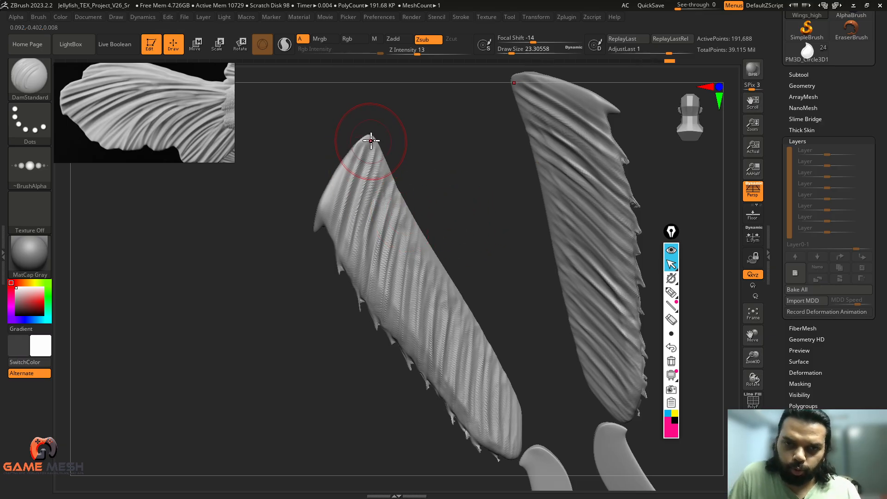
left_click_drag(373, 151, 364, 231)
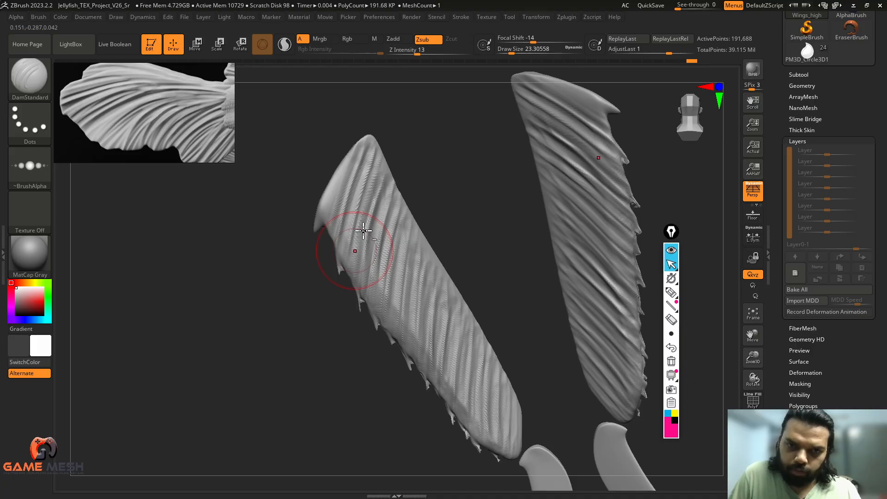
left_click_drag(430, 162, 439, 164)
left_click_drag(378, 180, 356, 286)
mouse_move(435, 173)
left_mouse_down()
mouse_move(421, 174)
mouse_move(388, 314)
left_mouse_up()
left_click_drag(408, 218, 426, 344)
Increase the draw size to 28.75 and recarve broader grooves through the middle of the fin's back face, undoing the first attempts.
left_click_drag(466, 233, 442, 180, "alt")
key("ctrl+z")
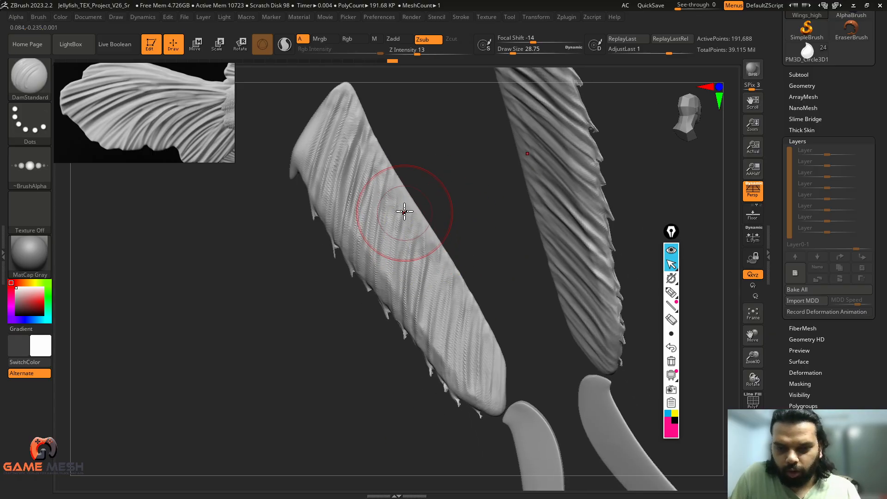
left_click_drag(402, 204, 391, 303)
key("ctrl+z")
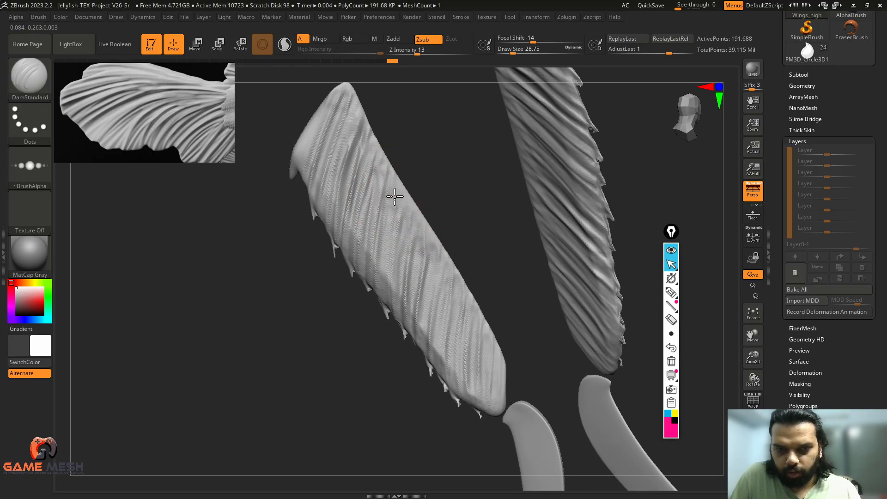
left_click_drag(394, 194, 383, 342)
left_click_drag(417, 220, 407, 369)
left_click_drag(433, 266, 423, 371)
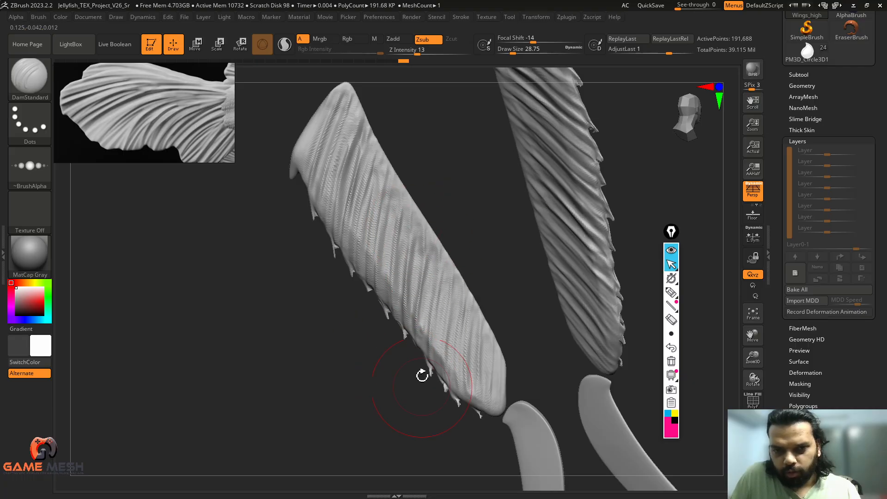
Carve the remaining grooves at the narrow end of the fin's back face and show the full character again.
left_click_drag(451, 296, 454, 364)
left_click_drag(491, 272, 480, 254, "alt")
left_click_drag(461, 280, 459, 358)
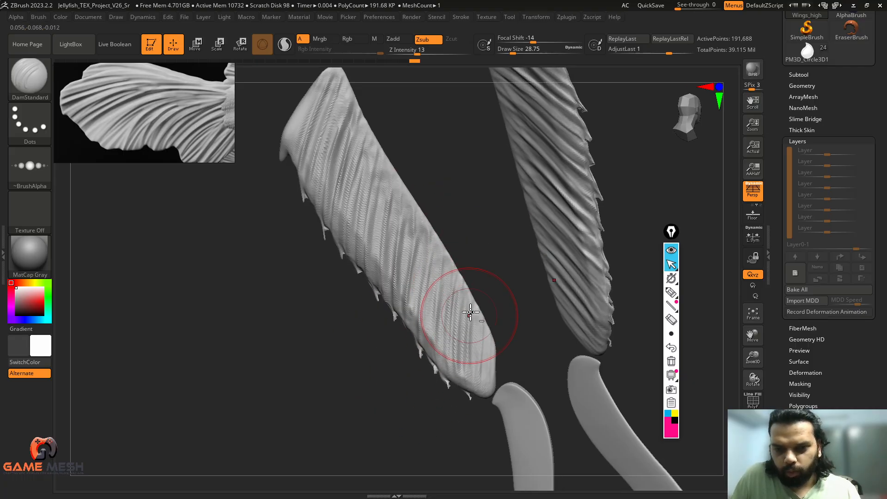
left_click_drag(470, 312, 470, 349)
key("ctrl+z")
left_click_drag(473, 309, 473, 370)
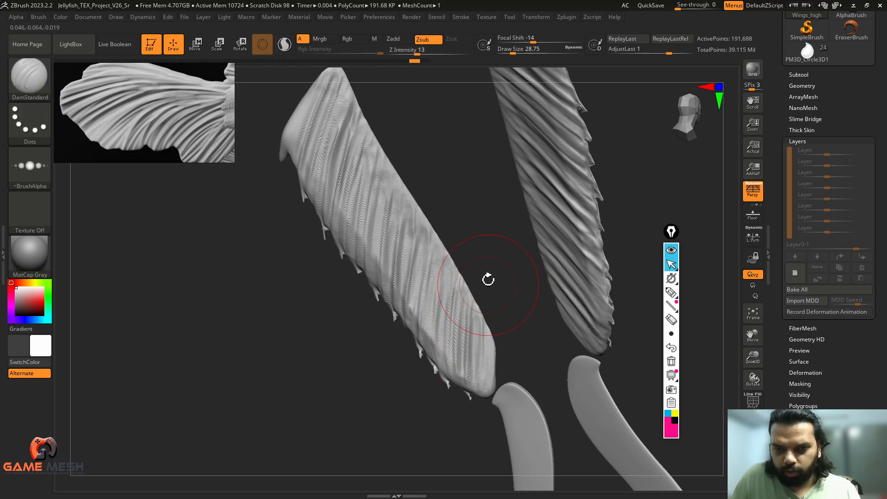
mouse_move(490, 266)
left_mouse_down()
mouse_move(580, 217)
mouse_move(572, 317)
mouse_move(553, 356)
mouse_move(539, 359)
mouse_move(573, 387)
mouse_move(544, 351)
mouse_move(485, 362)
mouse_move(422, 392)
left_mouse_up()
left_click(753, 463)
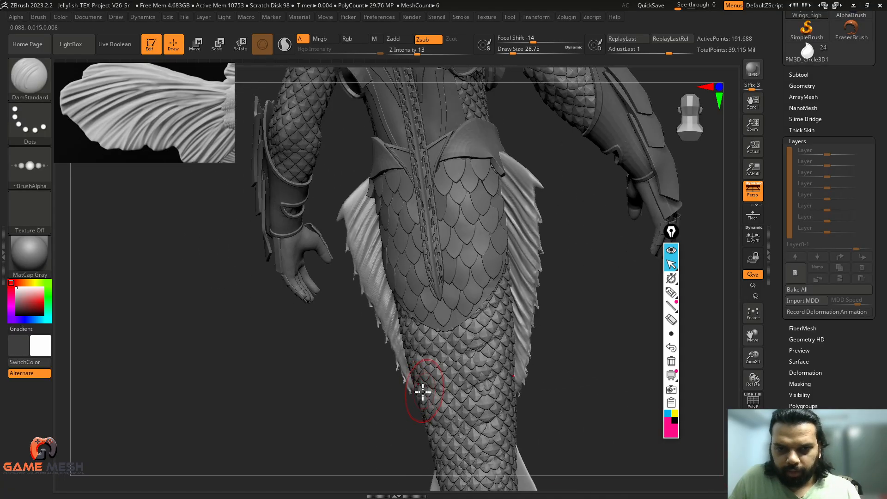
Switch to the Move brush, reduce the draw size to about 20 and adjust the outer edge of the hip fin.
left_click_drag(361, 397, 370, 398)
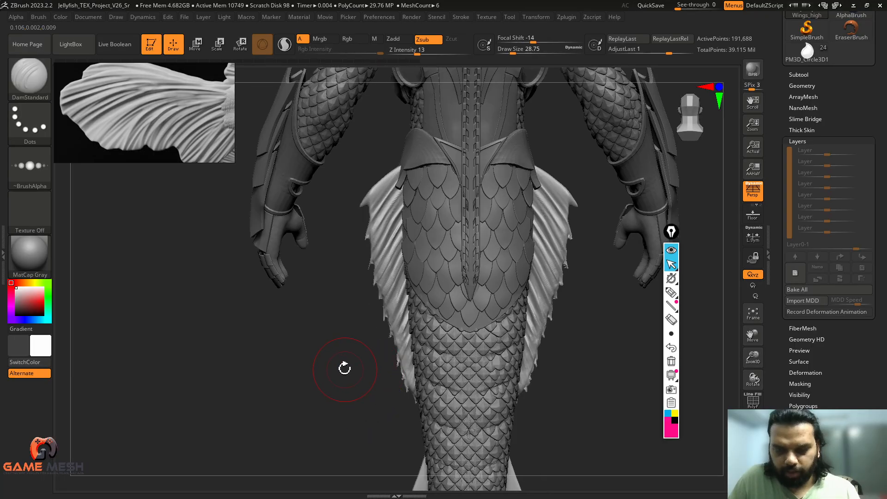
left_click_drag(345, 368, 331, 340)
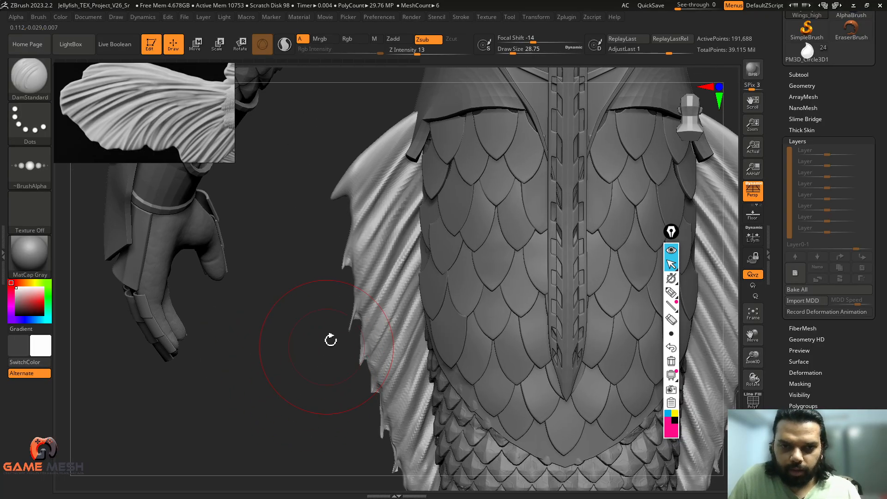
key("b")
key("m")
key("v")
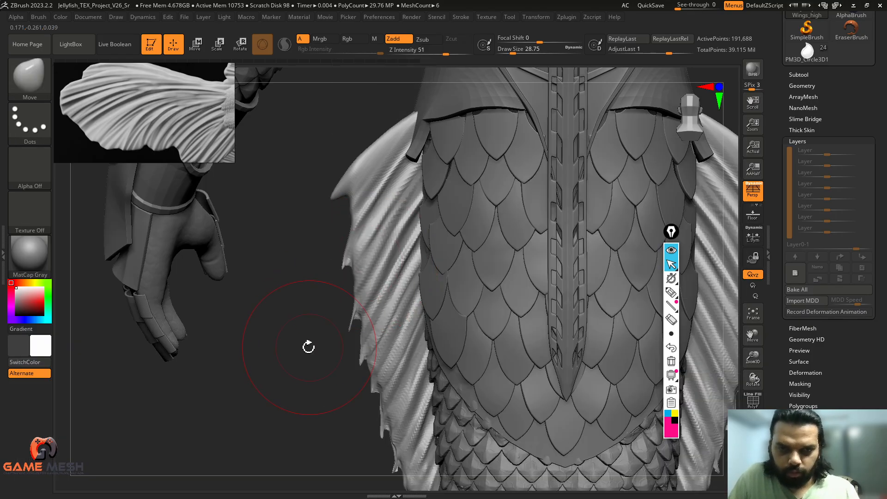
key("s")
left_click_drag(371, 267, 366, 267)
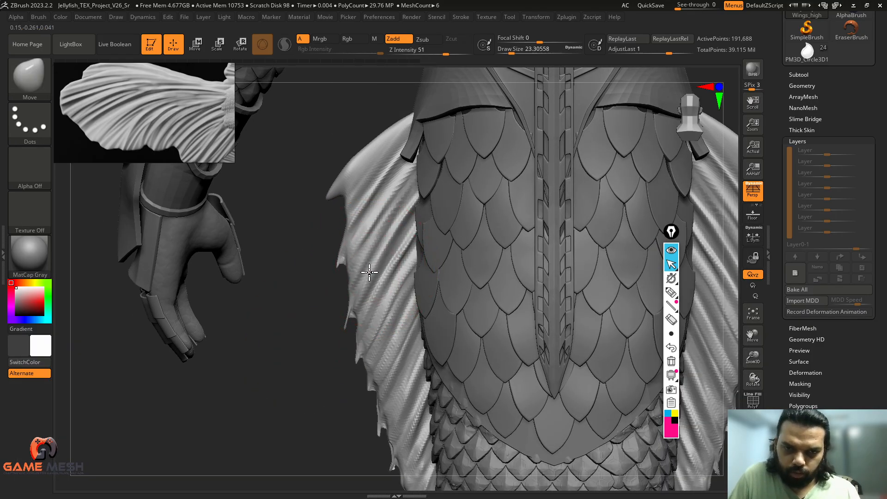
key("bracketleft")
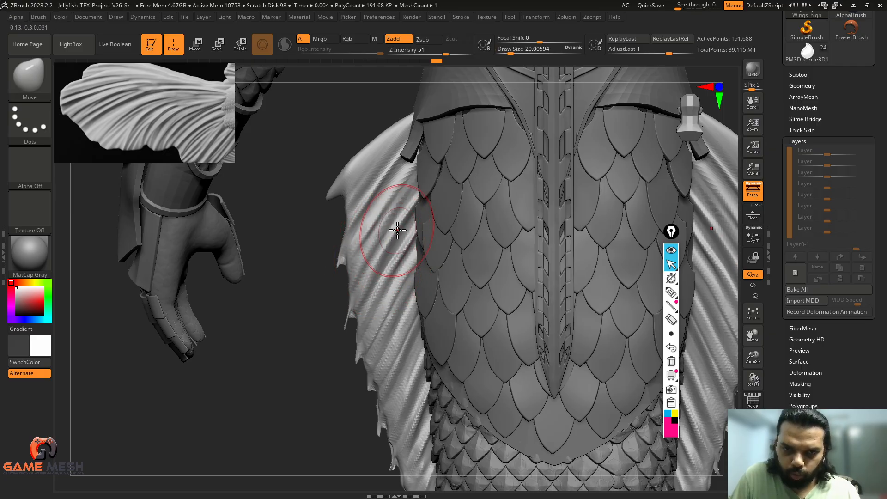
Refine the hip fin's jagged outline with the Move brush at draw sizes of about 21.6 and 18.5.
key("s")
left_click_drag(370, 216, 383, 209)
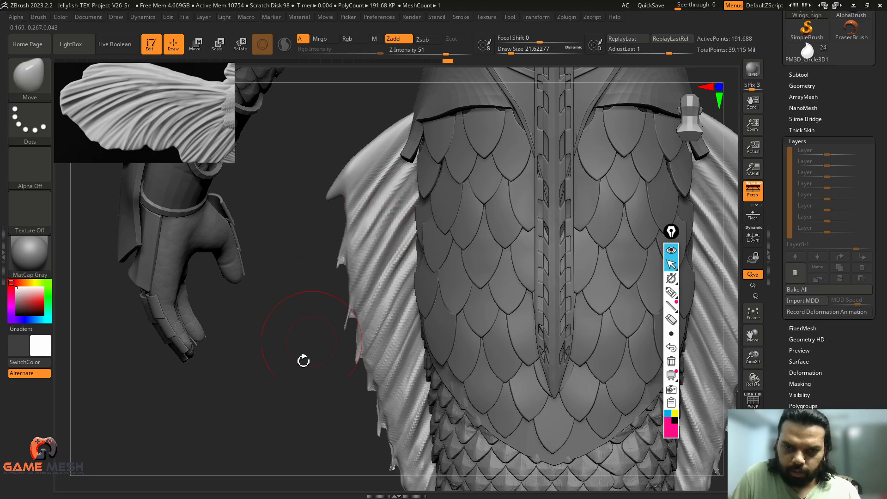
mouse_move(277, 379)
left_mouse_down("alt")
mouse_move(297, 381)
mouse_move(299, 361)
mouse_move(332, 386)
left_mouse_up("alt")
key("s")
left_click_drag(367, 319, 376, 308)
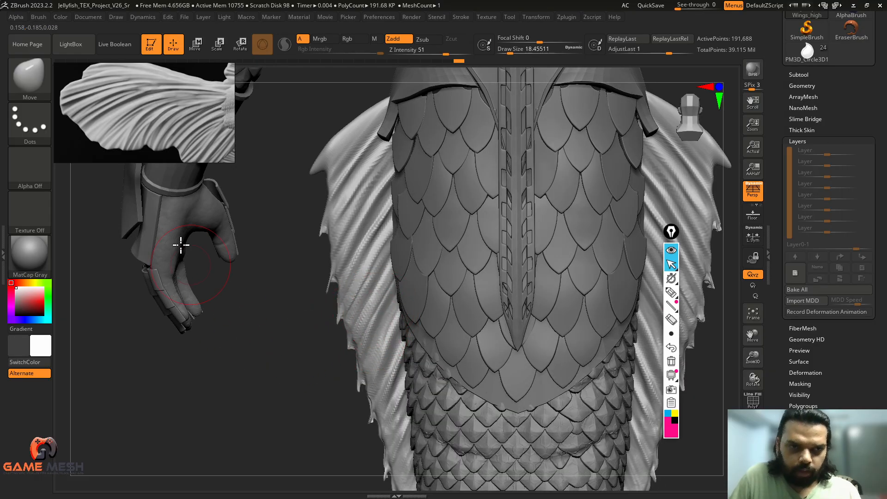
Trace the groove directions in pink over the fin reference image and the model's hip fin, and clear all annotations.
left_click_drag(145, 125, 154, 121)
left_click(671, 294)
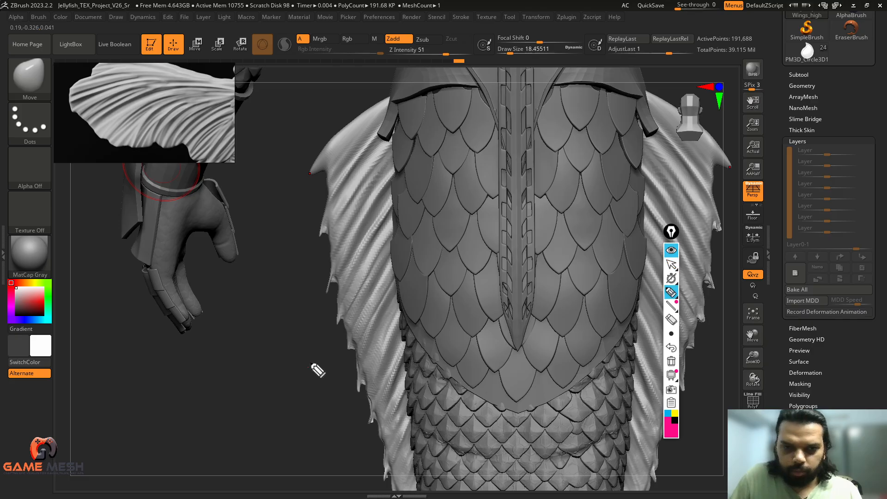
left_click_drag(337, 298, 336, 327)
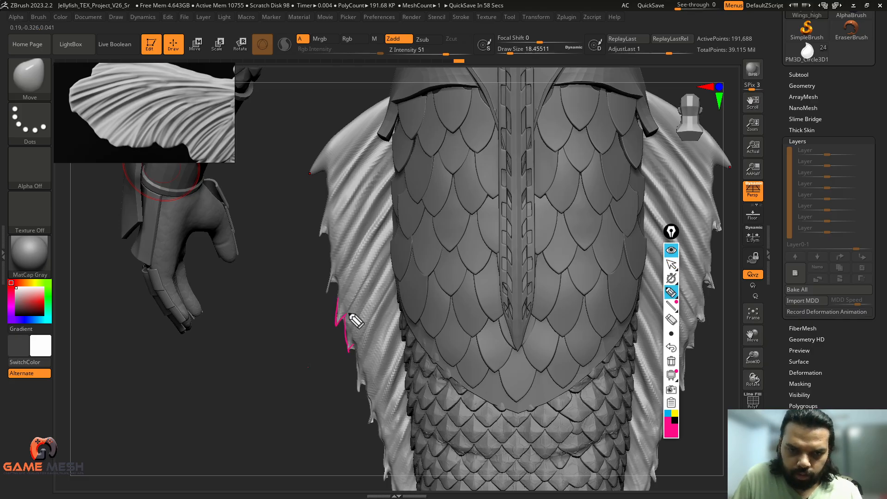
left_click_drag(233, 95, 169, 143)
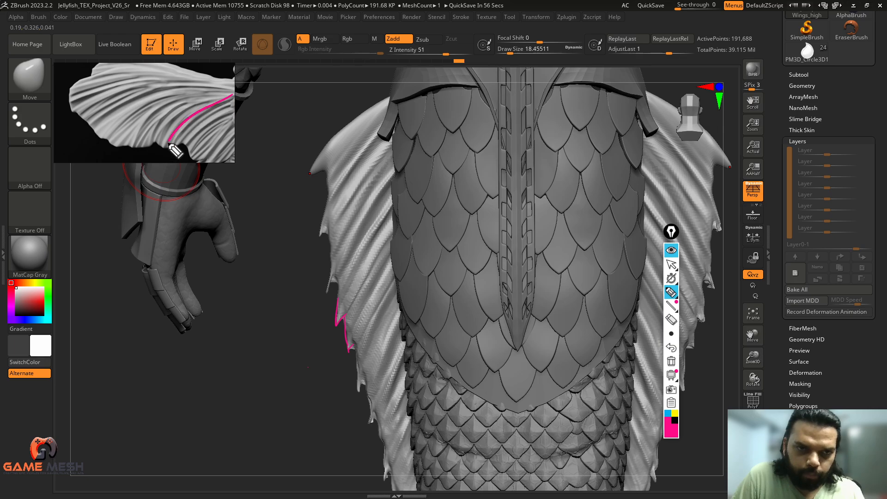
left_click_drag(188, 105, 155, 140)
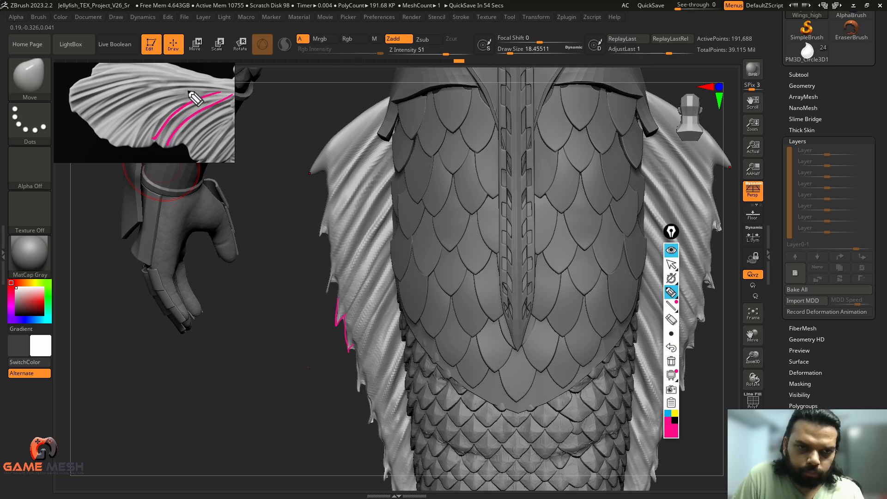
left_click_drag(189, 92, 133, 144)
mouse_move(180, 92)
left_mouse_down()
mouse_move(105, 138)
mouse_move(98, 123)
mouse_move(118, 81)
mouse_move(68, 96)
mouse_move(114, 68)
left_mouse_up()
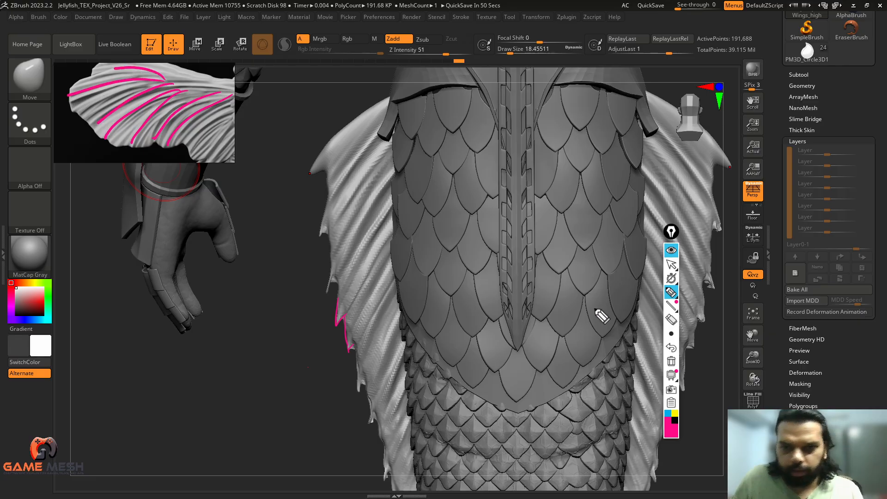
left_click_drag(392, 284, 359, 341)
left_click_drag(401, 316, 372, 402)
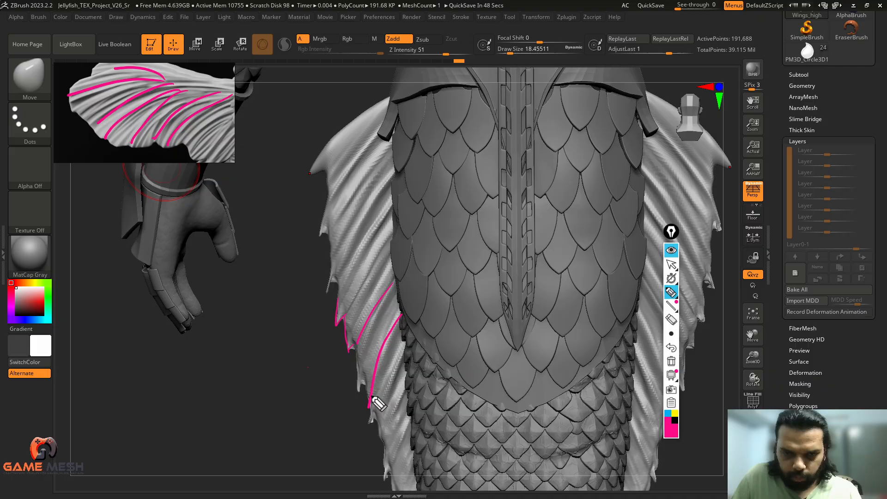
left_click_drag(400, 350, 369, 422)
left_click(672, 265)
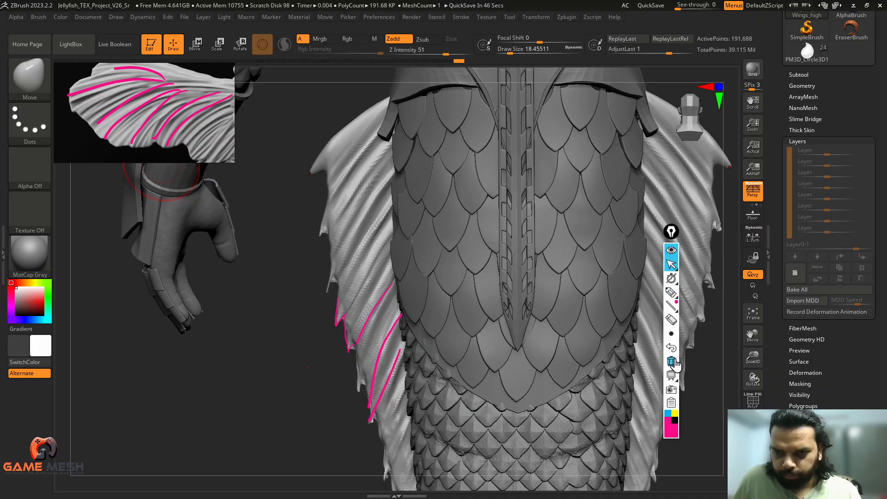
left_click(671, 361)
Select the ArmorSet01_high subtool, subdivide it twice, and check it isolated and with its polygroup wireframe.
mouse_move(281, 386)
left_mouse_down()
mouse_move(360, 393)
mouse_move(455, 366)
mouse_move(425, 354)
mouse_move(389, 379)
mouse_move(490, 272)
mouse_move(431, 490)
left_mouse_up()
left_click(388, 276, "alt")
left_click_drag(485, 268, 495, 354, "alt")
key("ctrl+d")
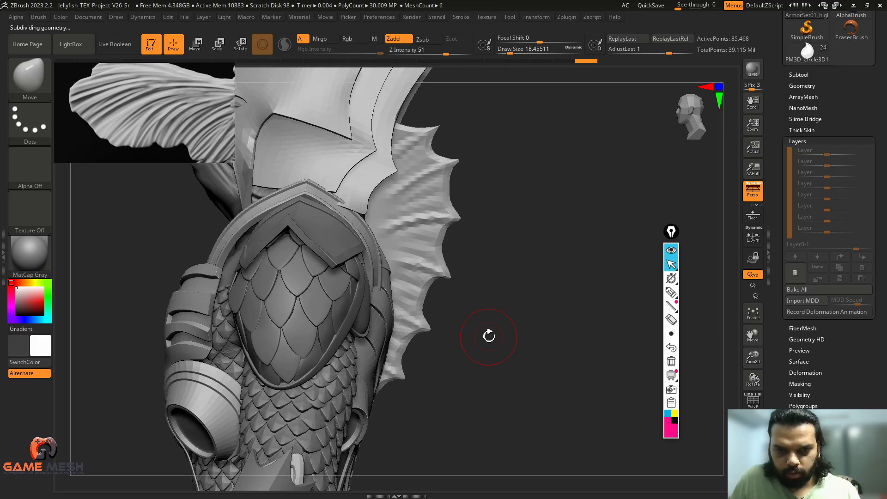
key("ctrl+d")
left_click(752, 454)
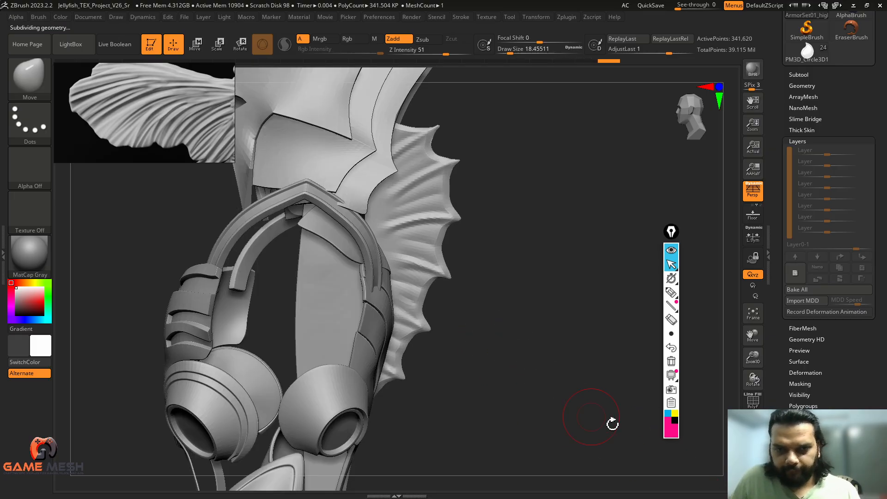
left_click(752, 454)
key("shift+f")
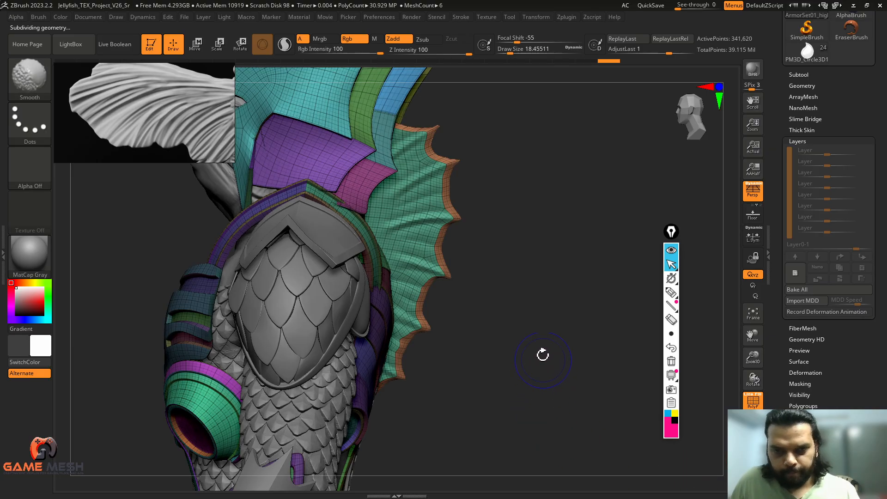
key("shift+f")
Switch to the DamStandard brush with a draw size of about 31 for carving the back fin behind the head.
left_click_drag(534, 323, 509, 386, "alt")
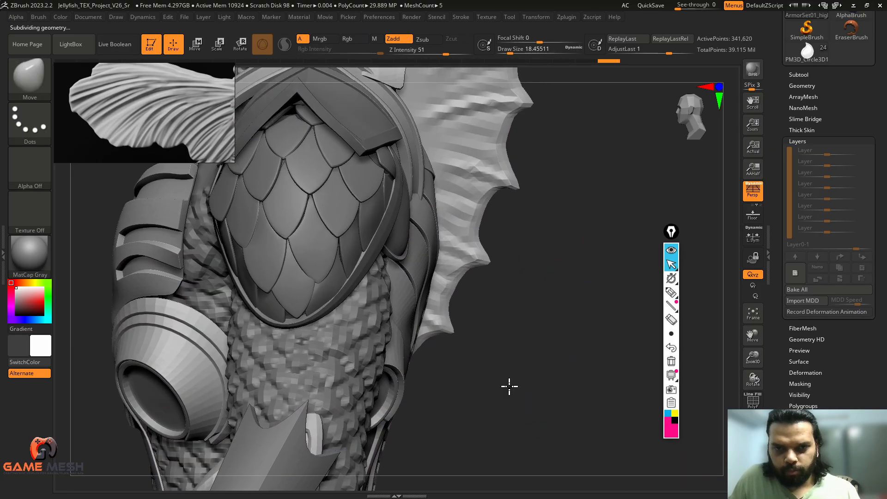
left_click_drag(508, 259, 475, 397, "alt")
key("s")
left_click_drag(424, 259, 444, 274)
key("b")
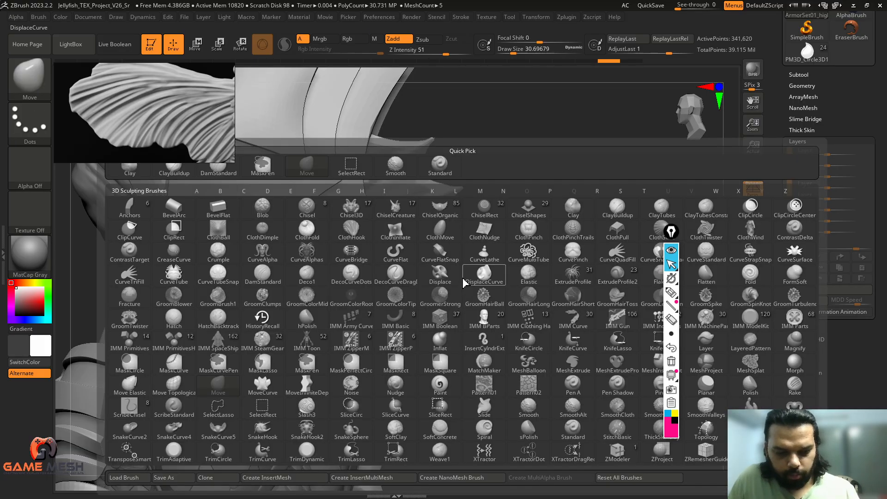
key("d")
key("s")
left_click_drag(547, 251, 583, 272, "alt")
key("s")
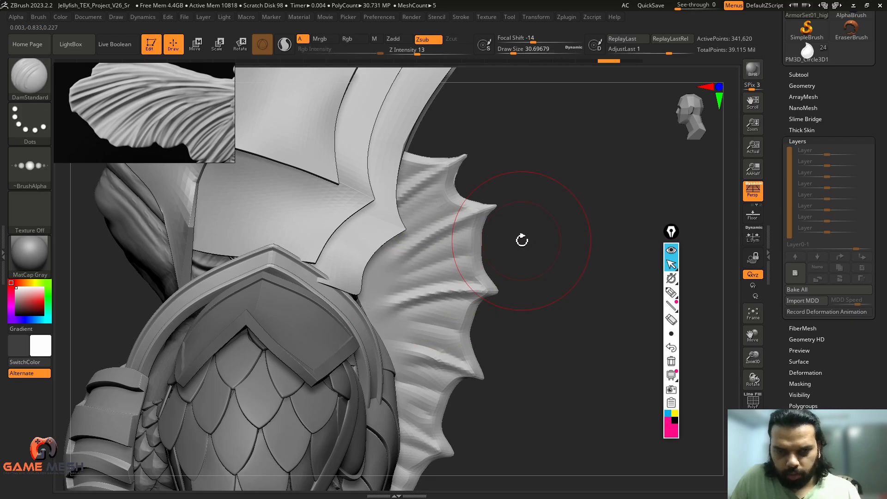
Try DamStandard at draw sizes between about 25 and 37 on the back fin, undo the first test, subdivide again and settle on about 25.
left_click_drag(521, 240, 519, 258, "alt")
key("s")
left_click_drag(454, 265, 451, 265)
key("s")
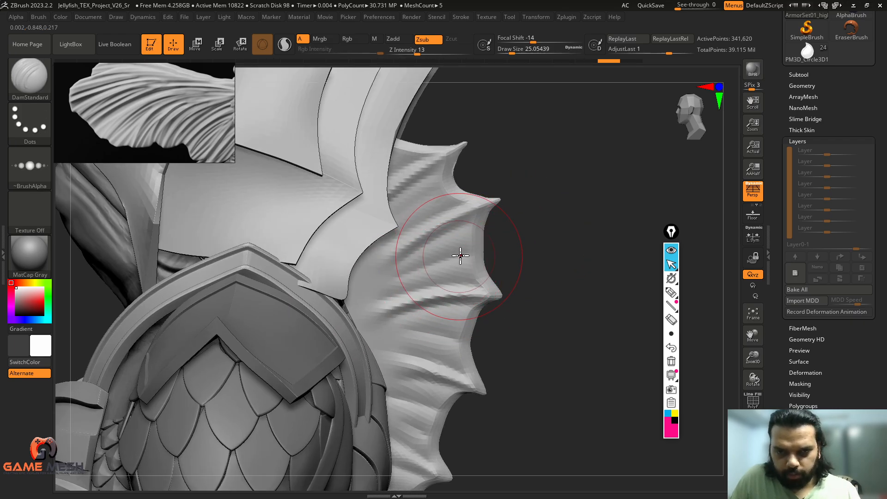
key("ctrl+z")
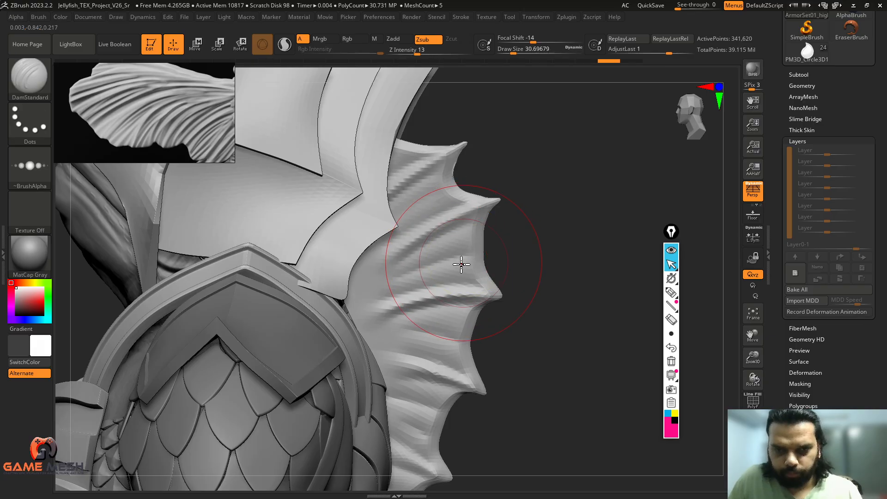
key("s")
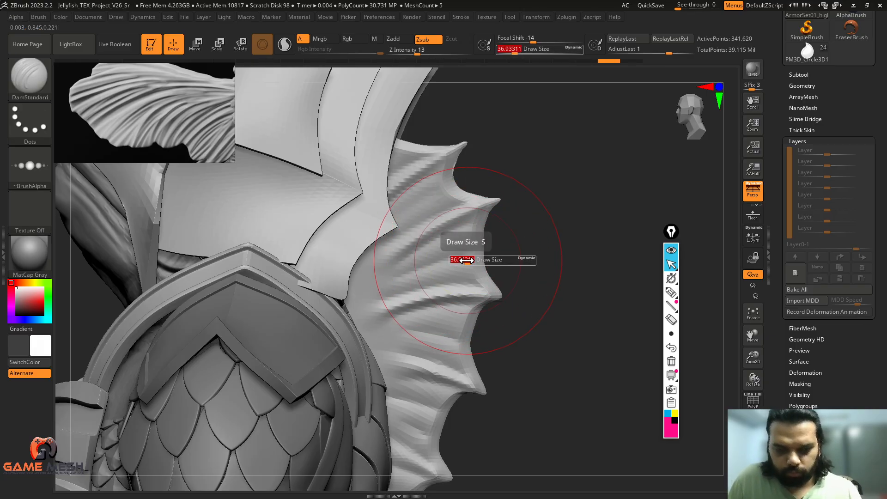
left_click_drag(457, 259, 460, 263)
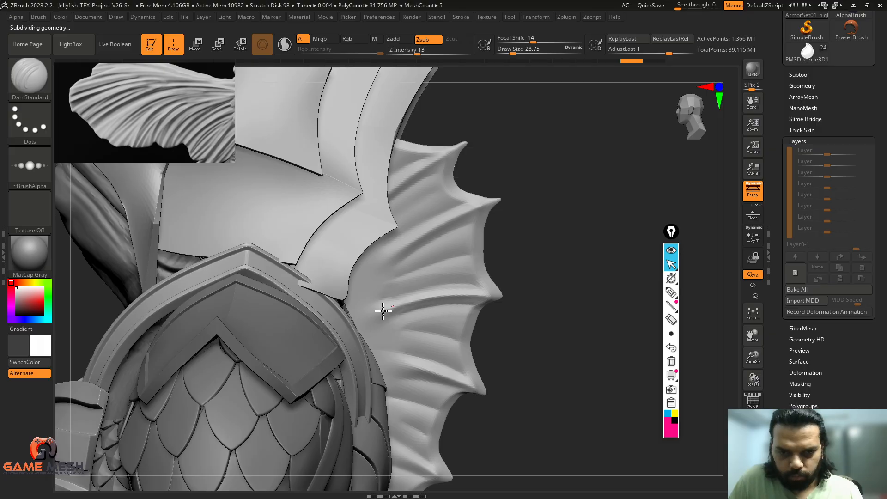
left_click_drag(528, 251, 536, 257, "alt")
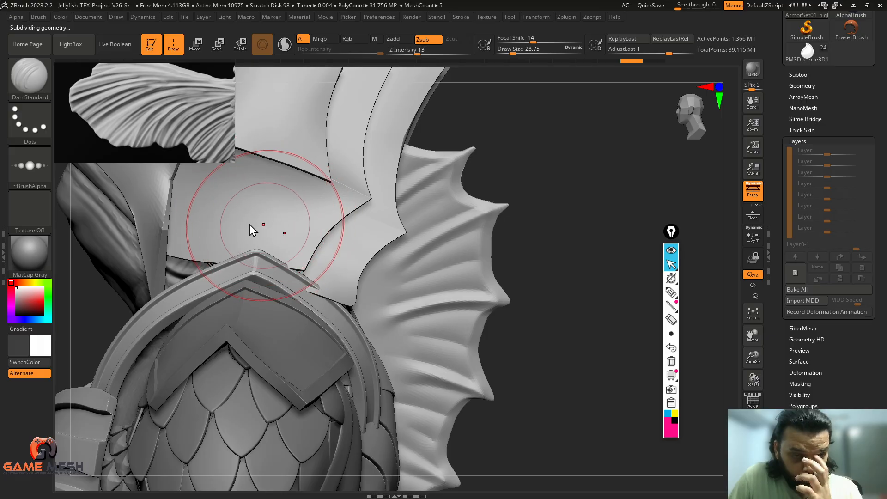
key("s")
left_click_drag(449, 229, 470, 220)
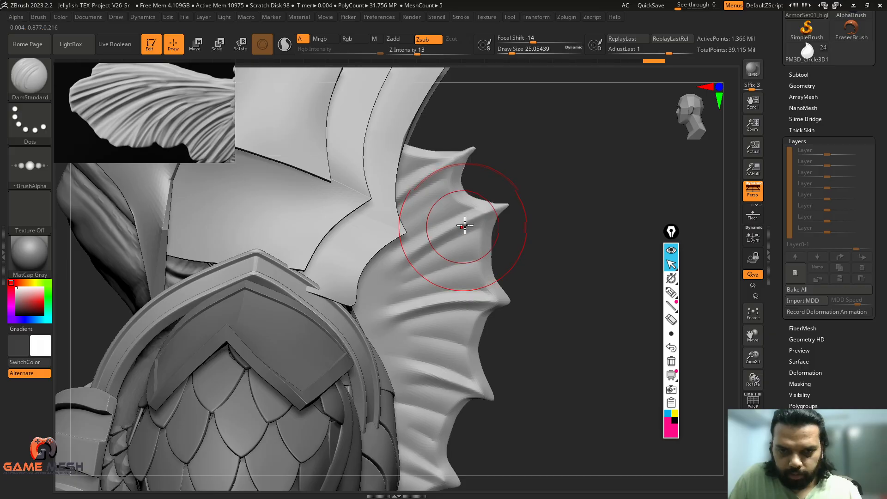
Show the armor's polygroup wireframe at its lowest subdivision level and inspect the head and back fin all around.
left_click_drag(531, 251, 585, 372)
key("shift+f")
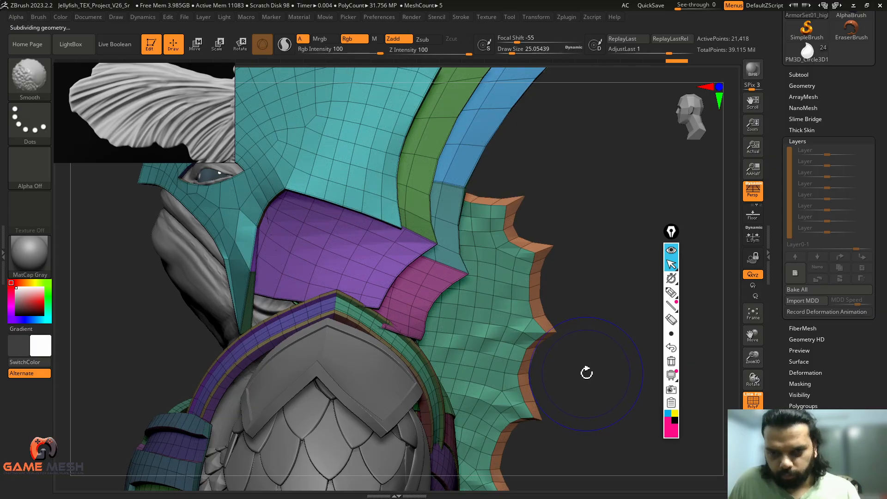
mouse_move(580, 372)
left_mouse_down()
mouse_move(567, 362)
mouse_move(487, 366)
mouse_move(561, 365)
left_mouse_up()
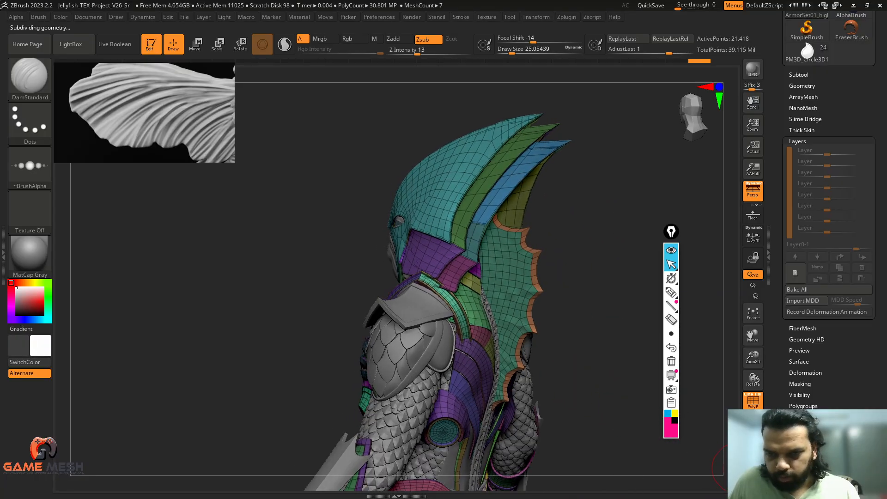
left_click_drag(589, 405, 743, 152)
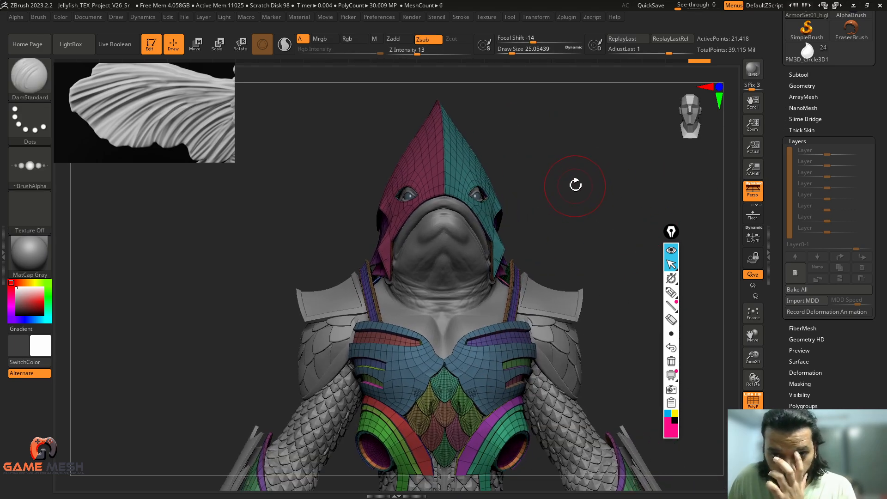
left_click_drag(580, 194, 536, 291)
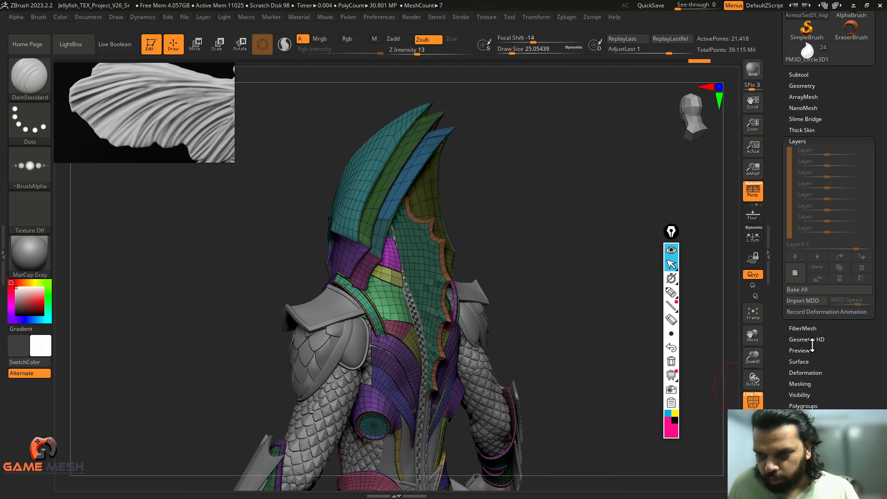
Try to split the ArmorSet01_high subtool into separate parts.
left_click(799, 75)
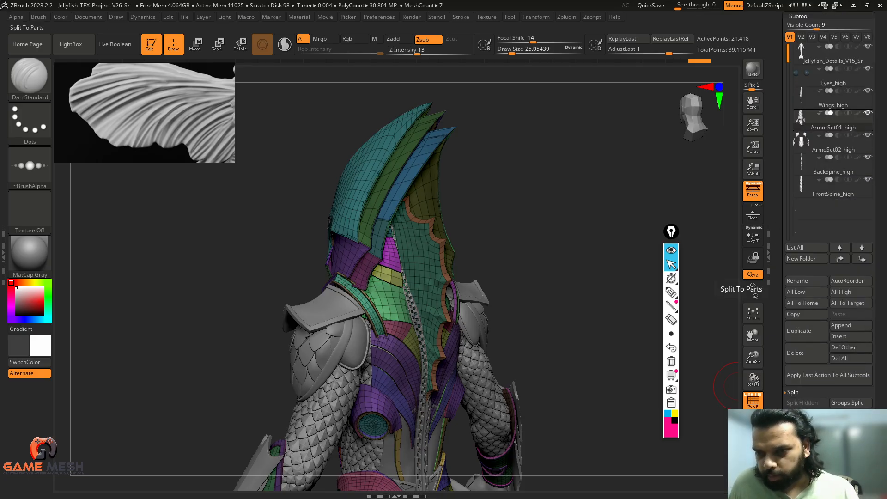
left_click(850, 414)
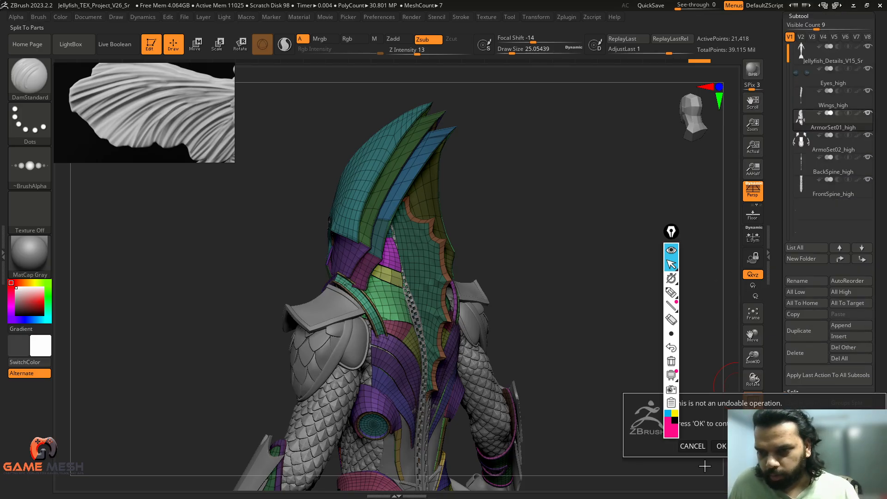
left_click(720, 446)
Hide the back fin's polygroups, covering both side faces and the scalloped border, on the ArmorSet01_high subtool.
left_click_drag(556, 356, 574, 326)
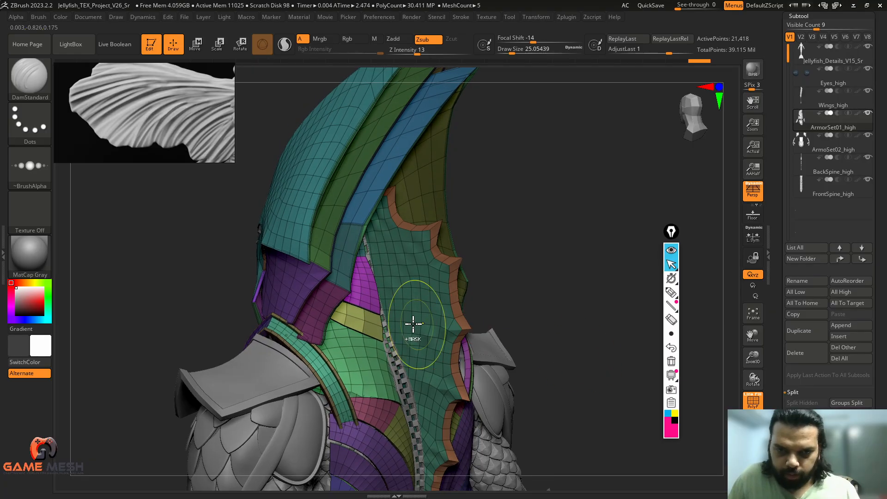
key("ctrl+shift")
left_click(432, 325, "ctrl+shift")
left_click(431, 323, "ctrl+shift")
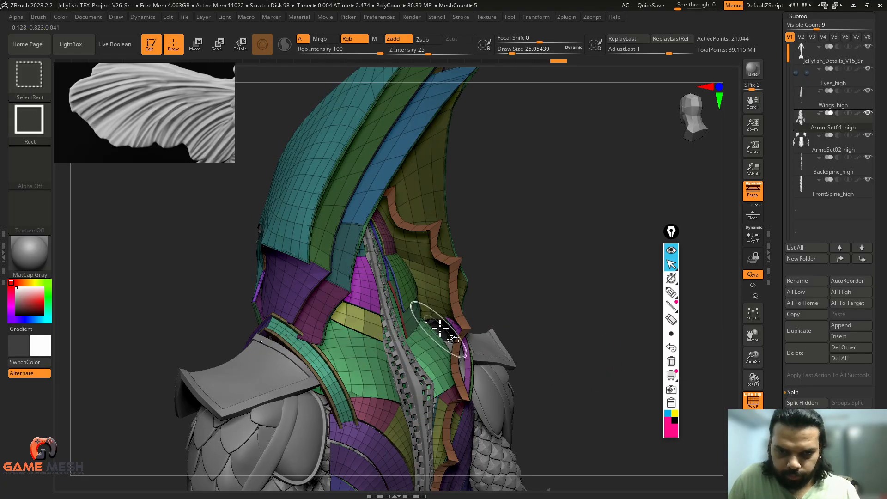
left_click(457, 304, "ctrl+shift")
left_click_drag(531, 293, 477, 305)
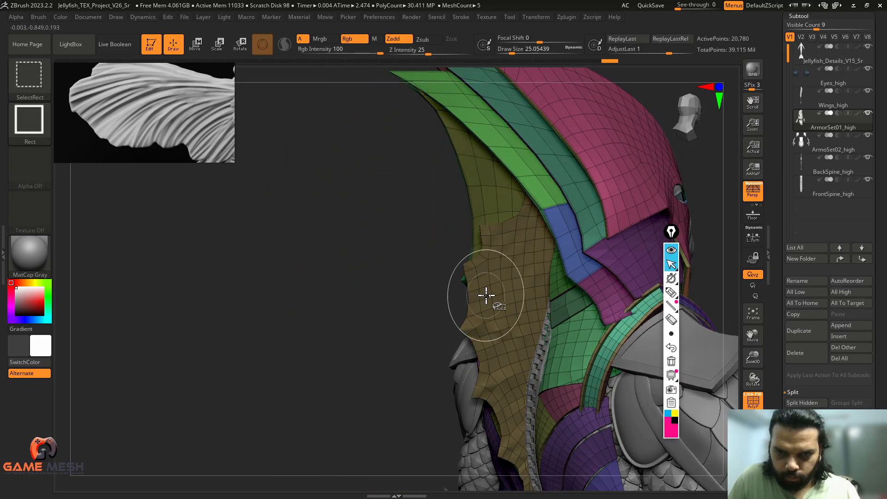
left_click(484, 297, "ctrl+shift")
mouse_move(395, 366)
left_mouse_down()
mouse_move(406, 352)
mouse_move(423, 352)
left_mouse_up()
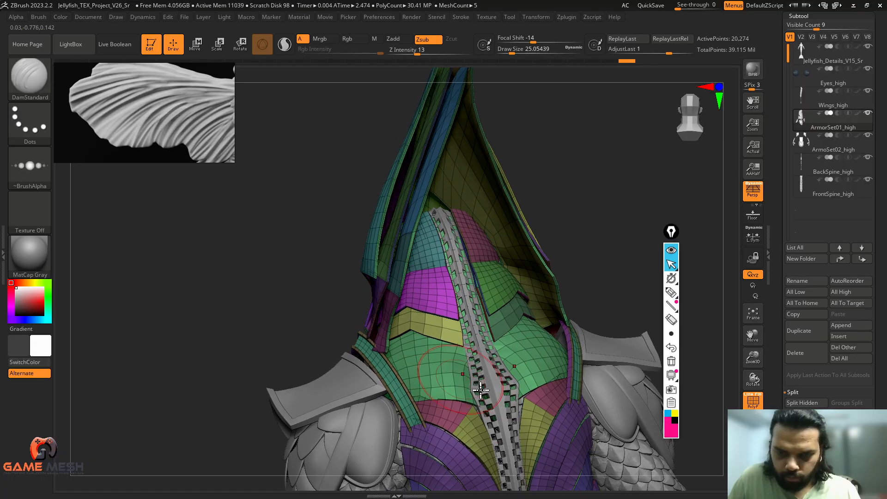
Split the hidden back fin off the armor into its own subtool and make that fin the active subtool.
left_click(753, 448)
left_click_drag(618, 340, 596, 327)
left_click_drag(624, 279, 605, 374, "ctrl+shift")
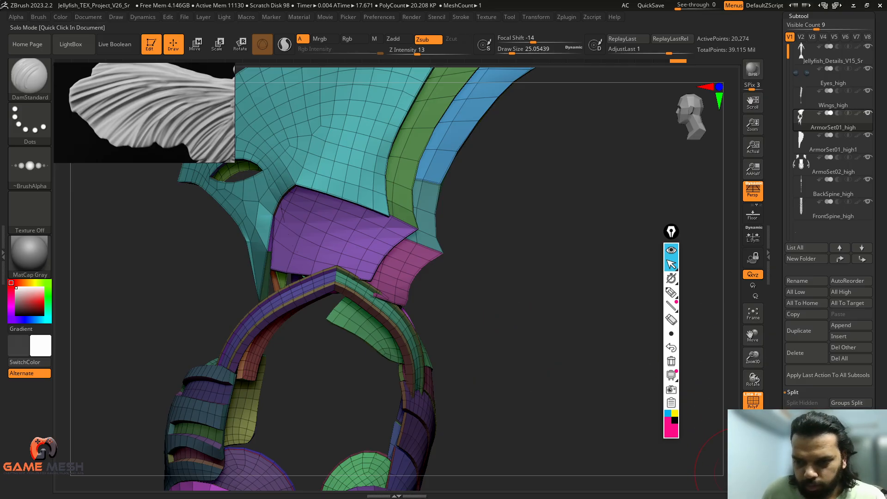
left_click(745, 471)
left_click(492, 316, "alt")
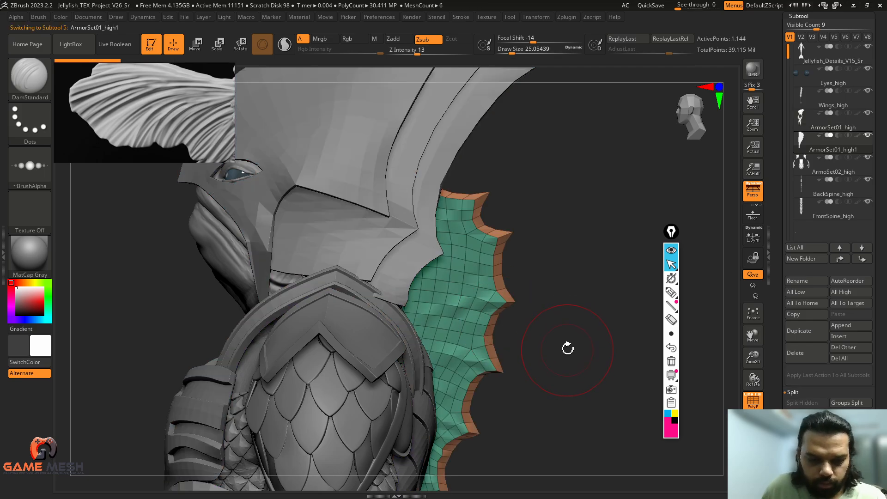
Raise the separated back fin by four subdivision levels.
key("ctrl+d")
key("ctrl+d")
key("ctrl+d")
key("ctrl+d")
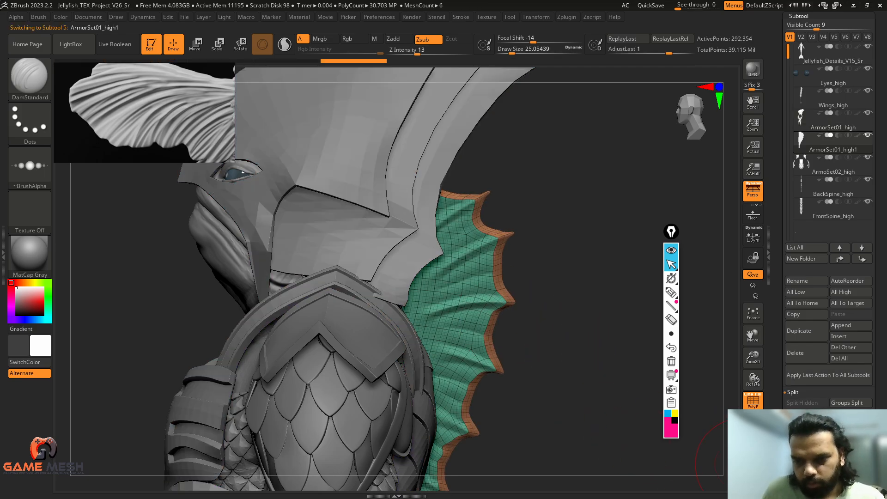
Isolate the back fin without its polygroup wireframe and turn on symmetry for sculpting.
left_click(746, 471)
mouse_move(564, 350)
left_mouse_down()
mouse_move(566, 323)
mouse_move(519, 321)
mouse_move(576, 270)
mouse_move(463, 316)
left_mouse_up()
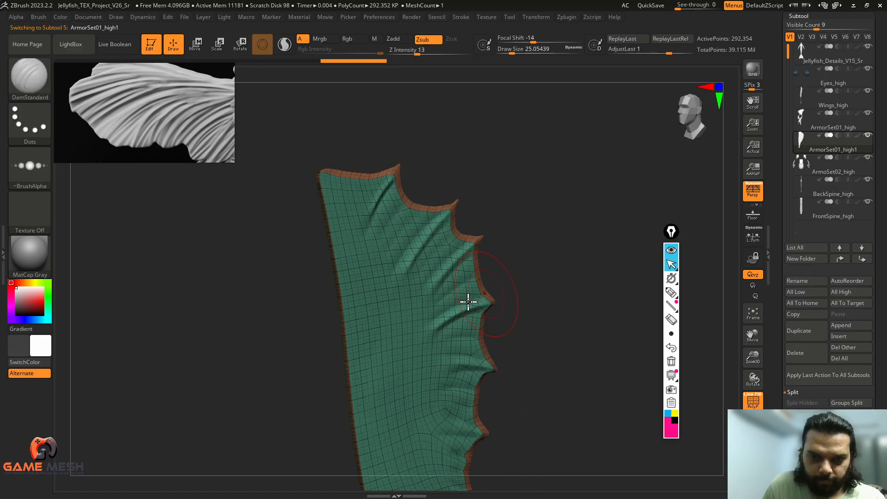
mouse_move(539, 242)
left_mouse_down()
mouse_move(554, 328)
mouse_move(504, 328)
mouse_move(552, 334)
mouse_move(497, 351)
left_mouse_up()
key("shift+f")
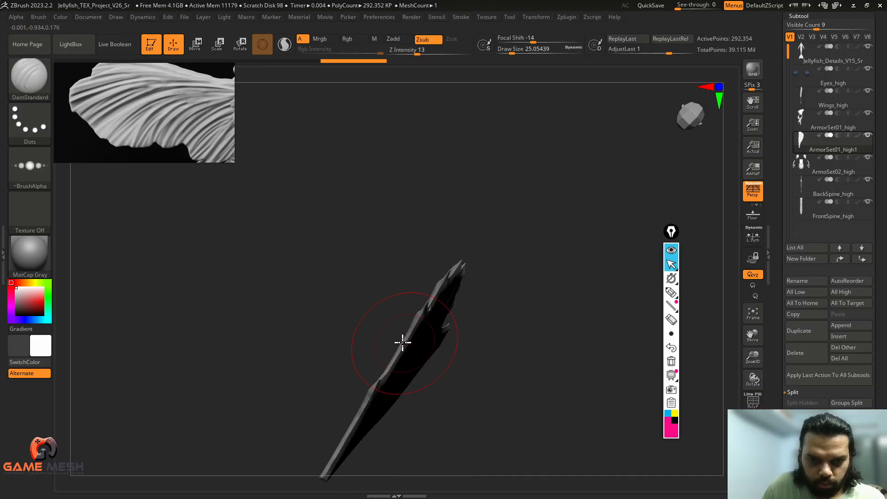
left_click(538, 19)
Try carving long diagonal grooves inward from the upper fin's spikes with DamStandard at draw sizes of about 33 and 41.
left_click_drag(508, 358, 580, 290)
key("]")
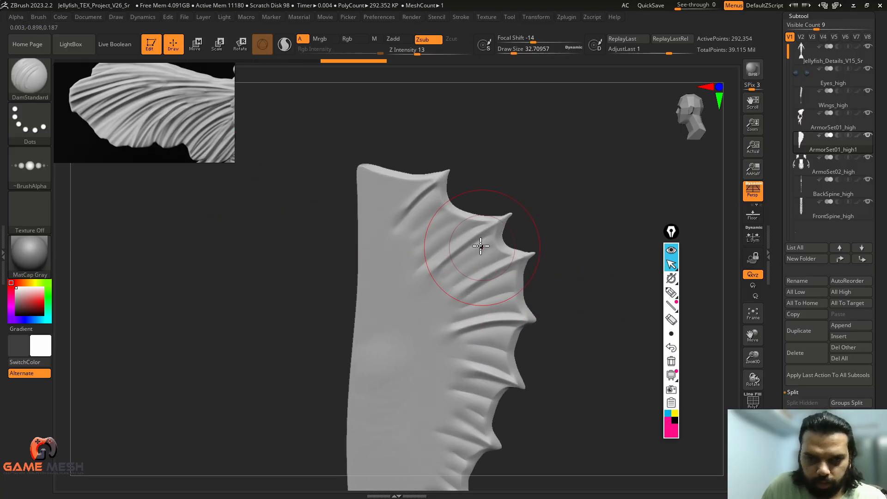
key("]")
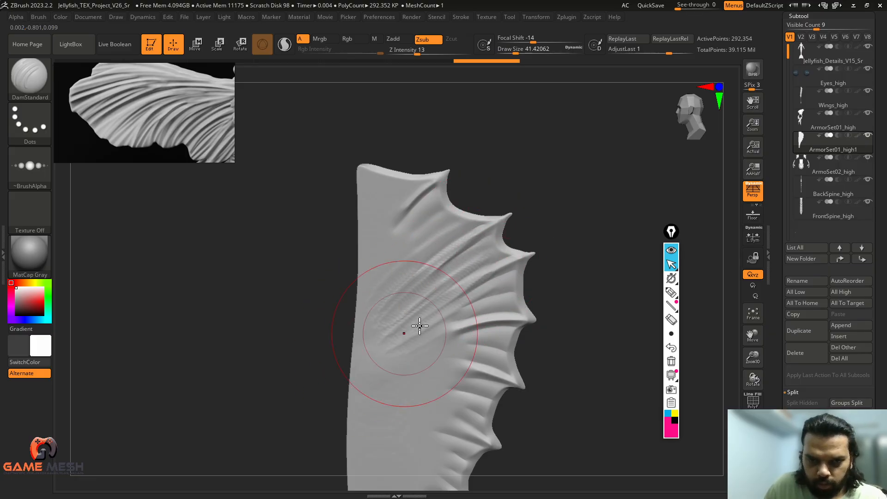
left_click_drag(419, 326, 469, 317)
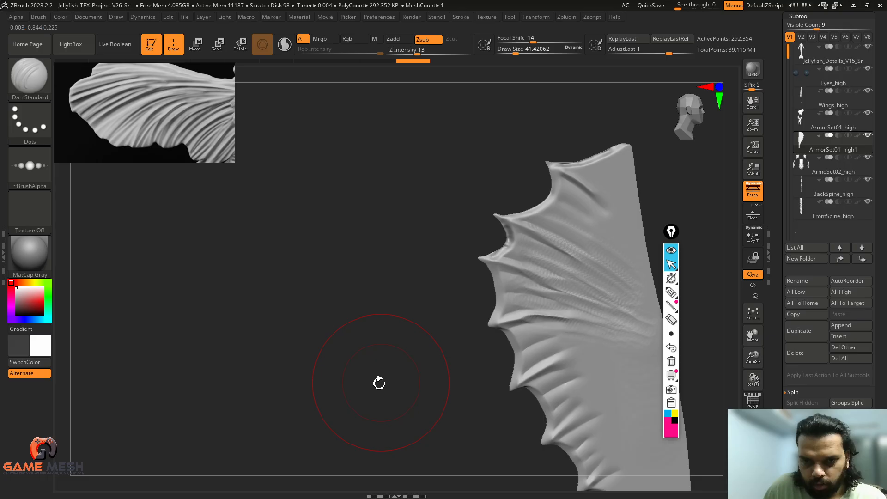
Undo the trial grooves on the upper part of the back fin.
key("ctrl")
key("ctrl+z")
key("ctrl+z")
key("ctrl+z")
key("ctrl+z")
key("ctrl+z")
key("ctrl+z")
key("ctrl+z")
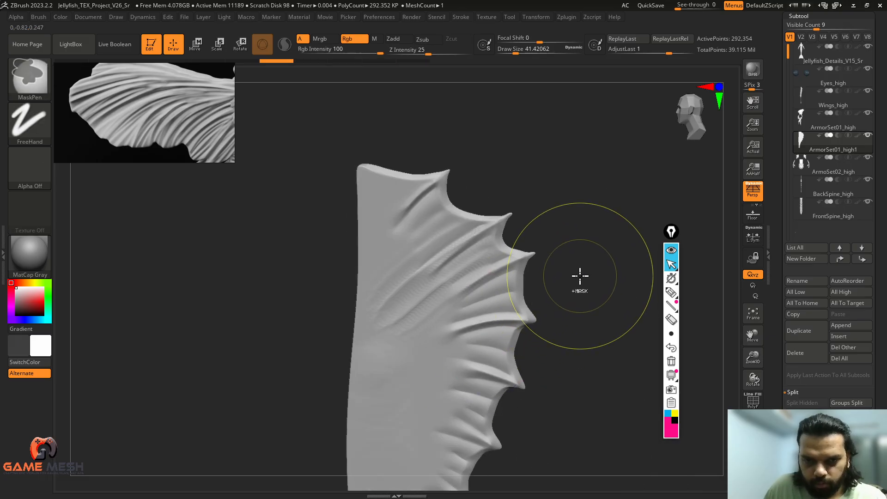
key("ctrl+shift+z")
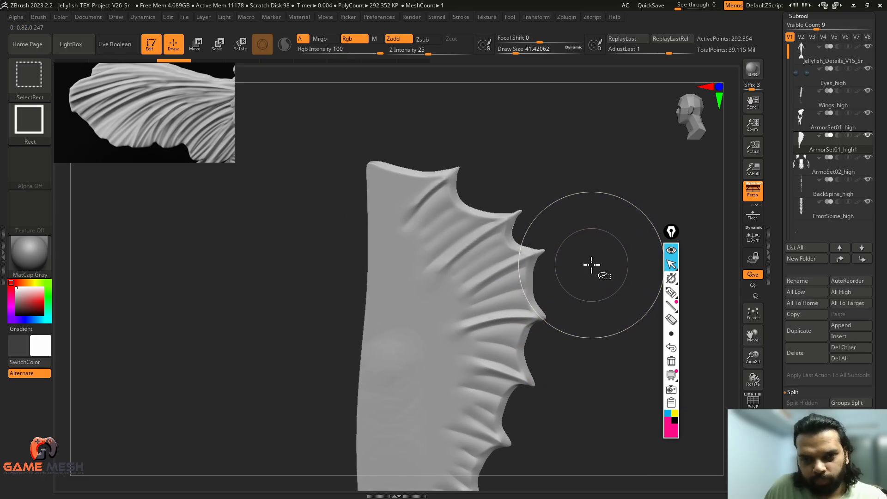
Test diagonal DamStandard grooves on the upper fin at a draw size of about 39 and undo them.
mouse_move(585, 267)
left_mouse_down()
mouse_move(592, 270)
mouse_move(579, 244)
mouse_move(455, 231)
mouse_move(484, 229)
left_mouse_up()
key("shift+f")
key("shift+f")
key("s")
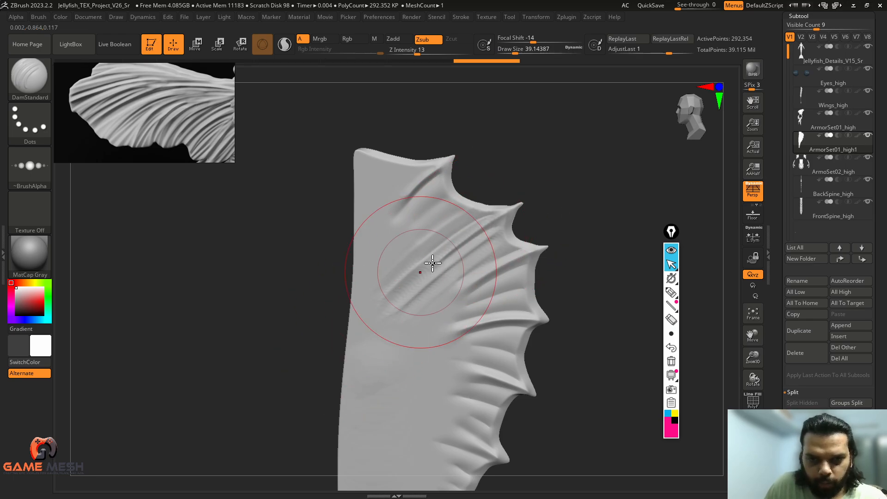
key("ctrl+z")
key("ctrl+z")
key("ctrl+shift+z")
Test narrower grooves on the upper fin at a draw size of about 27, comparing with and without them through undo and redo.
key("s")
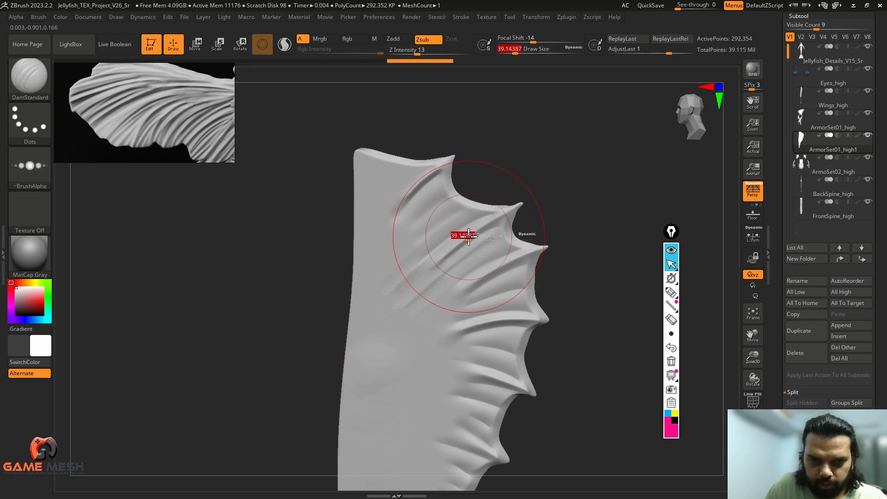
key("ctrl+shift+z")
key("ctrl+shift+z")
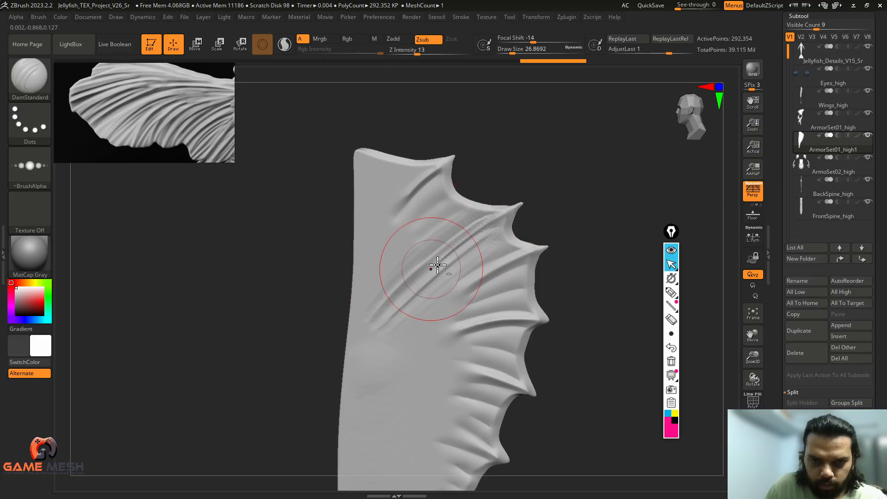
mouse_move(574, 215)
left_mouse_down()
mouse_move(556, 212)
mouse_move(574, 206)
mouse_move(549, 229)
mouse_move(578, 236)
mouse_move(572, 261)
mouse_move(596, 248)
mouse_move(550, 261)
mouse_move(602, 239)
mouse_move(596, 248)
left_mouse_up()
key("ctrl+z")
key("ctrl+z")
key("ctrl+z")
key("ctrl+z")
key("ctrl+shift+z")
key("ctrl+shift+z")
key("ctrl+shift+z")
key("ctrl+shift+z")
Drop the fin to a lower subdivision level, test DamStandard grooves at a draw size of about 37 and undo them.
key("s")
left_click_drag(551, 194, 545, 197, "shift")
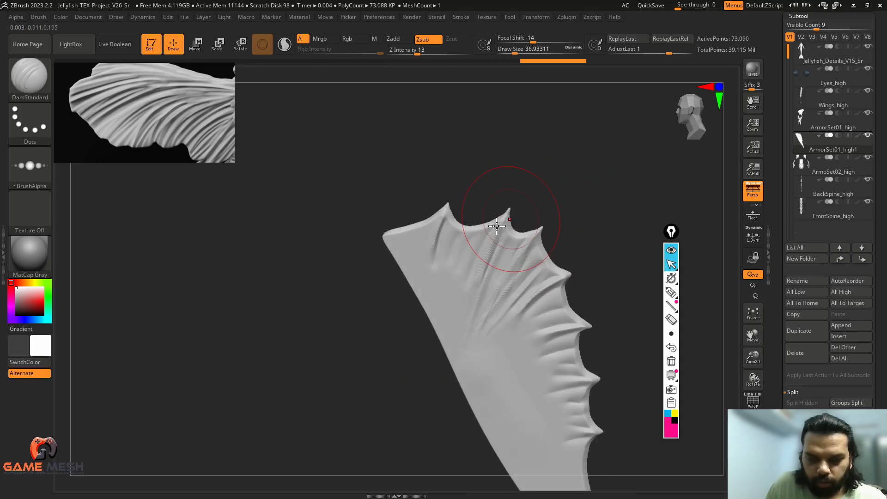
left_click_drag(456, 247, 450, 277)
mouse_move(587, 226)
left_mouse_down()
mouse_move(600, 244)
mouse_move(584, 237)
left_mouse_up()
mouse_move(594, 204)
left_mouse_down()
mouse_move(597, 194)
mouse_move(613, 198)
mouse_move(503, 352)
mouse_move(501, 372)
mouse_move(535, 291)
left_mouse_up()
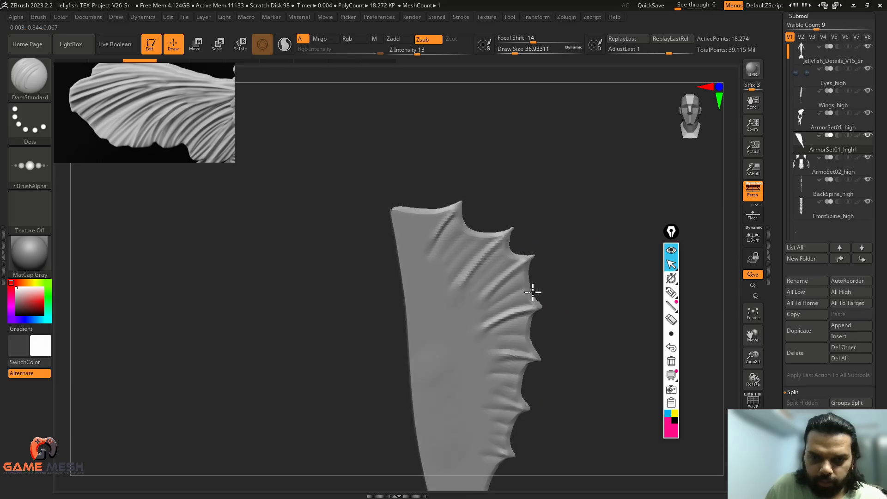
key("ctrl+shift+z")
key("ctrl+shift+z")
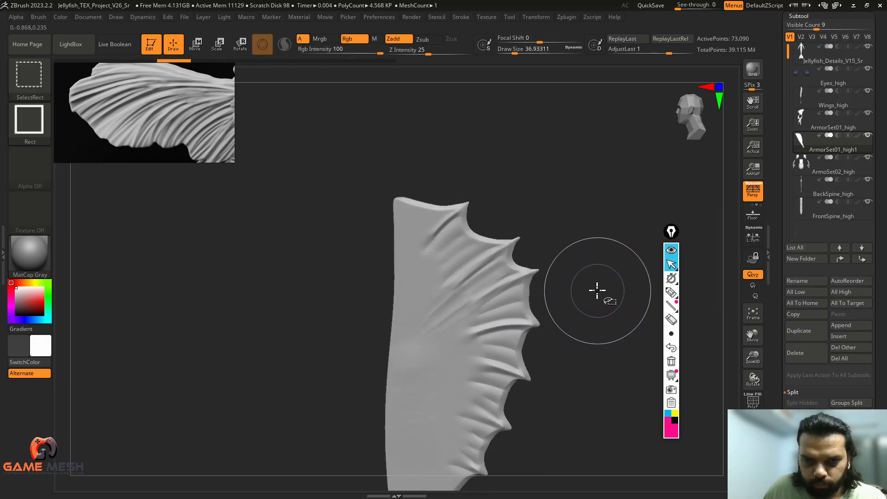
key("ctrl+z")
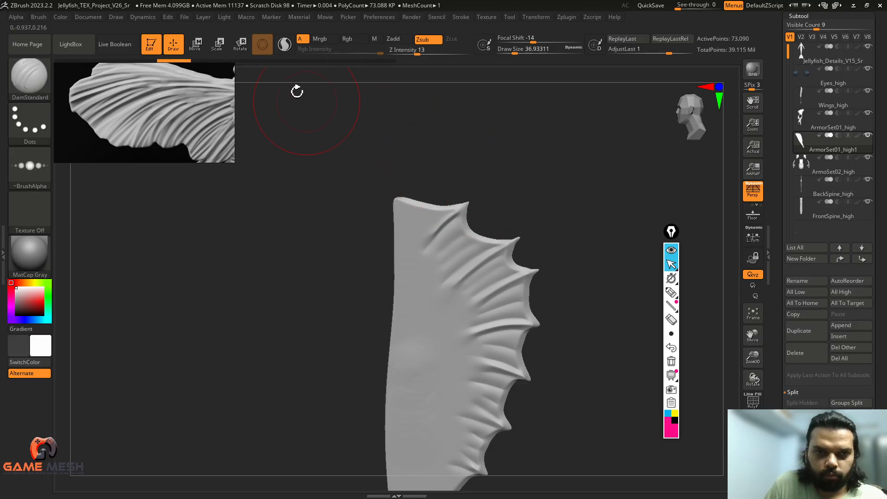
Reposition the Moodboard window with the goldfish fin reference over the canvas and return to the back fin.
left_click(170, 19)
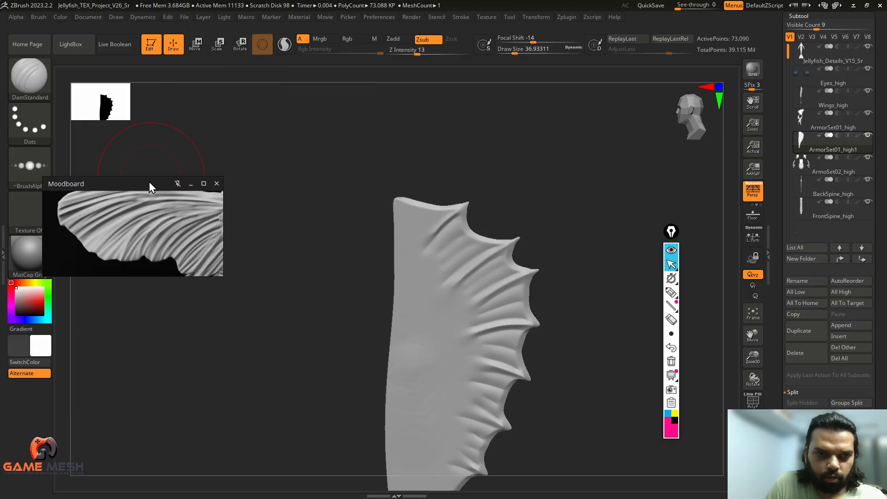
left_click_drag(149, 181, 169, 80)
left_click(553, 195)
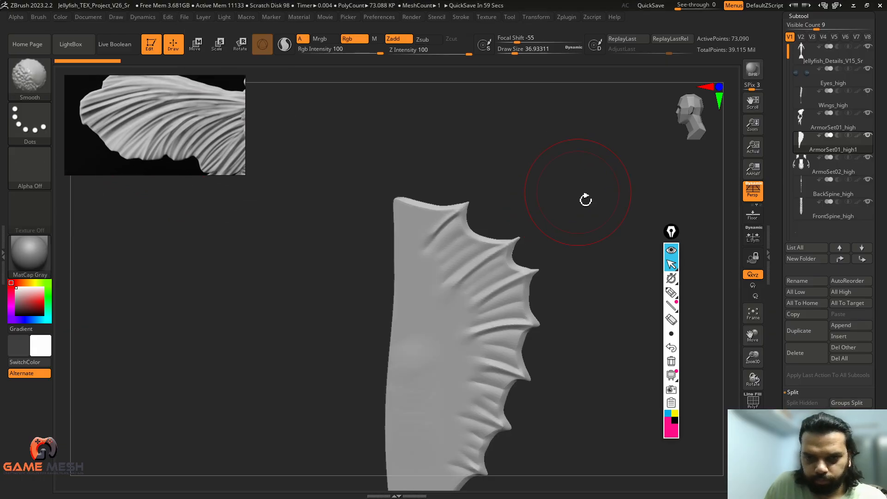
Move the fin reference image lower so it sits beside the middle of the fin mesh.
left_click_drag(608, 173, 602, 291, "ctrl")
left_click_drag(605, 195, 592, 298, "ctrl")
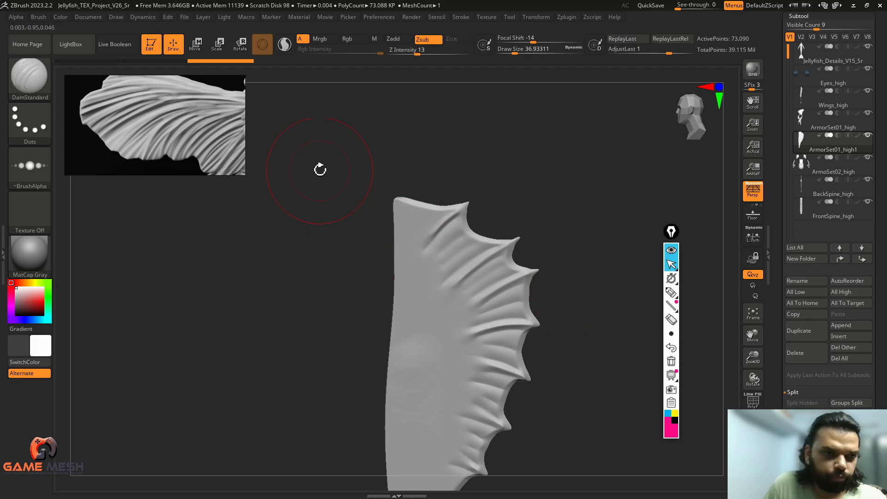
mouse_move(158, 76)
left_click_drag(157, 76, 174, 303)
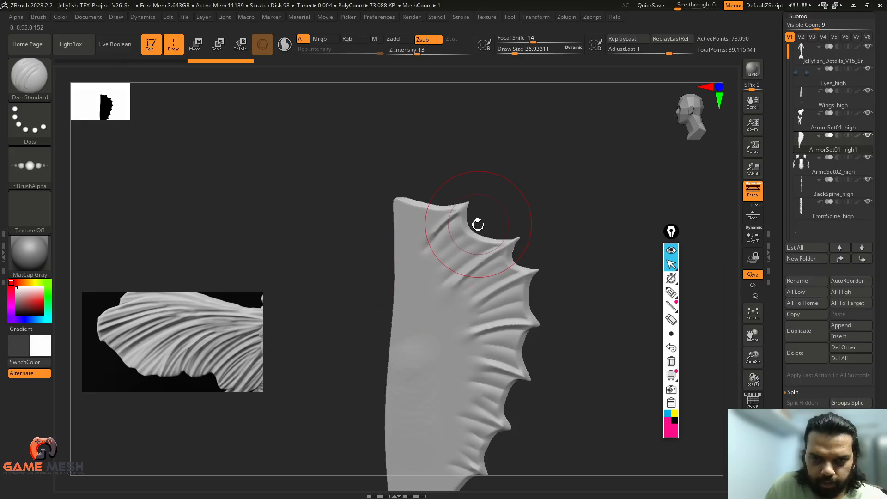
Set the DamStandard brush to a draw size of about 21.6 and assign it Alpha 01.
key("s")
left_click_drag(476, 225, 472, 227)
mouse_move(192, 300)
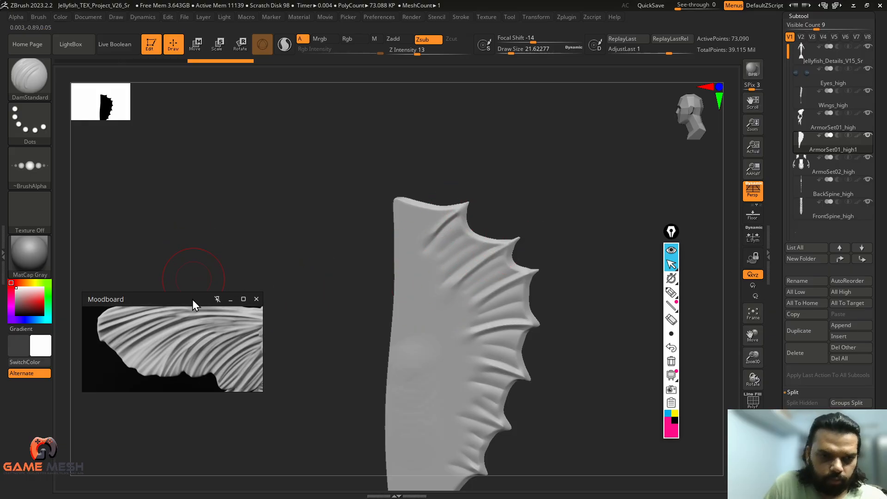
left_click(32, 159)
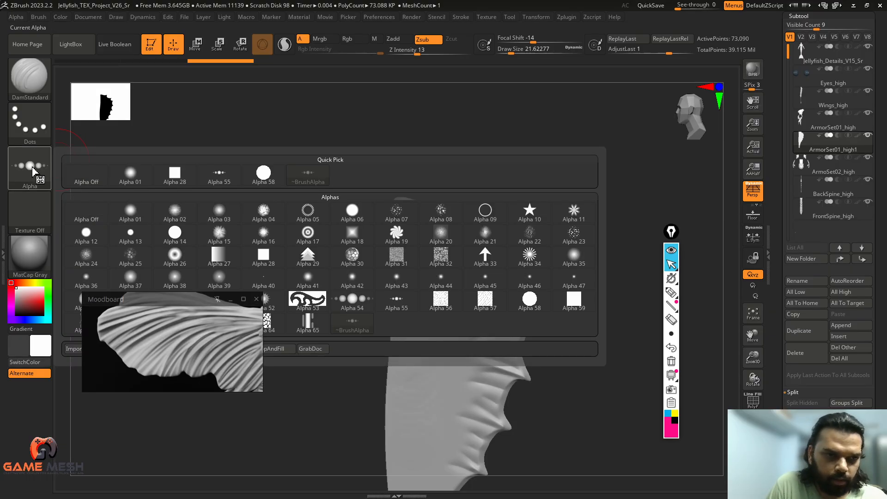
left_click(131, 176)
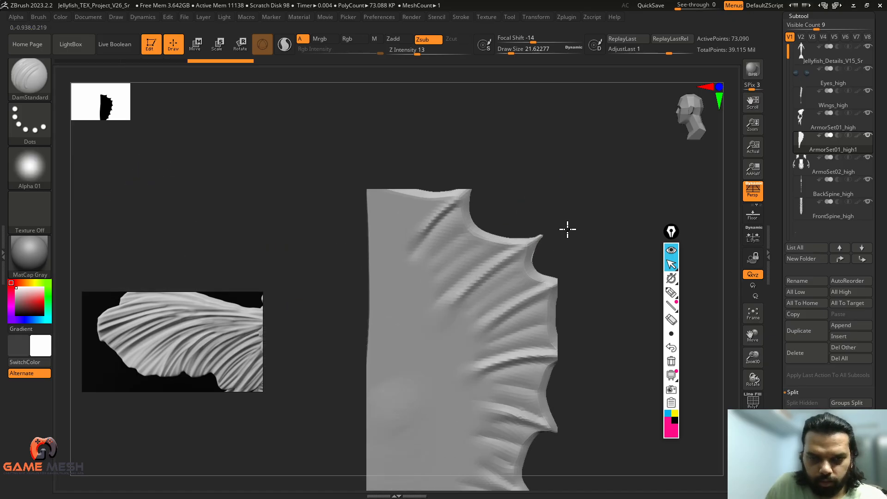
Carve a faint groove from the fin's topmost spike toward its straight inner edge with a draw size of about 7.5.
mouse_move(567, 229)
left_mouse_down("alt")
mouse_move(563, 196)
mouse_move(548, 201)
mouse_move(570, 147)
left_mouse_up("alt")
key("s")
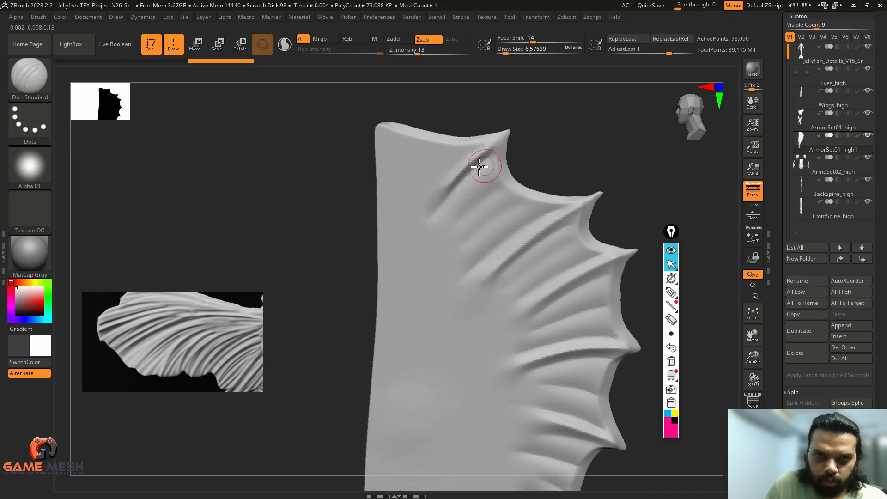
key("s")
left_click_drag(476, 166, 476, 166)
left_click_drag(388, 282, 390, 278)
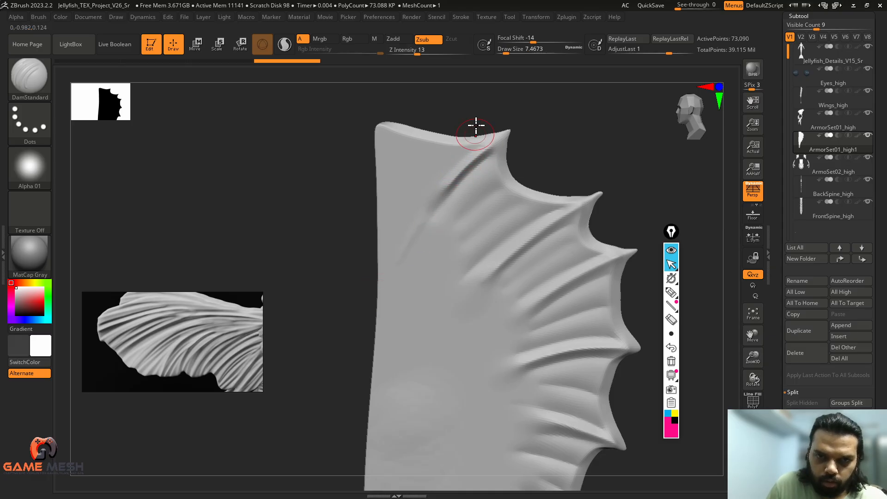
Deepen the topmost spike's groove toward the inner edge with Z Intensity 21 and a draw size of about 4.3.
left_click(424, 52)
key("s")
left_click_drag(466, 168, 464, 169)
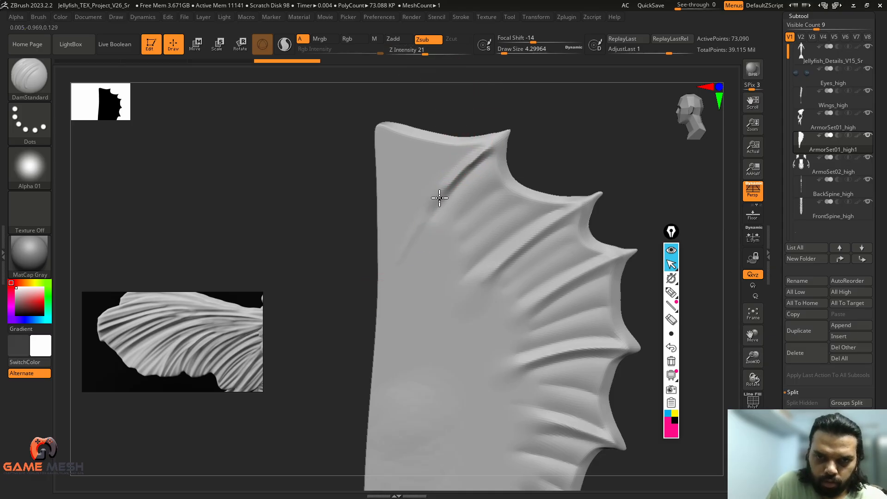
left_click_drag(388, 276, 478, 158)
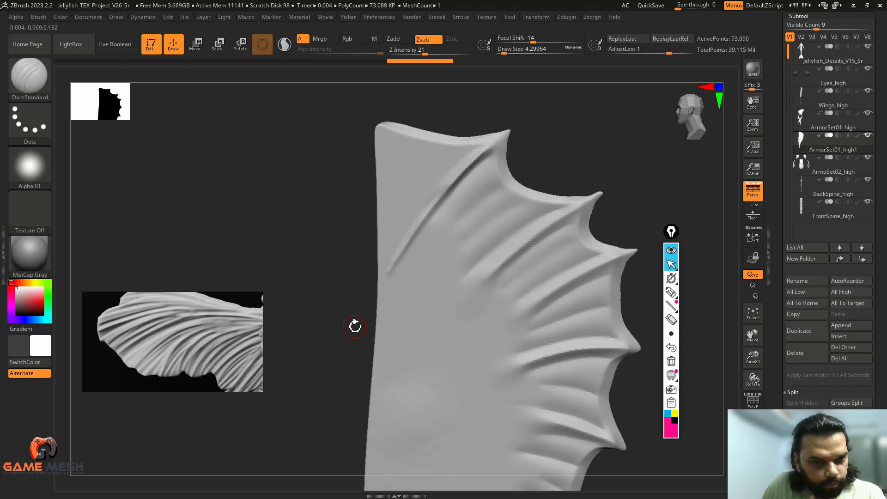
Carve parallel strokes along the topmost spike's groove with a draw size of about 7.5 and Z Intensity 17.
scroll(223, 372, "up", 3)
scroll(190, 336, "down", 2)
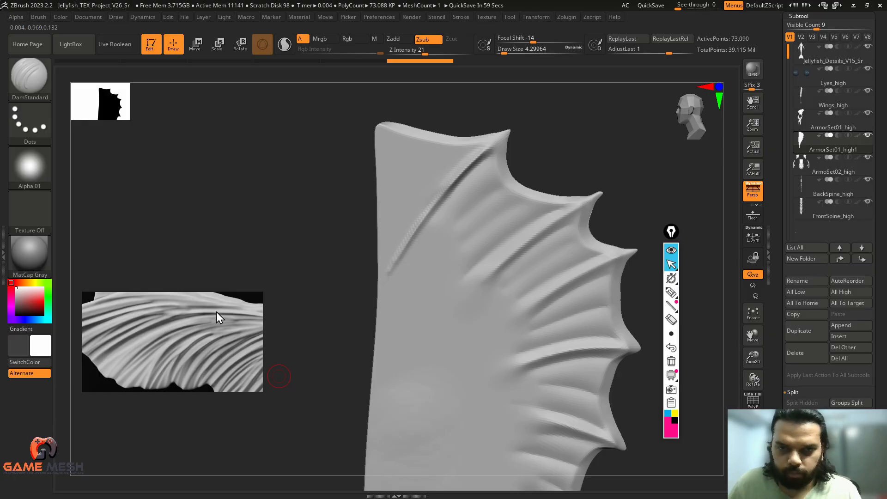
key("s")
left_click_drag(469, 210, 474, 181)
key("s")
left_click_drag(395, 278, 483, 165)
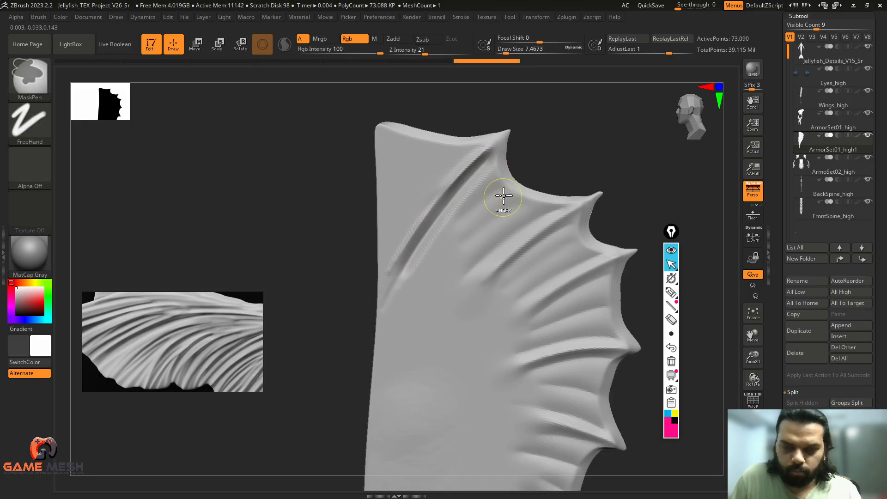
key("ctrl+z")
left_click_drag(421, 51, 420, 51)
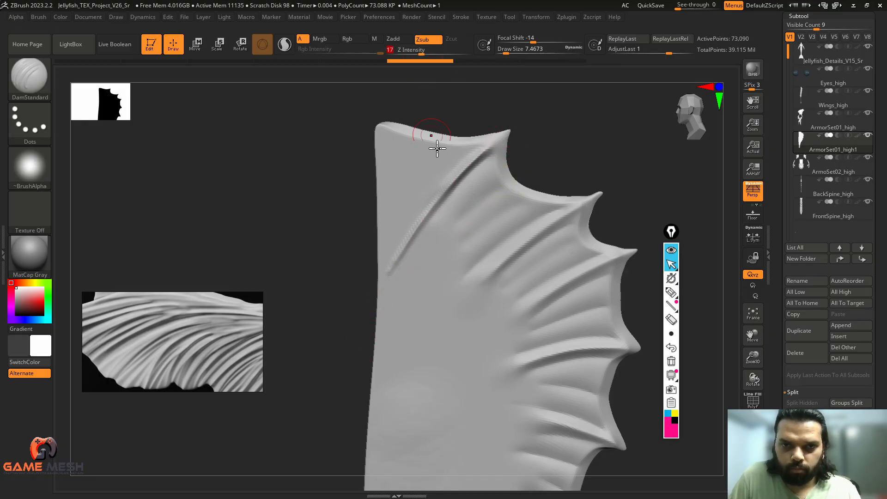
left_click_drag(488, 156, 377, 302)
left_click_drag(469, 150, 370, 287)
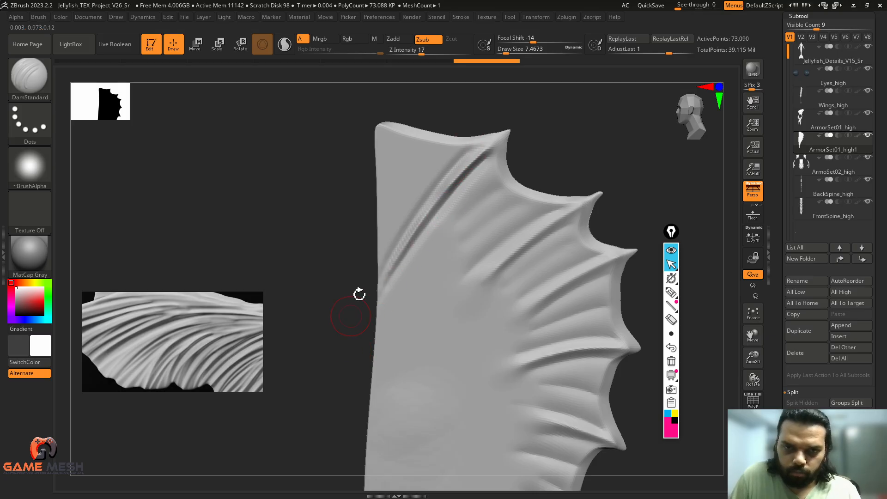
Try to carve a long groove from the second spike down toward the fin's inner edge.
mouse_move(536, 159)
left_mouse_down()
mouse_move(548, 151)
mouse_move(604, 162)
mouse_move(554, 167)
left_mouse_up()
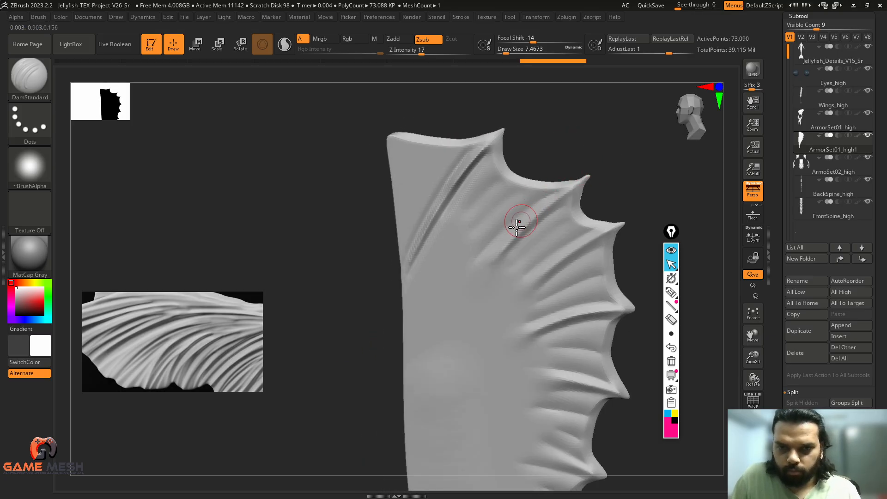
left_click_drag(564, 197, 383, 412)
key("ctrl+z")
left_click_drag(333, 389, 339, 360, "alt")
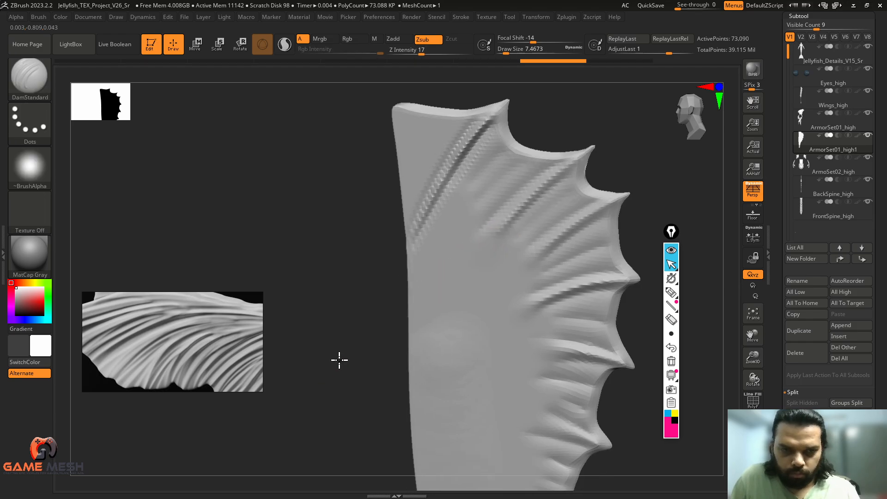
Examine the ridge flow on the goldfish reference, both close up on the fin and across the whole body.
mouse_move(253, 353)
middle_mouse_down()
mouse_move(168, 361)
mouse_move(182, 364)
middle_mouse_up()
middle_click_drag(157, 315, 198, 352)
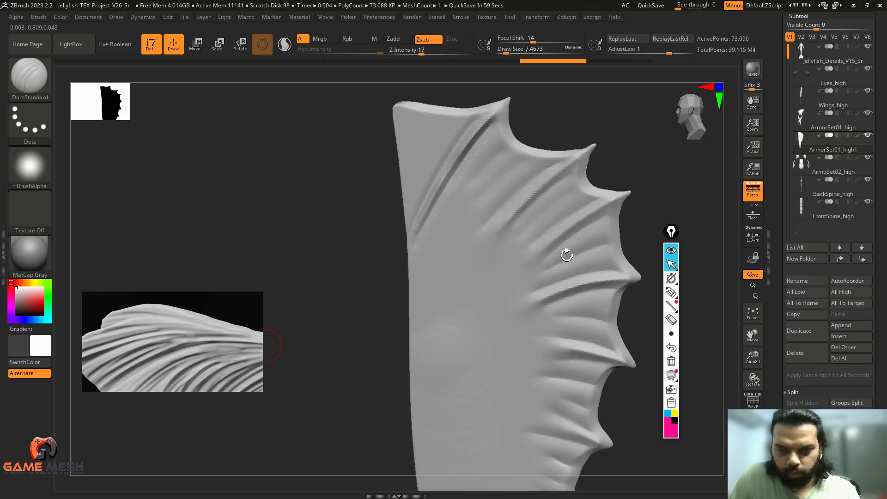
left_click_drag(647, 223, 637, 227)
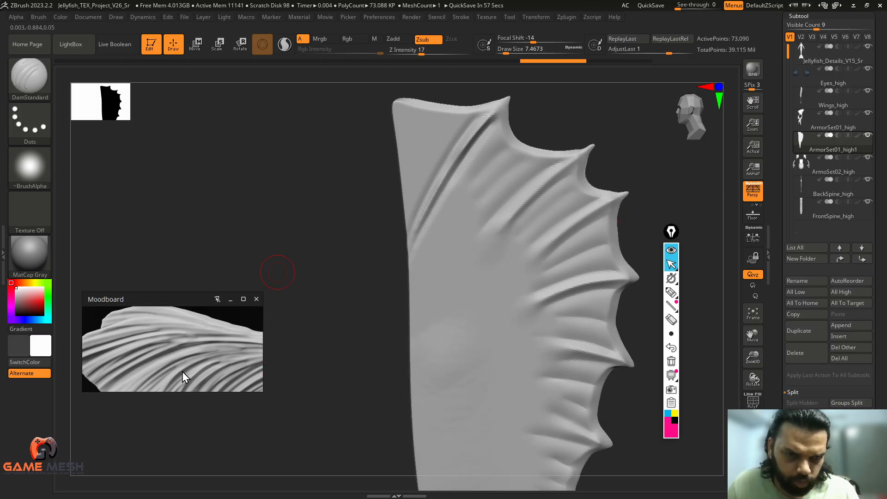
scroll(182, 372, "down", 6)
middle_click_drag(260, 360, 226, 347)
scroll(227, 347, "up", 4)
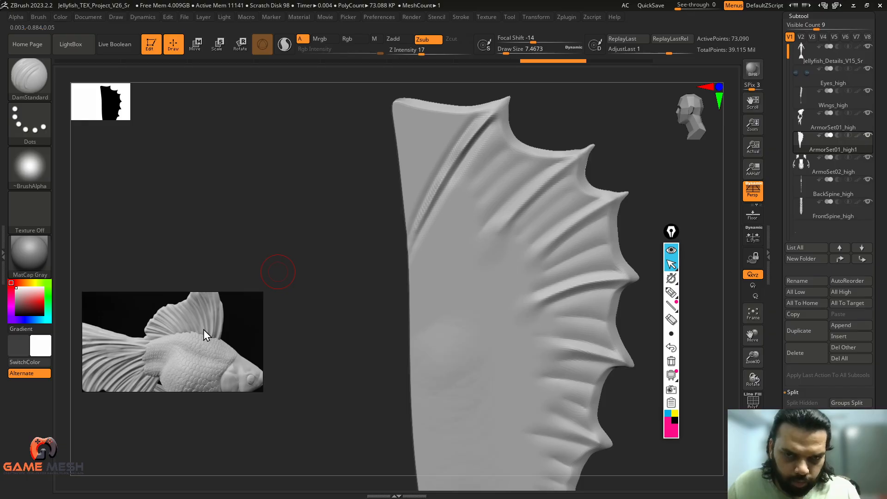
mouse_move(193, 293)
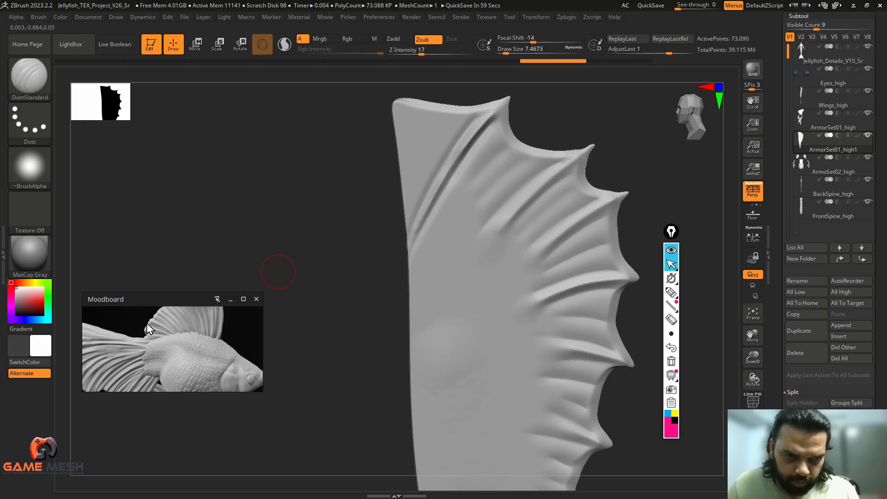
Try to carve a fine groove between the topmost spike's groove and the inner edge with a draw size of about 6.6.
mouse_move(674, 204)
left_mouse_down()
mouse_move(681, 200)
mouse_move(638, 189)
left_mouse_up()
key("ctrl")
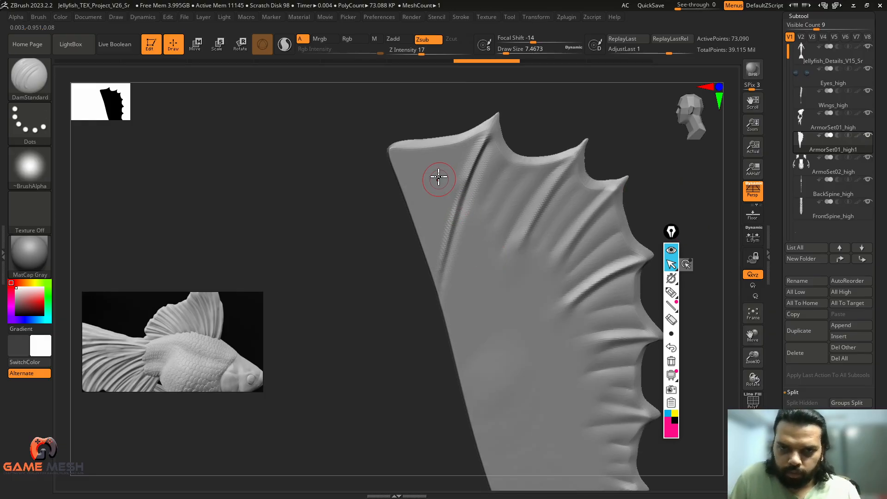
key("bracketleft")
key("bracketleft")
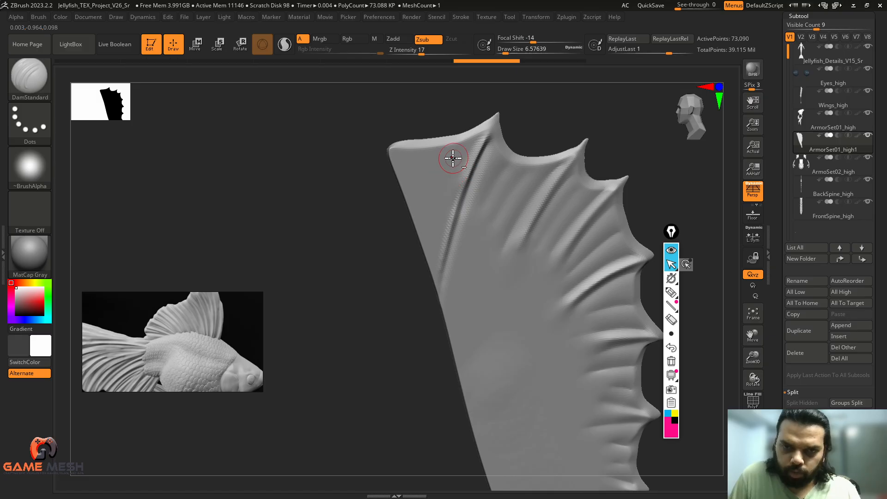
left_click_drag(391, 282, 380, 285)
mouse_move(448, 193)
left_mouse_down()
mouse_move(428, 273)
mouse_move(452, 182)
left_mouse_up()
key("ctrl+z")
Carve a broad groove between the topmost spike's groove and the inner edge, using a draw size of about 15.6.
key("s")
left_click_drag(462, 146, 443, 278)
key("s")
left_click_drag(451, 193, 454, 193)
mouse_move(470, 150)
left_mouse_down()
mouse_move(443, 216)
mouse_move(436, 298)
left_mouse_up()
left_click_drag(404, 335, 489, 295)
mouse_move(558, 257)
left_mouse_down()
mouse_move(510, 283)
mouse_move(489, 280)
left_mouse_up()
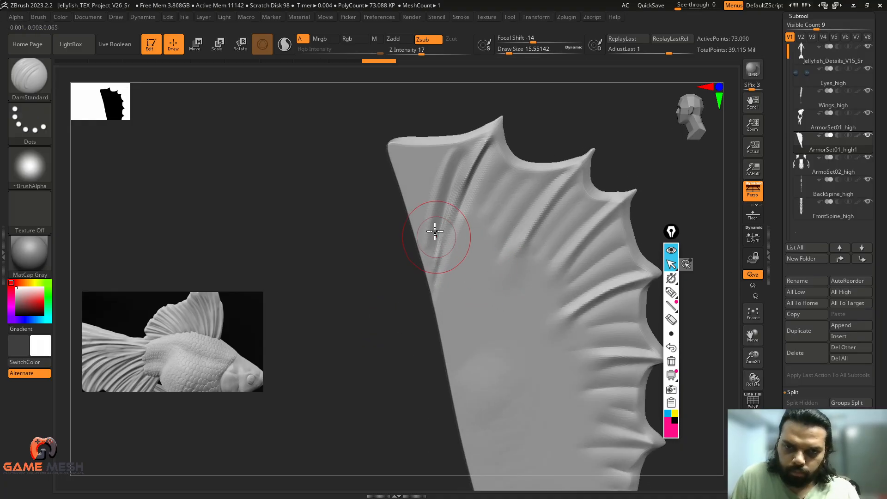
Carve another groove closer to the fin's inner edge with a draw size of about 10.5.
key("s")
left_click_drag(435, 228, 434, 228)
left_click_drag(448, 152, 425, 289)
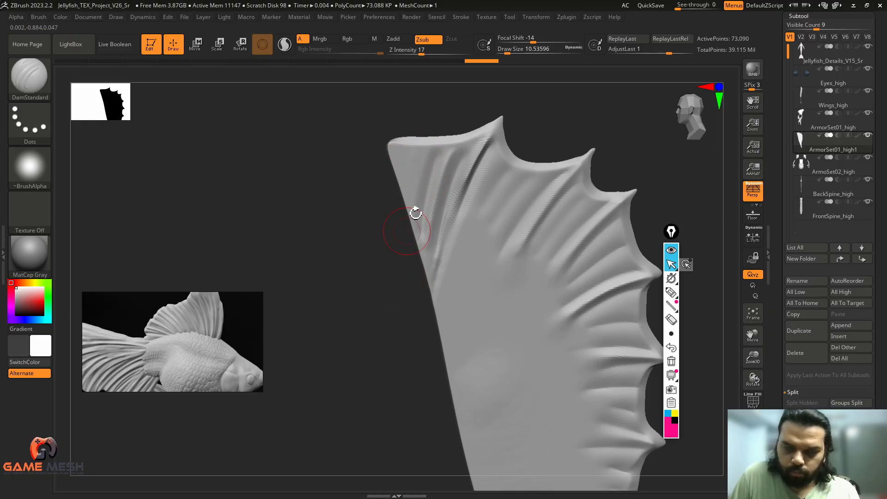
Try to lengthen the second spike's groove into the flat area with a draw size of about 8.4.
mouse_move(403, 345)
left_mouse_down()
mouse_move(392, 346)
mouse_move(419, 317)
mouse_move(400, 334)
left_mouse_up()
key("s")
left_click_drag(487, 201, 486, 201)
left_click_drag(570, 169, 543, 184)
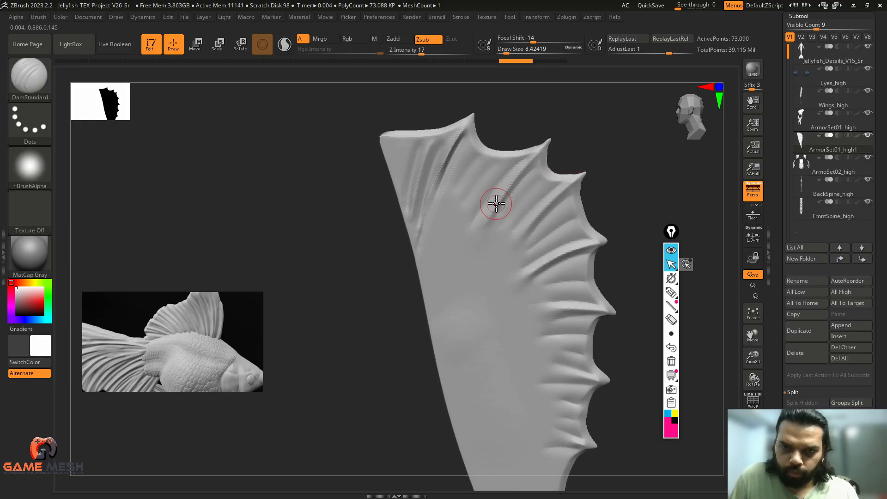
key("ctrl+z")
key("ctrl+z")
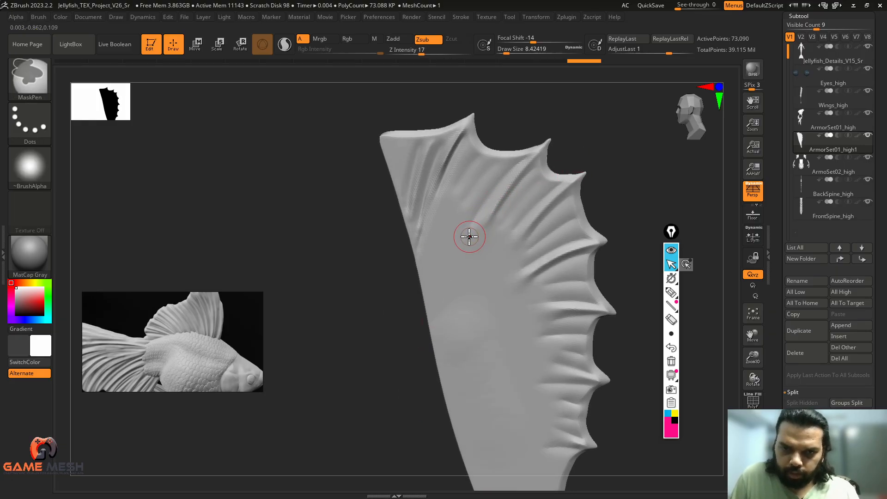
Try to extend the second spike's groove as far as the inner edge with draw sizes of about 11.7 and 10.5.
key("s")
left_click_drag(483, 221, 484, 221)
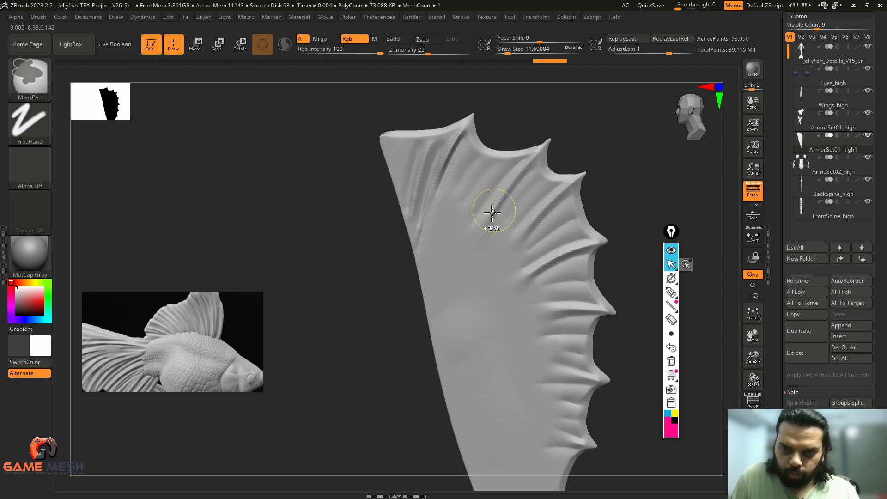
key("ctrl+z")
mouse_move(589, 173)
left_mouse_down()
mouse_move(604, 150)
mouse_move(623, 170)
mouse_move(641, 165)
mouse_move(624, 154)
mouse_move(616, 170)
mouse_move(630, 157)
mouse_move(592, 173)
left_mouse_up()
key("s")
left_click(480, 226)
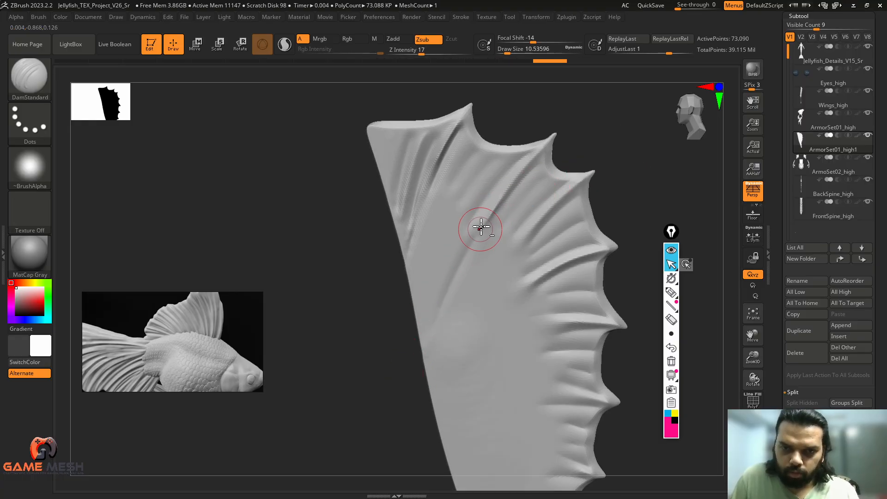
left_click_drag(406, 370, 400, 370)
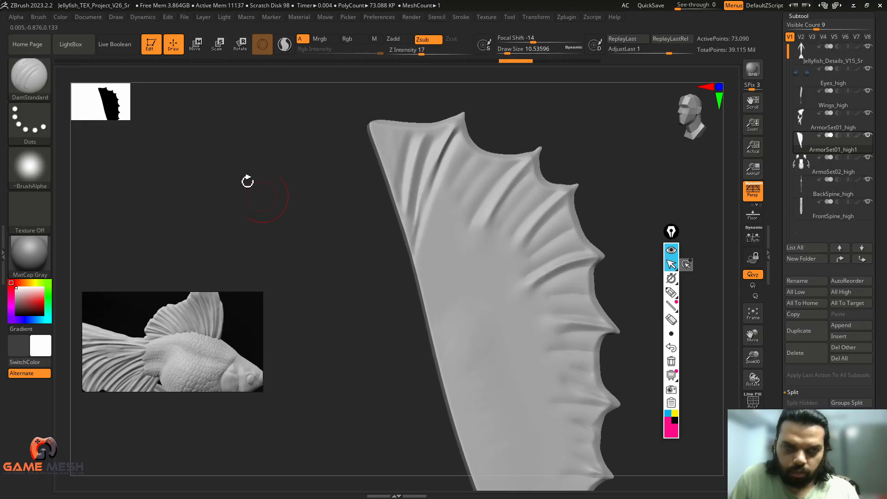
Enable BackfaceMask in the DamStandard brush's auto masking settings.
left_click(39, 17)
mouse_move(106, 284)
left_mouse_down()
mouse_move(106, 194)
mouse_move(120, 155)
left_mouse_up()
left_click(80, 230)
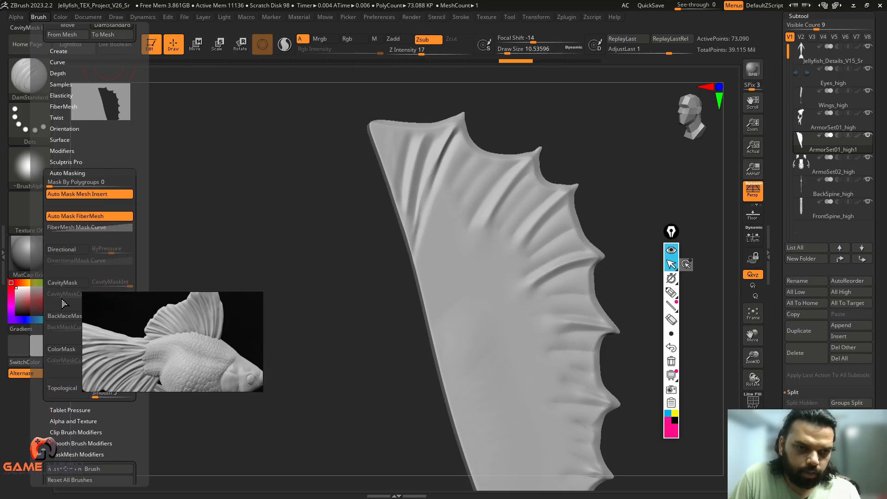
left_click(64, 318)
left_click_drag(331, 341, 380, 326)
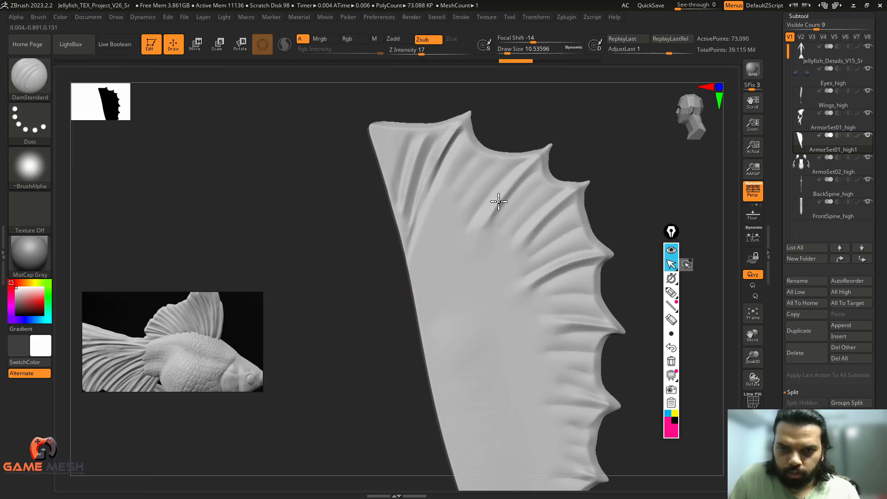
Try to carve the second spike's groove down across the flat area with backface masking active.
left_click_drag(498, 202, 392, 393)
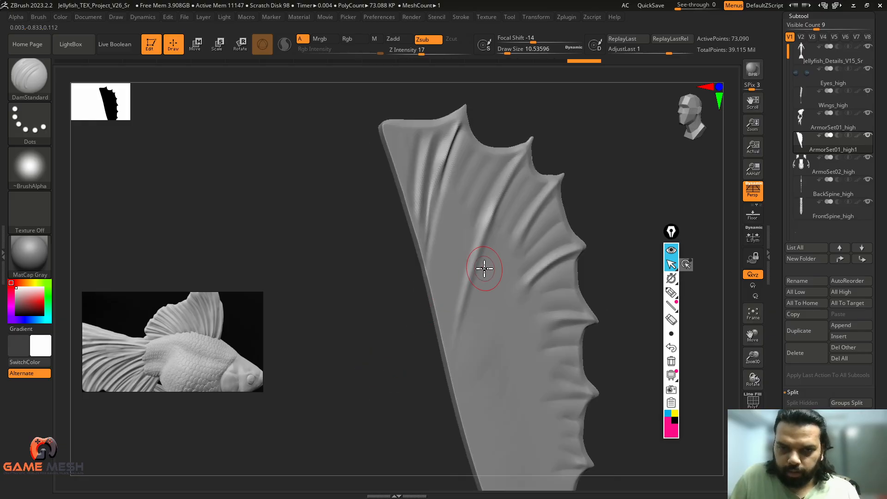
left_click_drag(398, 314, 418, 307)
left_click_drag(376, 340, 441, 326)
left_click_drag(591, 240, 503, 280)
left_click_drag(377, 366, 383, 346, "alt")
left_click_drag(467, 293, 476, 221, "shift")
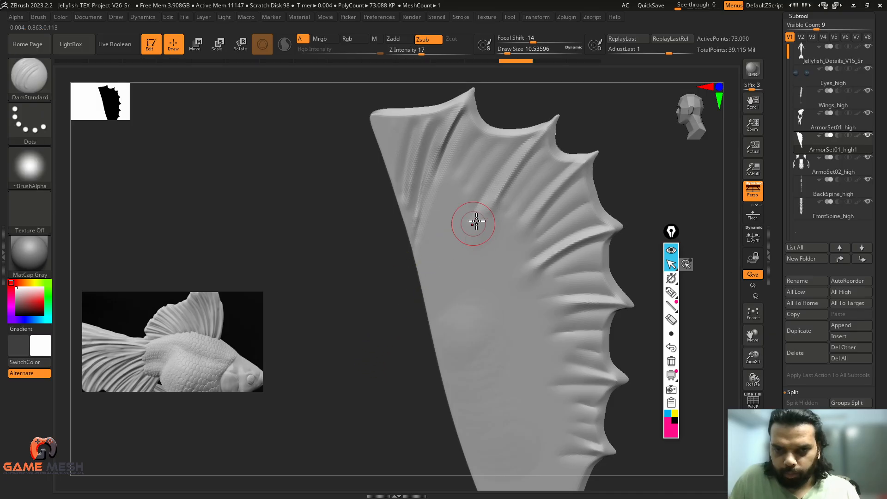
Extend the second spike's groove toward the inner edge, smooth it, and broaden it with a draw size of about 15.6.
left_click_drag(499, 189, 457, 281)
left_click_drag(491, 214, 476, 249, "shift")
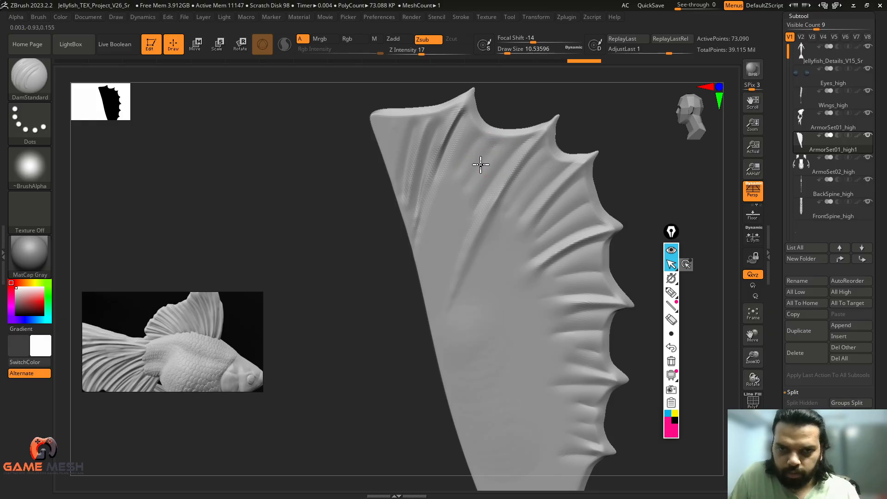
key("ctrl+z")
key("s")
left_click_drag(495, 179, 497, 180)
left_click_drag(536, 139, 466, 236)
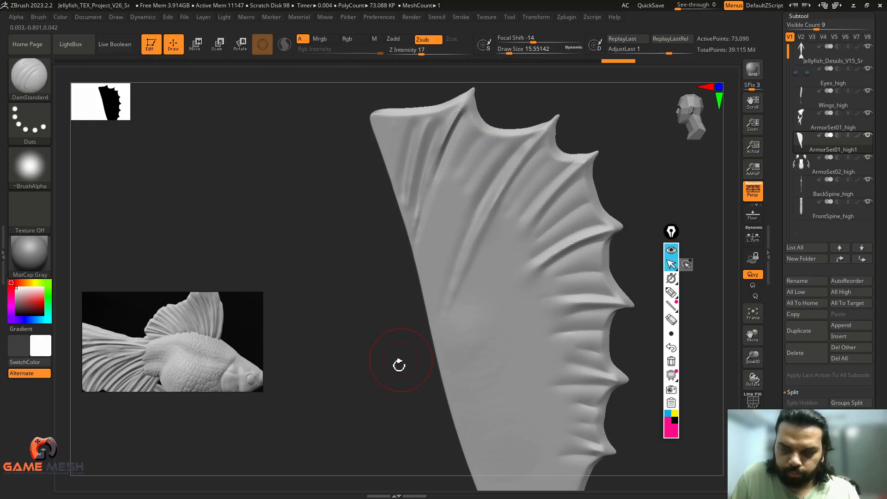
left_click_drag(399, 365, 423, 327)
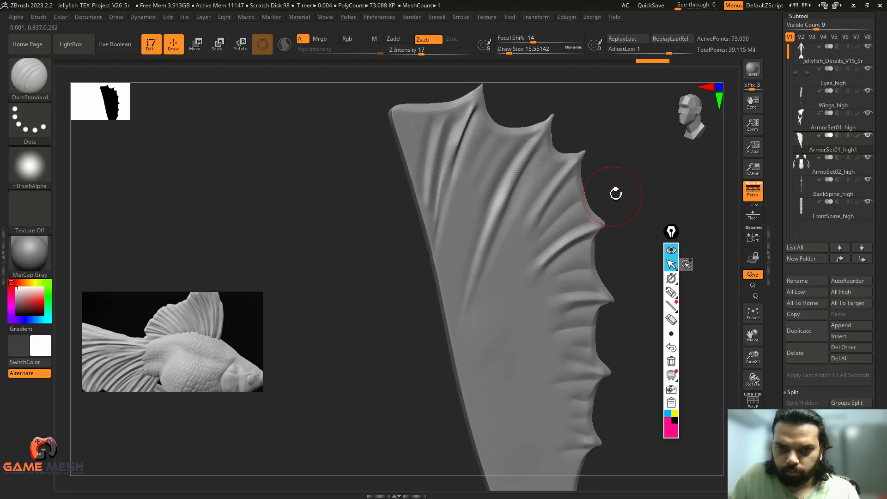
Carve and smooth grooves between the first two spikes, and extend the fourth and fifth spikes' ridges toward the inner edge with a draw size of about 12.9.
left_click_drag(616, 193, 622, 172, "alt")
key("[")
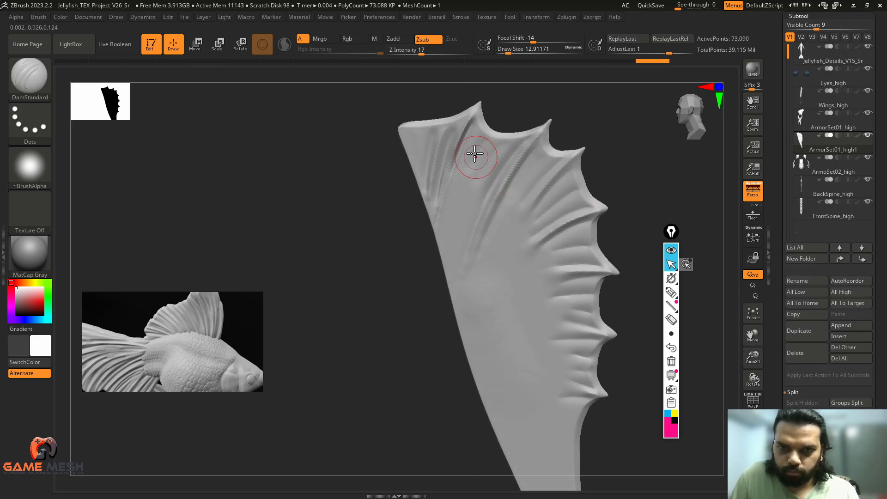
left_click_drag(401, 292, 450, 244)
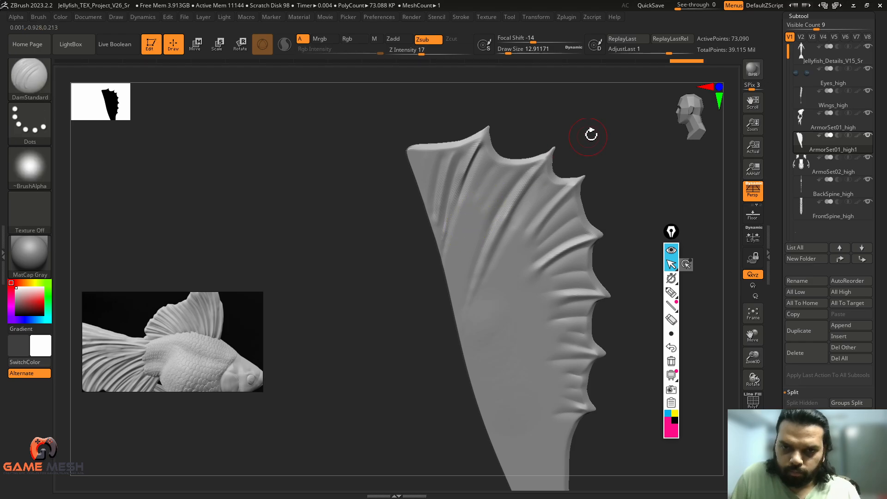
left_click_drag(590, 135, 567, 140)
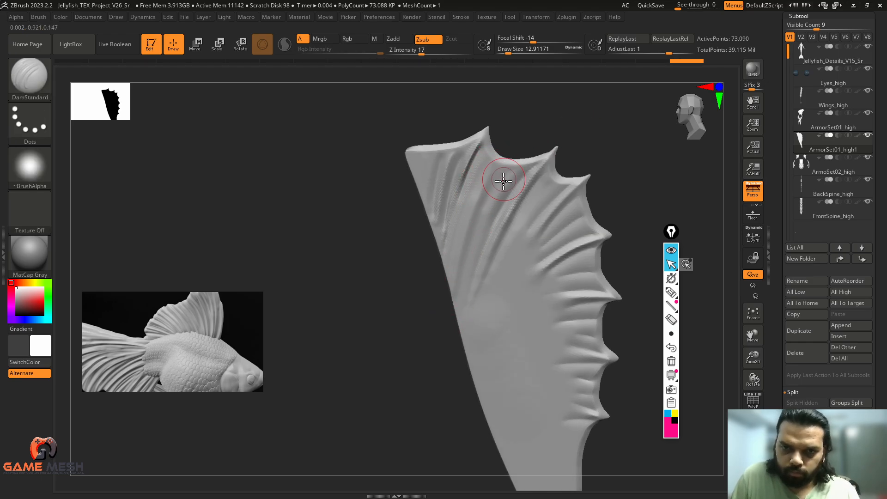
mouse_move(503, 180)
left_mouse_down("shift")
mouse_move(486, 182)
mouse_move(457, 264)
left_mouse_up("shift")
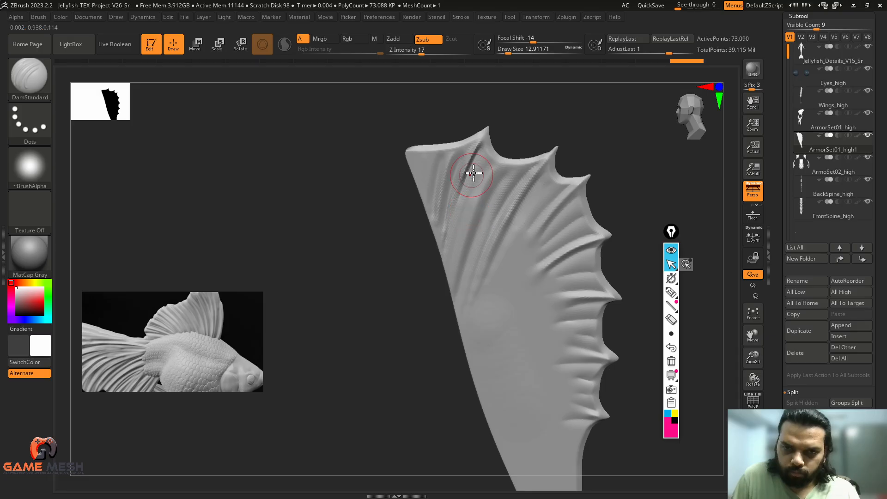
mouse_move(448, 348)
left_mouse_down()
mouse_move(414, 397)
mouse_move(450, 356)
mouse_move(605, 233)
mouse_move(643, 190)
mouse_move(497, 241)
left_mouse_up()
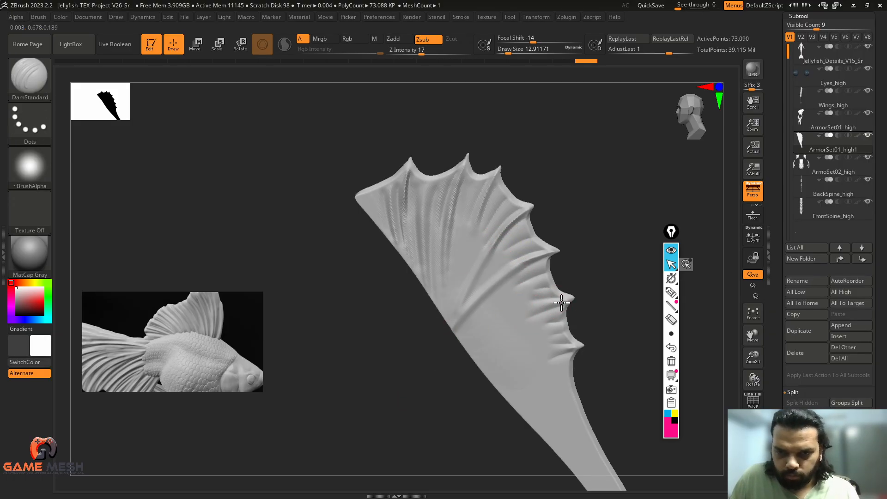
Carve grooves from the sixth and seventh spikes across the flat area to the fin's inner edge.
left_click_drag(457, 360, 593, 287)
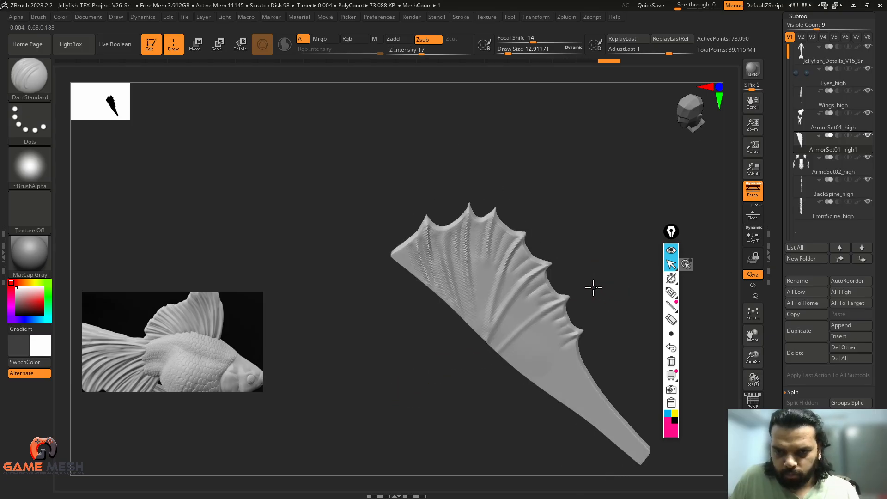
left_click(753, 461)
mouse_move(630, 368)
left_mouse_down()
mouse_move(592, 336)
mouse_move(584, 222)
mouse_move(603, 212)
mouse_move(514, 276)
mouse_move(436, 375)
mouse_move(437, 405)
left_mouse_up()
left_click(753, 460)
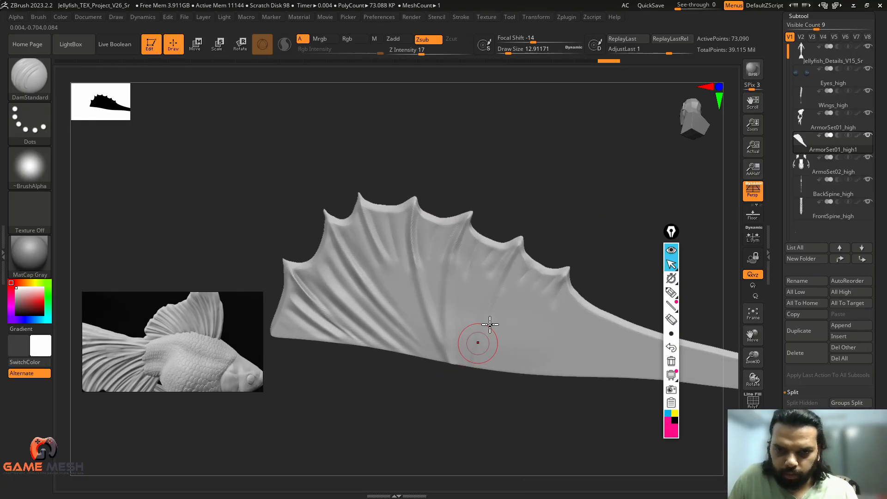
left_click_drag(470, 373, 471, 308)
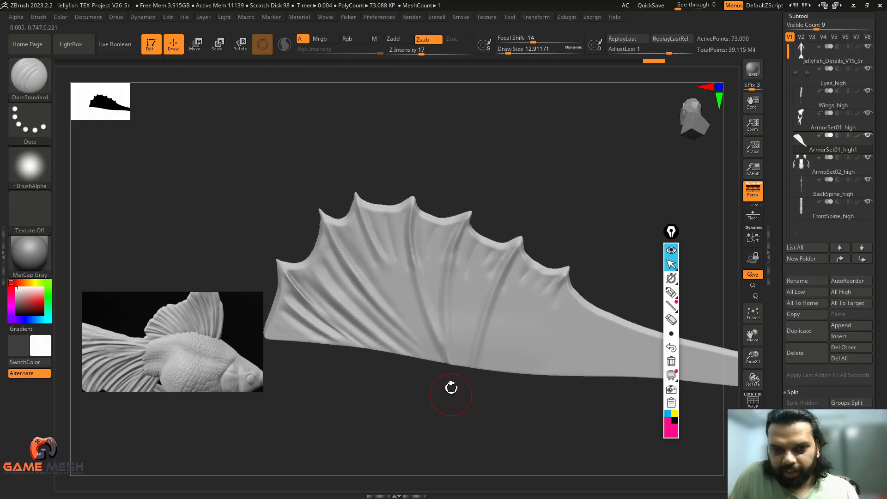
left_click_drag(507, 405, 495, 398)
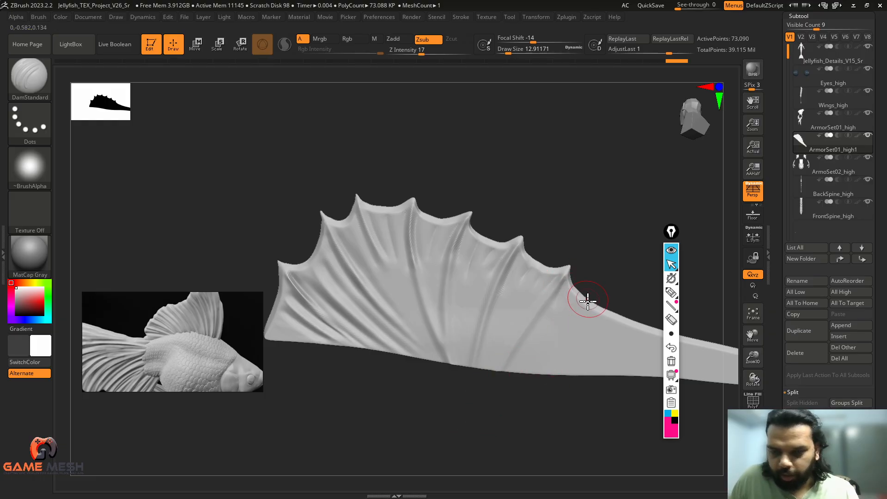
mouse_move(610, 237)
left_mouse_down()
mouse_move(494, 267)
mouse_move(480, 321)
left_mouse_up()
key("ctrl+z")
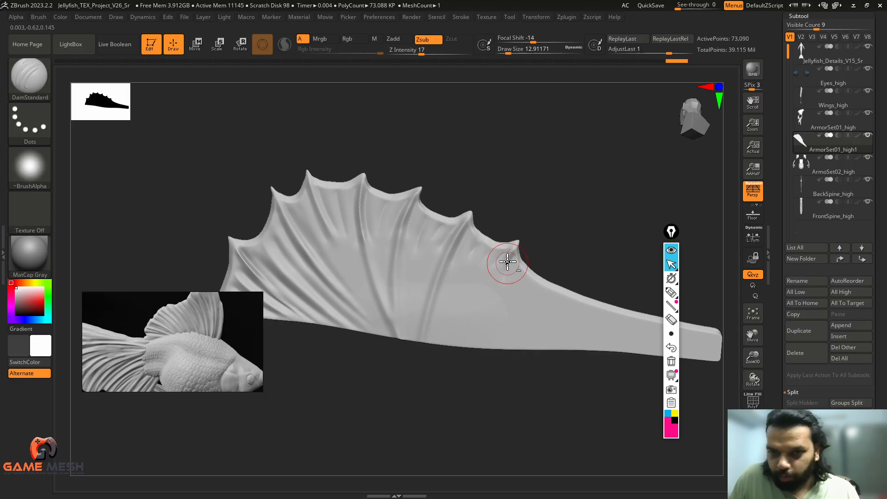
left_click_drag(497, 367, 551, 312)
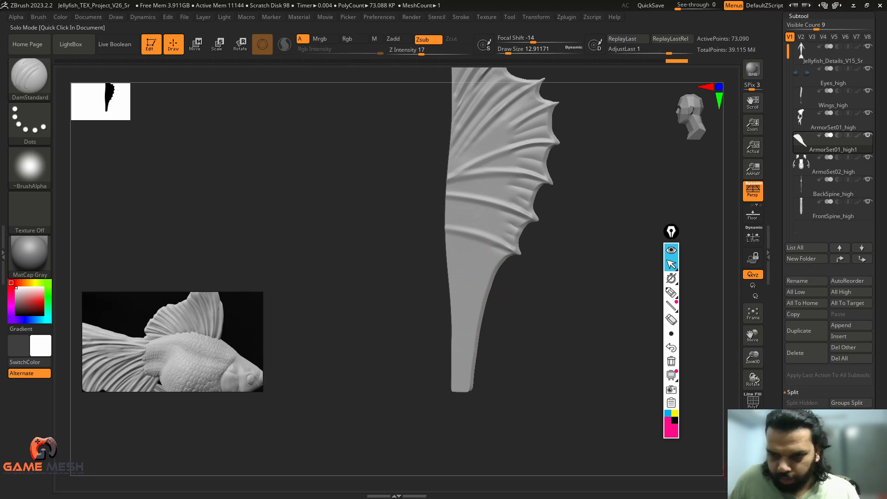
Examine the grooved fin both isolated and in place on the full armored character from several angles.
left_click(753, 452)
left_click_drag(604, 342, 453, 357)
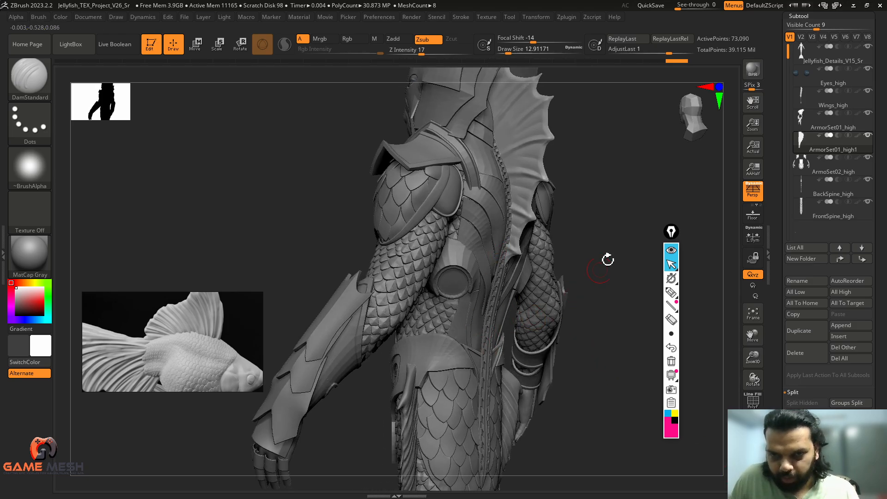
left_click_drag(607, 259, 716, 435)
left_click(752, 452)
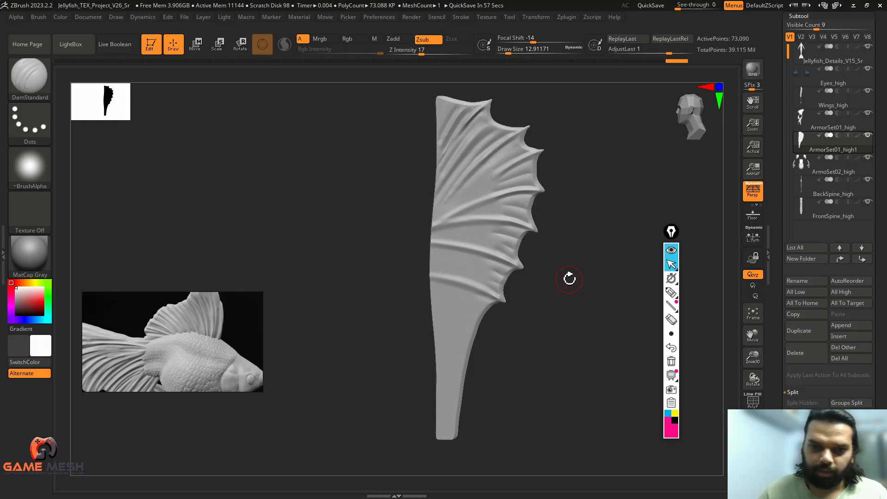
left_click_drag(584, 260, 610, 210)
left_click_drag(582, 209, 582, 243, "alt")
left_click(752, 453)
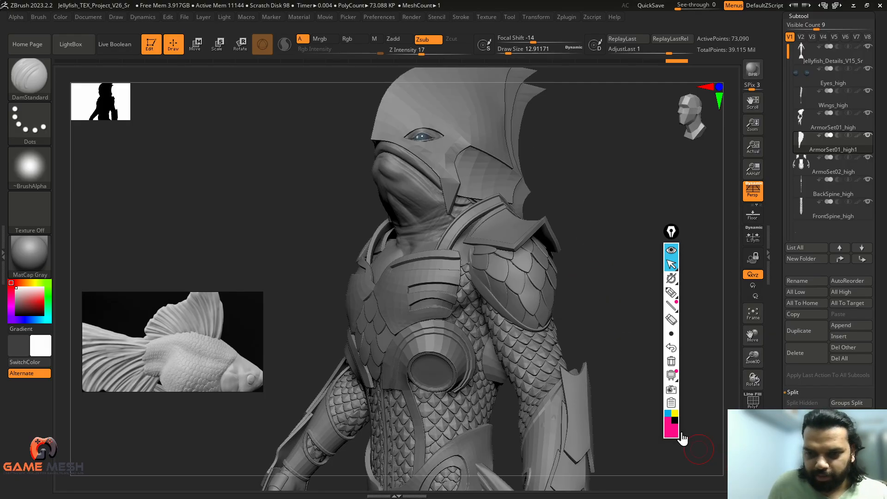
left_click_drag(619, 284, 576, 267)
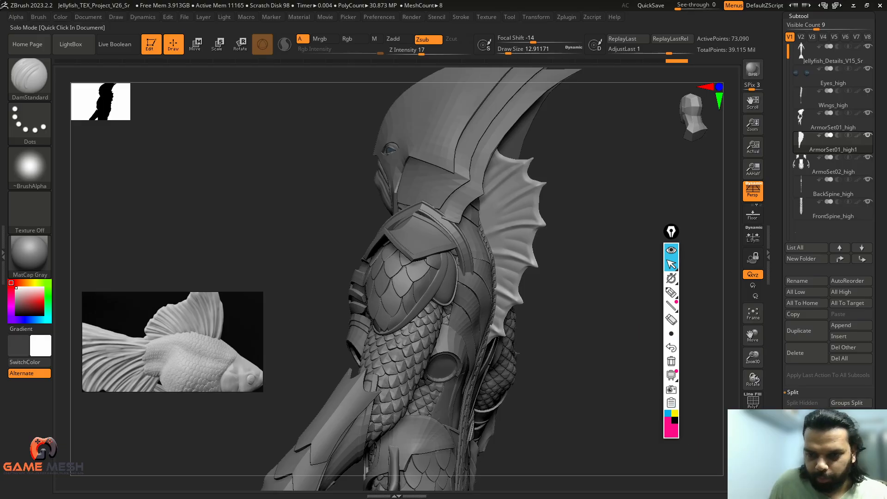
left_click(753, 450)
left_click(753, 450)
left_click_drag(615, 286, 606, 278)
left_click(750, 449)
Carve an additional fine groove beneath the first spike toward the inner edge with a draw size of about 9.4.
left_click_drag(578, 311, 459, 242)
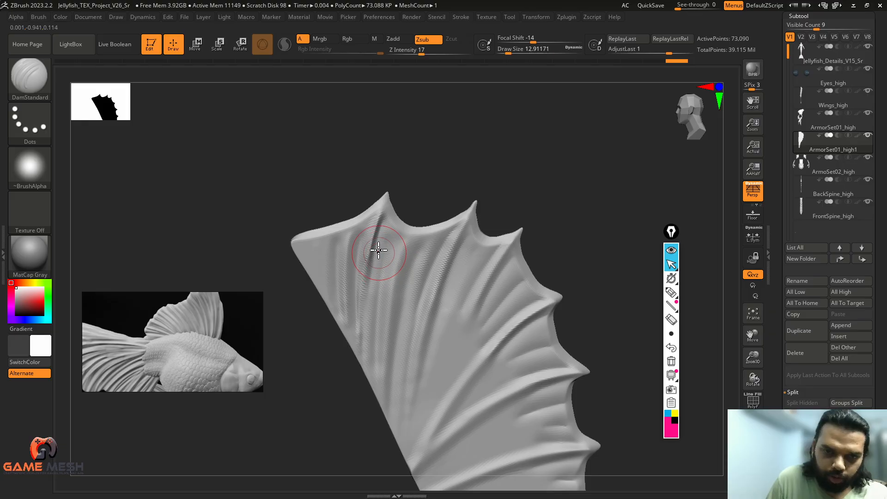
left_click_drag(373, 255, 363, 319)
key("ctrl+z")
key("s")
left_click(367, 264)
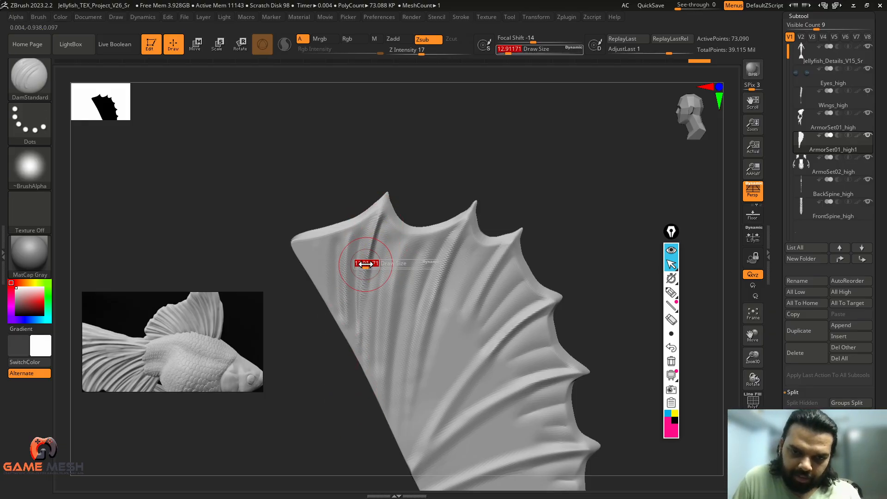
left_click_drag(376, 224, 362, 293)
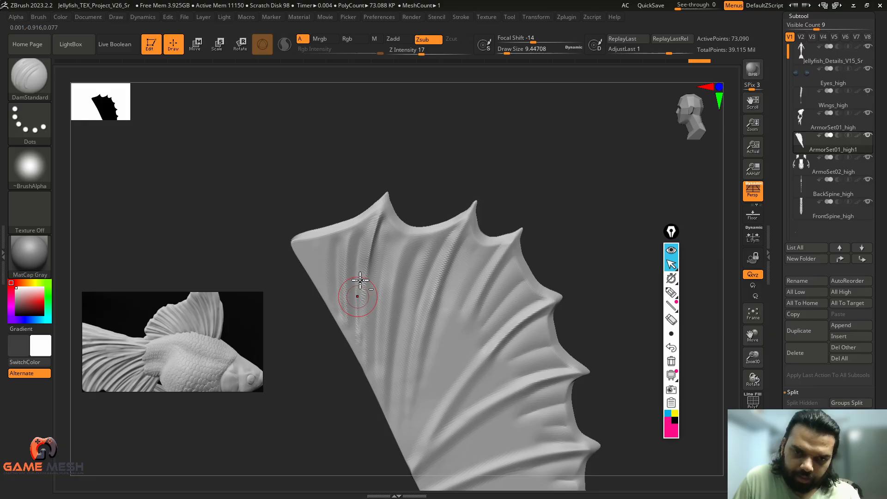
left_click_drag(374, 228, 354, 314)
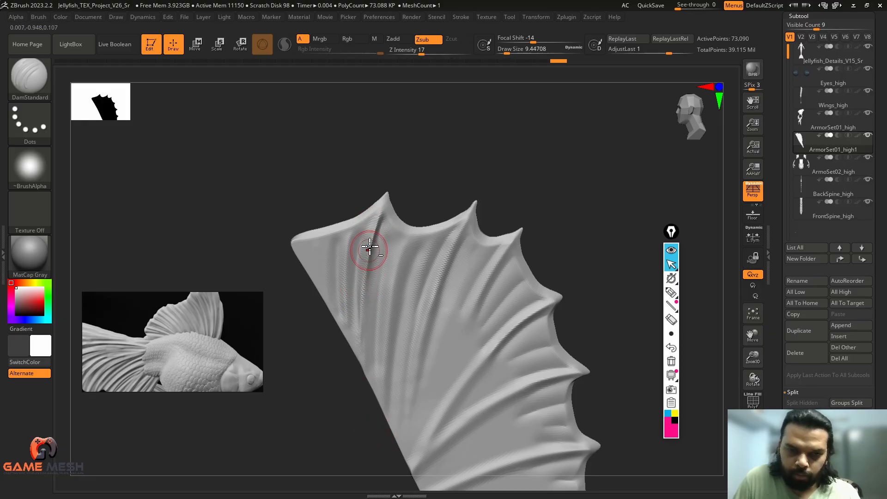
left_click_drag(443, 177, 440, 127, "alt")
left_click_drag(396, 202, 370, 325)
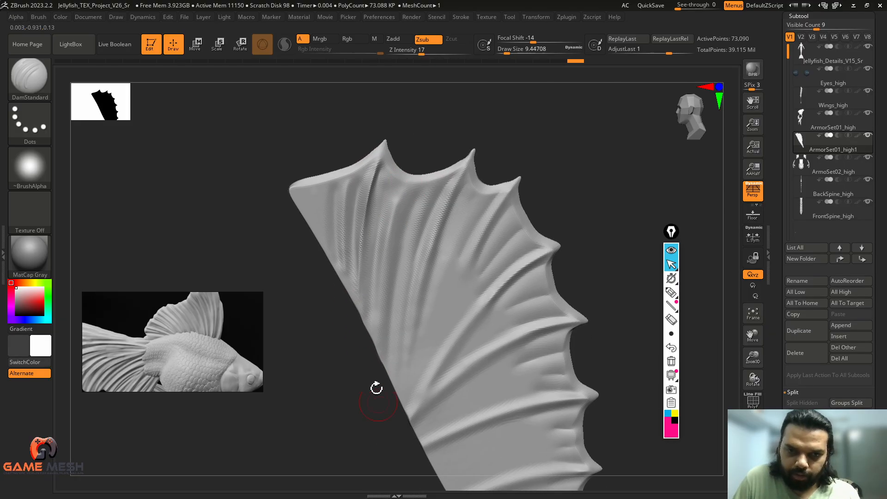
Carve grooves from the third spike and the membrane beside it down to the inner edge with a draw size of about 14.2.
left_click_drag(560, 203, 494, 158)
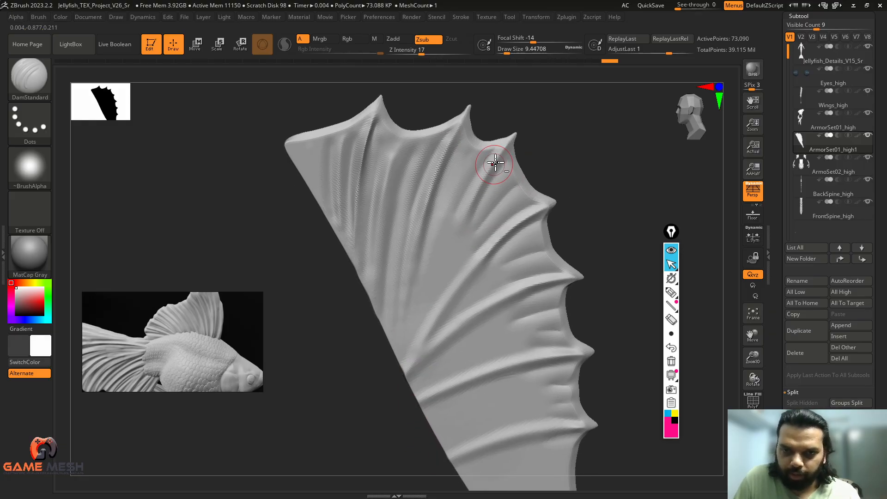
left_click_drag(583, 186, 554, 193)
key("s")
left_click_drag(491, 206, 434, 322)
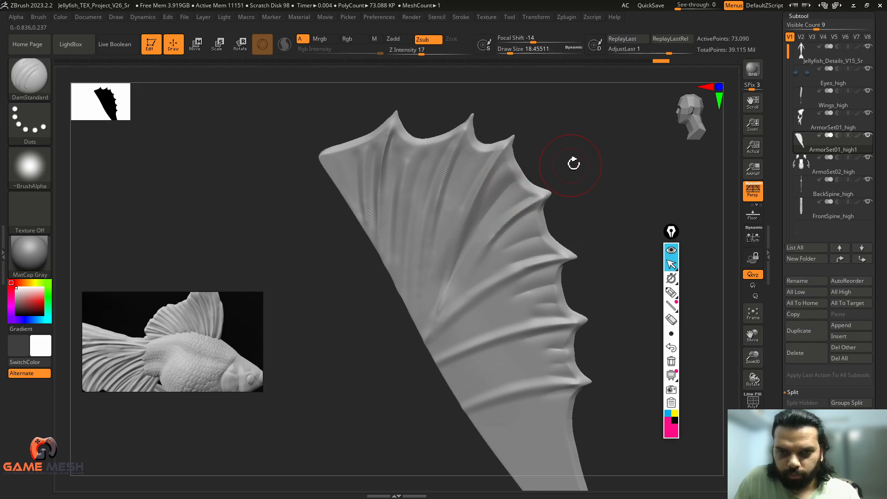
left_click_drag(573, 163, 573, 150)
key("ctrl+z")
key("s")
left_click_drag(497, 212, 495, 212)
left_click_drag(502, 169, 437, 316)
left_click_drag(521, 189, 432, 354)
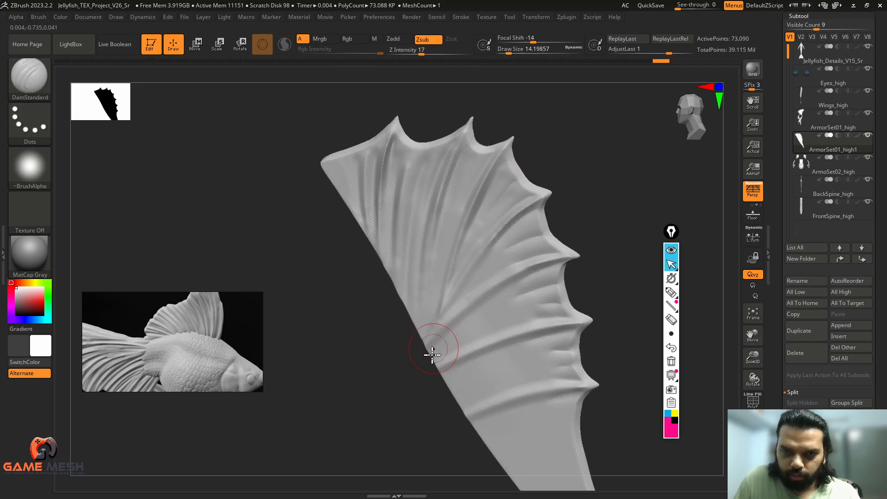
Move the goldfish reference image out of the way and assign Alpha 55 to the DamStandard brush.
left_click(29, 166)
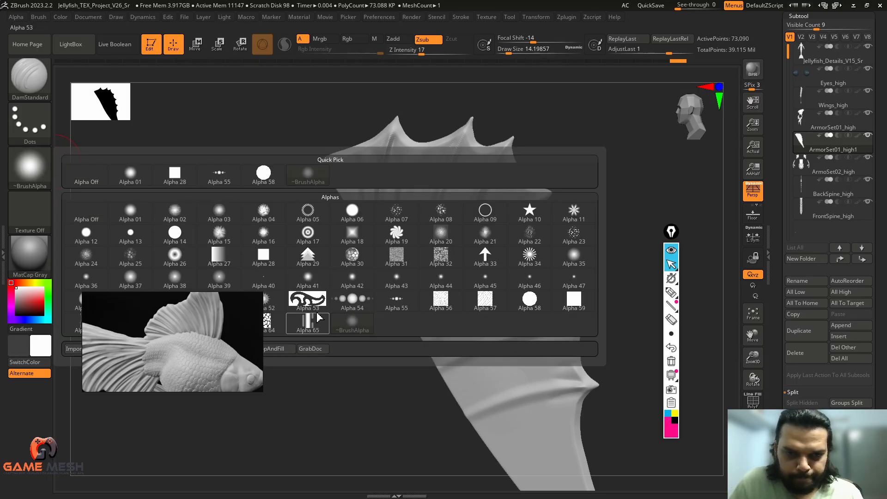
left_click_drag(199, 301, 179, 379)
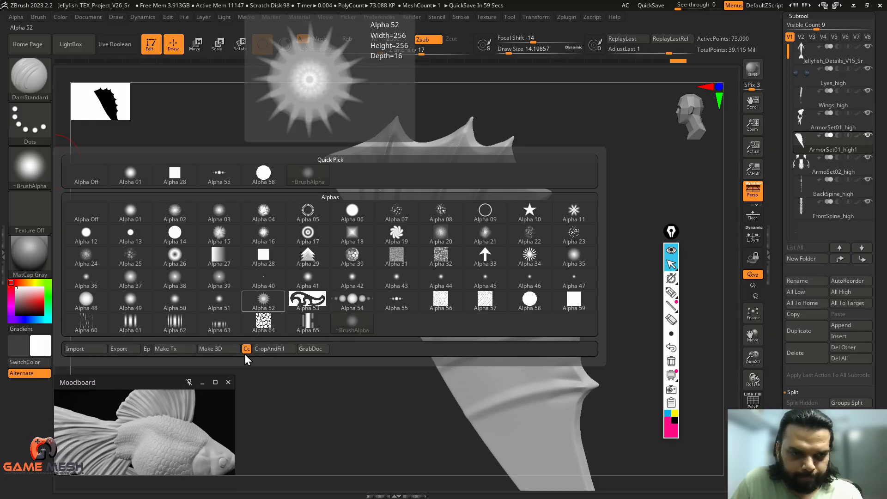
left_click(390, 300)
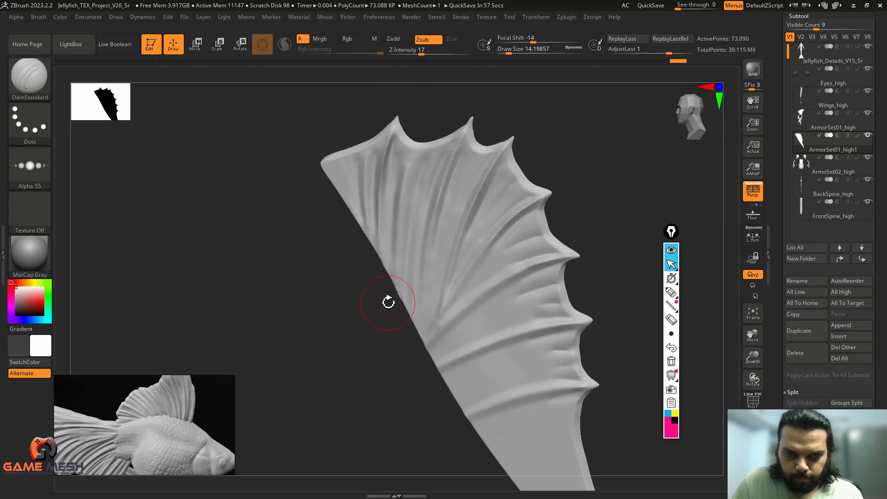
Try to carve multi-line grooves around the second and third spikes with Alpha 55 and a draw size of 28.75.
mouse_move(573, 161)
left_mouse_down("alt")
mouse_move(590, 166)
mouse_move(529, 178)
mouse_move(419, 297)
left_mouse_up("alt")
key("s")
key("ctrl+z")
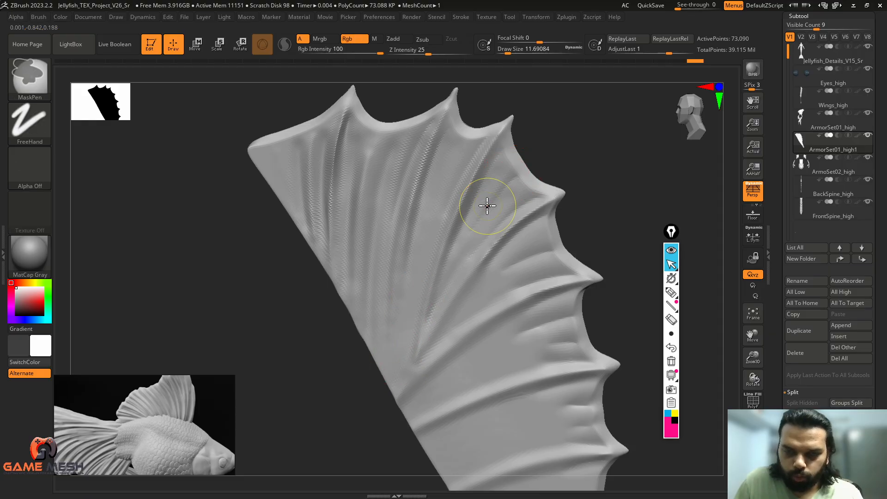
key("s")
left_click_drag(487, 206, 429, 303)
key("ctrl+z")
key("s")
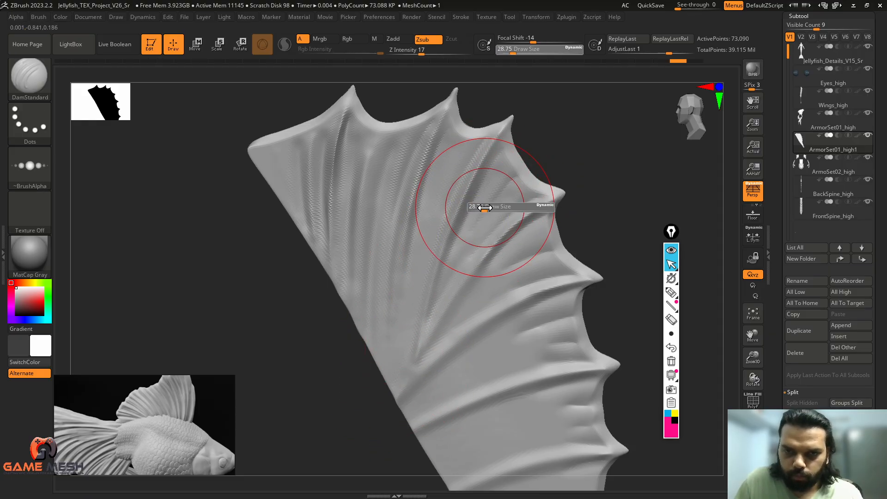
left_click_drag(503, 176, 431, 301)
left_click_drag(594, 200, 585, 198)
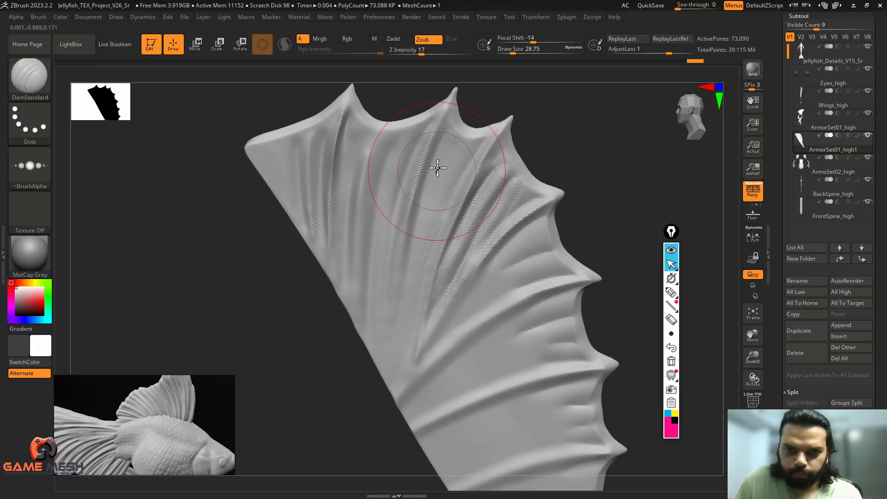
left_click_drag(455, 162, 407, 305)
key("ctrl+z")
key("ctrl+z")
Try a multi-line groove from below the second spike to the inner edge with a draw size of about 18.5.
key("s")
left_click_drag(439, 186, 434, 185)
left_click_drag(404, 363, 402, 373)
key("ctrl+z")
Carve subtle multi-line grooves between the first four spikes down to the inner edge with a draw size of about 25 and Z Intensity 9.
key("s")
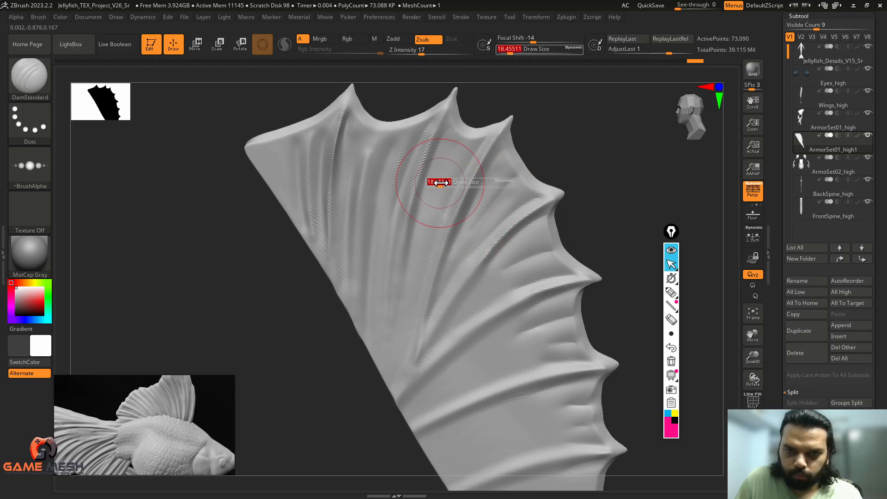
left_click_drag(439, 182, 401, 379)
key("ctrl+z")
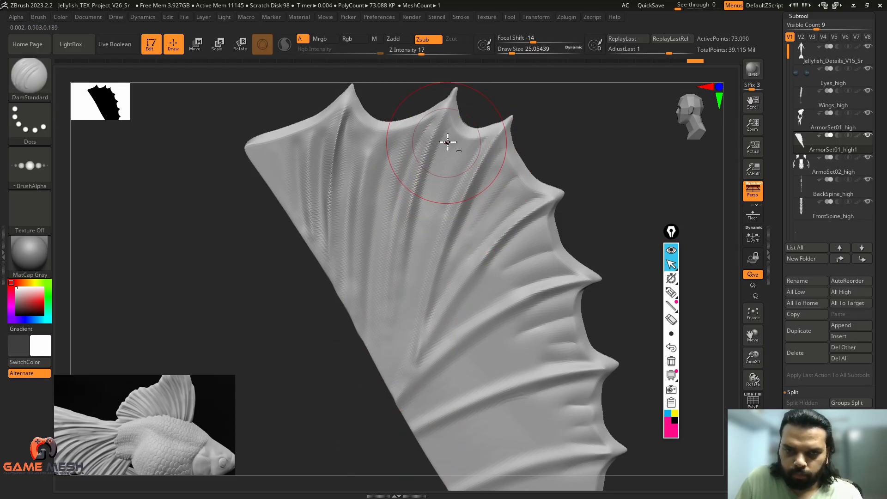
left_click(412, 51)
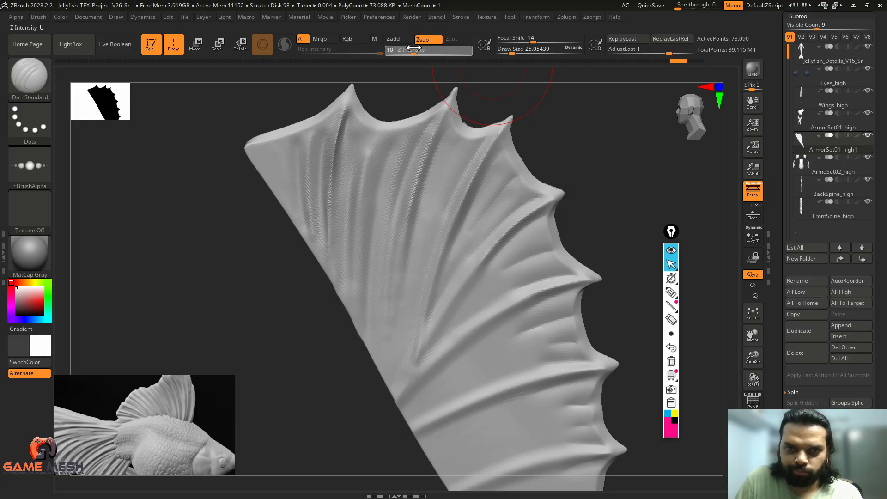
left_click_drag(438, 186, 404, 377)
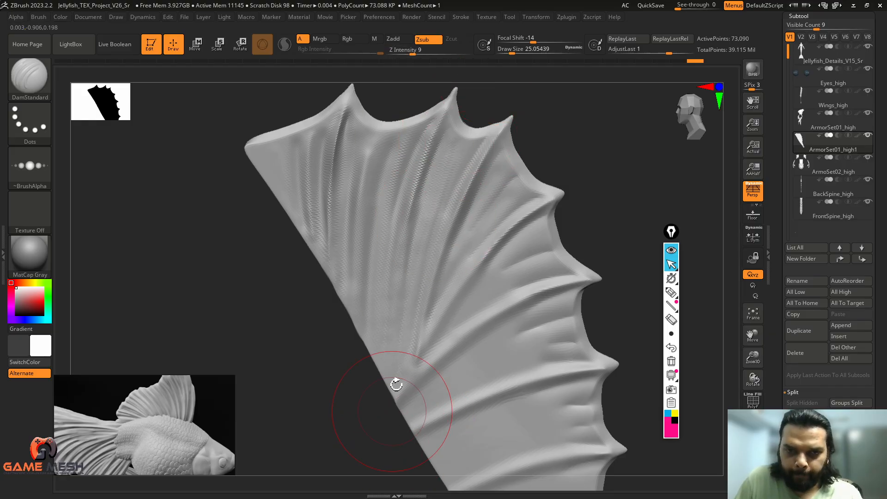
left_click_drag(394, 171, 374, 415)
left_click_drag(385, 187, 372, 271)
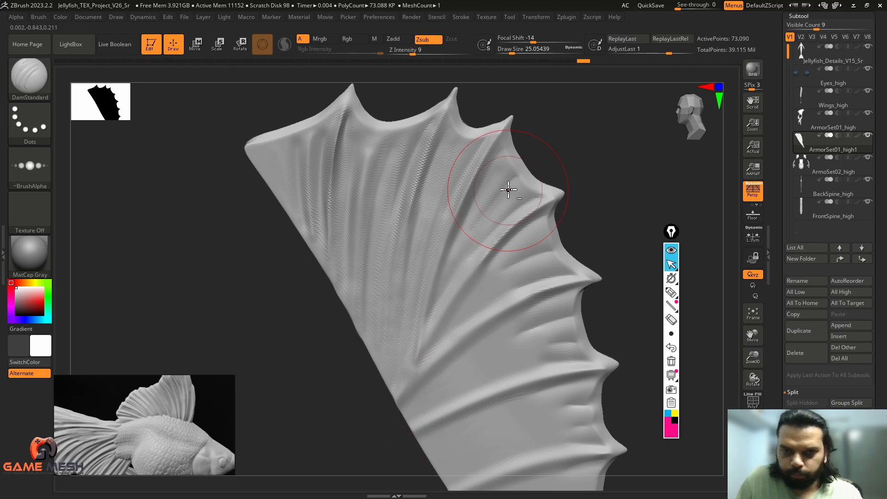
left_click_drag(509, 177, 413, 393)
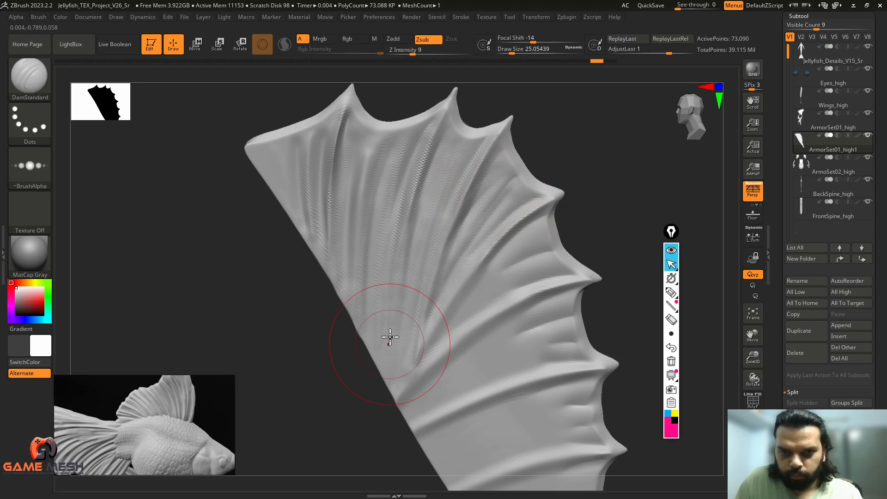
Carve multi-line grooves between the fourth and fifth spikes down to the inner edge with a draw size of about 20.
left_click_drag(602, 217, 574, 149)
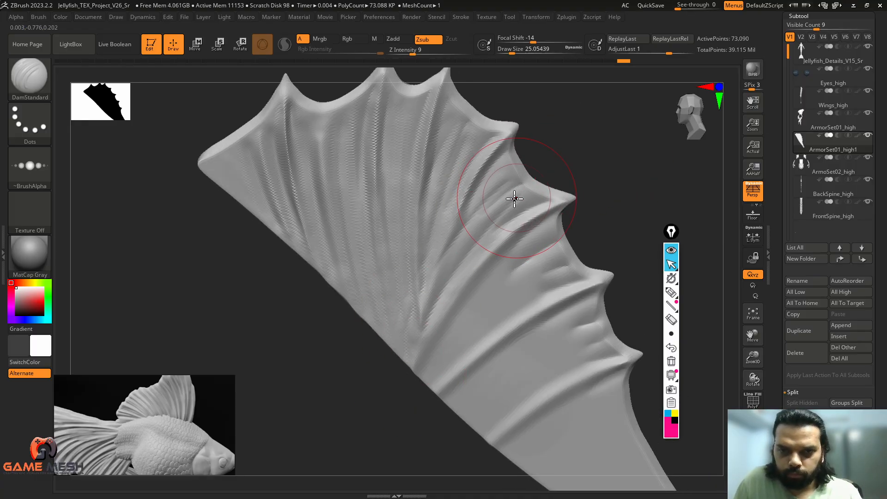
key("ctrl+z")
key("s")
left_click(504, 194)
left_click_drag(502, 197, 483, 219)
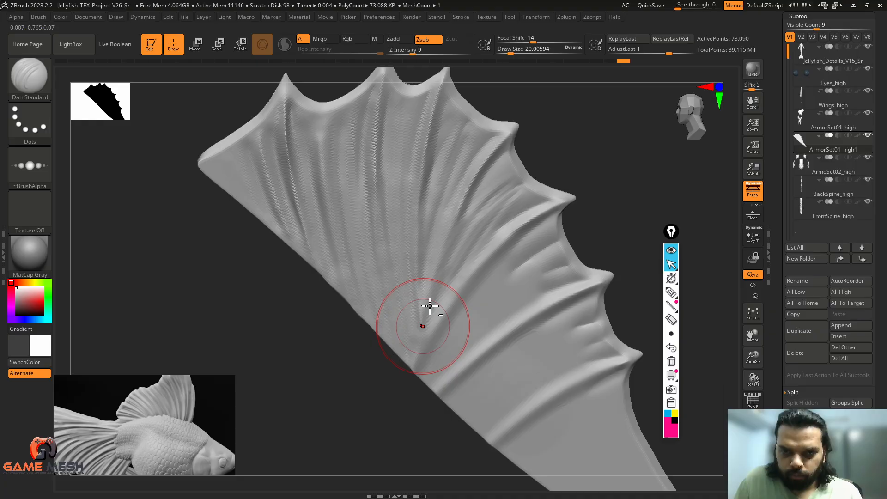
left_click_drag(429, 305, 414, 356)
Carve multi-line grooves between the fifth, sixth and seventh spikes down to the inner edge with a draw size of about 30.7.
left_click_drag(596, 179, 575, 194)
key("s")
left_click(508, 271)
left_click_drag(584, 238, 478, 289)
key("s")
left_click(522, 267)
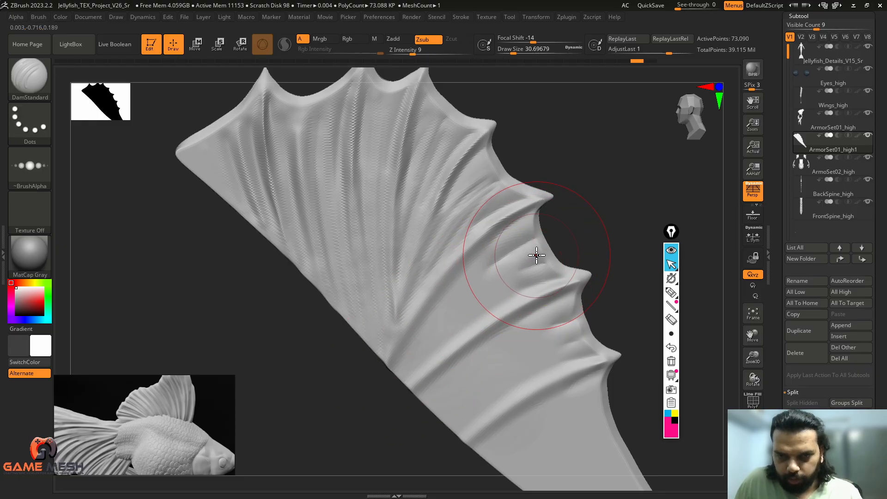
mouse_move(591, 228)
left_mouse_down()
mouse_move(633, 202)
mouse_move(610, 210)
mouse_move(584, 200)
mouse_move(508, 239)
left_mouse_up()
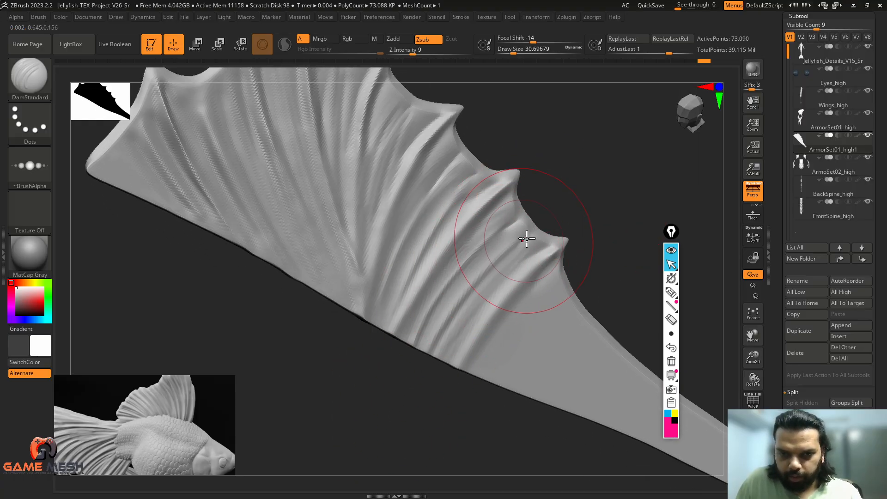
Try smoothing the grooves between the last two spikes and adding another groove toward the inner edge with a draw size of about 26.9.
left_click_drag(518, 252, 486, 308, "shift")
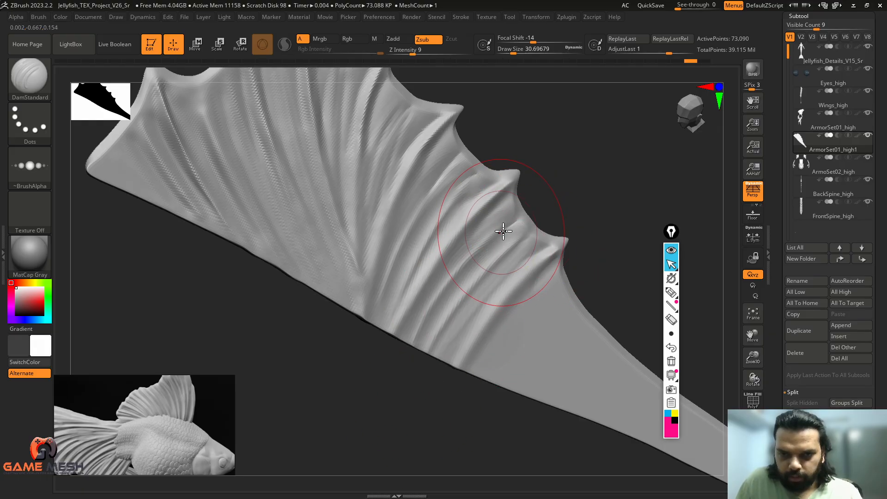
mouse_move(501, 245)
left_mouse_down("shift")
mouse_move(508, 207)
mouse_move(552, 206)
mouse_move(551, 196)
mouse_move(545, 220)
left_mouse_up("shift")
left_click_drag(531, 238, 441, 301)
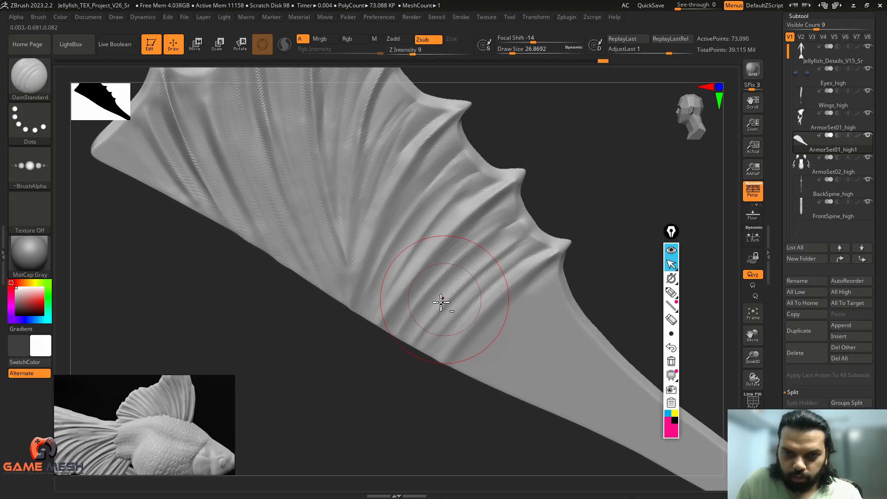
key("ctrl+z")
key("ctrl+z")
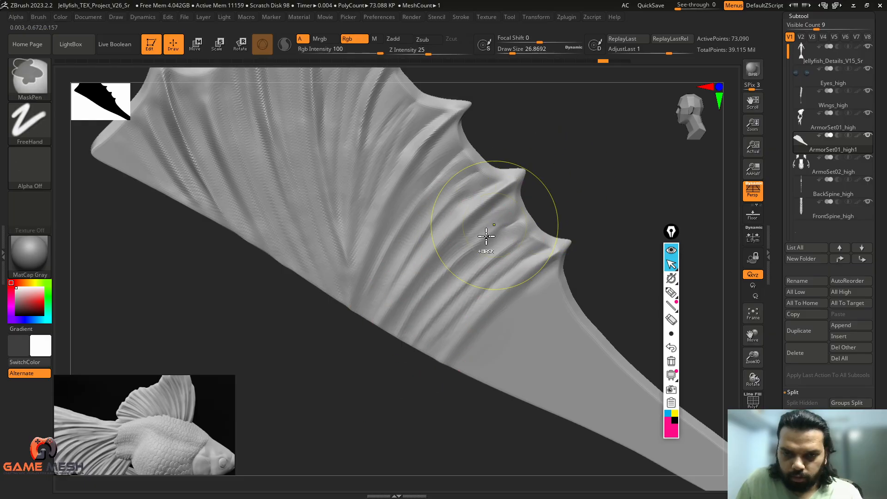
Carve broader multi-line grooves below the second, third and fourth spikes down to the inner edge with a draw size of about 36.9.
mouse_move(545, 196)
left_mouse_down("alt")
mouse_move(561, 180)
mouse_move(559, 206)
left_mouse_up("alt")
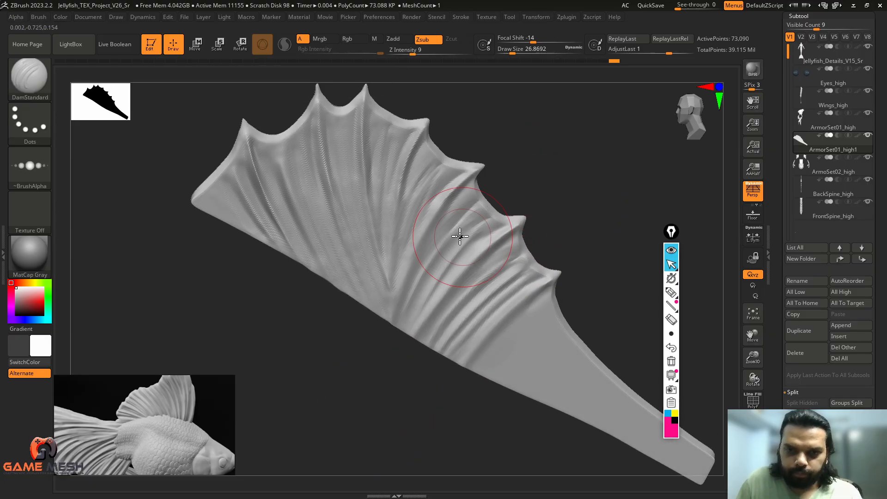
left_click_drag(523, 170, 523, 216, "alt")
key("s")
left_click_drag(423, 234, 430, 233)
key("s")
left_click_drag(431, 208, 391, 291)
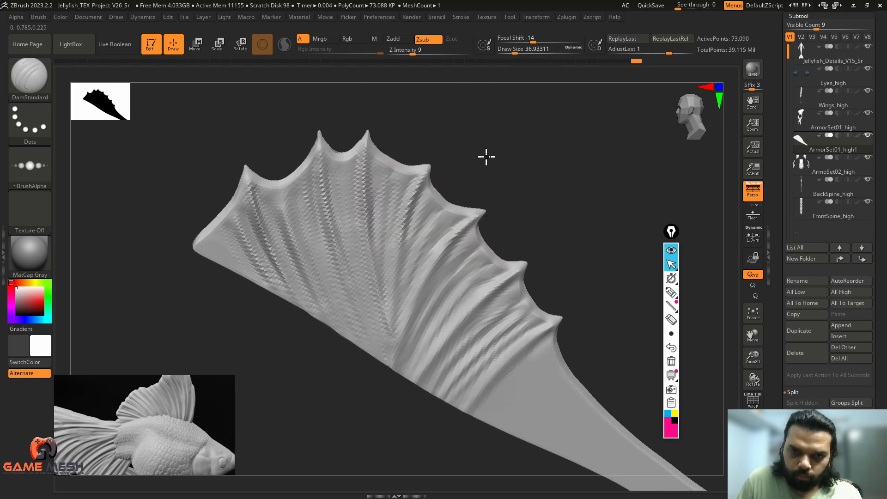
left_click_drag(485, 157, 488, 187, "alt")
key("s")
left_click_drag(348, 215, 358, 355)
mouse_move(466, 174)
left_mouse_down()
mouse_move(495, 180)
mouse_move(491, 194)
mouse_move(473, 166)
mouse_move(513, 208)
left_mouse_up()
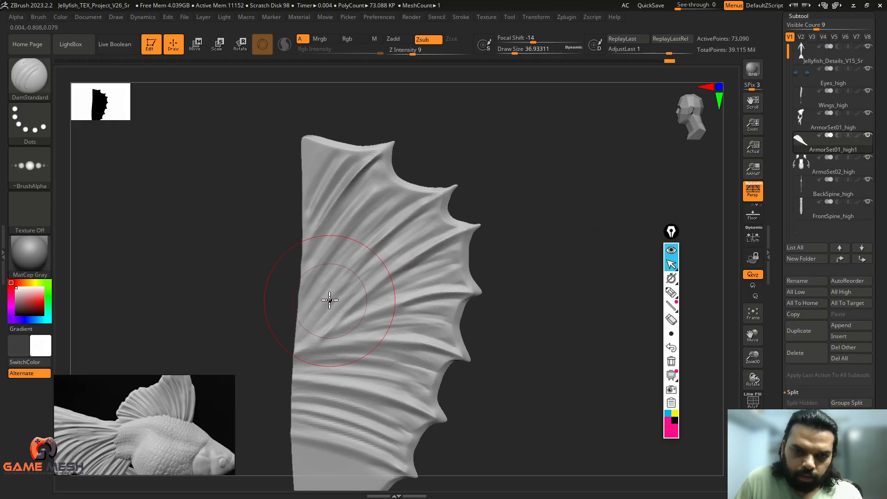
Assign Alpha 01 to the DamStandard brush and reduce the draw size to about 10.5.
left_click(35, 170)
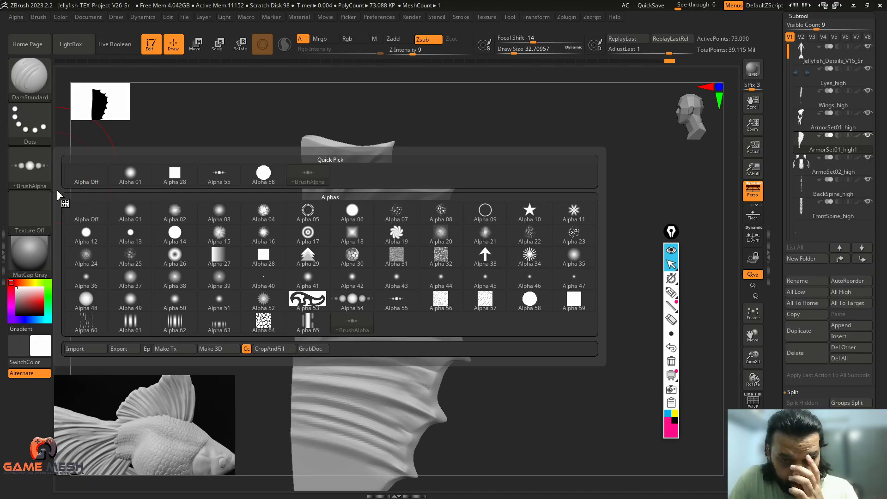
left_click(131, 212)
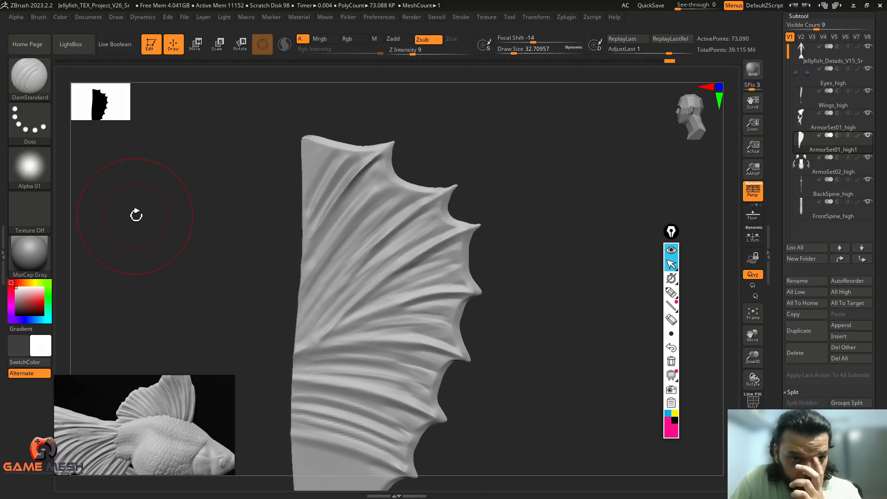
mouse_move(479, 167)
left_mouse_down("alt")
mouse_move(513, 137)
mouse_move(591, 182)
left_mouse_up("alt")
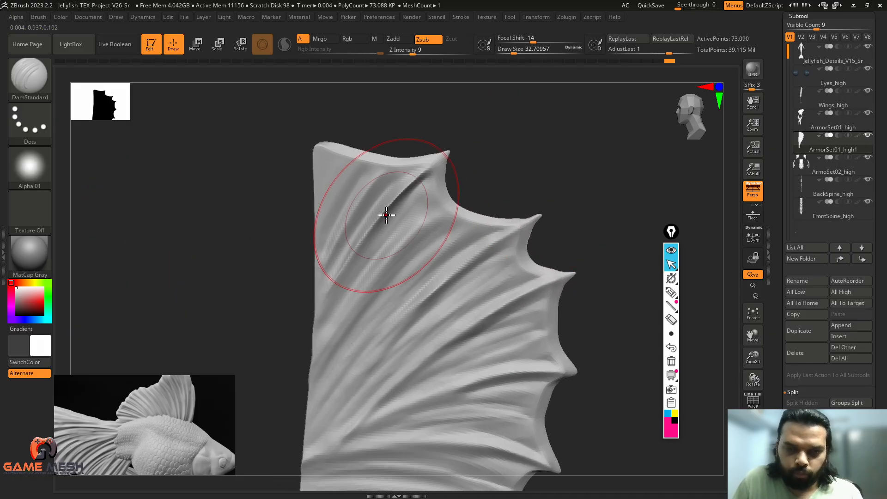
key("s")
left_click_drag(387, 215, 377, 220)
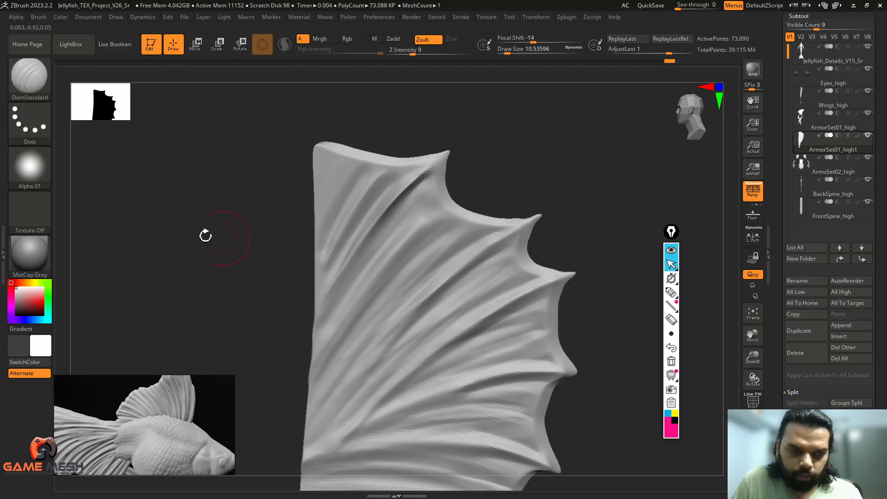
Switch to the Standard brush and set its draw size to about 5.
key("b")
key("s")
key("t")
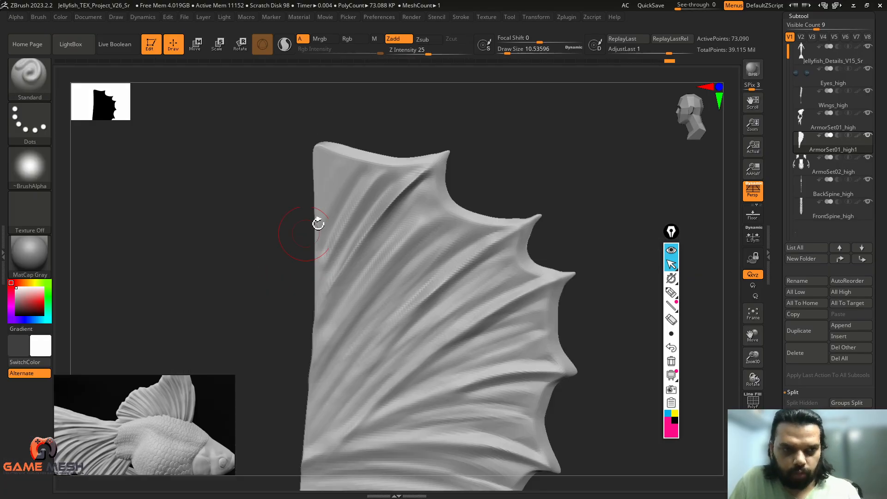
left_click_drag(465, 138, 444, 155, "alt")
key("s")
left_click_drag(390, 181, 386, 180)
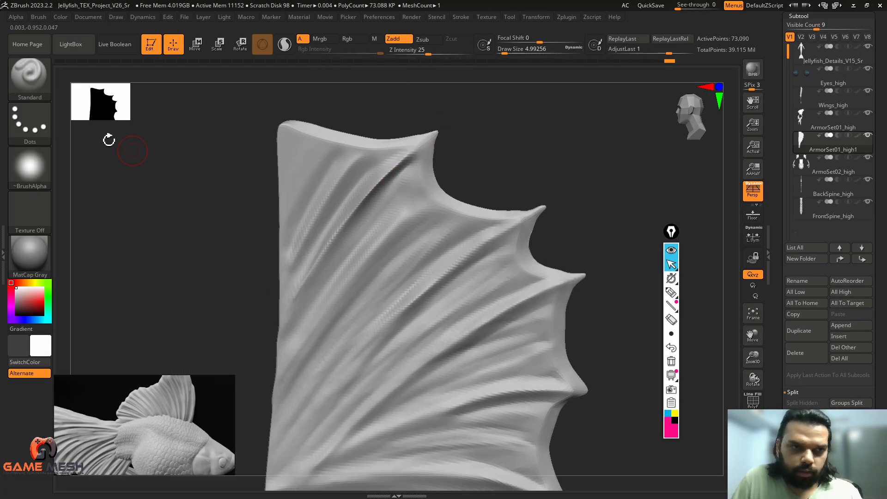
Turn on backface masking for the Standard brush and raise the fin by one subdivision level.
left_click(37, 18)
left_click_drag(98, 252, 111, 182)
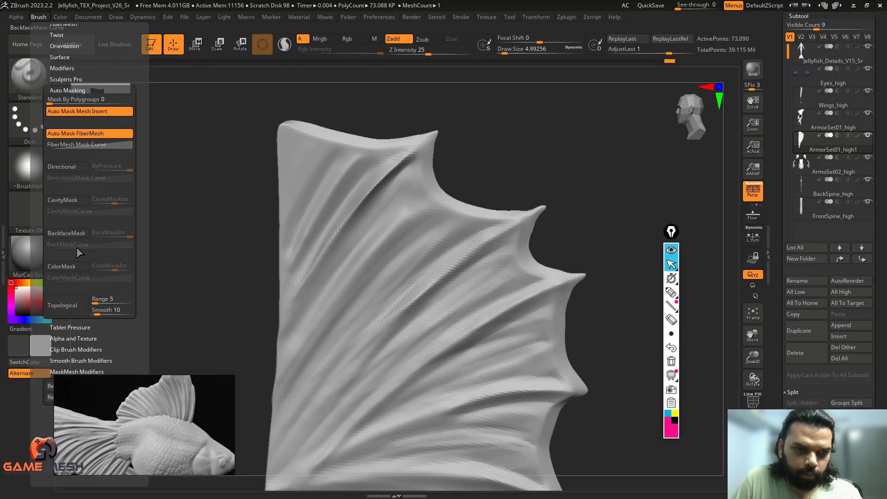
mouse_move(459, 152)
left_mouse_down()
mouse_move(477, 153)
mouse_move(503, 171)
mouse_move(472, 181)
mouse_move(477, 170)
mouse_move(541, 153)
left_mouse_up()
key("d")
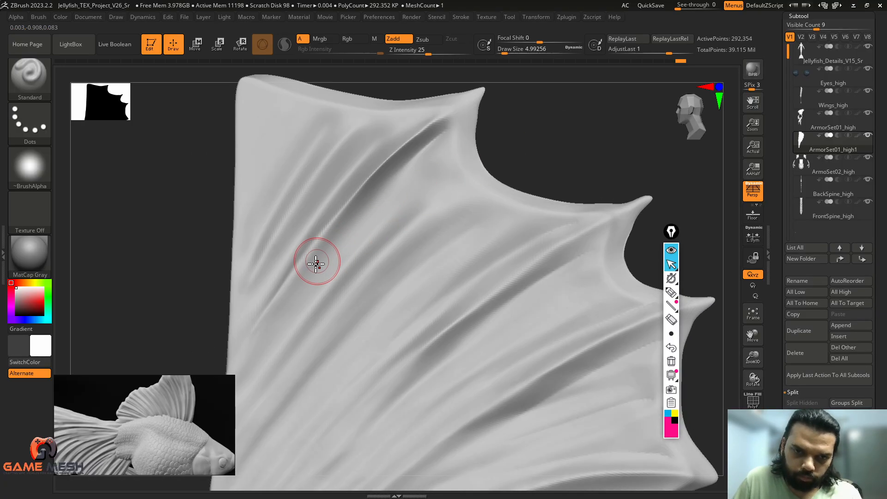
Build thin raised lines along the first spike's ridge down toward the inner edge with a draw size of about 5.
left_click_drag(253, 345, 393, 171)
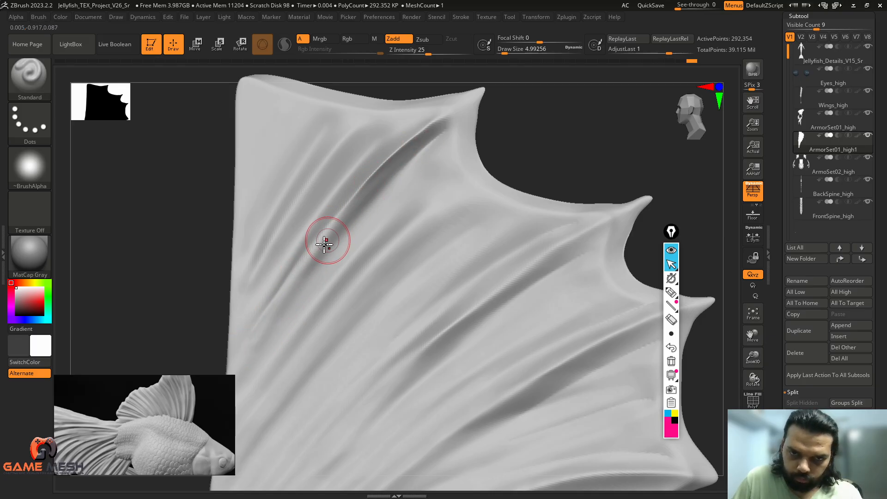
mouse_move(446, 126)
left_mouse_down()
mouse_move(388, 167)
mouse_move(298, 287)
left_mouse_up()
left_click_drag(424, 136, 245, 351)
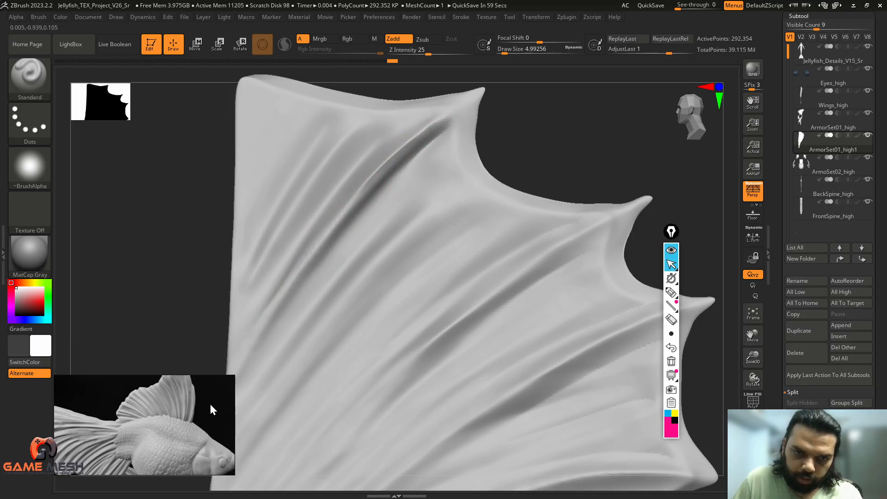
left_click_drag(485, 146, 479, 121)
mouse_move(400, 159)
left_mouse_down()
mouse_move(469, 105)
mouse_move(521, 115)
left_mouse_up()
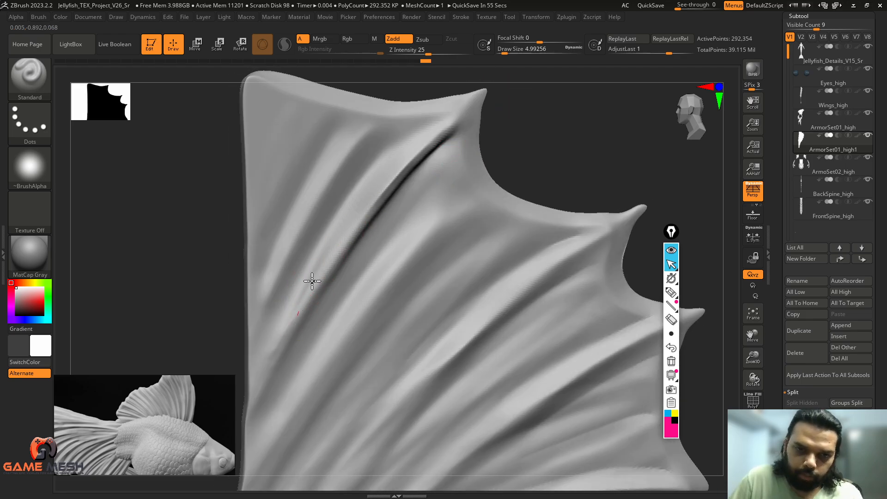
left_click_drag(311, 279, 394, 171)
mouse_move(325, 262)
left_mouse_down()
mouse_move(407, 154)
mouse_move(454, 117)
left_mouse_up()
left_click_drag(369, 199, 449, 120)
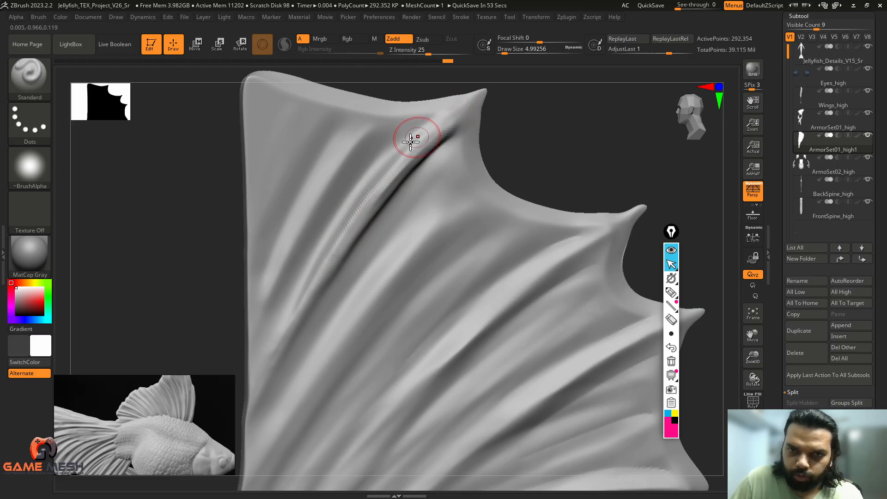
key("shift")
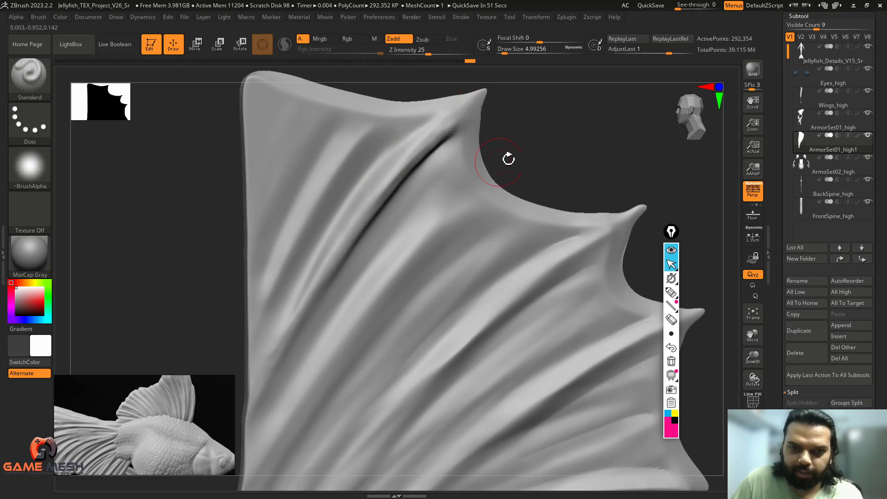
Build thin raised lines along the second spike's ridge from the inner edge with a draw size of about 6.6.
mouse_move(508, 156)
left_mouse_down()
mouse_move(588, 154)
mouse_move(559, 143)
mouse_move(586, 142)
mouse_move(556, 135)
left_mouse_up()
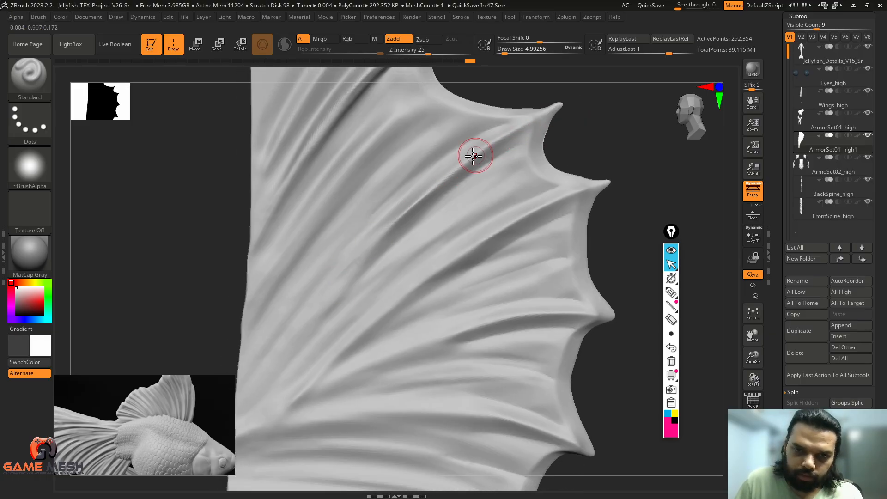
key("]")
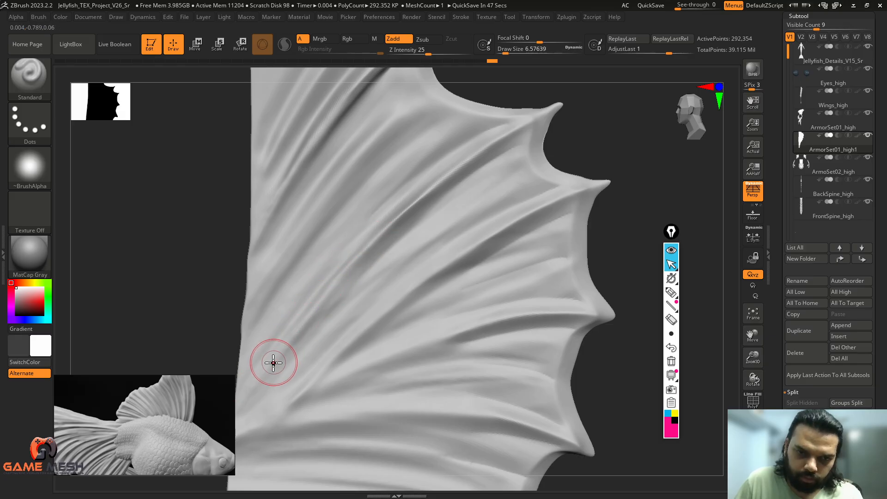
left_click_drag(252, 391, 406, 212)
left_click_drag(278, 352, 434, 183)
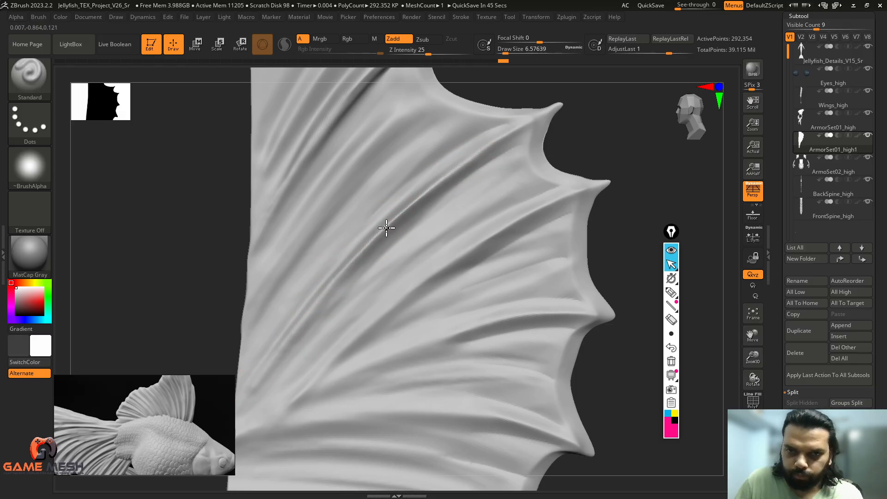
mouse_move(386, 228)
left_mouse_down()
mouse_move(545, 119)
mouse_move(583, 125)
mouse_move(527, 124)
left_mouse_up()
left_click_drag(566, 133, 601, 141)
mouse_move(318, 311)
left_mouse_down()
mouse_move(400, 210)
mouse_move(481, 142)
mouse_move(293, 339)
left_mouse_up()
left_click_drag(397, 208, 271, 404)
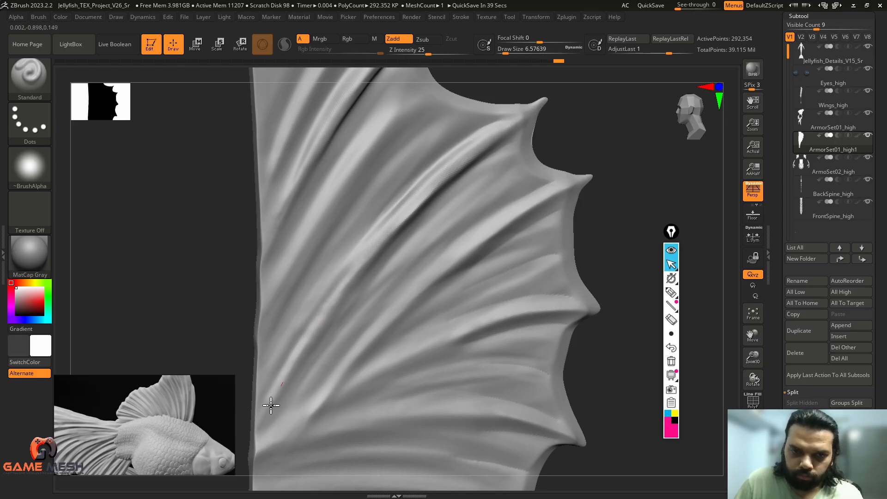
key("ctrl+z")
Smooth and recess the area between the first and second spikes' ridges down to the inner edge with a draw size of about 9.4.
left_click_drag(597, 153, 593, 155)
left_click_drag(439, 175, 306, 355)
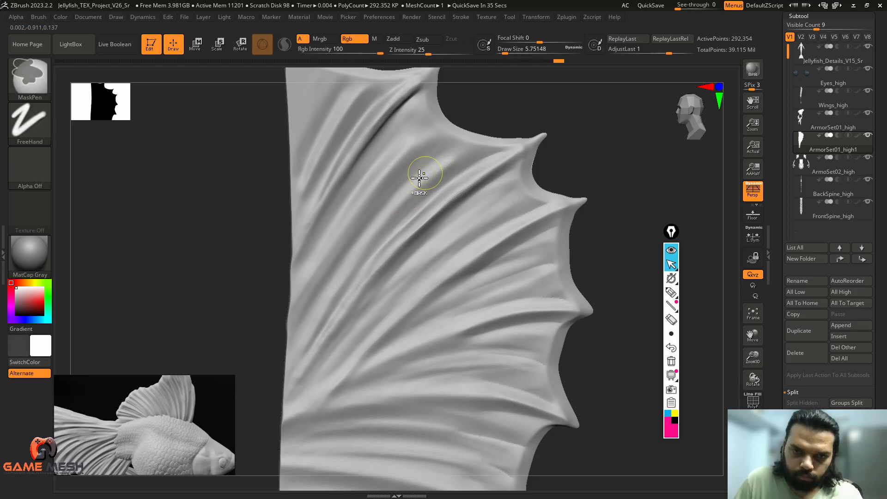
left_click_drag(421, 177, 305, 353, "shift")
key("]")
left_click_drag(449, 168, 326, 298, "alt")
mouse_move(490, 159)
left_mouse_down("alt")
mouse_move(392, 212)
mouse_move(287, 368)
left_mouse_up("alt")
mouse_move(556, 162)
left_mouse_down()
mouse_move(409, 243)
mouse_move(342, 361)
left_mouse_up()
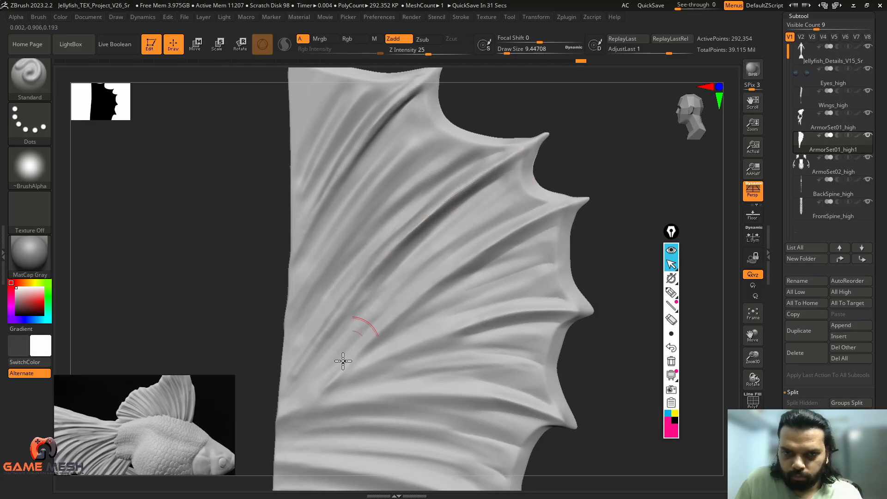
Try a fine raised line between the first two spikes down to the inner edge with a draw size of about 5.
left_click_drag(590, 140, 583, 142)
key("s")
left_click_drag(406, 185, 403, 185)
left_click_drag(419, 140, 303, 332)
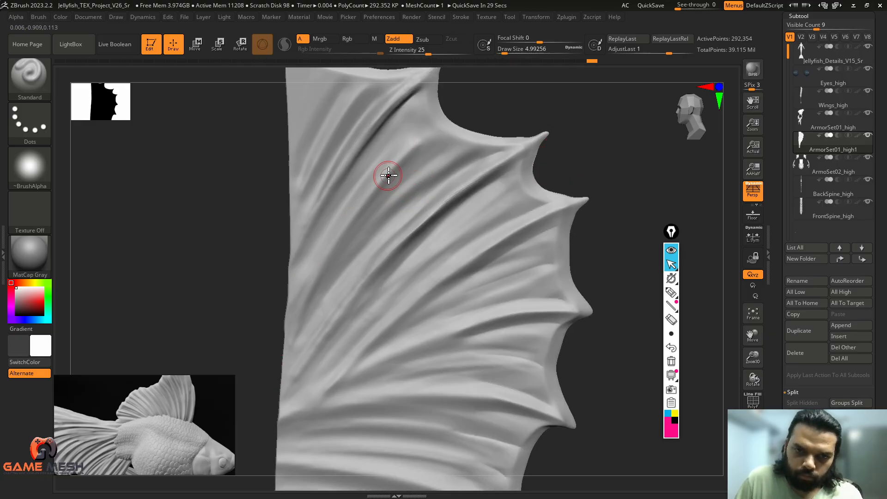
key("ctrl+z")
Build raised lines between the first and second spikes down to the inner edge with a draw size of about 5.75.
key("s")
mouse_move(397, 172)
left_mouse_down()
mouse_move(405, 151)
mouse_move(342, 224)
mouse_move(294, 318)
left_mouse_up()
key("s")
left_click_drag(367, 201, 269, 386)
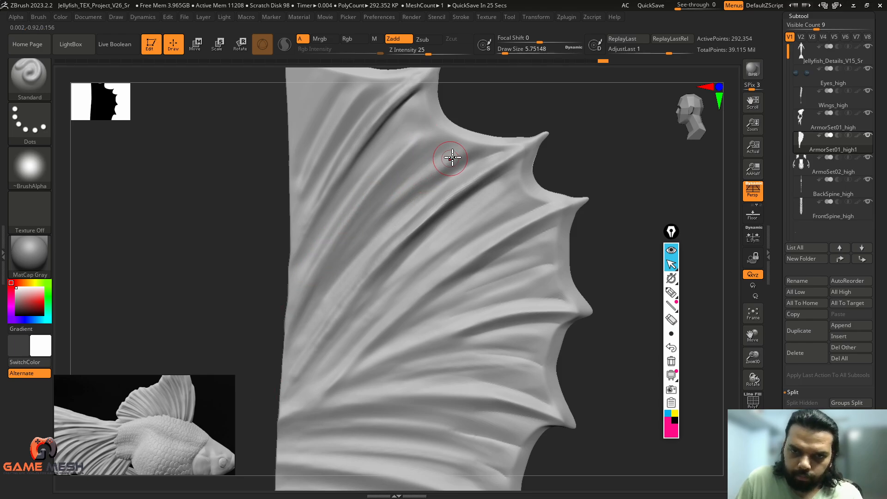
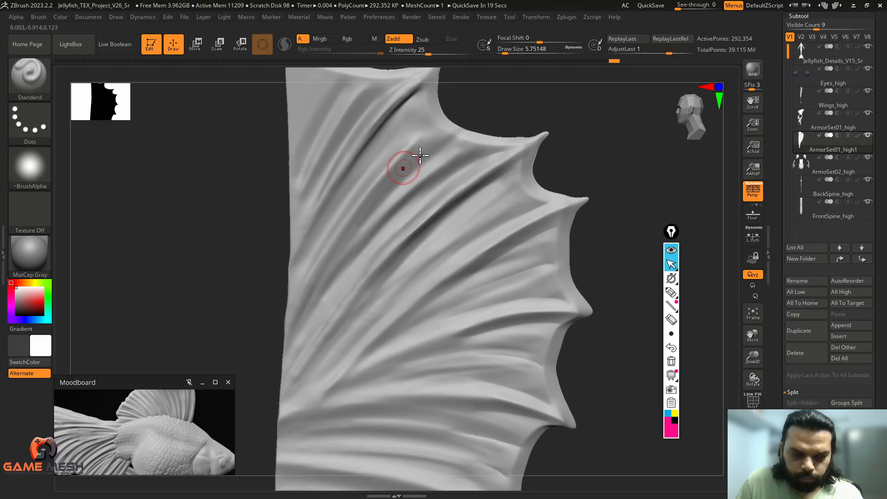
mouse_move(385, 235)
left_mouse_down()
mouse_move(531, 134)
mouse_move(572, 133)
left_mouse_up()
Recess the valley beside the first spike's ridge and raise fine lines next to it up to the scalloped outer edge.
left_click_drag(338, 286, 468, 121, "alt")
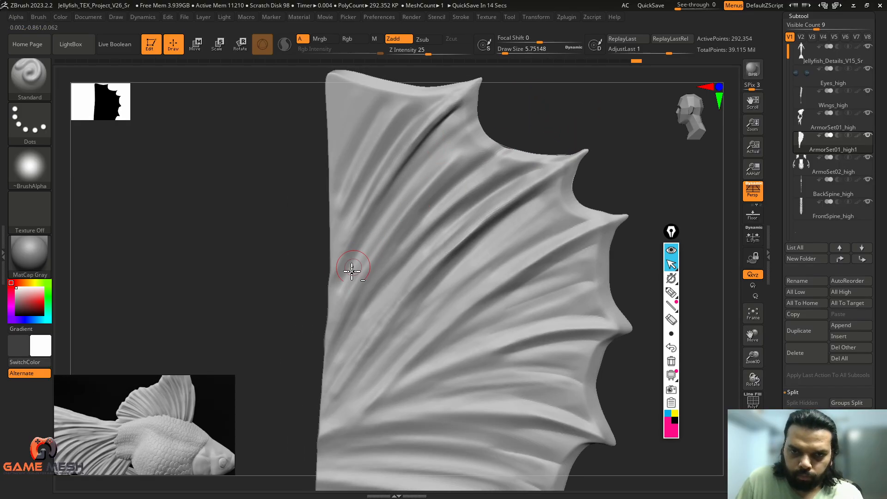
left_click_drag(353, 269, 466, 120, "alt")
left_click_drag(400, 228, 488, 129)
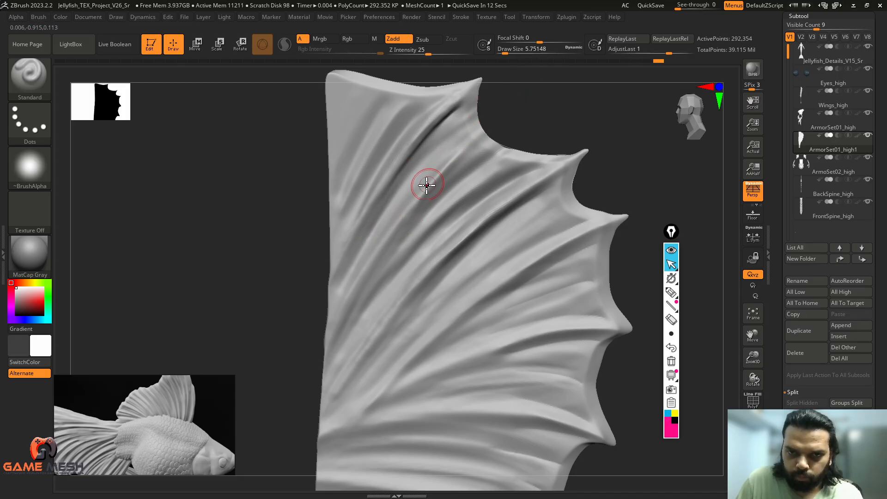
left_click_drag(427, 184, 507, 126)
left_click_drag(453, 159, 482, 134)
left_click_drag(420, 196, 484, 134)
left_click_drag(580, 127, 531, 143, "alt")
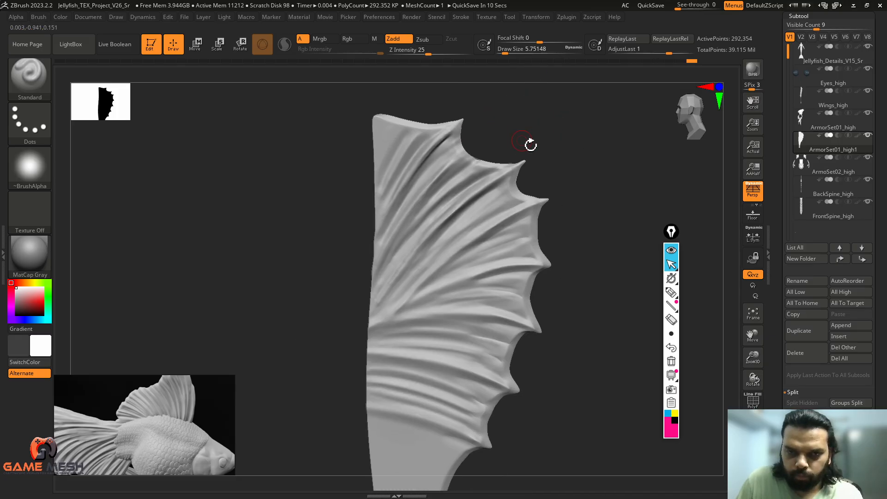
Recess the valley beside the third spike's ridge down toward the inner edge and smooth along it.
mouse_move(556, 185)
left_mouse_down("alt")
mouse_move(584, 178)
mouse_move(580, 196)
mouse_move(561, 173)
left_mouse_up("alt")
mouse_move(351, 318)
left_mouse_down("alt")
mouse_move(458, 209)
mouse_move(430, 235)
left_mouse_up("alt")
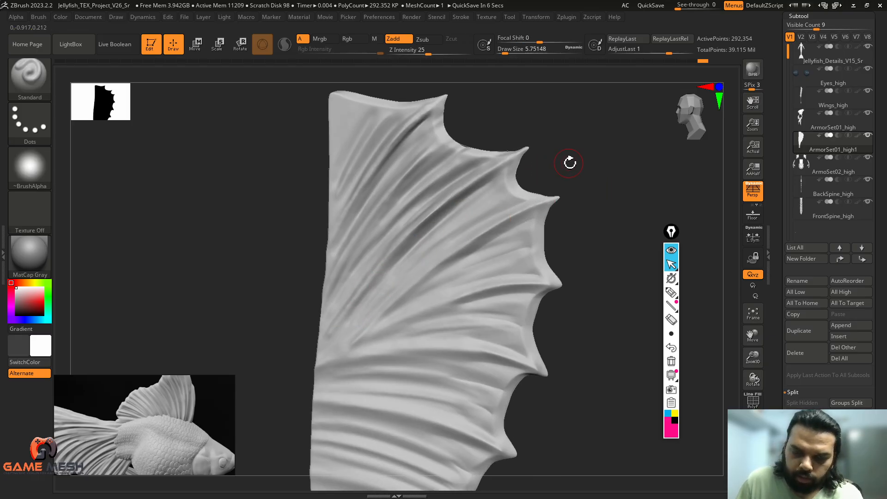
mouse_move(570, 162)
left_mouse_down("alt")
mouse_move(598, 161)
mouse_move(569, 157)
left_mouse_up("alt")
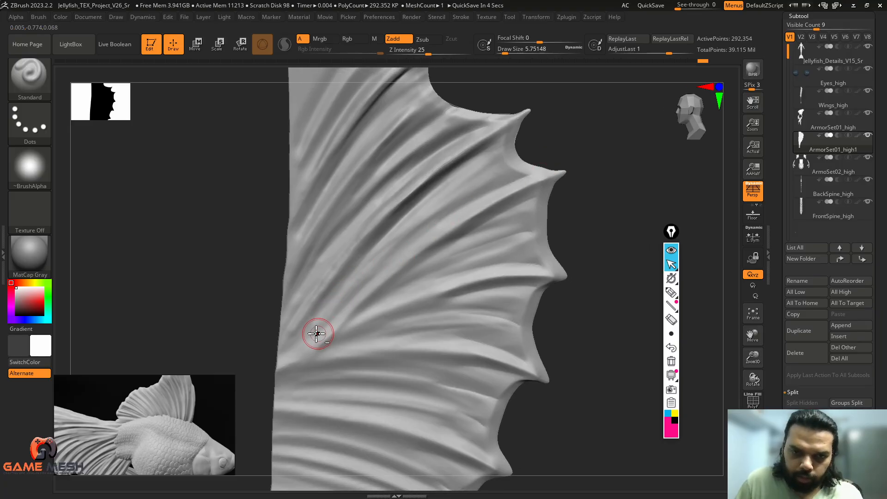
left_click_drag(316, 334, 429, 224, "alt")
left_click_drag(468, 195, 331, 319, "shift")
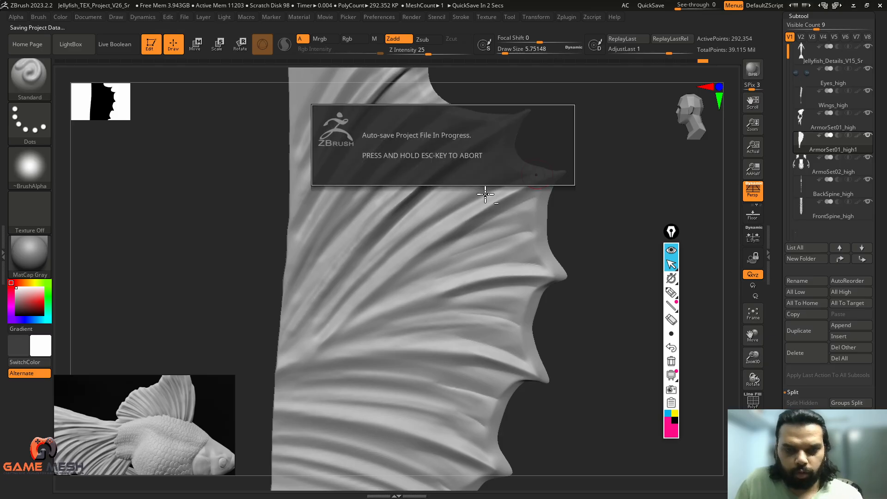
key("Escape")
left_click_drag(580, 173, 596, 166)
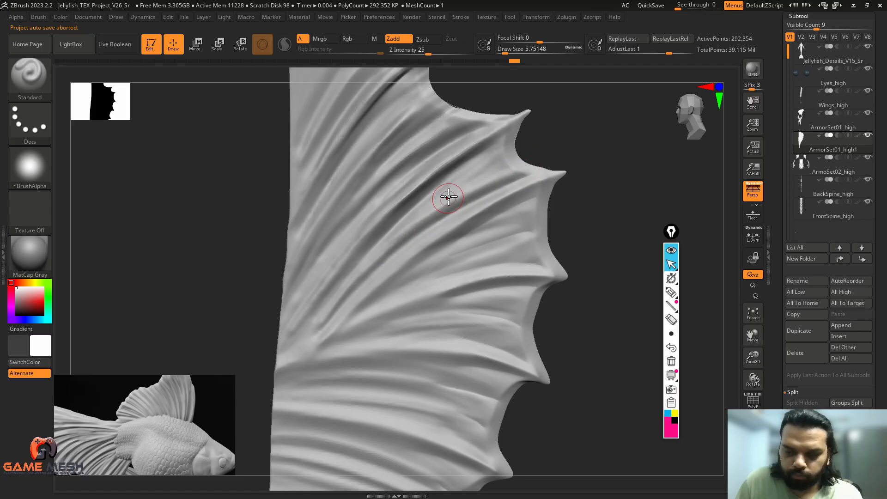
Undo the last stroke and raise the third spike's ridge down to the inner edge with a draw size of about 5.75.
key("ctrl+z")
left_click_drag(372, 259, 527, 173)
mouse_move(403, 234)
left_mouse_down()
mouse_move(524, 172)
mouse_move(441, 194)
mouse_move(317, 321)
left_mouse_up()
mouse_move(572, 167)
left_mouse_down("alt")
mouse_move(541, 168)
mouse_move(566, 208)
left_mouse_up("alt")
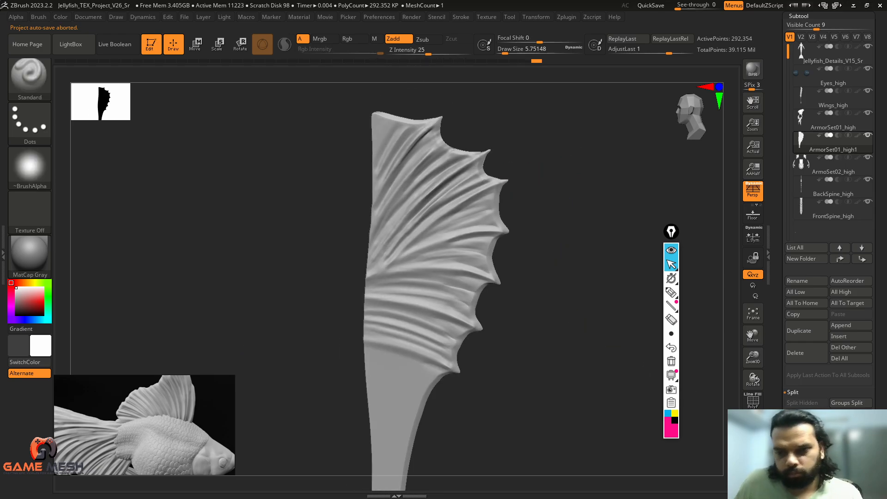
Raise fine lines between the fourth and fifth spikes with a draw size of about 5.
left_click(752, 467)
mouse_move(577, 306)
left_mouse_down()
mouse_move(562, 305)
mouse_move(553, 323)
mouse_move(586, 328)
mouse_move(541, 310)
left_mouse_up()
left_click(752, 468)
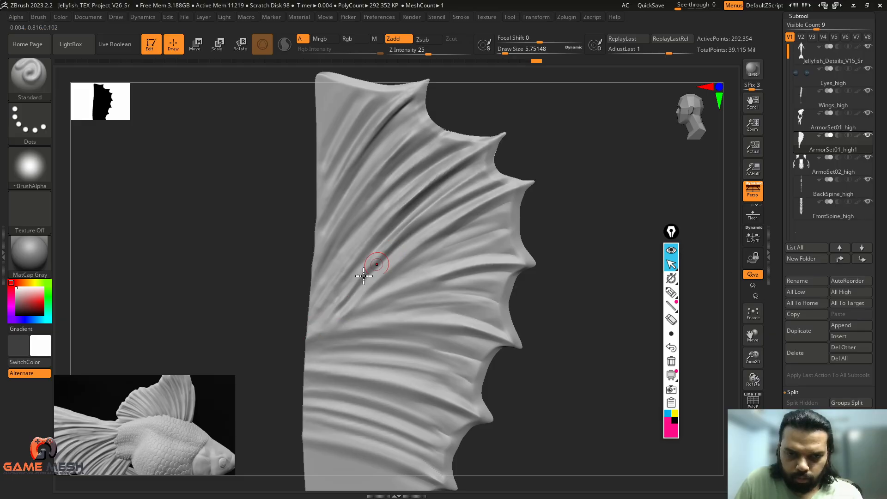
left_click_drag(554, 321, 540, 253)
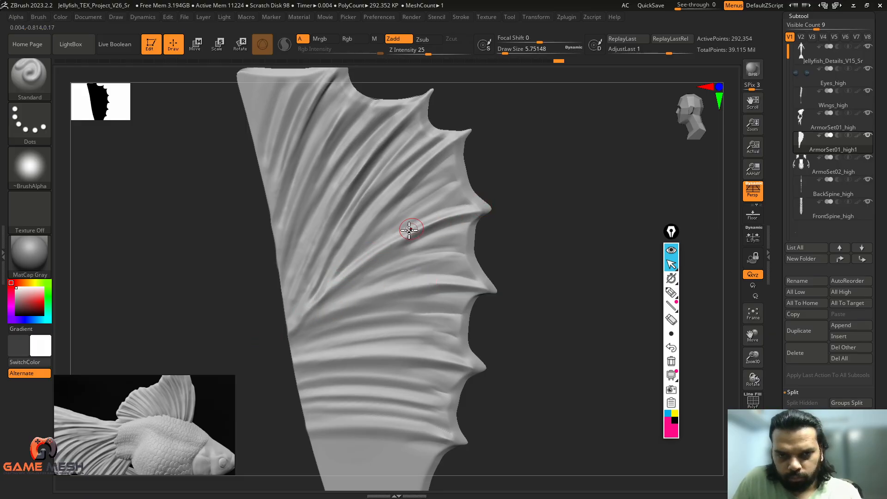
mouse_move(522, 220)
left_mouse_down()
mouse_move(564, 226)
mouse_move(556, 191)
mouse_move(513, 192)
left_mouse_up()
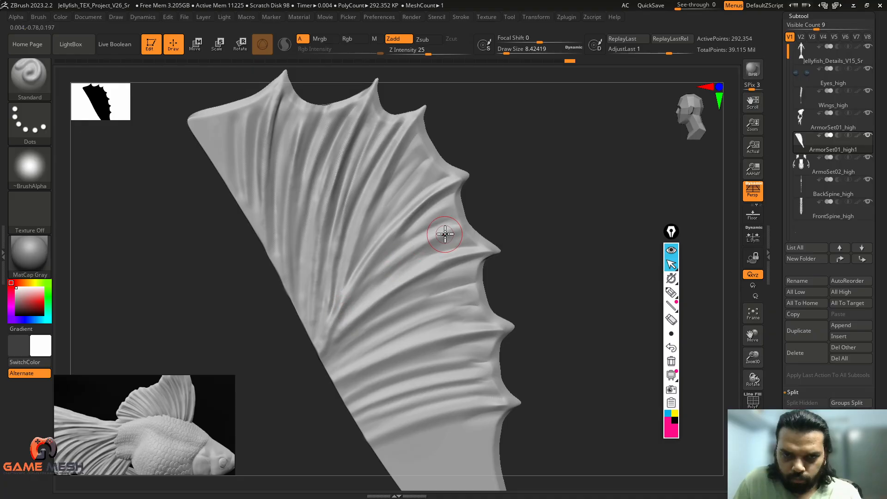
key("s")
left_click_drag(446, 231, 425, 246)
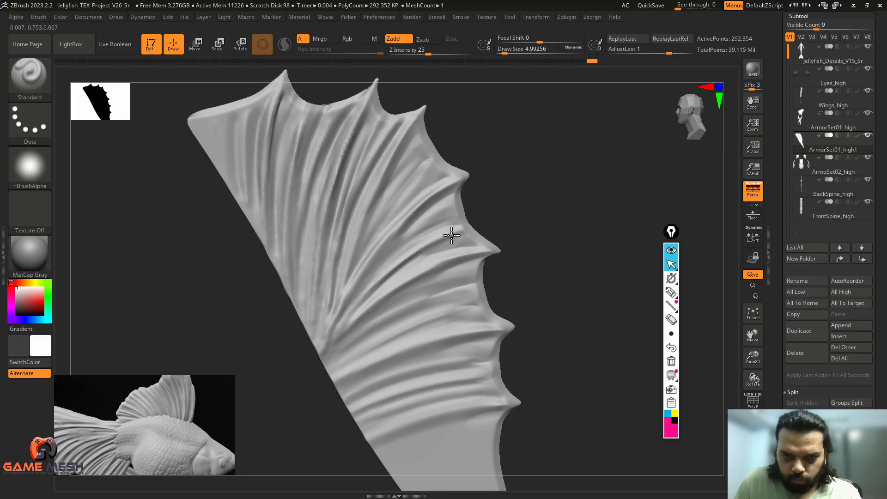
mouse_move(447, 250)
left_mouse_down()
mouse_move(360, 290)
mouse_move(391, 260)
left_mouse_up()
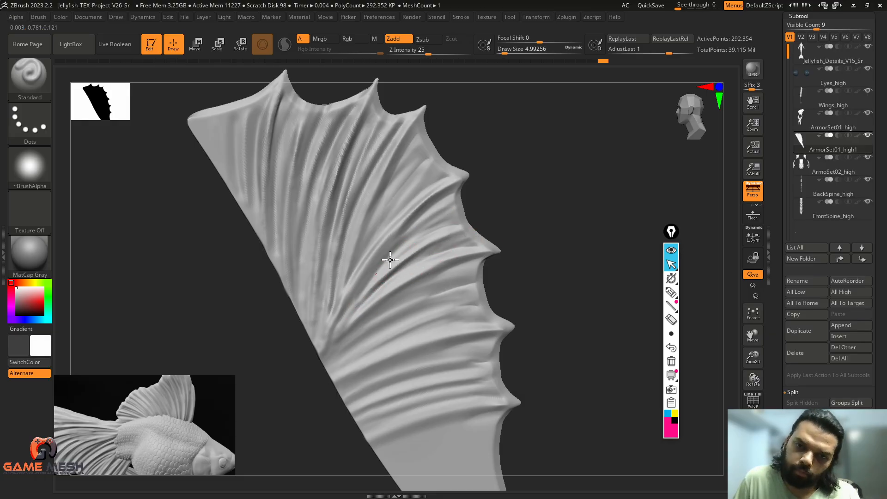
mouse_move(366, 291)
left_mouse_down()
mouse_move(455, 194)
mouse_move(546, 210)
mouse_move(531, 221)
mouse_move(570, 183)
mouse_move(565, 159)
left_mouse_up()
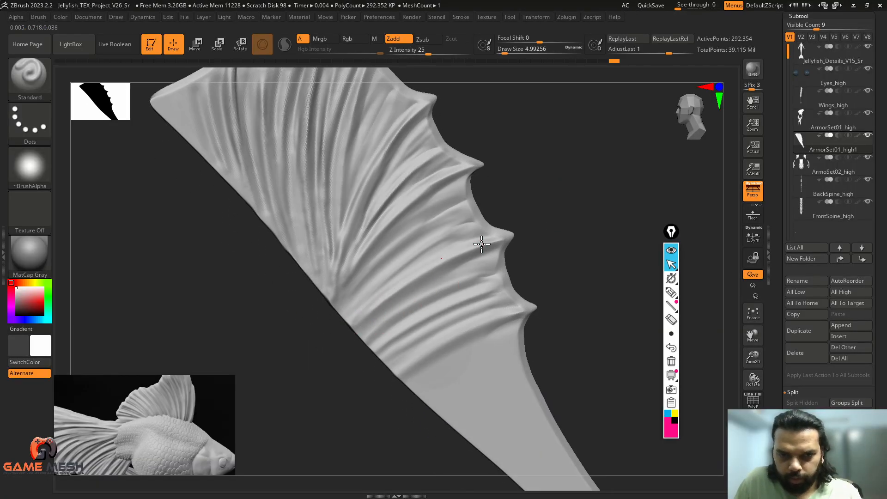
Raise fine lines between the sixth and seventh spikes down to the fin's inner edge.
key("ctrl+z")
mouse_move(481, 244)
left_mouse_down()
mouse_move(356, 319)
mouse_move(387, 293)
left_mouse_up()
key("ctrl+z")
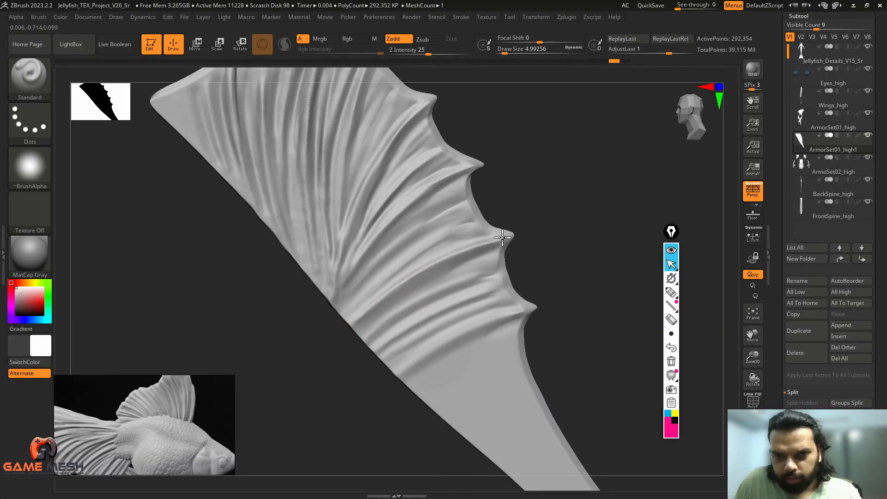
mouse_move(536, 245)
left_mouse_down()
mouse_move(588, 236)
mouse_move(583, 202)
left_mouse_up()
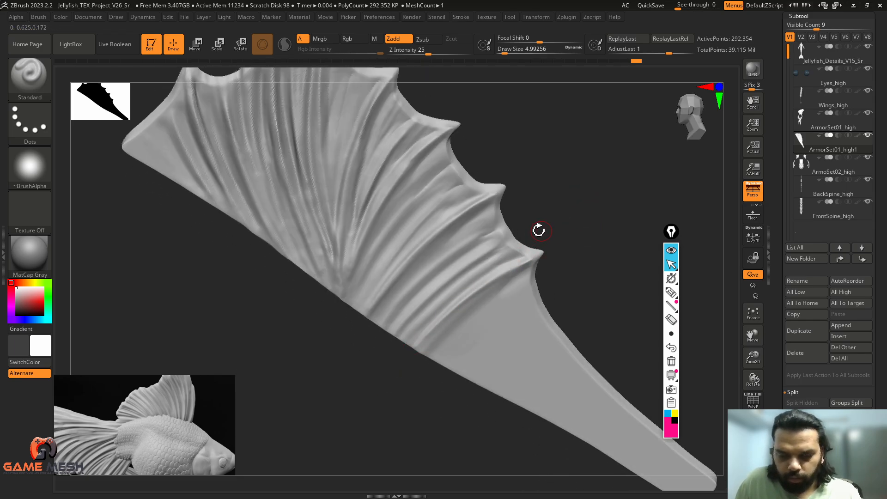
left_click_drag(481, 224, 362, 311)
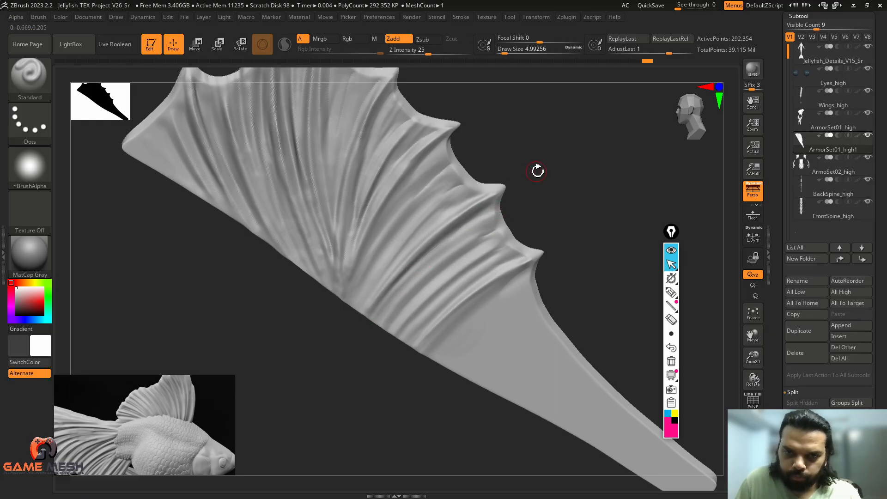
mouse_move(466, 196)
left_mouse_down()
mouse_move(352, 326)
mouse_move(497, 176)
mouse_move(358, 388)
left_mouse_up()
left_click_drag(554, 229, 514, 187, "alt")
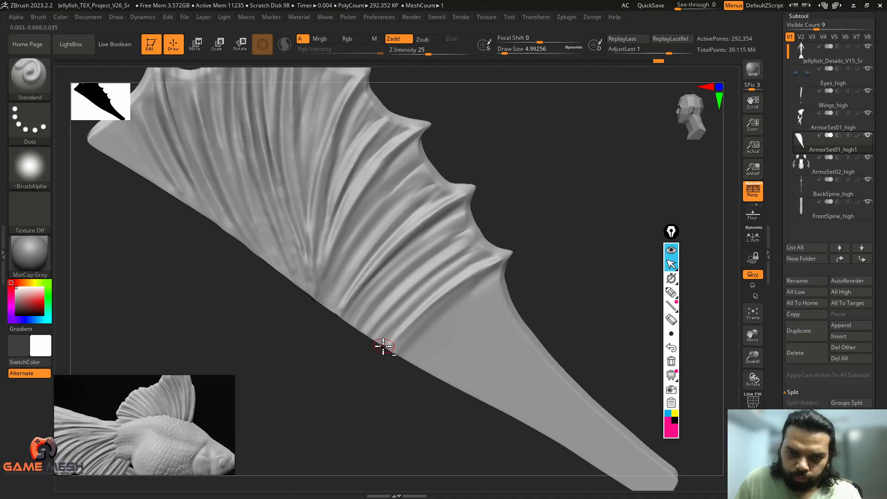
Carve grooves along both sides of the seventh spike's ridge from the inner edge to the spike.
left_click_drag(470, 258, 398, 324, "alt")
mouse_move(545, 257)
left_mouse_down()
mouse_move(568, 259)
mouse_move(575, 231)
left_mouse_up()
key("ctrl+z")
left_click_drag(382, 323, 484, 237, "alt")
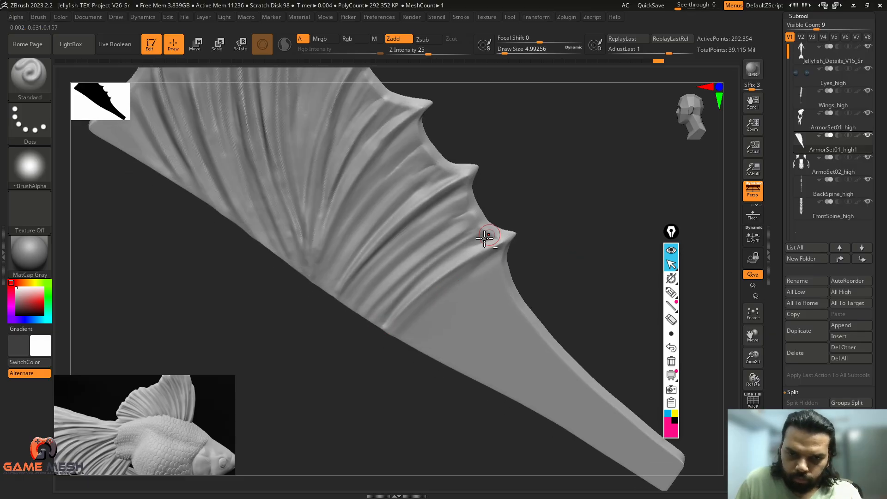
left_click_drag(563, 259, 546, 265)
left_click_drag(392, 333, 492, 259, "alt")
mouse_move(476, 272)
left_mouse_down("alt")
mouse_move(463, 269)
mouse_move(424, 294)
left_mouse_up("alt")
mouse_move(541, 231)
left_mouse_down("alt")
mouse_move(524, 182)
mouse_move(536, 223)
left_mouse_up("alt")
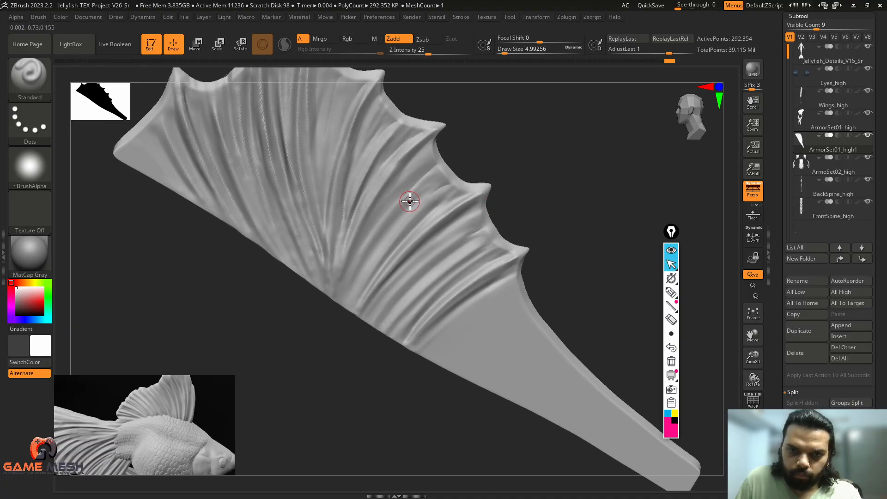
Carve grooves between the fifth and sixth spikes down to the inner edge and smooth the area with a larger draw size.
left_click_drag(434, 164, 352, 292, "alt")
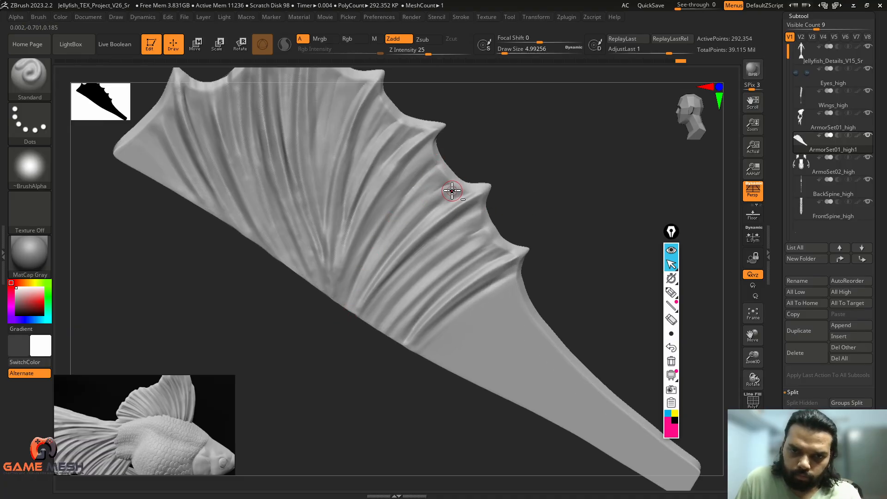
mouse_move(452, 191)
left_mouse_down("alt")
mouse_move(344, 323)
mouse_move(354, 309)
left_mouse_up("alt")
mouse_move(489, 171)
left_mouse_down()
mouse_move(524, 160)
mouse_move(525, 170)
left_mouse_up()
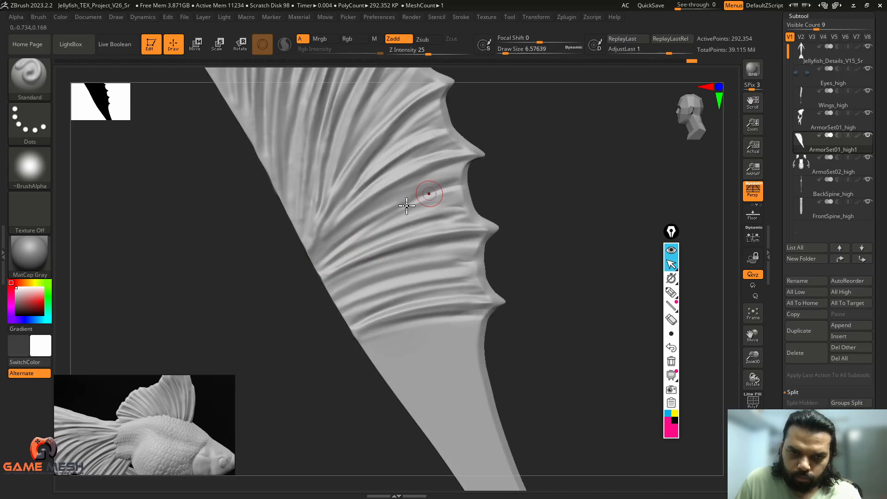
left_click_drag(418, 200, 328, 261, "shift")
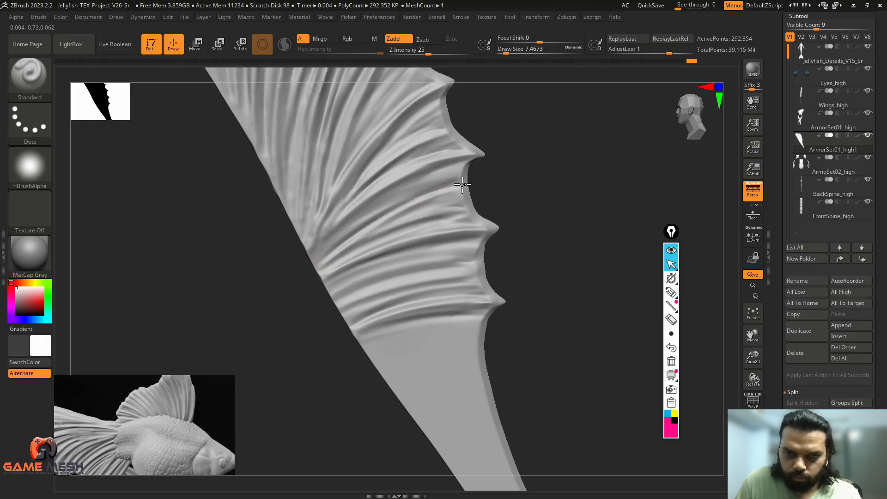
left_click_drag(506, 176, 517, 165)
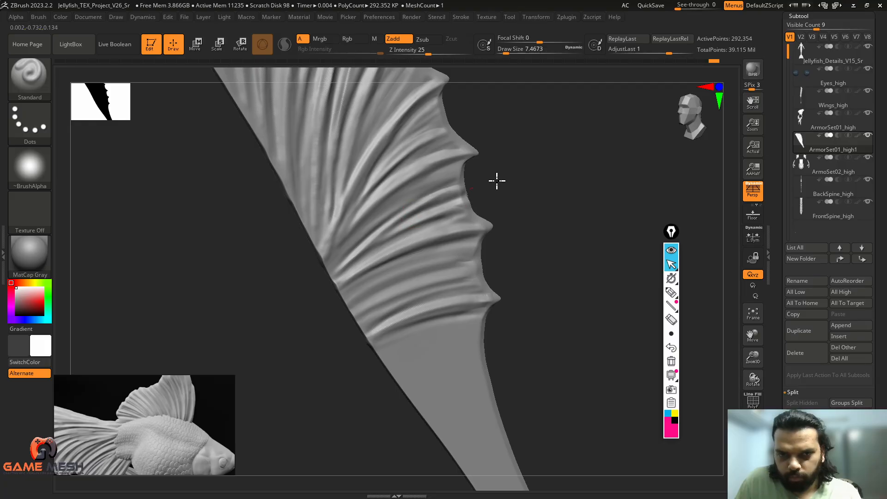
left_click_drag(516, 155, 513, 199)
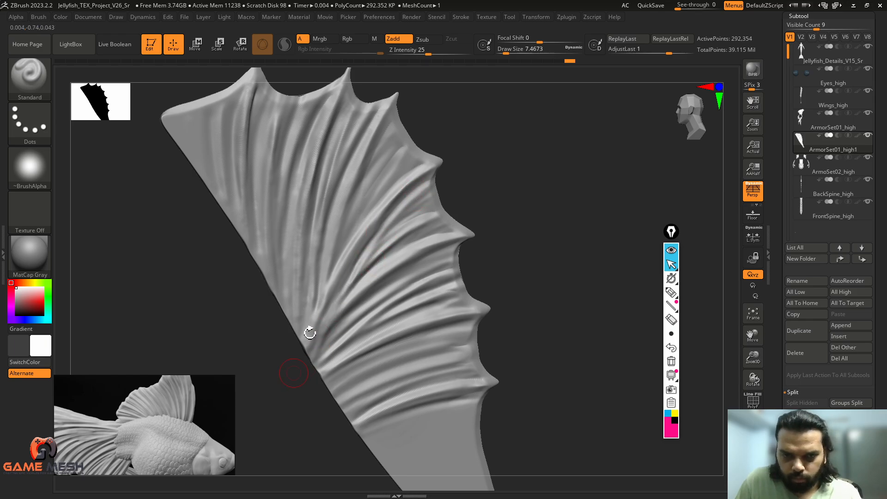
Recess and raise lines between the third and fourth spikes with a draw size of about 7.5.
left_click_drag(499, 164, 512, 190, "alt")
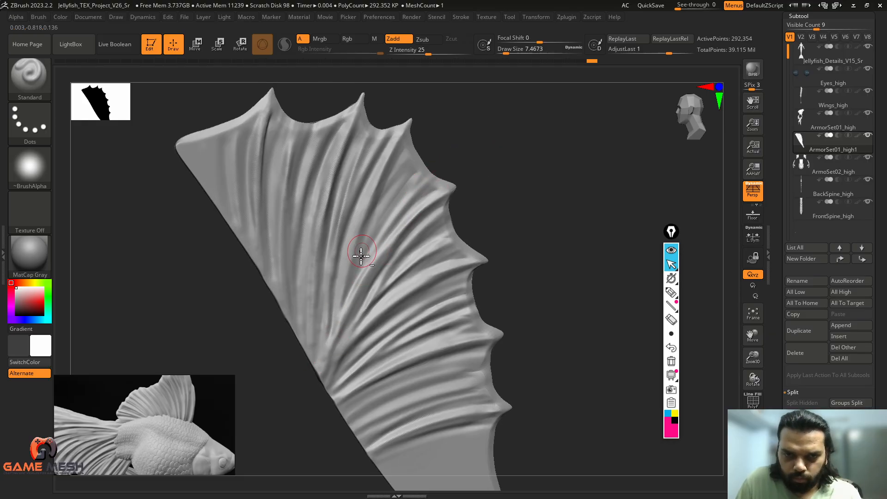
left_click_drag(358, 255, 344, 287, "alt")
left_click_drag(470, 139, 460, 167)
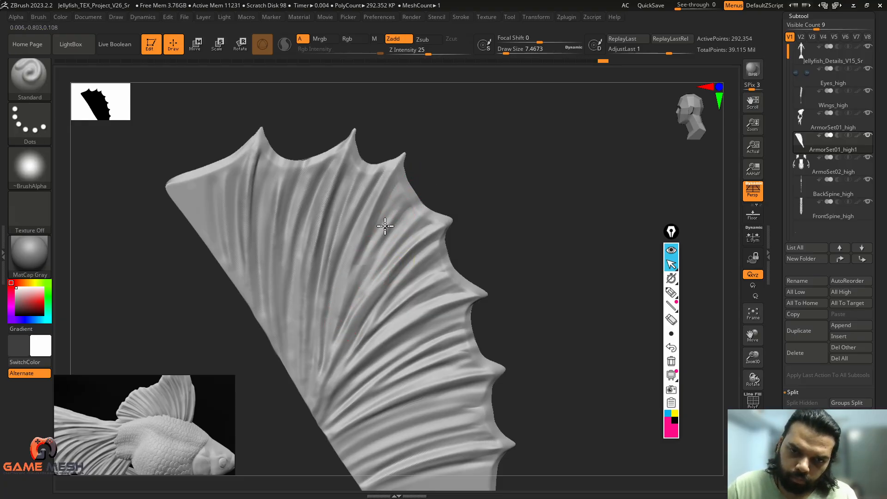
left_click_drag(384, 226, 412, 188)
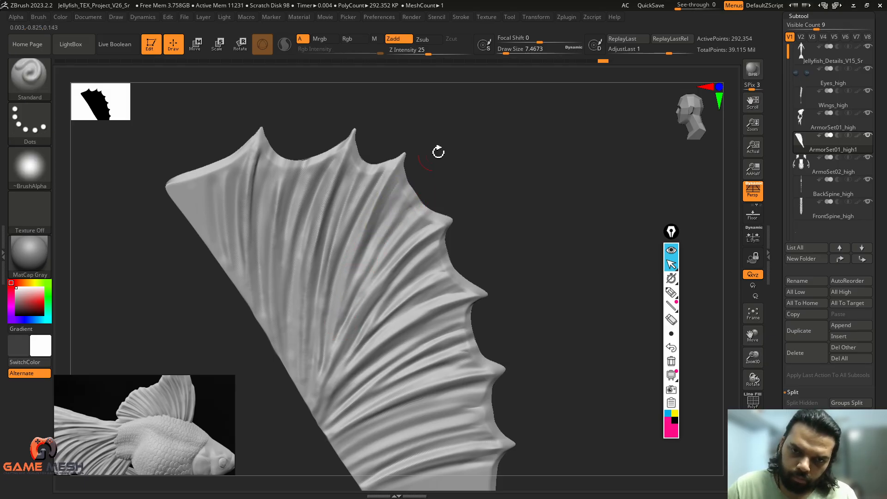
Inspect the fin's ridges against the full character and again in the isolated view.
left_click_drag(444, 147, 712, 444)
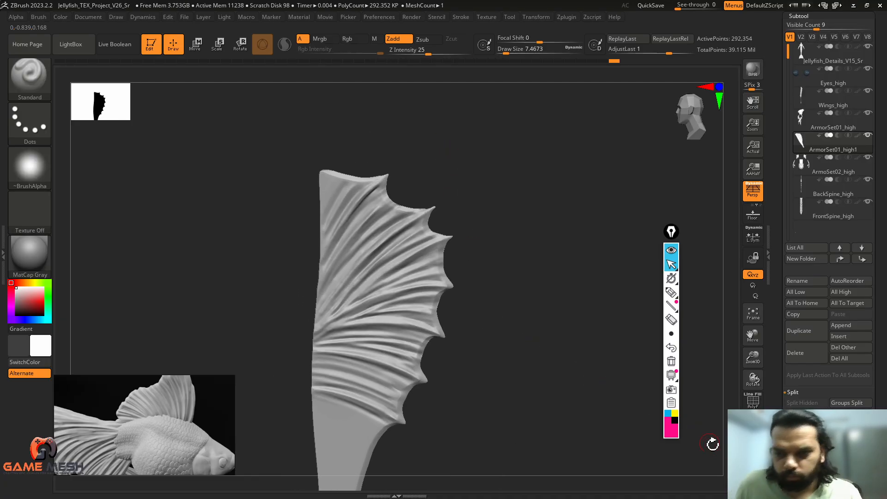
left_click(532, 412)
key("f")
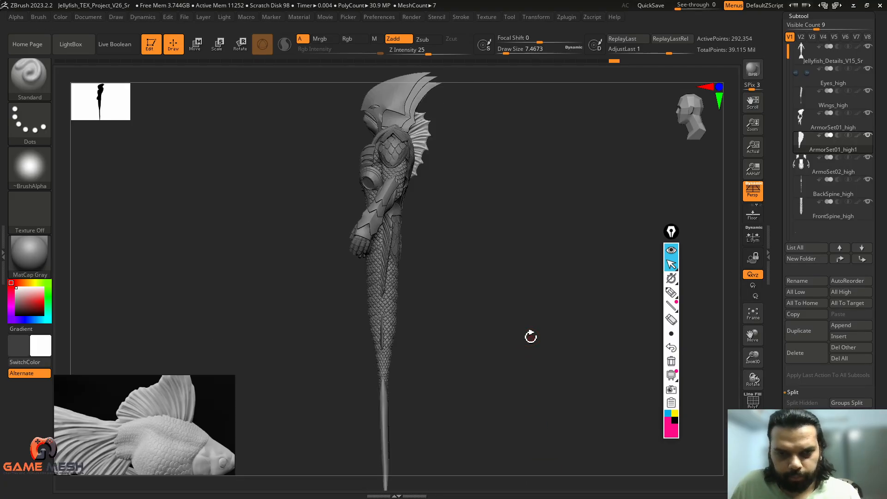
left_click_drag(507, 293, 527, 319, "alt")
left_click(532, 370)
left_click_drag(533, 369, 526, 327, "alt")
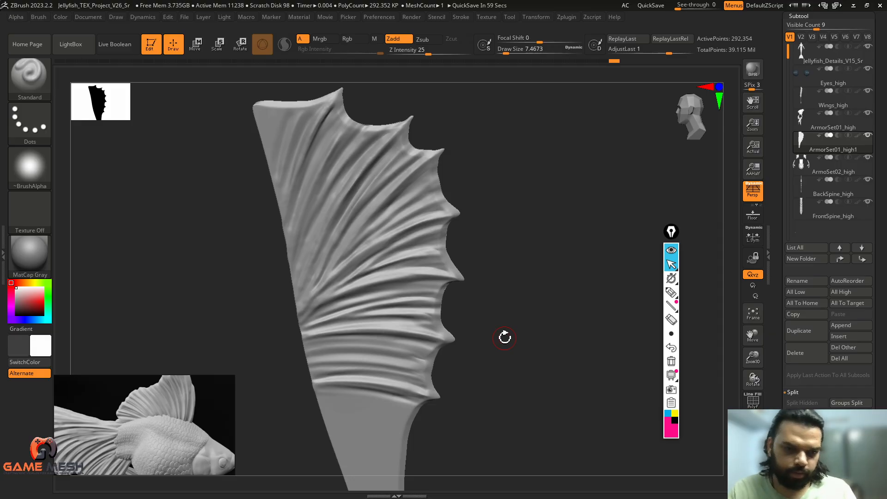
Try sharpening a ridge in the middle of the fin using the Pinch brush with a draw size of about 17.
mouse_move(499, 293)
left_mouse_down()
mouse_move(542, 240)
mouse_move(548, 255)
mouse_move(564, 258)
mouse_move(574, 299)
mouse_move(552, 310)
mouse_move(611, 235)
mouse_move(627, 182)
mouse_move(576, 263)
left_mouse_up()
key("b")
key("p")
key("i")
key("s")
left_click_drag(394, 283, 461, 245)
key("ctrl+z")
Draw temporary pen annotations of line flow beside the fin and clear them.
left_click_drag(572, 237, 618, 207, "alt")
left_click(670, 294)
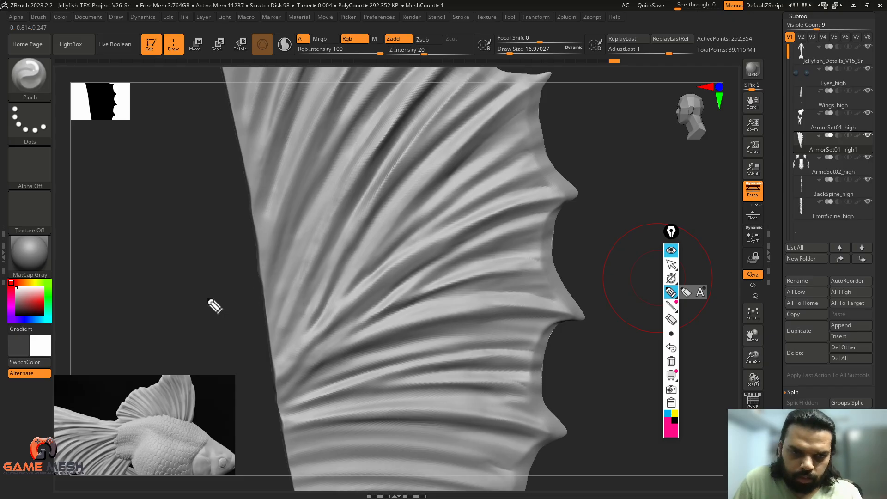
left_click_drag(207, 298, 247, 267)
key("ctrl+z")
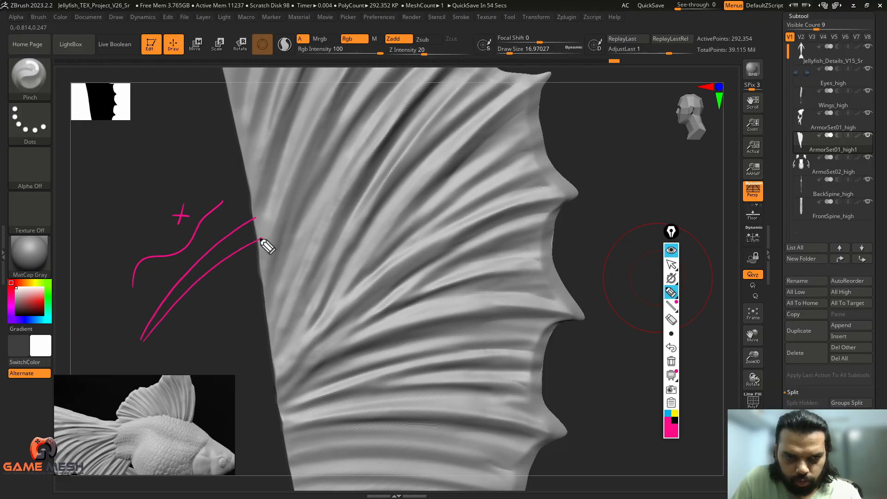
left_click(670, 267)
left_click(671, 361)
Extend the fourth spike's ridge down to the inner edge using ClayBuildup with a draw size of about 8.4.
mouse_move(600, 273)
left_mouse_down("alt")
mouse_move(590, 293)
mouse_move(608, 277)
mouse_move(626, 218)
mouse_move(628, 231)
mouse_move(594, 253)
left_mouse_up("alt")
key("b")
key("c")
key("b")
key("s")
left_click_drag(327, 324, 273, 368)
left_click_drag(325, 305, 259, 378)
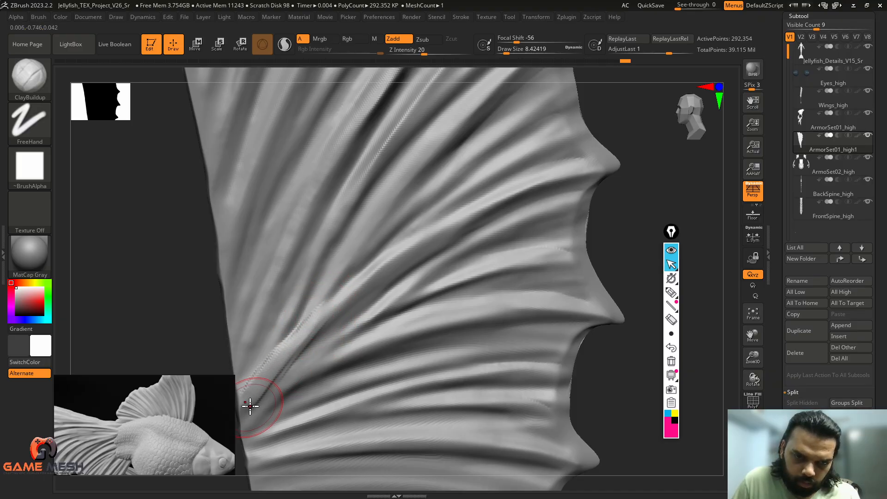
Smooth the built-up extension of the fourth spike's ridge near the inner edge.
left_click_drag(600, 224, 451, 268)
key("shift")
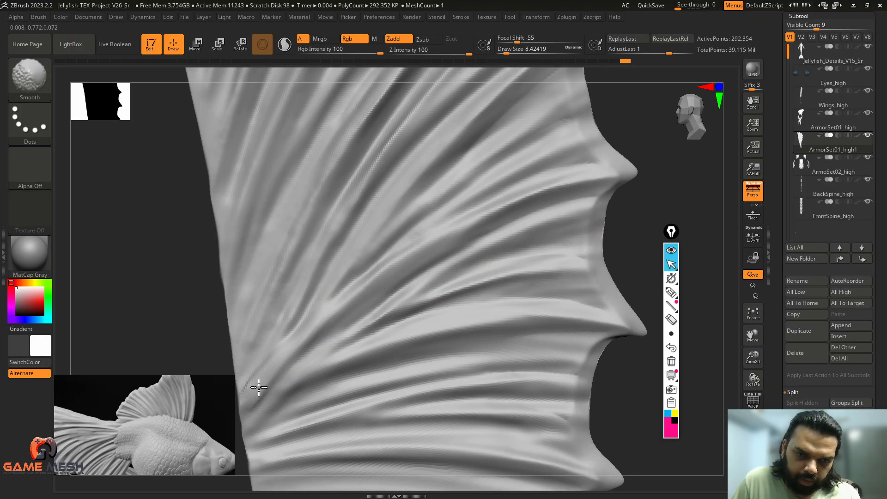
left_click_drag(393, 293, 407, 284, "shift")
left_click_drag(636, 195, 645, 192)
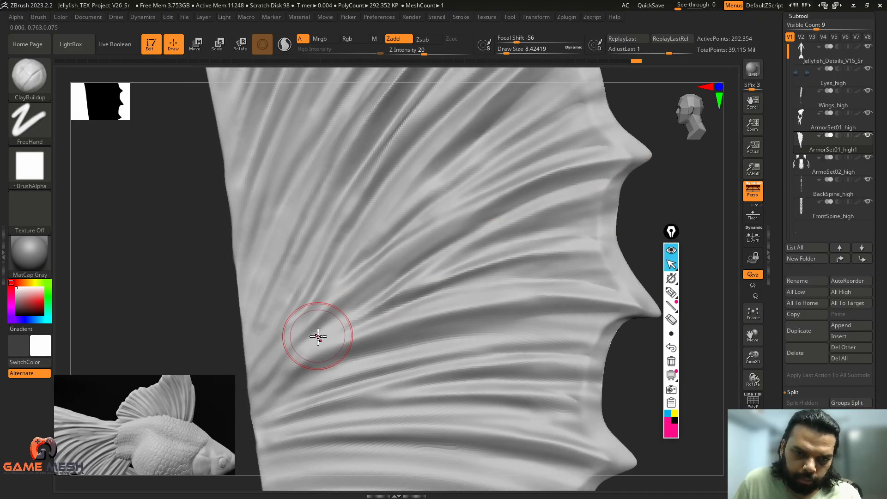
Carve a narrow groove below the fourth spike's ridge from the inner edge outward, using the Standard brush with a draw size of about 4.3.
key("b")
key("s")
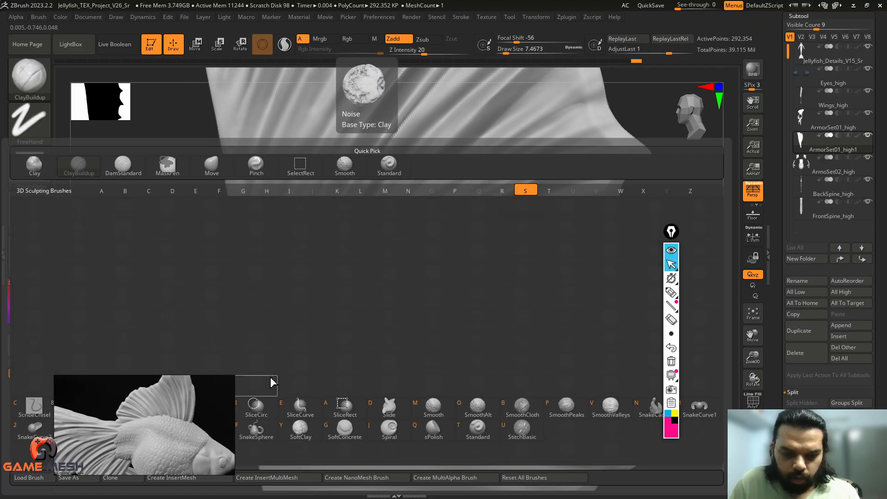
key("t")
key("s")
key("s")
left_click_drag(275, 383, 271, 387)
key("s")
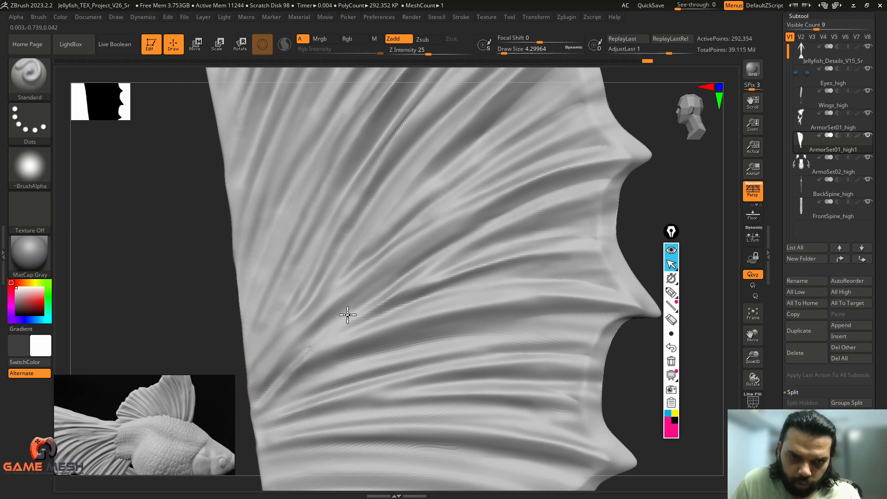
left_click_drag(277, 381, 378, 295, "alt")
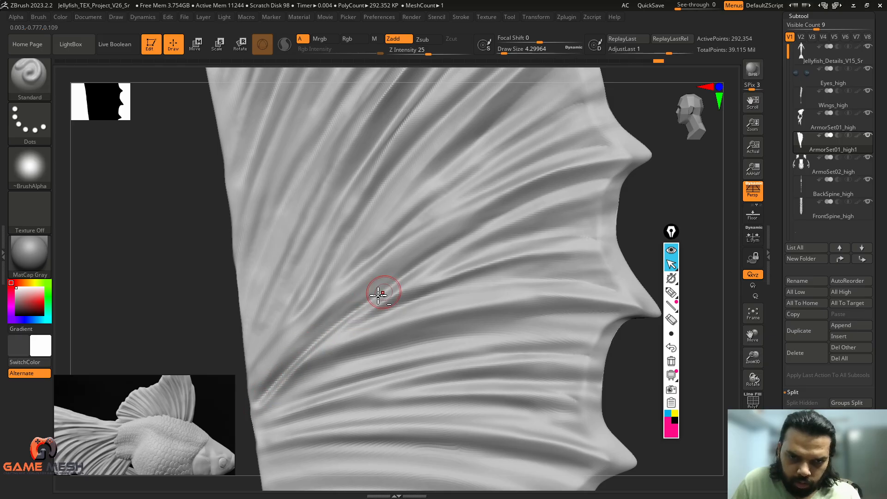
mouse_move(335, 324)
left_mouse_down("alt")
mouse_move(422, 257)
mouse_move(580, 186)
left_mouse_up("alt")
mouse_move(443, 240)
left_mouse_down("alt")
mouse_move(359, 301)
mouse_move(277, 386)
mouse_move(346, 312)
left_mouse_up("alt")
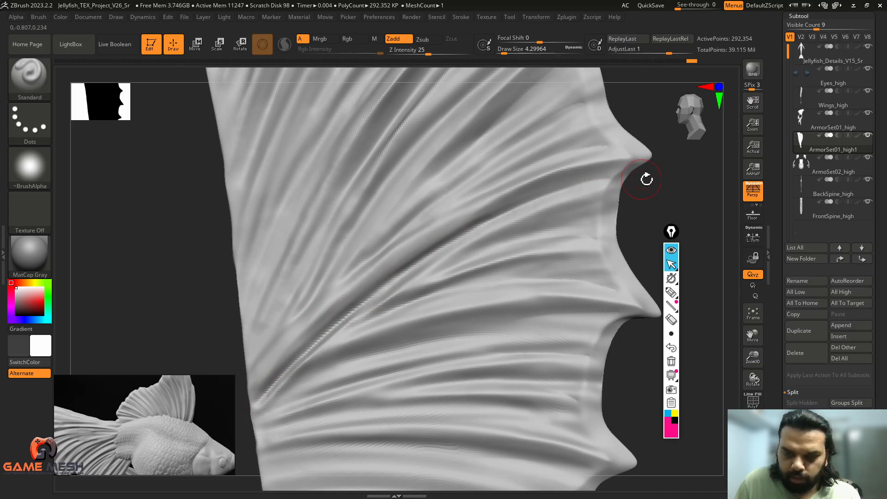
Carve a second fine groove along the upper side of the fourth spike's ridge out to the spike.
left_click_drag(646, 179, 431, 237)
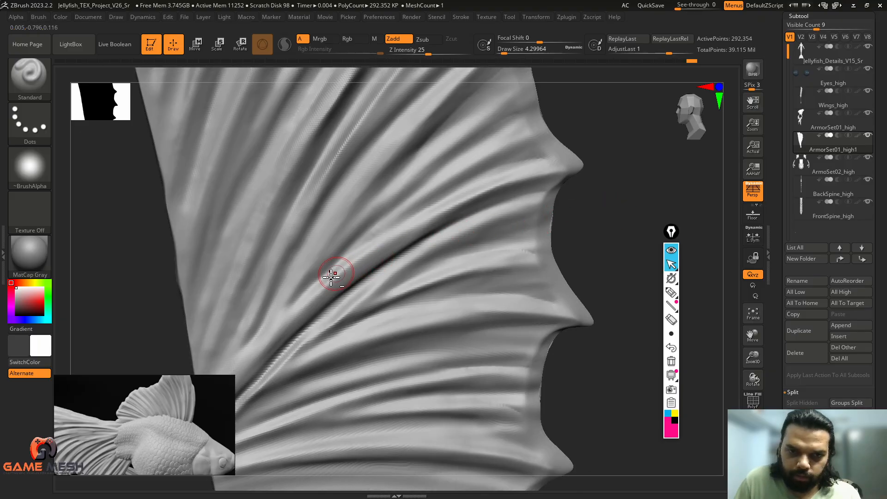
left_click_drag(331, 276, 417, 212, "alt")
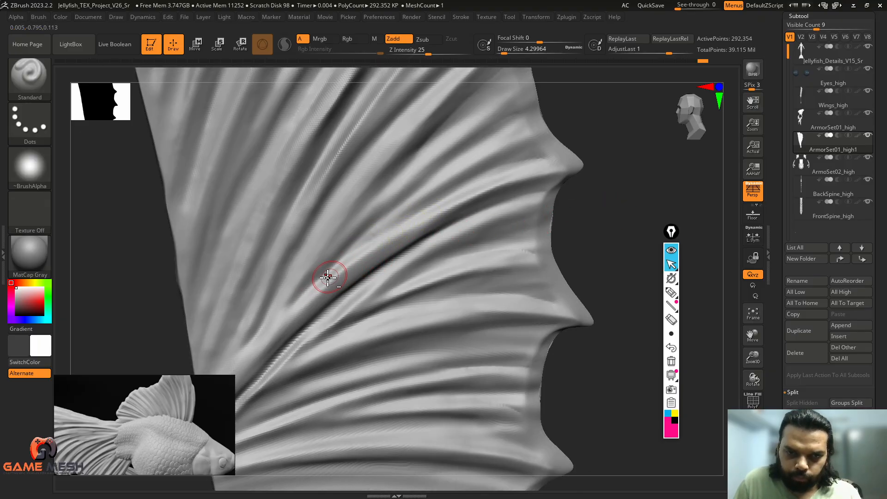
mouse_move(307, 293)
left_mouse_down("alt")
mouse_move(444, 205)
mouse_move(537, 168)
left_mouse_up("alt")
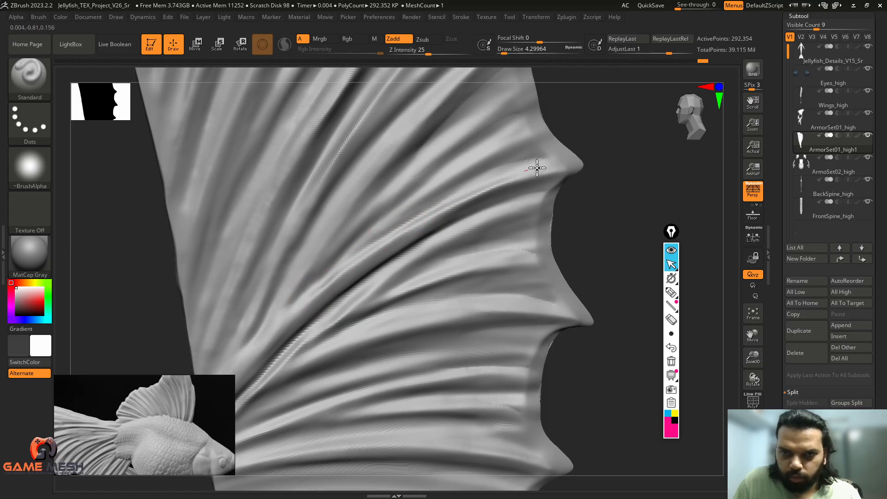
mouse_move(608, 159)
left_mouse_down()
mouse_move(619, 198)
mouse_move(587, 200)
left_mouse_up()
Build up the inner end of the fourth spike's ridge with fine ClayBuildup strokes at a draw size of about 4.3.
key("b")
key("c")
key("b")
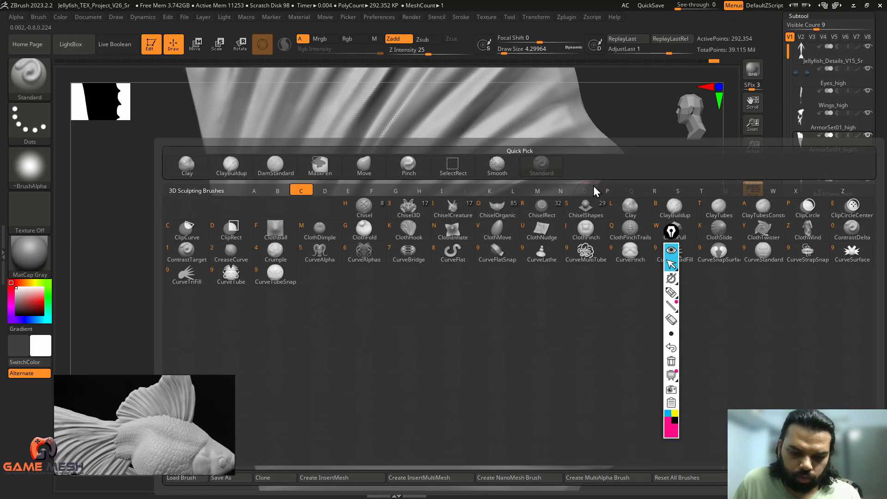
mouse_move(369, 273)
left_mouse_down()
mouse_move(284, 358)
mouse_move(292, 343)
left_mouse_up()
key("s")
left_click_drag(327, 306, 330, 307)
left_click_drag(364, 275, 345, 290)
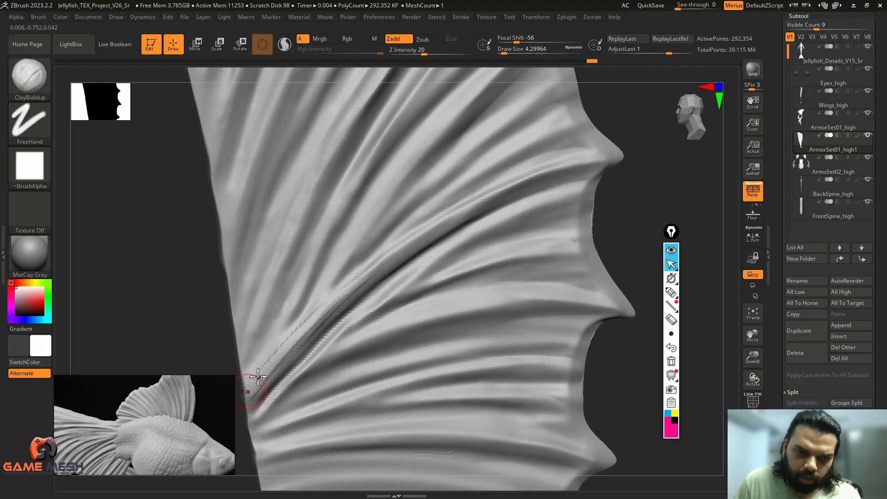
Thicken the fourth spike's ridge at the inner edge with ClayBuildup at a draw size of about 6.6 and smooth it.
left_click_drag(220, 338, 238, 294, "alt")
left_click_drag(222, 345, 240, 341)
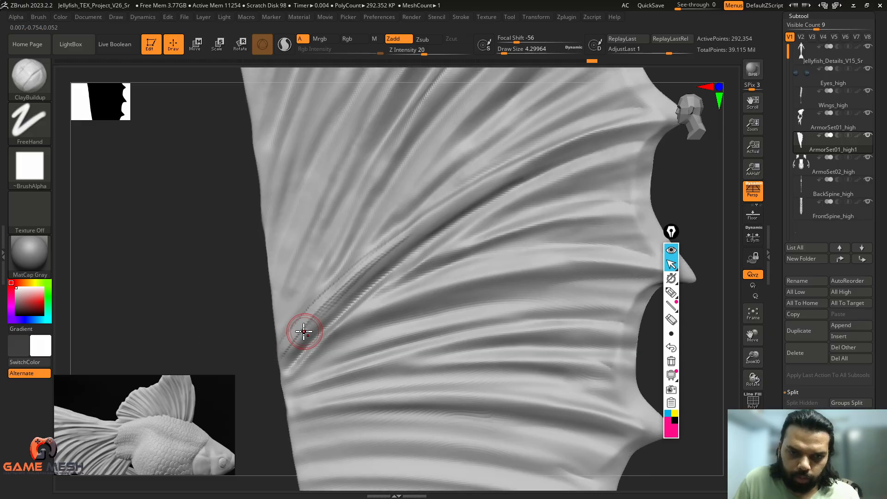
key("bracketright")
left_click_drag(356, 279, 286, 357)
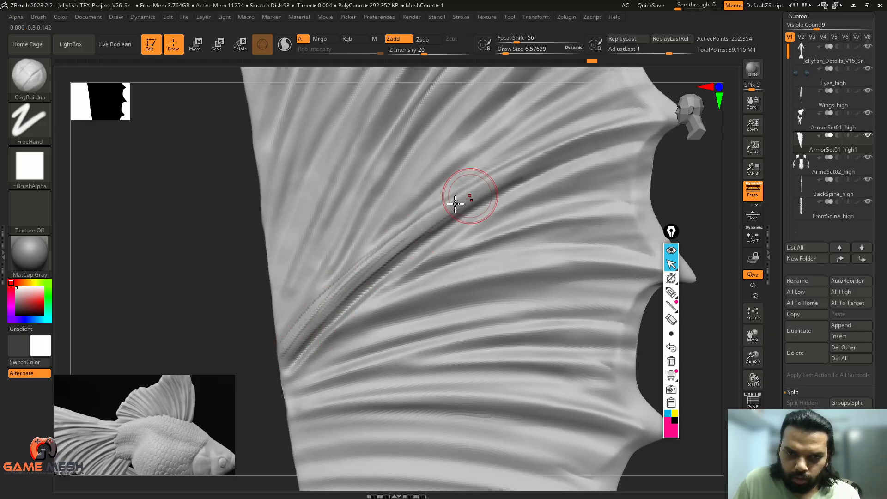
key("shift")
left_click_drag(230, 307, 236, 343, "alt")
left_click_drag(693, 171, 587, 234, "alt")
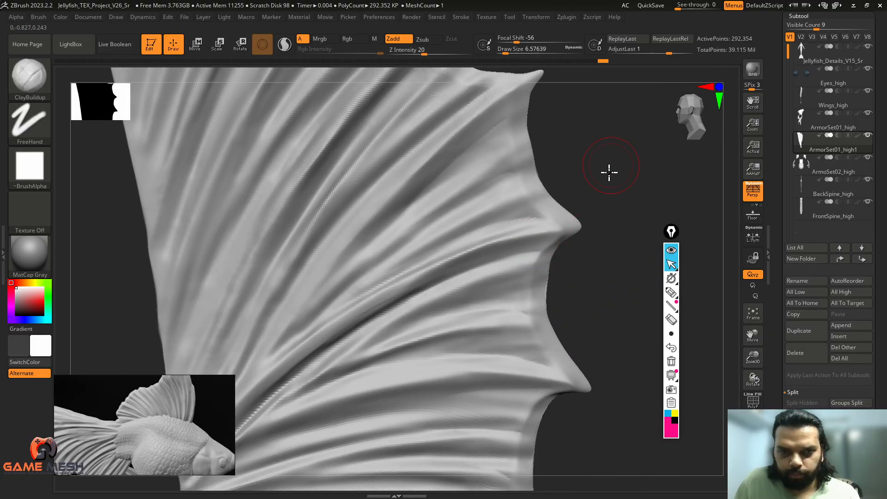
Build up the ridge running to the third spike using ClayBuildup with a draw size of about 5.75.
left_click_drag(610, 172, 578, 245, "alt")
left_click_drag(546, 174, 551, 180, "alt")
key("s")
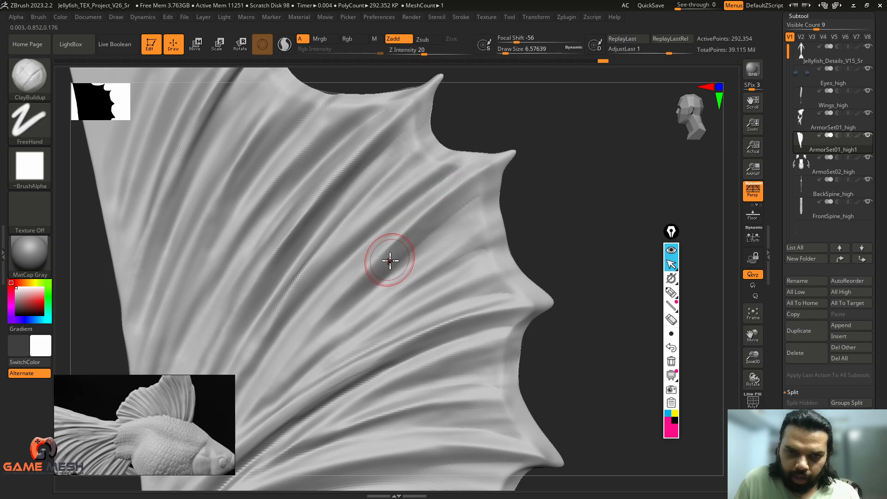
left_click_drag(394, 247, 490, 171)
left_click_drag(545, 157, 536, 156)
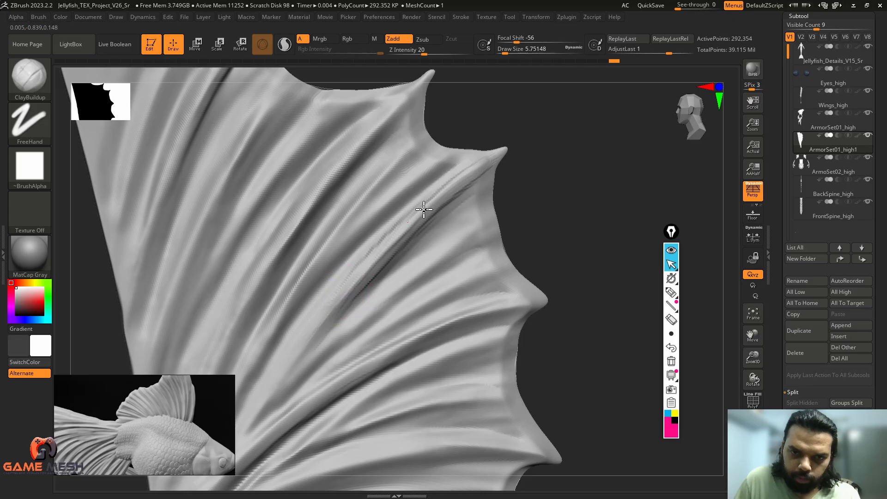
Smooth the built-up third spike's ridge and the surface between the third and fourth spikes.
key("shift")
left_click_drag(413, 205, 320, 324, "shift")
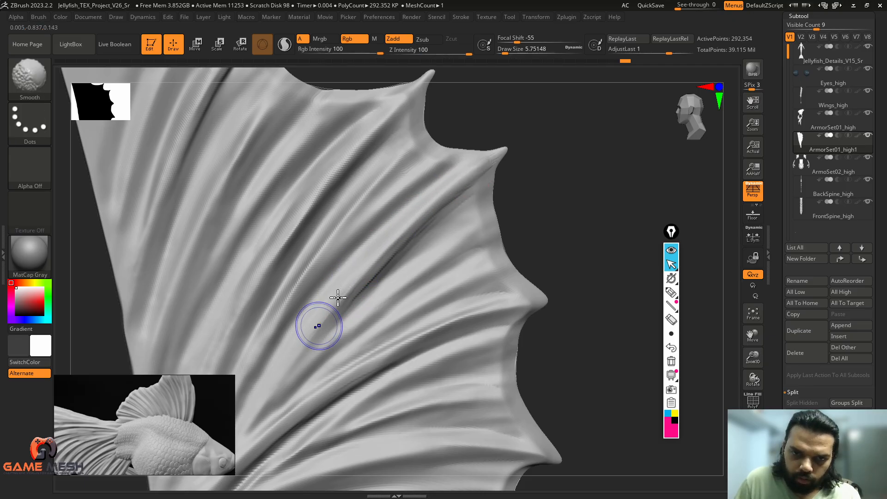
left_click_drag(522, 192, 536, 194)
mouse_move(451, 220)
left_mouse_down("shift")
mouse_move(347, 317)
mouse_move(417, 237)
left_mouse_up("shift")
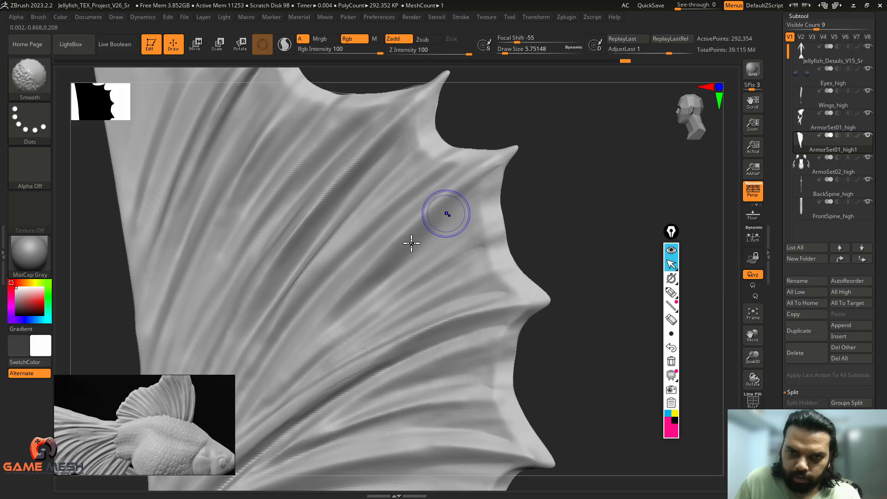
Try Alpha 51 on the DamStandard brush with a draw size of about 5.75.
mouse_move(504, 169)
left_mouse_down()
mouse_move(534, 162)
mouse_move(546, 204)
mouse_move(589, 155)
left_mouse_up()
key("b")
key("d")
key("s")
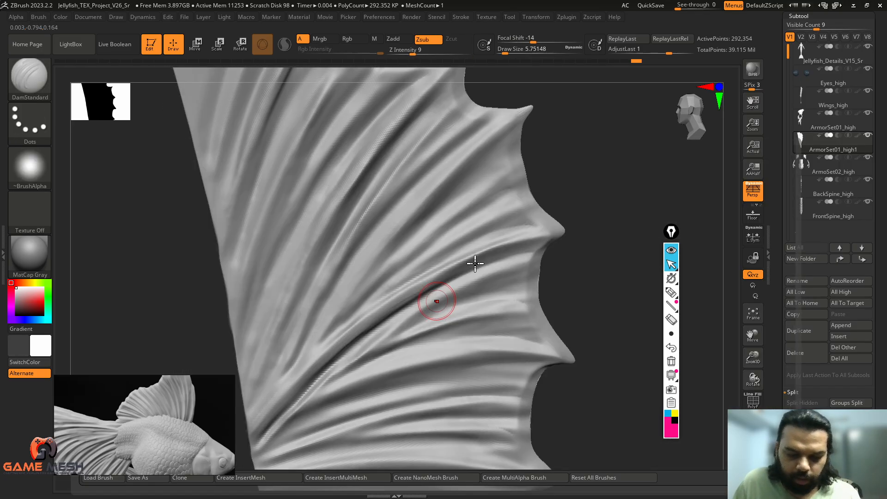
mouse_move(610, 190)
left_mouse_down("alt")
mouse_move(634, 218)
mouse_move(622, 154)
left_mouse_up("alt")
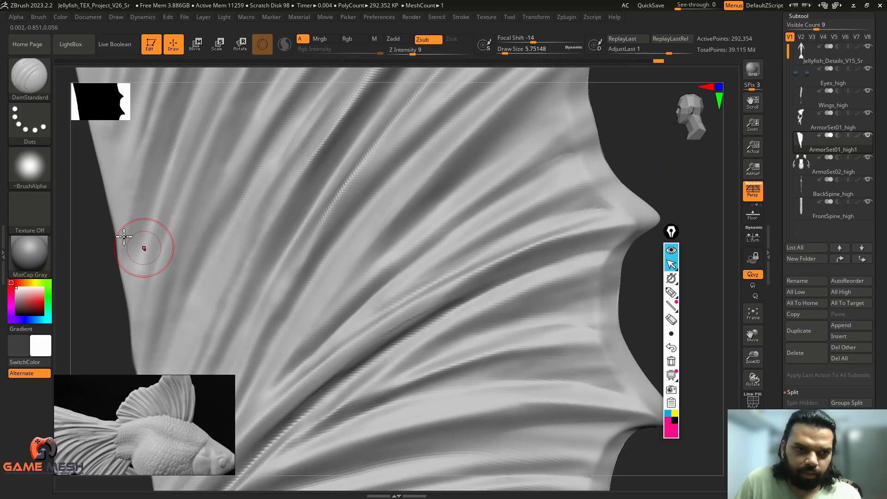
left_click(42, 180)
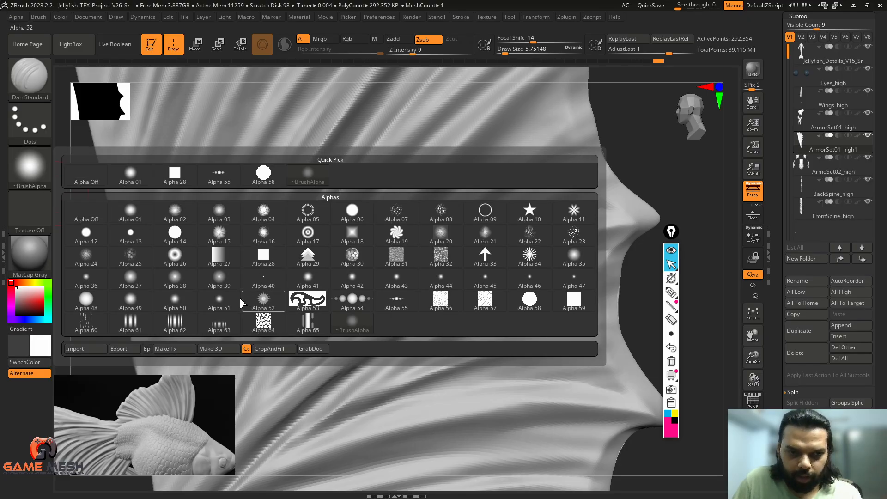
left_click(217, 307)
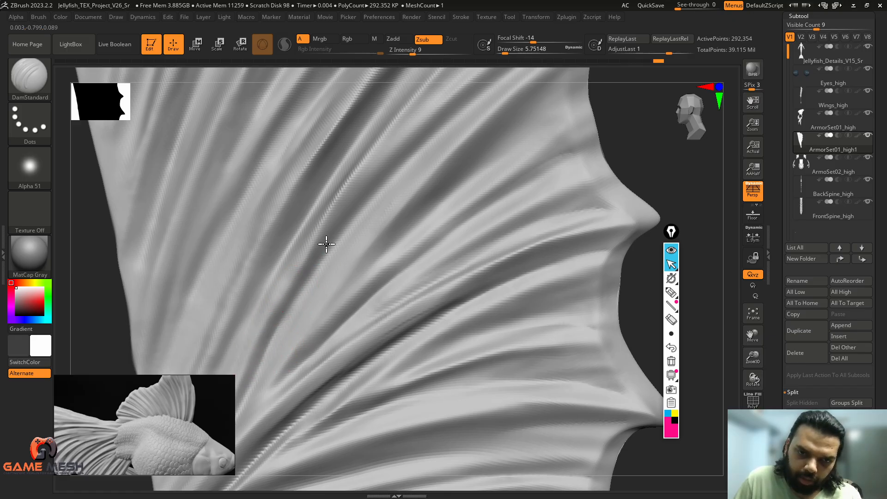
mouse_move(628, 166)
left_mouse_down("alt")
mouse_move(617, 134)
mouse_move(589, 146)
mouse_move(589, 185)
mouse_move(591, 157)
left_mouse_up("alt")
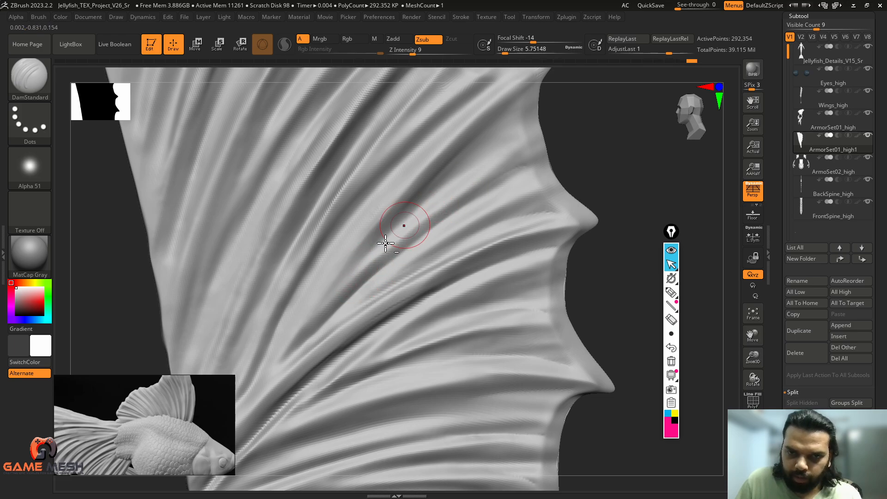
left_click_drag(592, 178, 522, 266, "alt")
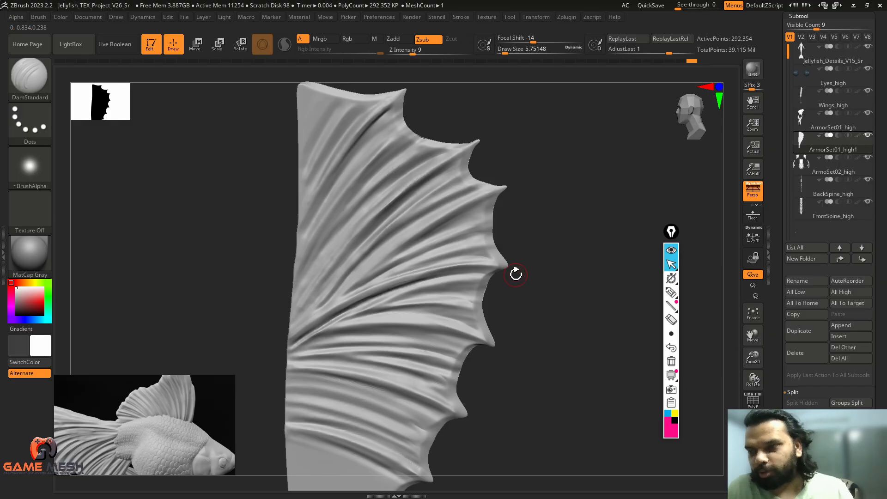
Build up a long fine ridge from the inner edge toward the gap between the first and second spikes using ClayBuildup, draw size about 3.7.
left_click_drag(559, 194, 645, 179, "alt")
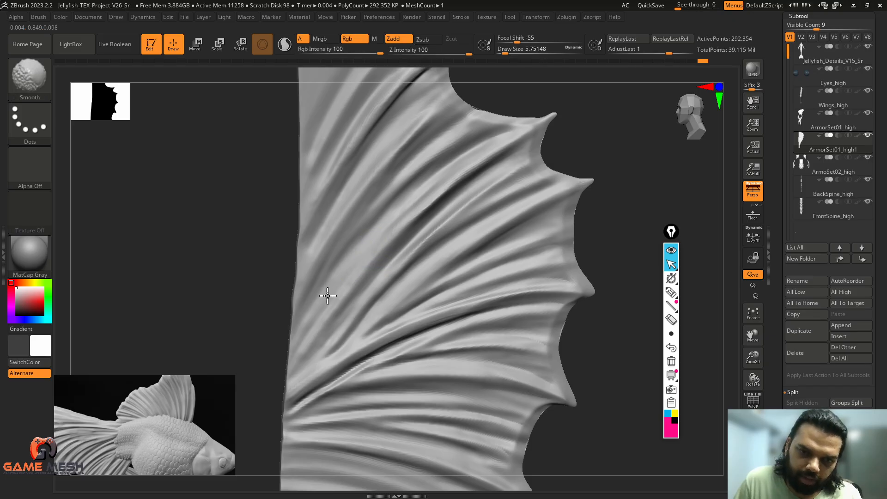
left_click_drag(253, 313, 376, 257)
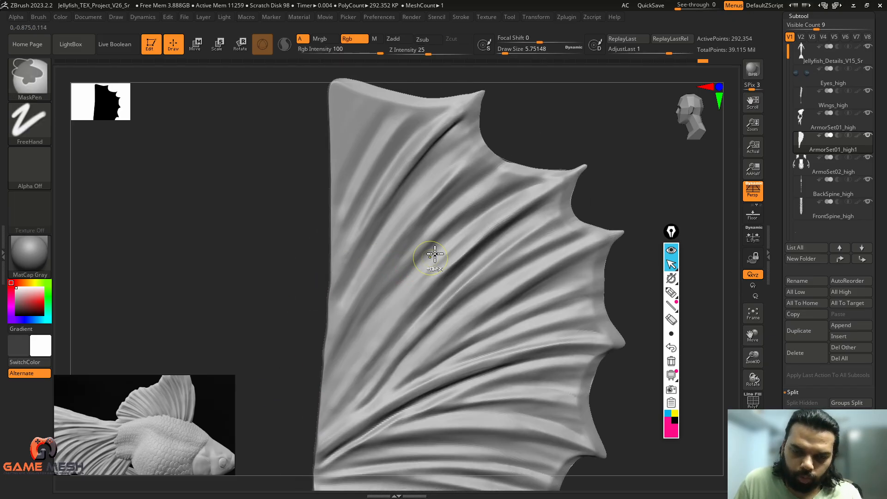
left_click_drag(623, 175, 608, 171)
key("b")
key("c")
key("b")
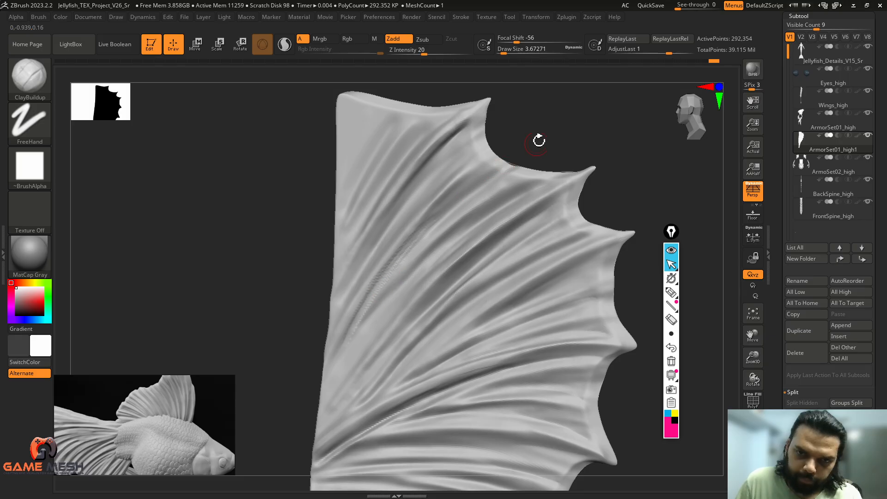
left_click_drag(539, 141, 523, 158, "alt")
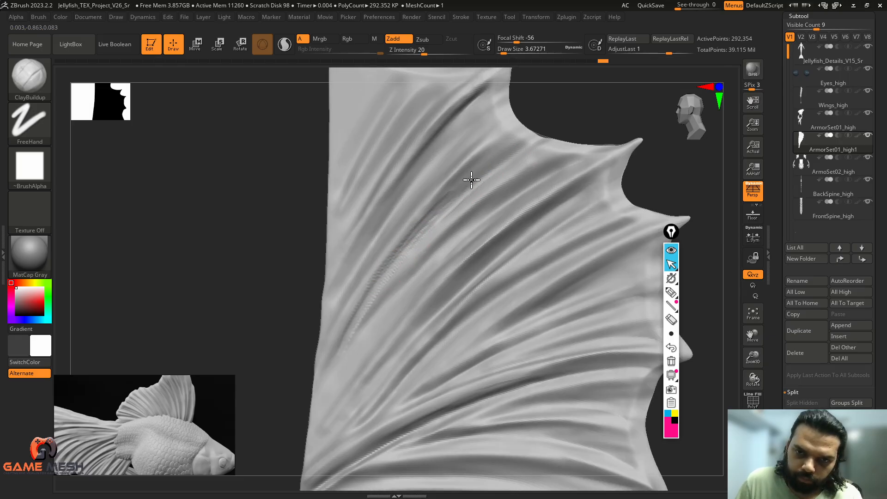
left_click_drag(565, 112, 575, 126, "alt")
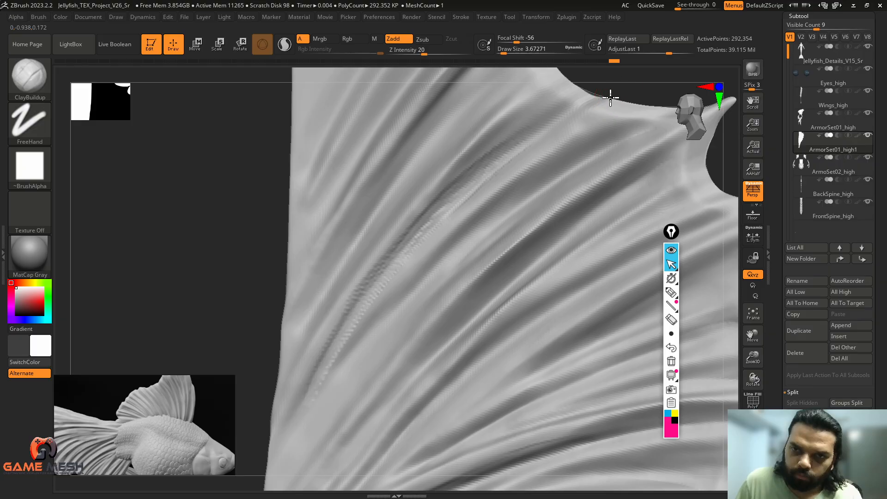
mouse_move(614, 93)
left_mouse_down("alt")
mouse_move(520, 152)
mouse_move(591, 113)
left_mouse_up("alt")
Undo the last two changes and smooth the rough build-up of the fine ridge between the first and second spikes.
key("shift")
key("ctrl+z")
key("ctrl+z")
left_click_drag(388, 291, 383, 304, "shift")
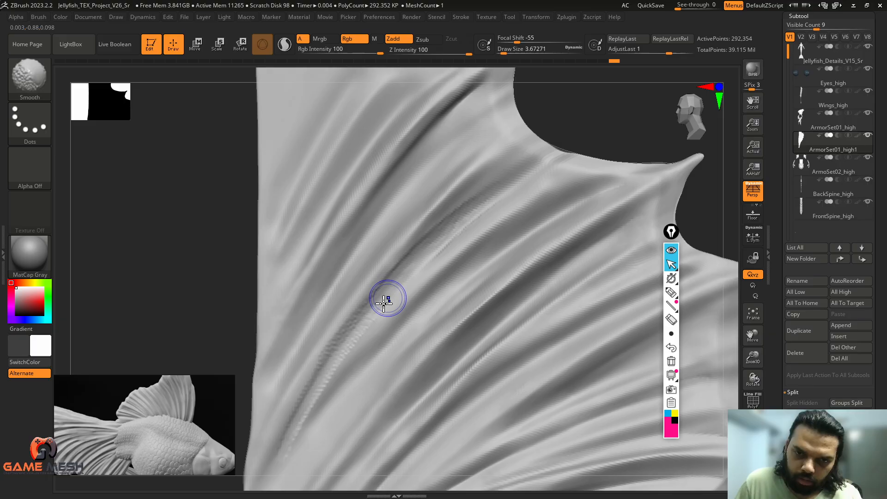
left_click_drag(218, 281, 266, 204, "alt")
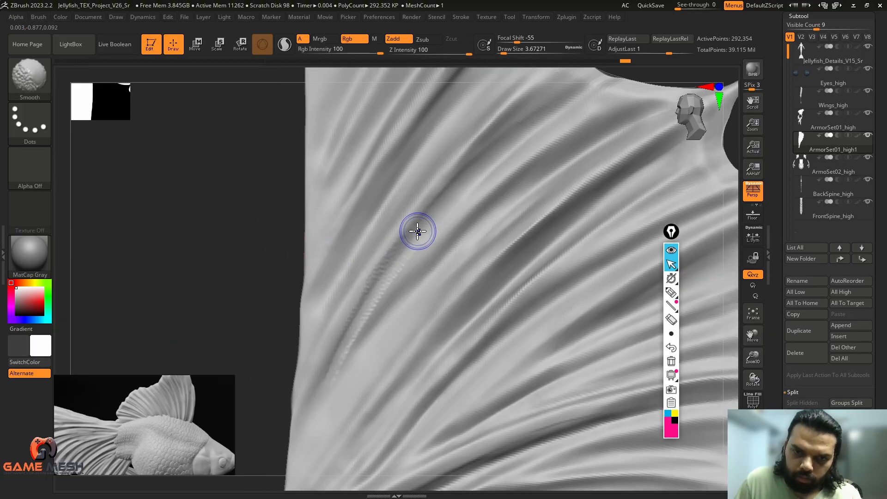
mouse_move(419, 231)
left_mouse_down("shift")
mouse_move(363, 310)
mouse_move(379, 285)
left_mouse_up("shift")
Try ClayBuildup strokes beneath the groove leading to the first spike, and undo them.
left_click_drag(232, 238, 221, 368, "alt")
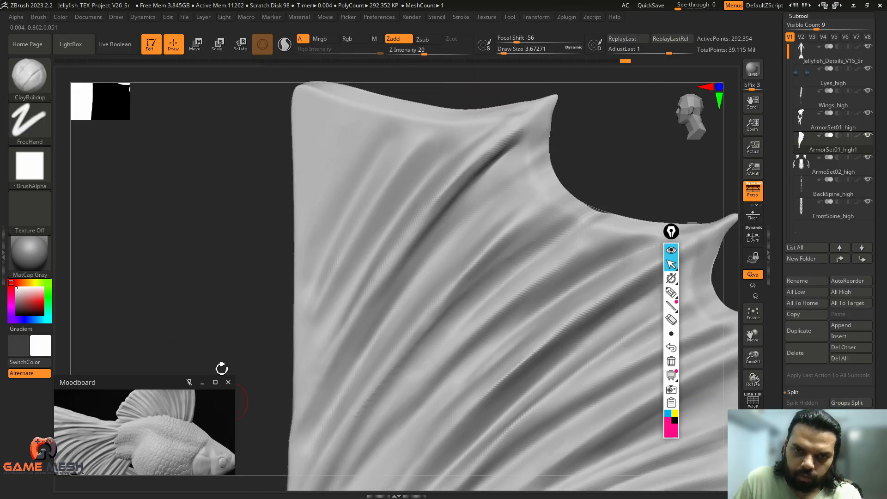
left_click_drag(599, 132, 552, 172, "alt")
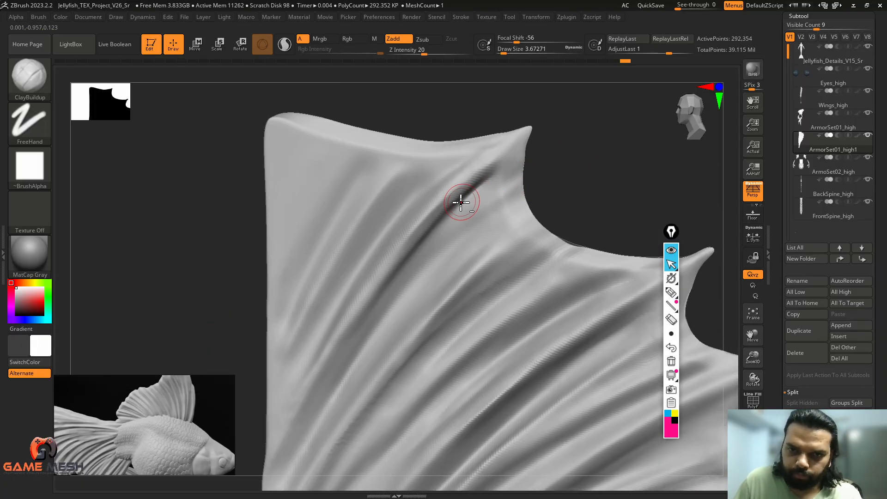
mouse_move(459, 198)
left_mouse_down()
mouse_move(547, 141)
mouse_move(540, 153)
left_mouse_up()
left_click_drag(427, 249, 501, 174)
left_click_drag(447, 220, 515, 165)
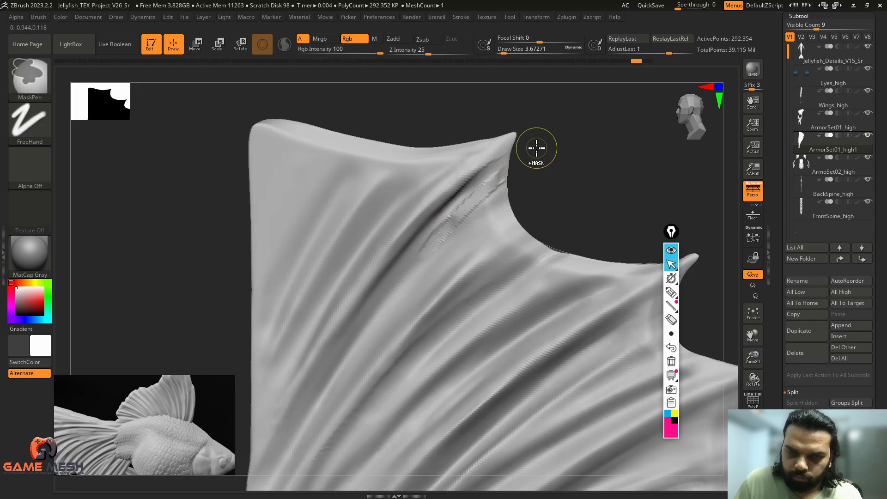
key("ctrl+z")
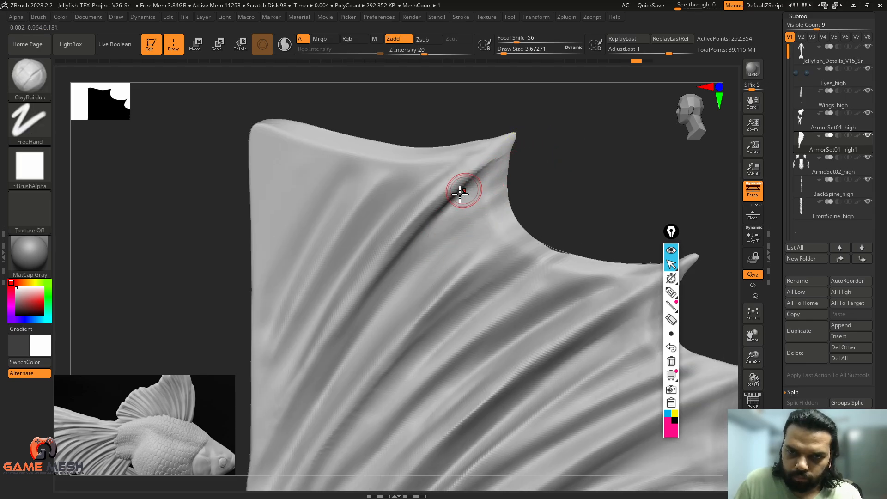
Build up the fine ridge beside the groove leading to the first spike with ClayBuildup, draw size about 3.7, and smooth it.
left_click_drag(547, 131, 505, 154)
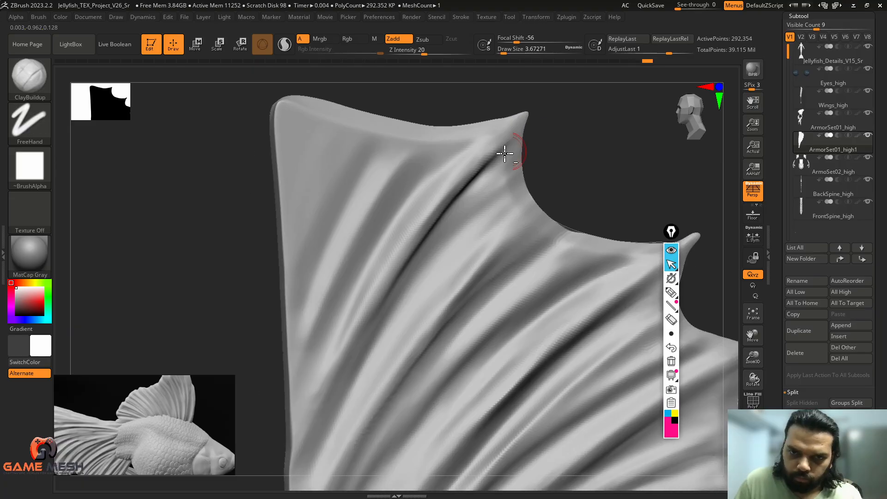
left_click_drag(390, 256, 462, 161)
left_click_drag(407, 224, 480, 145)
left_click_drag(360, 294, 377, 258)
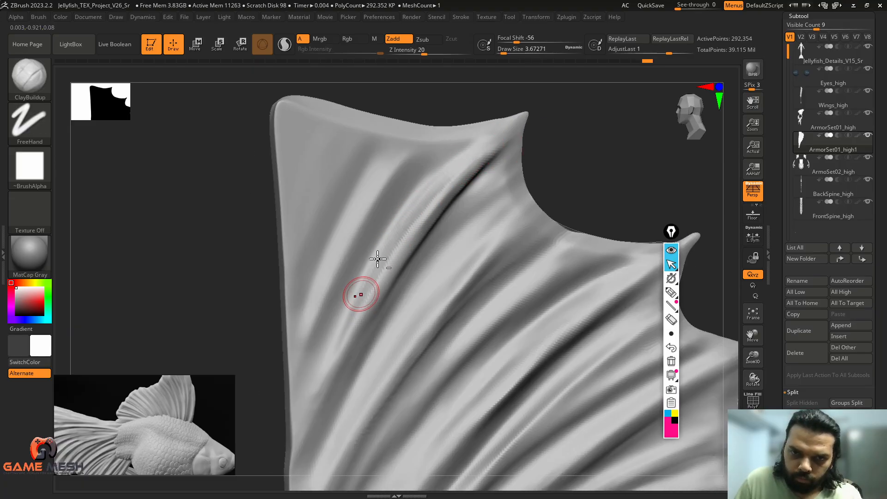
key("shift")
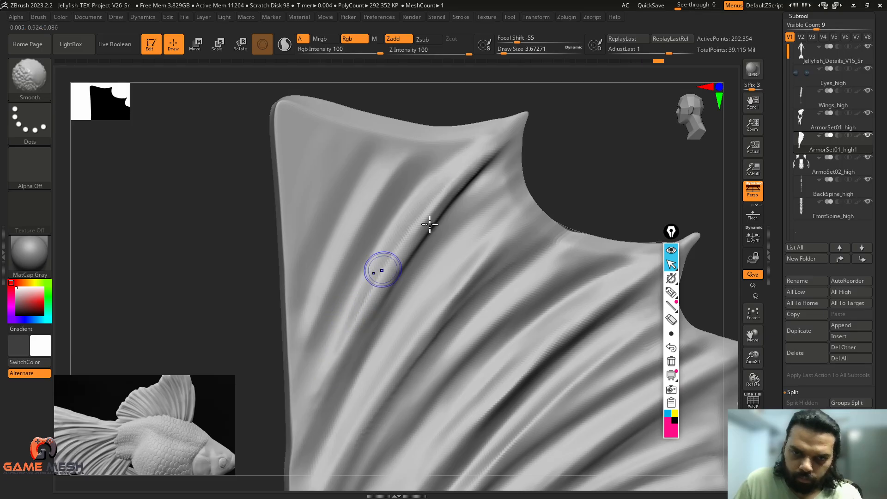
Raise fine lines beside the fin's inner edge with the Standard brush, draw size about 3.7, and smooth them.
mouse_move(552, 168)
left_mouse_down()
mouse_move(561, 165)
mouse_move(542, 178)
mouse_move(580, 114)
left_mouse_up()
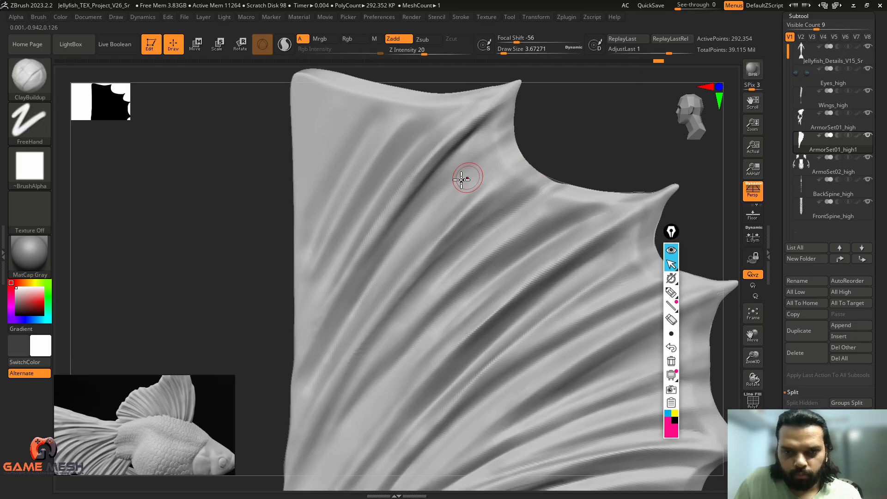
key("b")
key("s")
key("t")
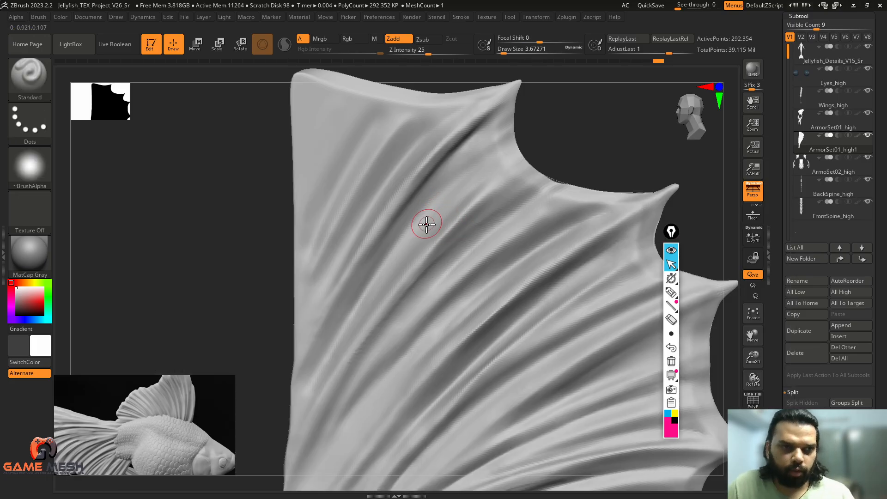
key("s")
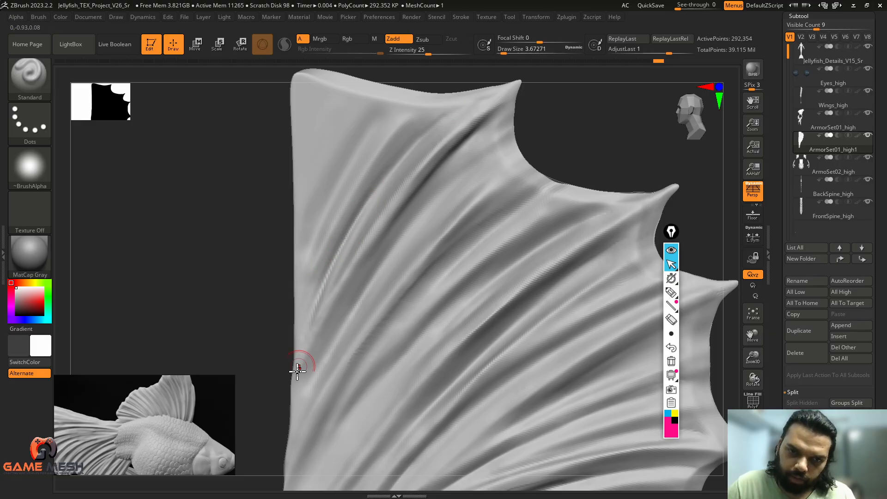
key("shift")
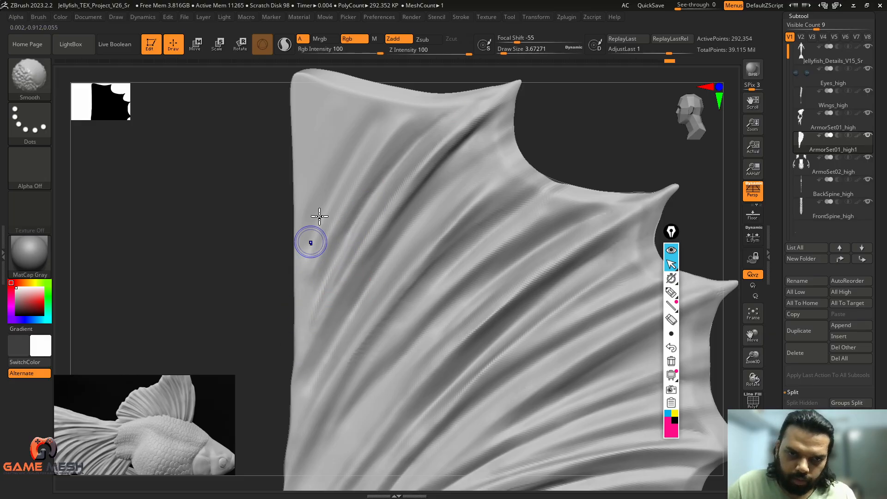
left_click_drag(306, 262, 368, 133)
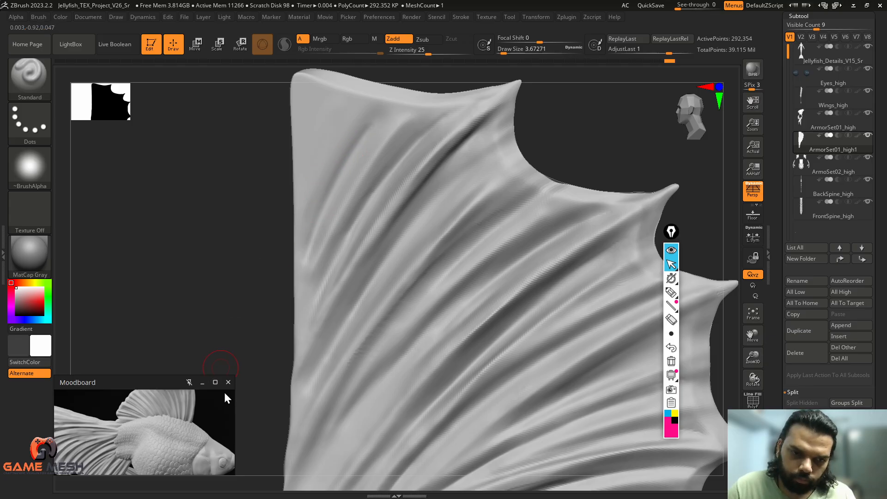
Shape fine ridges near the fin's blunt corner with the Standard brush at draw size about 5, undoing unwanted strokes.
left_click_drag(296, 100, 273, 188)
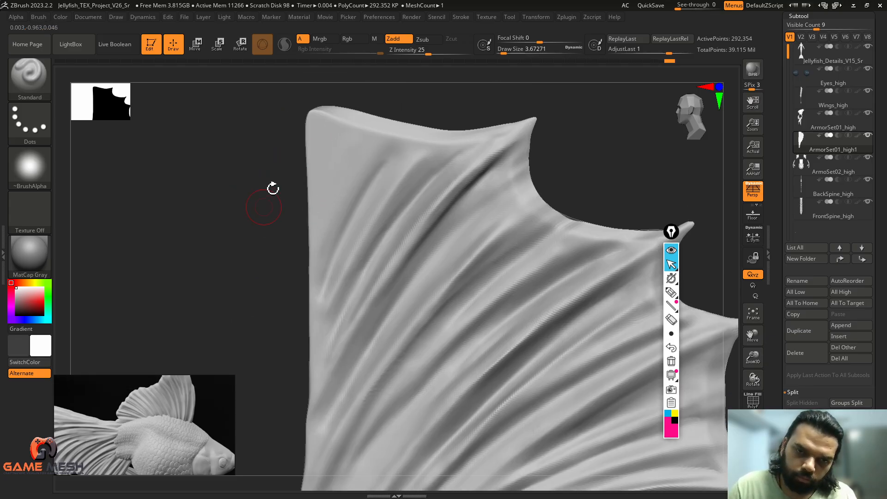
left_click_drag(269, 234, 426, 361)
key("s")
mouse_move(354, 344)
left_mouse_down()
mouse_move(352, 358)
mouse_move(434, 270)
left_mouse_up()
key("s")
left_click_drag(414, 316, 454, 324)
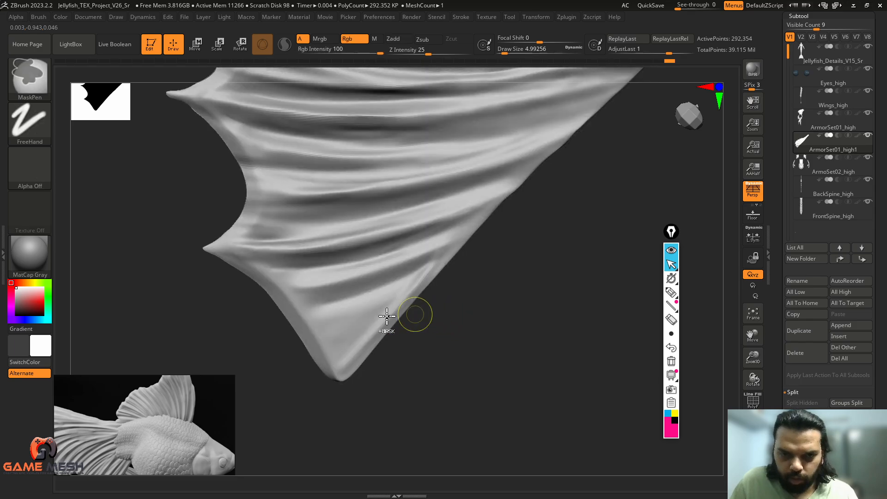
key("ctrl+z")
left_click_drag(336, 367, 447, 255)
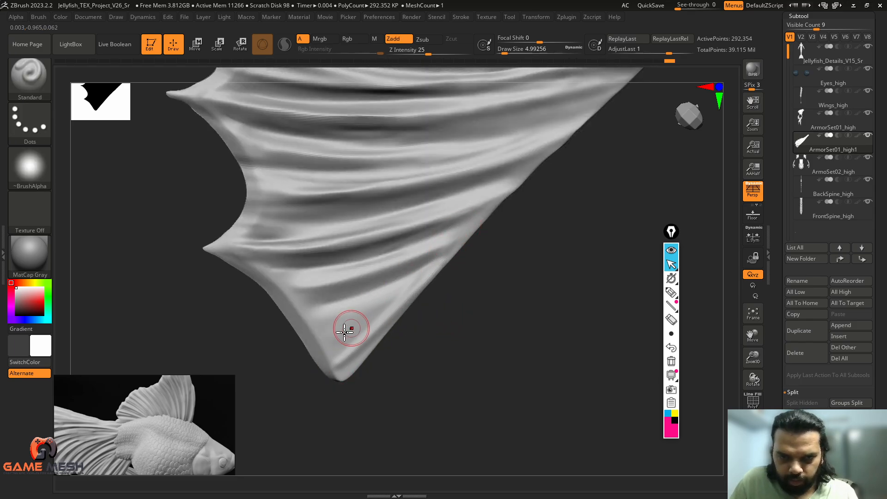
key("ctrl")
key("ctrl+z")
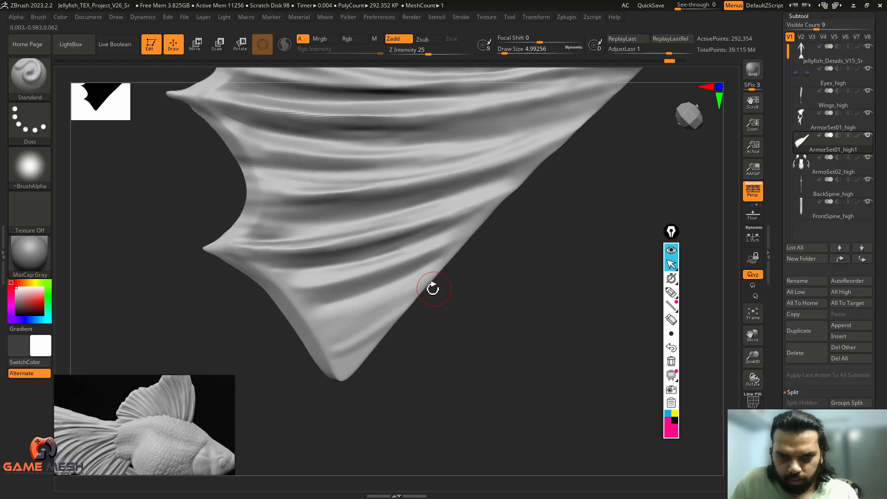
left_click_drag(433, 288, 453, 287)
left_click_drag(331, 324, 429, 273)
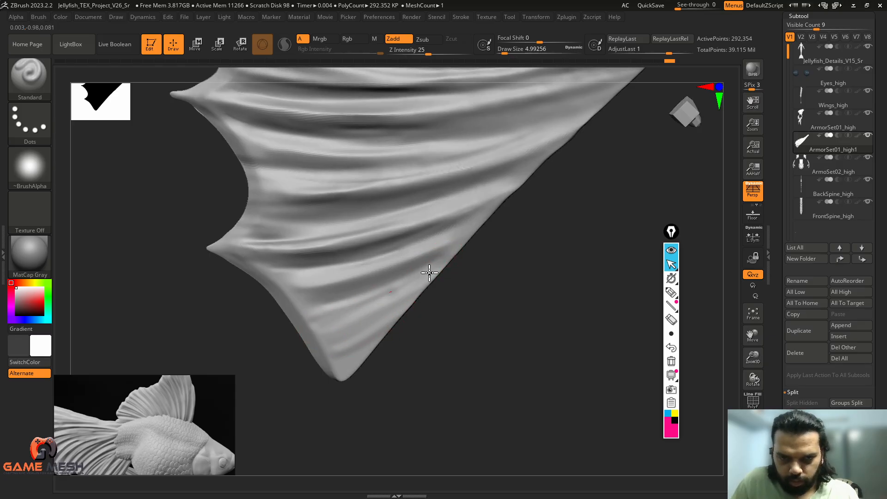
Carve narrow grooves from the outer edge near the fin's blunt corner to the inner edge using inverted Standard strokes.
left_click_drag(315, 315, 379, 299, "alt")
left_click_drag(412, 262, 480, 228, "alt")
left_click_drag(312, 317, 466, 241, "alt")
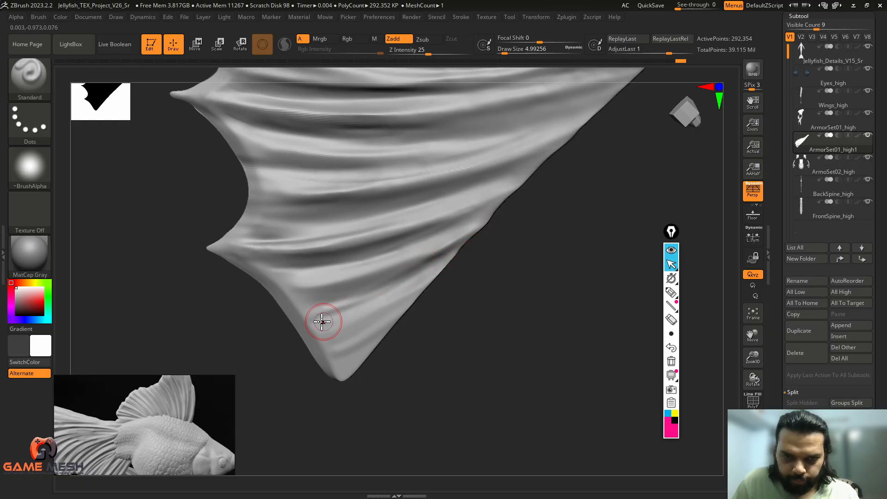
left_click_drag(322, 322, 375, 295, "alt")
left_click_drag(309, 307, 453, 251, "alt")
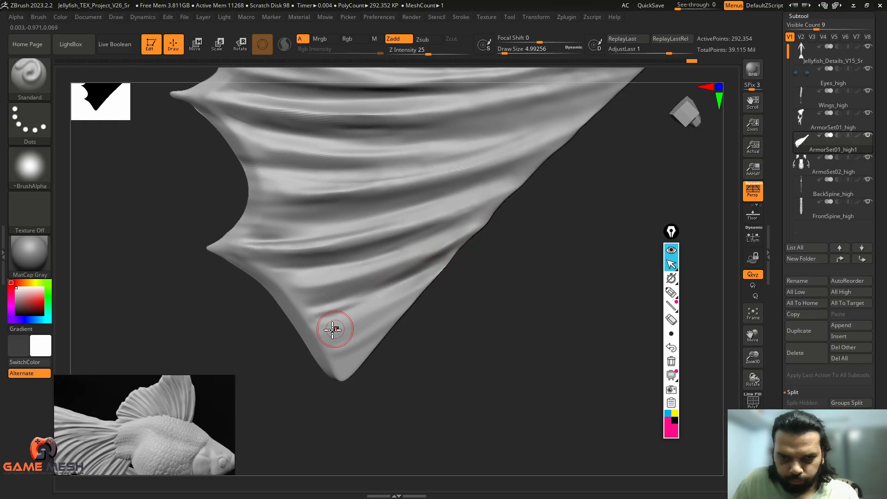
left_click_drag(325, 324, 431, 274, "alt")
left_click_drag(349, 318, 443, 264, "alt")
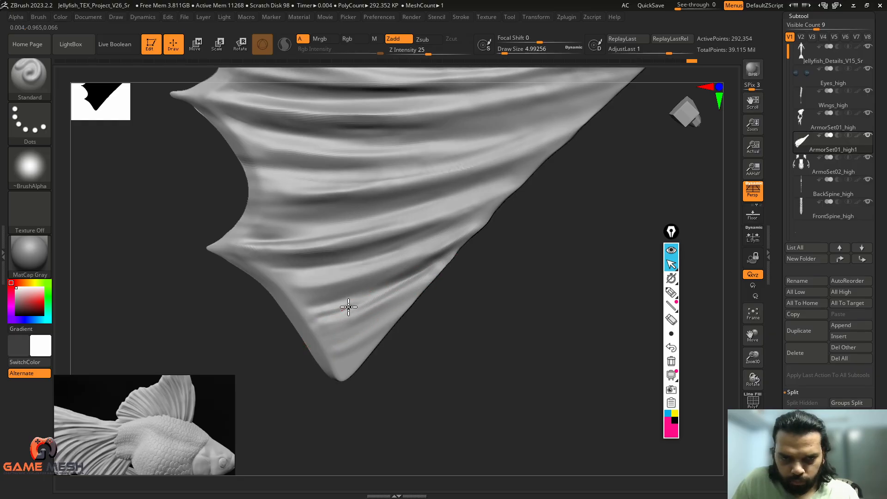
left_click_drag(365, 324, 435, 273, "alt")
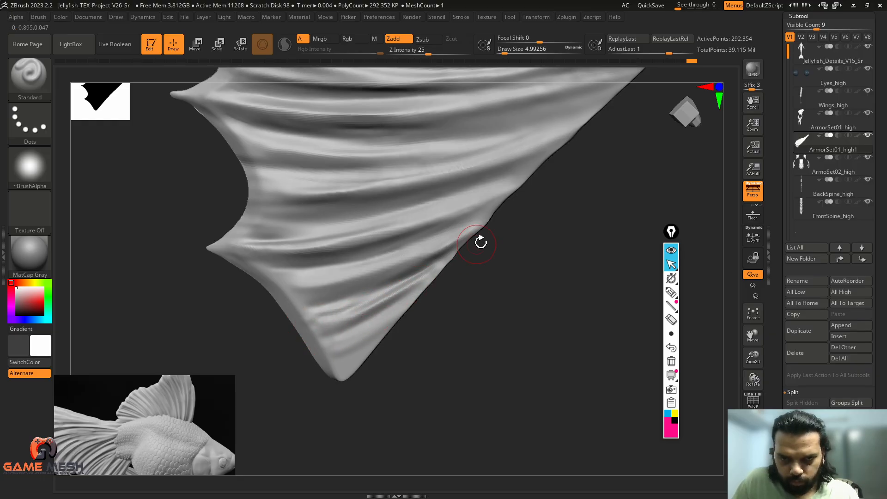
left_click_drag(480, 241, 452, 310)
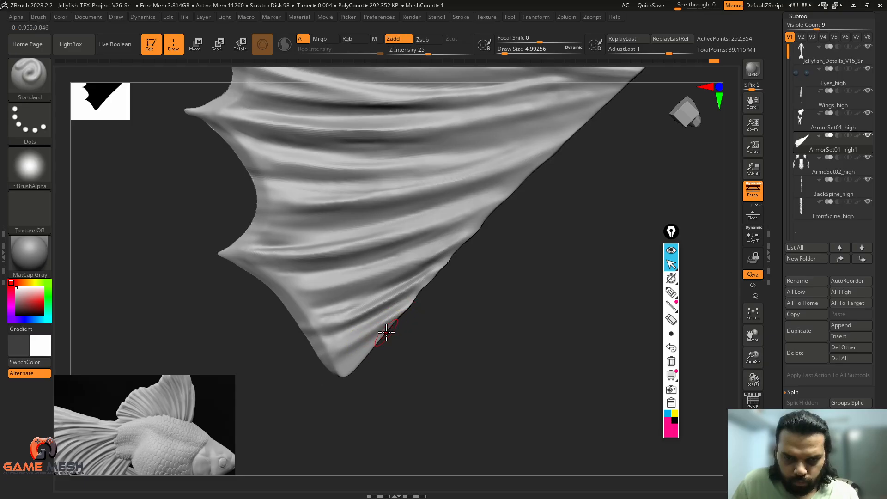
left_click_drag(358, 348, 527, 283)
Build up fine ridges between the blunt corner's grooves and the outer edge with ClayBuildup, draw size about 5, and smooth them.
left_click_drag(568, 328, 456, 297, "alt")
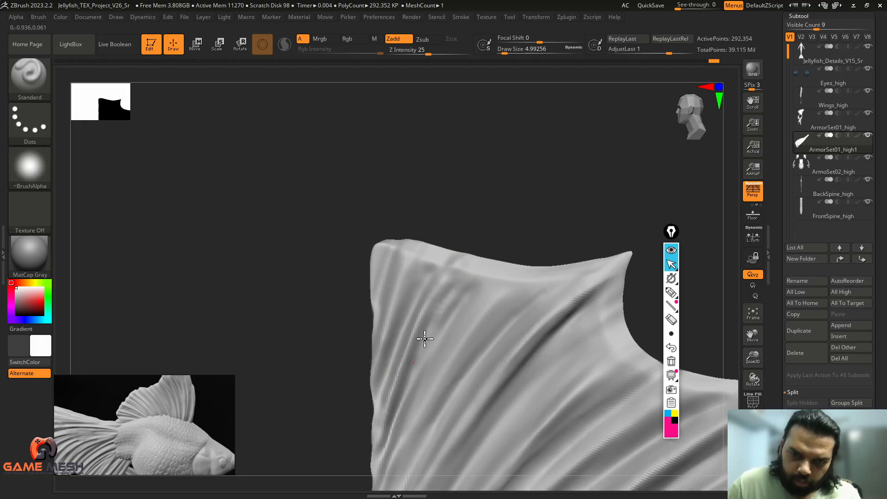
key("shift")
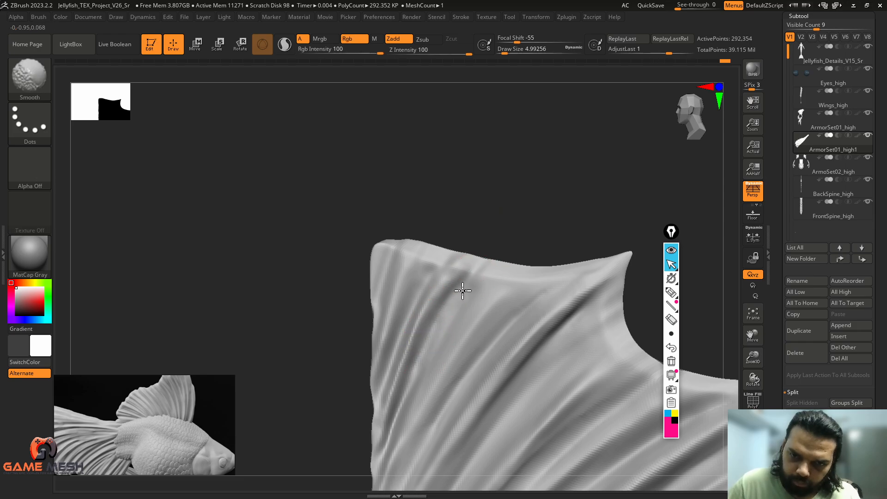
key("b")
key("c")
key("b")
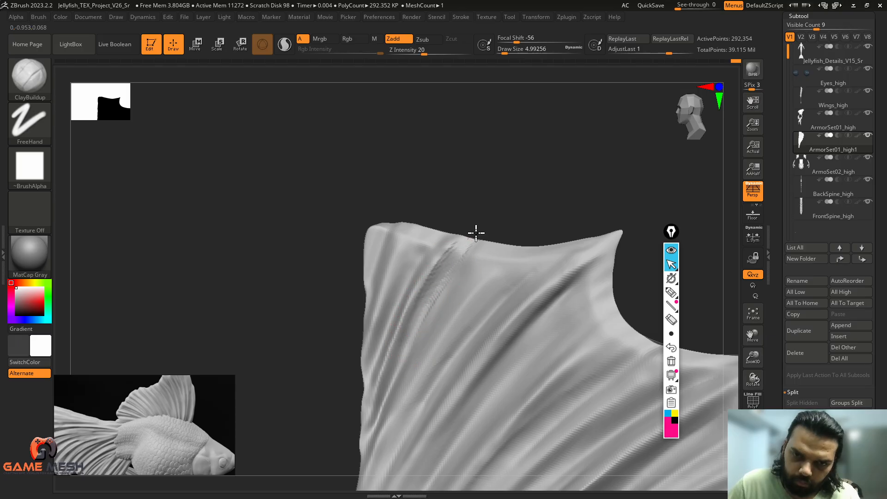
key("shift")
left_click_drag(538, 203, 454, 210)
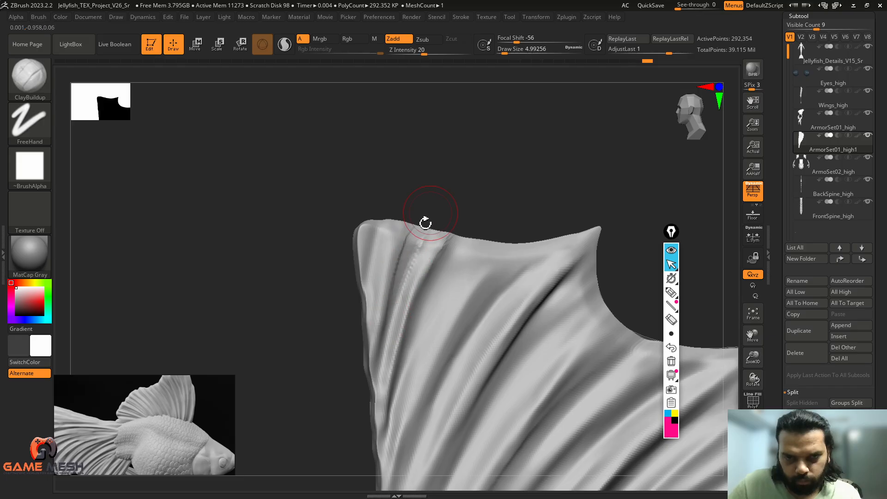
key("shift")
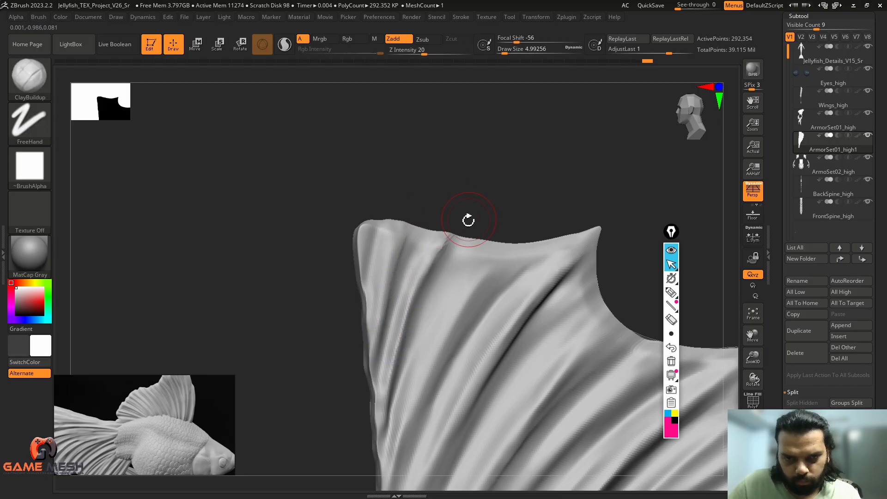
left_click_drag(467, 218, 489, 168, "alt")
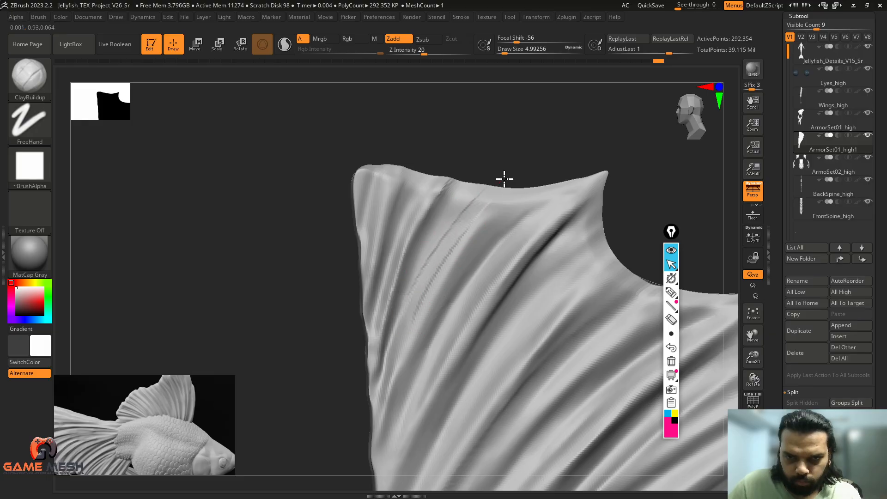
key("shift")
left_click_drag(519, 152, 531, 118)
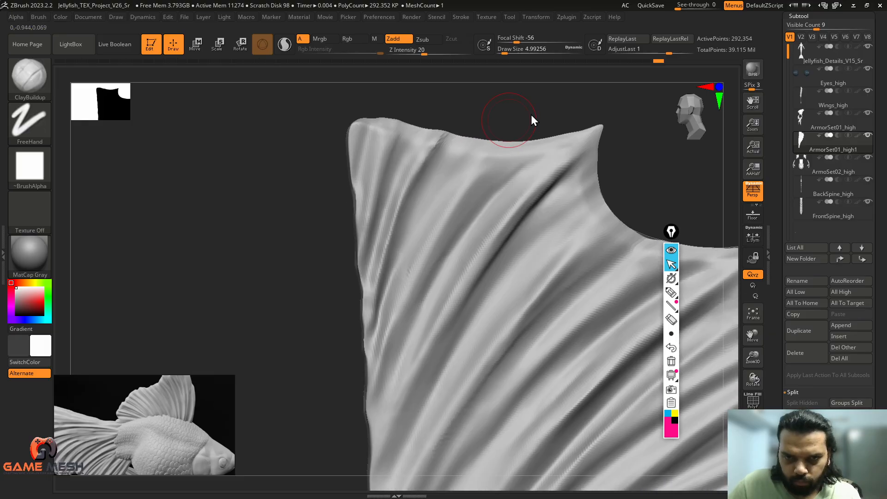
Raise soft ridges between the blunt corner and the first spike with ClayBuildup at draw size about 6.6, and smooth them.
key("s")
left_click_drag(438, 226, 439, 226)
mouse_move(507, 108)
left_mouse_down()
mouse_move(498, 121)
mouse_move(534, 135)
mouse_move(465, 159)
mouse_move(475, 148)
left_mouse_up()
key("shift")
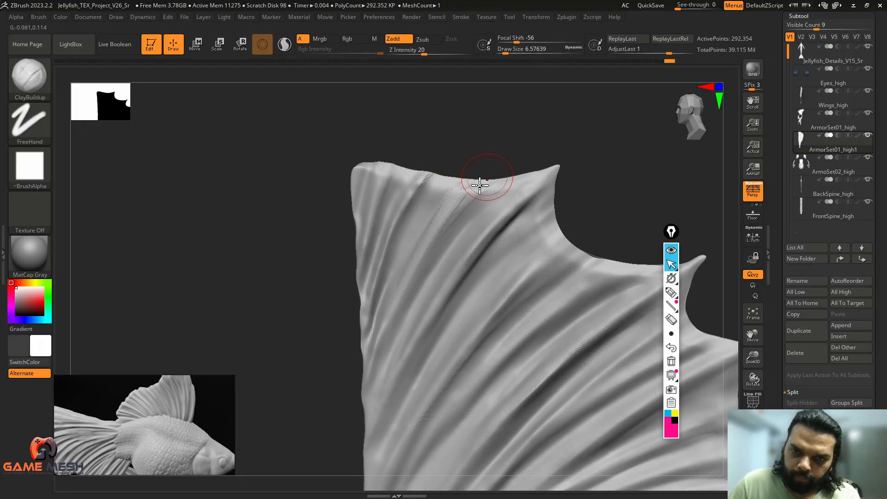
key("shift")
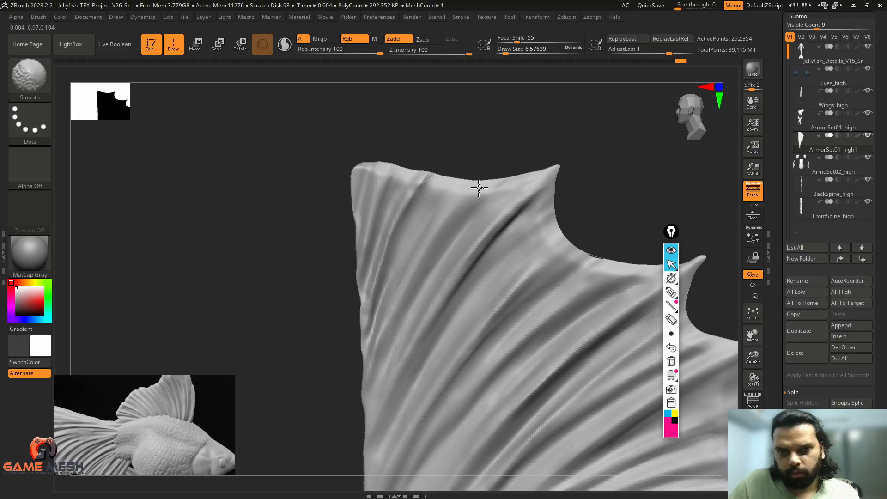
left_click_drag(560, 139, 556, 150)
key("shift")
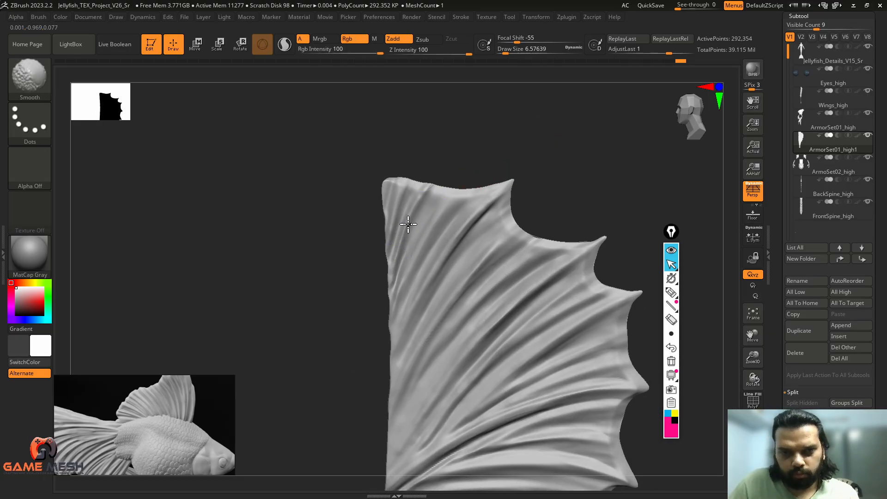
left_click_drag(408, 224, 438, 243, "shift")
Build up a long ridge from the inner edge to the gap between the first and second spikes using ClayBuildup.
mouse_move(557, 192)
left_mouse_down("alt")
mouse_move(501, 157)
mouse_move(548, 190)
mouse_move(565, 121)
left_mouse_up("alt")
left_click_drag(379, 295, 432, 226)
left_click_drag(367, 323, 464, 187)
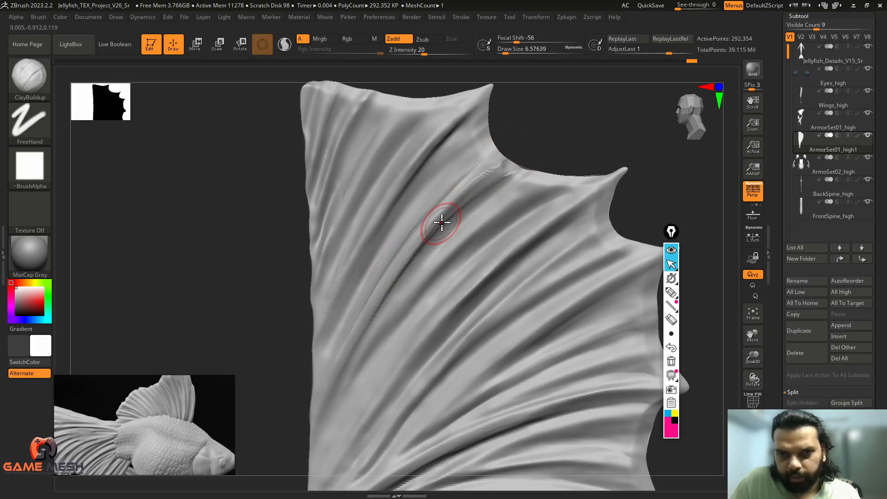
left_click_drag(577, 130, 511, 159, "alt")
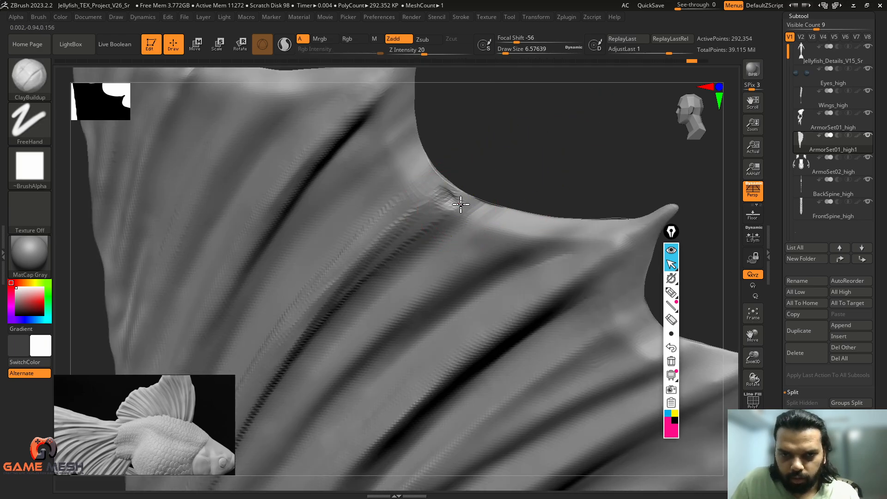
Adjust the ClayBuildup brush's Auto Masking options and check the reverse side of the fin.
left_click(38, 16)
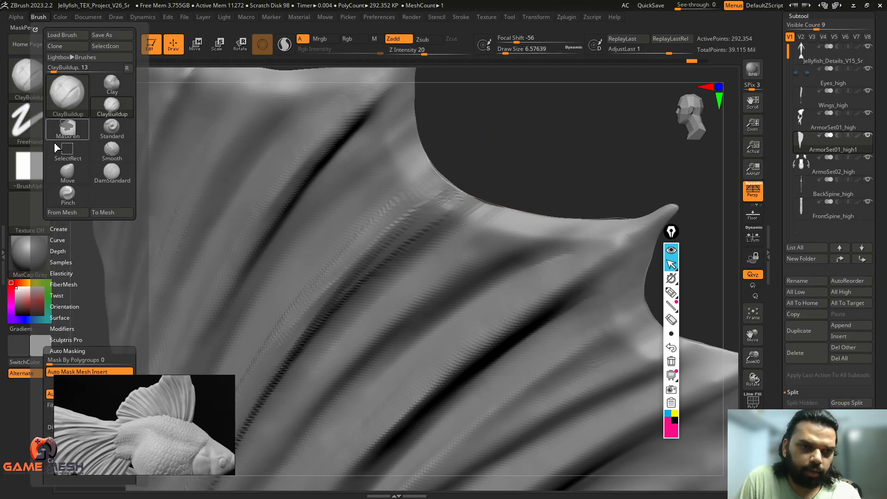
mouse_move(115, 311)
left_mouse_down()
mouse_move(114, 203)
mouse_move(96, 126)
left_mouse_up()
left_click(66, 299)
mouse_move(555, 158)
left_mouse_down("alt")
mouse_move(423, 153)
mouse_move(518, 198)
mouse_move(475, 234)
left_mouse_up("alt")
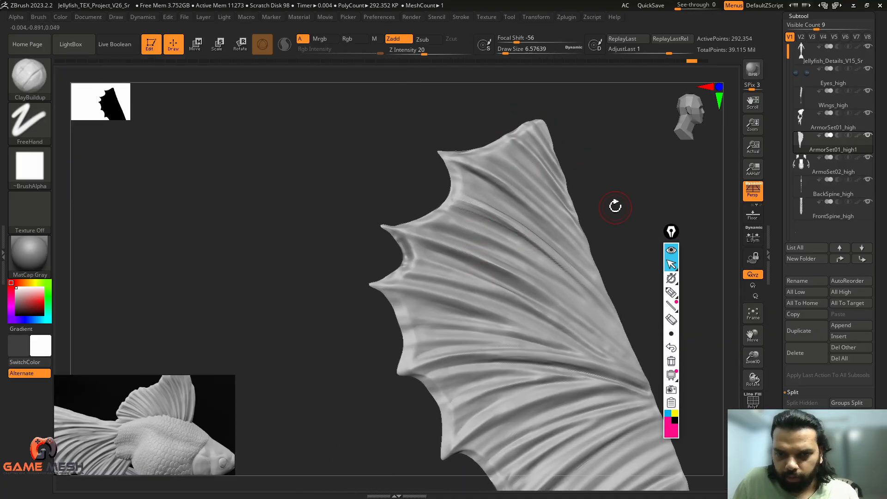
mouse_move(615, 206)
left_mouse_down()
mouse_move(609, 187)
mouse_move(586, 178)
mouse_move(629, 176)
mouse_move(591, 198)
mouse_move(629, 189)
mouse_move(611, 169)
mouse_move(567, 172)
mouse_move(504, 190)
mouse_move(398, 259)
left_mouse_up()
Reinforce the long ridge toward the gap between the first and second spikes and smooth its outer end into the edge.
left_click_drag(478, 196, 401, 253)
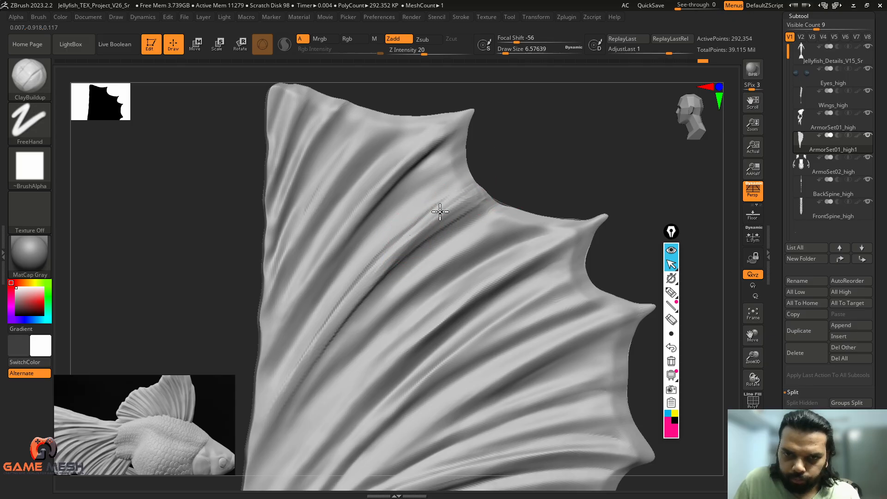
left_click_drag(439, 212, 516, 180)
left_click_drag(395, 262, 493, 186, "shift")
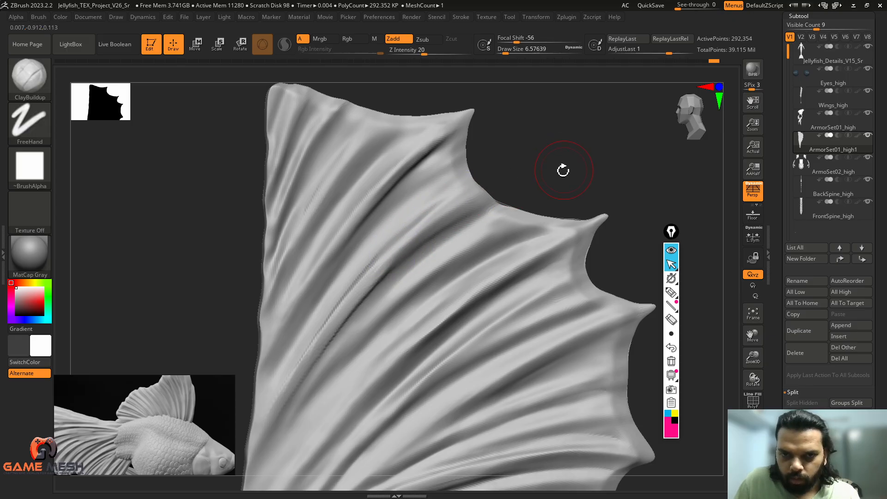
mouse_move(563, 170)
left_mouse_down()
mouse_move(556, 138)
mouse_move(552, 148)
left_mouse_up()
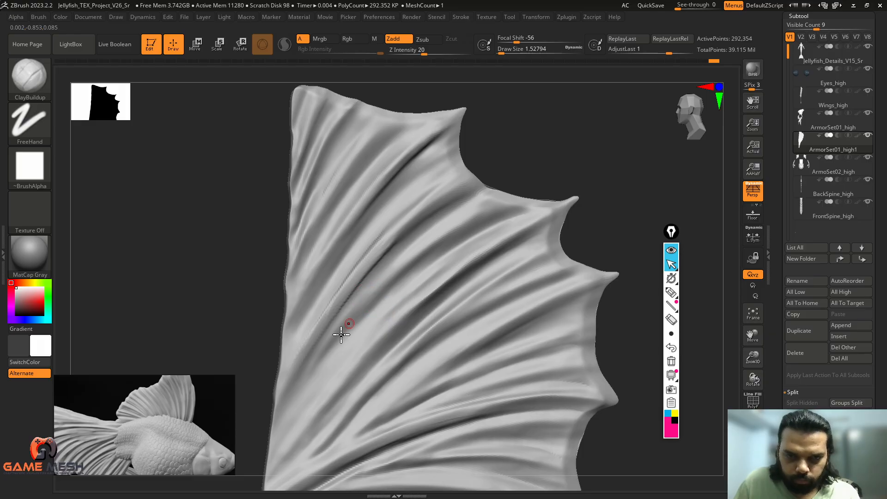
Build up a ridge from the inner edge toward the gap between the first and second spikes with ClayBuildup at draw size about 5.75, and smooth it.
key("s")
mouse_move(317, 357)
left_mouse_down()
mouse_move(372, 294)
mouse_move(499, 210)
left_mouse_up()
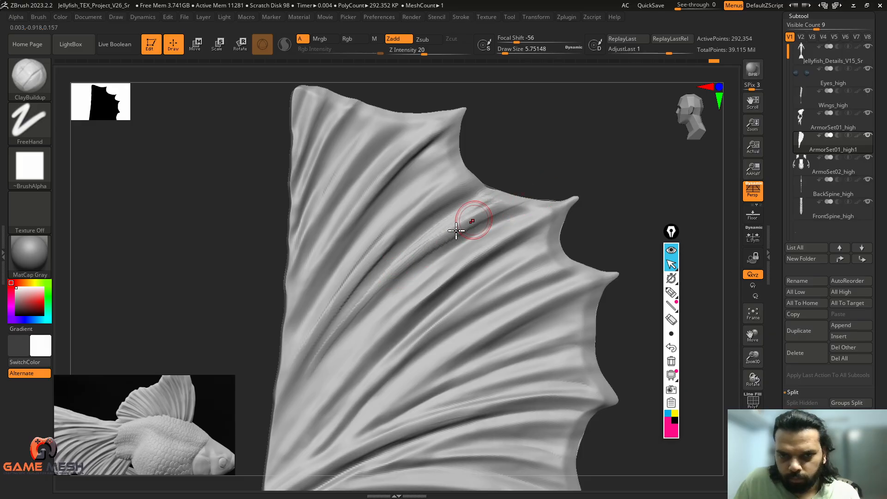
key("shift")
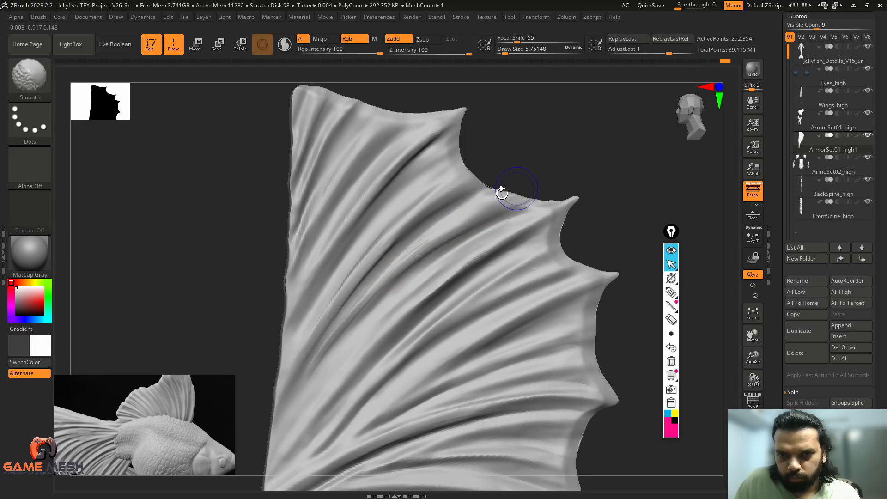
left_click_drag(407, 273, 550, 365, "shift")
Raise the ridge alongside the groove that runs out below the second spike, and smooth away the stroke marks.
mouse_move(620, 193)
left_mouse_down("alt")
mouse_move(597, 162)
mouse_move(584, 178)
mouse_move(624, 171)
left_mouse_up("alt")
mouse_move(416, 255)
left_mouse_down()
mouse_move(374, 279)
mouse_move(430, 233)
mouse_move(395, 253)
mouse_move(512, 189)
left_mouse_up()
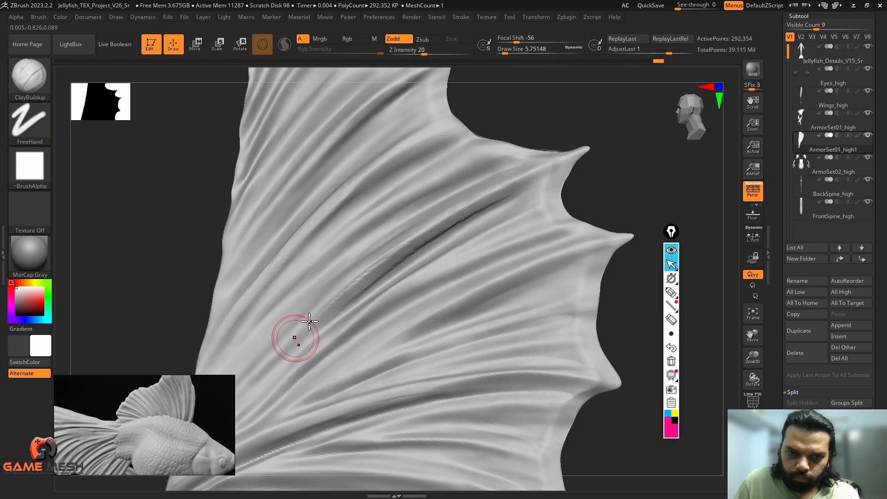
left_click_drag(346, 287, 452, 220, "shift")
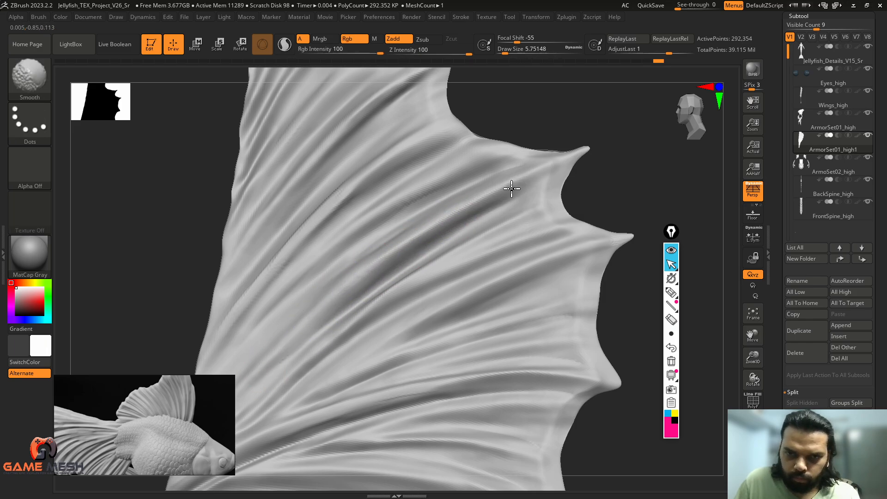
Extend two ridges down to the inner edge, where the folds converge, with ClayBuildup at draw size about 4.3, and smooth them.
mouse_move(617, 192)
left_mouse_down("alt")
mouse_move(540, 250)
mouse_move(540, 295)
mouse_move(550, 266)
mouse_move(507, 272)
mouse_move(513, 278)
left_mouse_up("alt")
mouse_move(522, 240)
left_mouse_down("alt")
mouse_move(535, 257)
mouse_move(608, 223)
left_mouse_up("alt")
key("s")
left_click_drag(346, 303, 340, 303)
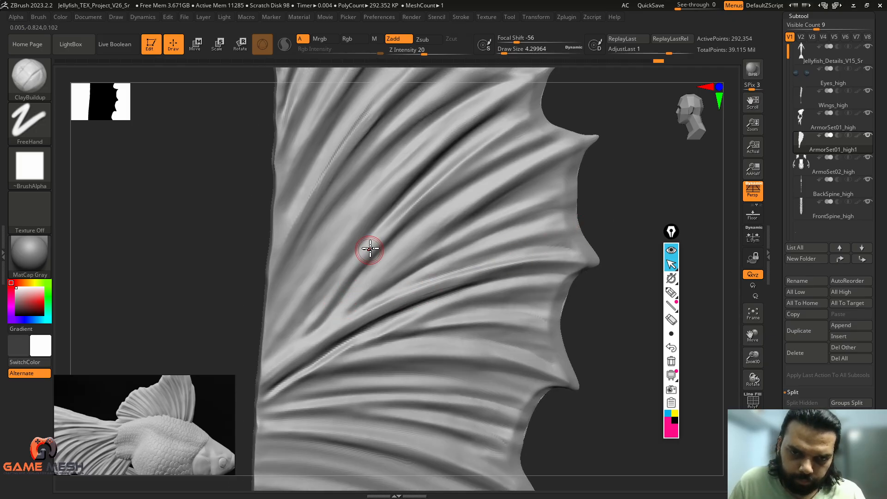
left_click_drag(389, 236, 306, 324)
left_click_drag(343, 287, 312, 322)
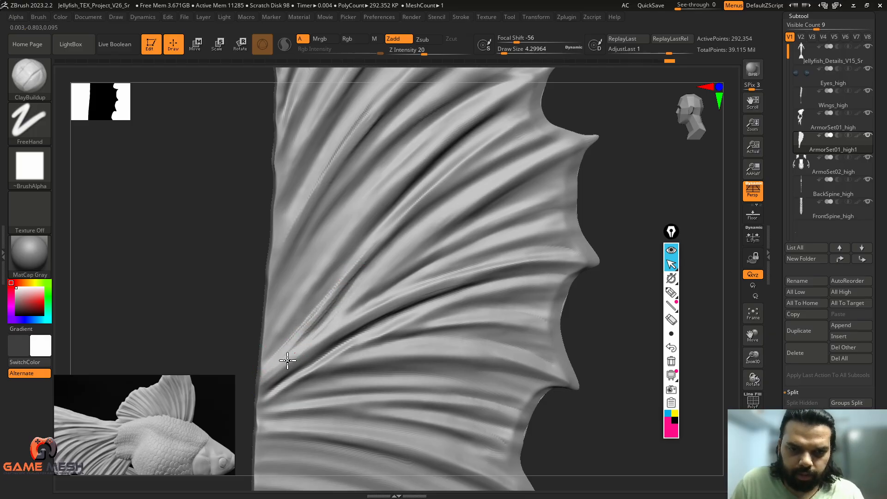
key("shift")
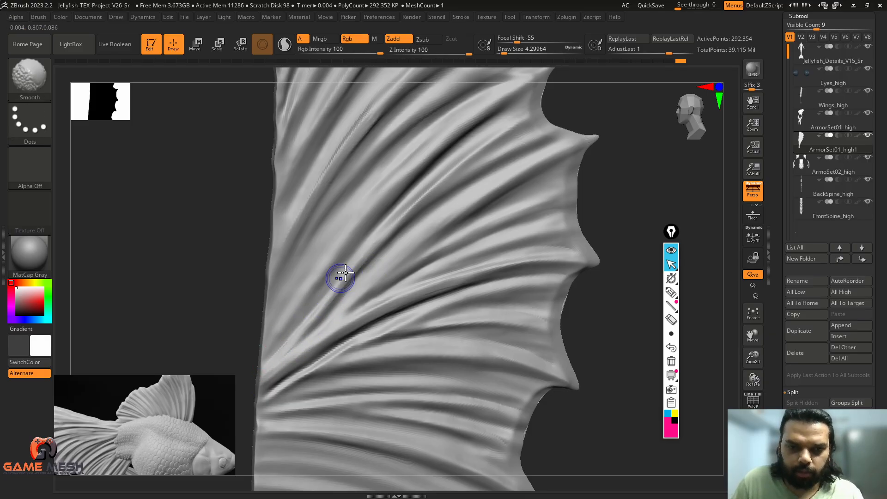
left_click_drag(615, 217, 612, 204, "alt")
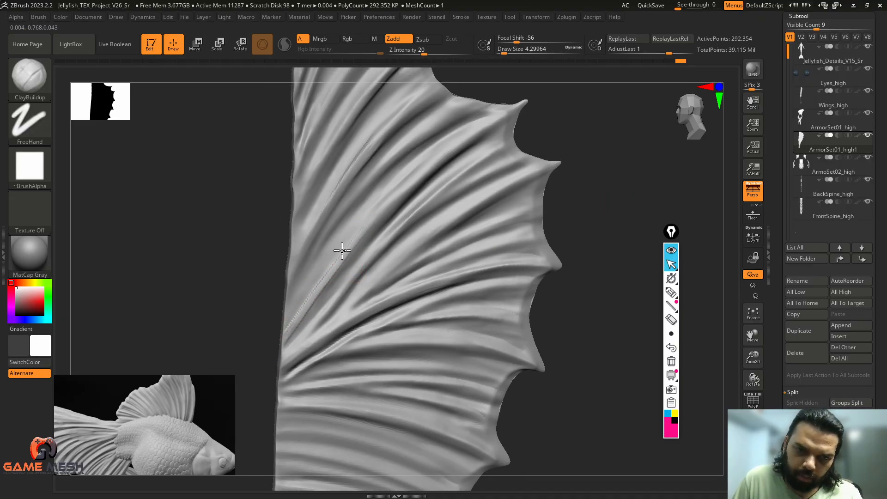
left_click_drag(341, 250, 341, 255)
key("shift")
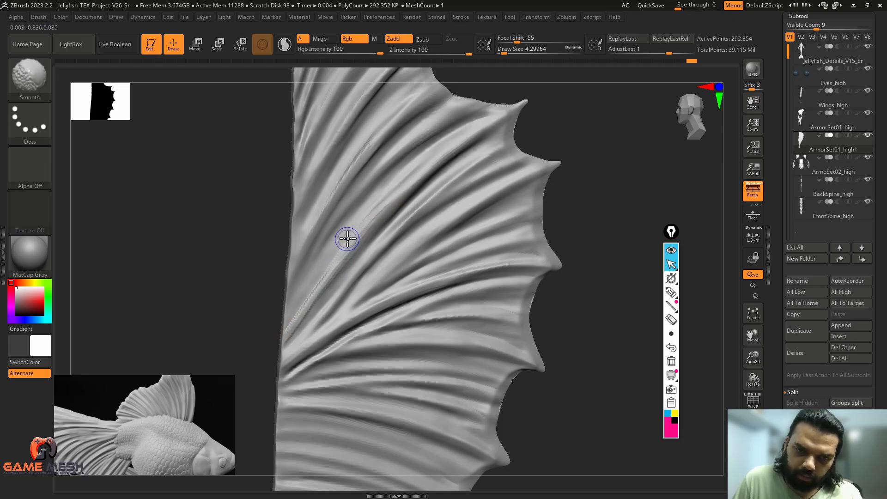
Raise a long ridge toward the next spike past the deep diagonal groove with ClayBuildup at draw size about 5, and smooth it.
left_click_drag(587, 209, 599, 208)
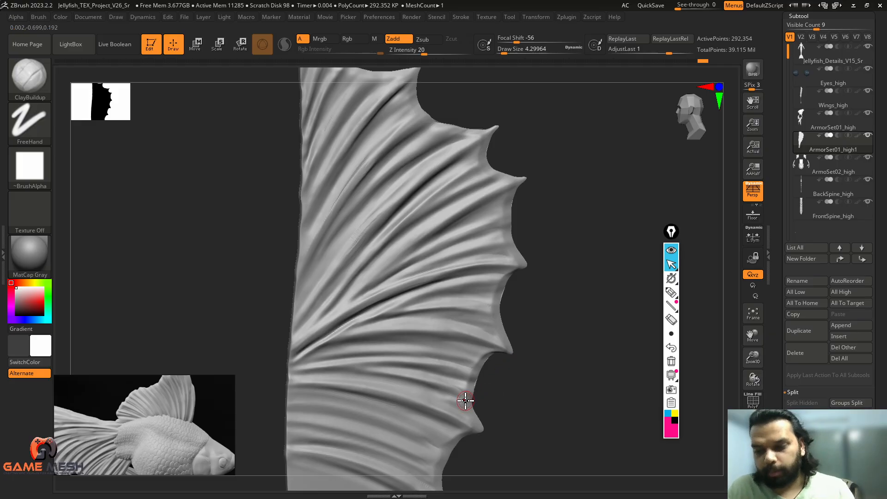
mouse_move(577, 311)
left_mouse_down()
mouse_move(588, 307)
mouse_move(558, 276)
mouse_move(532, 293)
mouse_move(582, 305)
mouse_move(567, 275)
mouse_move(586, 255)
mouse_move(550, 267)
mouse_move(576, 248)
mouse_move(531, 258)
left_mouse_up()
left_click_drag(565, 220, 554, 222)
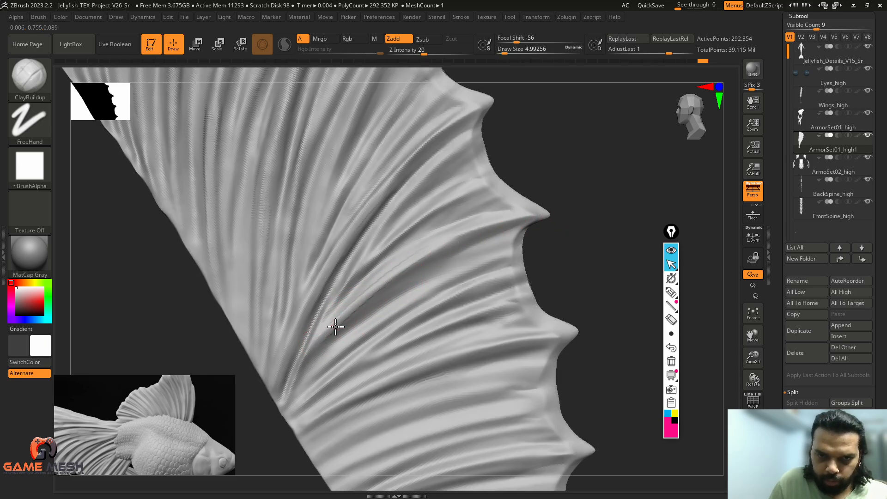
left_click_drag(335, 327, 490, 227)
key("shift")
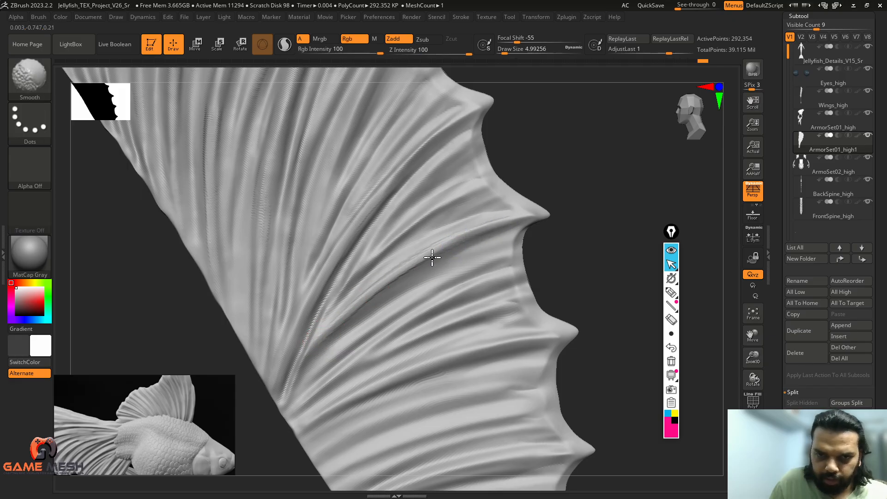
Reinforce the ridges leading to the lower spikes from an angled view and smooth their surfaces.
mouse_move(580, 188)
left_mouse_down()
mouse_move(536, 209)
mouse_move(568, 198)
left_mouse_up()
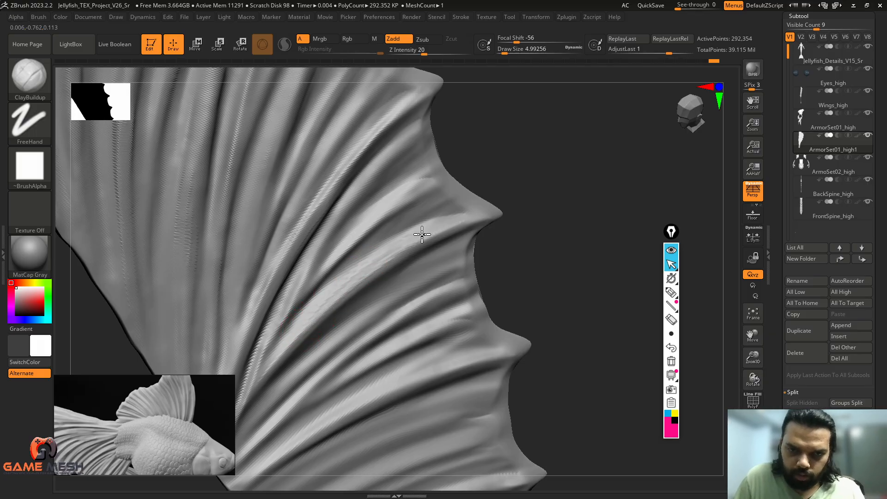
key("shift")
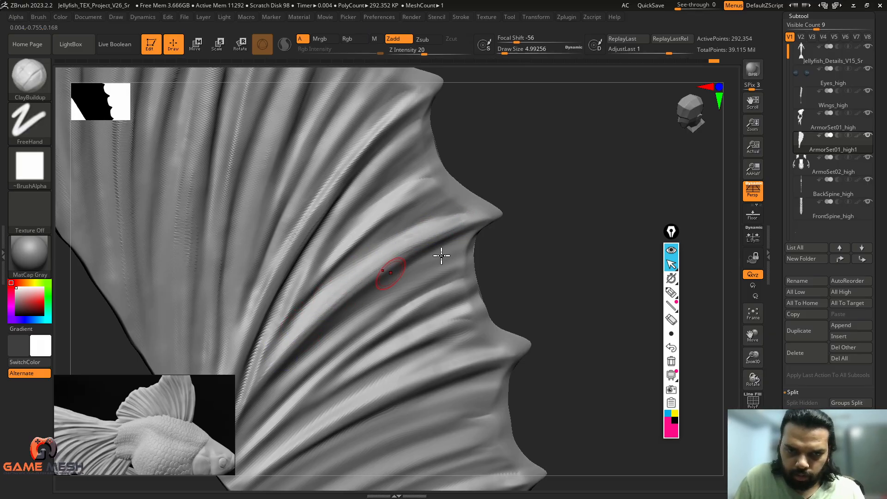
mouse_move(440, 254)
left_mouse_down()
mouse_move(573, 260)
mouse_move(587, 200)
left_mouse_up()
mouse_move(598, 209)
left_mouse_down()
mouse_move(586, 239)
mouse_move(586, 212)
mouse_move(555, 226)
left_mouse_up()
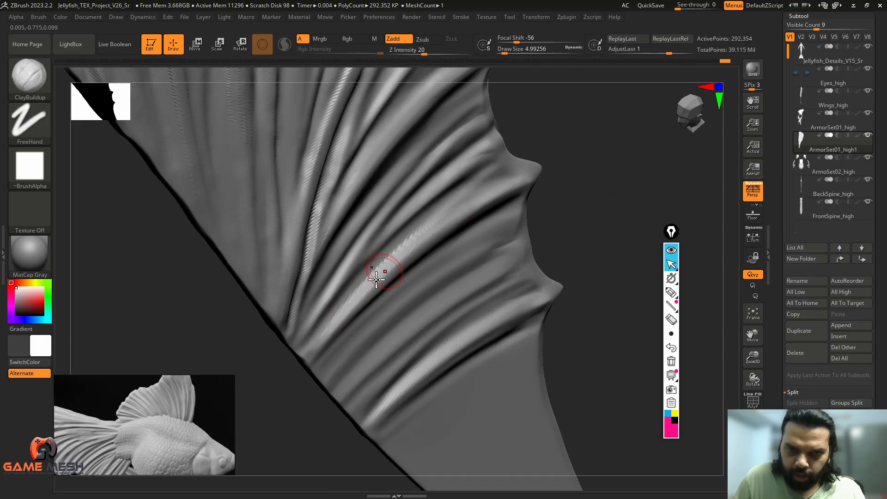
key("shift")
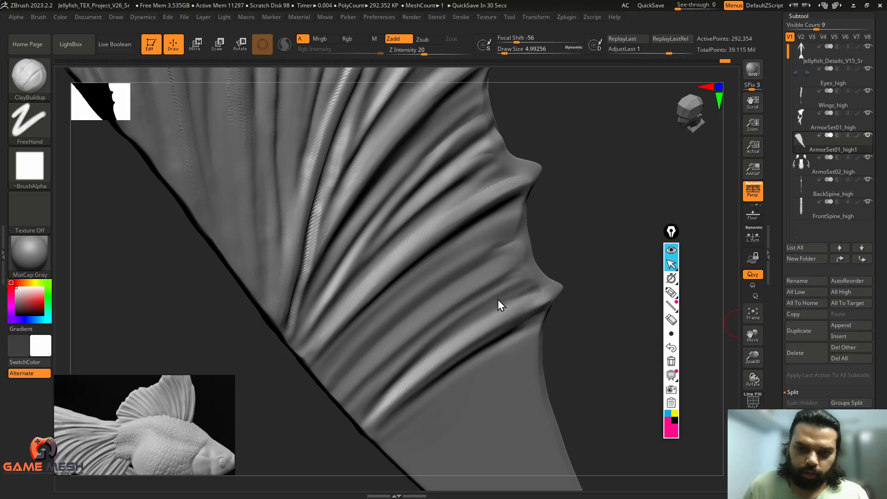
Select the Move brush and examine the fin's thickness and spikes edge-on.
mouse_move(585, 216)
left_mouse_down()
mouse_move(558, 192)
mouse_move(528, 263)
mouse_move(513, 251)
mouse_move(541, 215)
mouse_move(584, 216)
mouse_move(567, 180)
mouse_move(574, 175)
mouse_move(580, 205)
mouse_move(596, 200)
mouse_move(581, 209)
mouse_move(590, 234)
left_mouse_up()
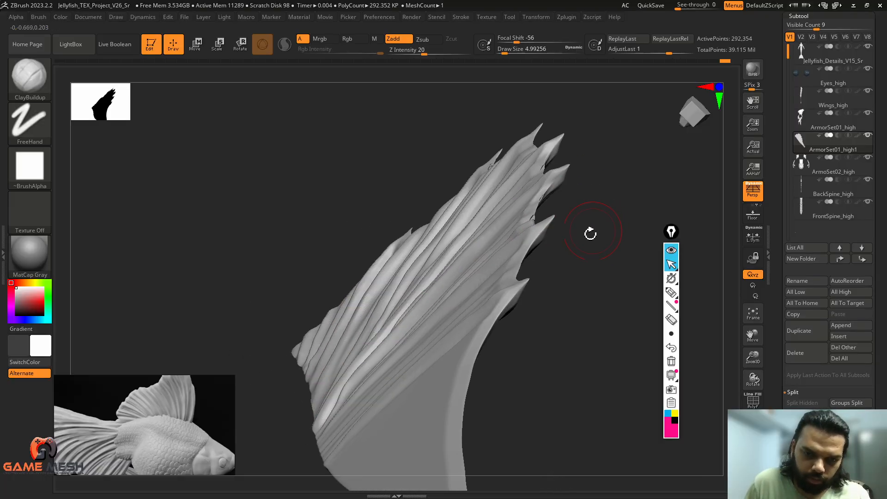
key("b")
key("m")
key("v")
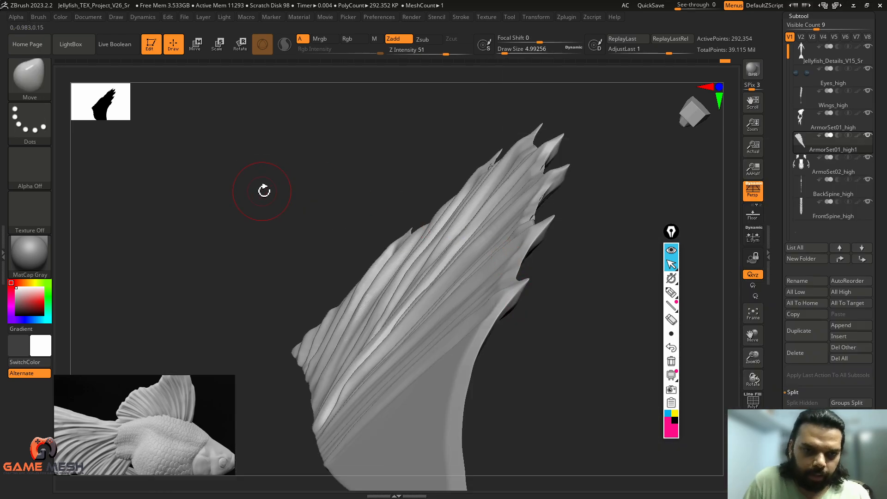
left_click_drag(291, 188, 340, 253)
mouse_move(553, 204)
left_mouse_down("alt")
mouse_move(594, 174)
mouse_move(606, 153)
mouse_move(601, 131)
mouse_move(620, 145)
mouse_move(618, 189)
mouse_move(653, 203)
mouse_move(598, 217)
mouse_move(635, 186)
mouse_move(634, 197)
mouse_move(625, 176)
mouse_move(628, 209)
mouse_move(637, 210)
mouse_move(614, 216)
mouse_move(633, 176)
mouse_move(645, 174)
mouse_move(356, 271)
left_mouse_up("alt")
Build up the ridges between the deep diagonal groove and the next spike with ClayBuildup at draw size about 4.3, and smooth them.
key("b")
key("c")
key("b")
left_click_drag(626, 153, 495, 198)
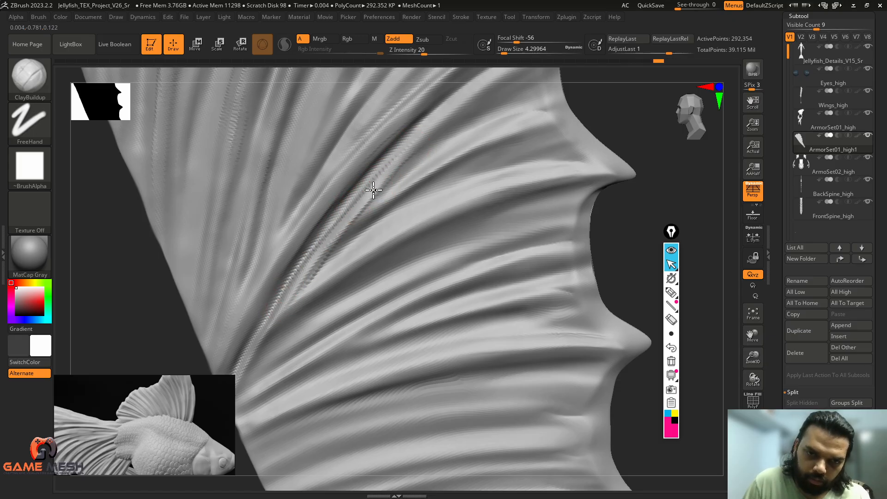
key("shift")
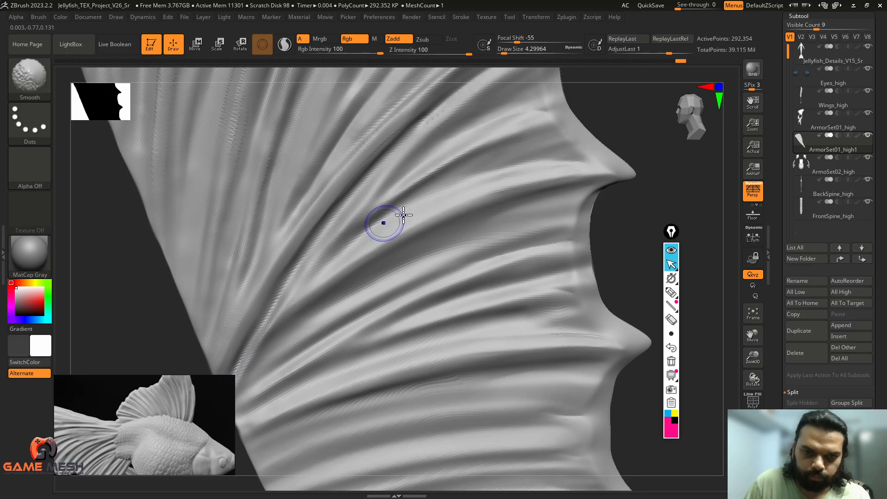
mouse_move(664, 197)
left_mouse_down()
mouse_move(599, 184)
mouse_move(628, 205)
mouse_move(511, 214)
left_mouse_up()
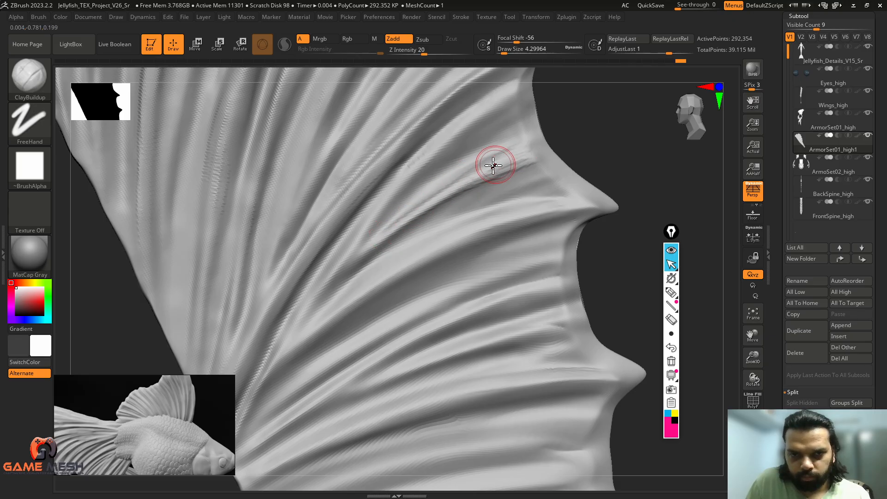
key("shift")
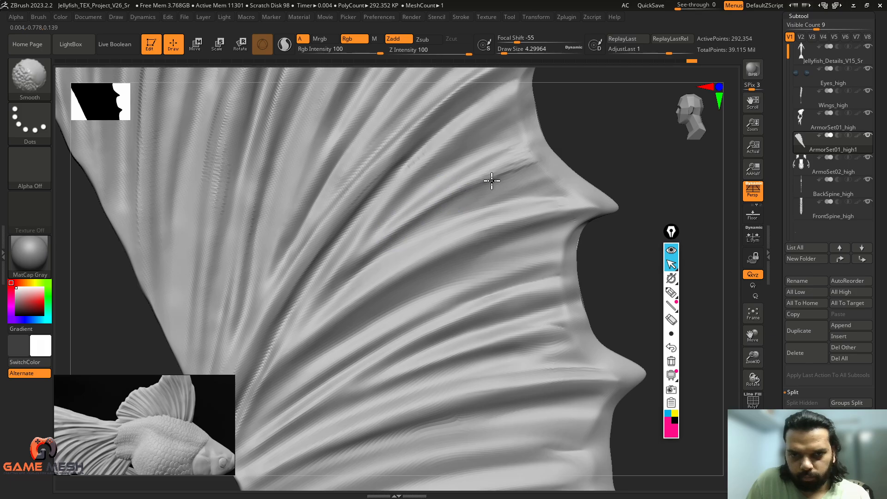
Show all subtools again, select Wings_high, and look over the whole character from the front and side.
mouse_move(612, 144)
left_mouse_down("alt")
mouse_move(548, 193)
mouse_move(562, 313)
mouse_move(496, 328)
mouse_move(546, 351)
mouse_move(475, 284)
left_mouse_up("alt")
left_click(752, 446)
left_click(434, 321, "alt")
left_click_drag(457, 363, 494, 371, "alt")
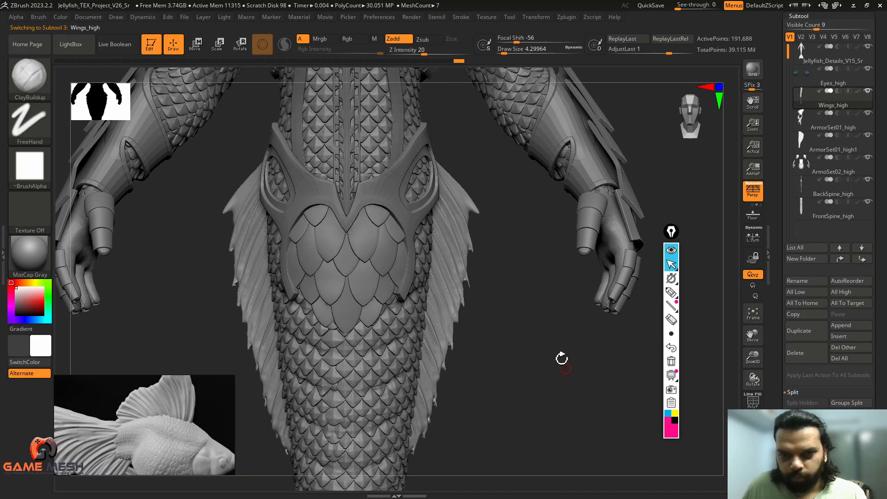
left_click_drag(561, 358, 384, 129)
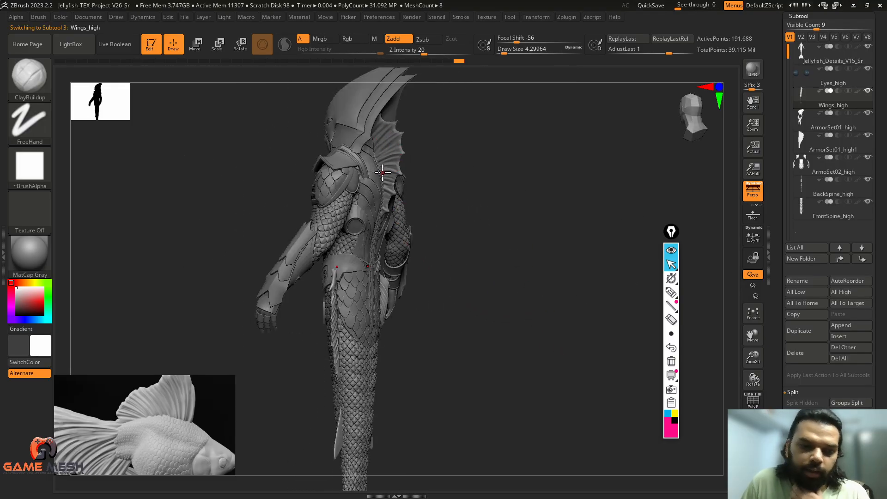
left_click_drag(495, 247, 390, 125)
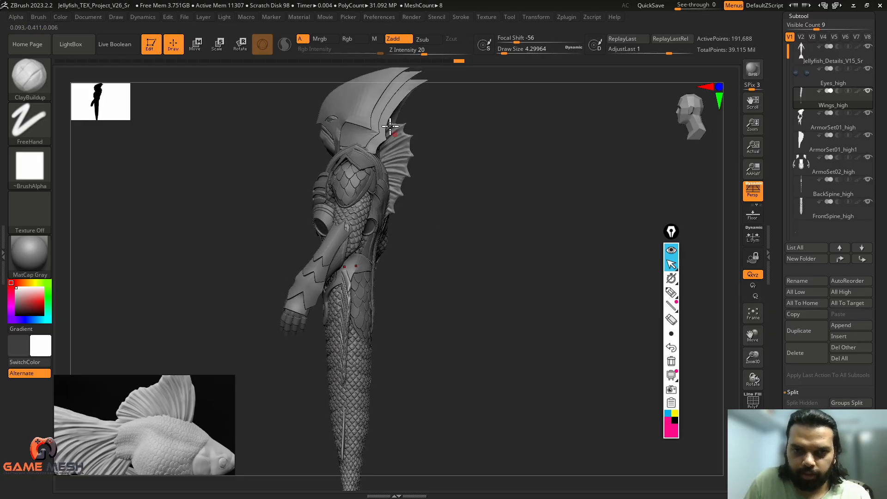
left_click_drag(468, 271, 423, 333)
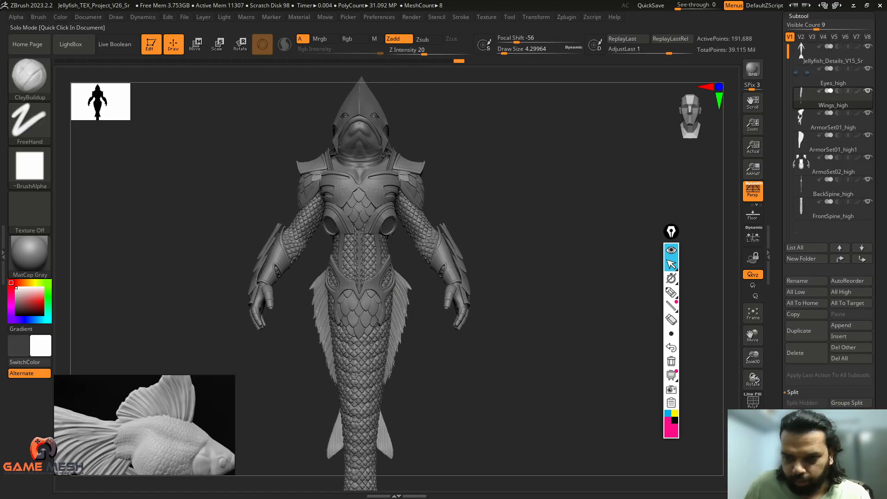
Isolate Wings_high, subdivide it once, and select the Standard brush for working near the wing's rounded end.
left_click(542, 378)
left_click_drag(541, 379, 557, 159, "alt")
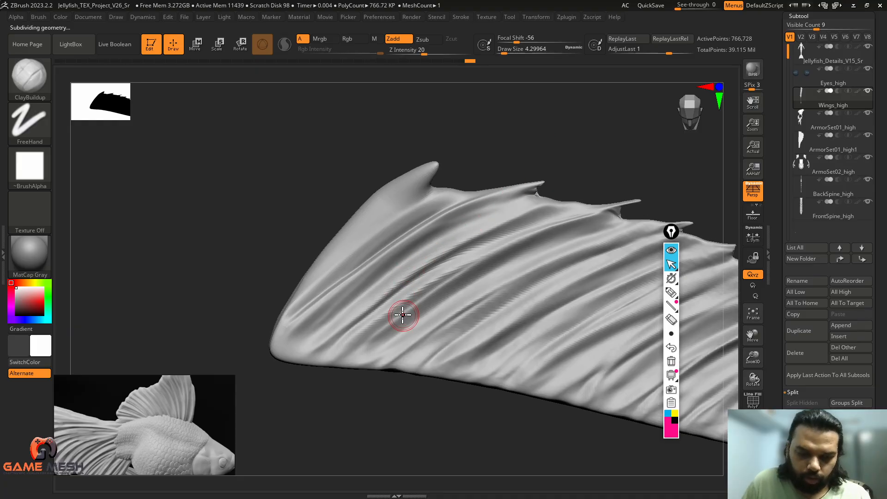
key("b")
key("s")
key("t")
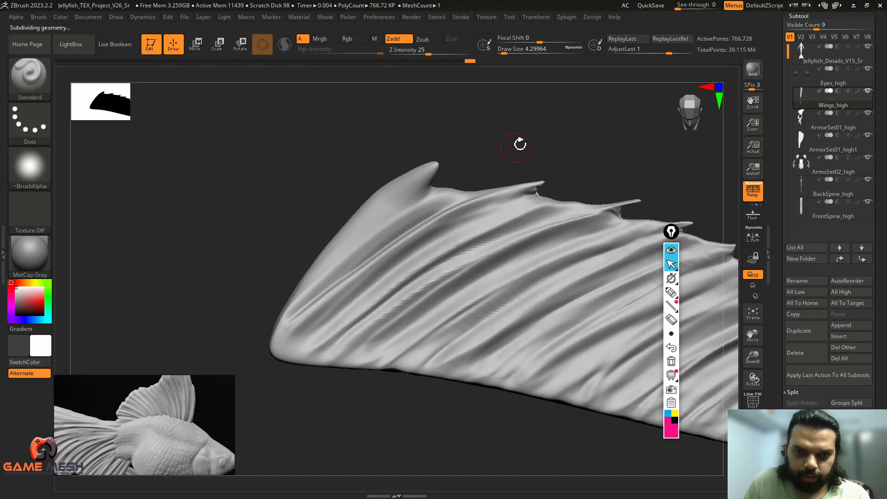
left_click_drag(519, 144, 421, 223)
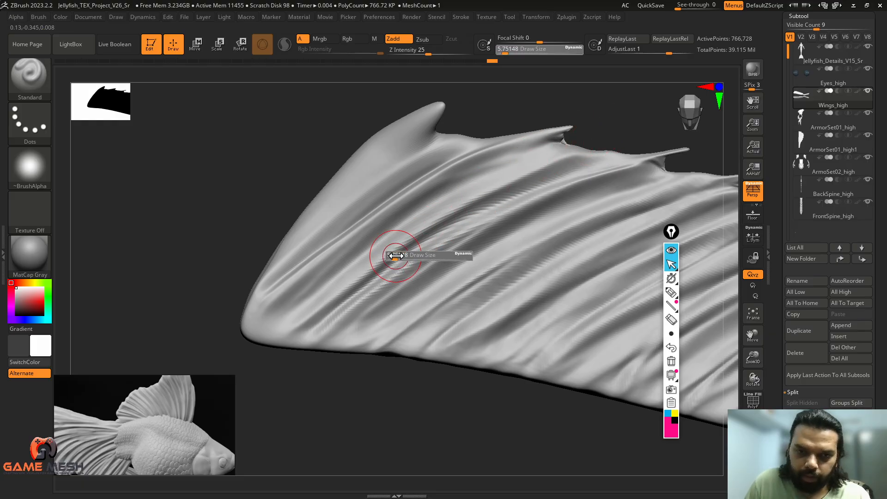
Adjust the folds near the wing's rounded end with the Move brush at draw size about 9.4.
key("b")
key("m")
key("v")
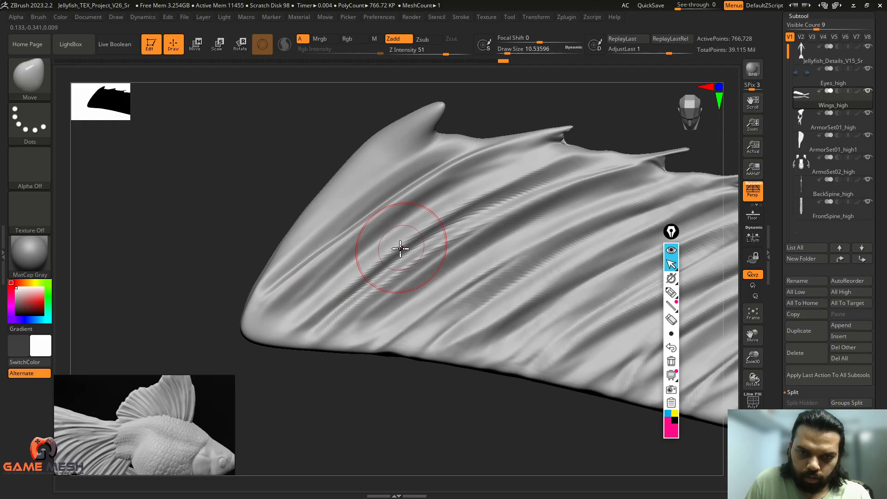
key("[")
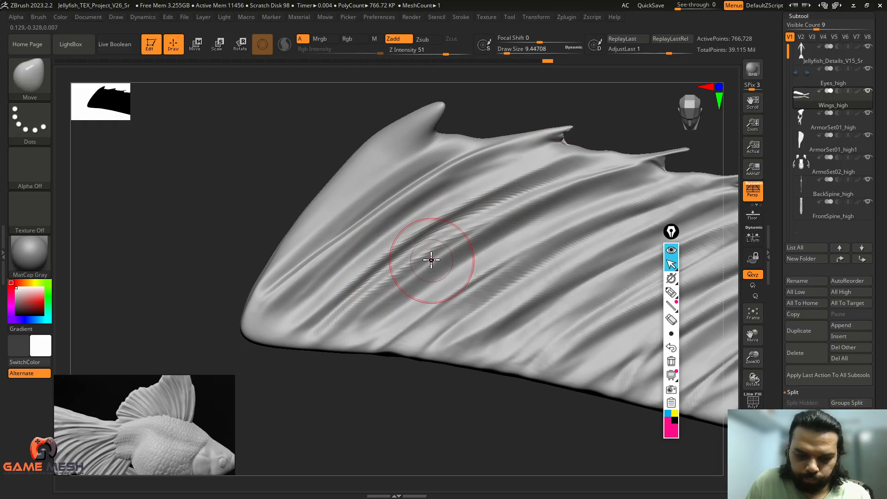
Sculpt along a fold near the wing's rounded end with the Standard brush at draw size about 5.
key("b")
key("s")
key("t")
left_click_drag(589, 112, 557, 118)
key("s")
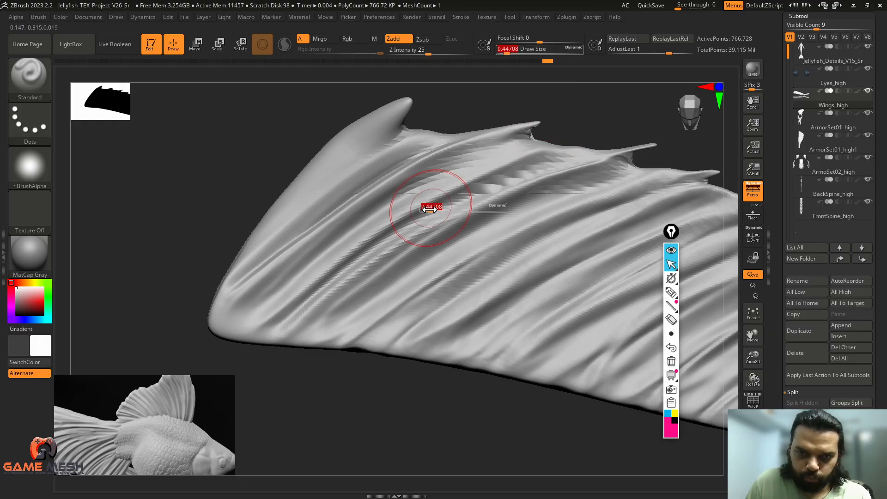
left_click_drag(429, 209, 415, 211)
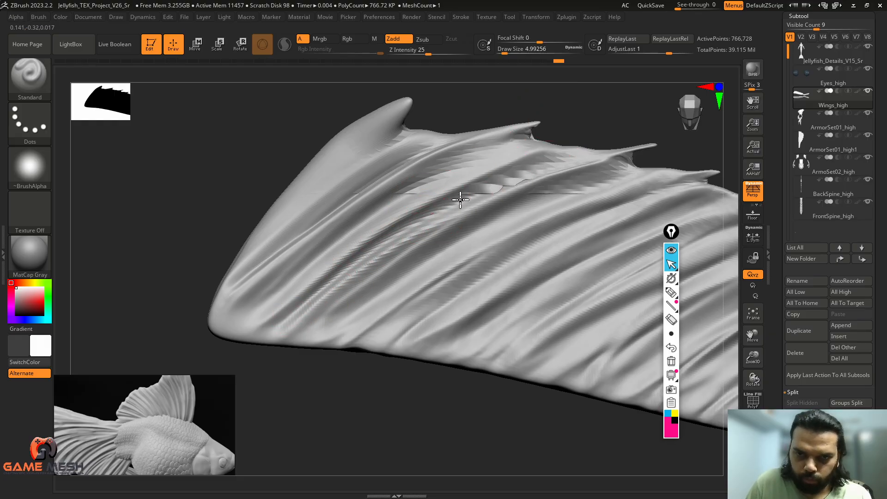
Subdivide Wings_high once more and set the Standard brush's draw size to about 5 for the folds.
mouse_move(603, 119)
left_mouse_down()
mouse_move(603, 126)
mouse_move(596, 114)
left_mouse_up()
key("bracketright")
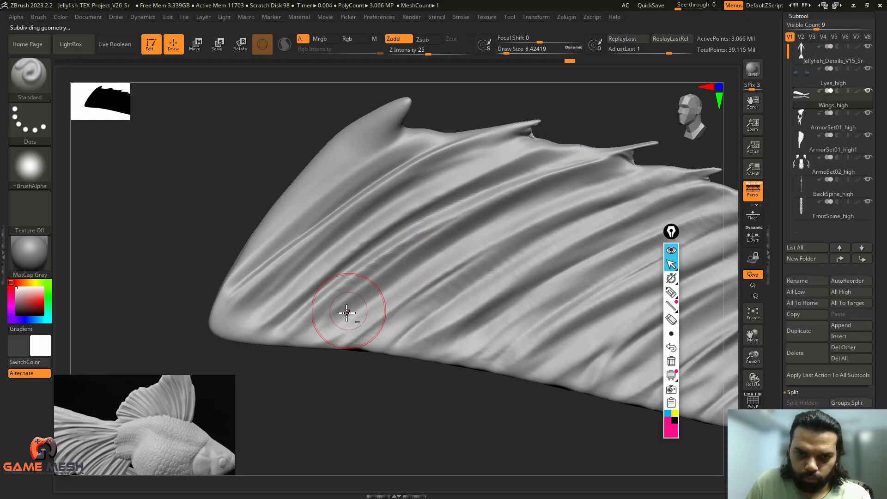
key("s")
left_click_drag(365, 305, 353, 307)
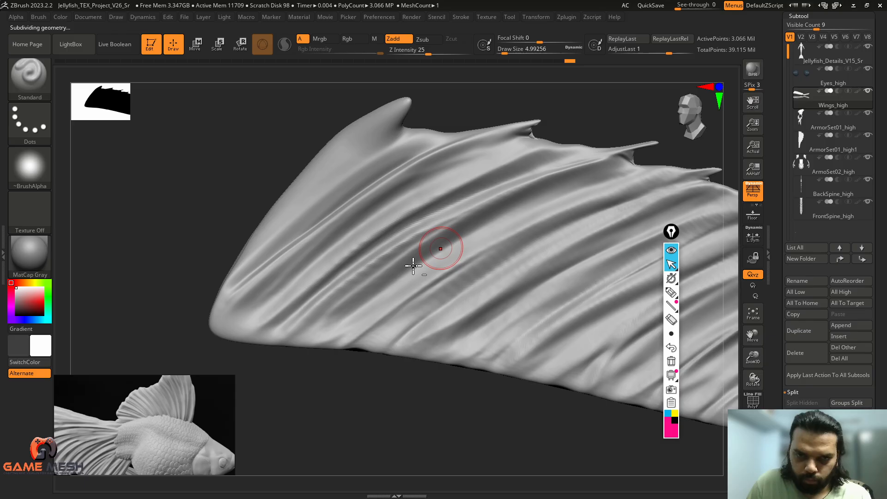
Carve grooves along the long folds near the rounded end of Wings_high with the Standard brush at draw size about 5.
left_click_drag(615, 132, 559, 122)
left_click_drag(447, 173, 323, 267)
left_click_drag(487, 118, 507, 116)
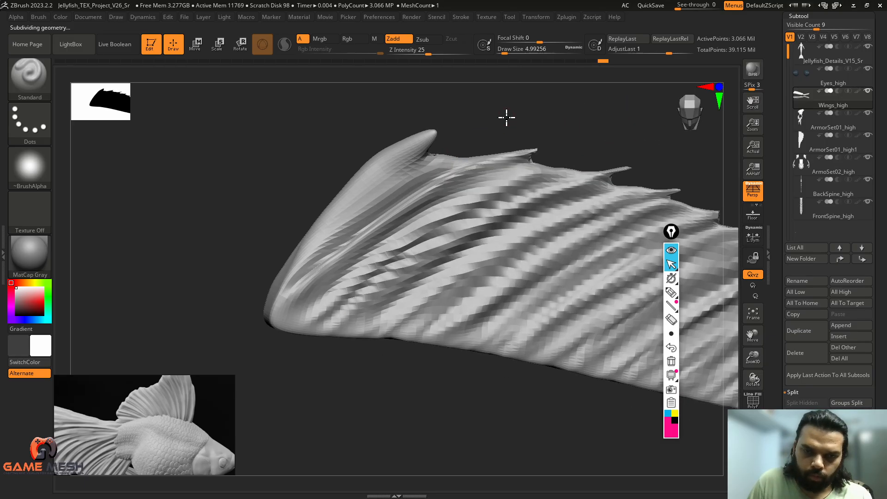
left_click_drag(441, 165, 293, 282)
left_click_drag(412, 173, 273, 311)
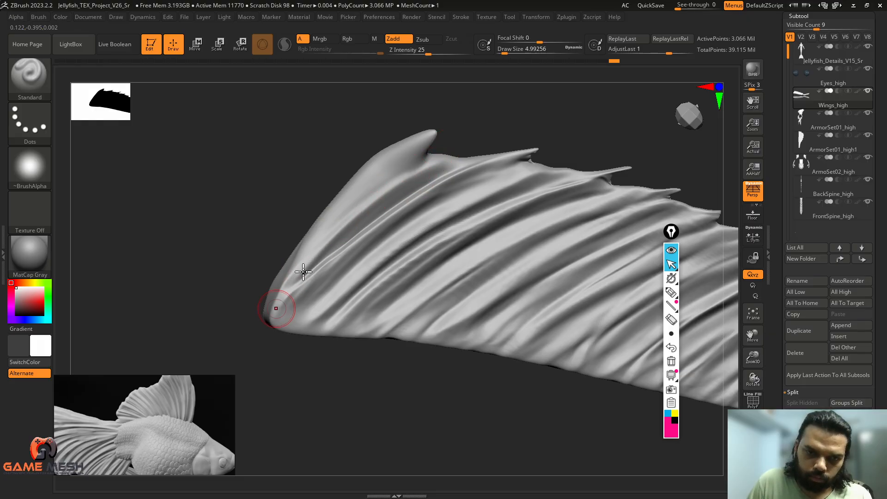
left_click_drag(358, 235, 265, 331)
left_click_drag(400, 212, 271, 323)
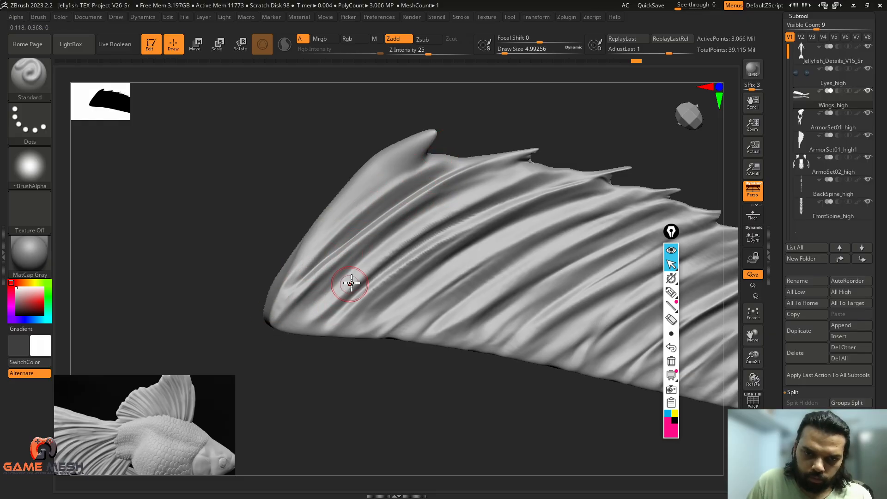
Sculpt the shorter folds where they run into the smooth edge near the rounded end of Wings_high.
left_click_drag(352, 280, 290, 332)
left_click_drag(370, 254, 282, 327)
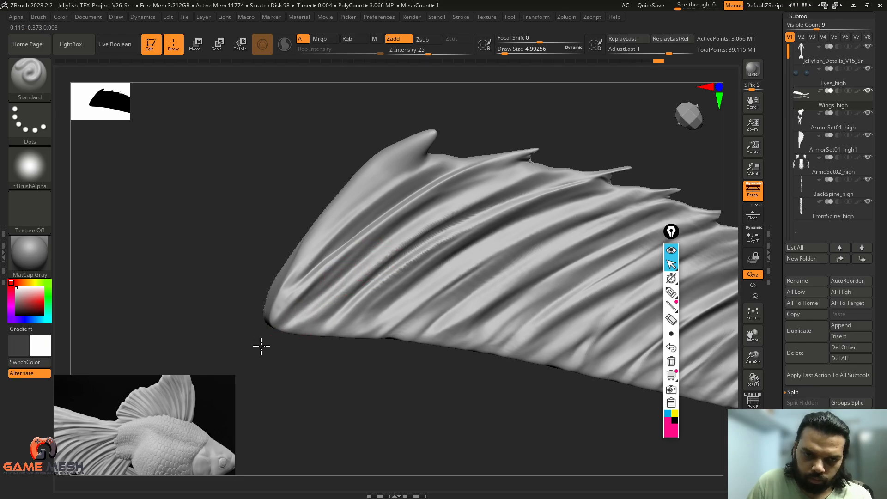
left_click_drag(307, 362, 324, 361)
left_click_drag(376, 284, 323, 327)
left_click_drag(364, 289, 273, 353)
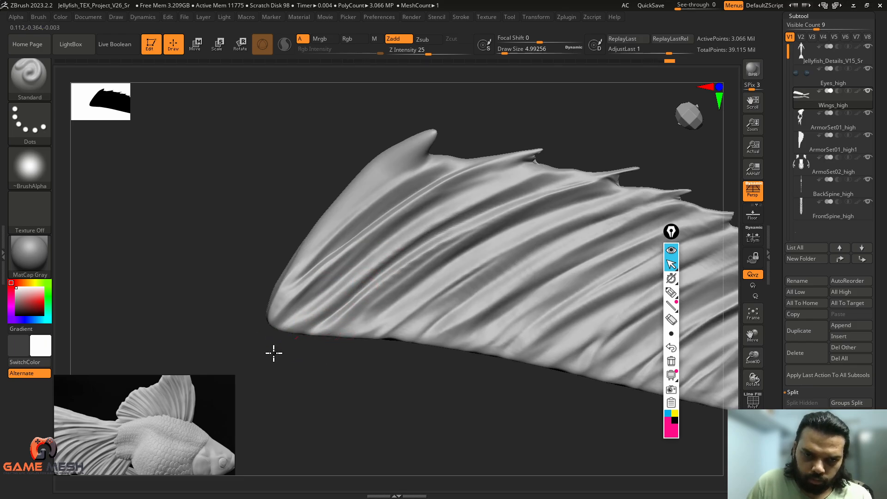
key("ctrl")
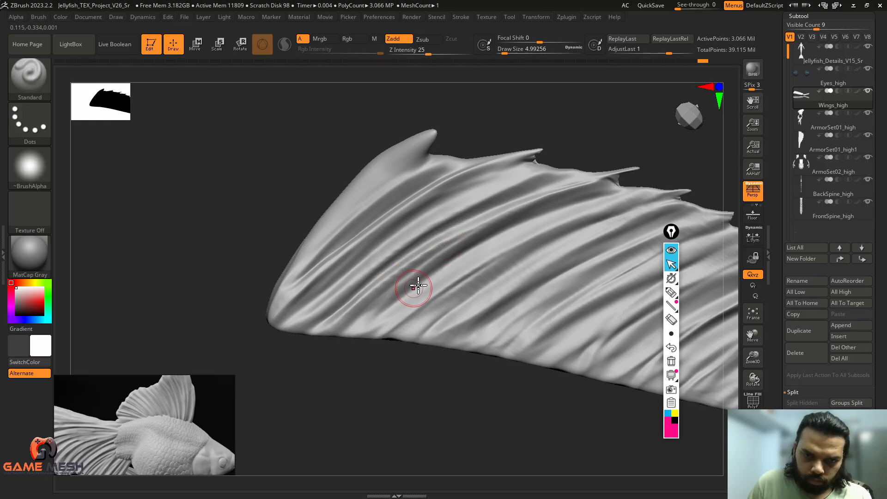
left_click_drag(417, 282, 348, 337, "alt")
left_click_drag(356, 395, 395, 328)
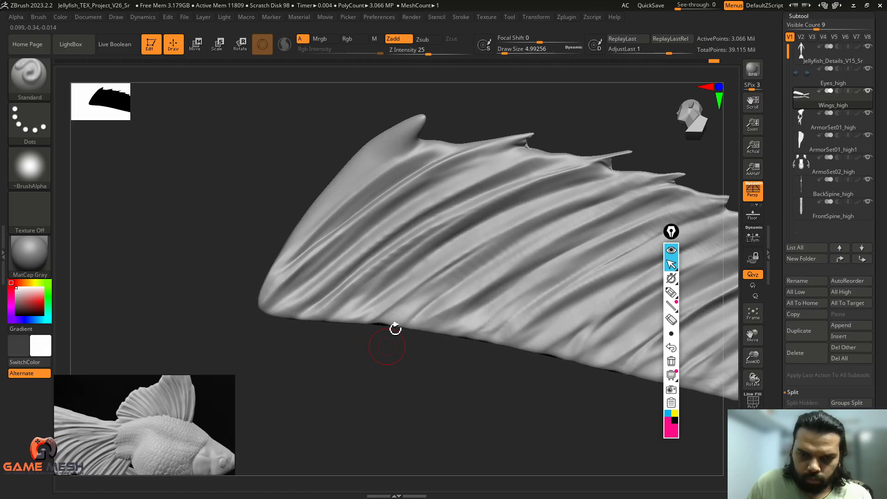
Deepen the grooves between the folds just inward from the wing's rounded end with the Standard brush.
key("ctrl+z")
key("ctrl+z")
key("ctrl+z")
key("ctrl+z")
key("ctrl+z")
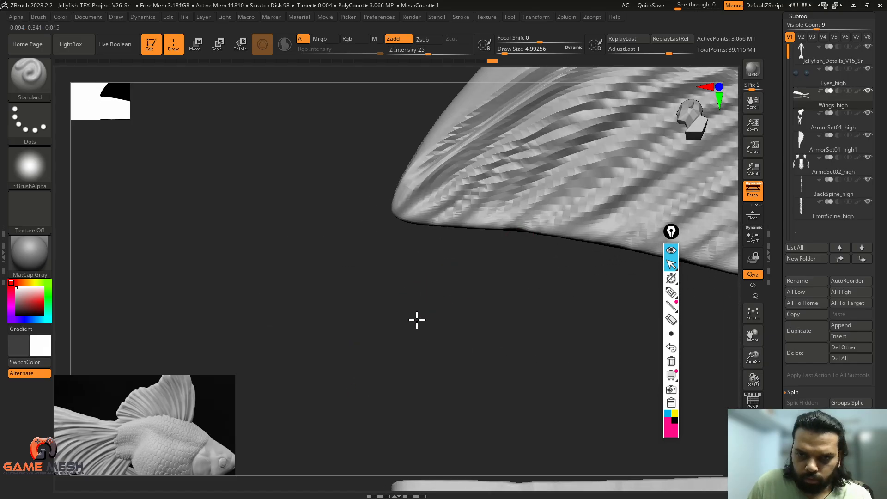
key("ctrl+shift+z")
key("ctrl+shift+z")
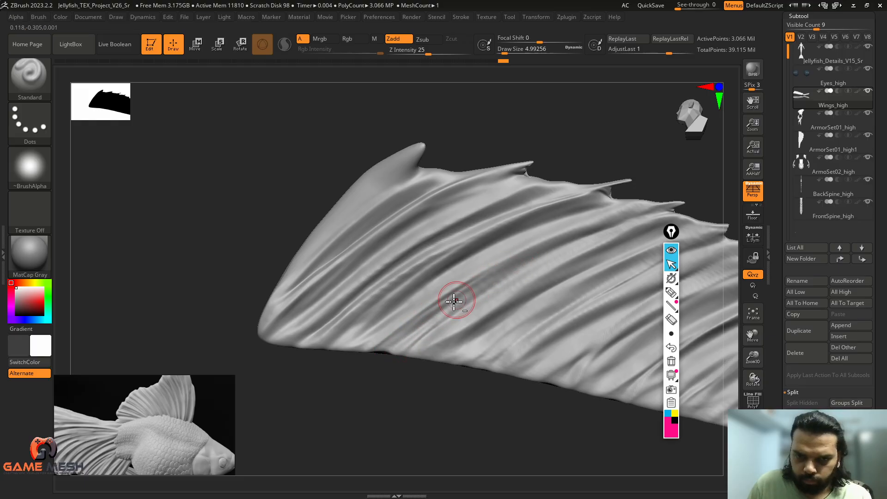
Sharpen the folds across the middle of the wing, from the spiked edge toward the smooth edge.
left_click_drag(631, 165, 554, 178)
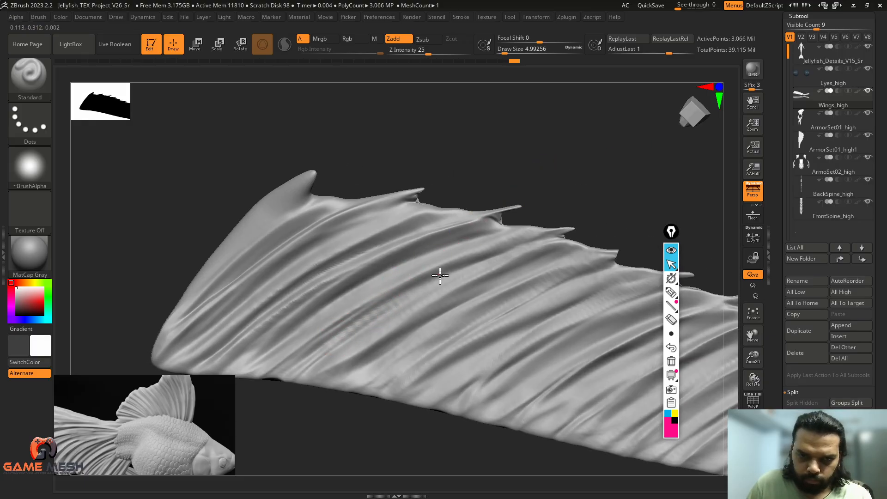
key("ctrl+shift+z")
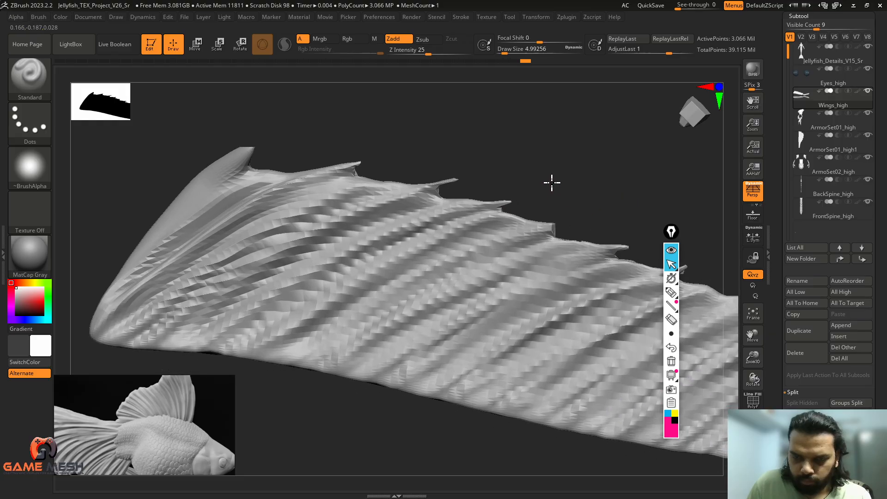
key("ctrl+shift+z")
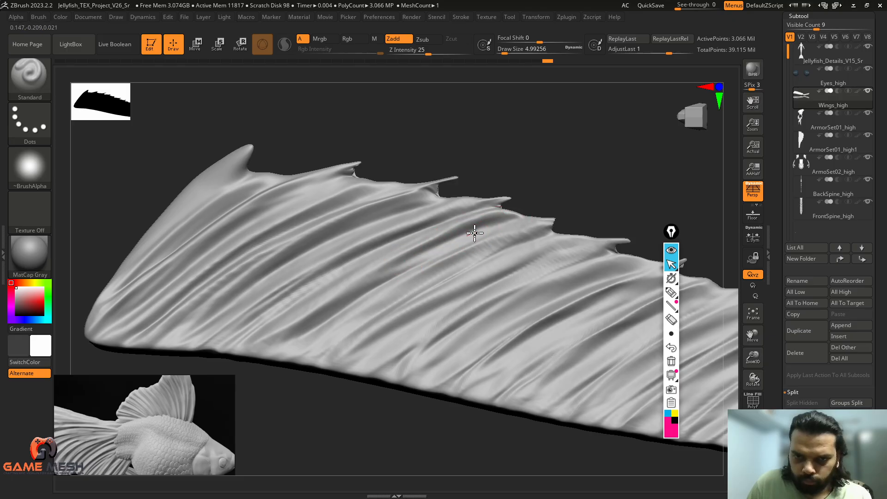
key("ctrl+shift+z")
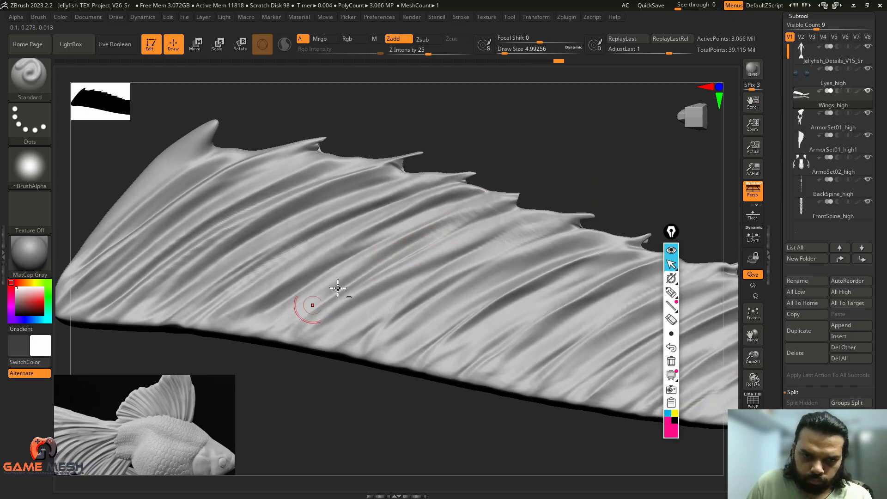
key("ctrl+shift+z")
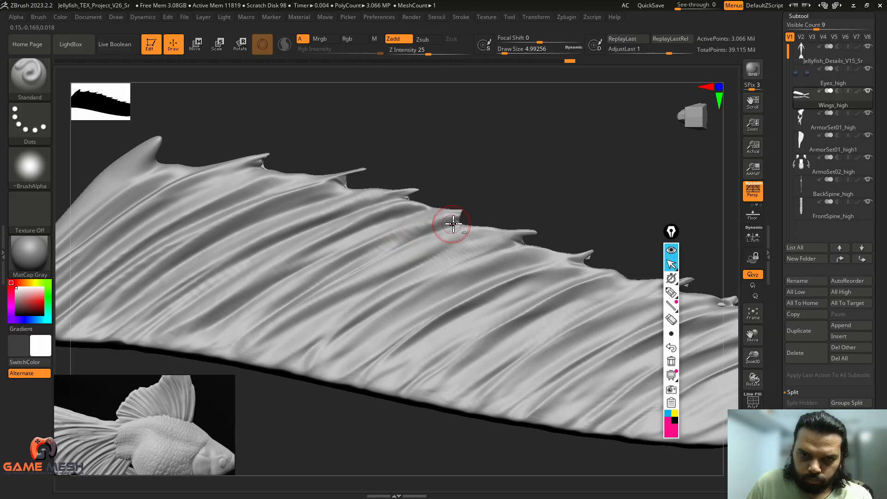
left_click_drag(500, 196, 527, 188)
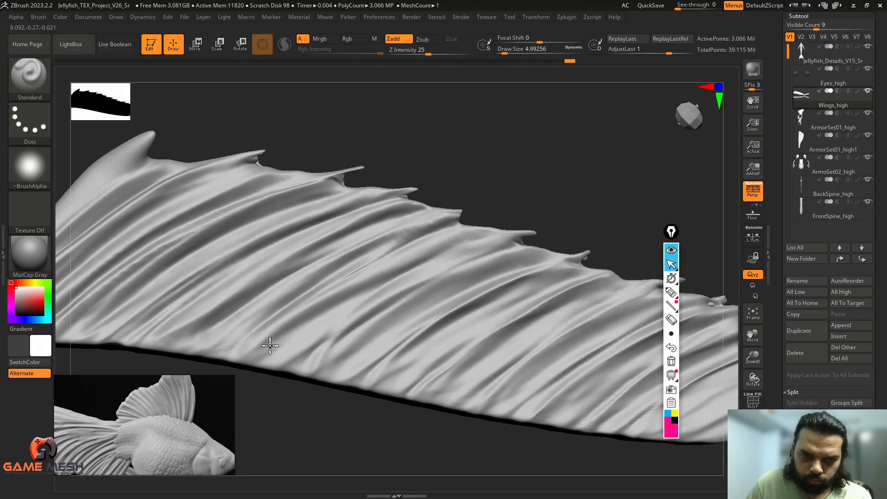
key("ctrl+shift+z")
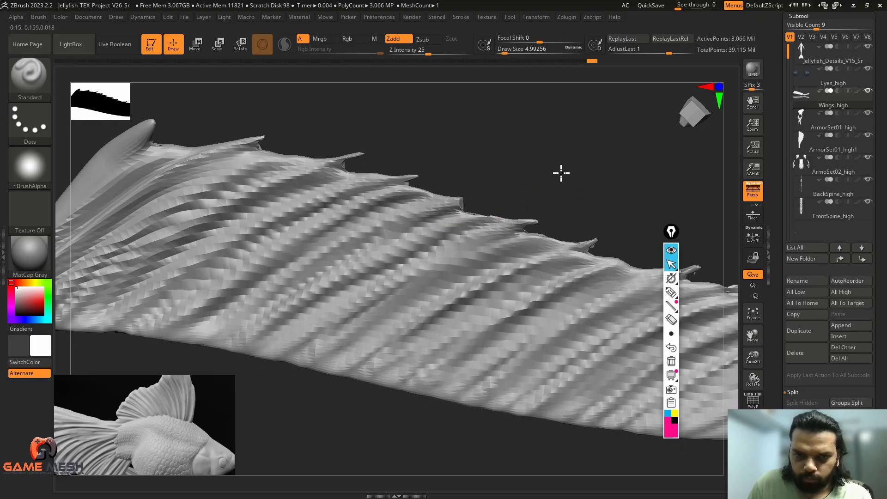
key("ctrl+shift+z")
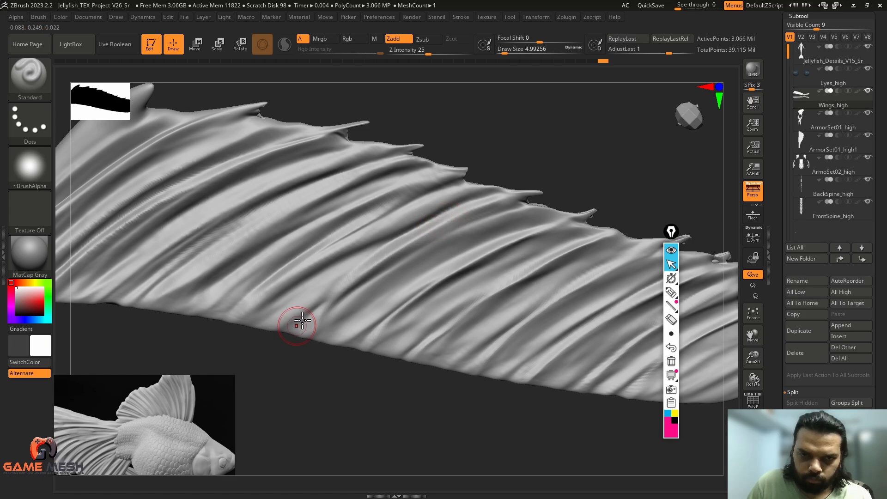
Carve the grooves between the folds along the smooth edge, from mid-wing toward the root.
key("ctrl+shift+z")
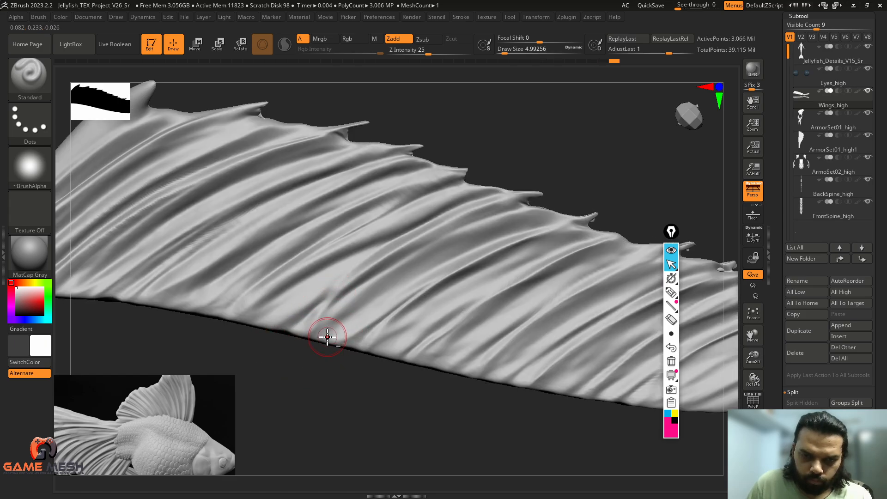
key("ctrl+shift+z")
key("ctrl+shift+z")
mouse_move(599, 193)
left_mouse_down()
mouse_move(589, 154)
mouse_move(544, 180)
left_mouse_up()
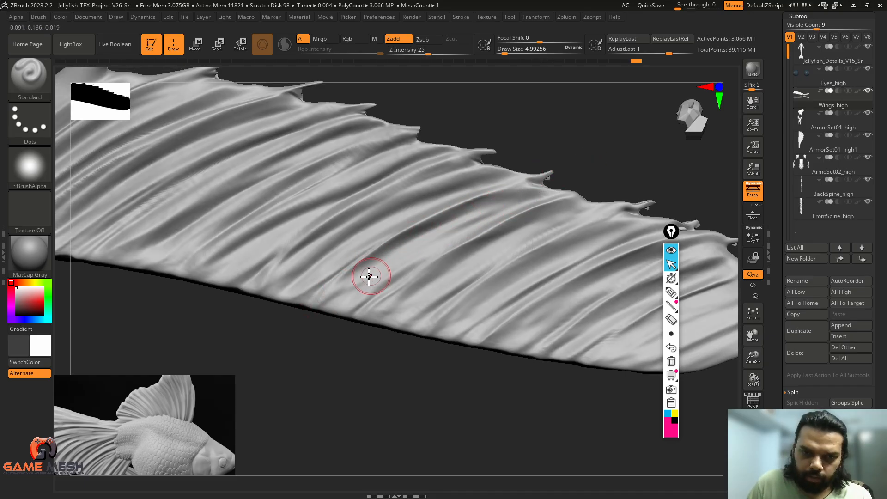
key("ctrl+shift+z")
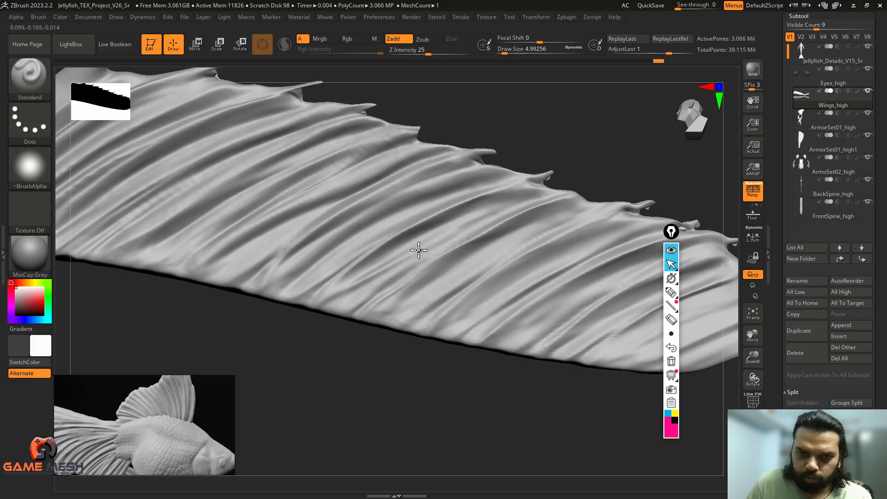
mouse_move(590, 151)
left_mouse_down()
mouse_move(570, 142)
mouse_move(498, 176)
left_mouse_up()
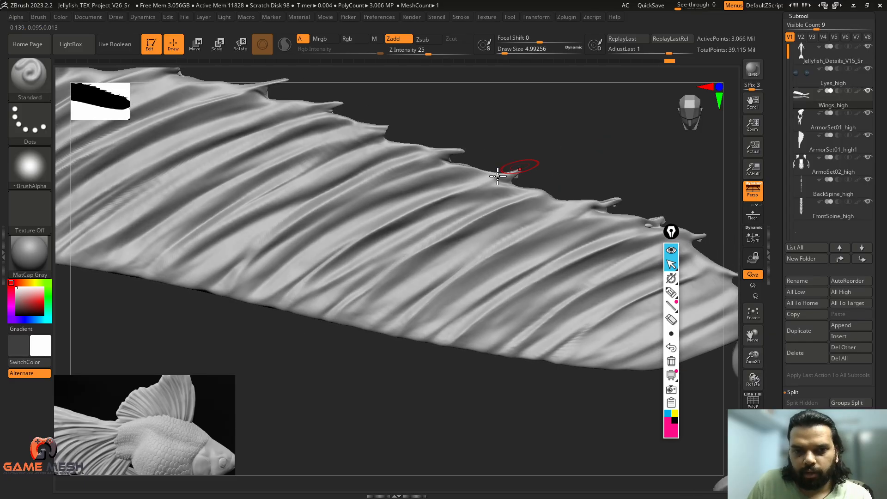
left_click_drag(587, 157, 476, 188)
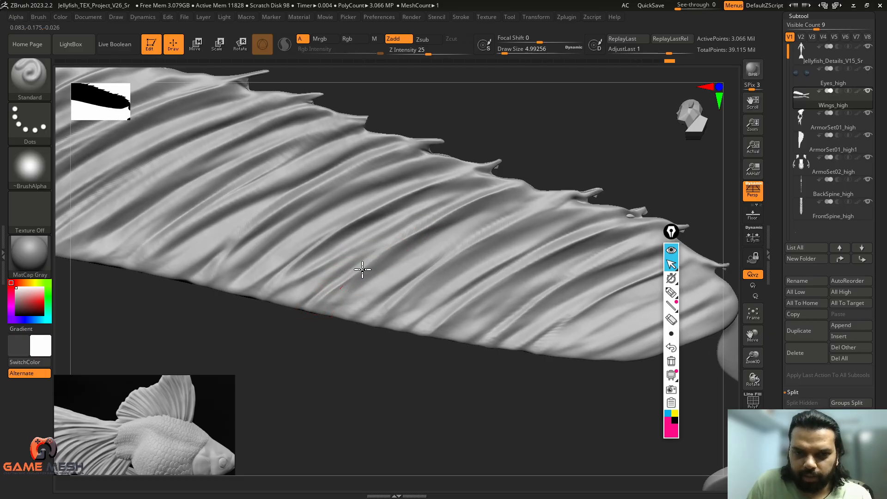
Refine the folds near the wing's root with the Standard brush, reducing the draw size to about 3.7.
mouse_move(538, 157)
left_mouse_down()
mouse_move(544, 150)
mouse_move(342, 284)
left_mouse_up()
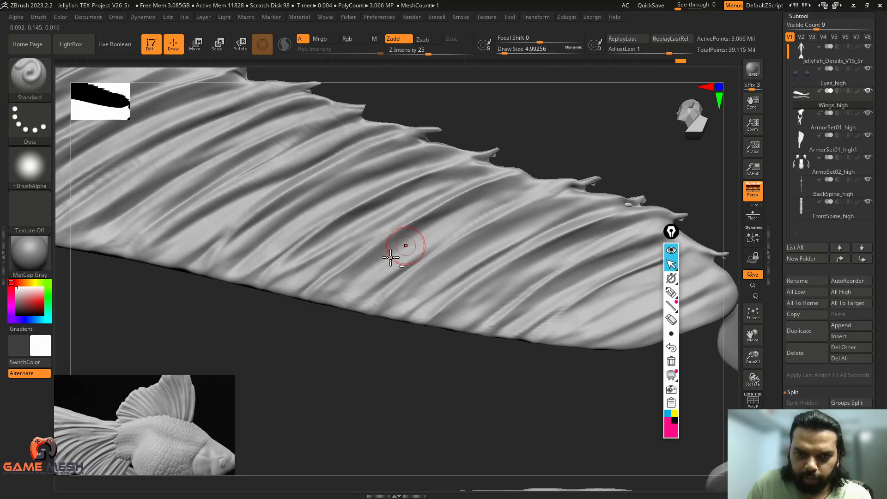
mouse_move(551, 176)
left_mouse_down()
mouse_move(564, 128)
mouse_move(491, 181)
left_mouse_up()
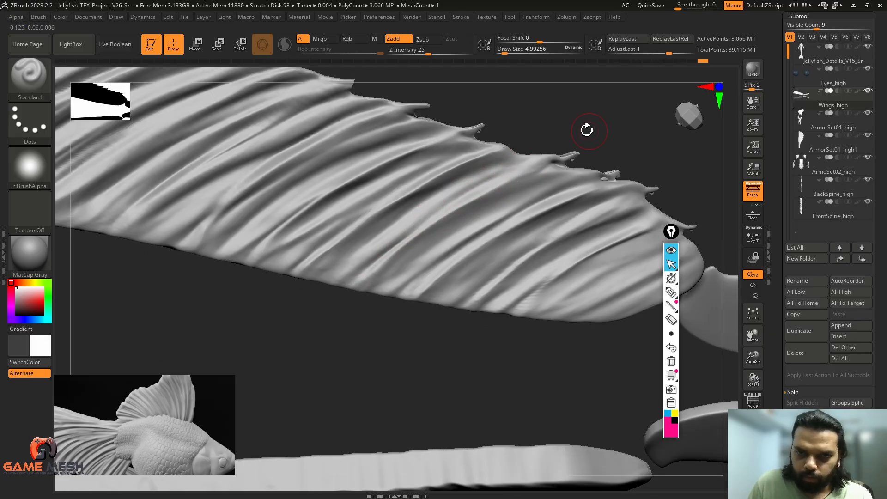
left_click_drag(587, 130, 430, 225)
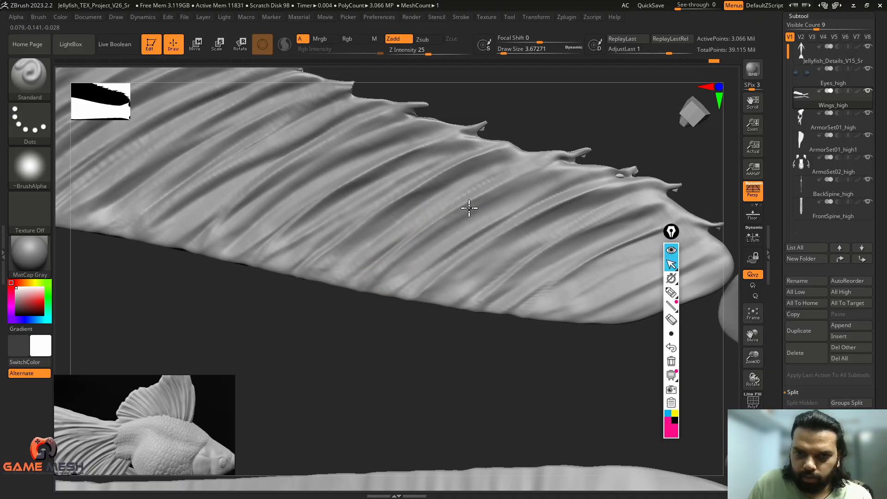
mouse_move(508, 111)
left_mouse_down()
mouse_move(534, 133)
mouse_move(490, 171)
left_mouse_up()
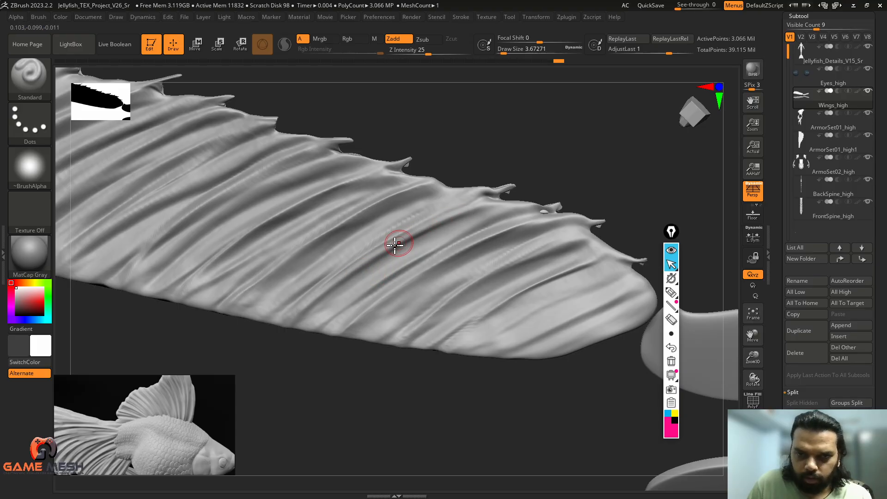
Compare the sculpted wings with earlier states in the undo history and return to the latest state.
left_click_drag(556, 150, 526, 310)
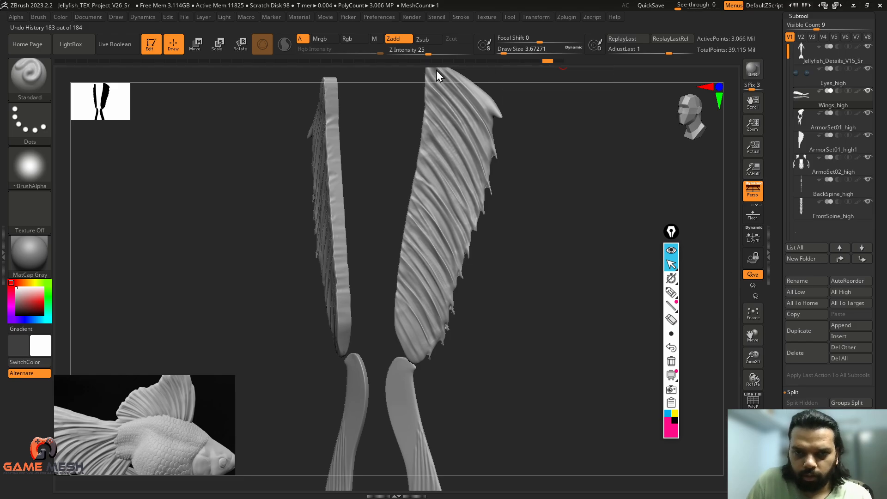
left_click(318, 61)
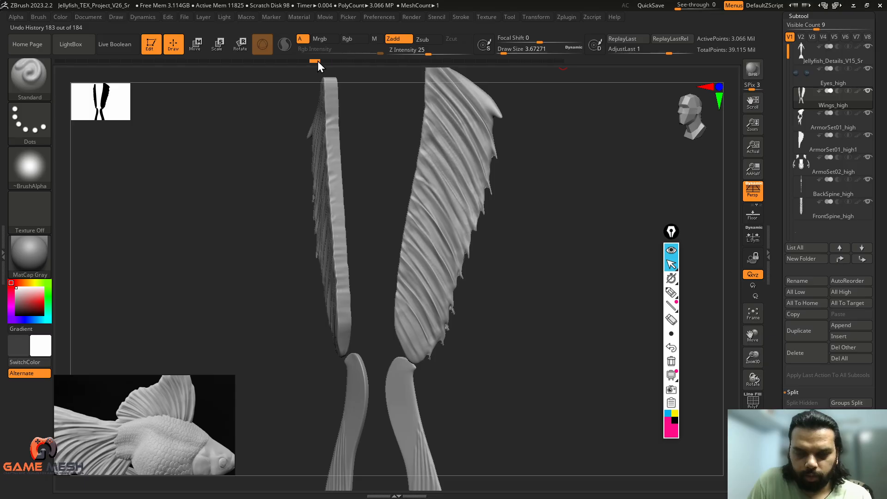
left_click(337, 60)
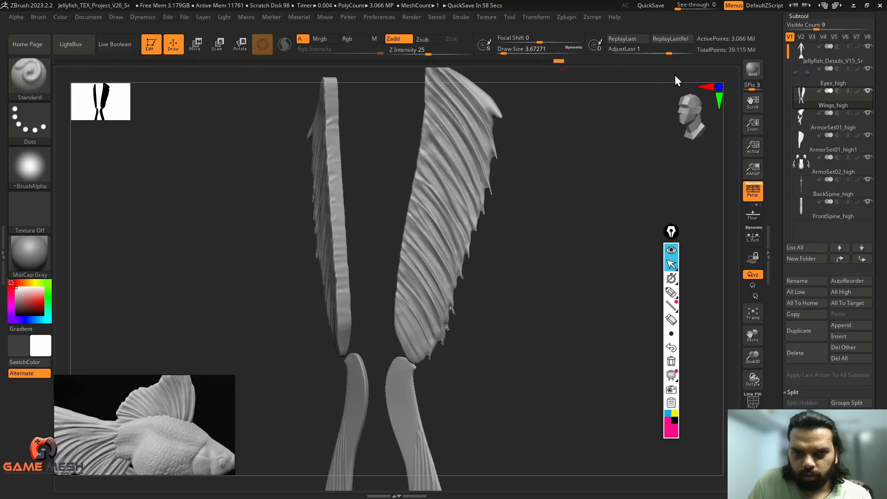
Display all subtools again to work on the small fins at the sides of the lower tail.
left_click_drag(529, 328, 643, 401)
left_click(544, 357)
left_click_drag(544, 356, 408, 297)
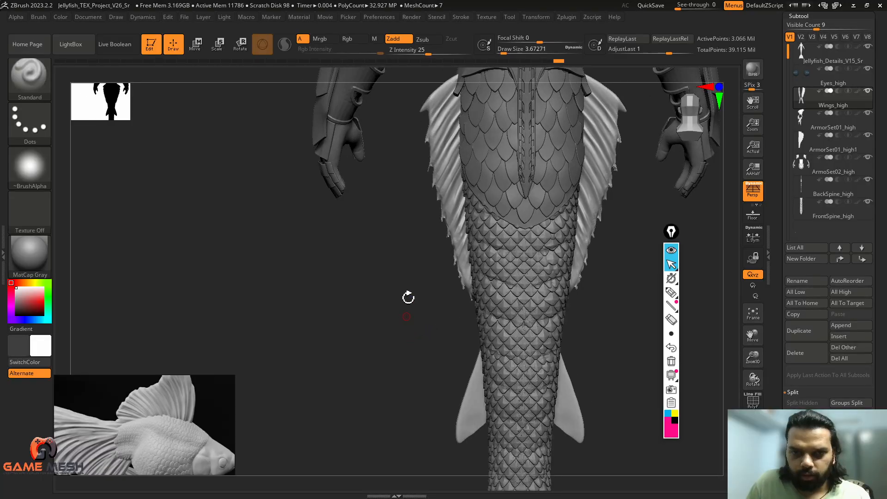
left_click_drag(388, 340, 442, 307)
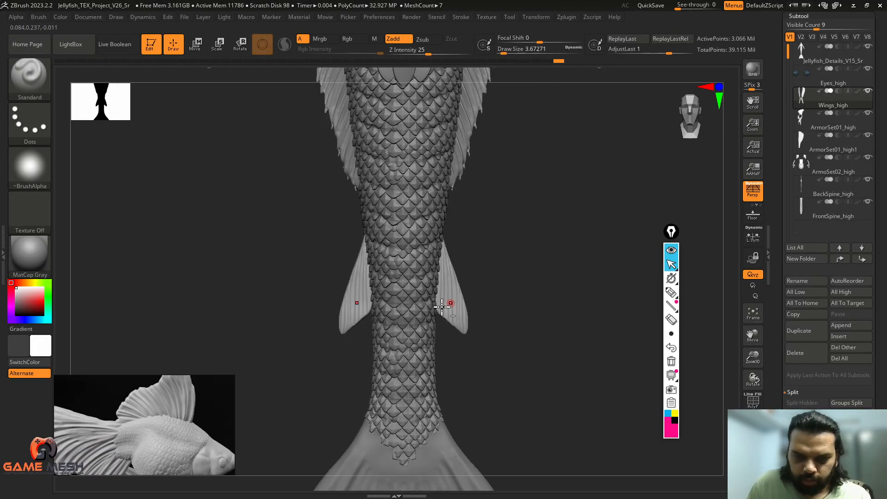
mouse_move(533, 300)
left_mouse_down()
mouse_move(407, 358)
mouse_move(534, 283)
mouse_move(574, 338)
left_mouse_up()
left_click_drag(546, 274, 507, 285, "alt")
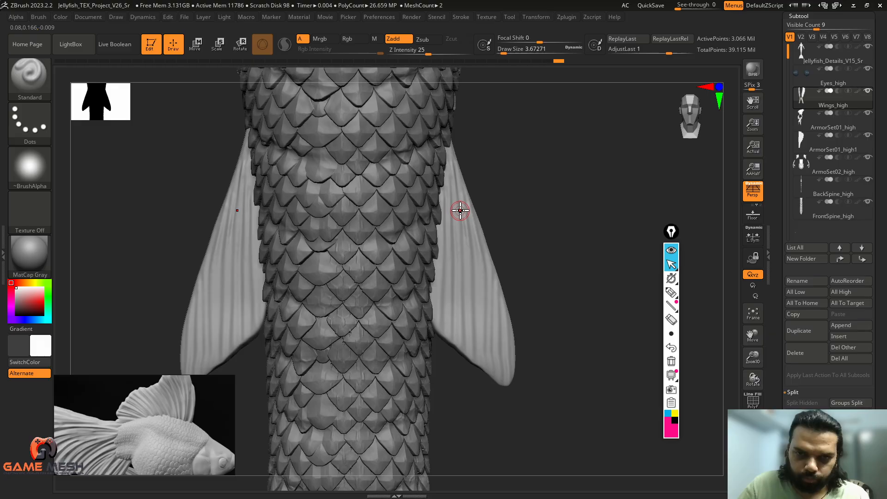
Smooth the ridges on the small lower tail fins with the Smooth brush at draw size about 8.4.
left_click_drag(503, 201, 482, 211, "alt")
key("s")
left_click_drag(441, 266, 445, 265)
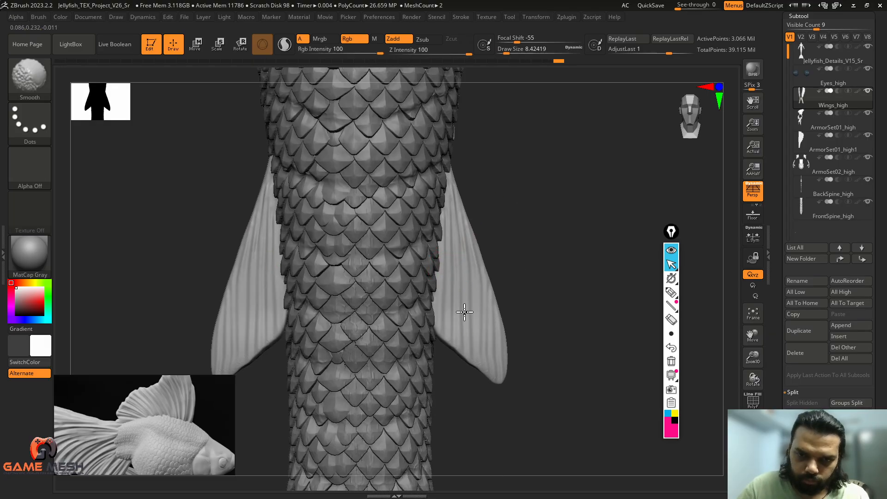
key("shift+f")
key("shift+f")
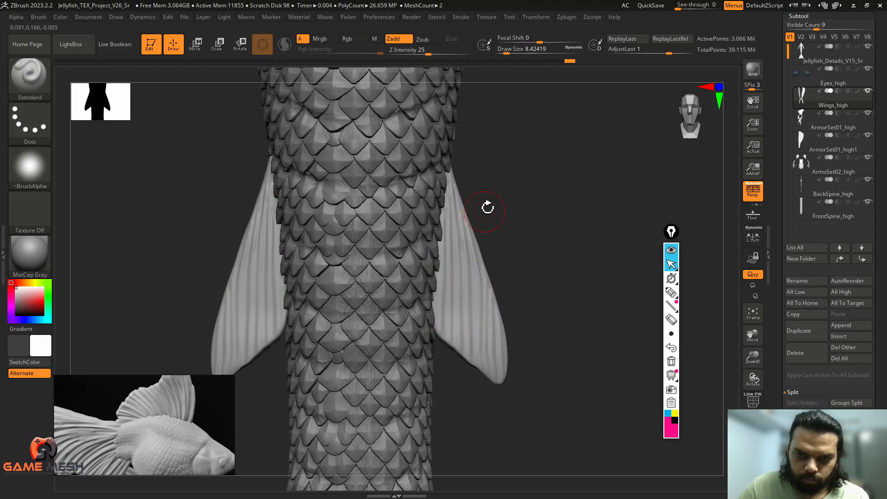
Smooth the small lower tail fins at draw size about 6.6, dropping the mesh two subdivision levels for stronger smoothing.
mouse_move(487, 207)
left_mouse_down("alt")
mouse_move(502, 224)
mouse_move(487, 226)
left_mouse_up("alt")
key("s")
left_click_drag(455, 250, 453, 250)
left_click_drag(452, 219, 450, 180, "shift")
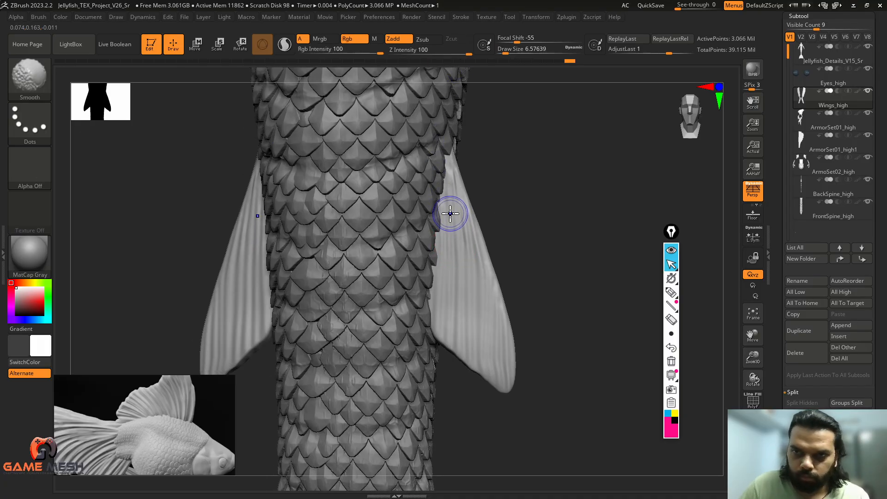
key("shift+d")
key("shift+d")
left_click_drag(449, 254, 448, 179, "shift")
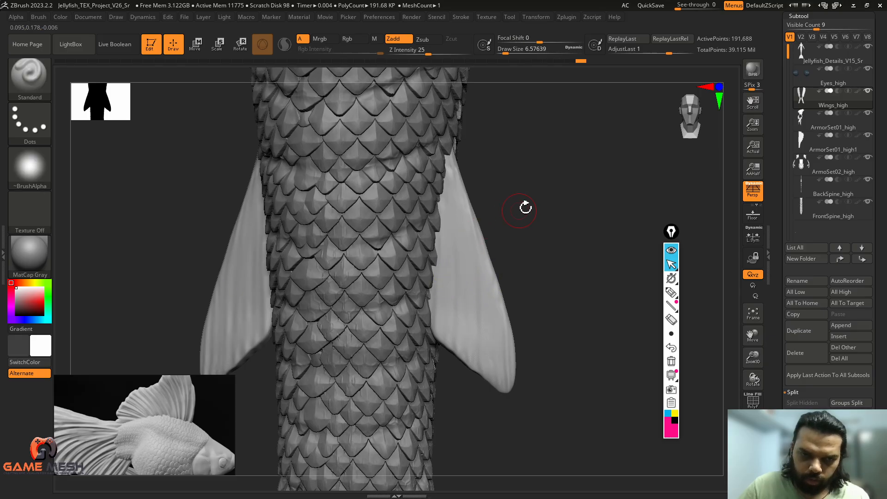
Turn on Local Symmetry and check the Wings_high fins in isolation, ending with all subtools displayed.
left_click_drag(524, 203, 550, 185)
left_click_drag(621, 209, 647, 215)
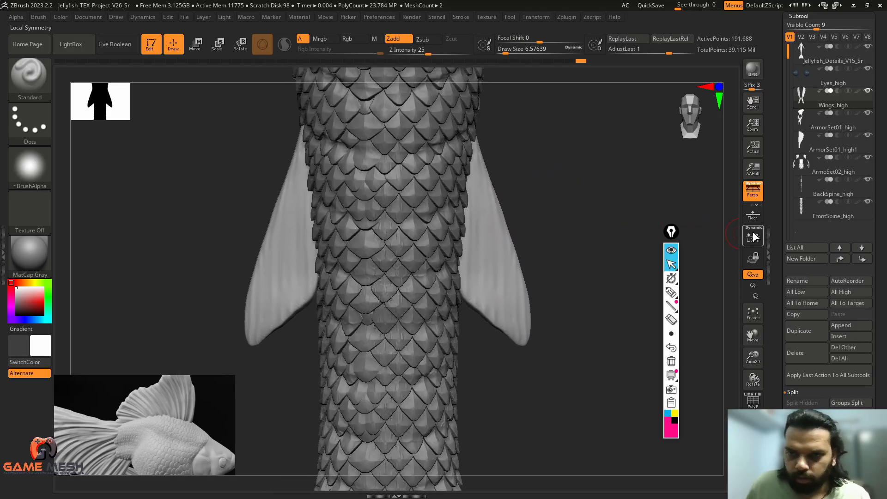
key("shift")
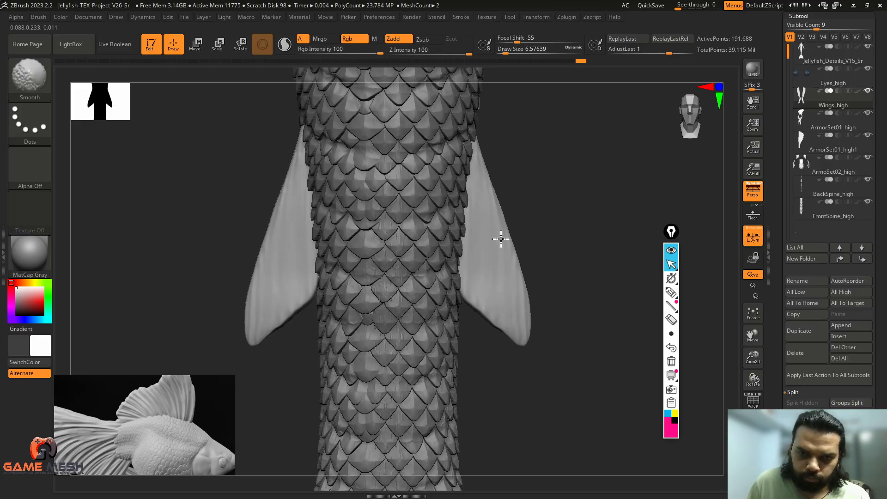
mouse_move(527, 277)
left_mouse_down()
mouse_move(543, 251)
mouse_move(528, 221)
mouse_move(538, 279)
left_mouse_up()
left_click(752, 467)
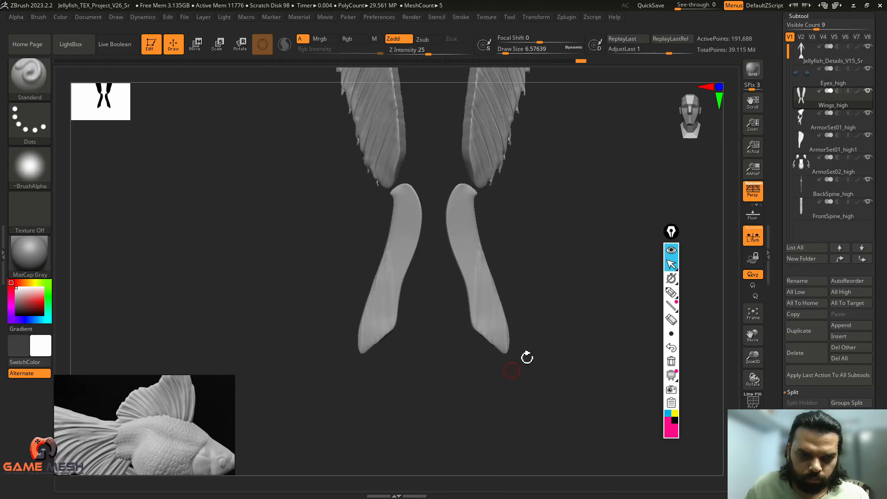
mouse_move(566, 251)
left_mouse_down()
mouse_move(563, 331)
mouse_move(518, 265)
mouse_move(529, 287)
left_mouse_up()
left_click(752, 468)
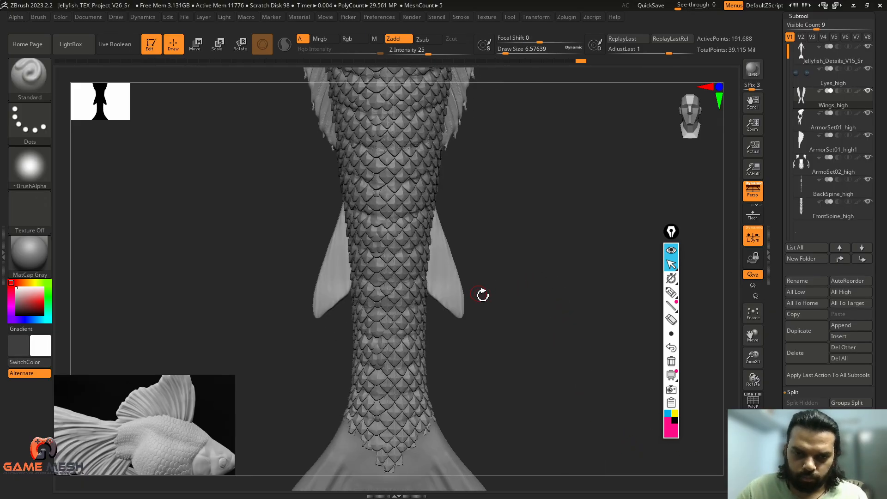
Try sculpting flowing folds along the small lower tail fins with the Standard brush at draw size about 5.
left_click_drag(510, 316, 515, 191, "alt")
left_click_drag(493, 273, 453, 420, "alt")
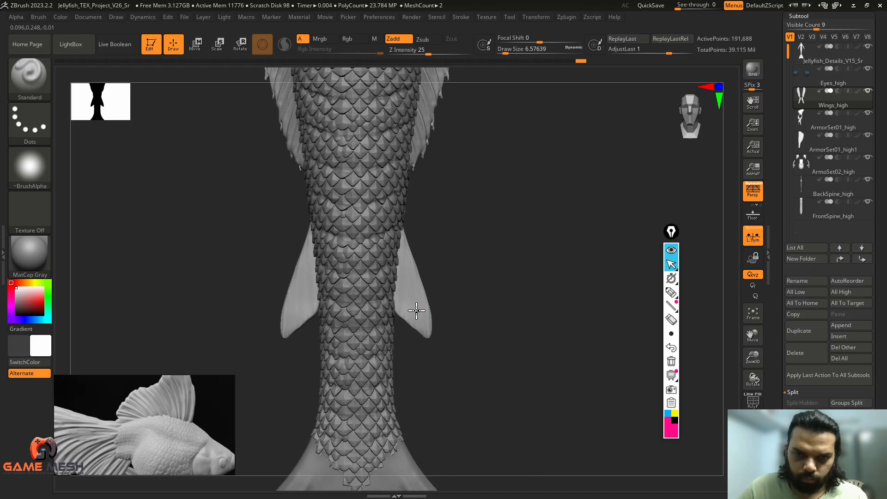
mouse_move(416, 311)
left_mouse_down()
mouse_move(457, 251)
mouse_move(426, 223)
mouse_move(403, 224)
mouse_move(425, 286)
left_mouse_up()
key("s")
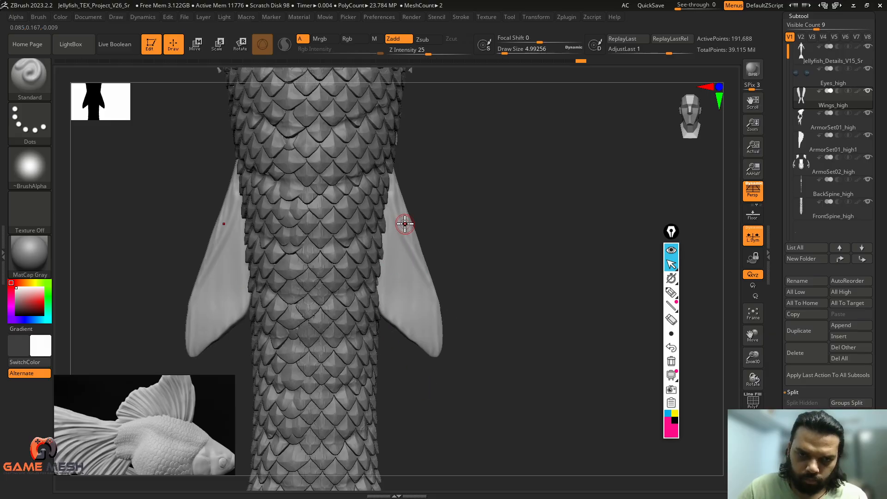
key("ctrl+z")
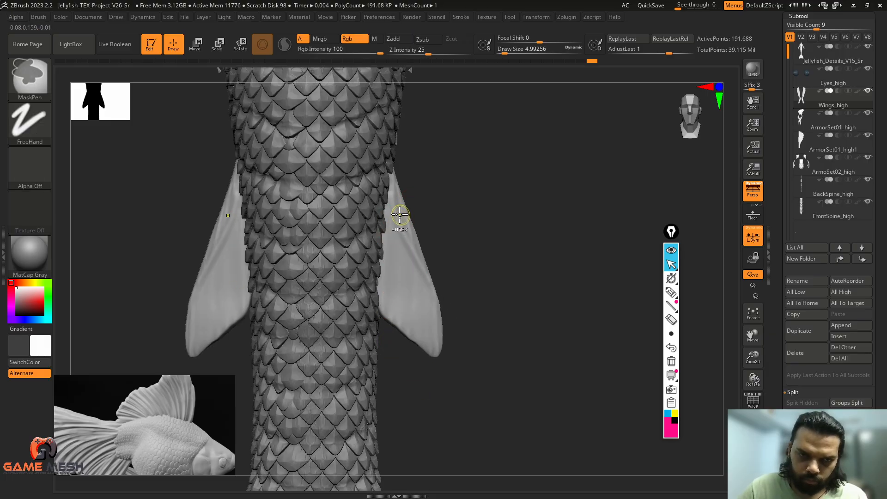
left_click_drag(392, 208, 426, 302)
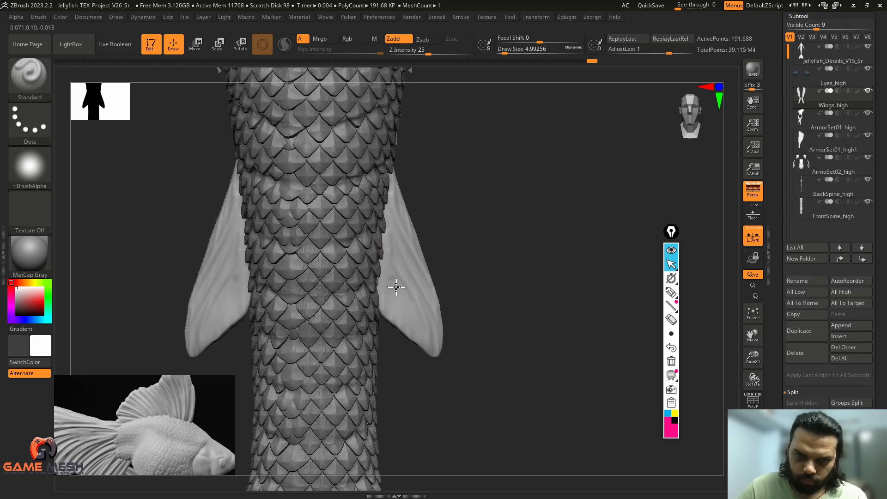
mouse_move(471, 256)
left_mouse_down()
mouse_move(480, 273)
mouse_move(458, 286)
mouse_move(478, 279)
mouse_move(475, 288)
mouse_move(489, 283)
mouse_move(462, 297)
mouse_move(481, 294)
left_mouse_up()
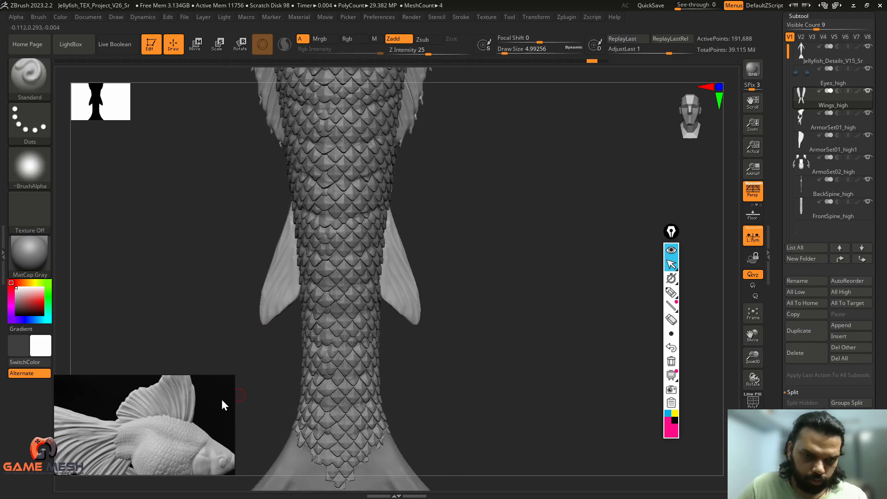
Examine the fin folds in the sculpted goldfish reference, tracing their flow with pen strokes and clearing the annotations.
mouse_move(208, 382)
middle_mouse_down()
mouse_move(213, 284)
mouse_move(196, 384)
middle_mouse_up()
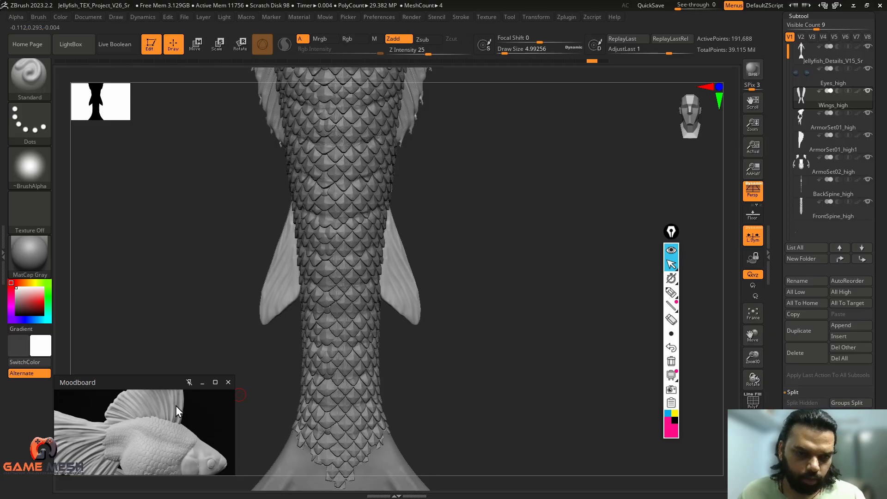
right_click_drag(172, 414, 170, 252)
scroll(138, 266, "down", 2)
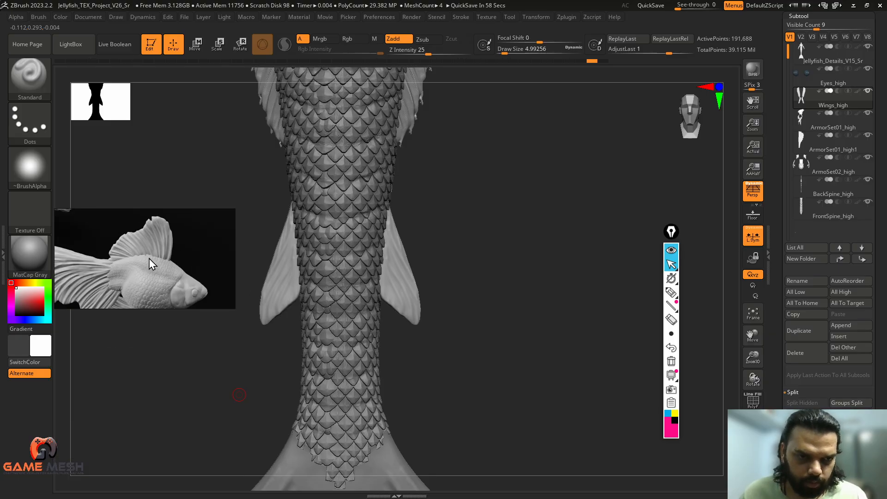
middle_click_drag(162, 258, 184, 269)
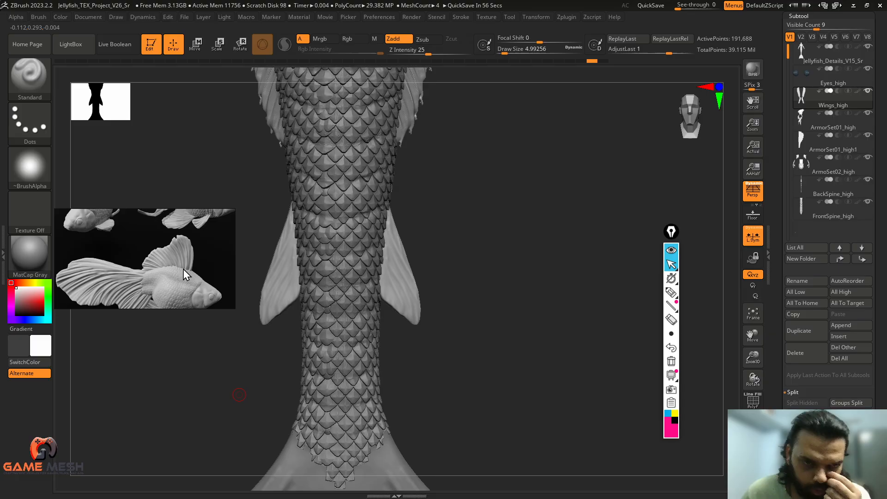
left_click(670, 292)
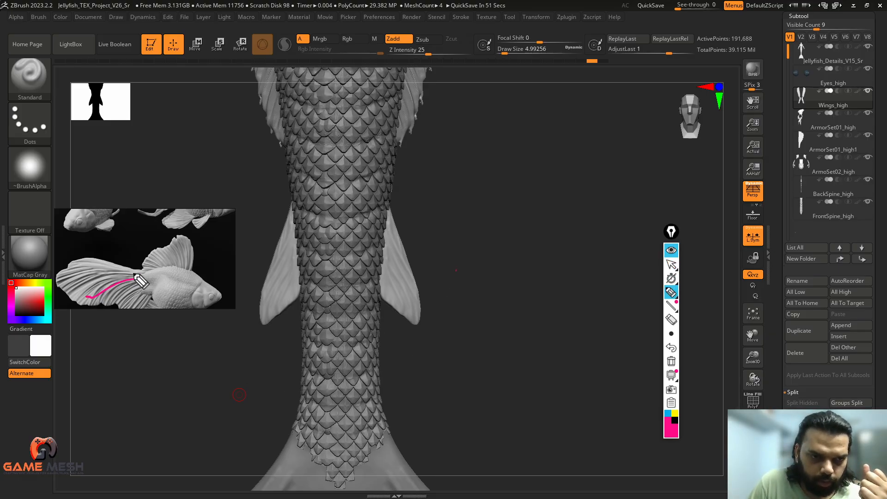
left_click_drag(185, 265, 157, 245)
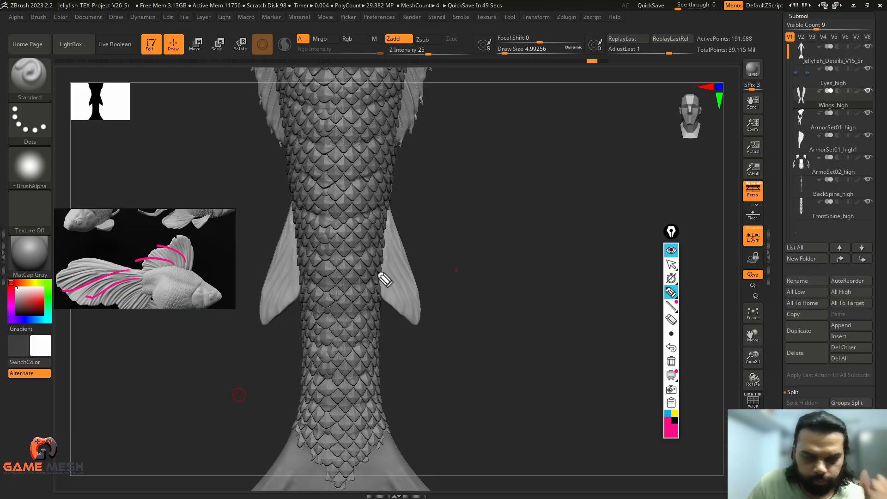
left_click(671, 264)
left_click(669, 361)
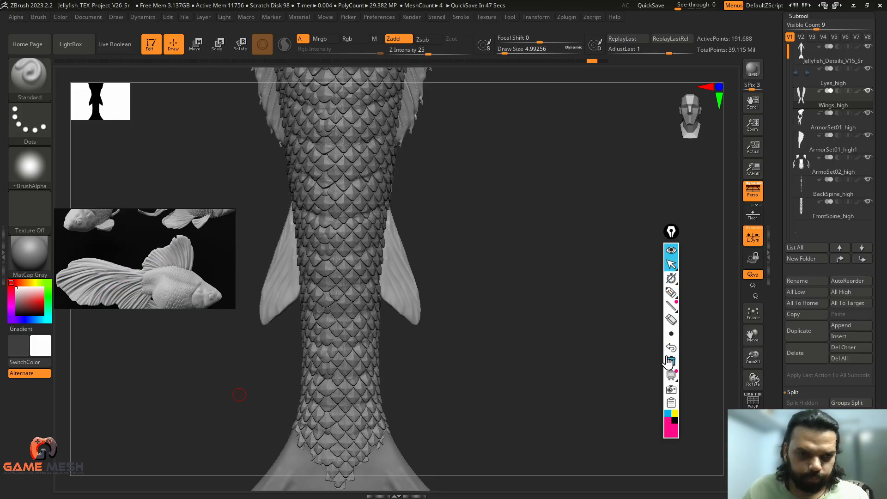
Browse the reference board to the orange-finned fish photo and examine how its fin folds fan out.
left_click_drag(172, 208, 185, 109)
middle_click_drag(189, 179, 101, 164)
scroll(185, 209, "down", 3)
middle_click_drag(87, 251, 181, 194)
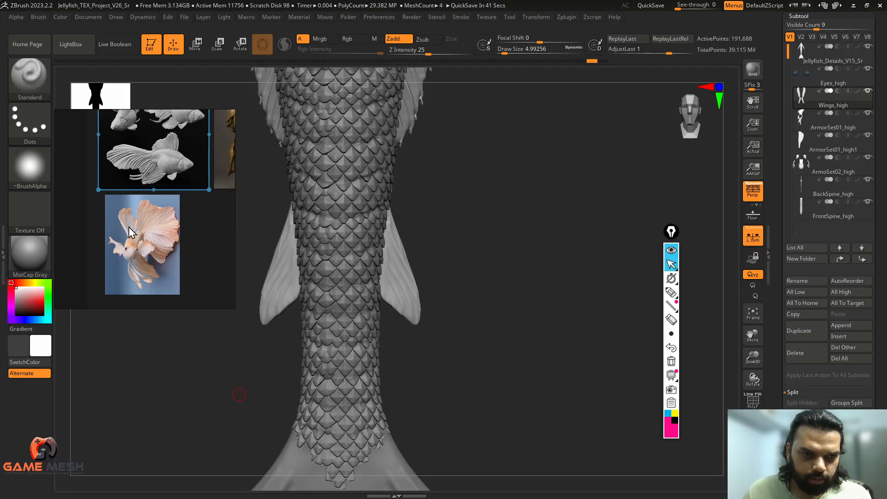
scroll(129, 227, "up", 3)
middle_click_drag(138, 228, 100, 217)
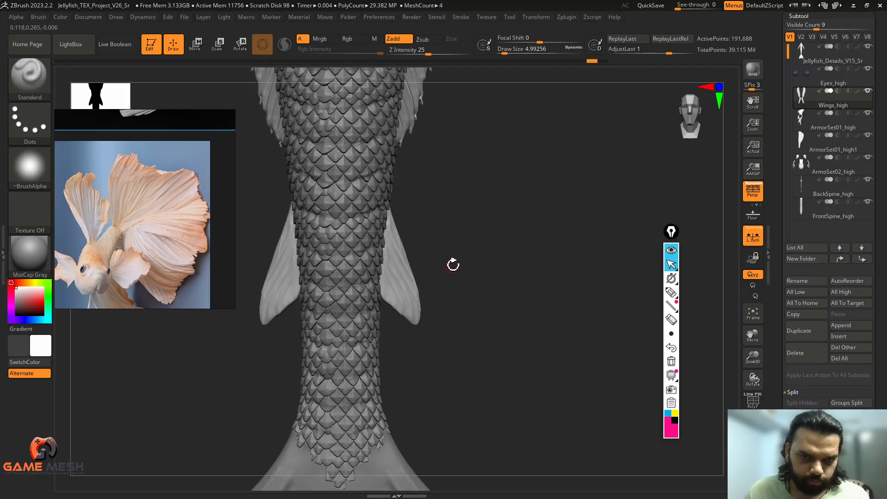
scroll(152, 222, "down", 3)
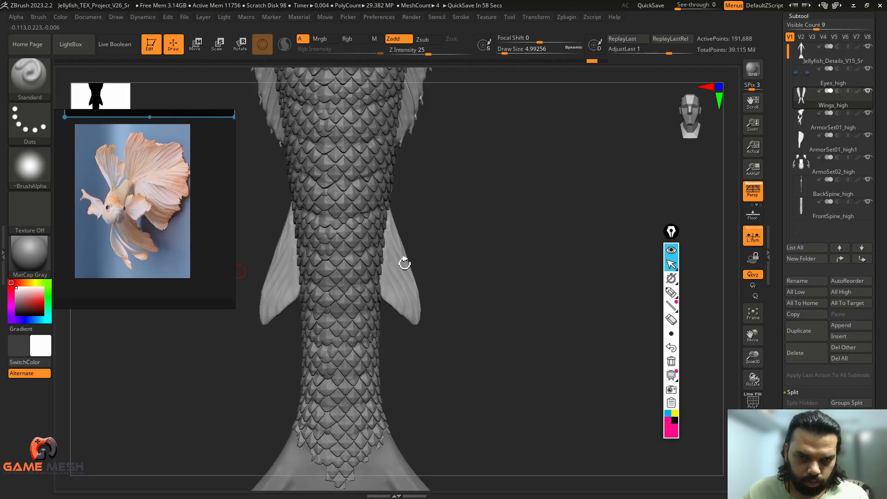
Undo the folds on the small tail fins and pull the reference board back to show all its images.
left_click_drag(481, 273, 485, 273)
key("ctrl")
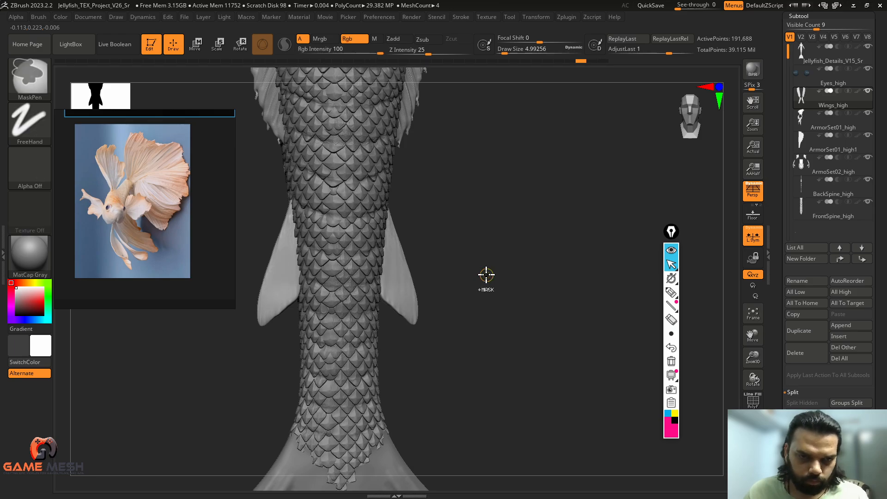
scroll(182, 247, "down", 3)
mouse_move(182, 247)
middle_mouse_down()
mouse_move(159, 172)
mouse_move(60, 265)
middle_mouse_up()
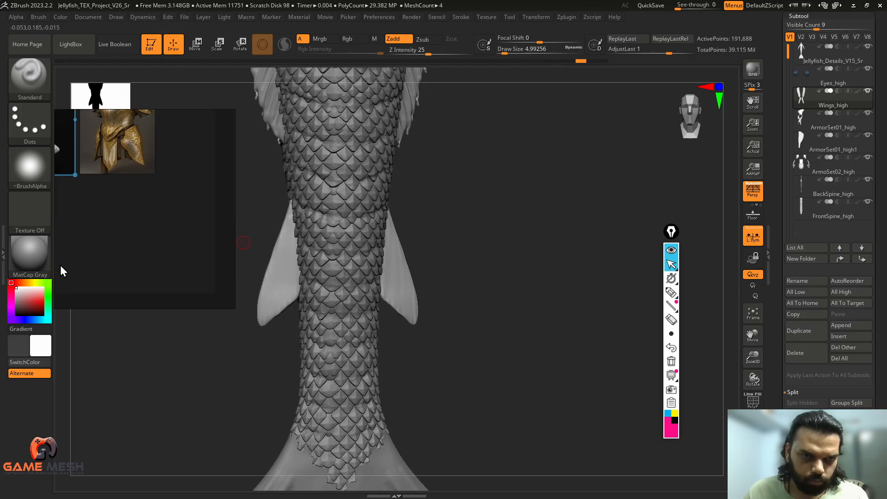
middle_click_drag(118, 192, 147, 265)
left_click_drag(467, 267, 457, 268)
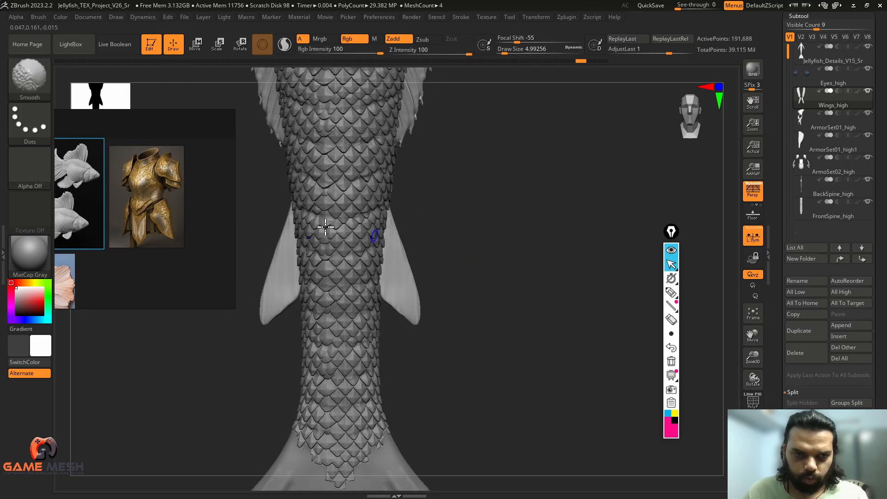
right_click_drag(154, 209, 158, 169)
scroll(164, 170, "down", 3)
middle_click_drag(158, 191, 191, 202)
left_click_drag(457, 248, 545, 253, "alt")
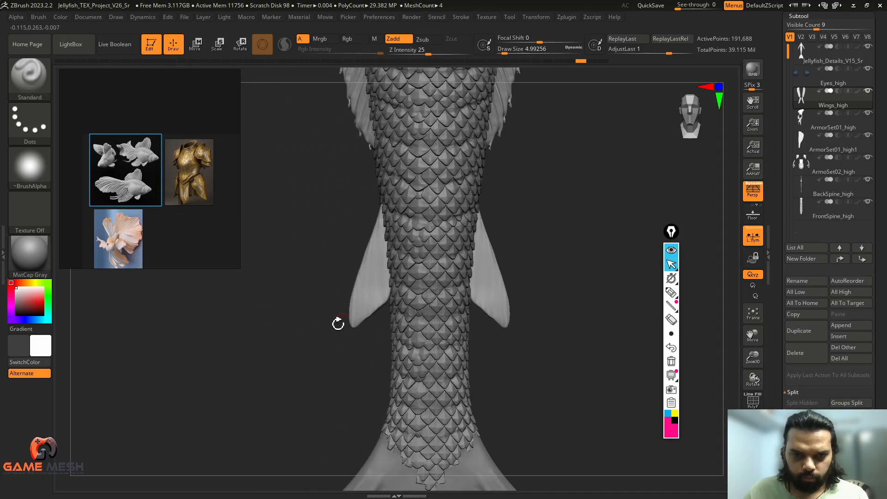
Move the reference board clear of the fins and choose the DamStandard brush with Alpha 55.
mouse_move(337, 323)
left_mouse_down()
mouse_move(318, 351)
mouse_move(580, 277)
mouse_move(604, 246)
mouse_move(599, 269)
mouse_move(561, 256)
left_mouse_up()
key("b")
key("s")
key("t")
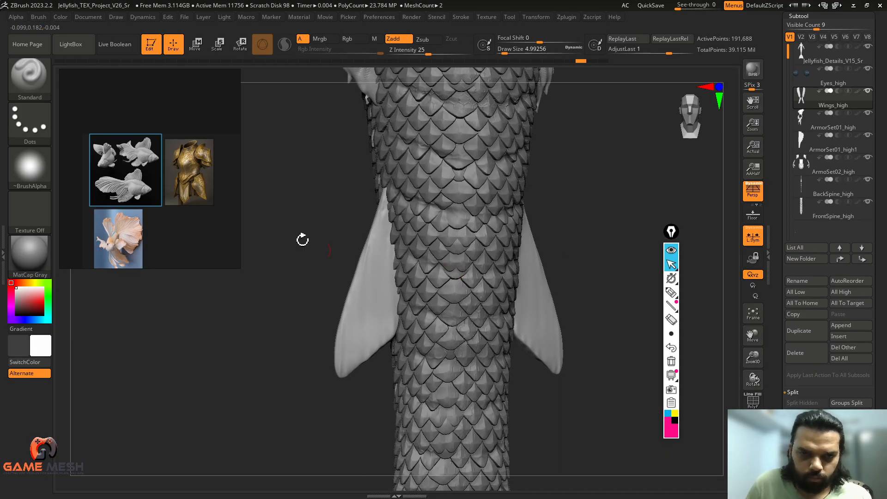
left_click_drag(172, 83, 159, 281)
mouse_move(208, 174)
left_mouse_down()
mouse_move(208, 162)
mouse_move(216, 178)
left_mouse_up()
key("b")
key("d")
key("s")
left_click(34, 175)
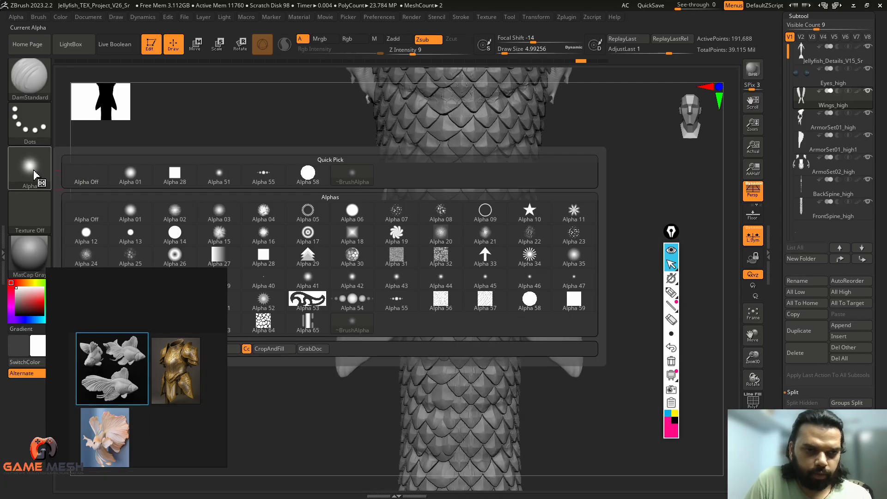
left_click(395, 306)
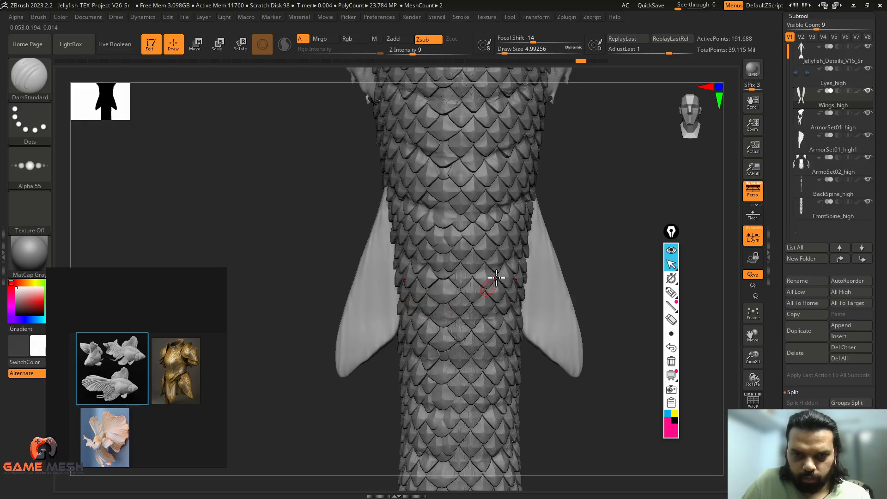
Try carving long grooves down the small tail fins with DamStandard at draw size about 18.5.
key("s")
left_click(396, 251)
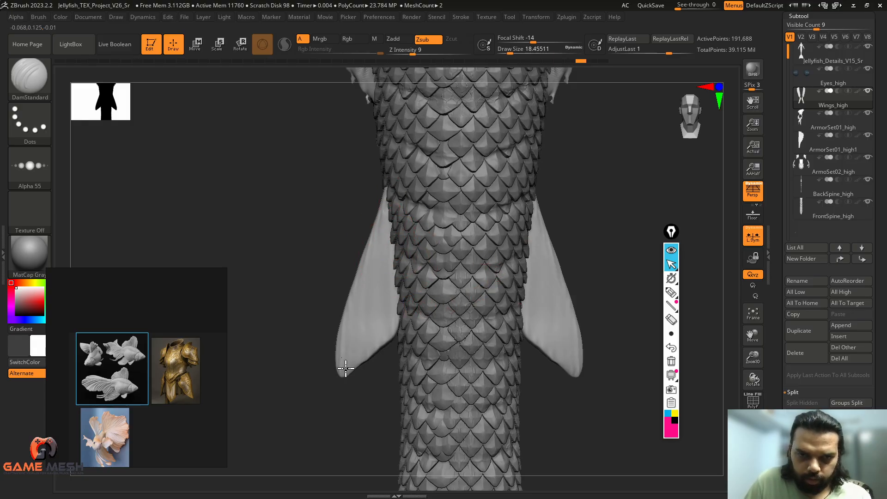
left_click_drag(357, 311, 358, 362)
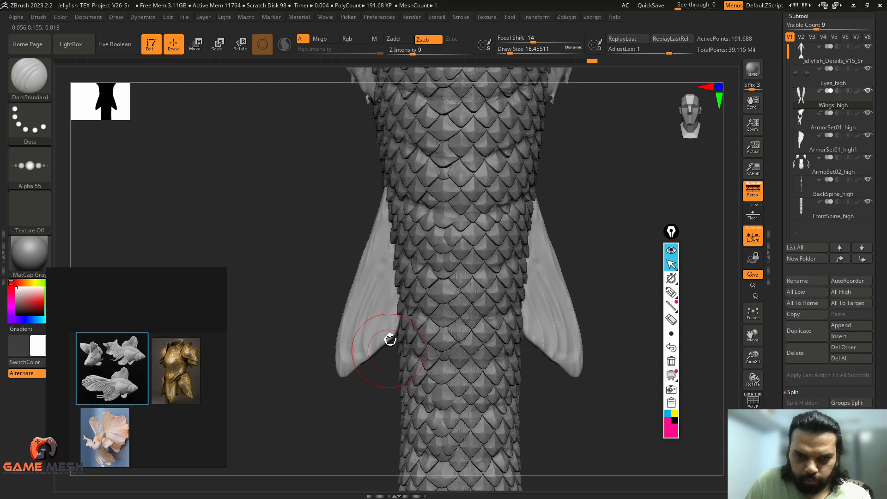
left_click_drag(578, 256, 549, 230)
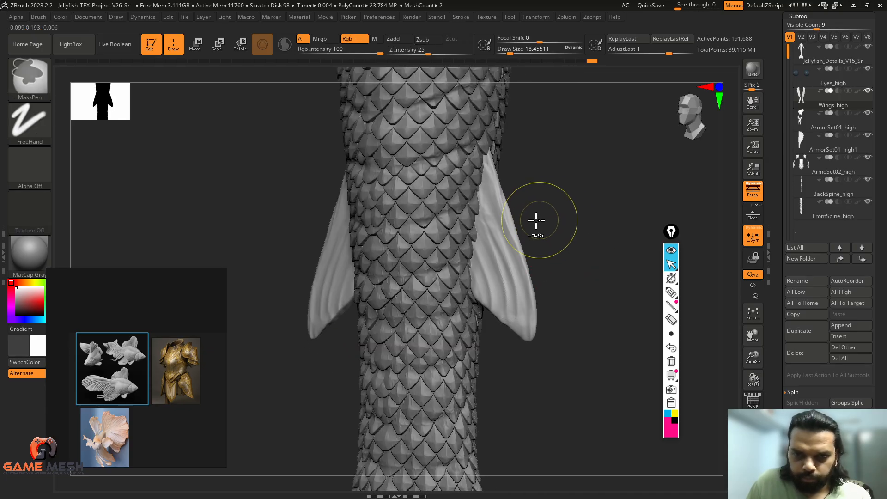
Undo the DamStandard grooves on the small tail fins.
key("ctrl+z")
key("ctrl+z")
key("ctrl+z")
key("ctrl+z")
key("ctrl+z")
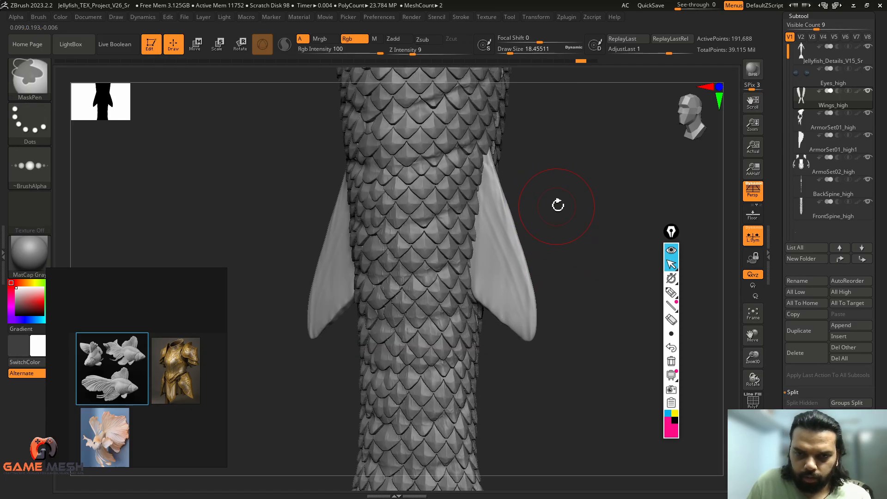
Isolate the small tail fins and carve long grooves down their front faces with DamStandard at draw size about 17.
mouse_move(558, 206)
left_mouse_down()
mouse_move(570, 202)
mouse_move(558, 206)
left_mouse_up()
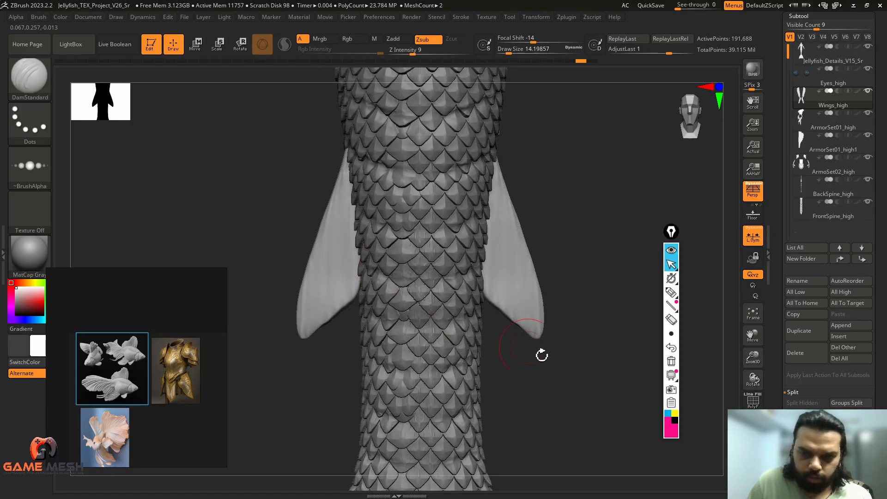
left_click(751, 451)
left_click_drag(495, 325, 422, 318)
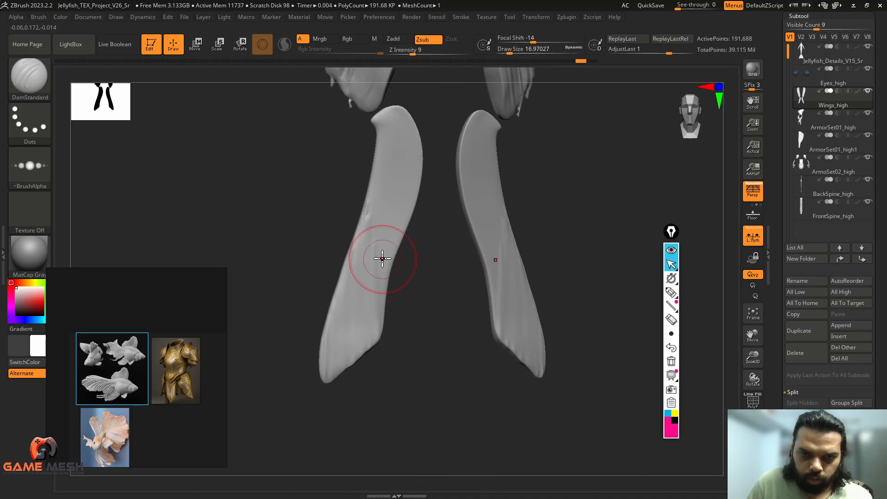
left_click_drag(385, 199, 385, 287)
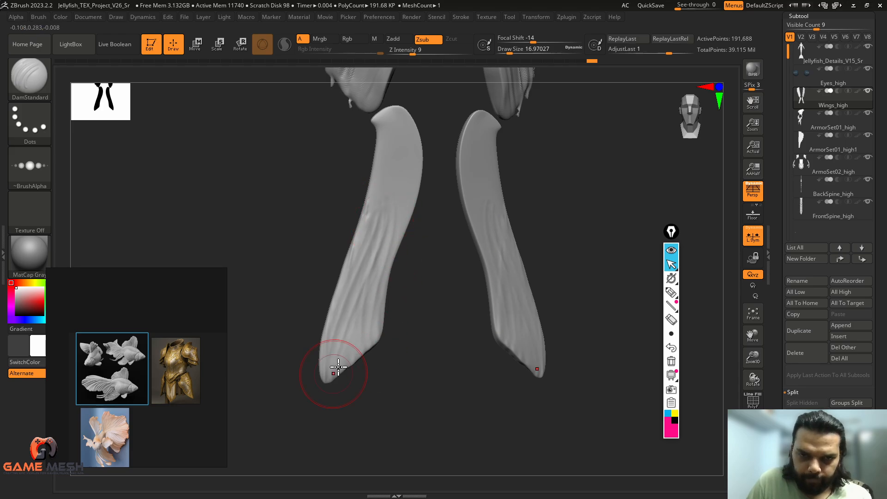
key("ctrl")
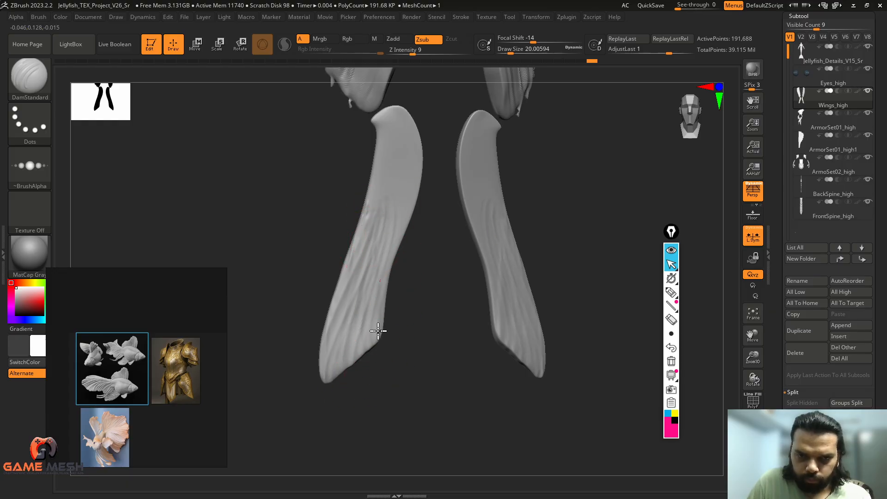
Show the whole body again, make the covering scales transparent and carve more grooves on the small tail fins at draw size about 17.
left_click(741, 472)
left_click_drag(615, 343, 580, 352)
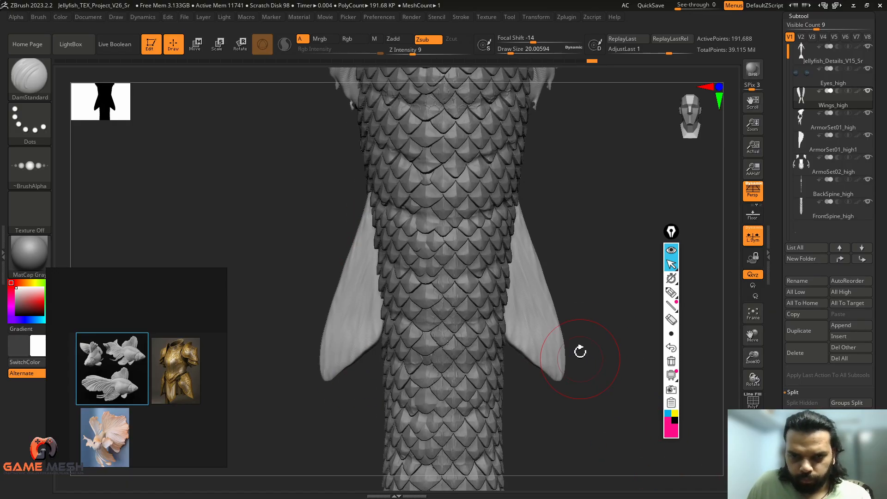
left_click_drag(561, 273, 545, 264)
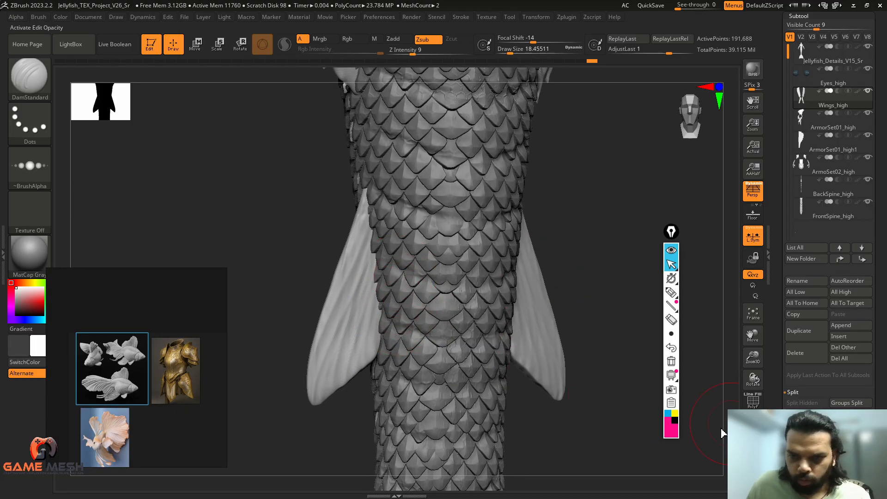
left_click(743, 426)
left_click_drag(388, 290, 370, 341)
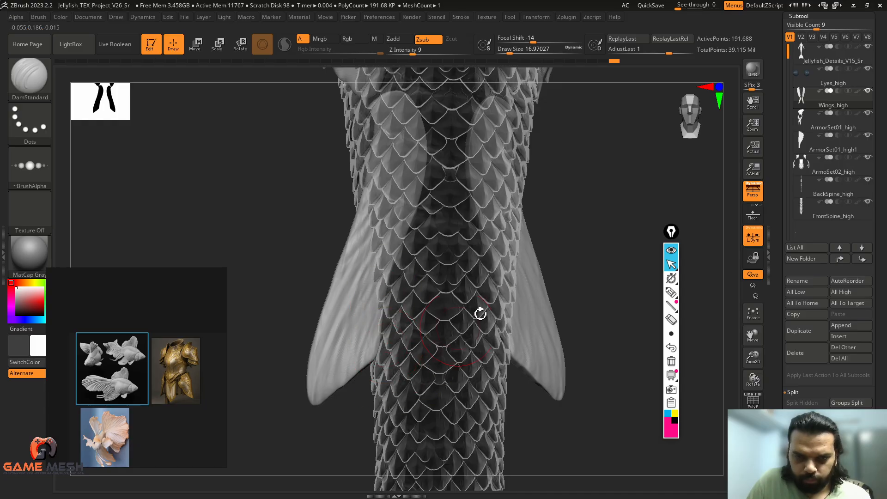
Check the grooved small tail fins against the whole lower body and turn the transparency off.
left_click_drag(593, 266, 577, 277, "alt")
left_click(742, 455)
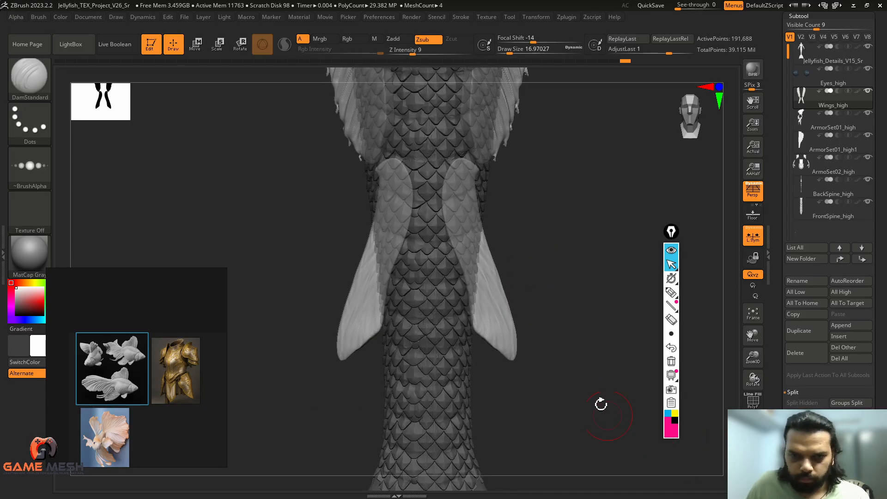
left_click_drag(577, 328, 527, 244, "alt")
left_click(741, 449)
left_click(741, 440)
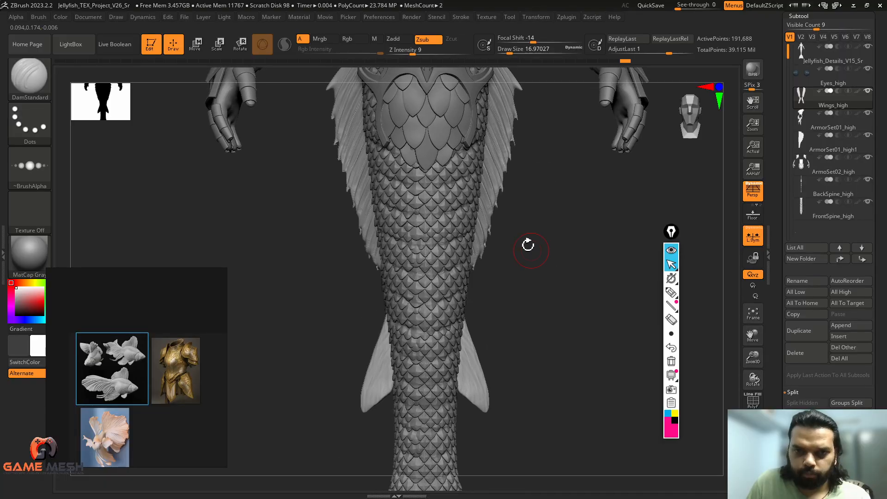
Undo the latest groove stroke on the small tail fins and reduce the DamStandard draw size to about 14.2.
left_click_drag(535, 326, 378, 279, "alt")
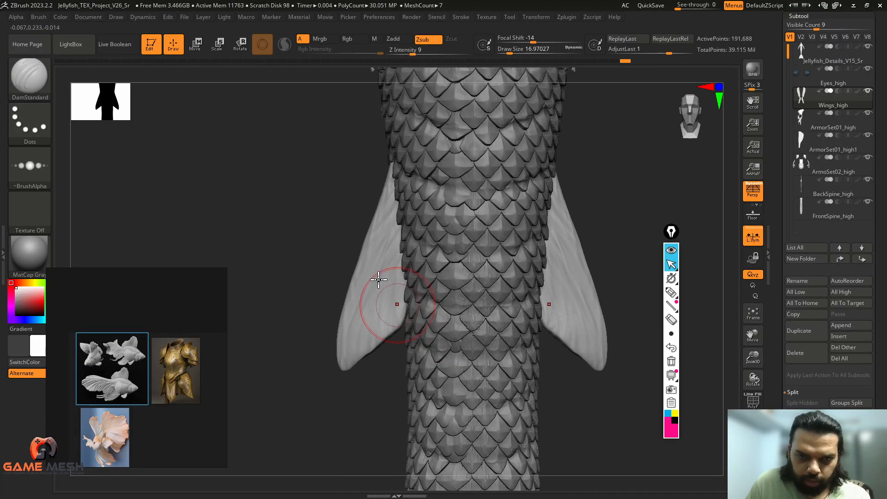
left_click_drag(331, 412, 354, 409)
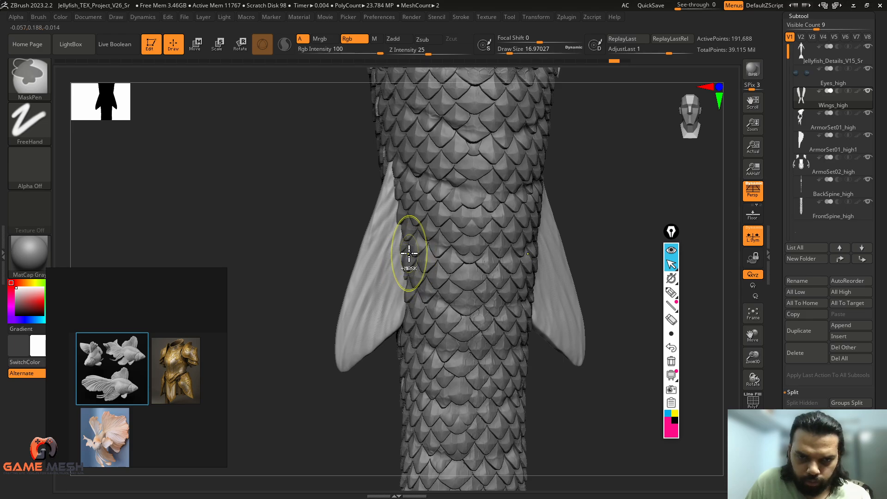
mouse_move(320, 367)
left_mouse_down()
mouse_move(340, 363)
mouse_move(303, 370)
left_mouse_up()
key("ctrl+z")
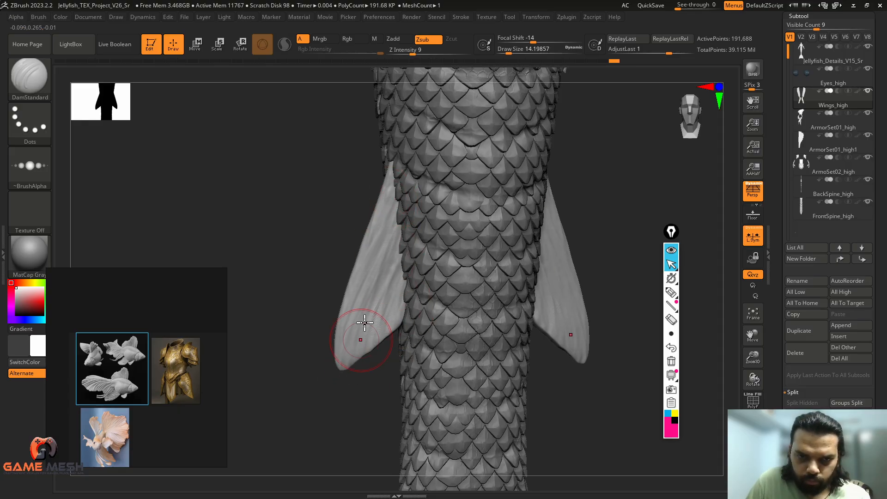
left_click_drag(587, 224, 580, 213)
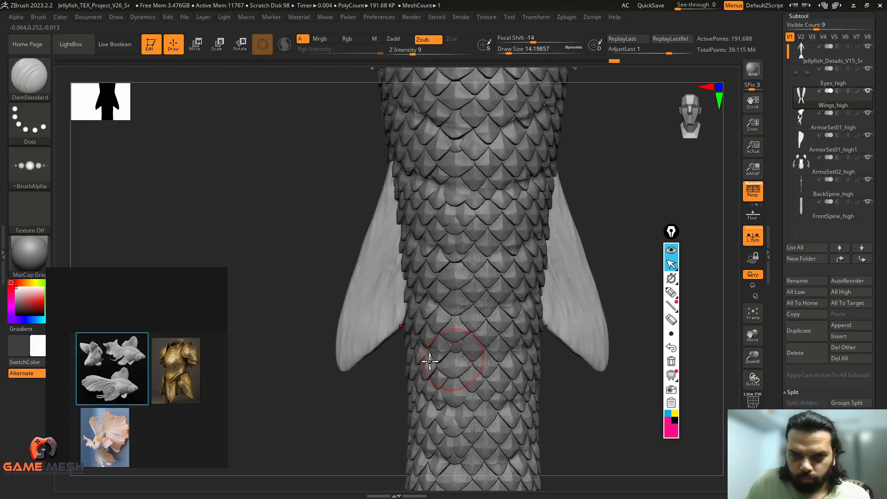
Isolate the small tail fins and carve long flowing grooves down their back faces at draw size about 14.2.
mouse_move(307, 394)
left_mouse_down()
mouse_move(372, 388)
mouse_move(413, 365)
left_mouse_up()
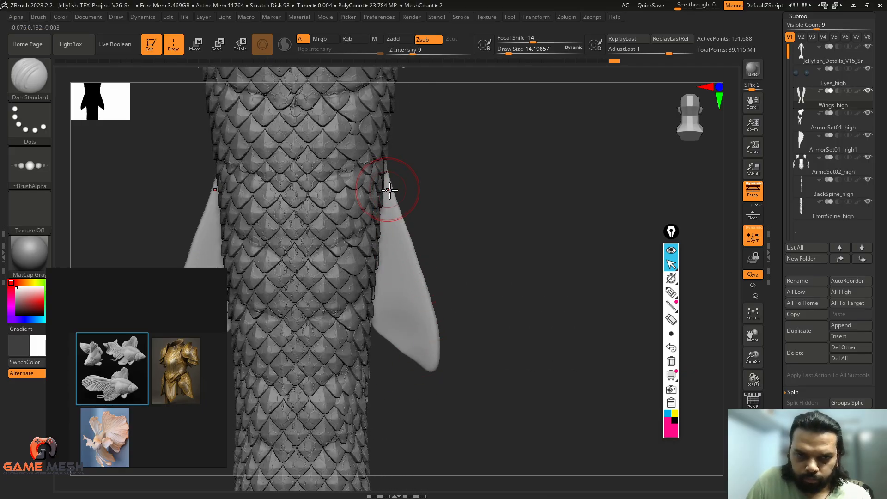
left_click_drag(468, 215, 540, 204, "alt")
left_click_drag(253, 197, 314, 200, "alt")
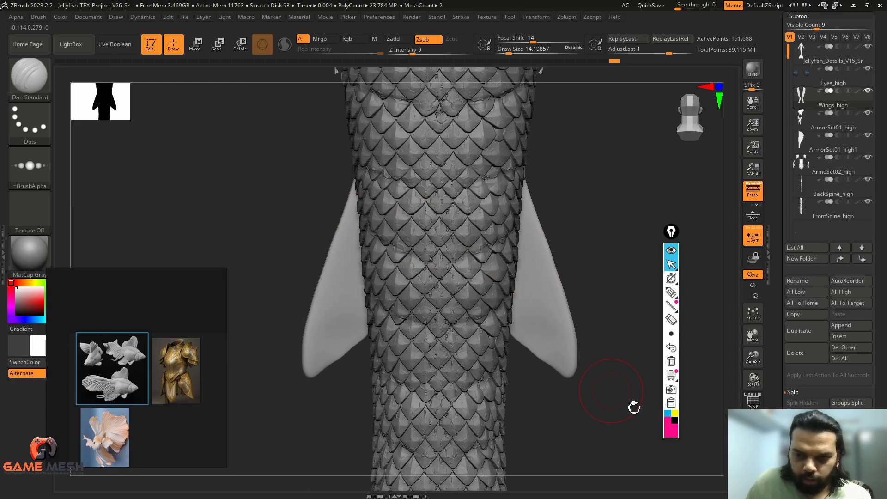
left_click(753, 468)
left_click_drag(376, 179, 322, 341)
left_click_drag(386, 206, 349, 322)
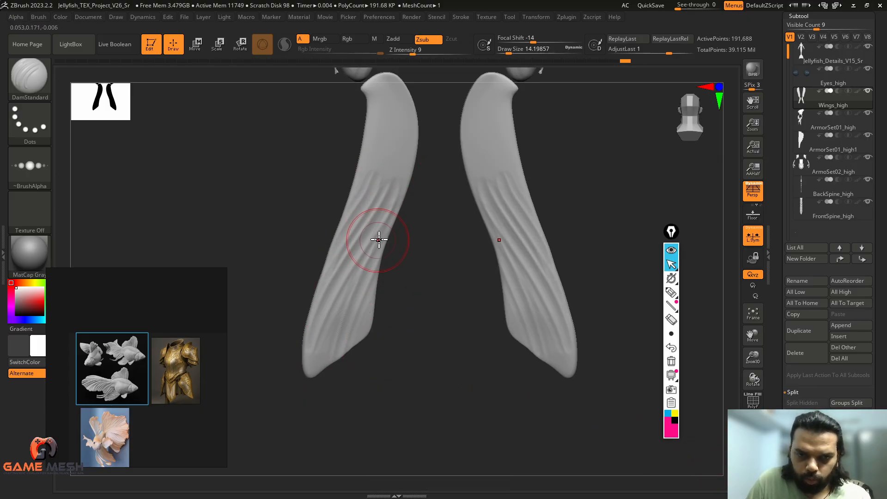
Undo and redo the latest groove while comparing the front faces of the small tail fins.
left_click_drag(369, 392, 477, 299)
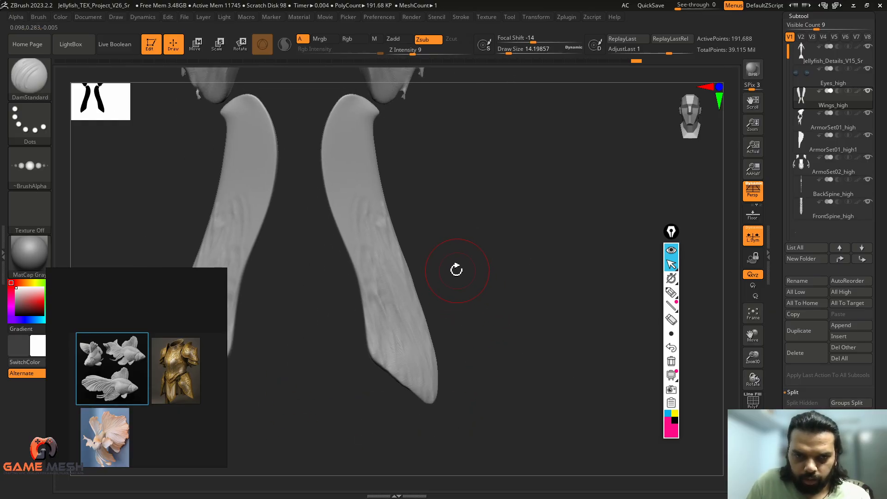
left_click_drag(456, 270, 523, 227)
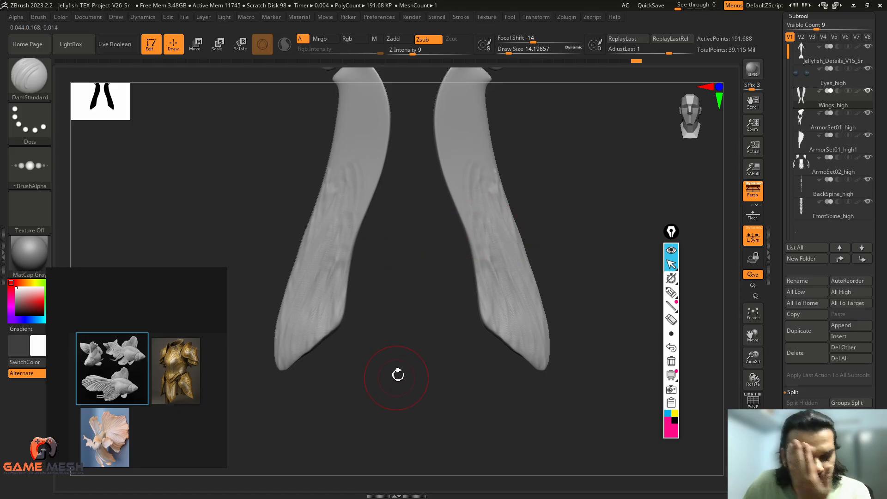
key("ctrl")
key("ctrl+z")
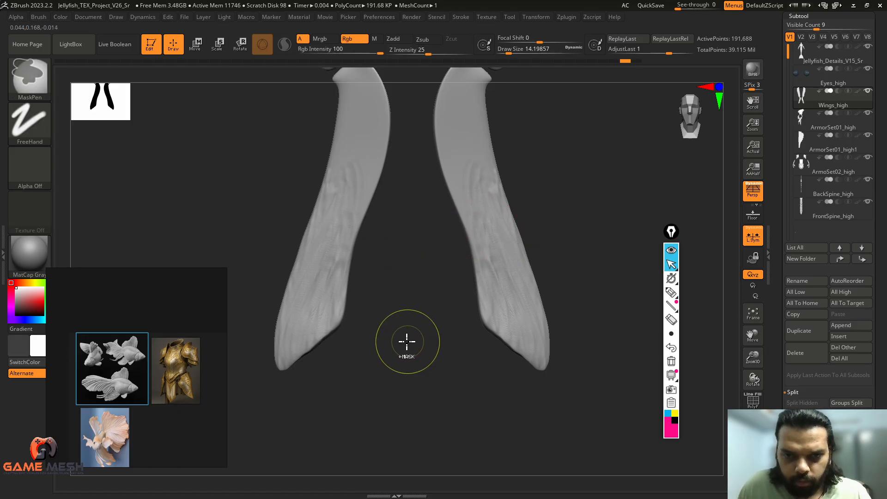
key("ctrl+shift")
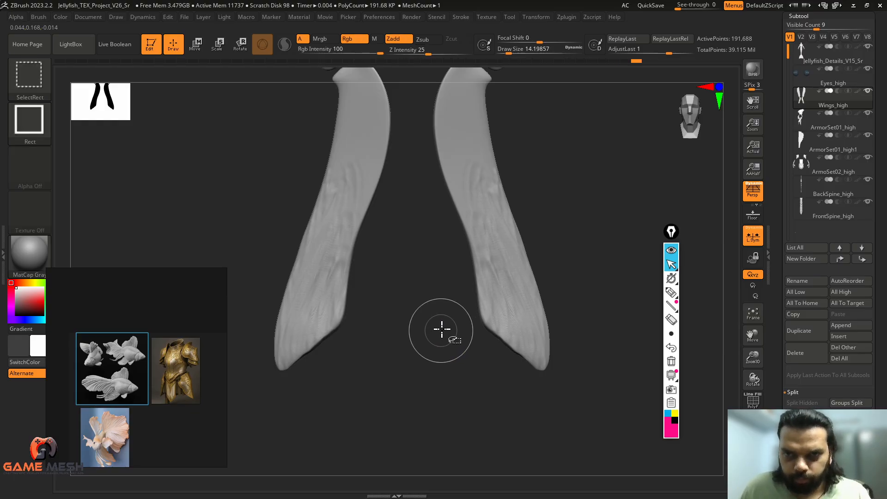
Carve further grooves in the middle of the fins' front faces with DamStandard, raising the draw size to about 18.5.
mouse_move(582, 272)
left_mouse_down()
mouse_move(564, 269)
mouse_move(467, 320)
left_mouse_up()
mouse_move(425, 343)
left_mouse_down()
mouse_move(411, 349)
mouse_move(463, 346)
mouse_move(562, 240)
mouse_move(463, 344)
mouse_move(455, 325)
left_mouse_up()
key("s")
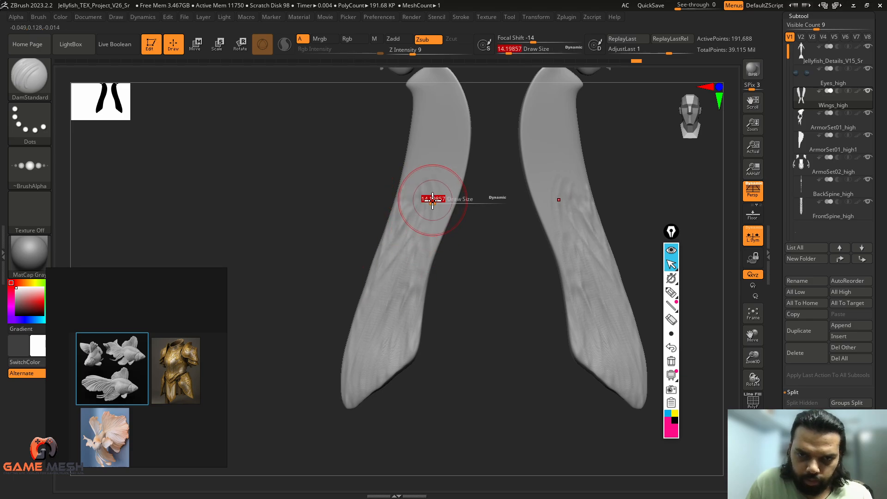
mouse_move(447, 280)
left_mouse_down()
mouse_move(459, 283)
mouse_move(443, 275)
left_mouse_up()
key("s")
mouse_move(419, 227)
left_mouse_down()
mouse_move(399, 273)
mouse_move(433, 234)
mouse_move(387, 278)
left_mouse_up()
key("s")
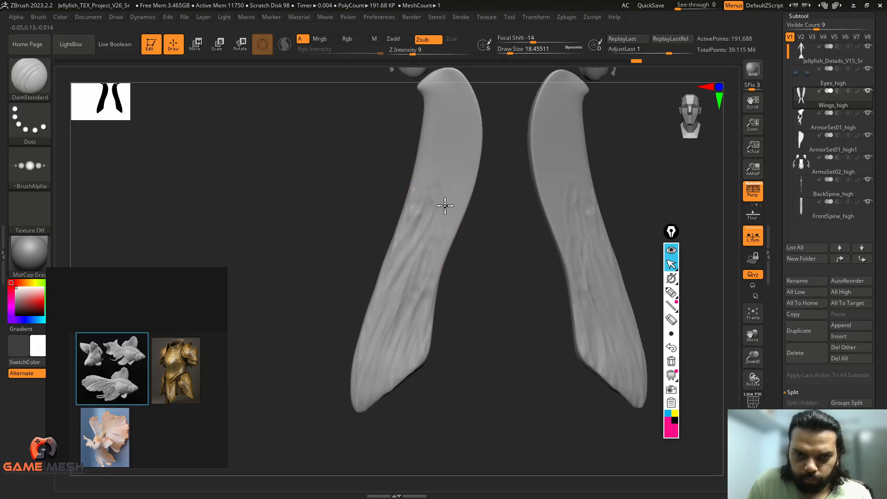
Carve long grooves down to the fin tips at draw size about 18.5 and show the whole body again.
mouse_move(445, 205)
left_mouse_down()
mouse_move(417, 286)
mouse_move(415, 376)
left_mouse_up()
left_click_drag(424, 251, 382, 363)
left_click_drag(427, 294, 401, 393)
left_click_drag(479, 372, 637, 445)
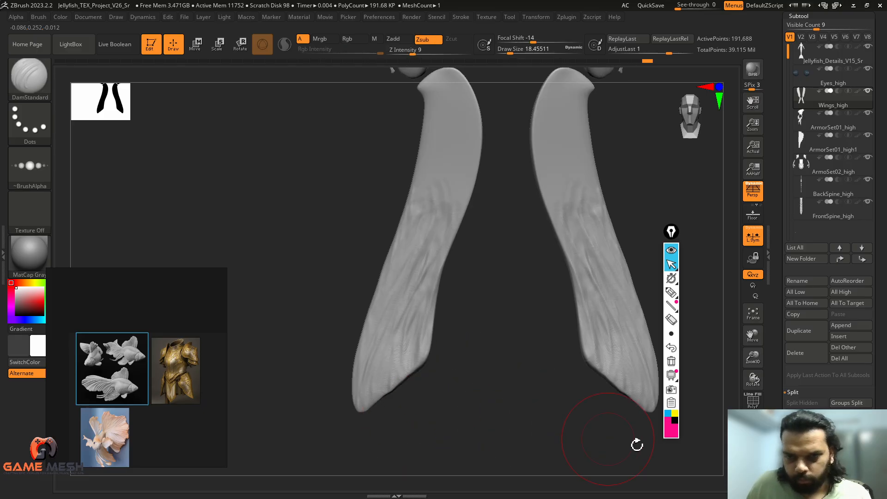
left_click(753, 257)
left_click_drag(653, 192, 602, 210)
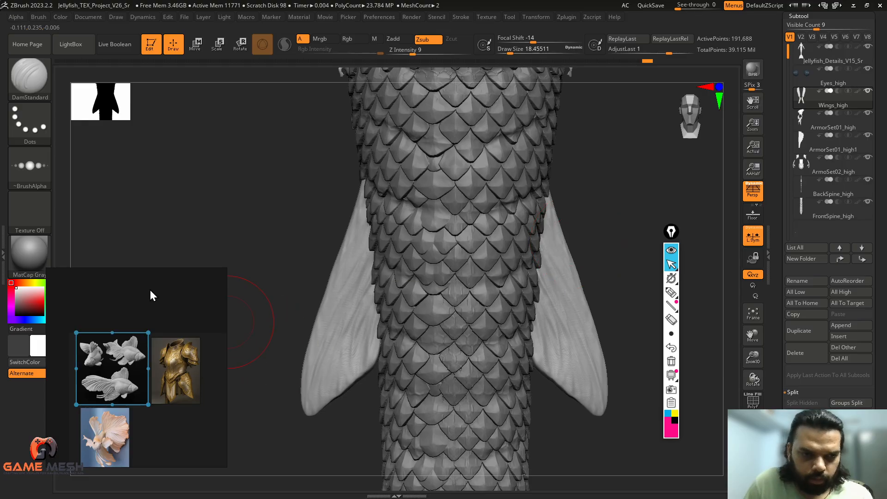
Move the Moodboard beside the fins and enlarge its view of the white goldfish sculptures.
mouse_move(134, 274)
left_click_drag(135, 273, 145, 177)
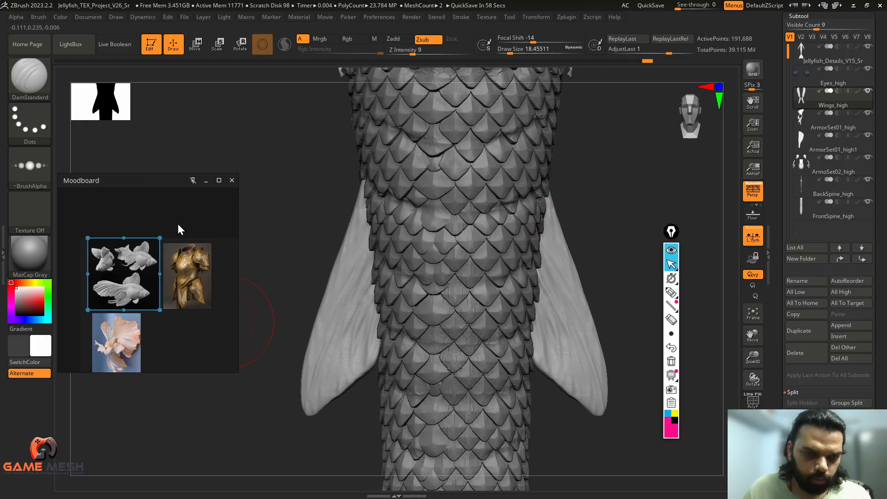
scroll(120, 283, "up", 7)
middle_click_drag(150, 227, 157, 260)
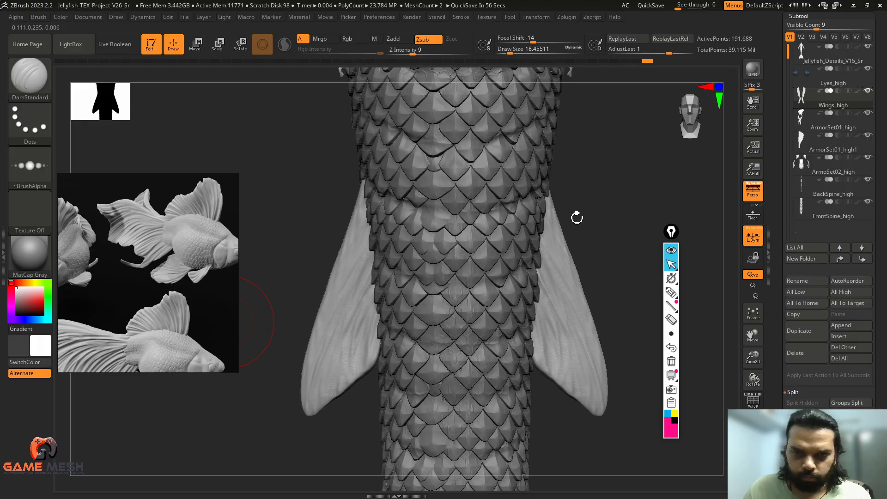
Choose the Standard brush and set its draw size to about 4.3 for the small tail fins.
key("b")
key("s")
key("t")
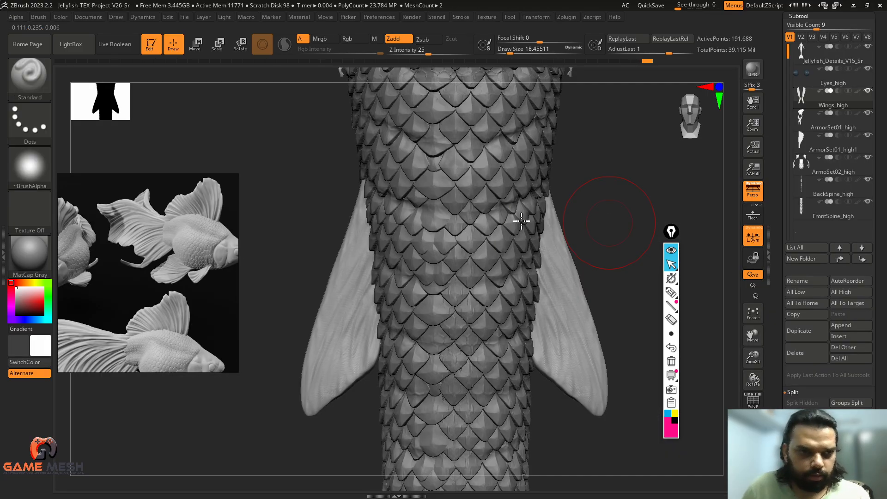
mouse_move(614, 208)
left_mouse_down()
mouse_move(645, 178)
mouse_move(659, 189)
mouse_move(590, 224)
mouse_move(374, 224)
mouse_move(434, 207)
mouse_move(410, 243)
left_mouse_up()
key("s")
key("s")
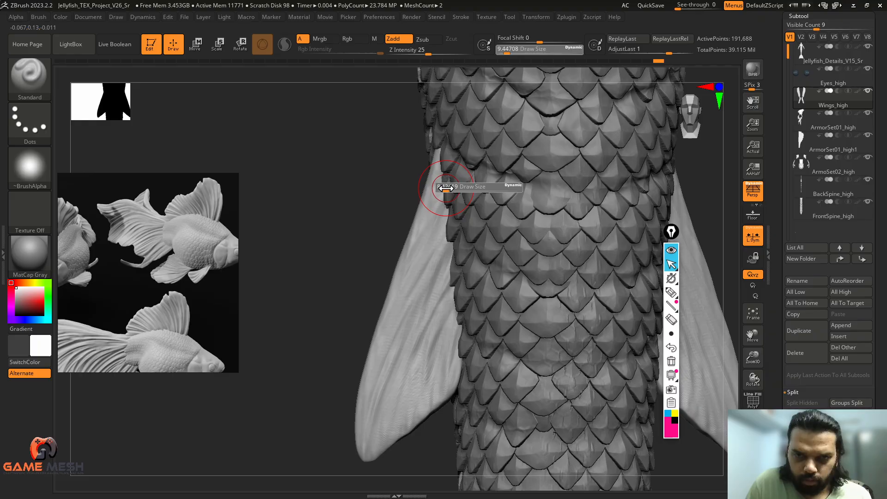
left_click_drag(444, 189, 439, 188)
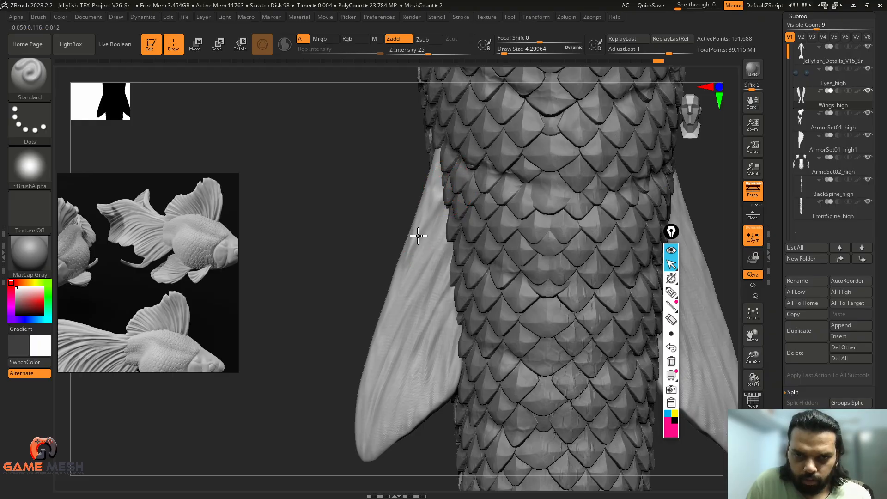
Raise thin flowing ridges along the small tail fin's front face with the Standard brush, undoing the last stroke.
left_click_drag(418, 235, 388, 312)
left_click_drag(380, 262, 388, 245, "alt")
left_click_drag(456, 219, 374, 357)
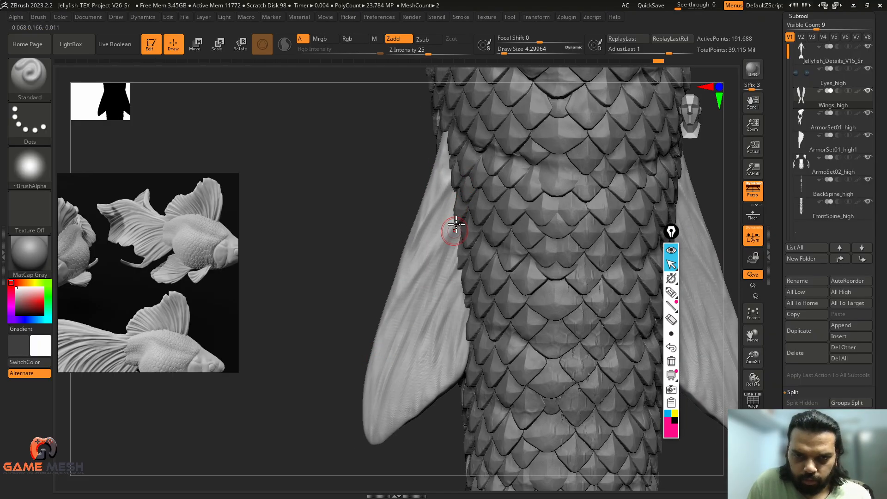
left_click_drag(456, 237, 396, 341)
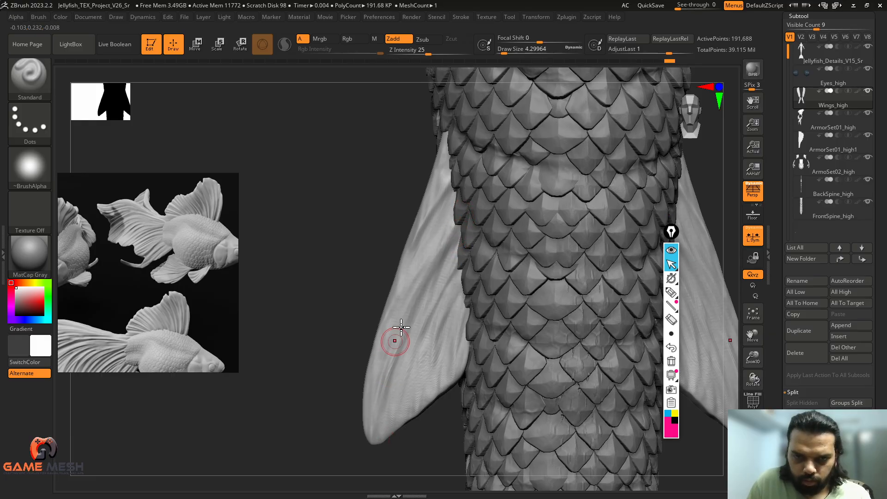
key("ctrl+z")
Add long thin ridges from the fin's inner edge toward its tip with the Standard brush at draw size about 4.3.
left_click_drag(456, 226, 378, 399)
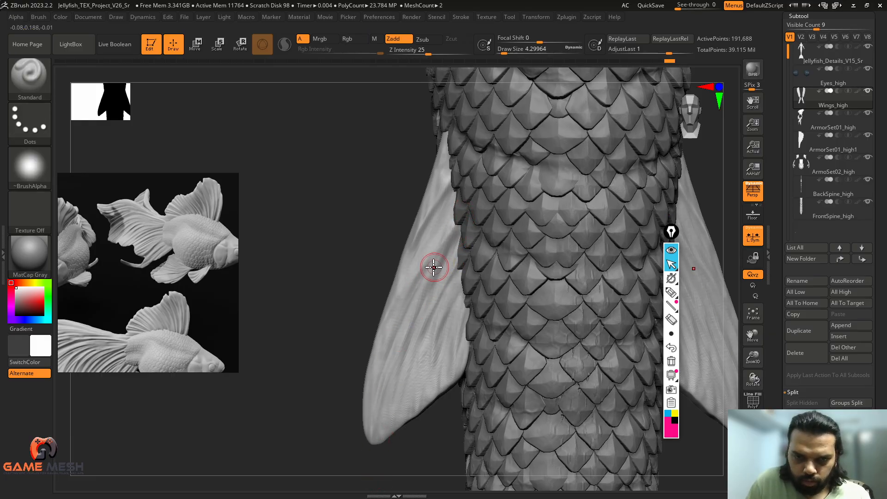
left_click_drag(433, 266, 381, 397)
mouse_move(338, 423)
left_mouse_down()
mouse_move(317, 410)
mouse_move(459, 222)
mouse_move(419, 324)
left_mouse_up()
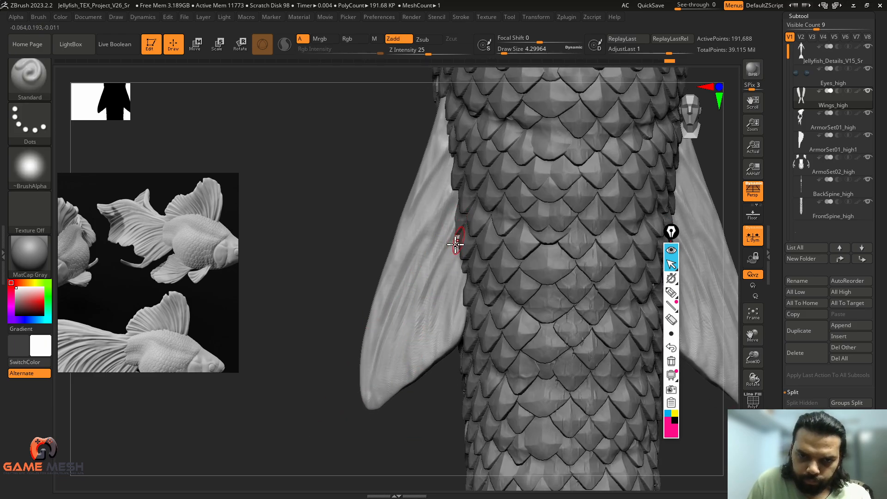
mouse_move(454, 244)
left_mouse_down()
mouse_move(433, 293)
mouse_move(426, 368)
mouse_move(428, 311)
mouse_move(429, 398)
left_mouse_up()
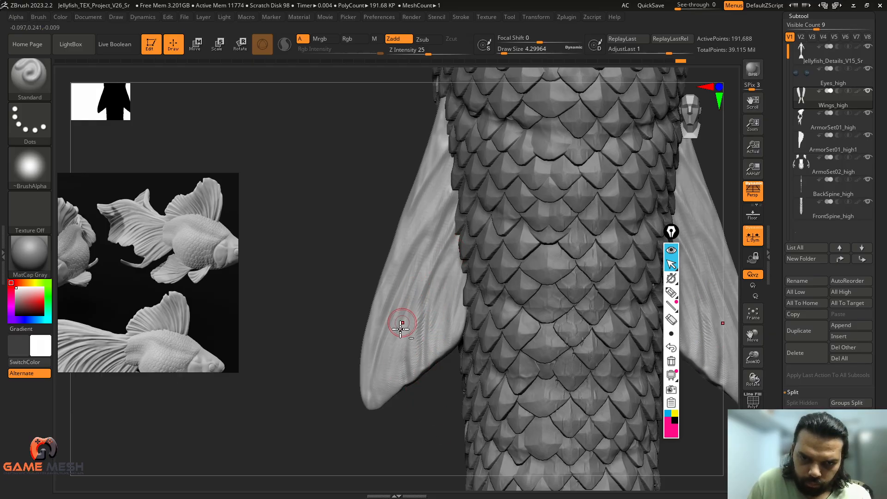
mouse_move(405, 429)
left_mouse_down()
mouse_move(402, 376)
mouse_move(439, 271)
left_mouse_up()
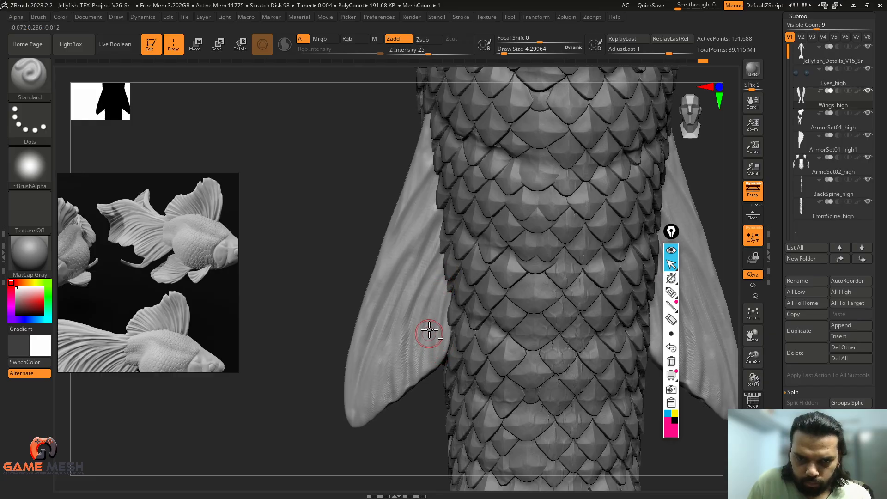
Try raising thin flowing ridges along the small tail fins' back face with the Standard brush at draw size about 4.3.
mouse_move(446, 399)
left_mouse_down("shift")
mouse_move(388, 405)
mouse_move(358, 428)
mouse_move(533, 305)
mouse_move(479, 326)
left_mouse_up("shift")
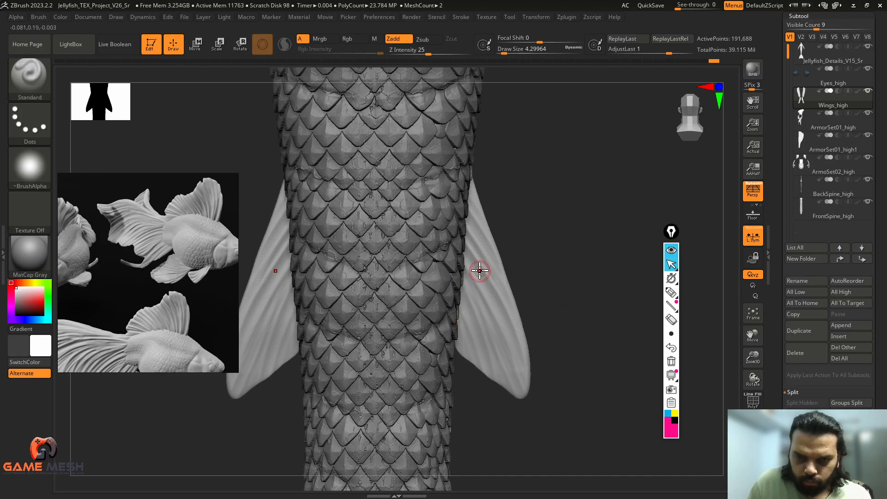
left_click_drag(449, 247, 550, 219, "alt")
mouse_move(397, 251)
left_mouse_down()
mouse_move(361, 344)
mouse_move(397, 273)
mouse_move(396, 292)
left_mouse_up()
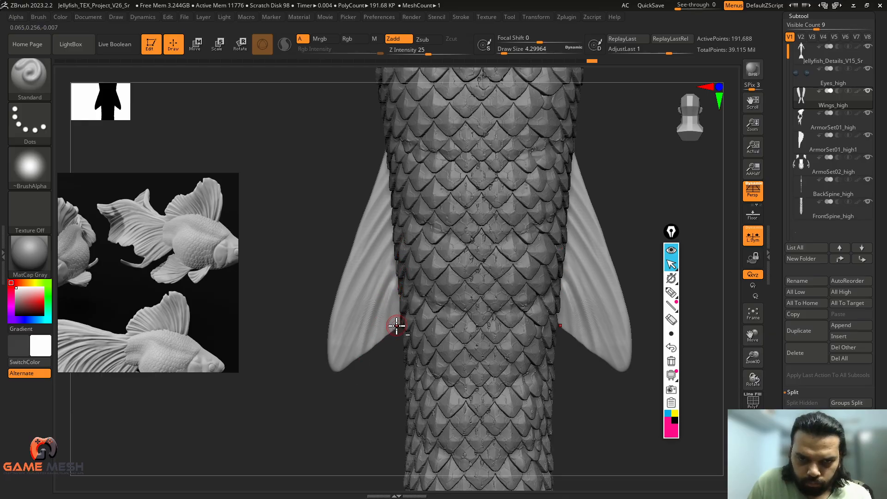
mouse_move(393, 238)
left_mouse_down()
mouse_move(350, 317)
mouse_move(343, 372)
left_mouse_up()
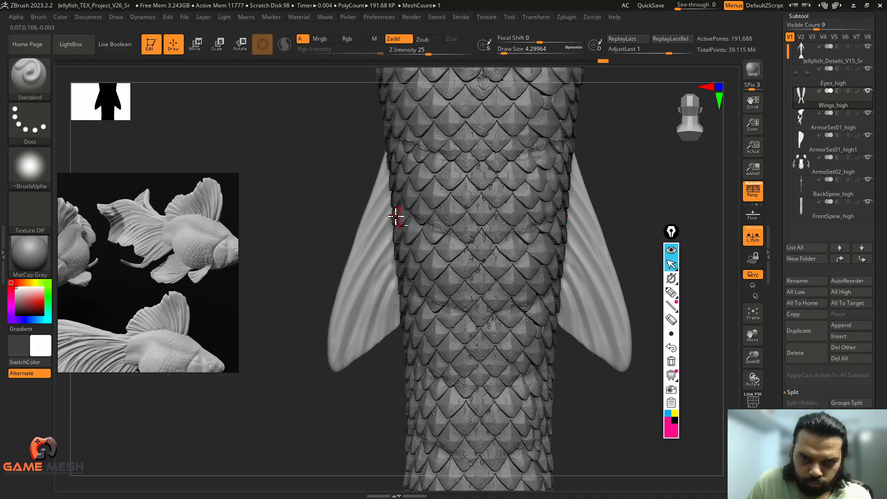
mouse_move(379, 232)
left_mouse_down()
mouse_move(337, 309)
mouse_move(326, 312)
mouse_move(333, 336)
mouse_move(372, 289)
mouse_move(362, 303)
left_mouse_up()
left_click_drag(401, 219, 383, 254)
Try adding finer ridges from the back face's inner edge toward the fin tip at draw size about 3.67.
left_click_drag(332, 339, 350, 303, "alt")
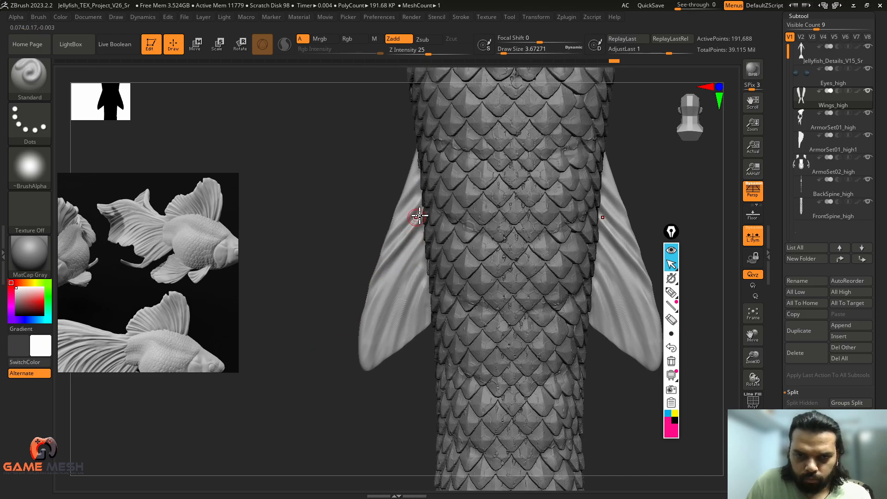
left_click_drag(422, 235, 374, 360)
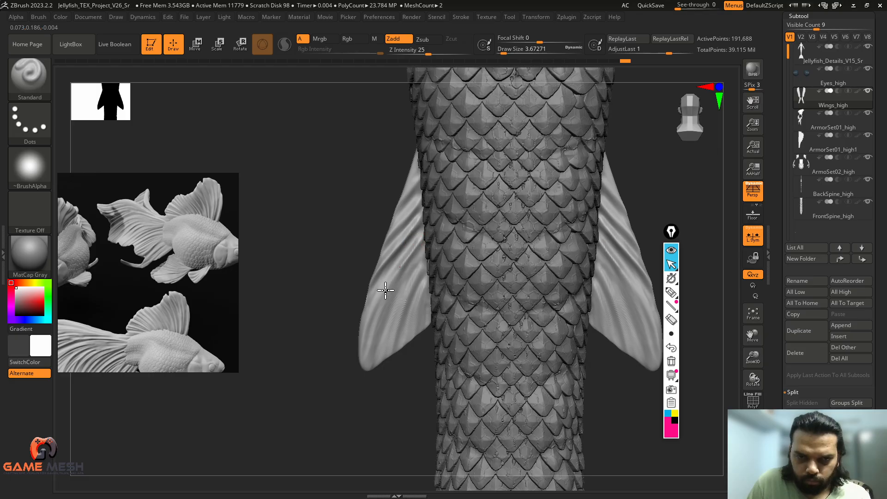
left_click_drag(385, 290, 371, 337)
left_click_drag(418, 260, 383, 352)
left_click_drag(420, 267, 391, 350)
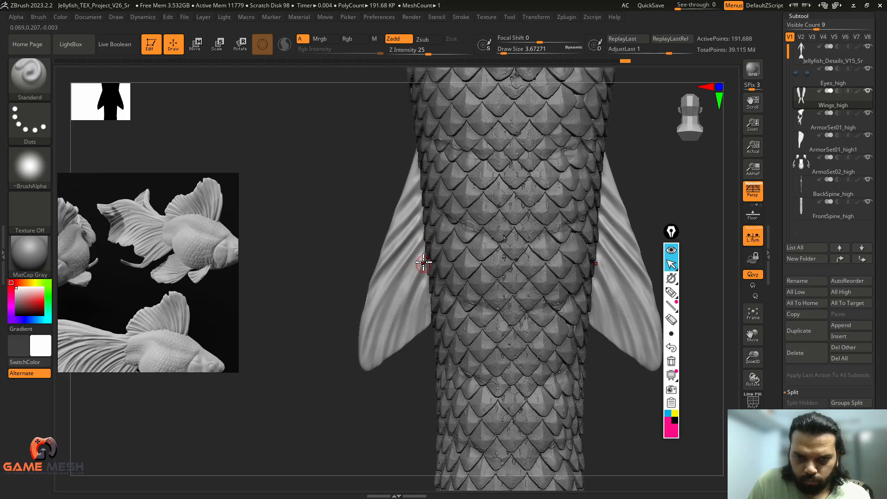
left_click_drag(428, 265, 413, 361)
Isolate the Wings_high subtool in Solo mode to inspect the front of the small tail fins.
left_click_drag(375, 409, 606, 74)
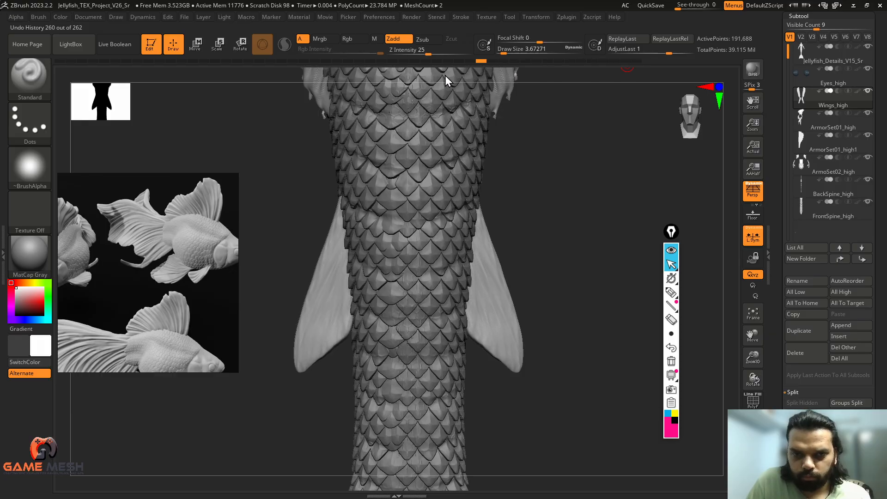
left_click(753, 447)
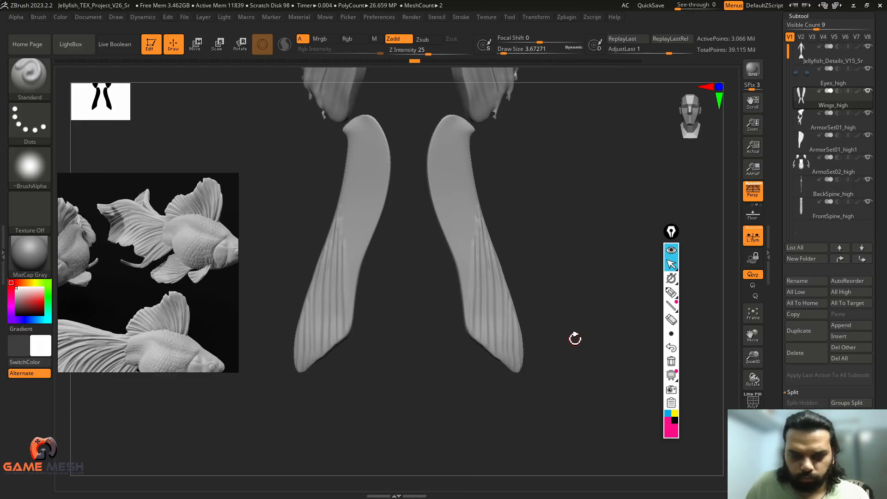
key("f")
left_click_drag(545, 348, 545, 307, "alt")
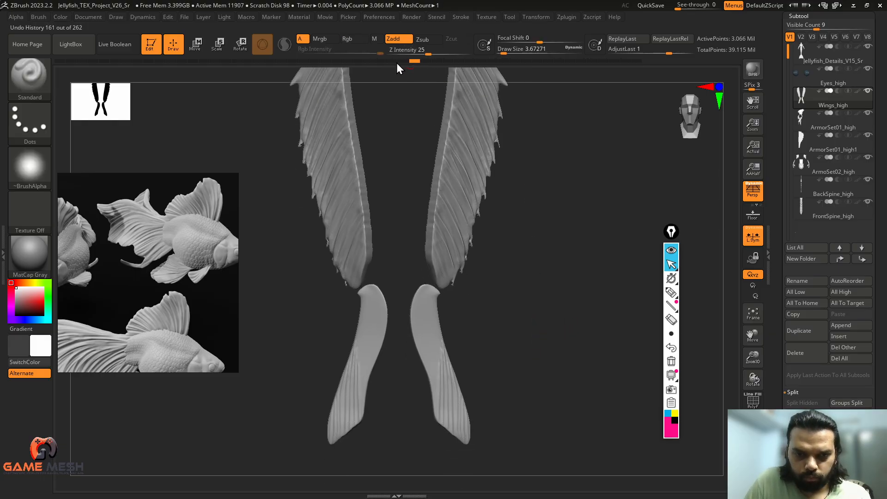
Step back through the Wings_high undo history until the thin ridges and grooves are removed from the small tail fins.
mouse_move(252, 87)
left_mouse_down()
mouse_move(170, 83)
mouse_move(293, 89)
left_mouse_up()
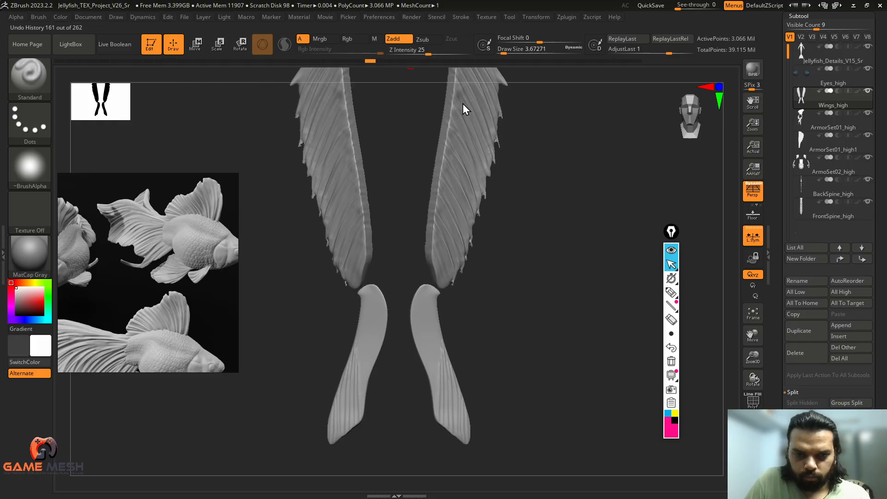
mouse_move(549, 99)
left_mouse_down()
mouse_move(613, 102)
mouse_move(573, 115)
left_mouse_up()
key("ctrl")
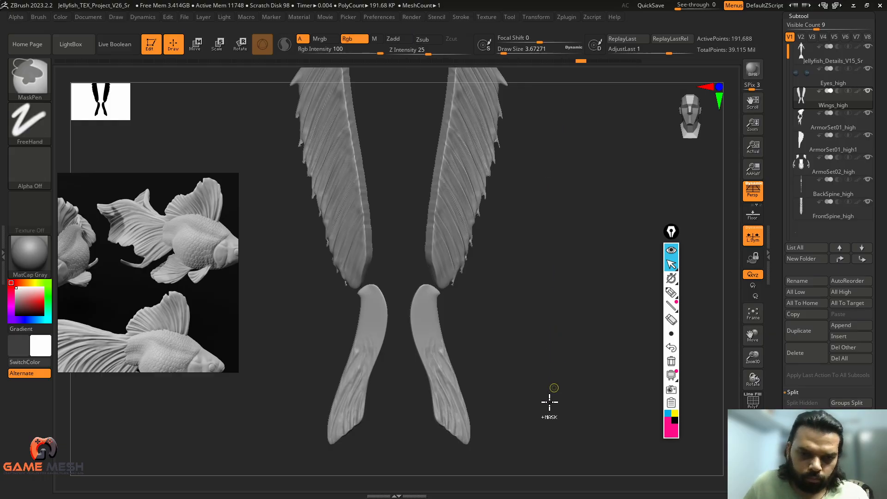
key("ctrl")
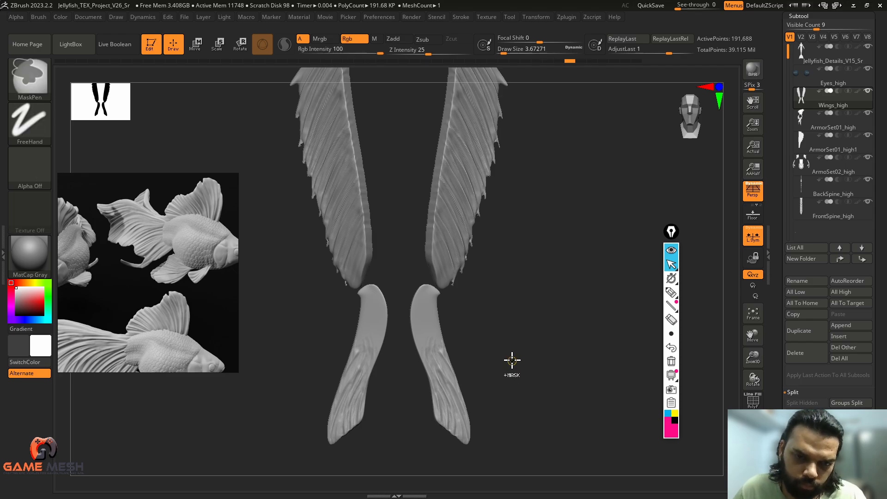
left_click_drag(532, 331, 533, 323, "shift")
key("ctrl")
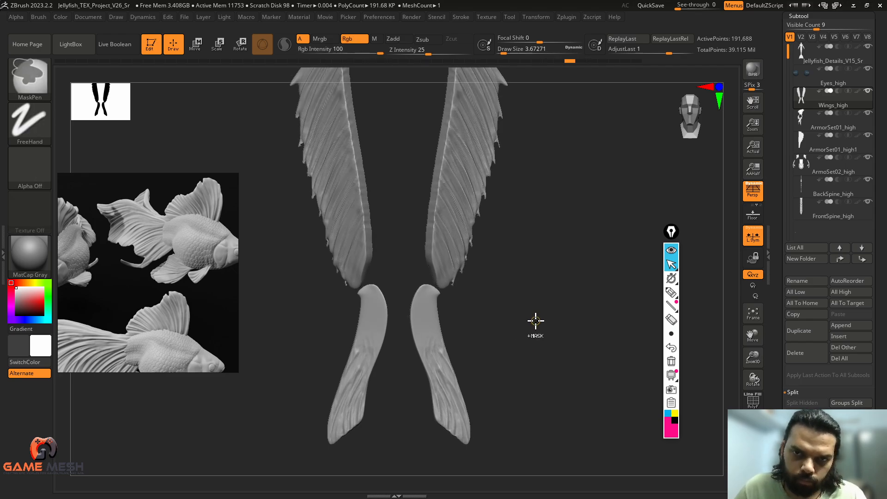
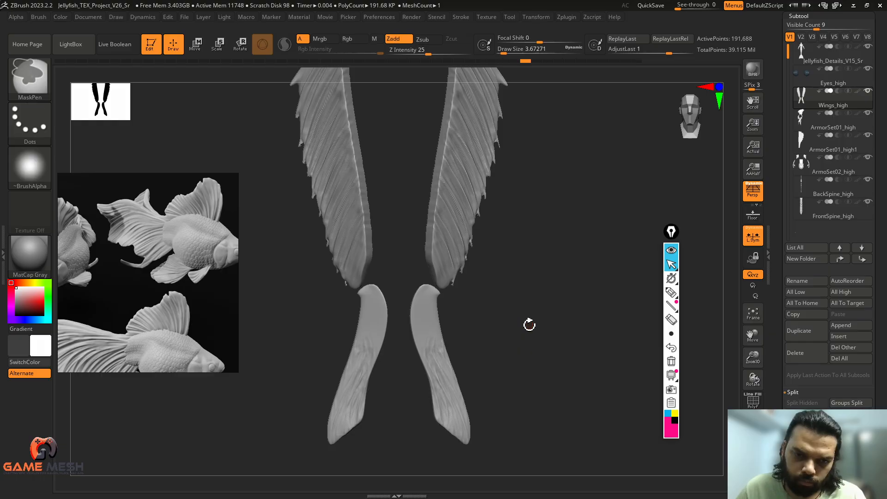
mouse_move(528, 323)
left_mouse_down()
mouse_move(540, 337)
mouse_move(536, 305)
mouse_move(581, 335)
mouse_move(595, 304)
left_mouse_up()
key("ctrl")
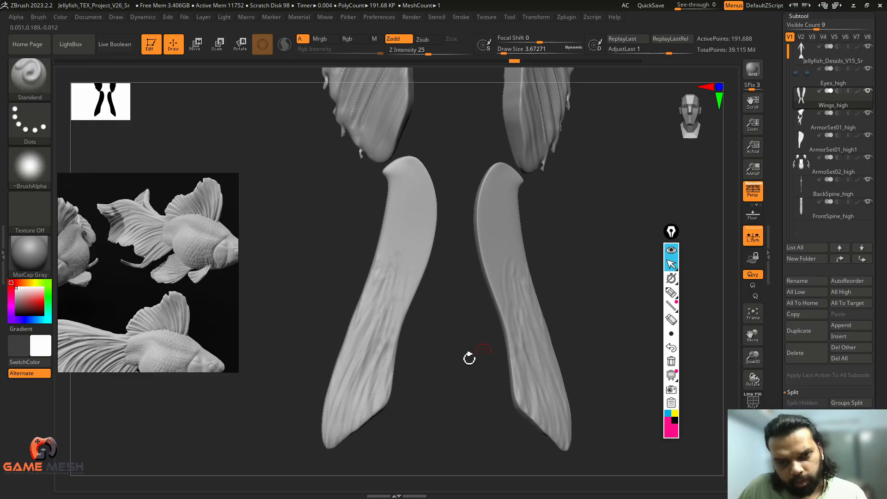
mouse_move(469, 358)
left_mouse_down()
mouse_move(475, 380)
mouse_move(566, 337)
mouse_move(563, 323)
mouse_move(626, 301)
mouse_move(549, 309)
left_mouse_up()
key("ctrl+z")
key("ctrl+z")
key("ctrl+z")
key("ctrl")
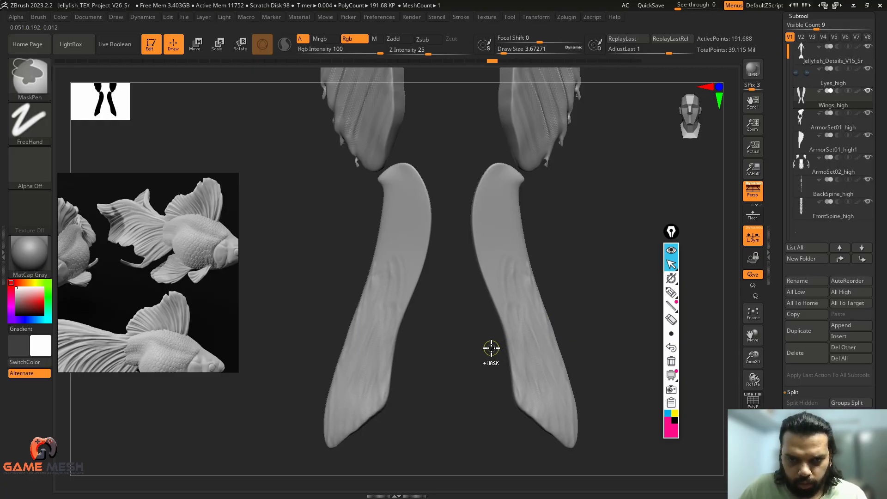
mouse_move(489, 349)
left_mouse_down()
mouse_move(462, 358)
mouse_move(467, 384)
mouse_move(453, 372)
mouse_move(449, 420)
mouse_move(531, 311)
left_mouse_up()
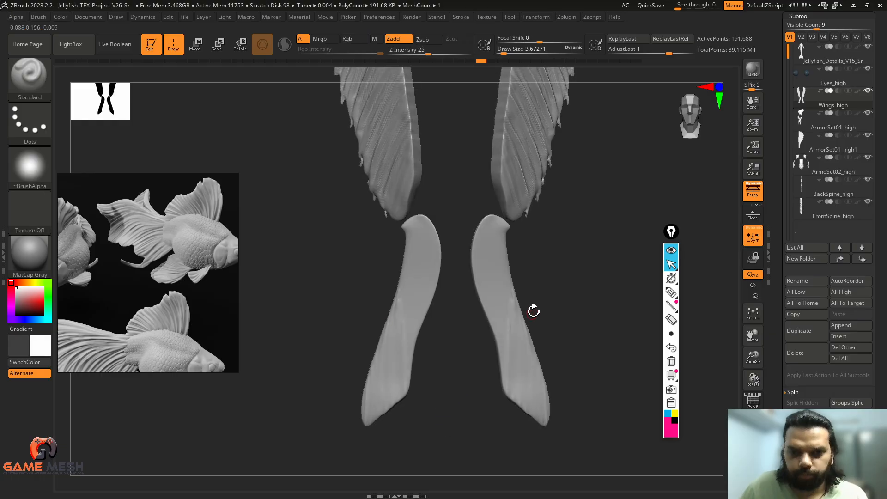
Delete the undo history of Wings_high, then turn off Solo mode and frame the whole character.
left_click(169, 17)
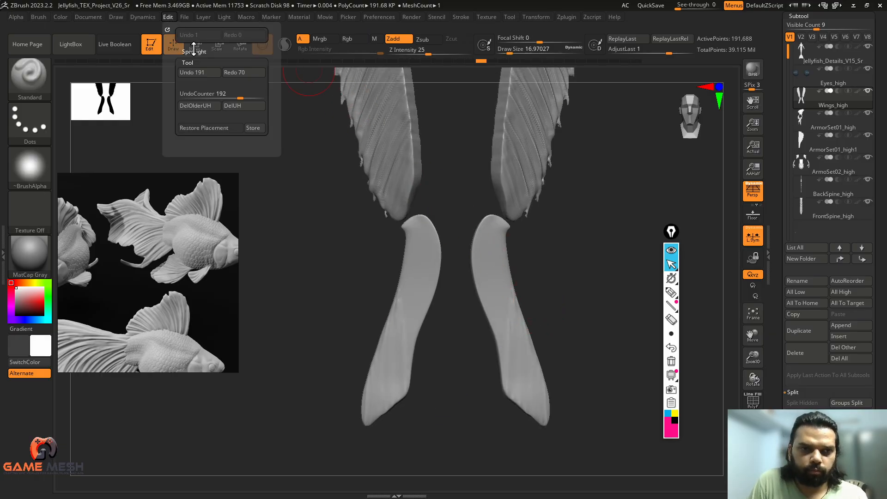
left_click(252, 110)
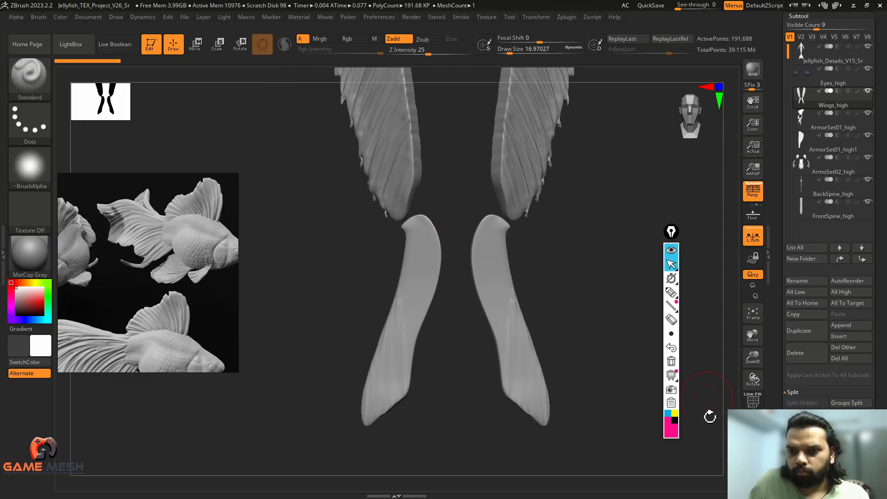
left_click(752, 467)
key("f")
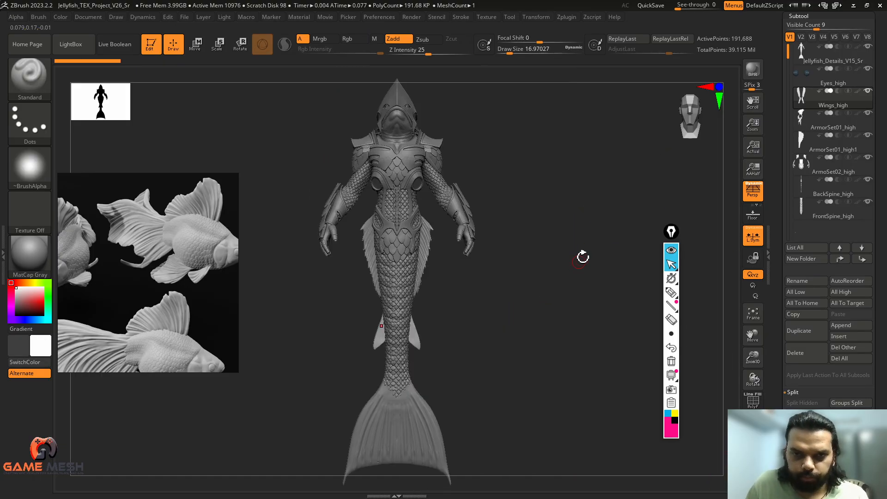
Save the tool as a new file named Jellyfish_Details_V16_Sr in the Jelly Fish folder.
left_click_drag(879, 137, 881, 175)
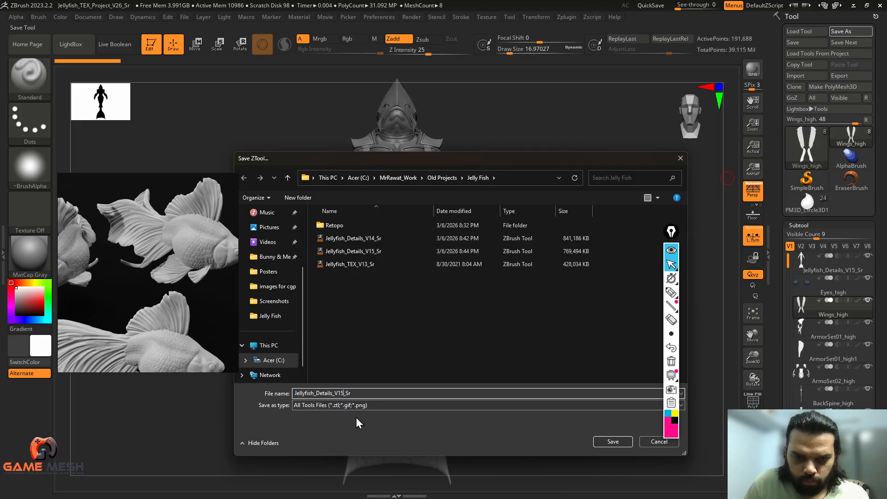
key("BackSpace")
type("6")
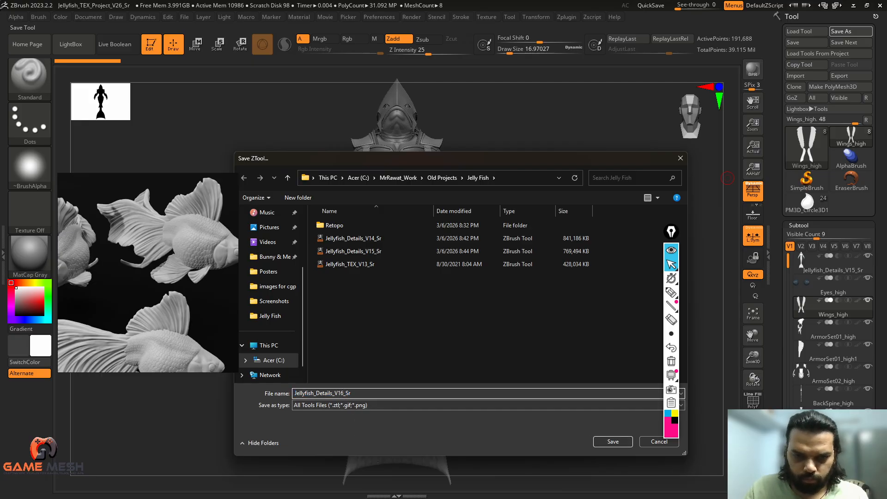
key("Return")
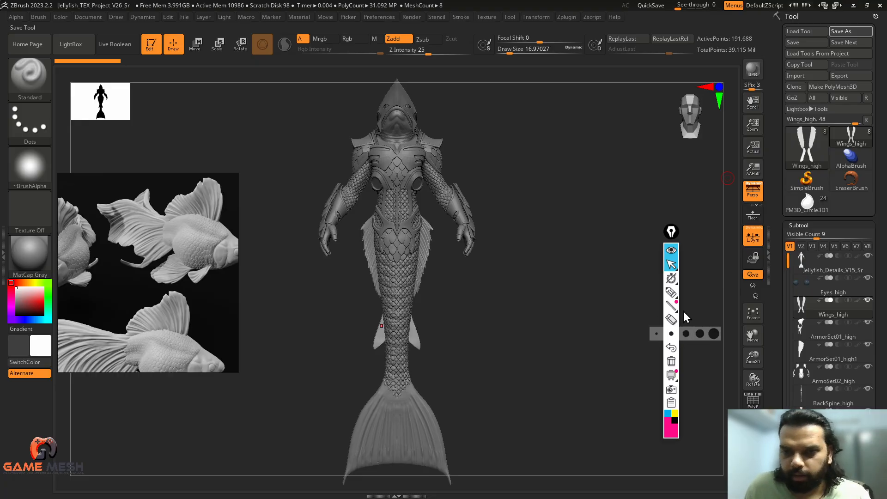
left_click(671, 292)
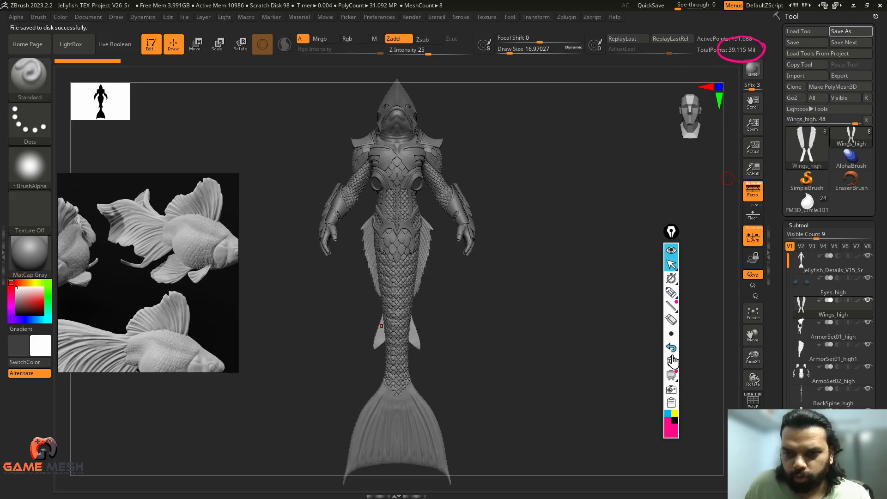
Show only the Wings_high subtool in Solo mode with the small tail fins filling the view.
mouse_move(532, 321)
right_mouse_down("ctrl")
mouse_move(562, 361)
mouse_move(516, 378)
mouse_move(452, 357)
mouse_move(434, 379)
right_mouse_up("ctrl")
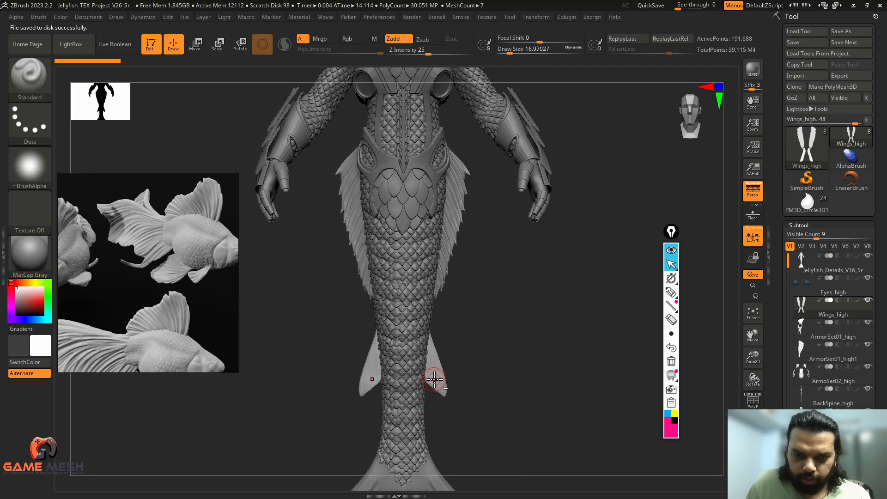
left_click(555, 436)
right_click_drag(509, 388, 558, 291, "alt")
right_click_drag(557, 291, 640, 347, "alt")
right_click_drag(426, 340, 430, 349, "ctrl")
mouse_move(430, 349)
right_mouse_down("alt")
mouse_move(473, 366)
mouse_move(492, 337)
mouse_move(483, 336)
mouse_move(487, 378)
right_mouse_up("alt")
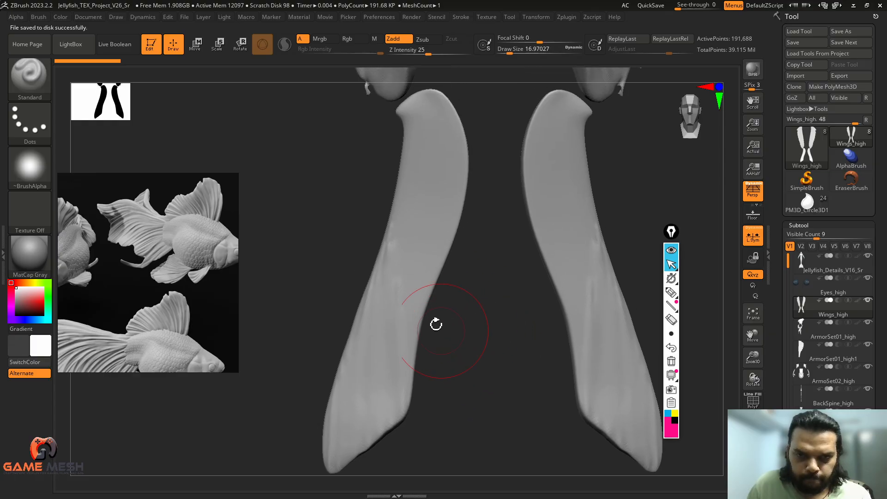
Set the Standard brush's draw size to about 15.6, assign Alpha 55, and move the goldfish Moodboard lower.
key("s")
left_click(435, 323)
key("b")
key("s")
key("t")
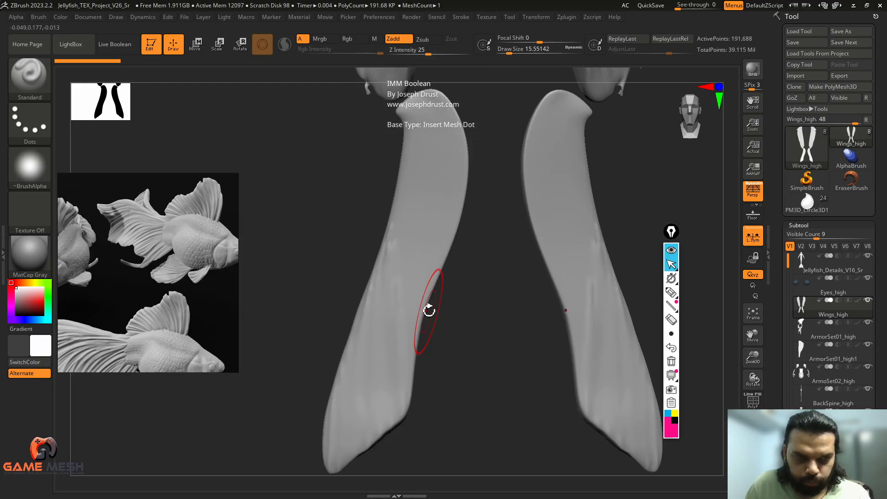
left_click_drag(161, 183, 157, 240)
left_click(40, 174)
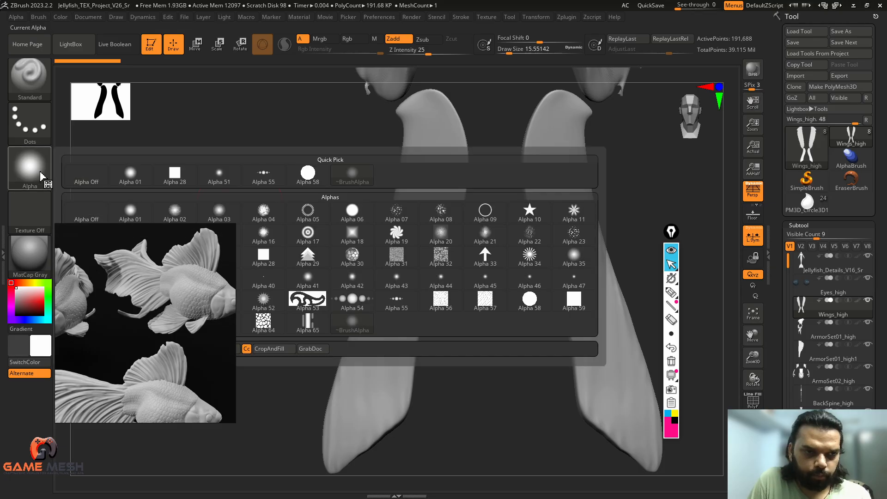
left_click(268, 177)
Raise Wings_high one subdivision level, then try a Standard-brush ridge down the small fin at draw size about 12.9 and undo it.
right_click_drag(482, 330, 490, 305, "alt")
key("d")
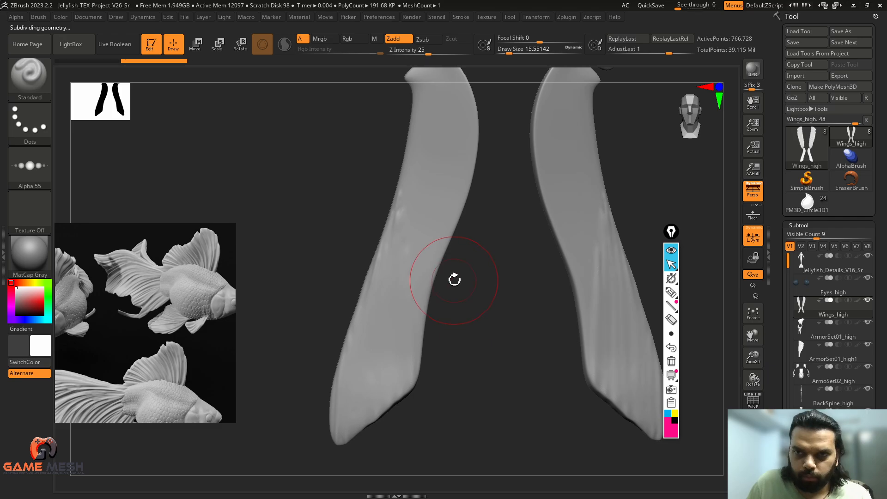
key("s")
left_click(452, 280)
key("s")
left_click(401, 222)
left_click_drag(401, 222, 360, 392)
key("ctrl+z")
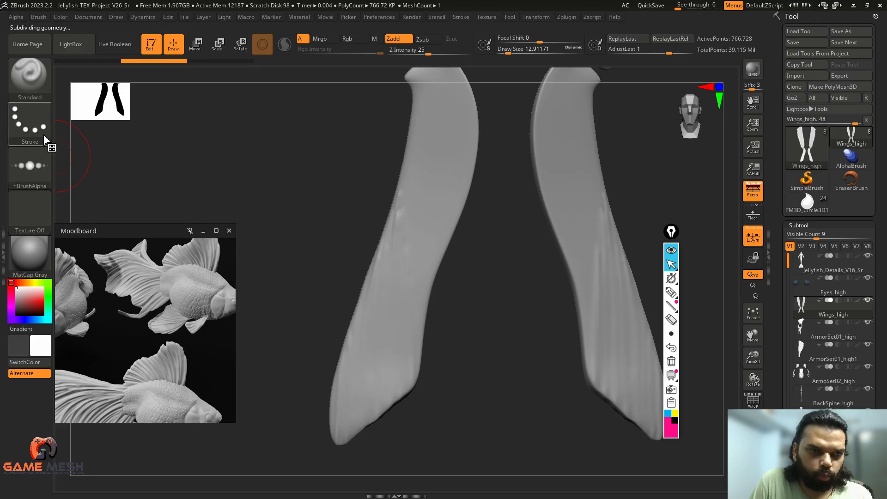
Choose the DamStandard brush and set its Z Intensity to 16 and draw size to about 17.
left_click(30, 166)
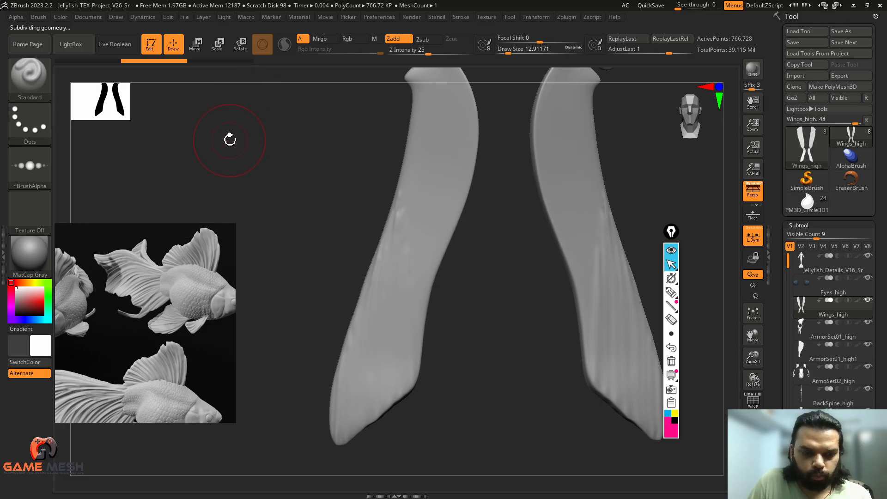
key("b")
key("d")
key("s")
mouse_move(230, 231)
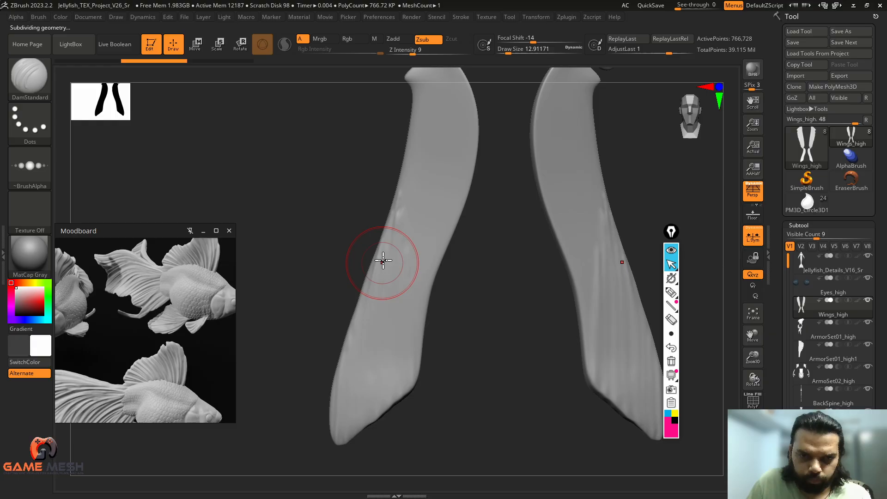
key("ctrl")
left_click_drag(462, 257, 479, 259)
left_click_drag(422, 54, 420, 54)
key("s")
left_click_drag(387, 279, 389, 279)
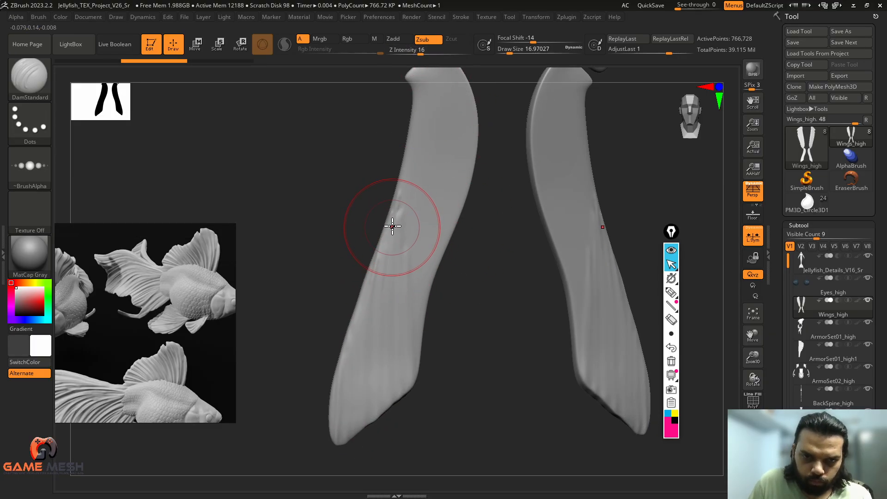
Carve long parallel grooves down the small tail fins' front face toward the tip with the DamStandard brush.
left_click_drag(394, 222, 360, 426)
left_click_drag(408, 231, 373, 397)
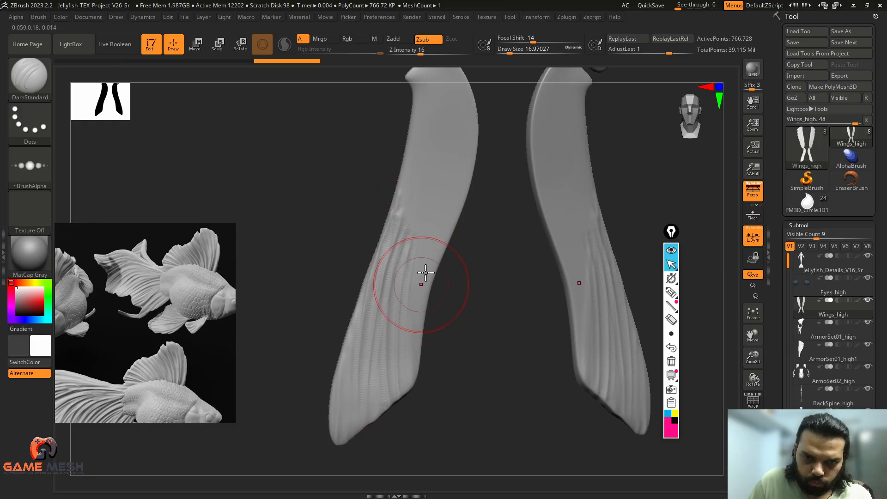
left_click_drag(422, 255, 392, 397)
left_click_drag(457, 351, 463, 370)
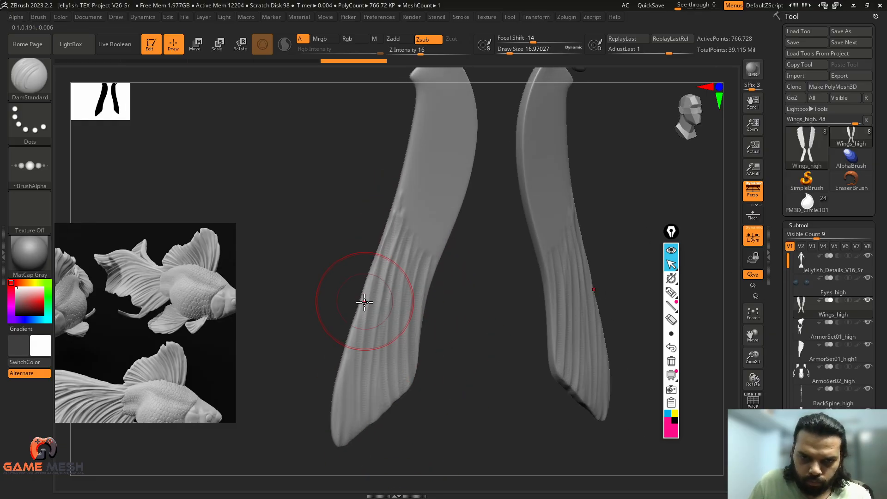
Try carving long DamStandard grooves down the small tail fins' back face, and undo them.
left_click_drag(364, 301, 342, 491)
mouse_move(451, 332)
left_mouse_down()
mouse_move(506, 342)
mouse_move(481, 301)
mouse_move(547, 287)
mouse_move(479, 300)
mouse_move(537, 292)
mouse_move(519, 290)
left_mouse_up()
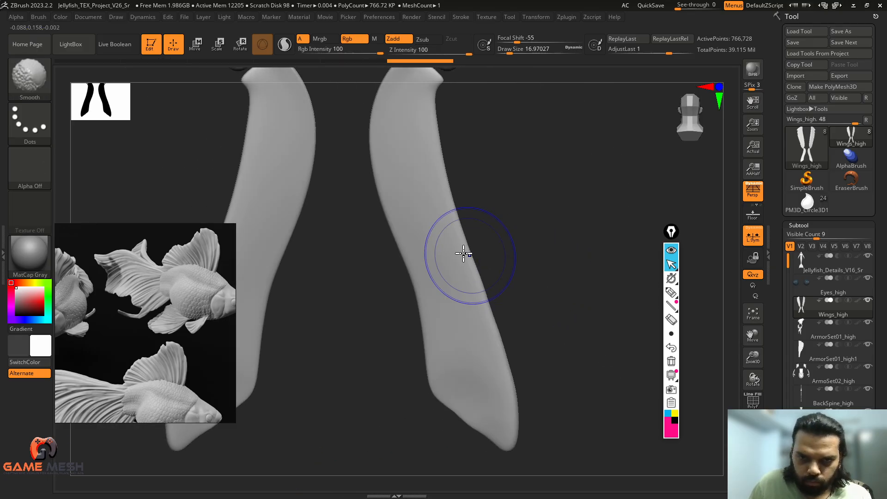
left_click_drag(449, 218, 443, 371)
mouse_move(463, 247)
left_mouse_down()
mouse_move(477, 376)
mouse_move(495, 364)
mouse_move(502, 446)
left_mouse_up()
mouse_move(549, 350)
left_mouse_down()
mouse_move(460, 365)
mouse_move(353, 428)
mouse_move(441, 411)
left_mouse_up()
key("ctrl+z")
key("ctrl+z")
key("ctrl+z")
key("ctrl+z")
key("ctrl+z")
key("ctrl+z")
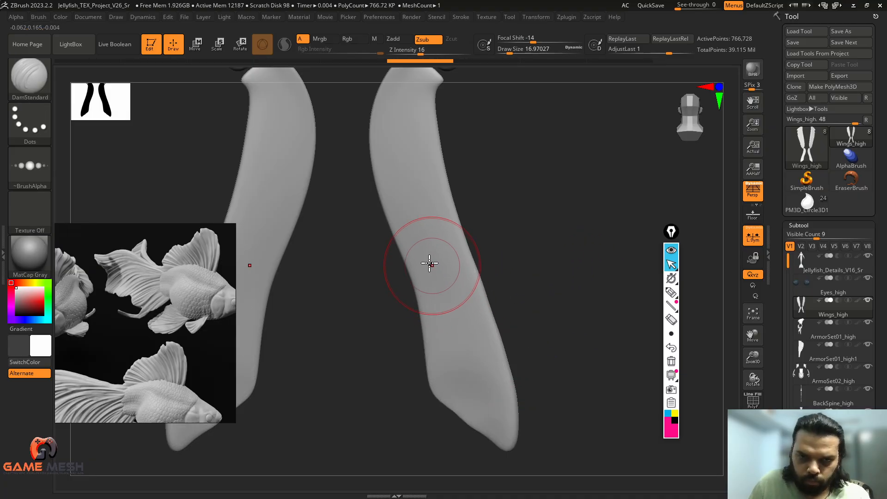
Try another set of back-face grooves on the small tail fins, compare them against the whole tail, and undo them.
mouse_move(429, 263)
left_mouse_down()
mouse_move(426, 330)
mouse_move(436, 392)
mouse_move(455, 339)
mouse_move(468, 409)
mouse_move(497, 483)
left_mouse_up()
mouse_move(543, 299)
left_mouse_down("alt")
mouse_move(590, 280)
mouse_move(529, 332)
left_mouse_up("alt")
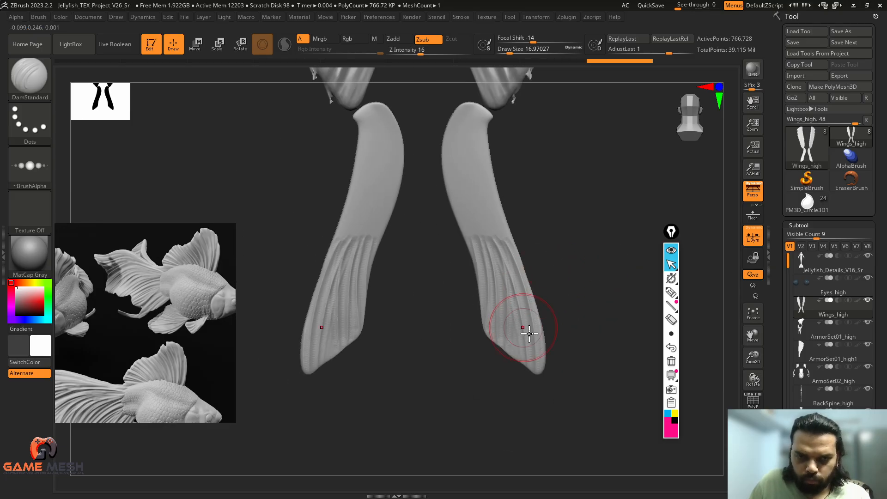
left_click(749, 464)
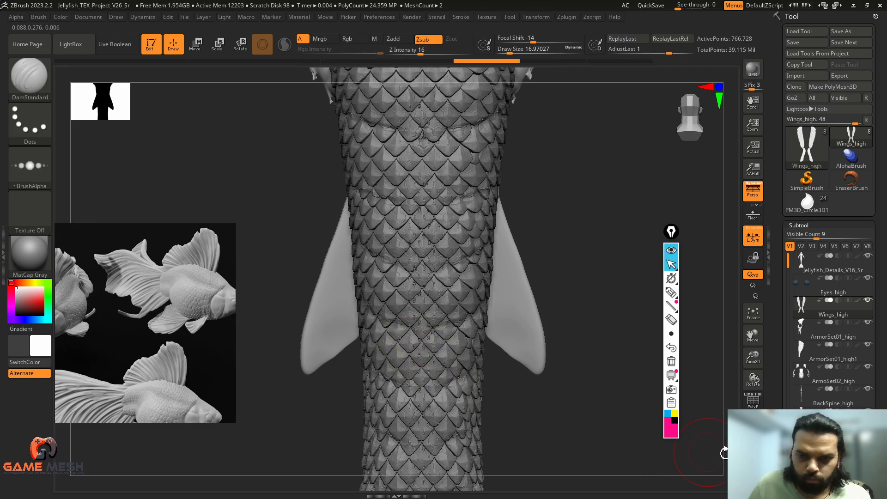
left_click(749, 464)
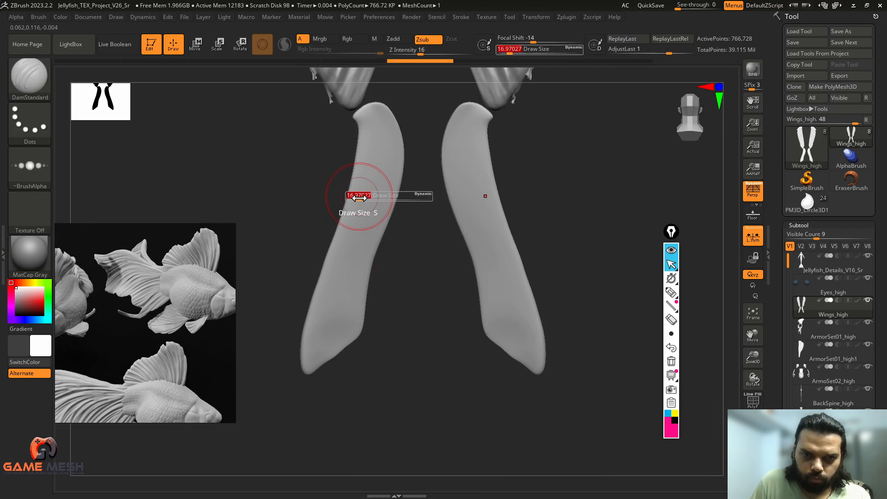
key("ctrl+z")
mouse_move(360, 183)
left_mouse_down()
mouse_move(310, 356)
mouse_move(368, 199)
mouse_move(325, 357)
left_mouse_up()
left_click_drag(382, 198, 353, 340)
mouse_move(368, 407)
left_mouse_down()
mouse_move(447, 402)
mouse_move(418, 377)
left_mouse_up()
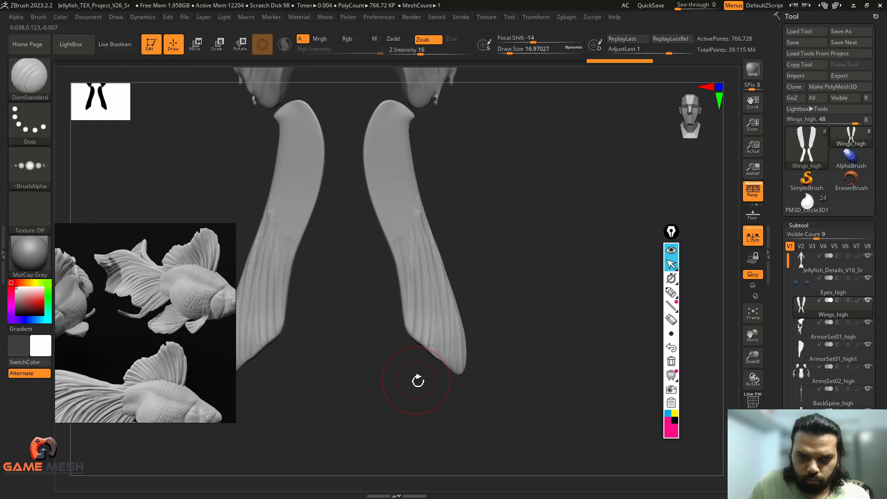
key("ctrl+z")
key("ctrl+z")
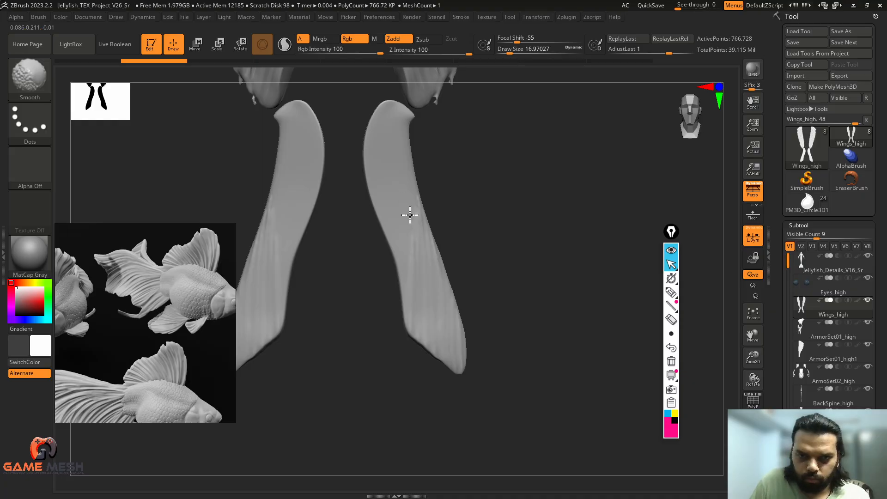
Soften the front-face grooves of the small tail fins with the Smooth brush and check them against the scaled body.
left_click_drag(410, 215, 431, 300, "shift")
left_click(744, 469)
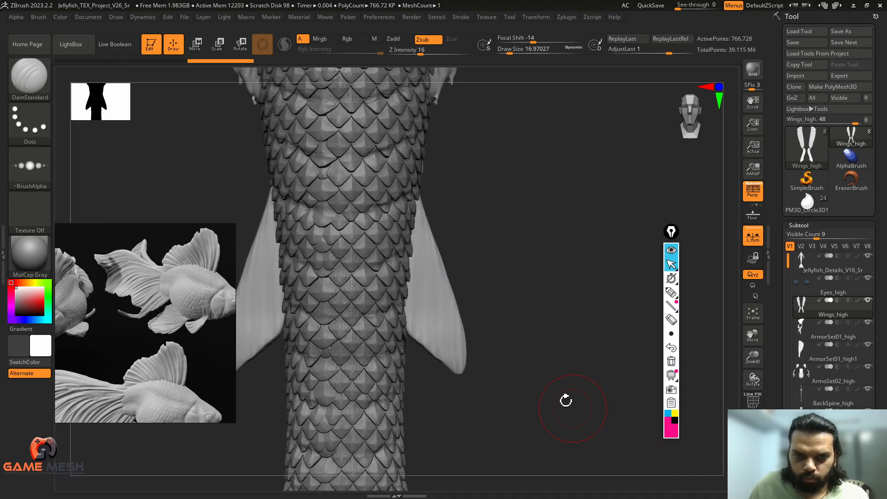
left_click_drag(517, 308, 575, 314, "alt")
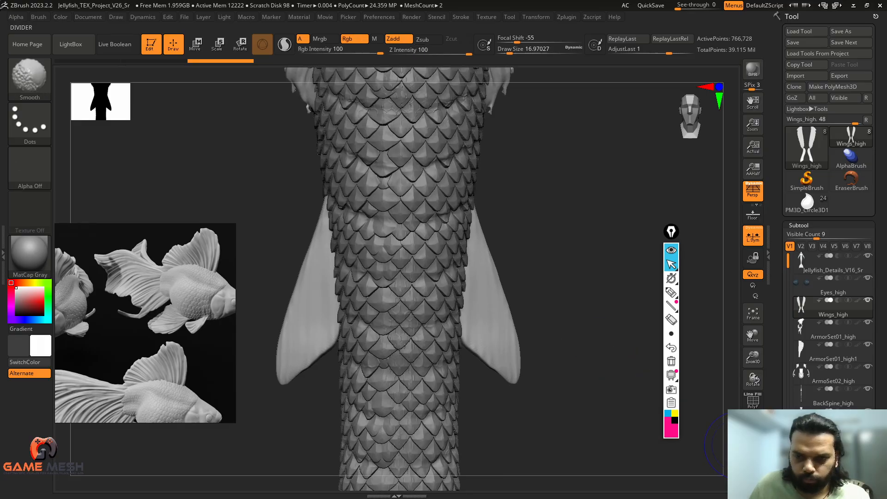
left_click(749, 469)
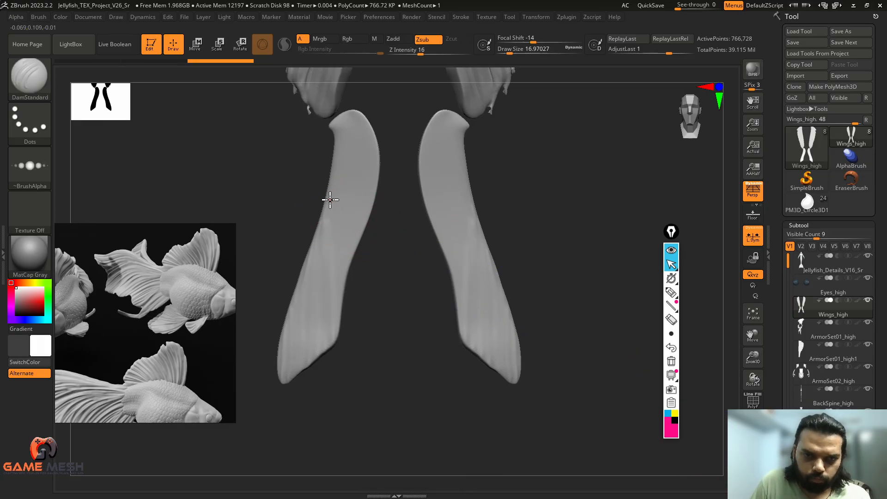
Try carving deeper grooves down the fins' front face, raising the DamStandard draw size to about 20, and undo them.
left_click_drag(330, 199, 326, 318)
key("ctrl+z")
key("]")
left_click_drag(353, 208, 332, 339)
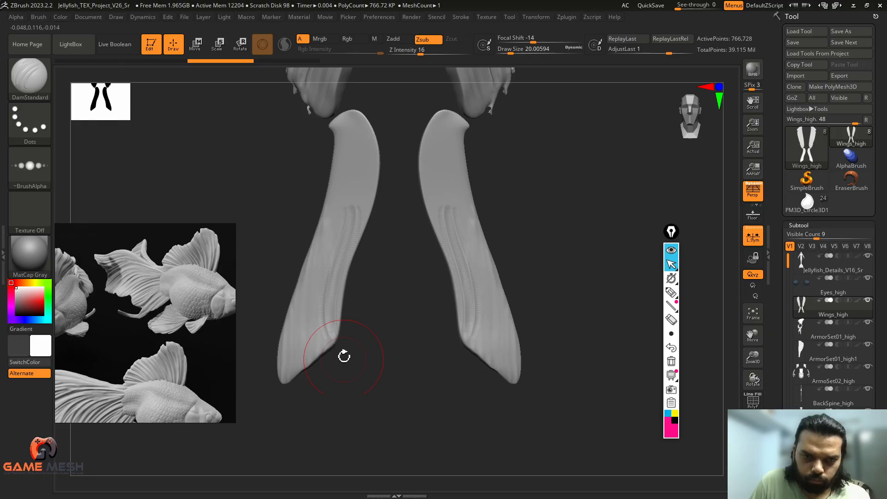
key("ctrl+z")
left_click_drag(353, 214, 331, 336)
left_click_drag(366, 312, 417, 328)
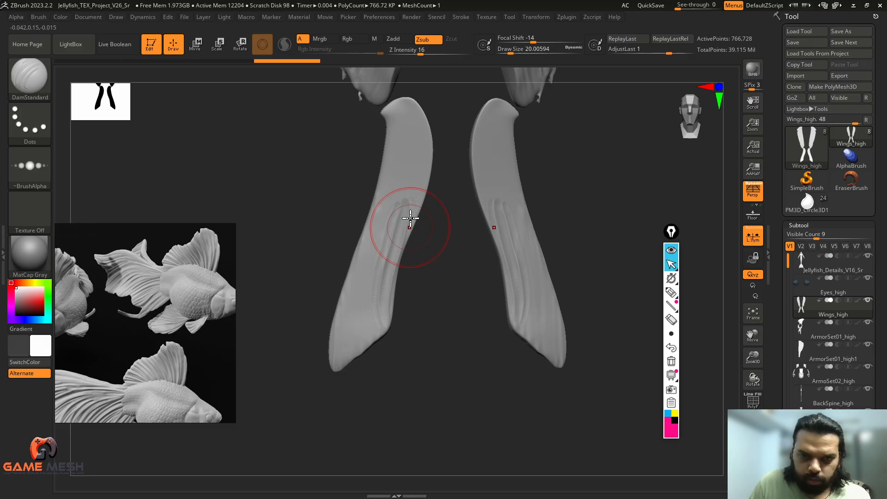
key("ctrl+z")
Retry the front-face groove with a larger brush, undo it, and return the draw size to about 17.
key("]")
left_click_drag(399, 216, 378, 318)
key("ctrl+z")
key("s")
left_click(392, 237)
key("ctrl+z")
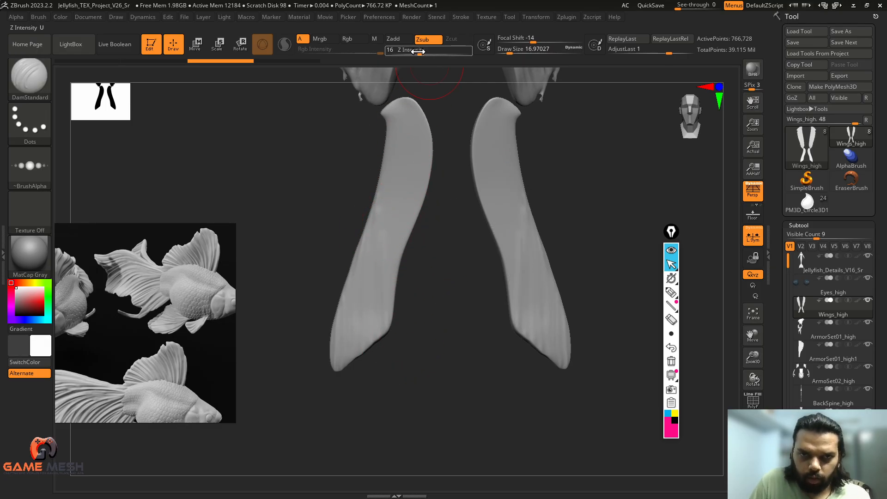
Lower the DamStandard Z Intensity to 10 and carve softer parallel grooves down the small fins' front face.
left_click_drag(420, 52, 413, 51)
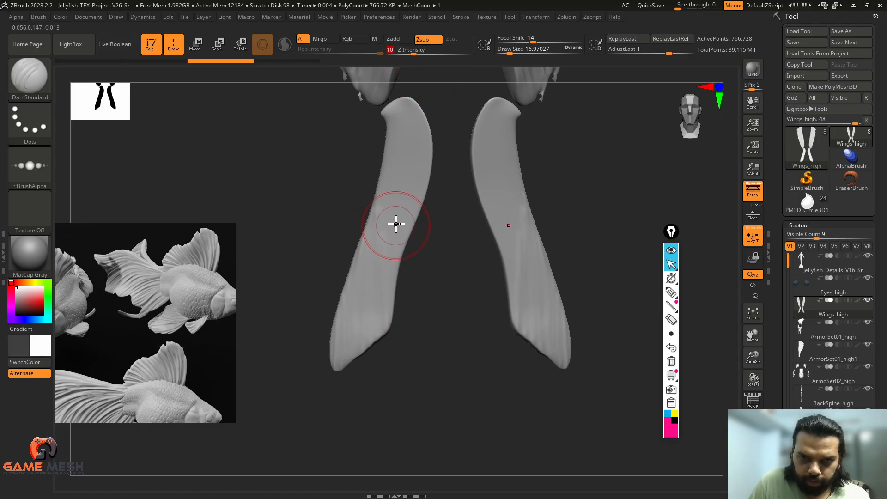
left_click_drag(383, 288, 376, 340)
key("s")
key("ctrl+z")
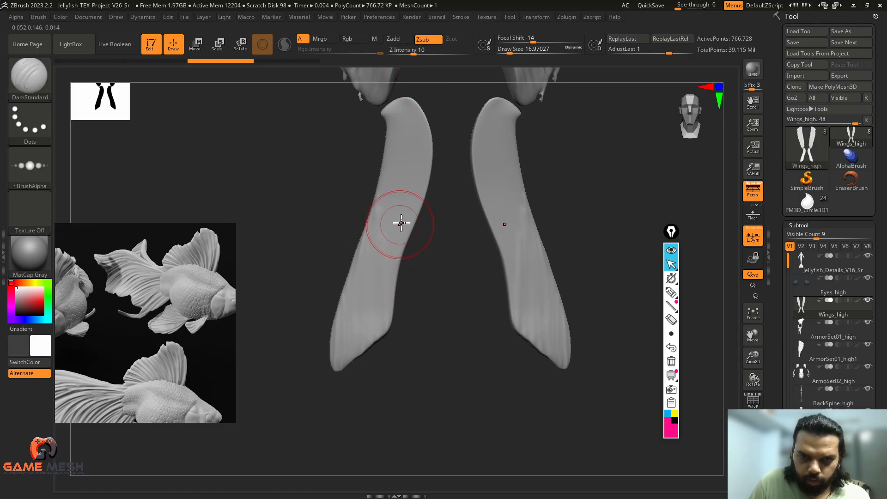
left_click_drag(393, 302, 392, 335)
left_click_drag(386, 211, 375, 330)
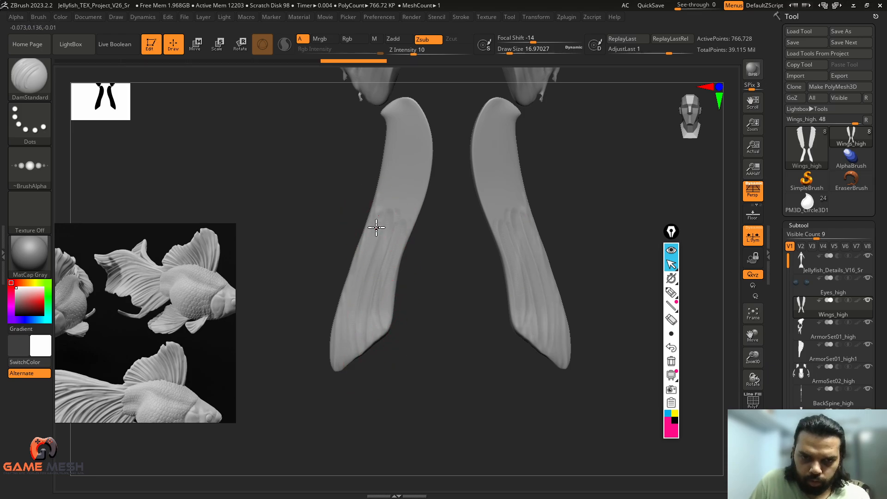
left_click_drag(344, 357, 340, 366)
mouse_move(391, 395)
left_mouse_down()
mouse_move(336, 391)
mouse_move(348, 412)
mouse_move(368, 413)
mouse_move(368, 447)
mouse_move(322, 392)
mouse_move(339, 418)
left_mouse_up()
Try short diagonal strokes across the small fins near their tips with the whole tail shown, and undo them.
left_click(753, 258)
key("ctrl")
key("ctrl")
key("ctrl+z")
left_click_drag(408, 369, 427, 354)
left_click_drag(414, 376, 434, 359)
left_click_drag(394, 396, 431, 351)
mouse_move(392, 378)
left_mouse_down()
mouse_move(430, 337)
mouse_move(428, 295)
left_mouse_up()
key("ctrl+z")
key("ctrl+z")
key("ctrl+z")
key("ctrl+z")
key("ctrl+z")
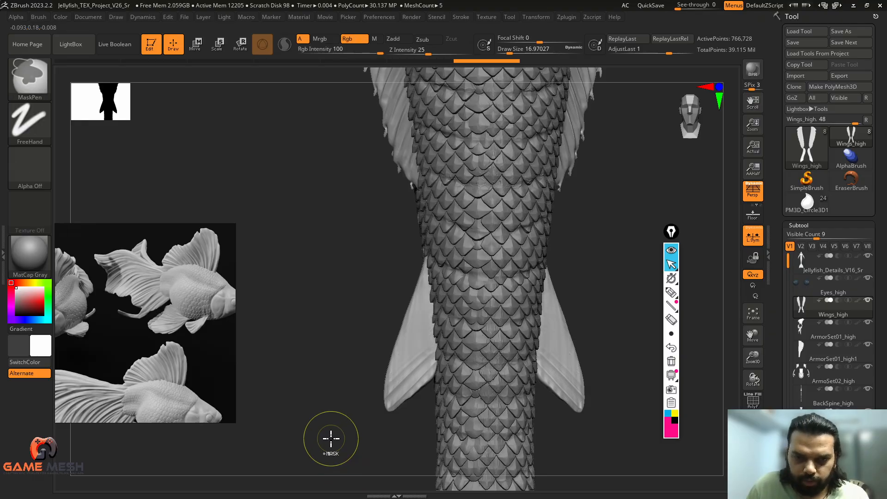
Isolate the Wings_high subtool and try carving lengthwise grooves into the lower fins with the DamStandard brush, undoing the strokes.
left_click(750, 446)
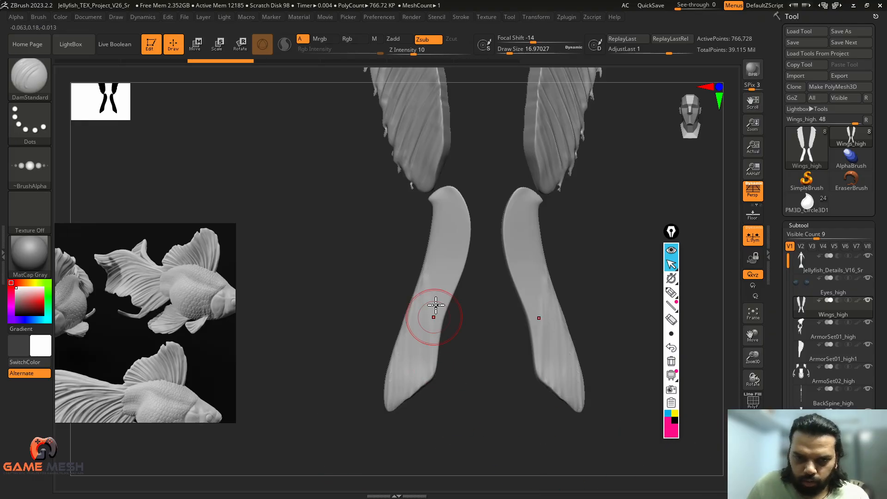
key("s")
left_click_drag(438, 250, 433, 379)
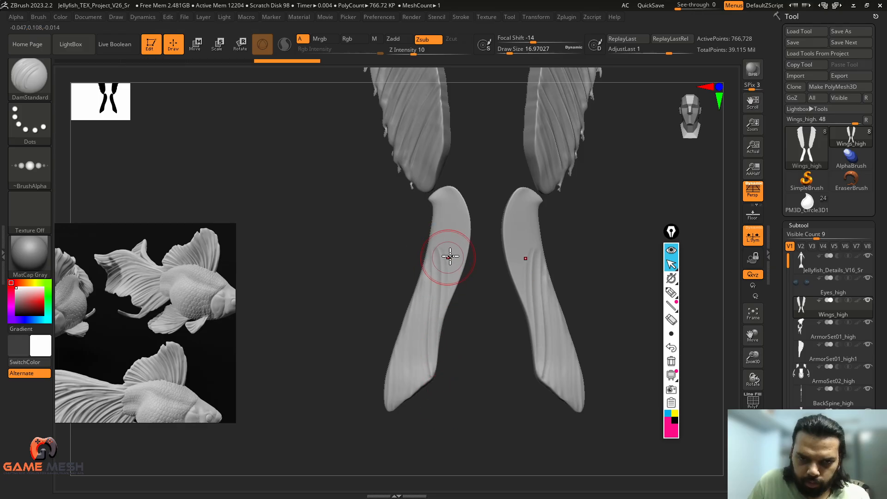
key("ctrl+z")
left_click_drag(452, 252, 448, 271)
left_click_drag(439, 312, 438, 324)
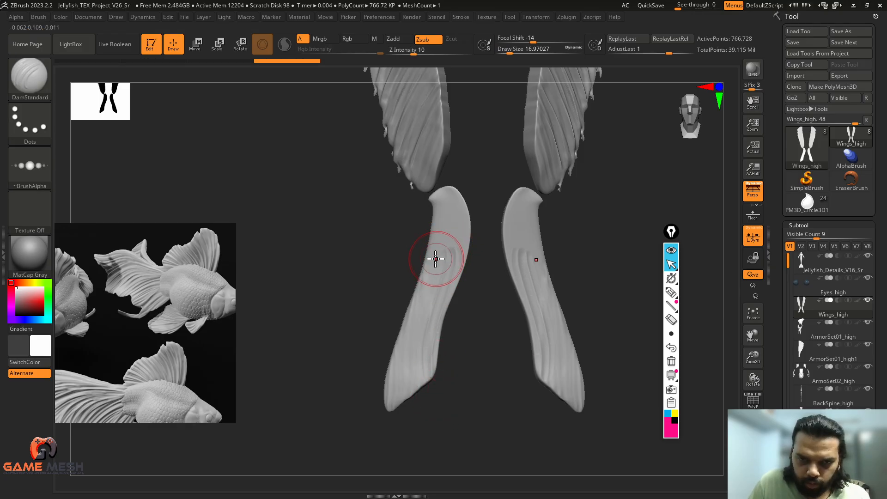
left_click_drag(408, 358, 404, 383)
key("ctrl+z")
key("s")
left_click(430, 279)
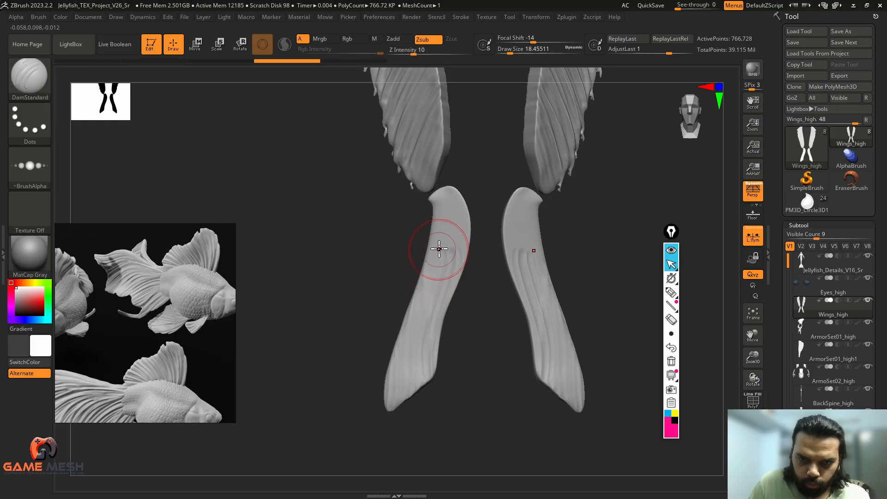
key("s")
left_click(419, 341)
left_click_drag(426, 315, 412, 392)
key("ctrl+z")
key("ctrl+z")
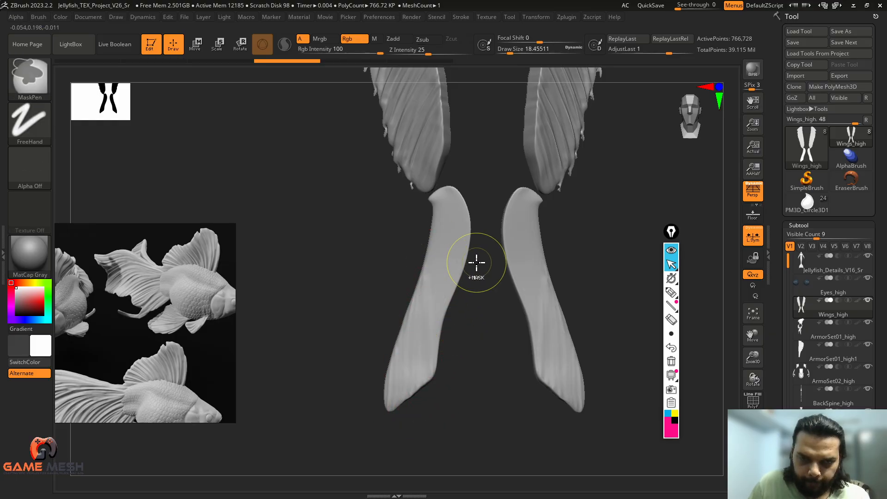
key("ctrl+z")
Carve lengthwise grooves across the front of the lower fins with DamStandard, using draw sizes between about 9 and 13.
left_click_drag(434, 254, 394, 439)
mouse_move(460, 353)
left_mouse_down("alt")
mouse_move(504, 381)
mouse_move(508, 297)
left_mouse_up("alt")
key("s")
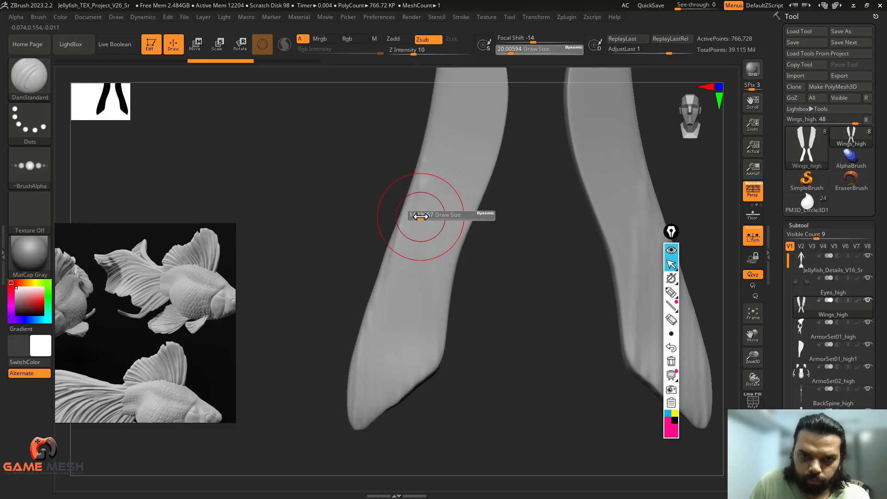
left_click(419, 214)
left_click_drag(387, 283, 368, 374)
key("bracketleft")
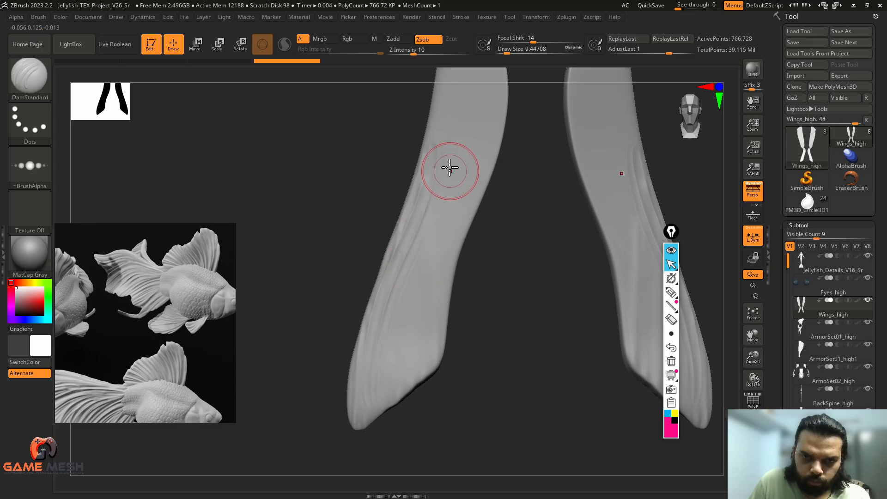
mouse_move(450, 151)
left_mouse_down()
mouse_move(420, 246)
mouse_move(402, 396)
left_mouse_up()
key("bracketright")
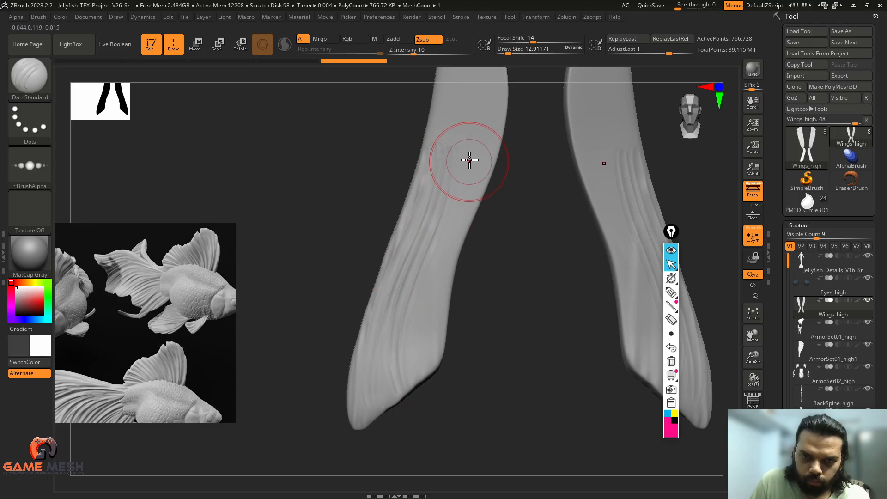
left_click_drag(467, 159, 448, 219)
left_click_drag(405, 381, 382, 400)
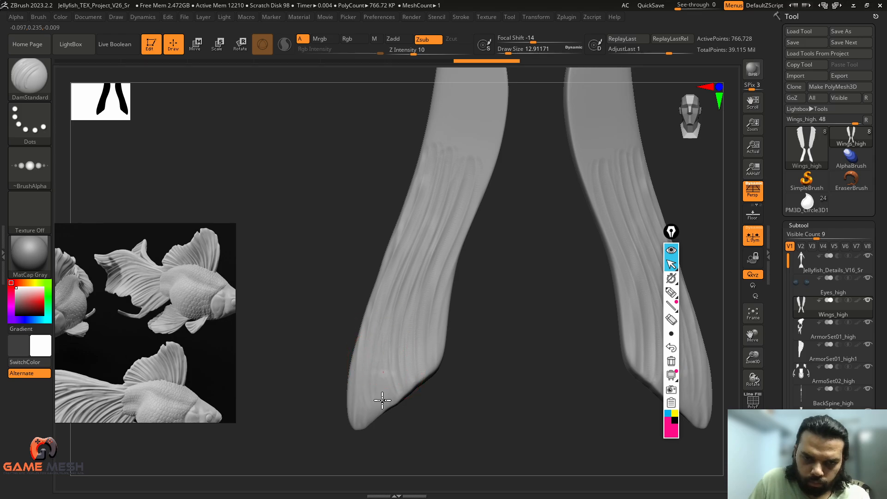
left_click_drag(483, 375, 521, 378, "alt")
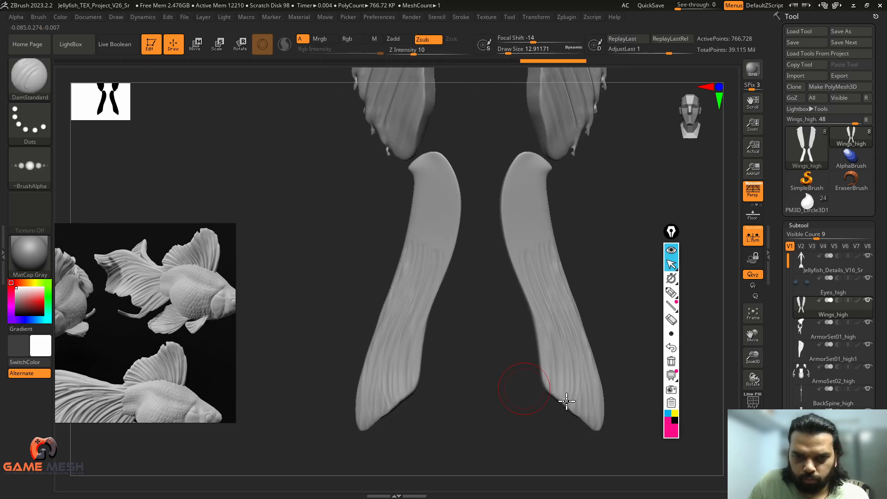
Check the grooved fins against the full model from another angle, and undo the last groove strokes.
left_click(752, 256)
left_click_drag(306, 361, 327, 370)
left_click_drag(598, 279, 468, 290)
left_click_drag(411, 341, 403, 427, "alt")
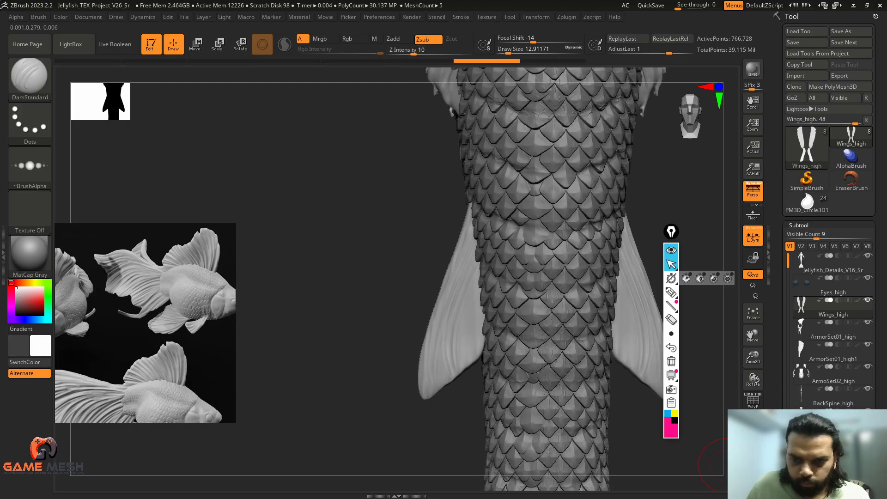
key("ctrl+z")
key("ctrl+z")
mouse_move(470, 428)
left_mouse_down()
mouse_move(542, 392)
mouse_move(504, 401)
mouse_move(466, 383)
left_mouse_up()
key("ctrl+z")
Carve new grooves along the outer part of the lower fins, comparing them by undoing and restoring the last strokes.
left_click_drag(450, 277, 414, 334)
key("bracketright")
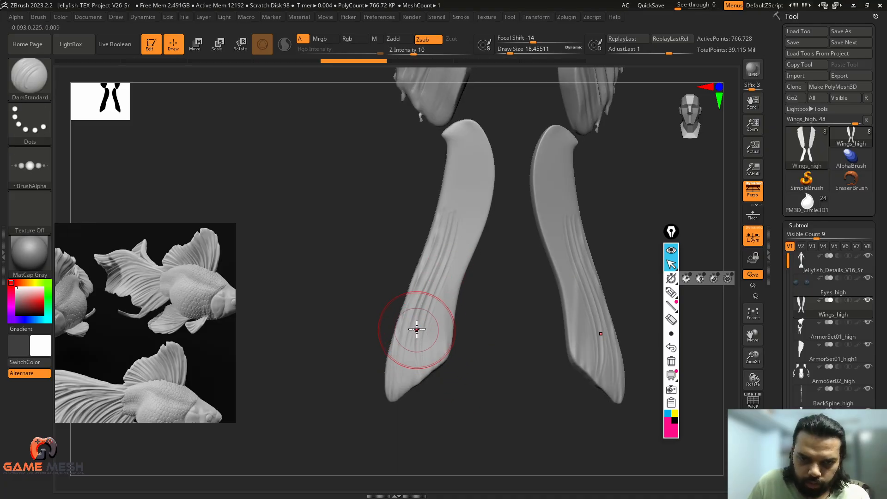
key("ctrl+z")
key("ctrl+z")
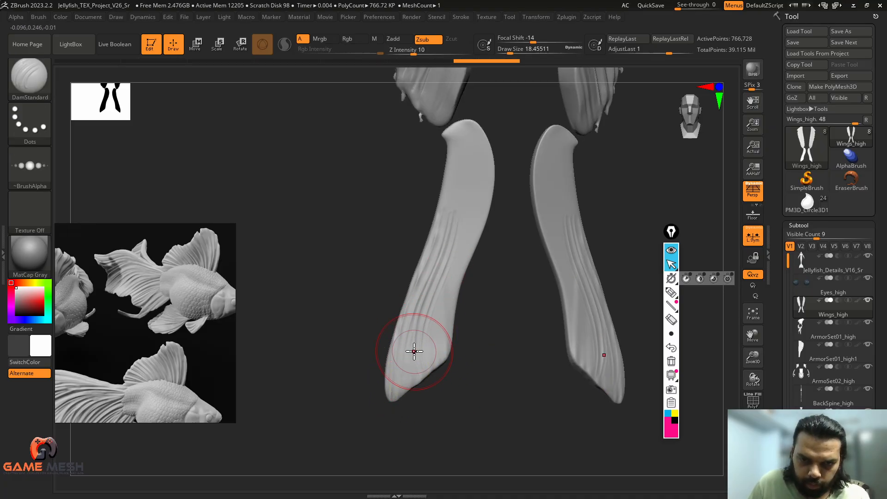
key("ctrl+shift+z")
key("ctrl+shift+z")
Extend the grooves across the lower fins to their inner edges with a DamStandard draw size of about 16.
left_click_drag(494, 282, 488, 319, "alt")
mouse_move(473, 206)
left_mouse_down()
mouse_move(443, 309)
mouse_move(442, 361)
mouse_move(470, 223)
left_mouse_up()
key("bracketleft")
left_click_drag(422, 384, 421, 388)
left_click_drag(425, 338, 430, 380)
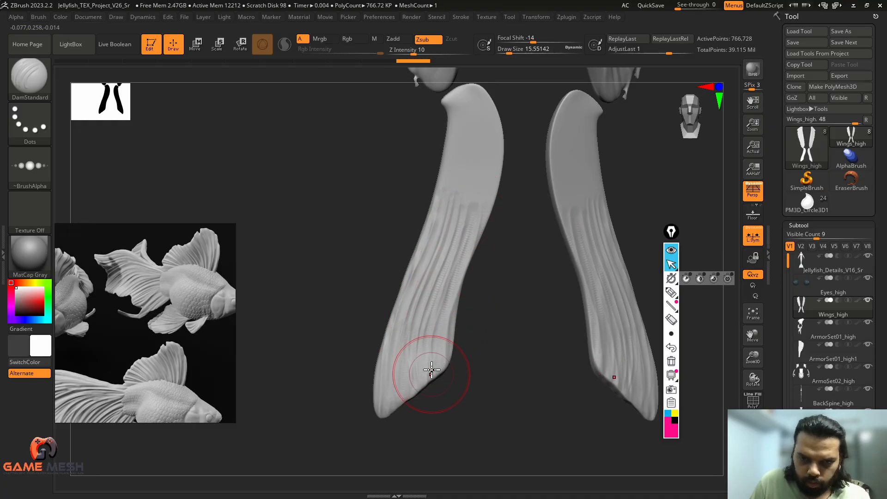
mouse_move(476, 217)
left_mouse_down()
mouse_move(462, 259)
mouse_move(448, 382)
mouse_move(411, 348)
left_mouse_up()
Show the full model and smooth the lower fins one subdivision level down, returning to the higher level.
left_click(753, 451)
left_click_drag(334, 378, 347, 384)
key("ctrl")
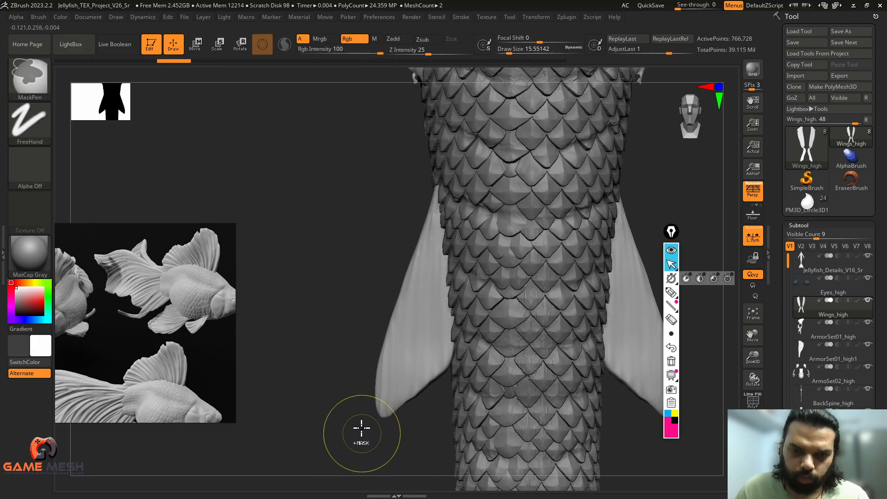
mouse_move(363, 430)
left_mouse_down("shift")
mouse_move(337, 362)
mouse_move(338, 374)
left_mouse_up("shift")
key("shift+d")
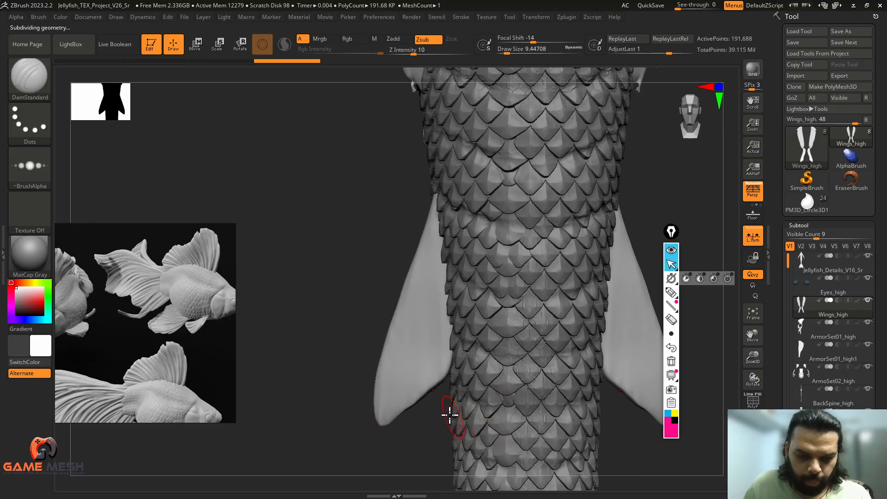
key("d")
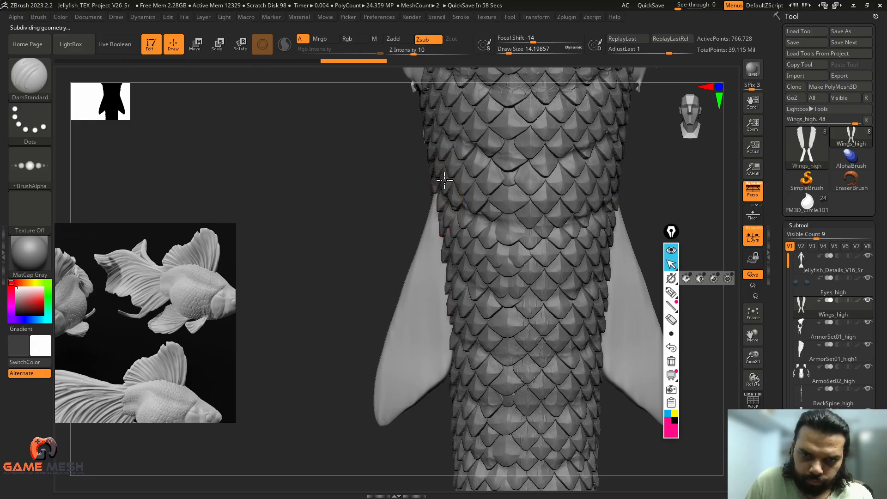
Set DamStandard's Z Intensity to 12 and carve fine lengthwise grooves over the front of the lower fins.
left_click_drag(402, 313, 393, 379)
key("ctrl+z")
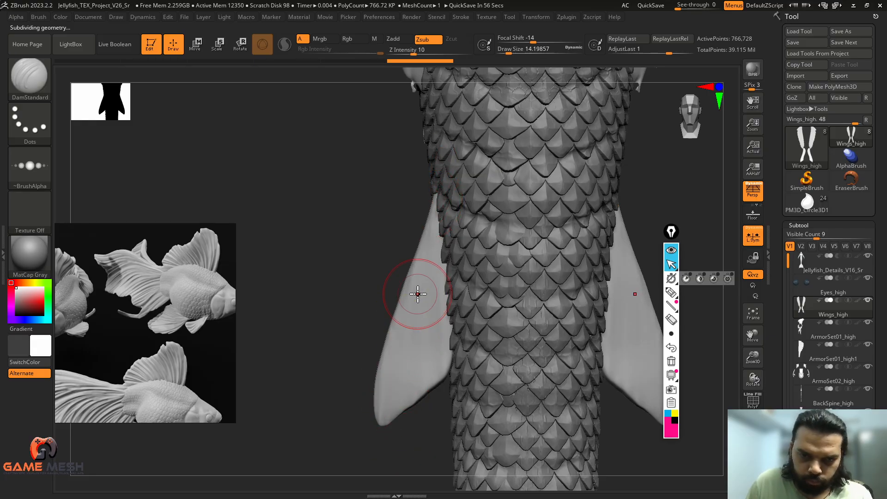
left_click_drag(410, 47, 415, 51)
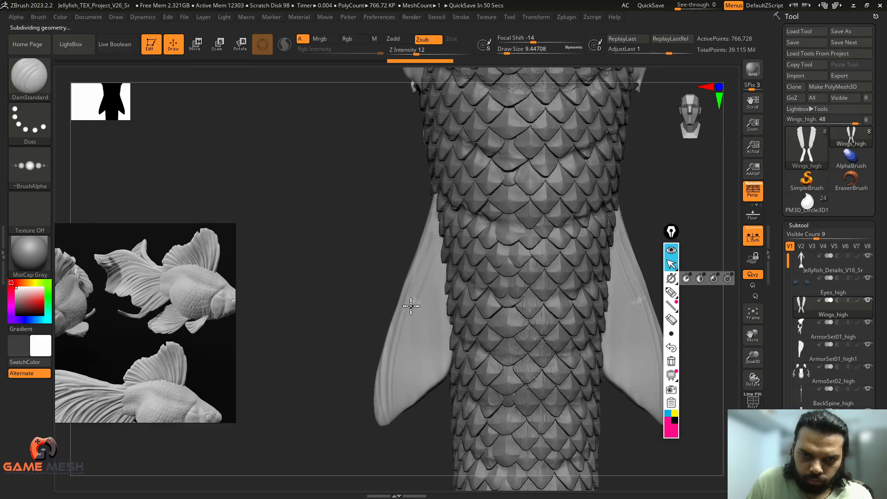
key("]")
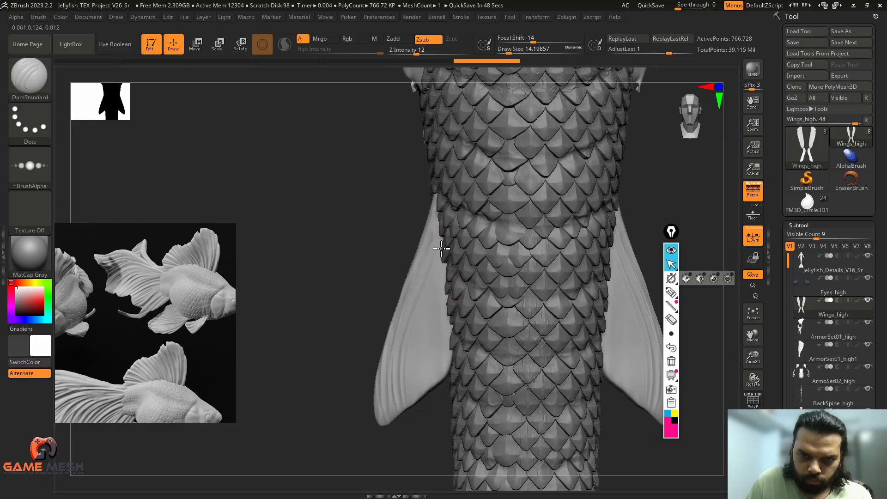
left_click_drag(414, 406, 413, 408)
left_click_drag(445, 277, 433, 367)
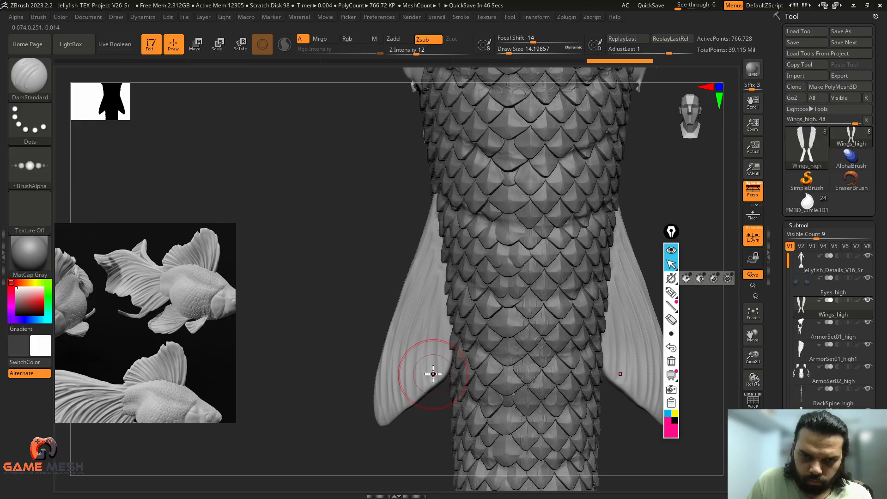
left_click_drag(454, 276, 430, 398)
Try carving grooves on the back of the lower fins with the body shown, varying the draw size and undoing the strokes.
mouse_move(318, 421)
left_mouse_down()
mouse_move(406, 416)
mouse_move(515, 242)
mouse_move(503, 384)
left_mouse_up()
key("ctrl+z")
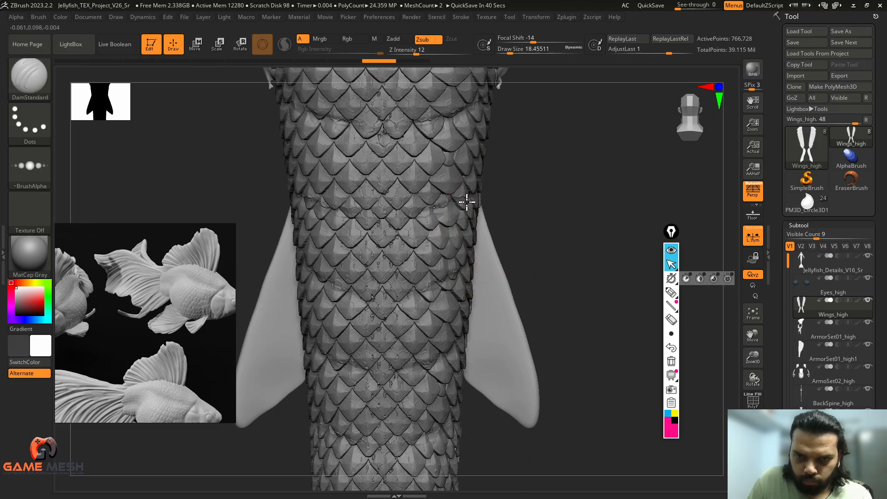
left_click_drag(497, 291, 517, 408)
key("ctrl+z")
key("s")
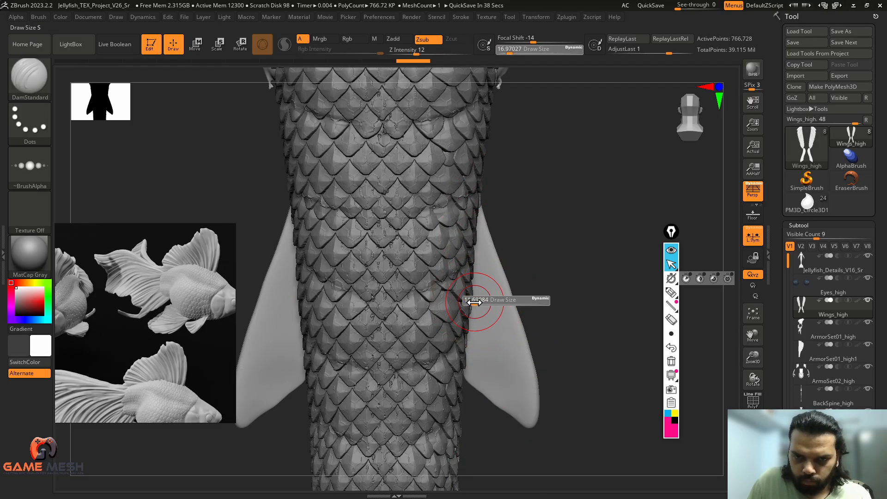
left_click_drag(479, 301, 475, 301)
mouse_move(480, 236)
left_mouse_down()
mouse_move(499, 460)
mouse_move(504, 444)
left_mouse_up()
left_click_drag(505, 319, 512, 397)
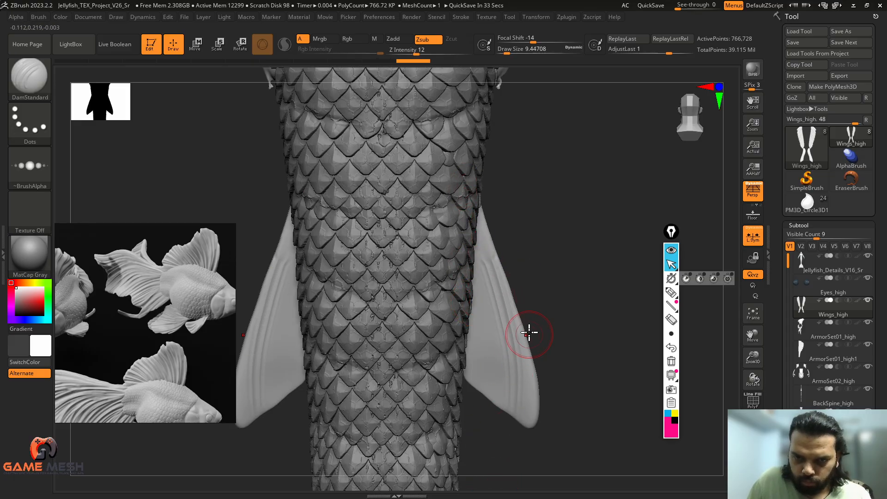
key("ctrl+z")
key("s")
left_click_drag(535, 317, 536, 317)
mouse_move(268, 190)
left_mouse_down("alt")
mouse_move(416, 254)
mouse_move(351, 451)
left_mouse_up("alt")
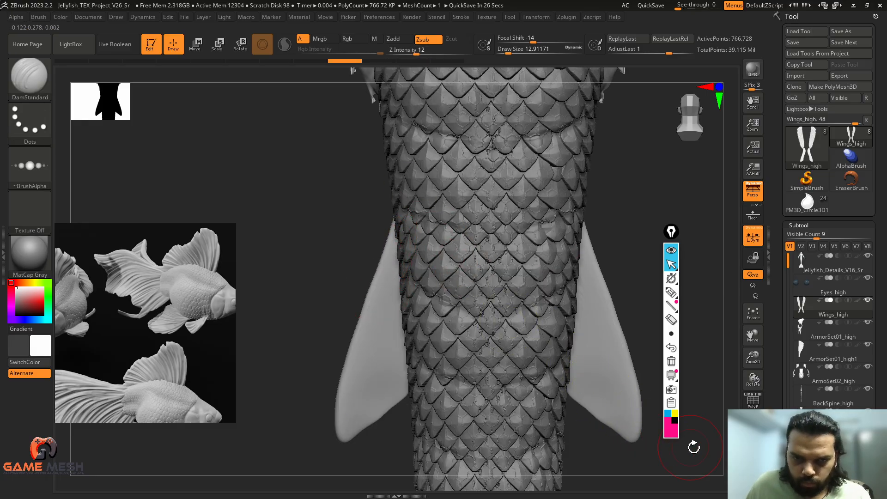
Isolate the fins and carve lengthwise grooves down the back of the lower pair with a draw size of about 12.
left_click(744, 465)
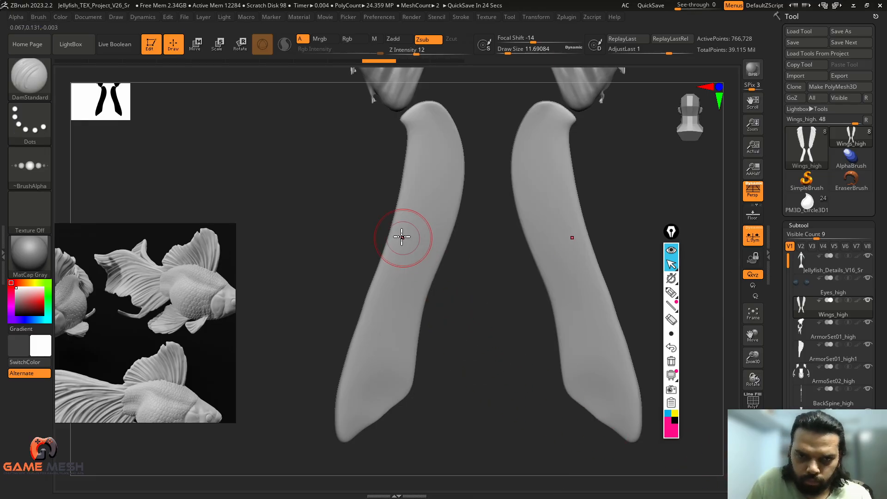
left_click_drag(402, 221, 359, 347)
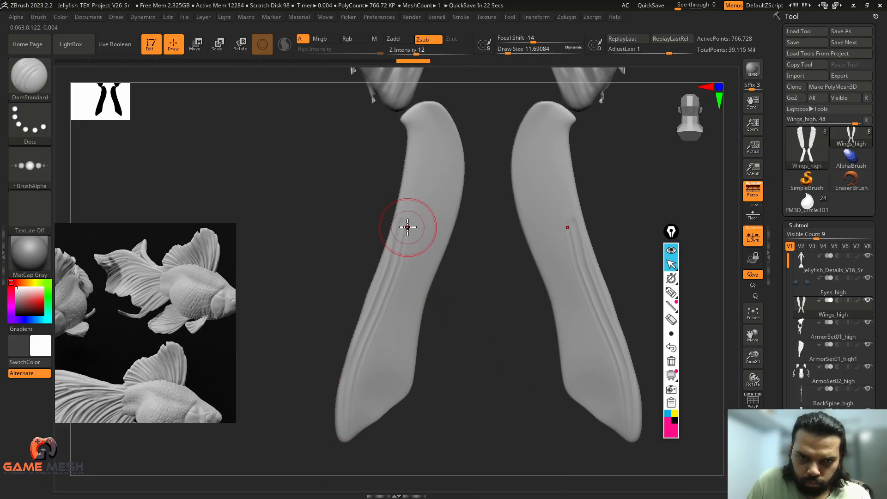
mouse_move(406, 230)
left_mouse_down()
mouse_move(370, 342)
mouse_move(361, 414)
left_mouse_up()
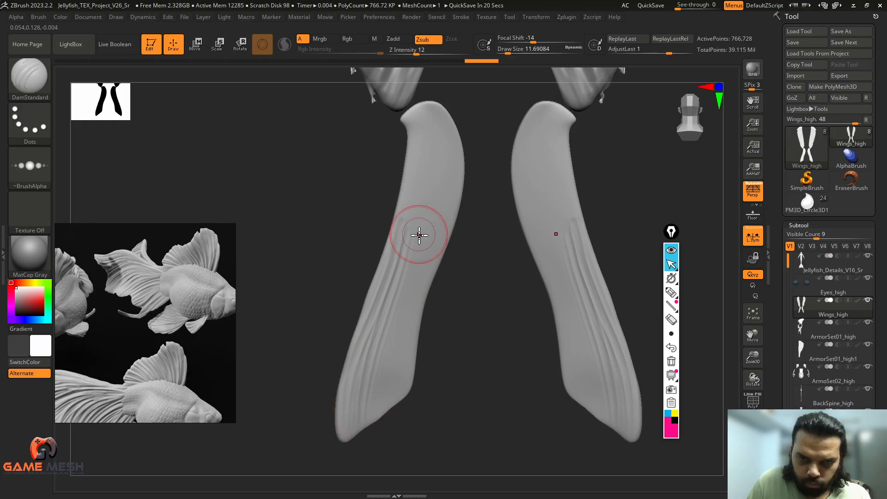
mouse_move(417, 233)
left_mouse_down()
mouse_move(386, 356)
mouse_move(384, 406)
left_mouse_up()
mouse_move(425, 276)
left_mouse_down()
mouse_move(412, 303)
mouse_move(406, 356)
left_mouse_up()
key("s")
left_click_drag(434, 245, 405, 373)
key("ctrl+z")
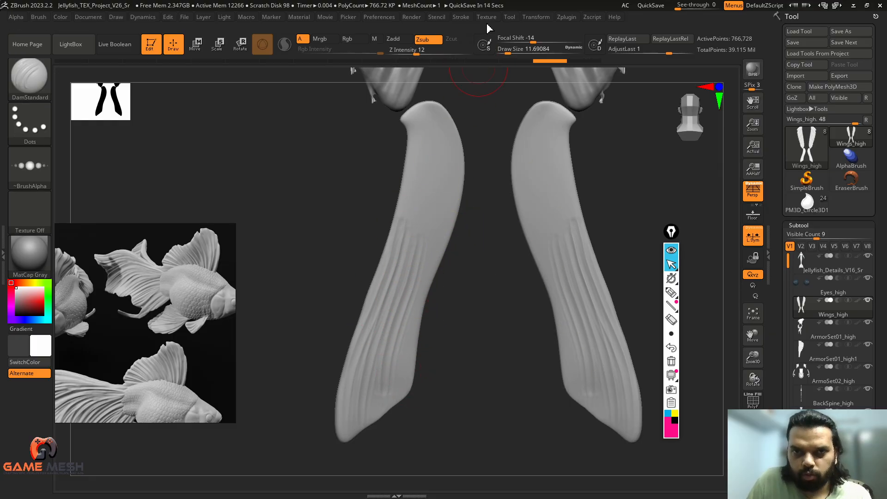
Adjust the LazySmooth setting of the DamStandard brush's LazyMouse.
left_click(461, 17)
left_click(499, 191)
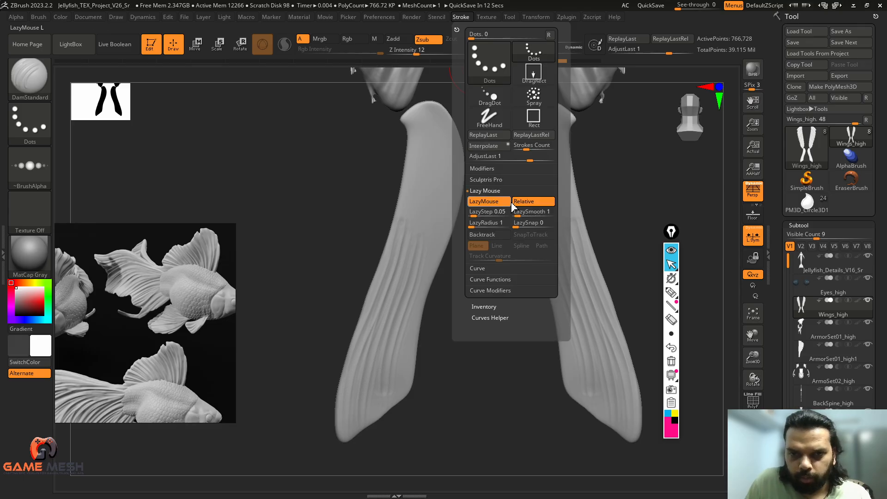
left_click_drag(538, 215, 534, 215)
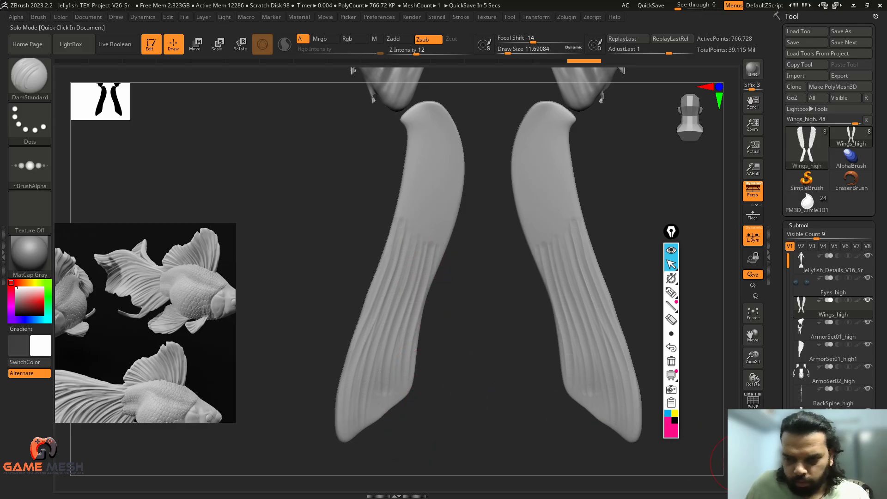
Carve further grooves down the back of the lower fins with the full body shown, and isolate the fins again.
left_click(752, 450)
left_click_drag(404, 327, 397, 372)
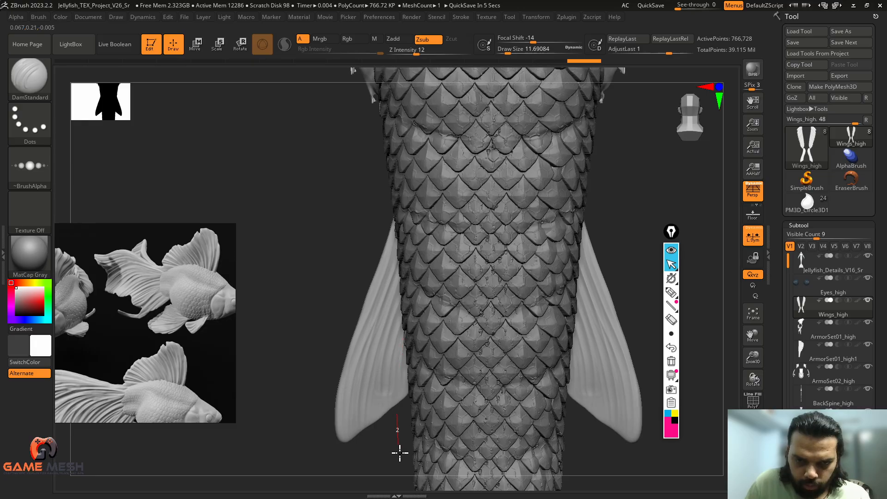
left_click_drag(399, 452, 400, 456)
left_click_drag(392, 337, 379, 466)
left_click_drag(371, 349, 362, 388)
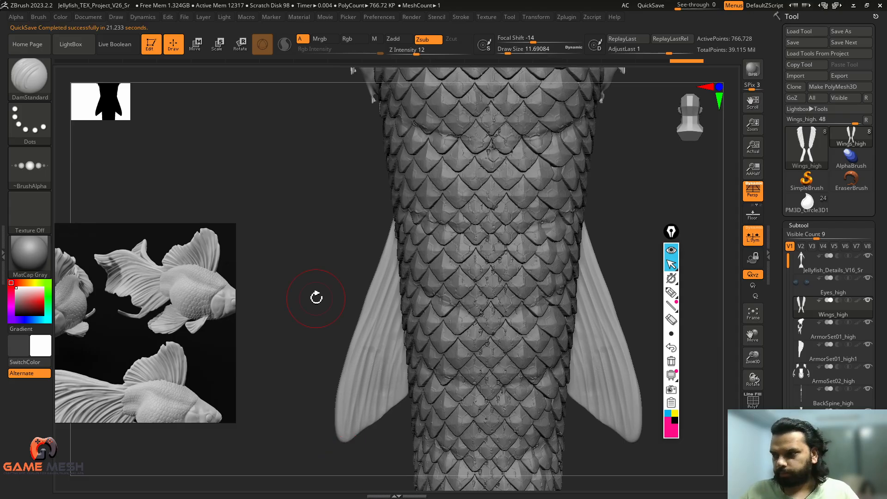
left_click_drag(302, 266, 327, 237, "alt")
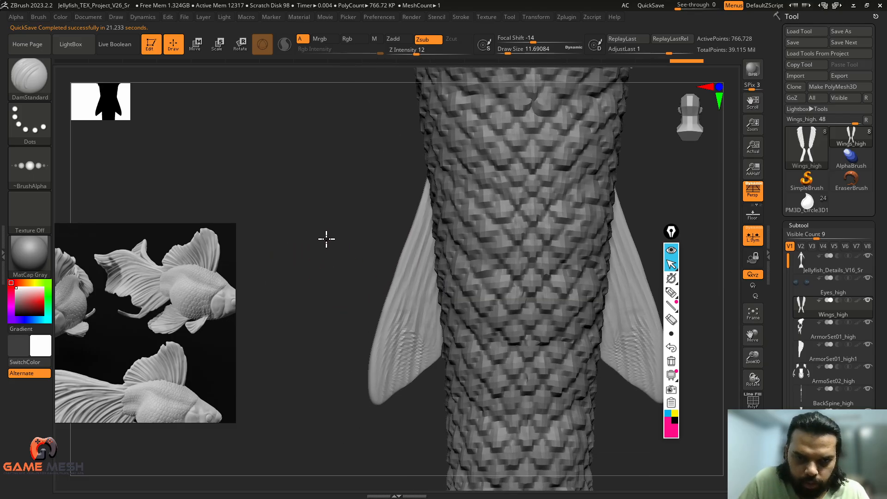
left_click(750, 462)
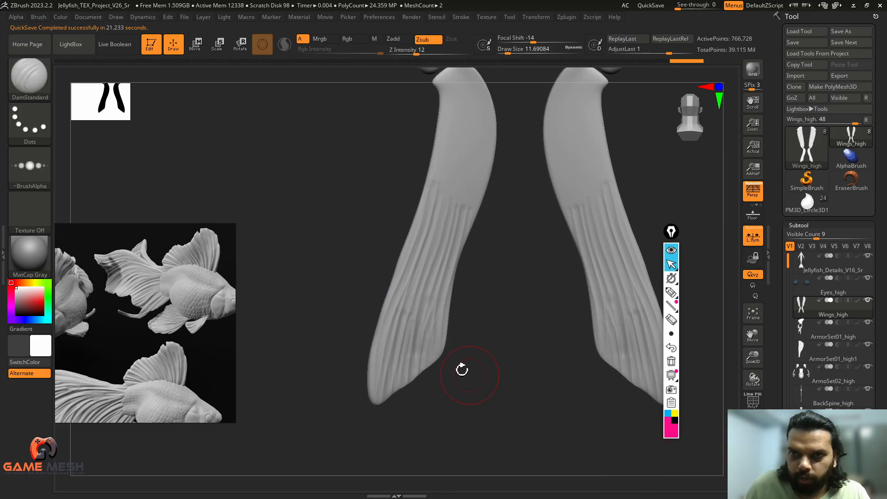
Check the fins at a higher subdivision level, return to the lower one, and carve further lengthwise grooves down the back of the lower fins.
key("ctrl+d")
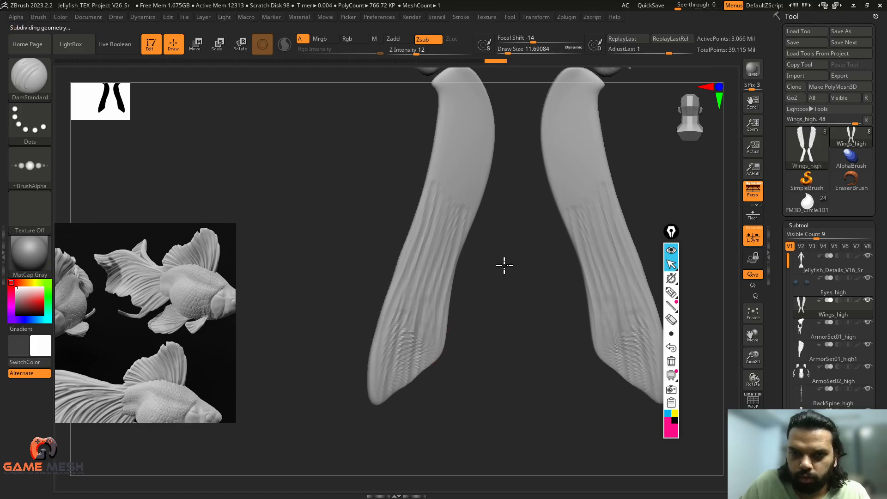
key("shift+d")
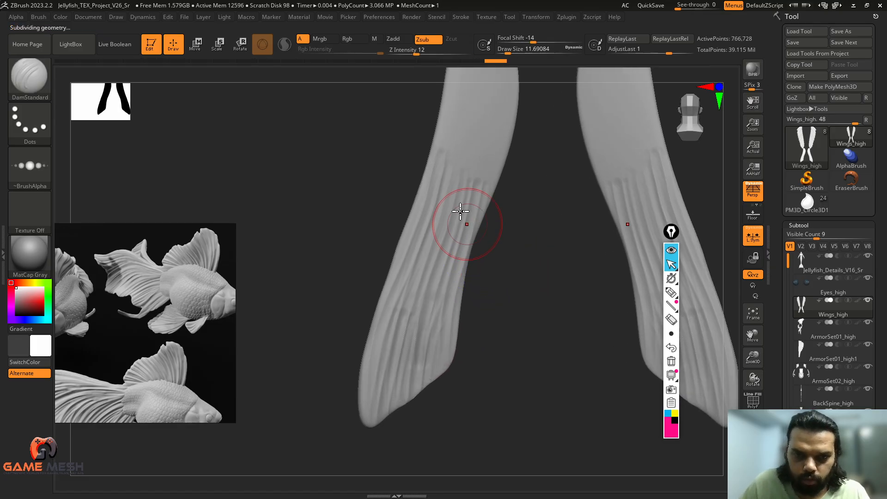
key("s")
mouse_move(438, 198)
left_mouse_down()
mouse_move(412, 242)
mouse_move(373, 367)
left_mouse_up()
left_click_drag(480, 317, 482, 298)
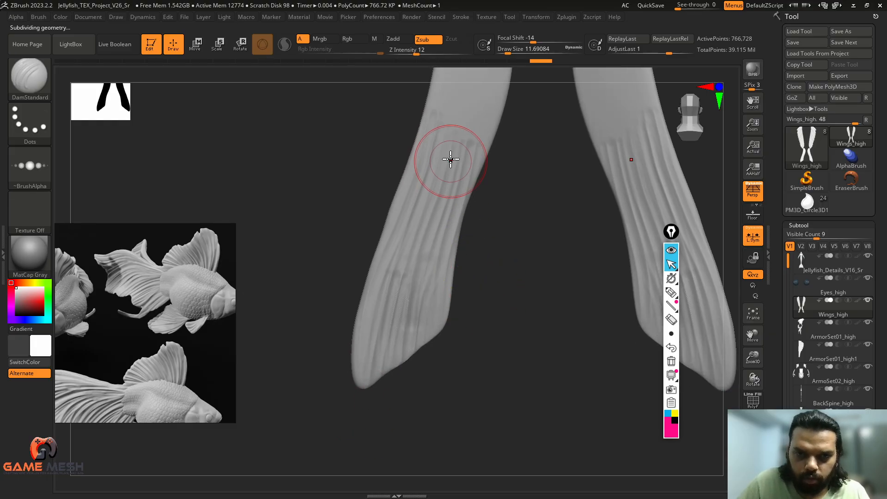
left_click_drag(427, 170, 365, 356)
mouse_move(462, 133)
left_mouse_down()
mouse_move(395, 297)
mouse_move(383, 360)
left_mouse_up()
left_click_drag(458, 203, 422, 370)
Smooth the upper ends of the grooves on the back of the lower fins.
left_click_drag(520, 192, 505, 239, "alt")
left_click_drag(430, 169, 430, 152, "shift")
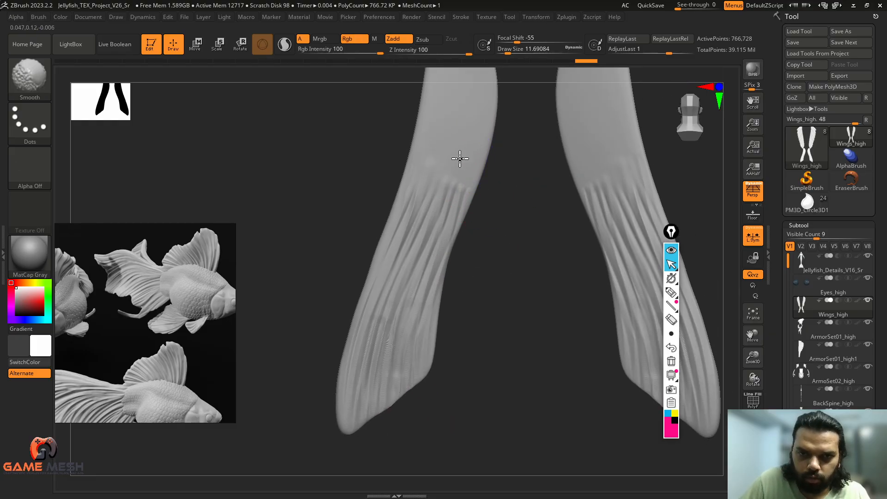
mouse_move(485, 240)
left_mouse_down()
mouse_move(479, 267)
mouse_move(513, 287)
left_mouse_up()
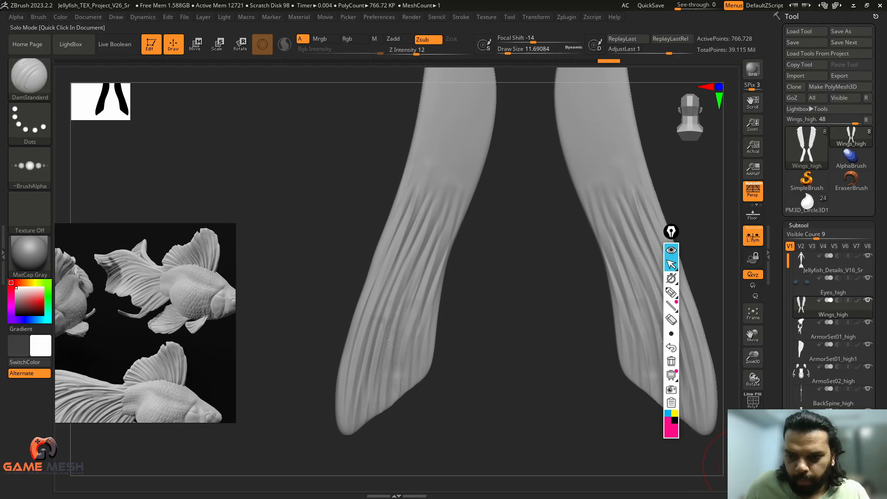
Show the full body as a transparent overlay on the fins and set the DamStandard draw size to about 9.4.
left_click(607, 486)
key("ctrl")
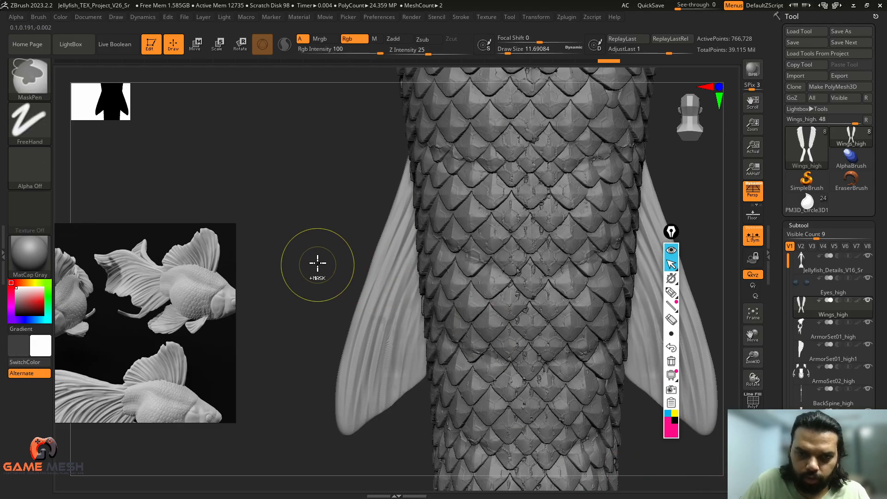
key("s")
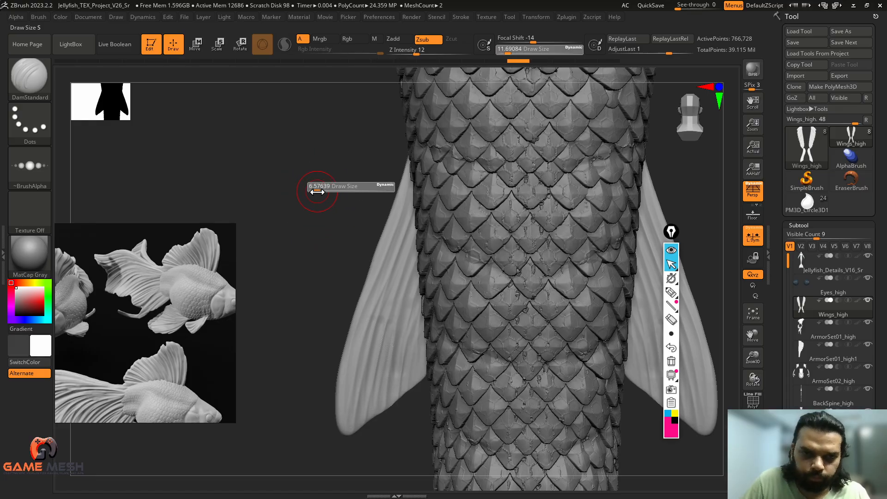
left_click(317, 188)
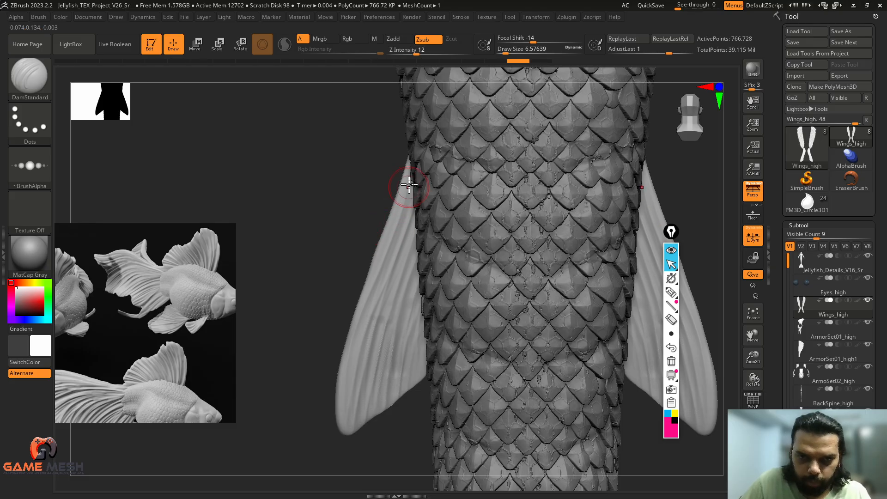
left_click_drag(402, 214, 395, 239)
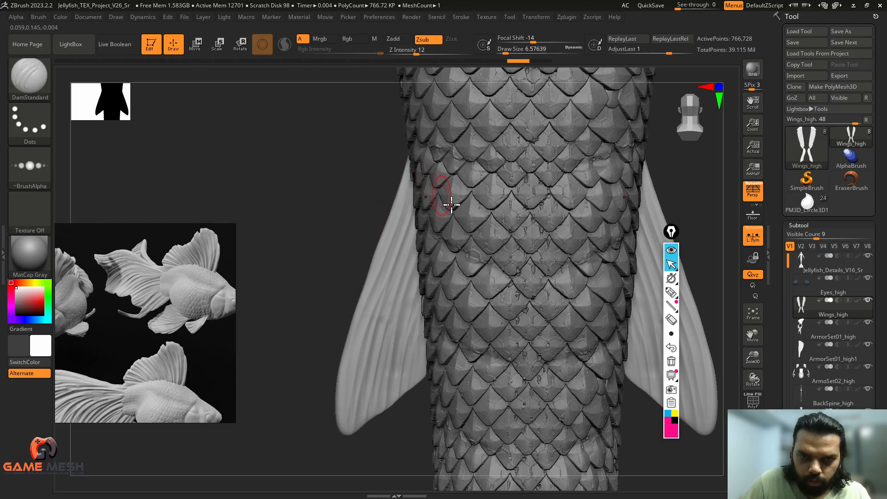
left_click(753, 425)
key("s")
left_click(441, 189)
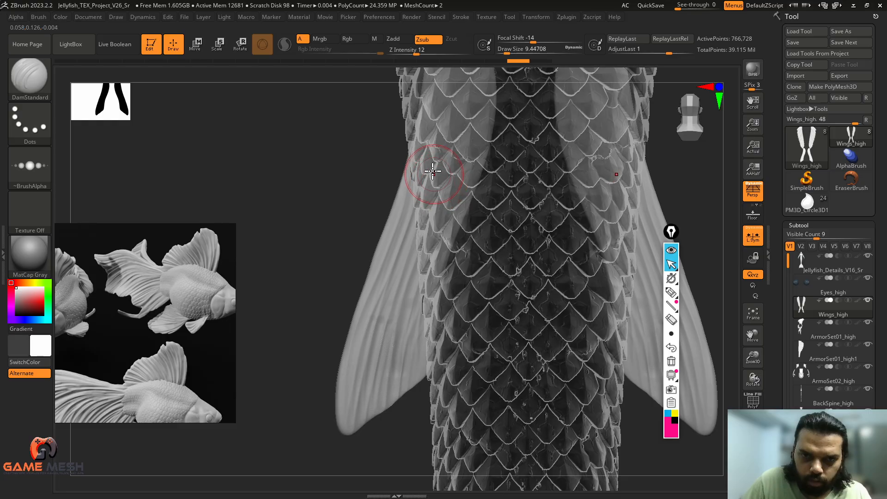
Carve grooves on the back of the lower fins where they meet the scaled body, undoing one stroke.
key("s")
left_click(426, 159)
left_click_drag(408, 215, 382, 279)
key("ctrl+z")
mouse_move(413, 243)
left_mouse_down()
mouse_move(412, 277)
mouse_move(424, 278)
left_mouse_up()
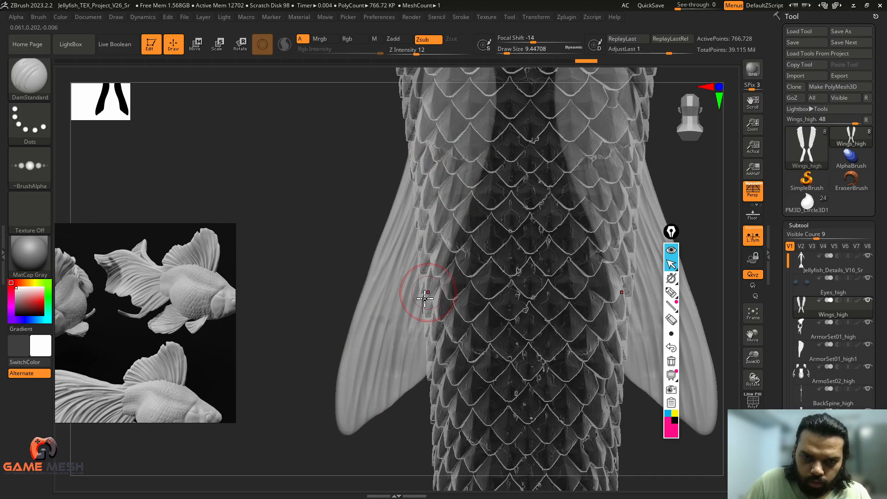
Carve grooves down the front of the lower fins beside the body, undoing unwanted strokes, and turn the body transparency off.
left_click_drag(277, 300, 416, 252)
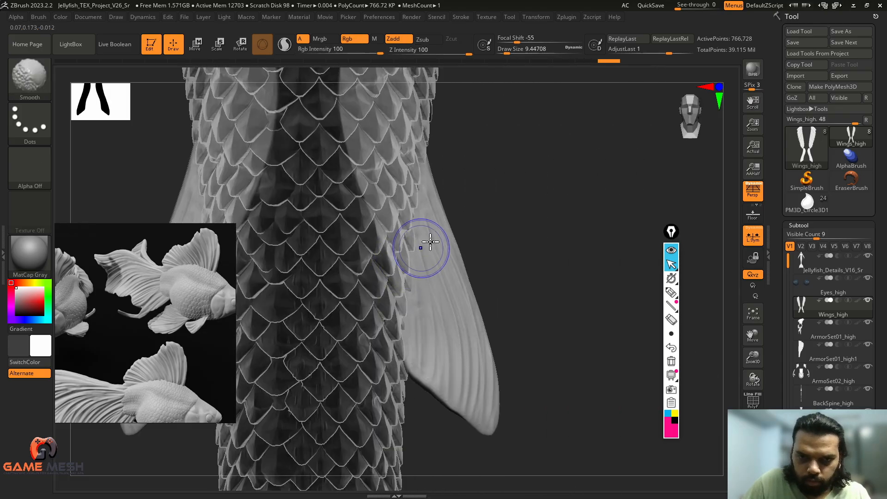
left_click_drag(419, 188, 439, 370)
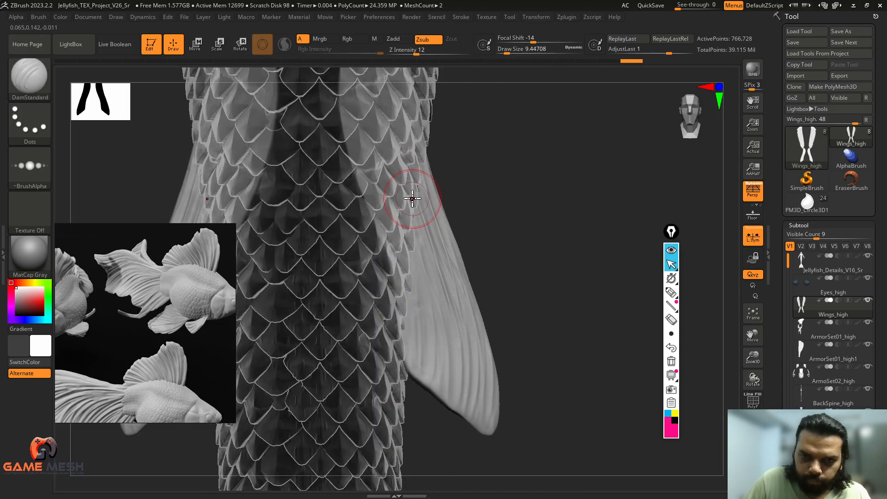
left_click_drag(413, 197, 437, 379)
key("ctrl+z")
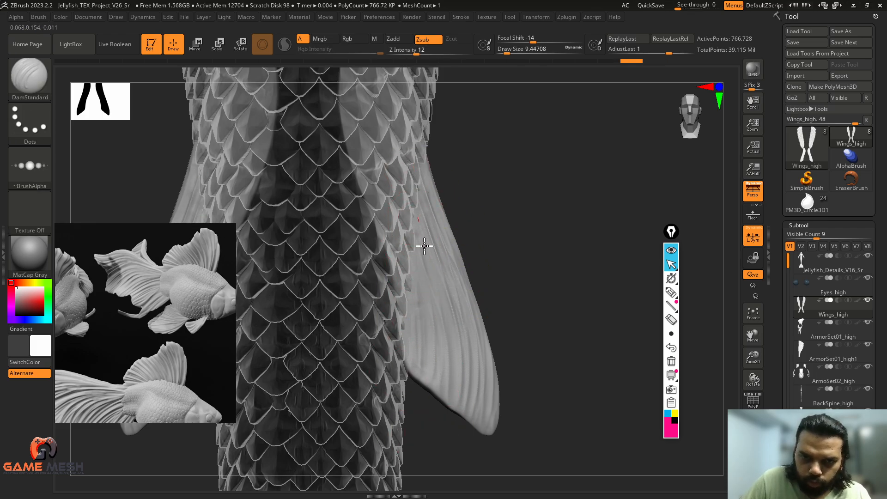
key("ctrl+z")
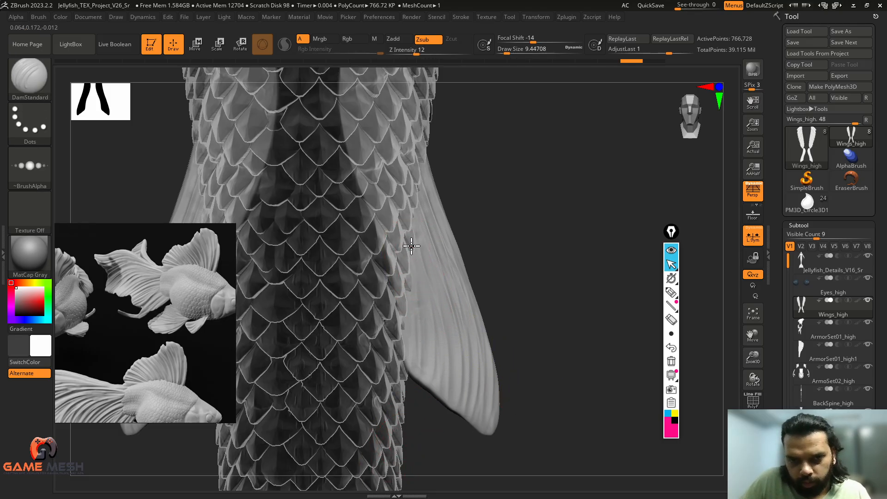
left_click(751, 427)
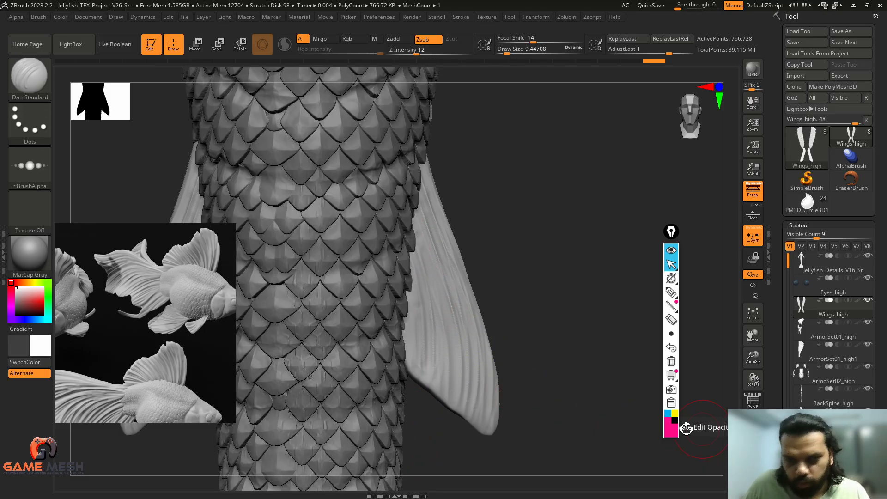
mouse_move(574, 297)
right_mouse_down("ctrl")
mouse_move(511, 241)
mouse_move(616, 225)
right_mouse_up("ctrl")
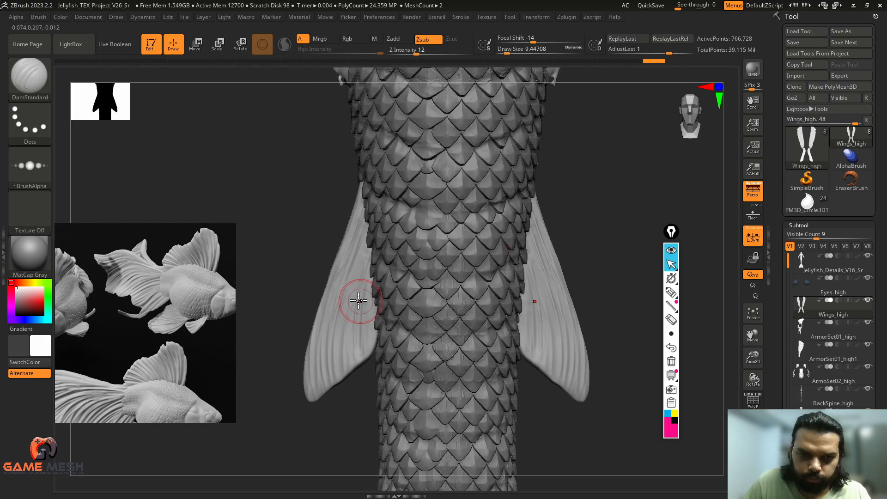
right_click_drag(309, 229, 324, 249, "alt")
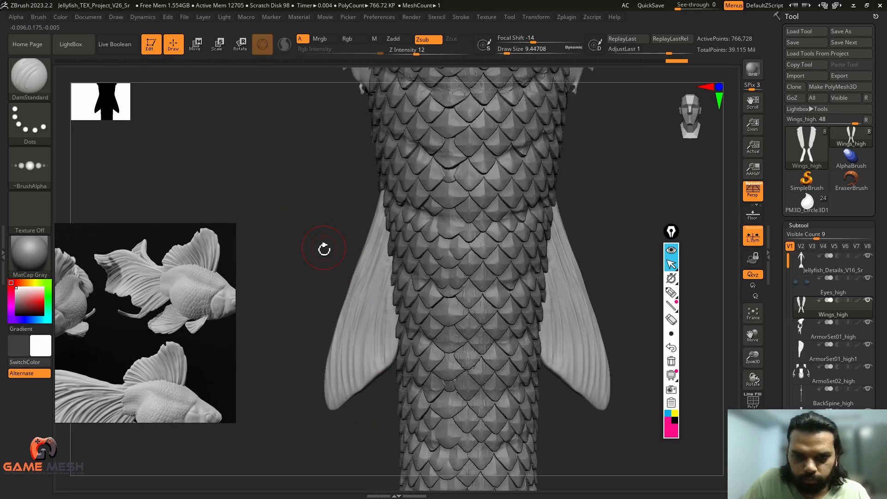
Switch to the Standard brush with Alpha 51 and reduce the draw size to about 5.
key("b")
key("s")
key("t")
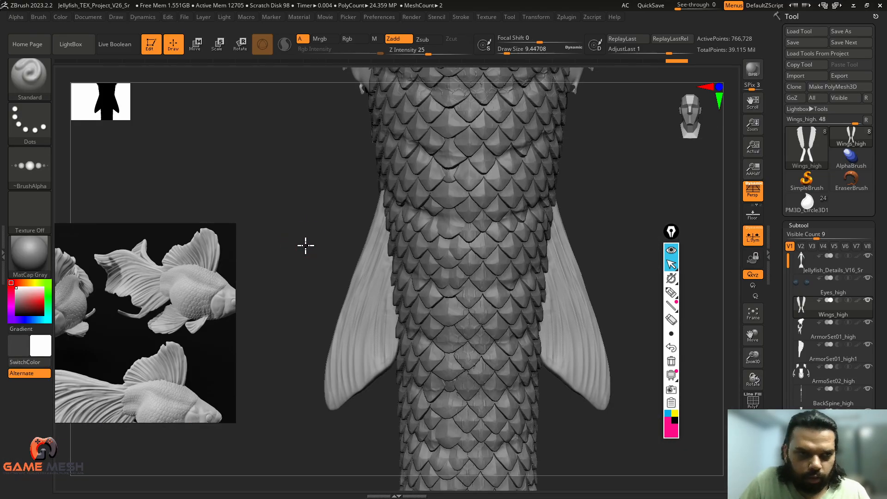
left_click(29, 167)
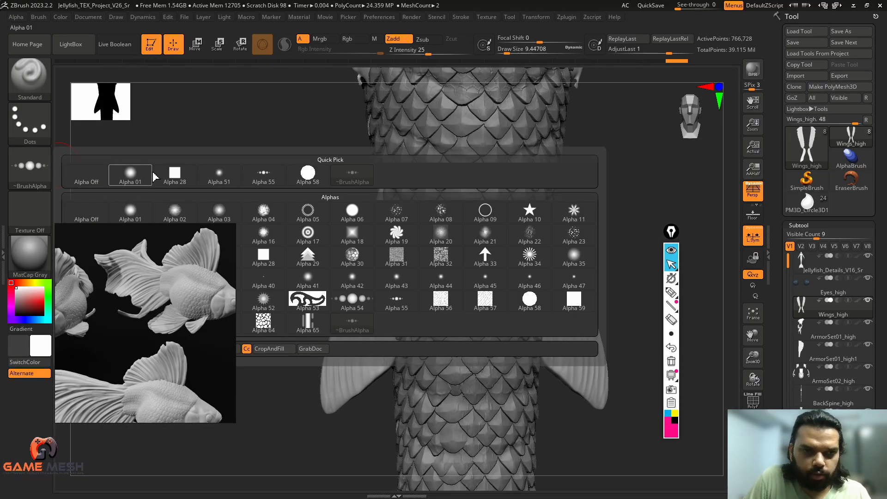
left_click(219, 182)
right_click_drag(283, 247, 300, 212, "ctrl")
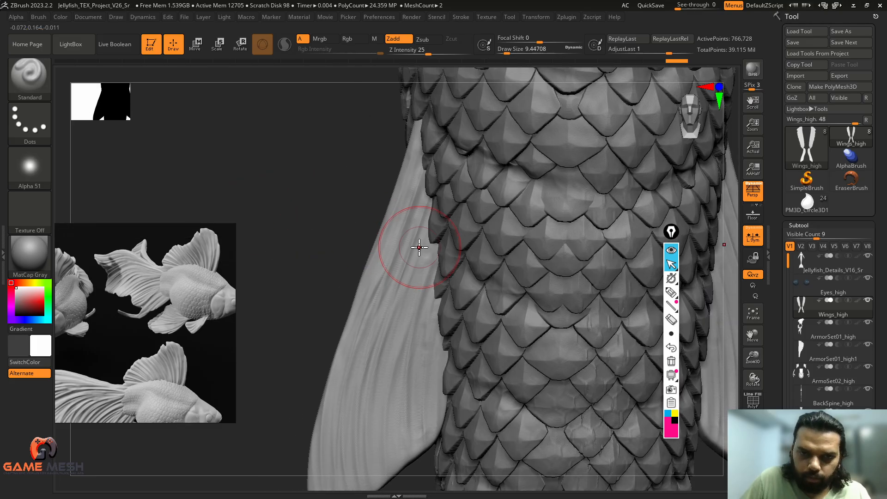
key("s")
left_click_drag(419, 249, 417, 249)
Isolate the fins and deepen the grooves on the front of the lower fins with subtractive Standard strokes at a draw size of about 3.7.
left_click(752, 468)
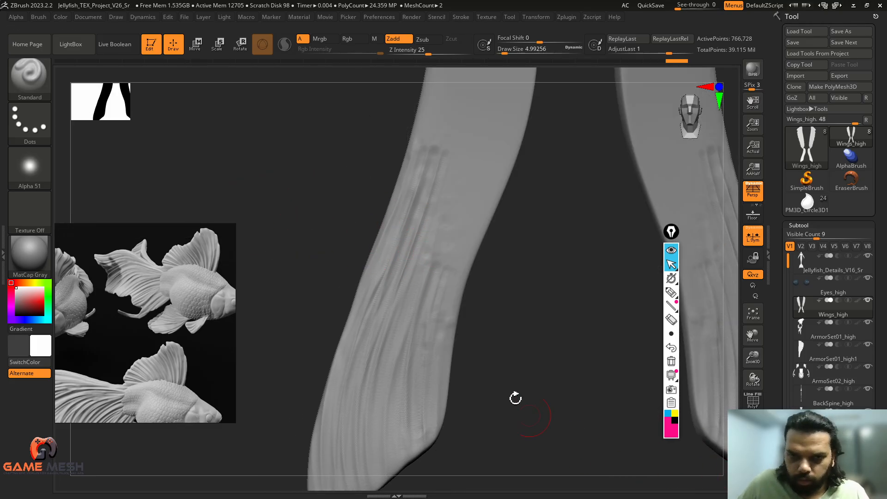
right_click_drag(544, 226, 554, 251)
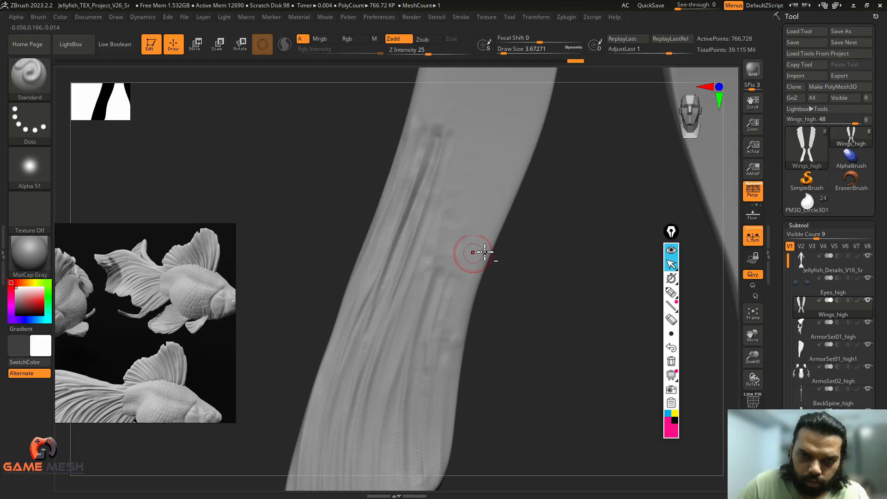
right_click_drag(469, 253, 455, 179)
left_click_drag(427, 160, 396, 248, "alt")
left_click_drag(426, 181, 367, 326, "alt")
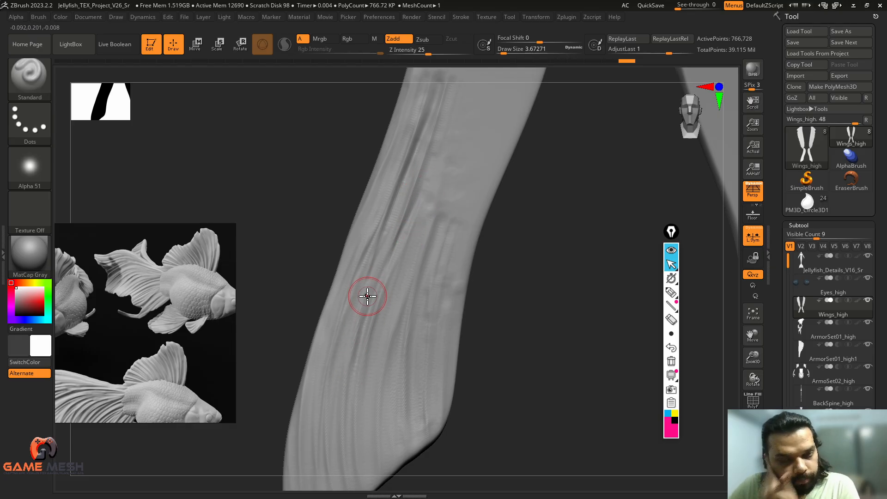
left_click_drag(421, 228, 371, 332, "alt")
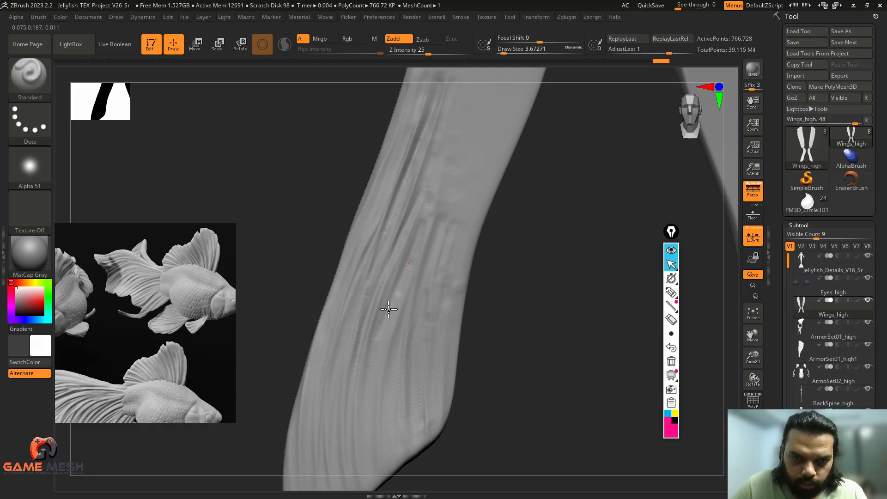
left_click_drag(406, 267, 362, 467, "alt")
Refine the grooves toward the inner edge of the lower fins' front, undoing and restoring strokes and reducing the draw size to about 3.1.
mouse_move(482, 319)
left_mouse_down("alt")
mouse_move(504, 247)
mouse_move(476, 233)
left_mouse_up("alt")
key("ctrl+z")
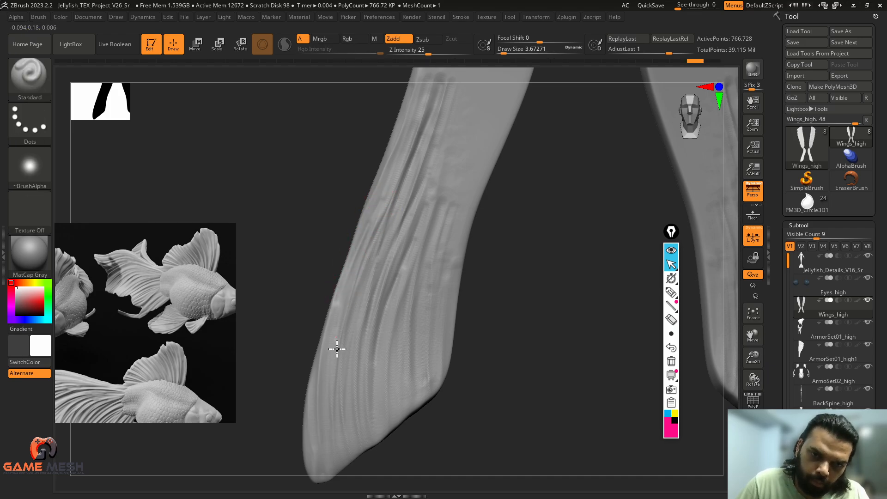
key("ctrl+z")
key("ctrl+shift+z")
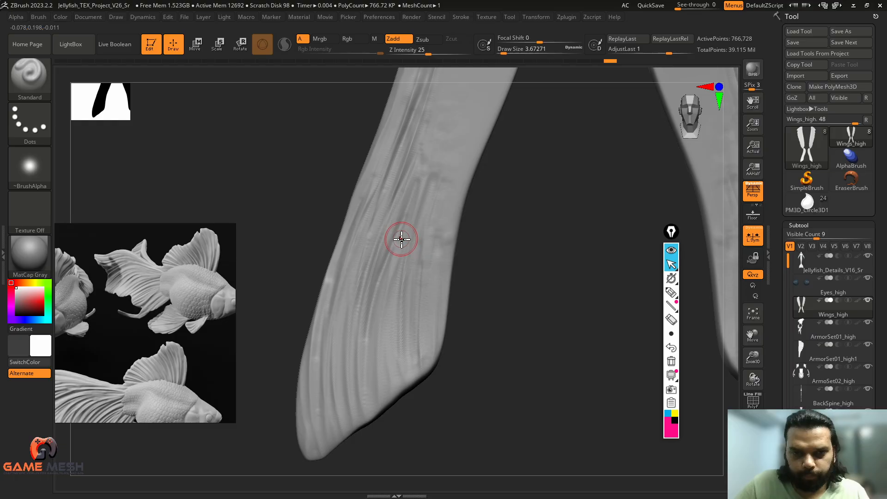
key("ctrl+shift+z")
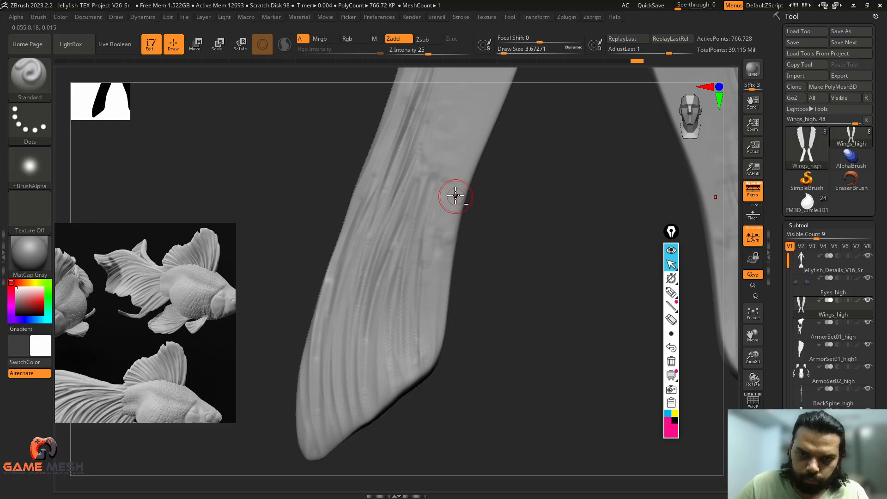
key("ctrl+shift+z")
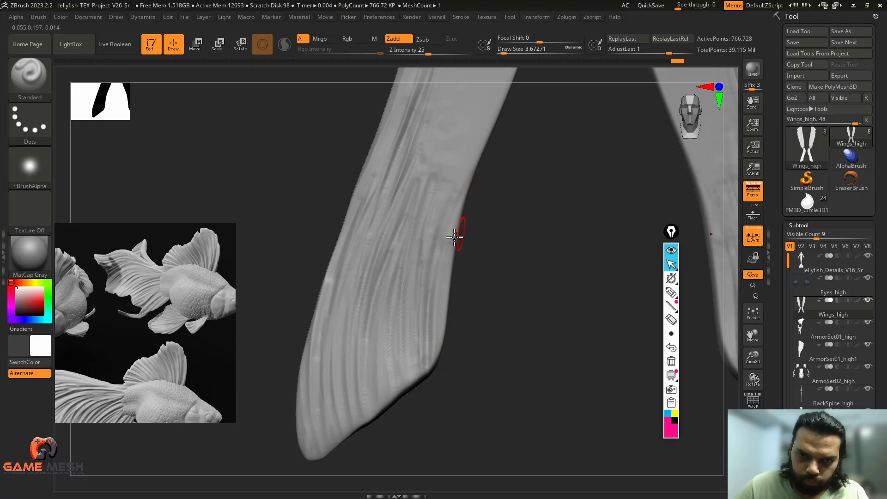
mouse_move(451, 249)
left_mouse_down()
mouse_move(437, 337)
mouse_move(435, 315)
left_mouse_up()
key("s")
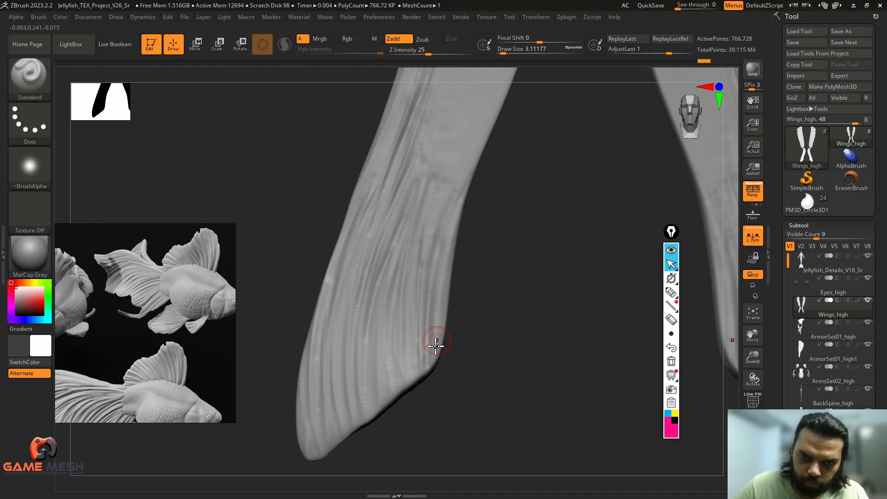
left_click_drag(439, 222, 410, 322)
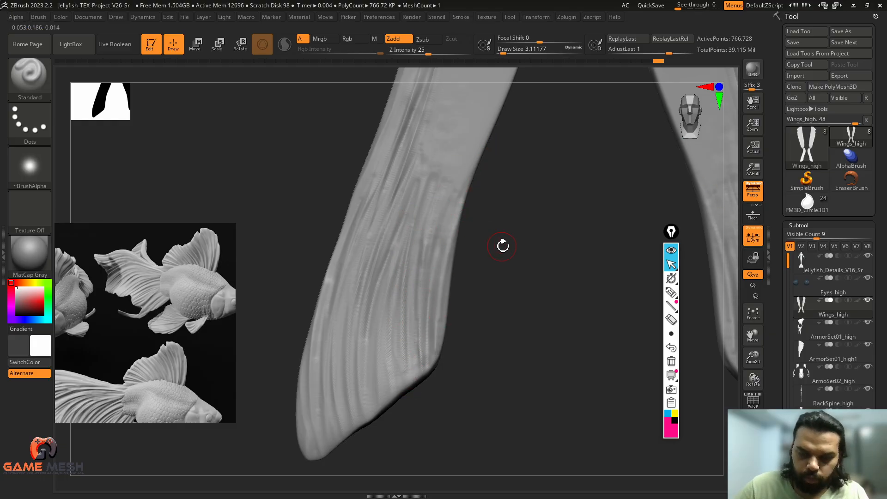
Switch to the ClayBuildup brush, build up ridges on the front of the lower fin near its tip and smooth them.
right_click_drag(503, 246, 493, 267, "ctrl")
mouse_move(477, 311)
right_mouse_down("ctrl")
mouse_move(469, 296)
mouse_move(472, 311)
right_mouse_up("ctrl")
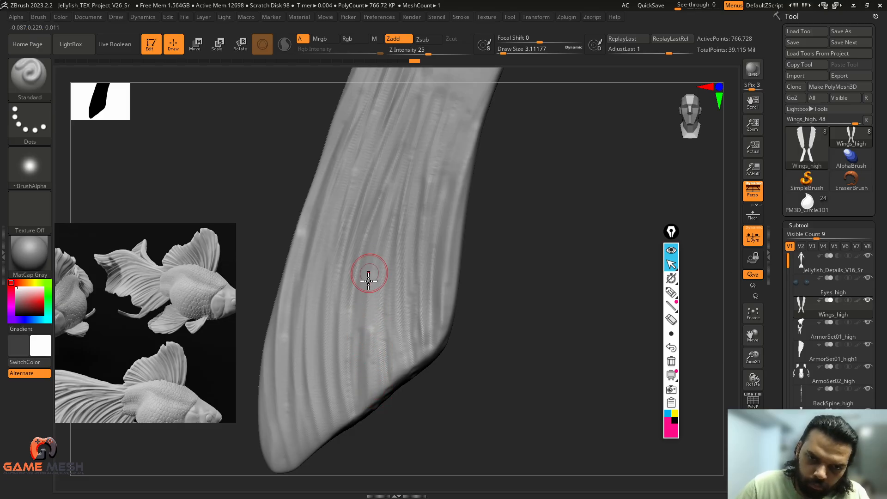
left_click_drag(465, 241, 475, 340, "alt")
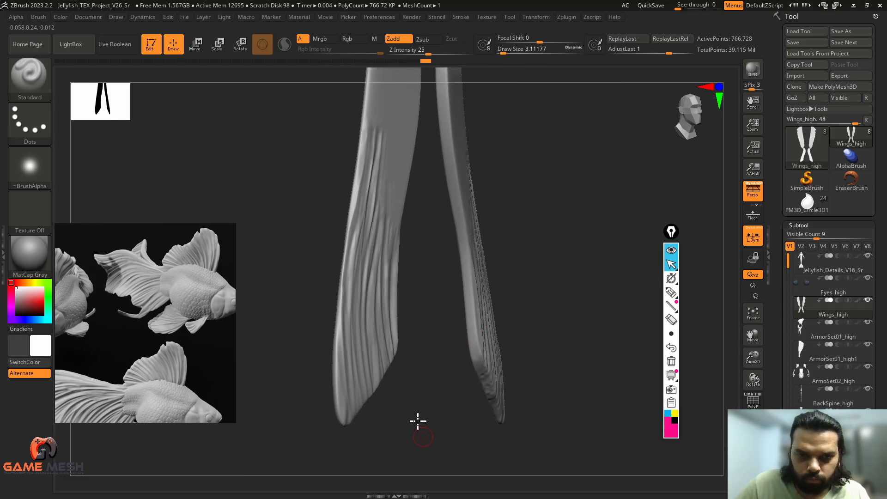
mouse_move(418, 420)
left_mouse_down()
mouse_move(492, 312)
mouse_move(382, 425)
mouse_move(372, 411)
mouse_move(403, 426)
mouse_move(387, 414)
left_mouse_up()
key("b")
key("c")
key("b")
mouse_move(318, 405)
left_mouse_down("alt")
mouse_move(329, 398)
mouse_move(355, 422)
mouse_move(328, 414)
mouse_move(329, 429)
mouse_move(364, 365)
mouse_move(446, 298)
left_mouse_up("alt")
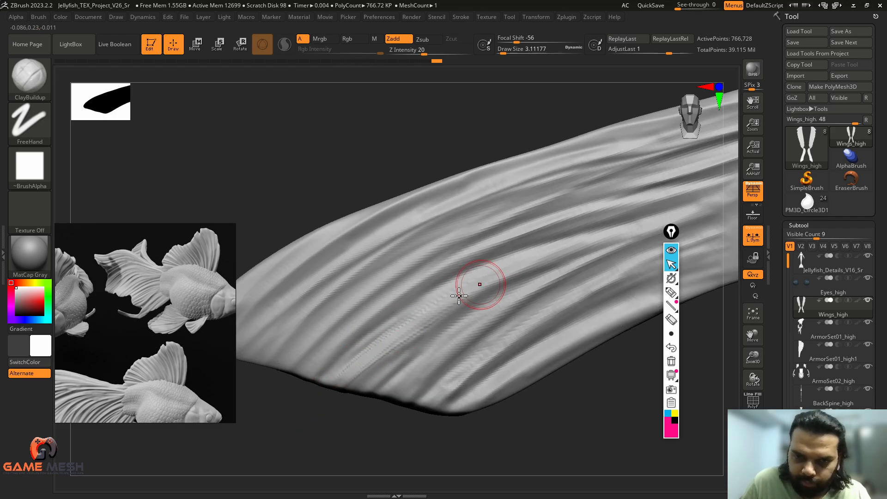
mouse_move(445, 414)
left_mouse_down()
mouse_move(417, 433)
mouse_move(362, 426)
mouse_move(356, 406)
left_mouse_up()
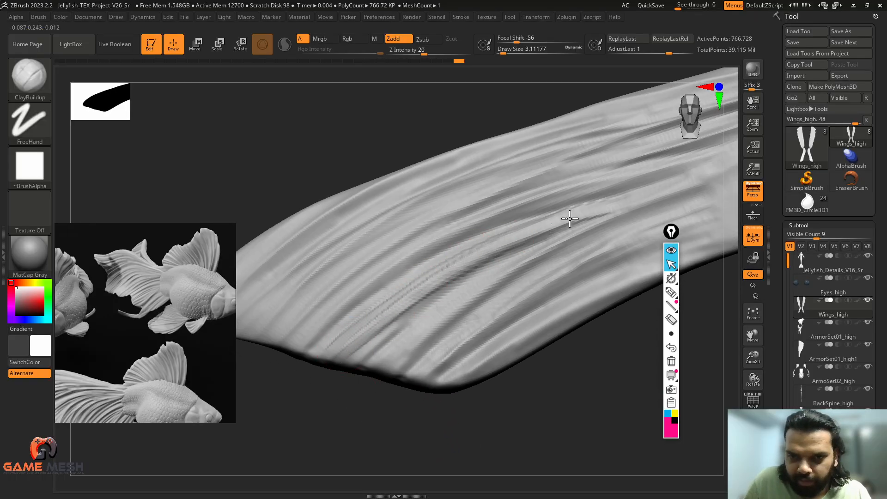
key("shift")
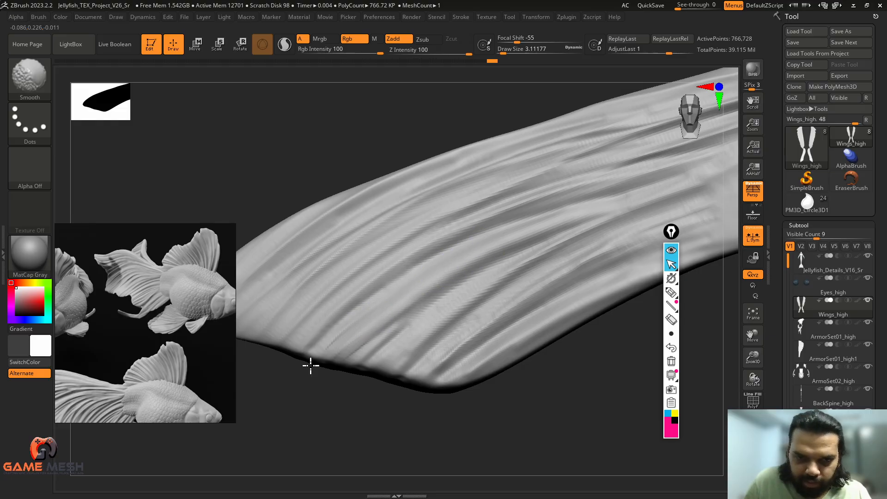
left_click_drag(332, 384, 302, 404)
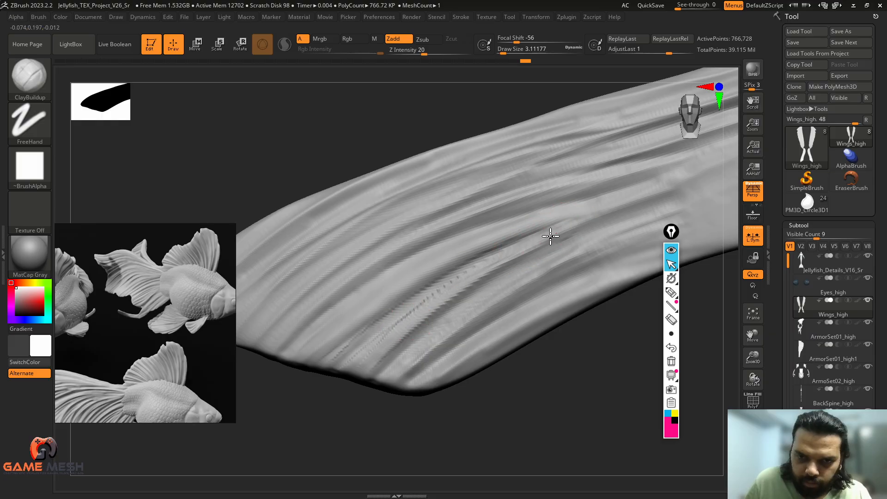
key("shift")
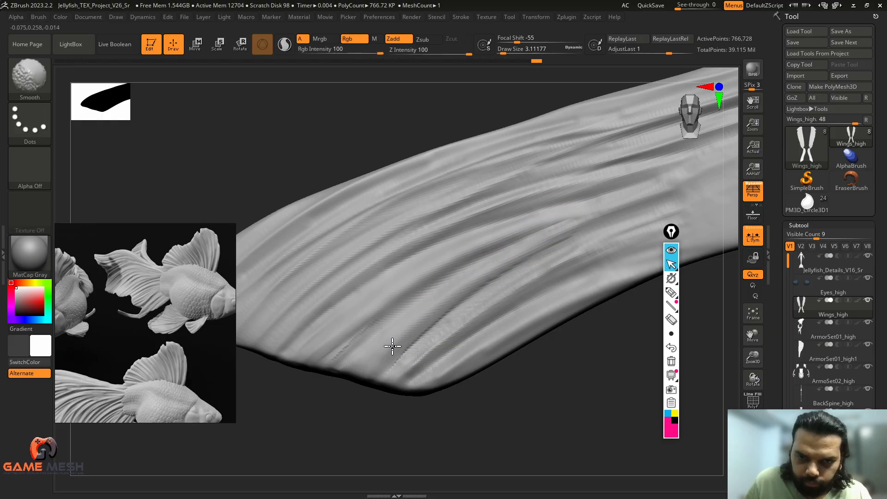
Extend the raised ridges on the inner half of the lower fin upward with ClayBuildup strokes and smooth them.
left_click_drag(505, 368, 341, 358)
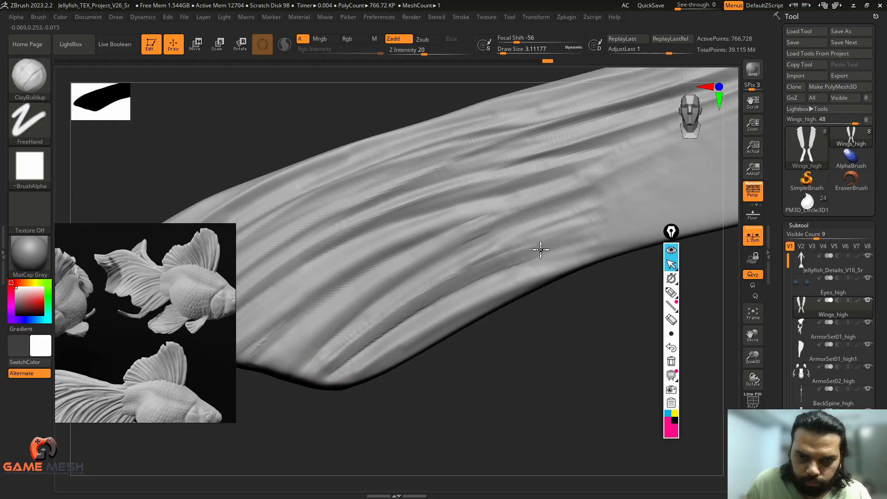
left_click_drag(540, 249, 607, 211)
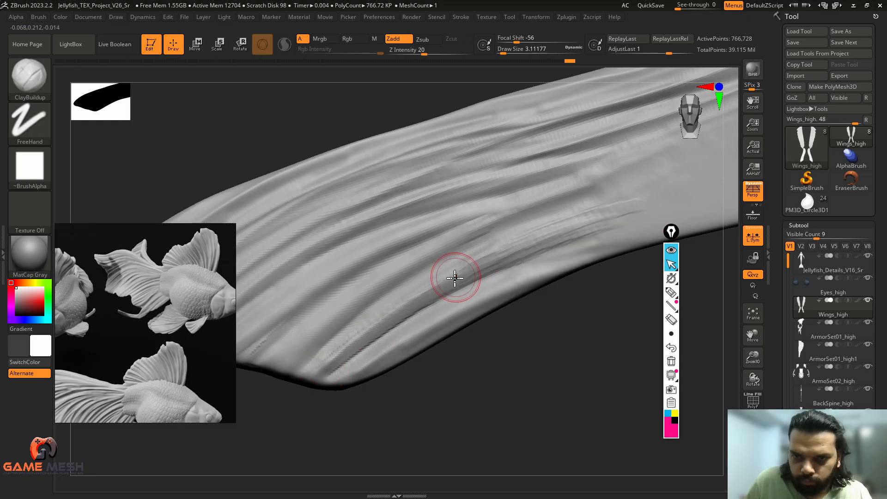
left_click_drag(455, 277, 628, 204)
key("shift")
mouse_move(555, 225)
left_mouse_down("shift")
mouse_move(386, 316)
mouse_move(369, 354)
mouse_move(419, 354)
left_mouse_up("shift")
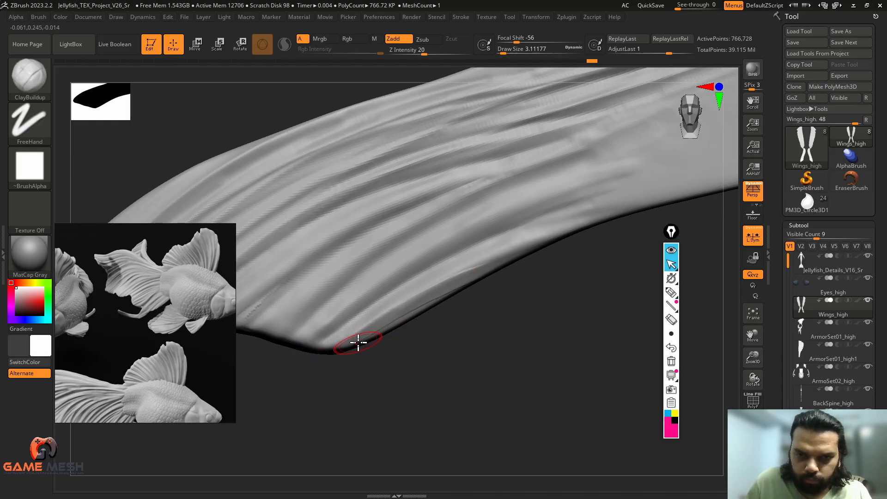
Build up a raised ridge along the lower fin's inner edge and smooth it into the surface.
left_click_drag(358, 342, 541, 233)
left_click_drag(501, 258, 663, 200)
left_click_drag(411, 306, 577, 214)
key("shift")
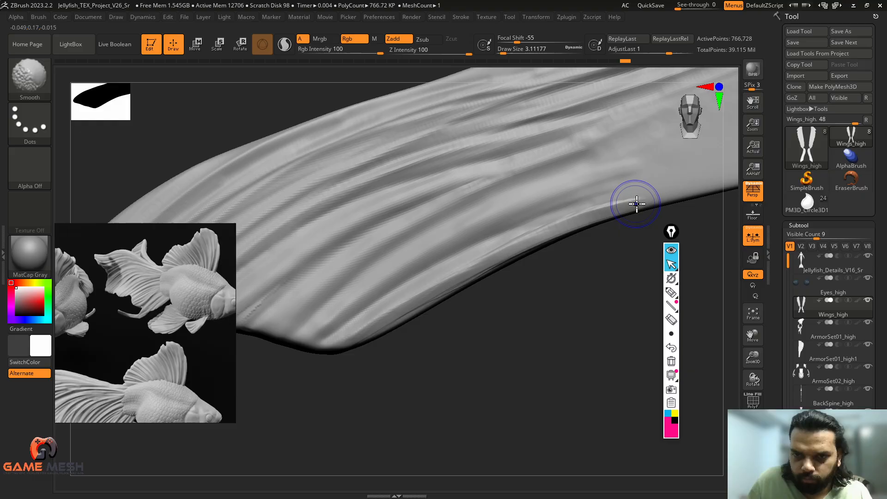
Thicken the long ridge through the middle of the lower fin with ClayBuildup strokes and soften it.
mouse_move(331, 358)
left_mouse_down()
mouse_move(376, 406)
mouse_move(326, 386)
mouse_move(333, 328)
mouse_move(390, 271)
mouse_move(429, 249)
left_mouse_up()
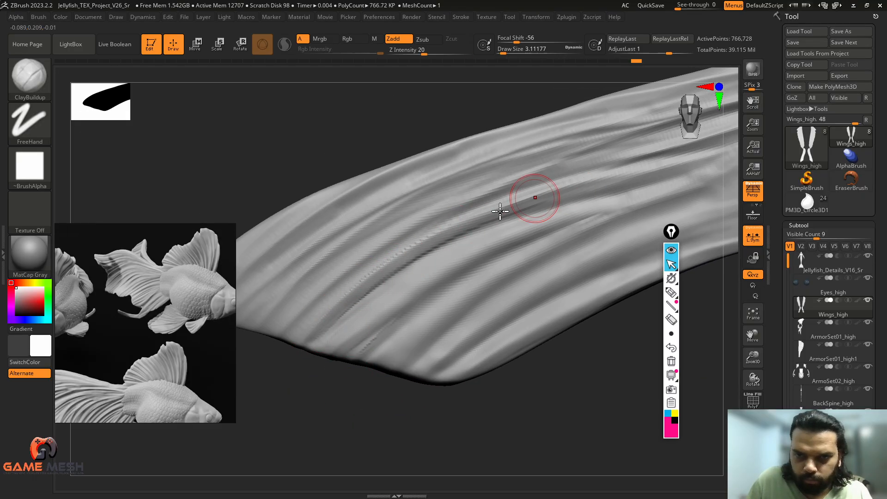
left_click_drag(490, 218, 677, 164)
left_click_drag(531, 203, 670, 164)
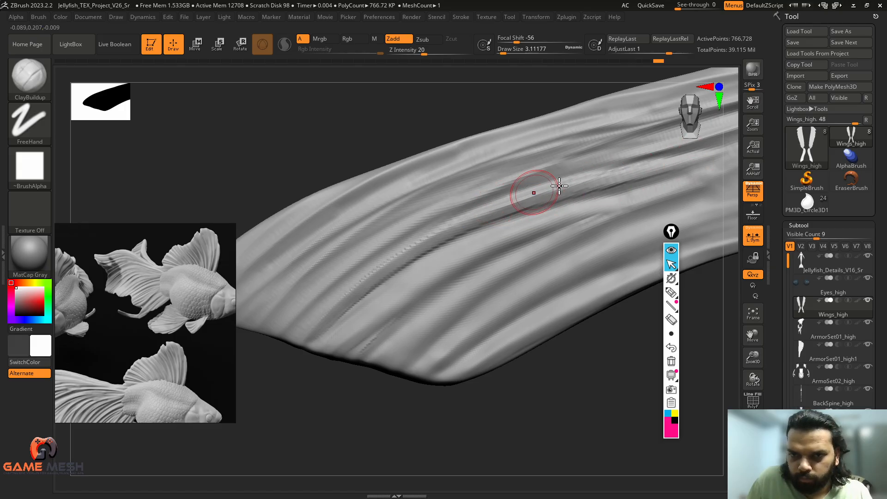
key("shift")
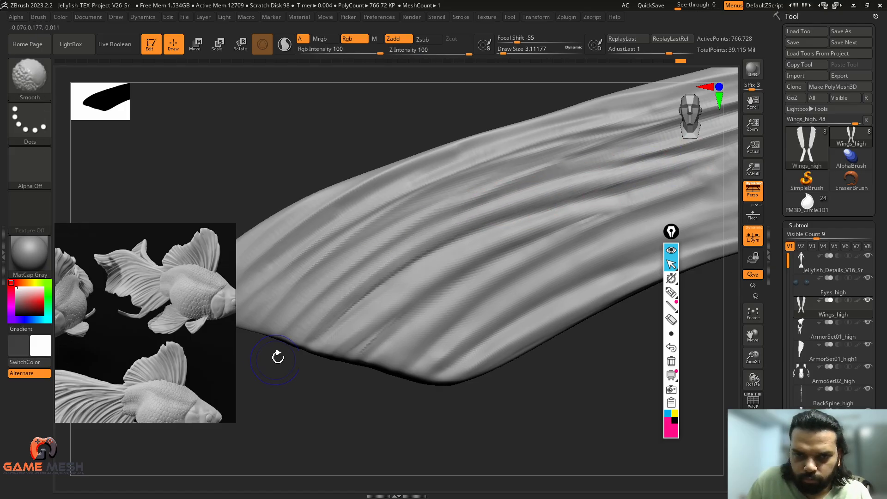
Build up the ridge just outside the fin's middle from the tip edge upward and smooth its full length.
mouse_move(277, 356)
left_mouse_down("alt")
mouse_move(300, 371)
mouse_move(327, 326)
mouse_move(421, 247)
left_mouse_up("alt")
key("s")
mouse_move(318, 338)
left_mouse_down()
mouse_move(445, 233)
mouse_move(508, 202)
left_mouse_up()
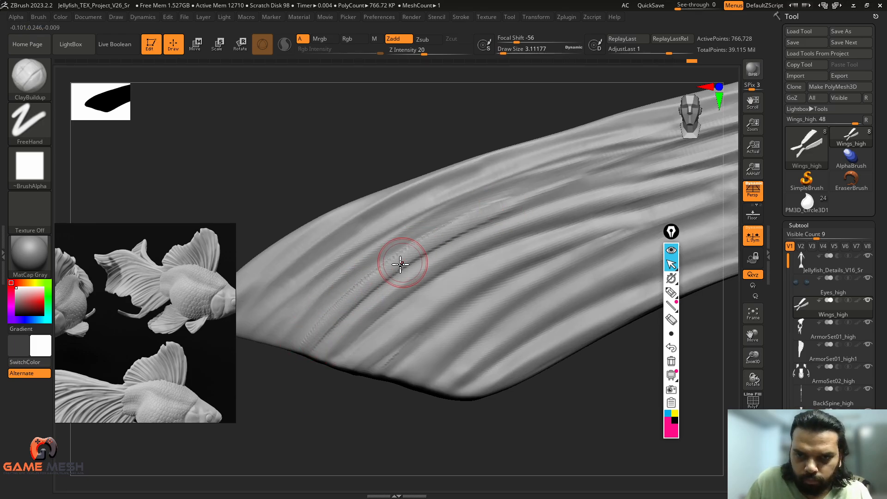
left_click_drag(400, 264, 601, 176)
mouse_move(417, 252)
left_mouse_down()
mouse_move(530, 196)
mouse_move(618, 178)
left_mouse_up()
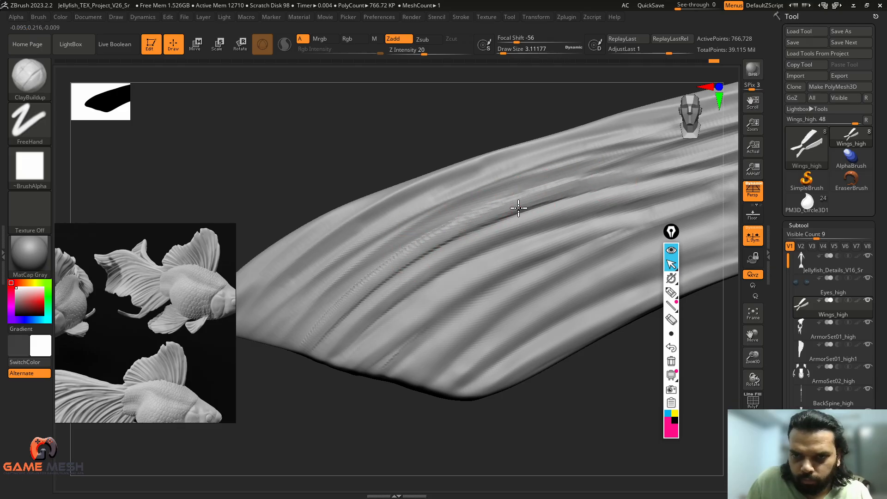
key("shift")
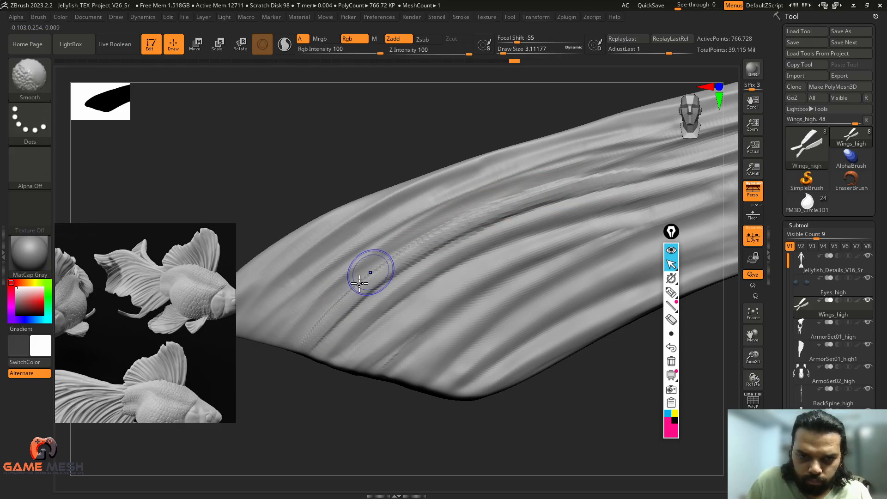
mouse_move(307, 342)
left_mouse_down("shift")
mouse_move(417, 246)
mouse_move(620, 175)
left_mouse_up("shift")
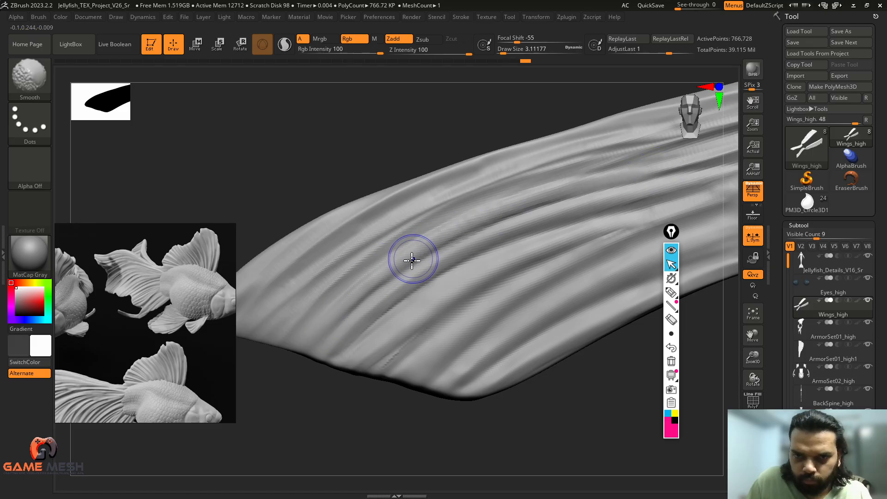
Switch to the Standard brush and try strokes along the ridges on the fin's outer half, undoing the result.
key("b")
key("s")
key("t")
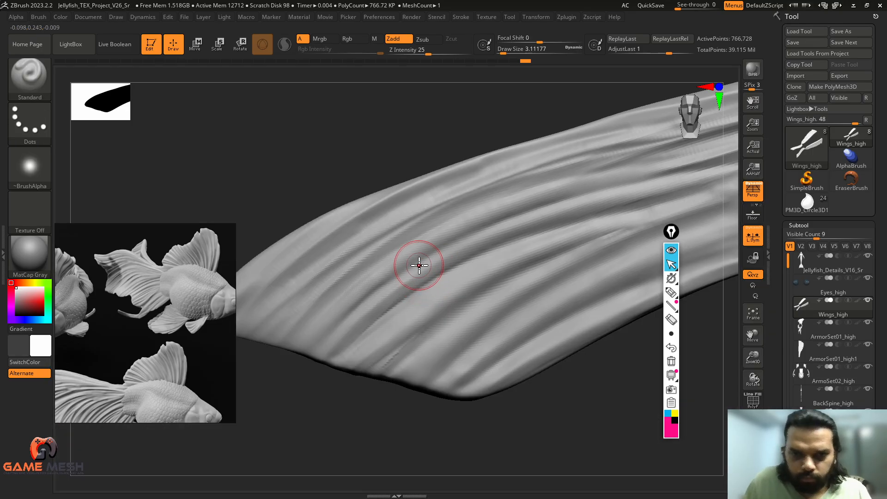
left_click_drag(318, 341, 428, 261)
left_click_drag(380, 295, 484, 231)
key("ctrl+z")
Reduce the draw size to about 1.5 and add fine Standard strokes between the ridges on the fin's outer half.
key("s")
left_click(450, 241)
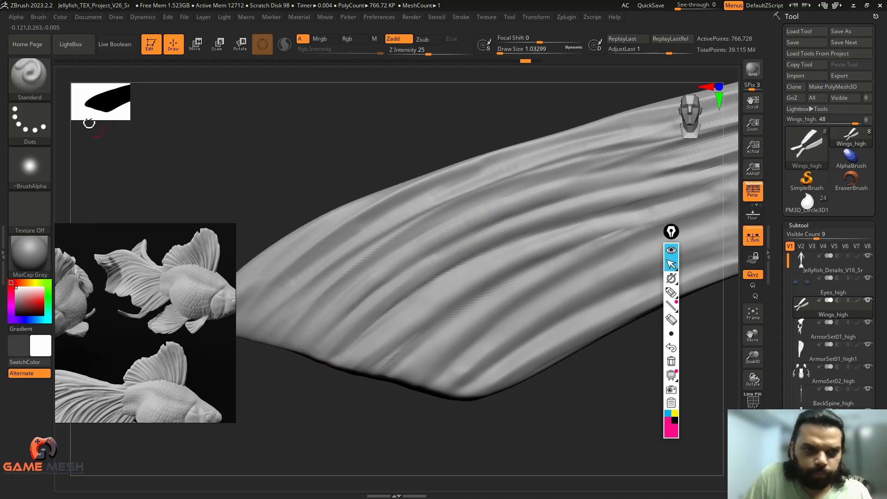
key("s")
left_click(352, 249)
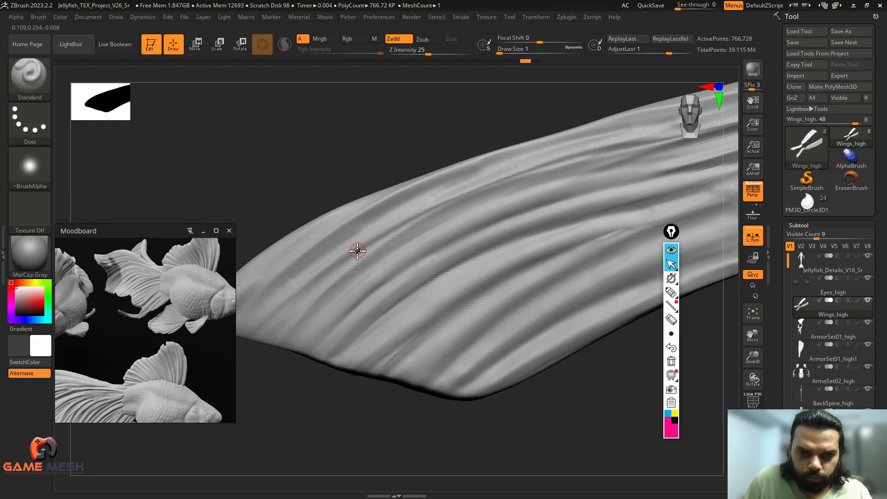
key("s")
left_click(357, 253)
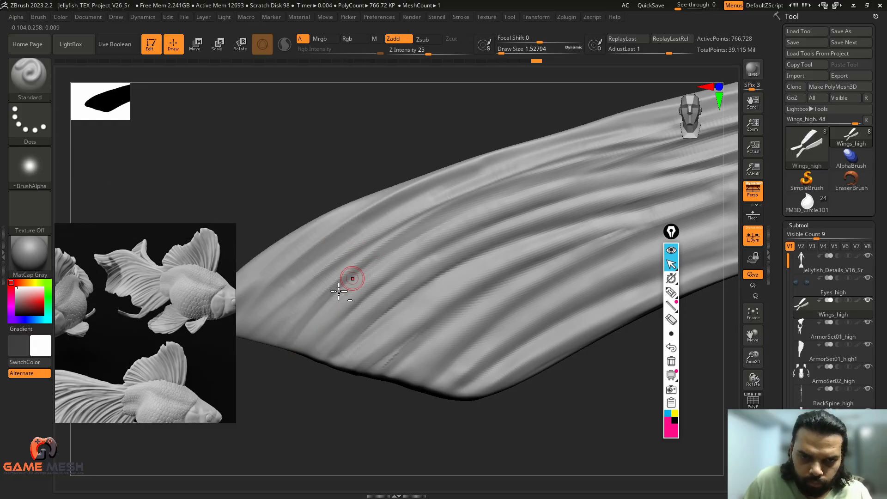
left_click_drag(403, 249, 499, 192)
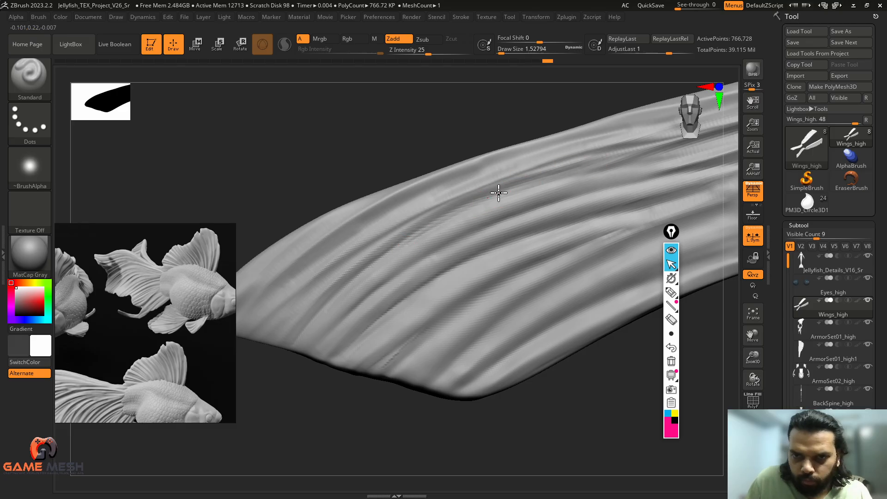
key("s")
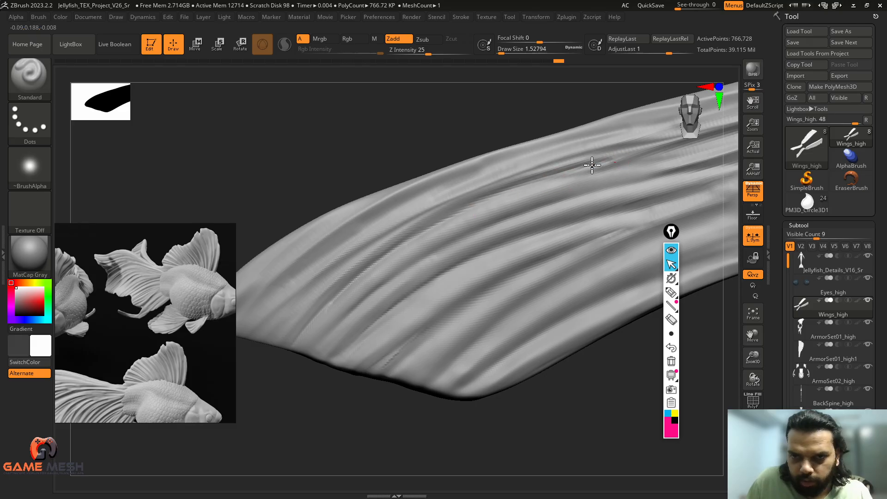
Set the draw size to about 1.8 and draw fine ridges running down to the outer part of the fin tip.
left_click_drag(270, 404, 313, 384, "alt")
key("s")
left_click_drag(386, 278, 388, 278)
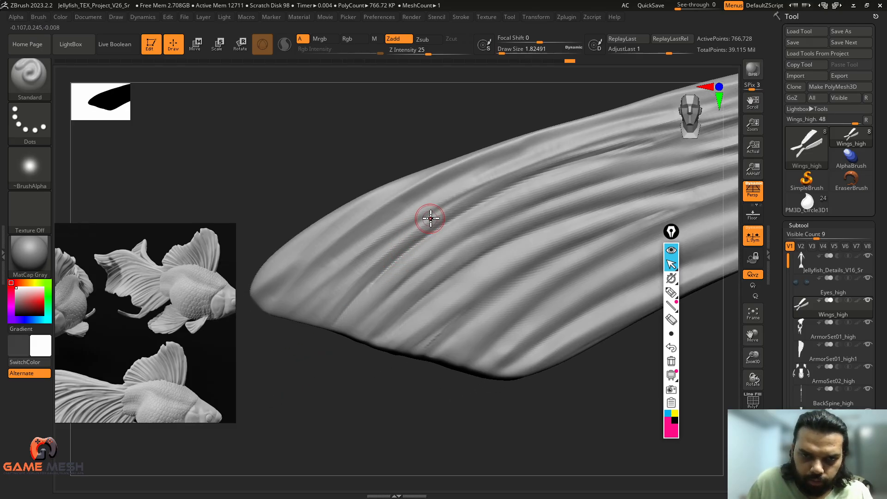
left_click_drag(426, 217, 318, 297)
left_click_drag(400, 234, 300, 313)
key("s")
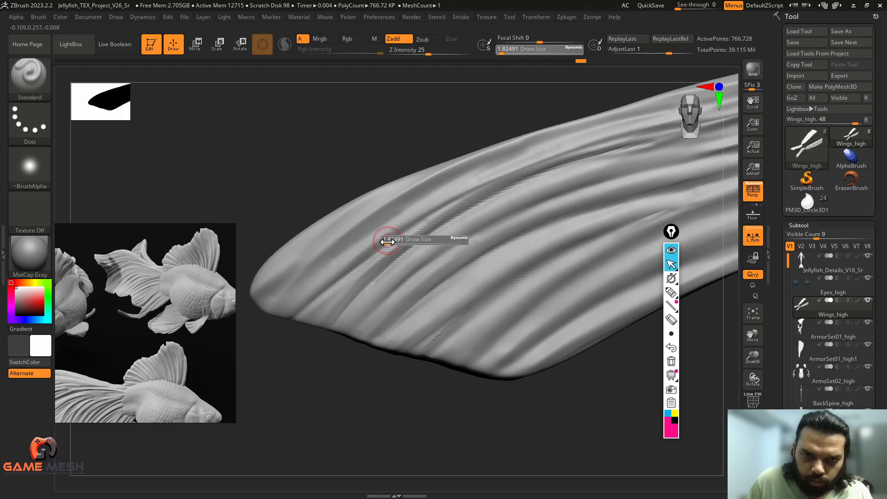
left_click_drag(406, 228, 366, 264)
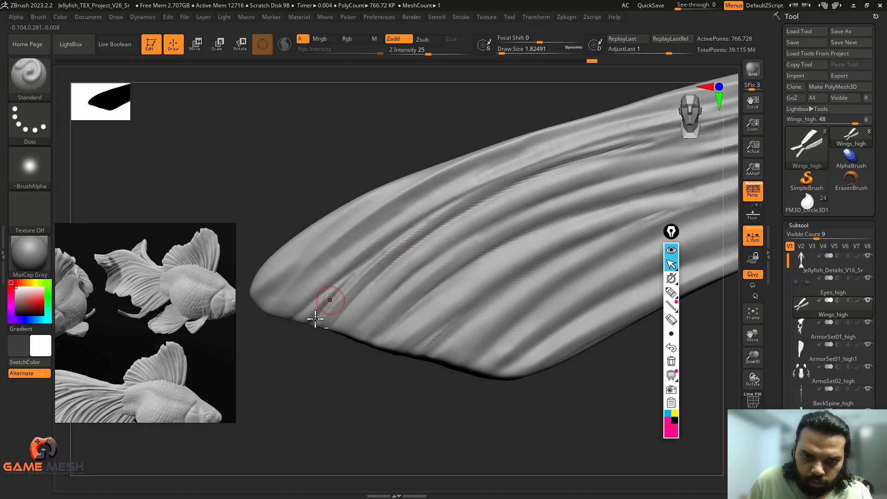
Carve narrow grooves between the fine ridges at the fin tip with subtractive strokes, undoing the unwanted ones.
mouse_move(315, 318)
left_mouse_down()
mouse_move(429, 218)
mouse_move(323, 353)
mouse_move(415, 263)
mouse_move(333, 321)
left_mouse_up()
key("ctrl+z")
left_click_drag(438, 241, 348, 312, "alt")
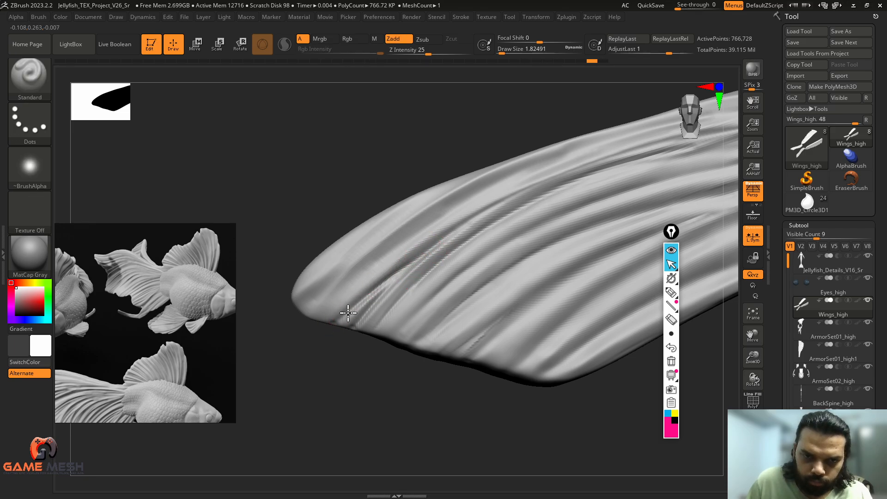
left_click_drag(409, 264, 332, 347, "alt")
left_click_drag(397, 274, 354, 319, "alt")
key("ctrl+z")
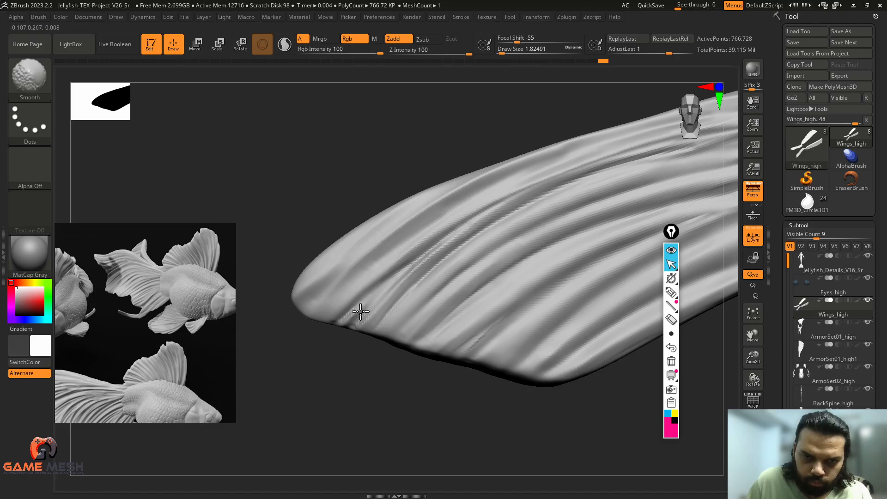
left_click_drag(324, 354, 306, 382, "alt")
key("ctrl+z")
Raise the draw size to about 2.6, carve subtractive grooves along the fin's outer edge toward the tip and smooth them.
key("bracketright")
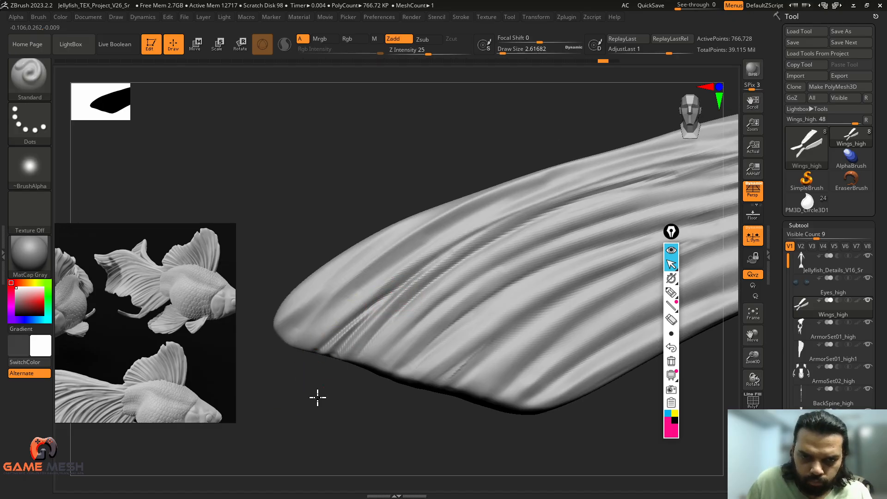
left_click_drag(393, 304, 349, 362, "alt")
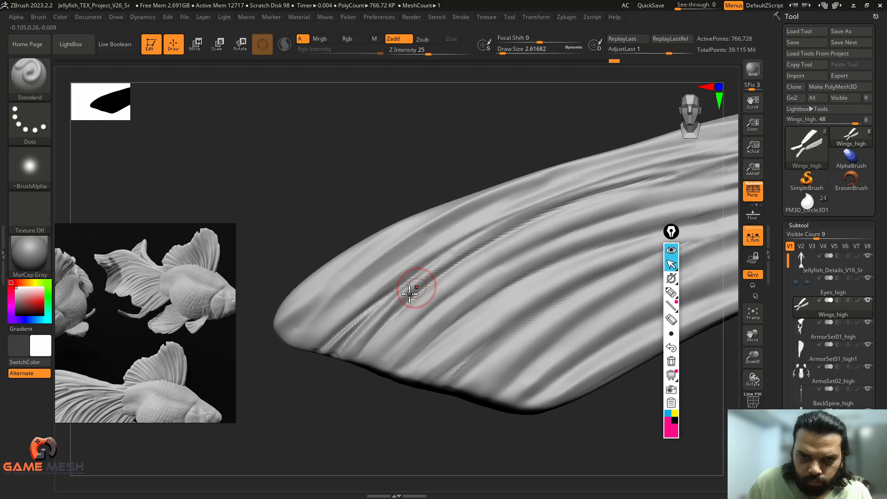
mouse_move(553, 205)
left_mouse_down("alt")
mouse_move(354, 338)
mouse_move(372, 271)
mouse_move(526, 186)
left_mouse_up("alt")
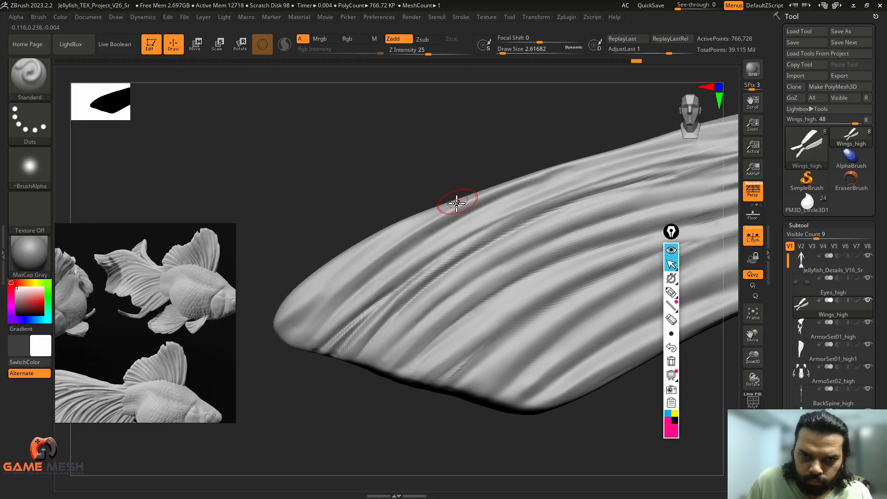
left_click_drag(456, 204, 323, 314, "alt")
left_click_drag(437, 222, 297, 351, "alt")
left_click_drag(403, 241, 296, 334, "alt")
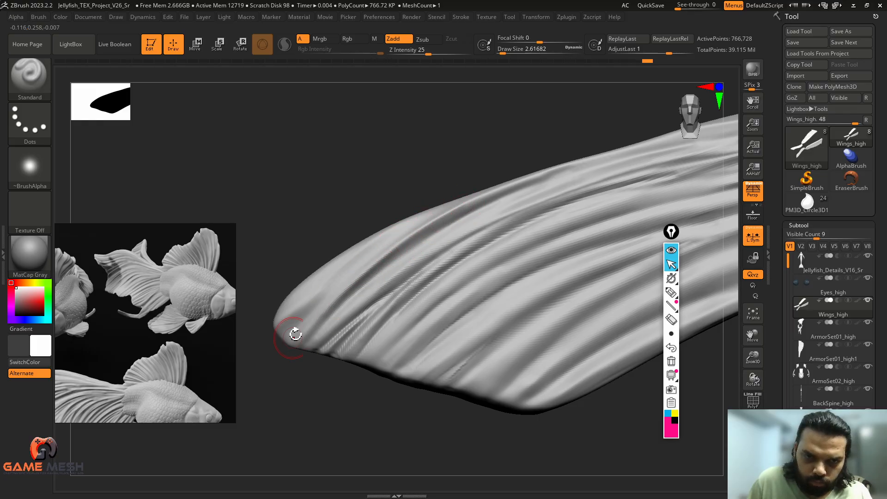
key("shift")
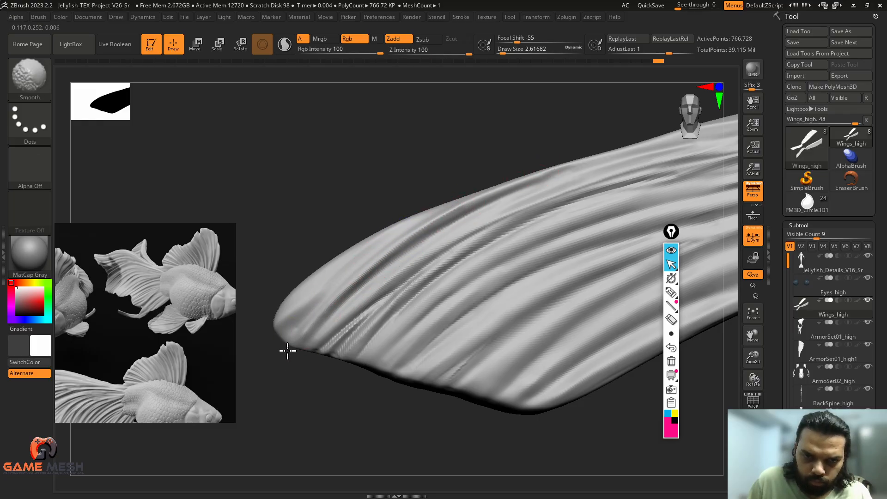
left_click_drag(496, 156, 460, 145, "alt")
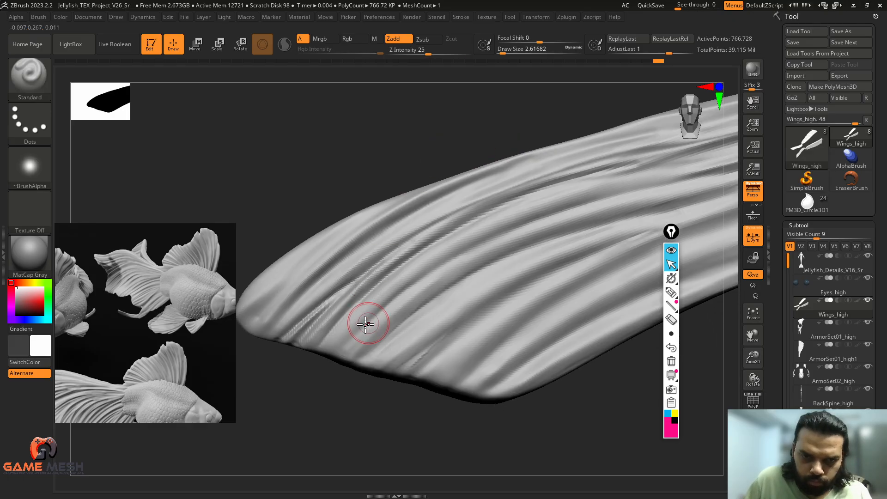
Carve two subtractive grooves from the fin's tip edge inward along the existing ridges.
left_click_drag(328, 350, 462, 233, "alt")
mouse_move(388, 289)
left_mouse_down("alt")
mouse_move(438, 249)
mouse_move(566, 192)
mouse_move(612, 183)
left_mouse_up("alt")
left_click_drag(359, 395, 359, 375, "alt")
Reduce the draw size to about 2.2 and carve finer subtractive grooves from the tip edge toward the middle of the fin.
key("s")
key("s")
left_click(360, 316)
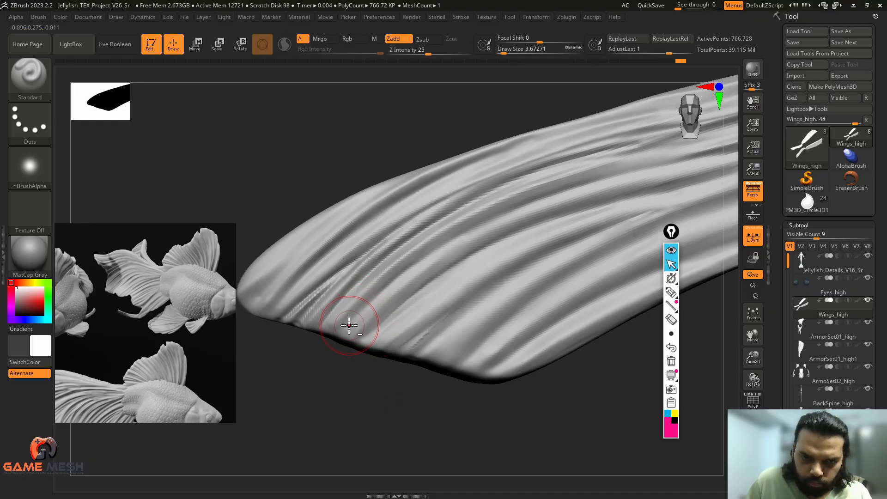
key("s")
left_click_drag(354, 320, 344, 326)
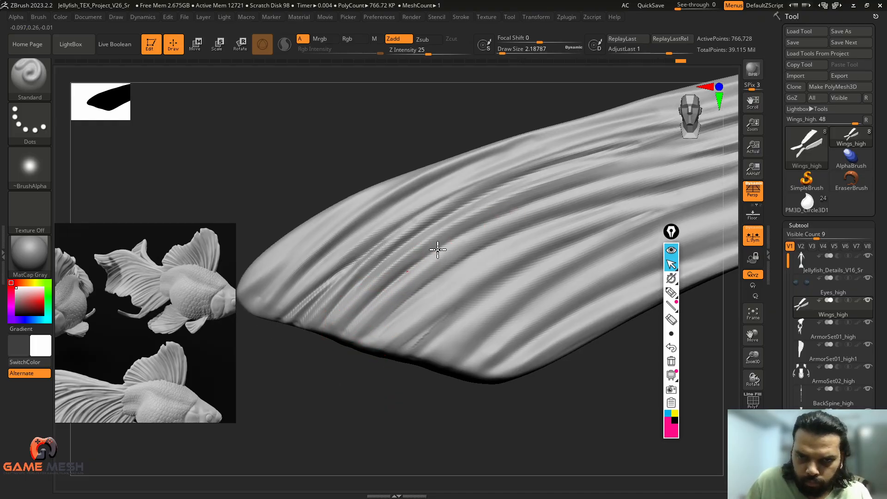
mouse_move(388, 281)
left_mouse_down("alt")
mouse_move(496, 213)
mouse_move(564, 190)
left_mouse_up("alt")
left_click_drag(501, 214, 645, 167, "alt")
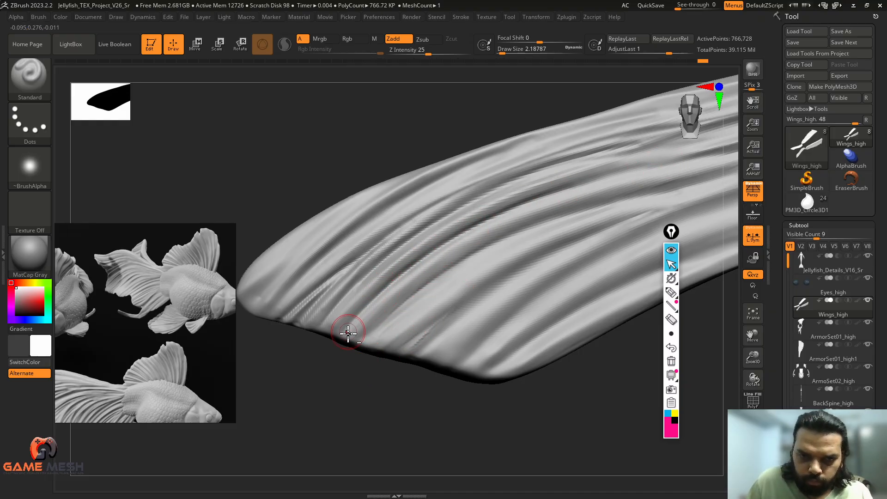
mouse_move(348, 332)
left_mouse_down("alt")
mouse_move(471, 234)
mouse_move(577, 184)
mouse_move(679, 166)
left_mouse_up("alt")
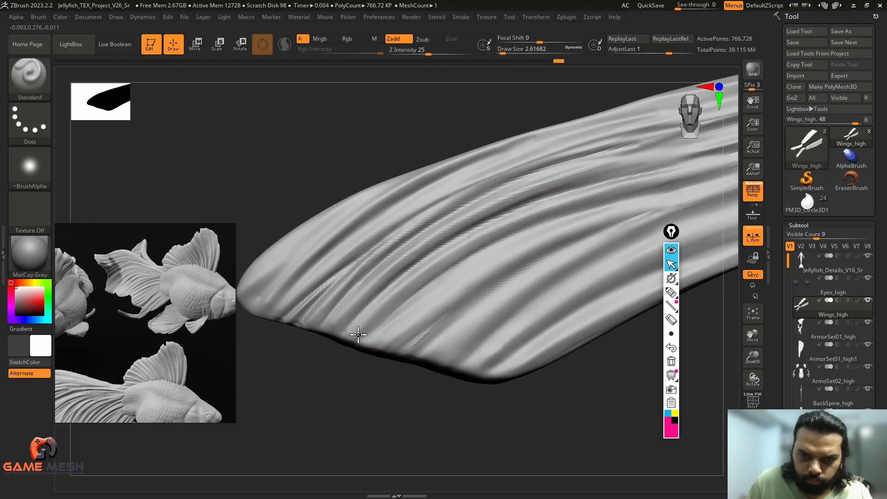
Set the draw size to about 2.6 and draw ridges between the grooves down to the fin's tip edge.
mouse_move(413, 286)
right_mouse_down()
mouse_move(388, 305)
mouse_move(388, 327)
right_mouse_up()
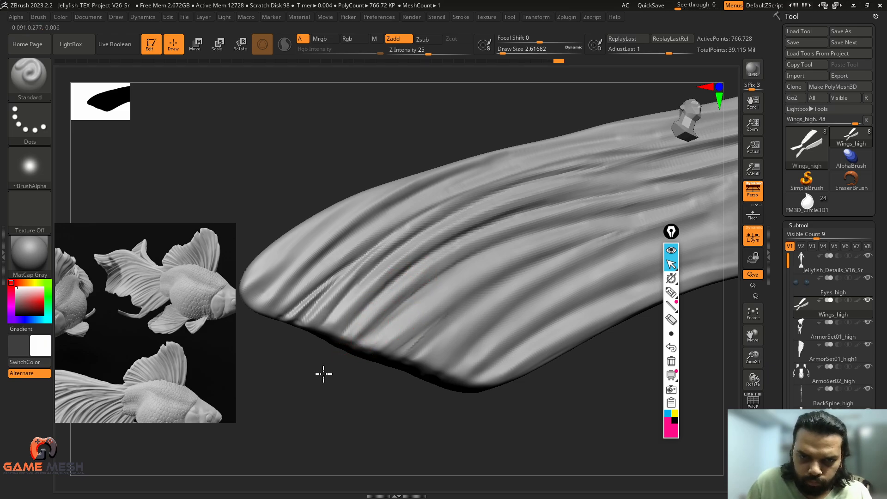
right_click_drag(324, 373, 398, 296)
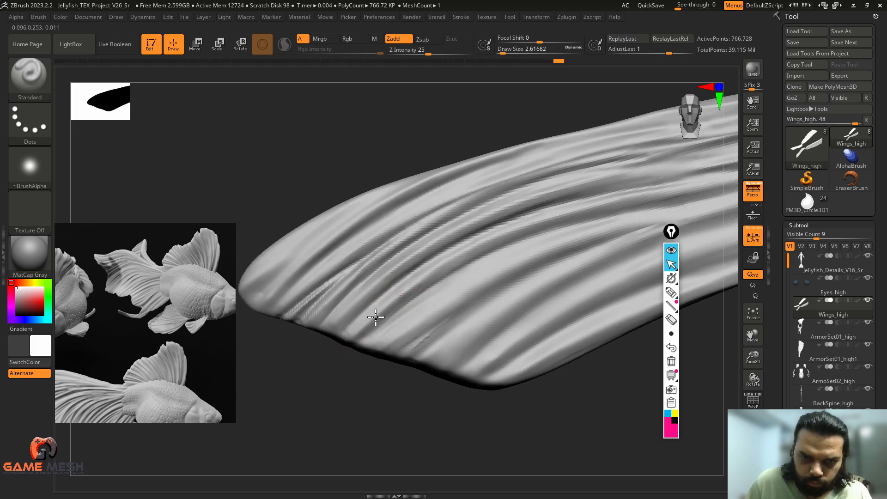
left_click_drag(391, 275, 368, 294)
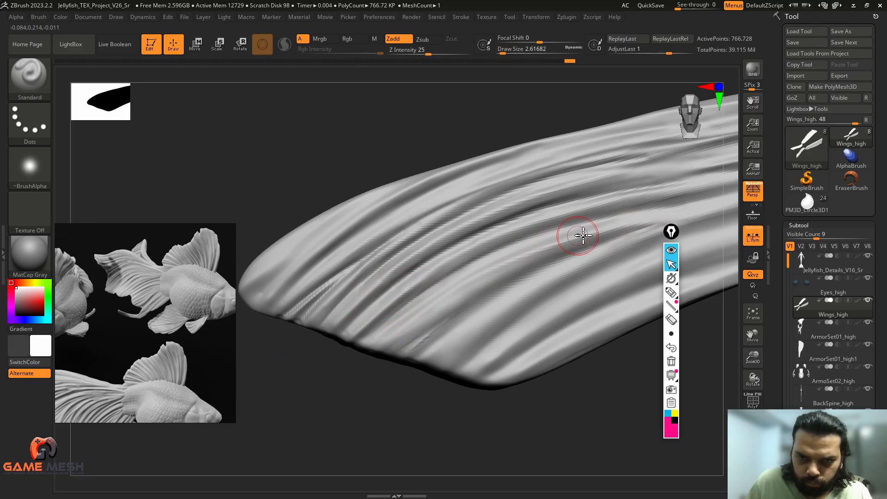
left_click_drag(574, 237, 351, 332)
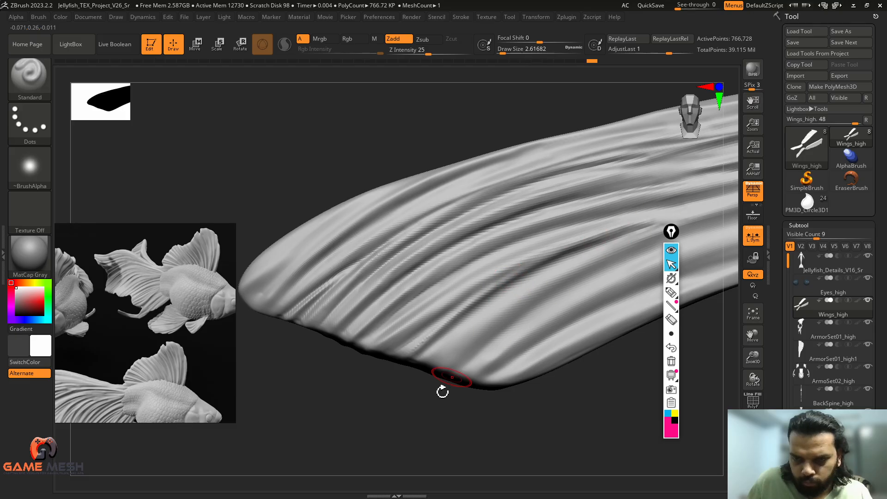
Draw more long Standard ridges across the lower half of the fin, from the middle down toward the tip.
left_click_drag(441, 390, 409, 318)
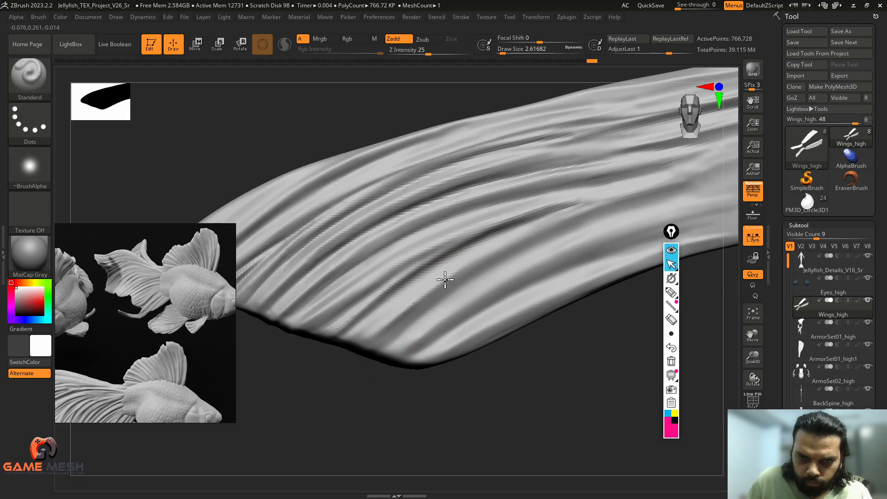
left_click_drag(549, 319, 457, 331)
mouse_move(481, 230)
left_mouse_down()
mouse_move(714, 147)
mouse_move(434, 245)
left_mouse_up()
left_click_drag(646, 173, 385, 273)
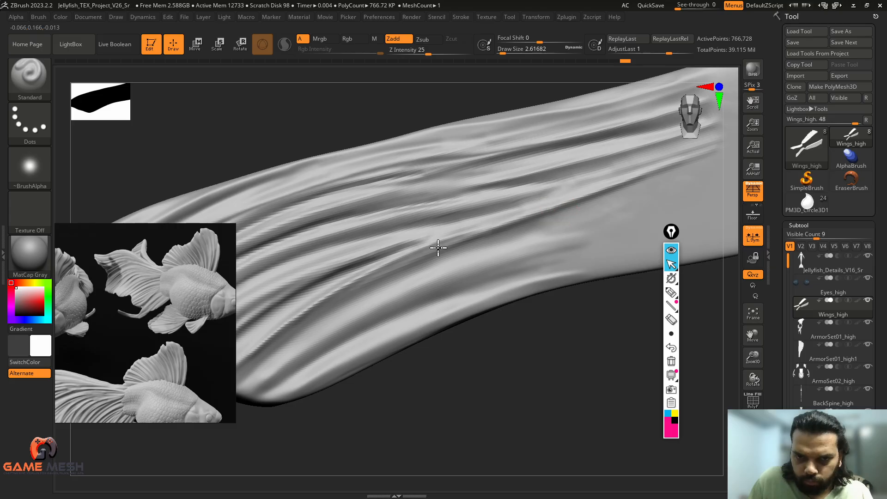
left_click_drag(406, 376, 528, 242)
left_click_drag(539, 189, 314, 312)
left_click_drag(425, 344, 432, 352)
Raise the draw size to about 3.1, smooth the new ridge and carve subtractive grooves along the fin's lower half.
key("s")
mouse_move(504, 204)
left_mouse_down("shift")
mouse_move(356, 283)
mouse_move(406, 292)
left_mouse_up("shift")
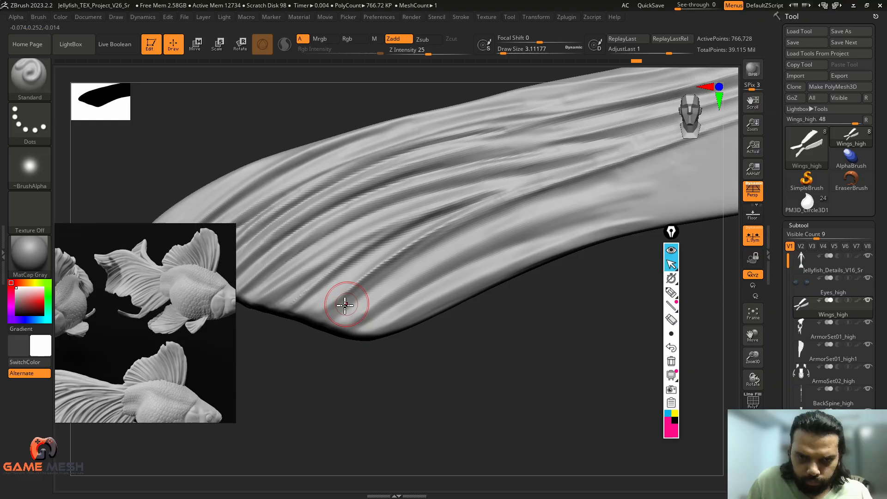
left_click_drag(329, 326, 455, 230, "alt")
left_click_drag(396, 260, 595, 185, "alt")
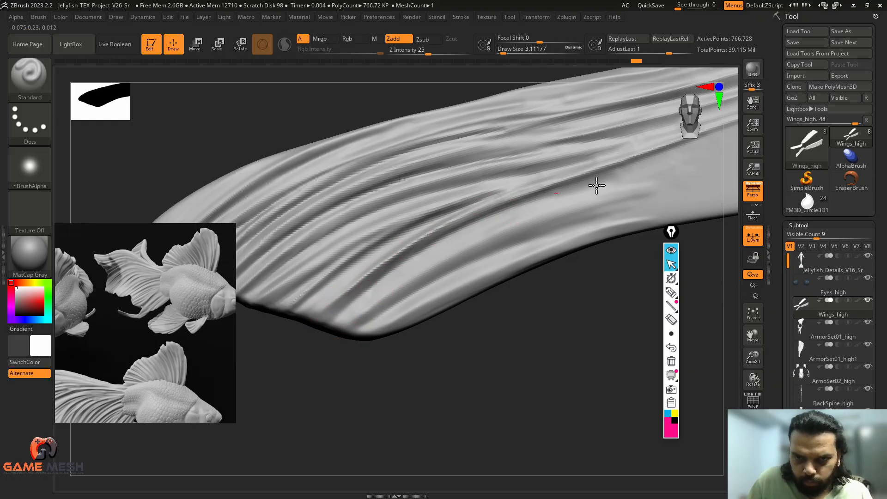
left_click_drag(342, 315, 475, 233, "alt")
left_click_drag(367, 301, 531, 212, "alt")
left_click_drag(419, 258, 591, 196, "alt")
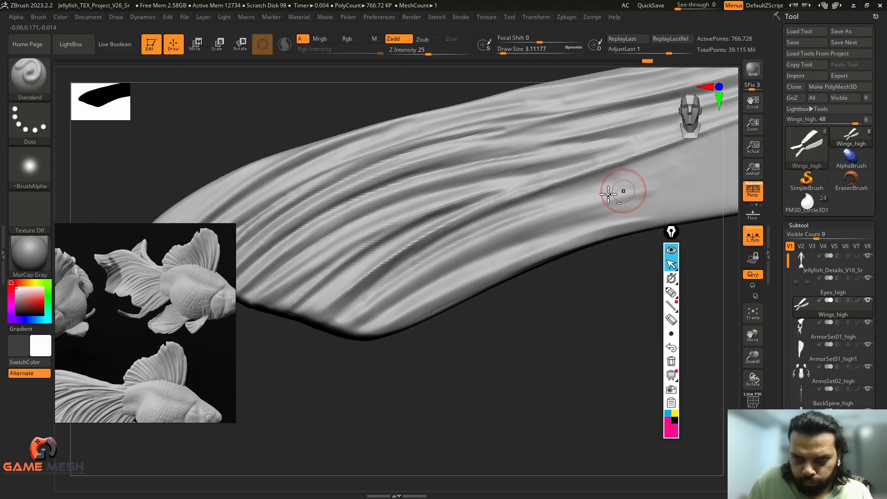
Extend the folds along the fin's lower edge from the tip toward the root with long strokes.
mouse_move(370, 322)
left_mouse_down()
mouse_move(515, 238)
mouse_move(621, 206)
left_mouse_up()
mouse_move(503, 247)
left_mouse_down()
mouse_move(670, 197)
mouse_move(652, 194)
left_mouse_up()
mouse_move(366, 312)
left_mouse_down()
mouse_move(600, 198)
mouse_move(660, 195)
left_mouse_up()
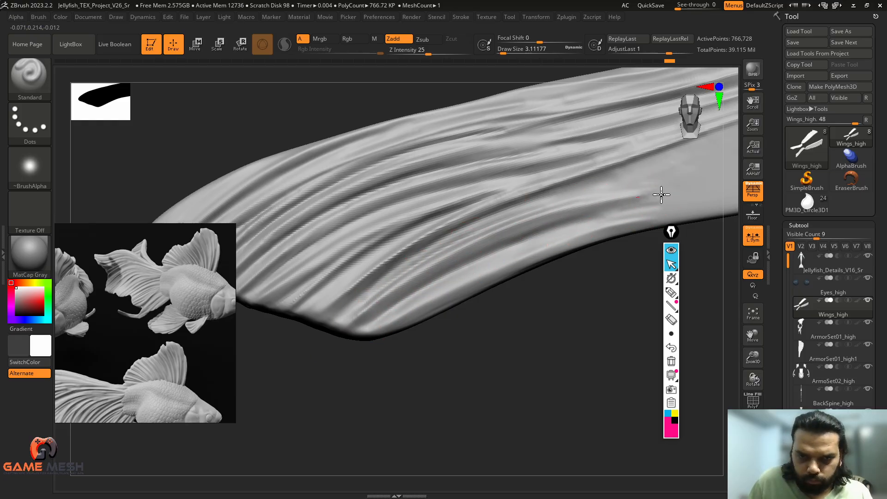
left_click_drag(482, 240, 698, 190)
Smooth the ridges and grooves across the fin from the middle to the tip edge.
left_click_drag(545, 215, 344, 330, "shift")
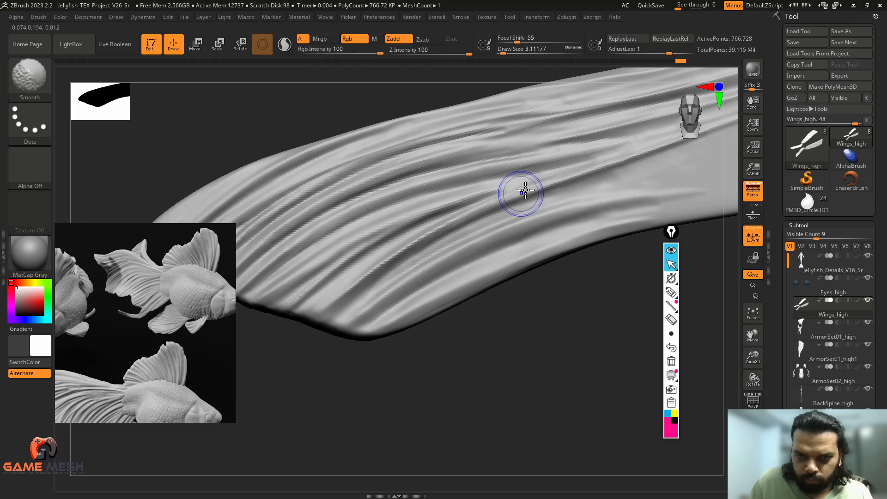
mouse_move(517, 198)
left_mouse_down("shift")
mouse_move(337, 297)
mouse_move(475, 196)
mouse_move(318, 314)
mouse_move(375, 369)
left_mouse_up("shift")
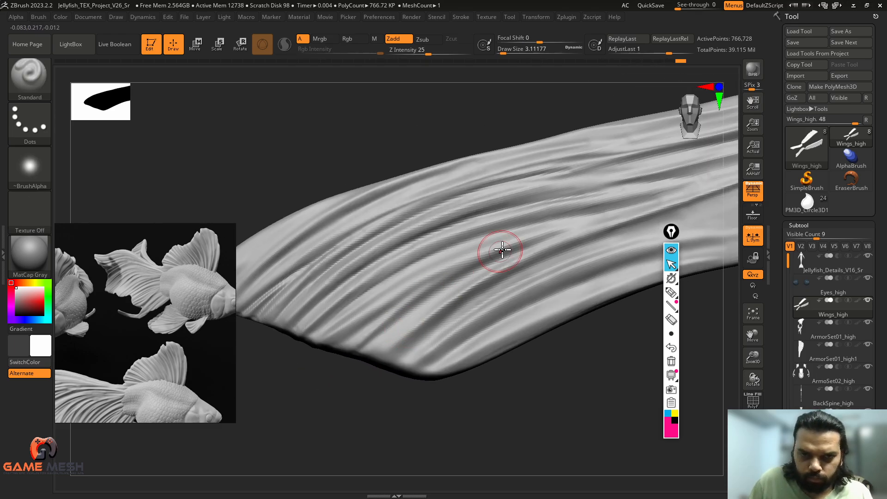
left_click_drag(485, 221, 328, 300, "shift")
left_click_drag(515, 176, 253, 339, "shift")
left_click_drag(398, 206, 239, 327, "shift")
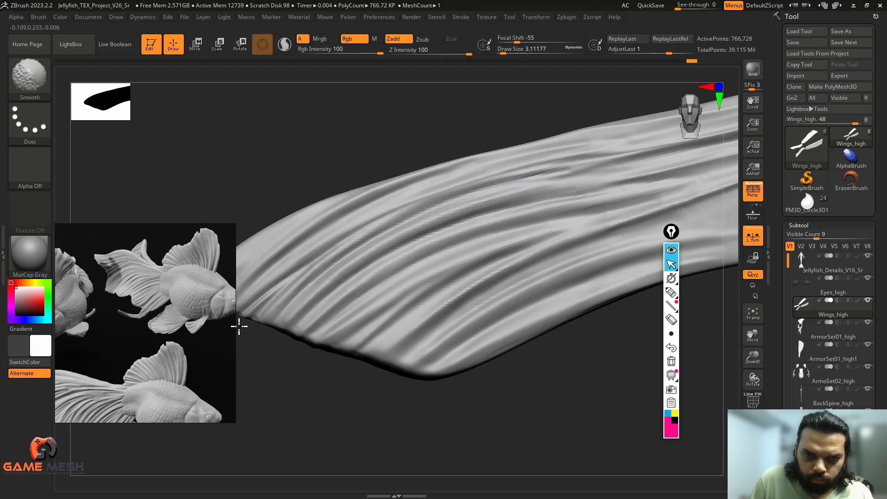
Subdivide the Wings_high mesh once and display all subtools to review the fins on the whole character.
left_click_drag(490, 378, 530, 396, "shift")
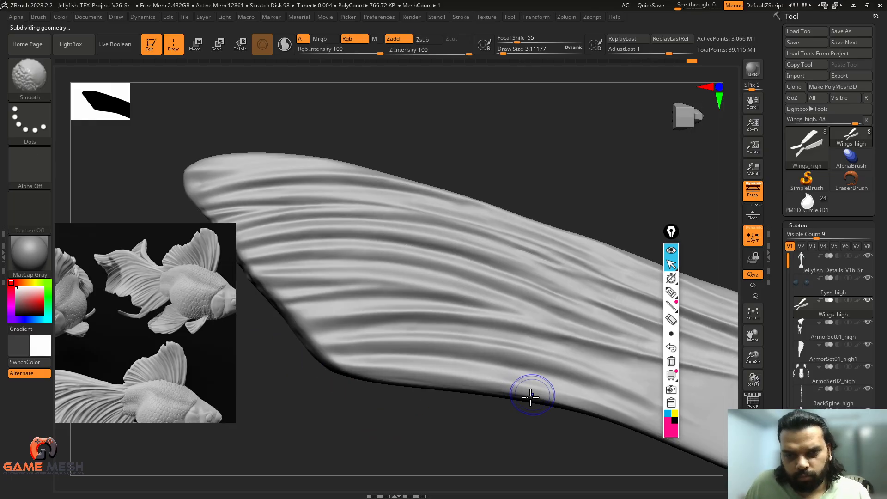
key("f")
key("f")
left_click_drag(500, 302, 655, 457)
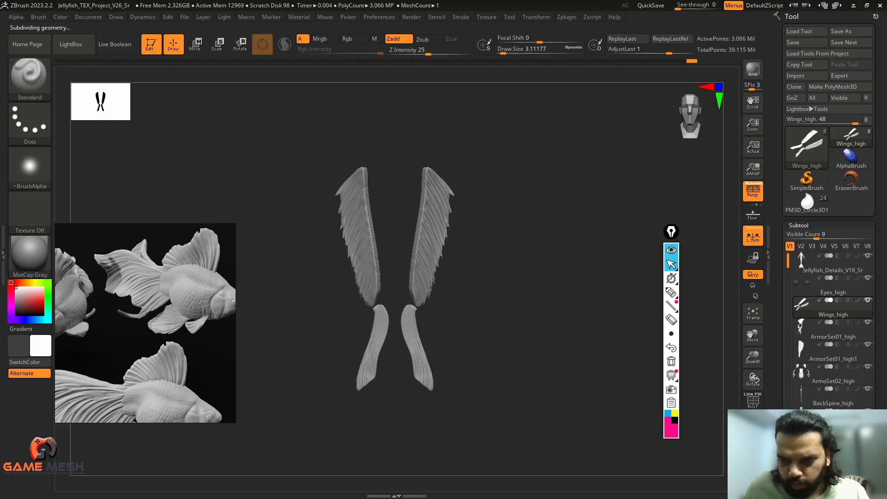
left_click_drag(511, 371, 507, 275, "alt")
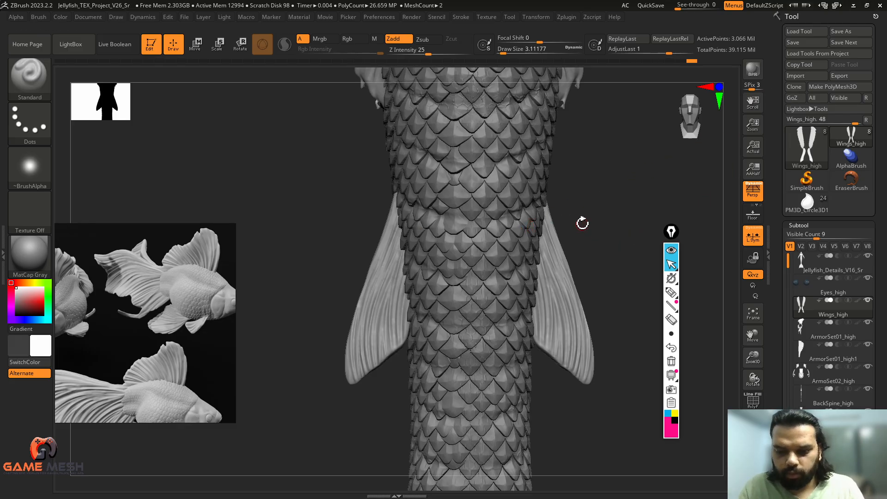
key("f")
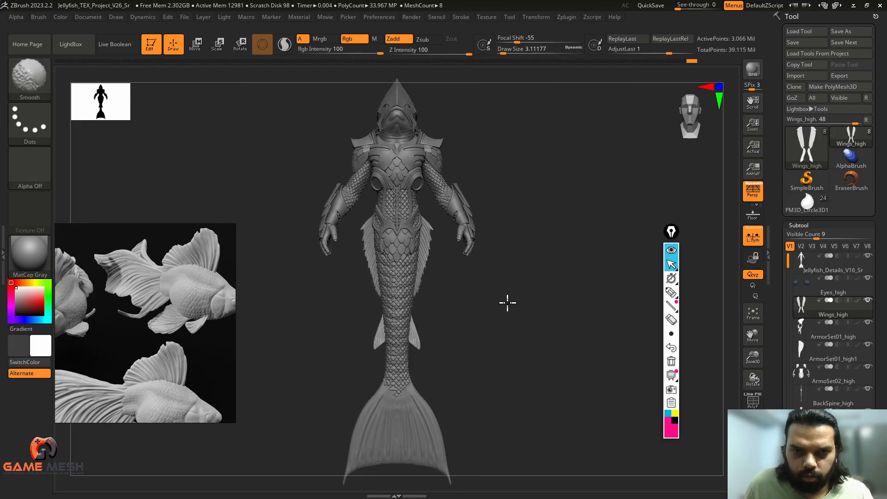
Switch to the back fin subtool ArmorSet01_high1 and isolate it for close-up work.
left_click_drag(505, 311, 507, 386, "alt")
left_click_drag(512, 210, 496, 285, "alt")
left_click(499, 293, "alt")
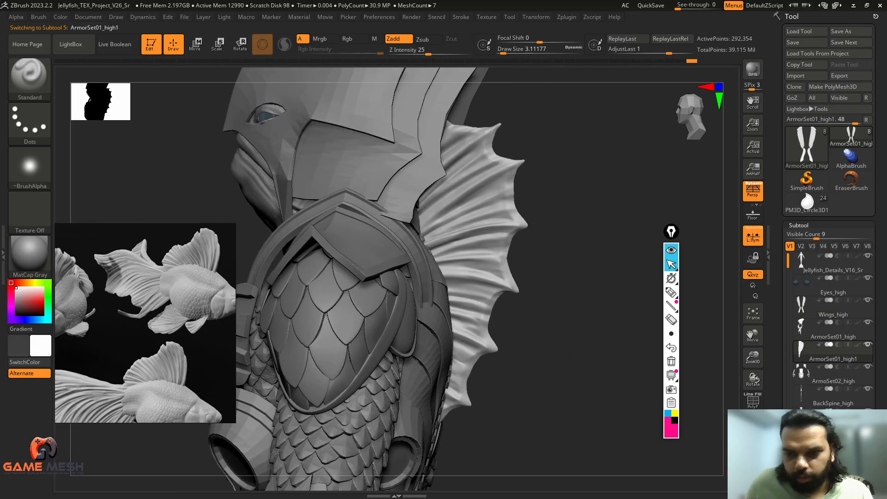
key("alt+shift+s")
left_click_drag(617, 308, 524, 322, "alt")
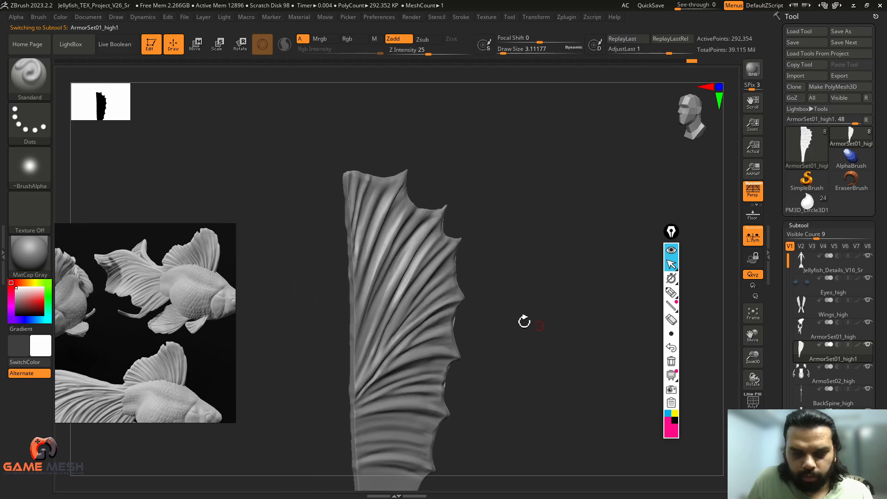
mouse_move(518, 278)
left_mouse_down()
mouse_move(538, 277)
mouse_move(534, 269)
mouse_move(549, 263)
mouse_move(590, 202)
mouse_move(544, 199)
left_mouse_up()
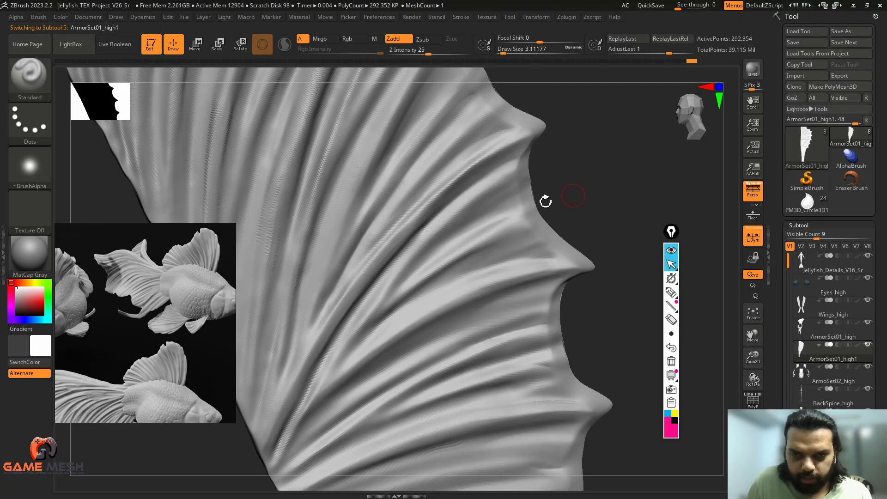
Set the draw size to about 3.7 and add a Standard stroke between the folds in the middle of the back fin.
key("s")
left_click(459, 252)
key("s")
left_click(451, 260)
left_click_drag(478, 248, 403, 294)
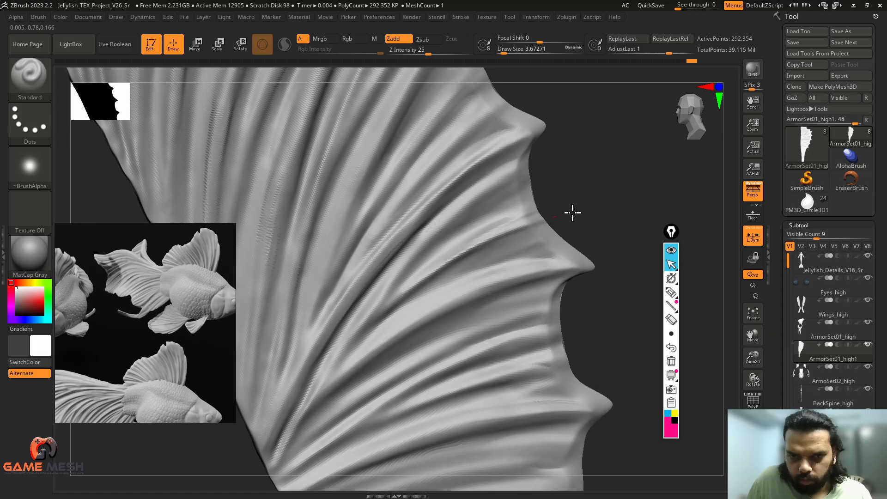
left_click_drag(595, 198, 555, 185)
middle_click_drag(155, 354, 175, 310)
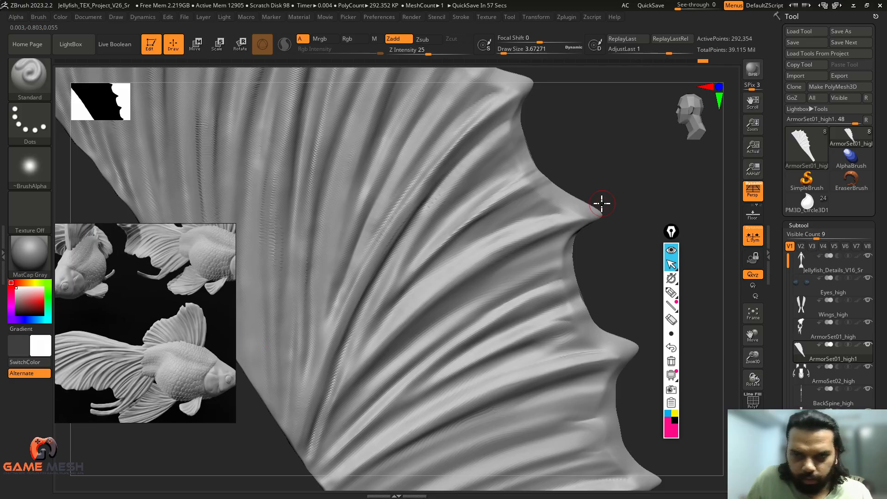
left_click_drag(628, 209, 625, 189, "alt")
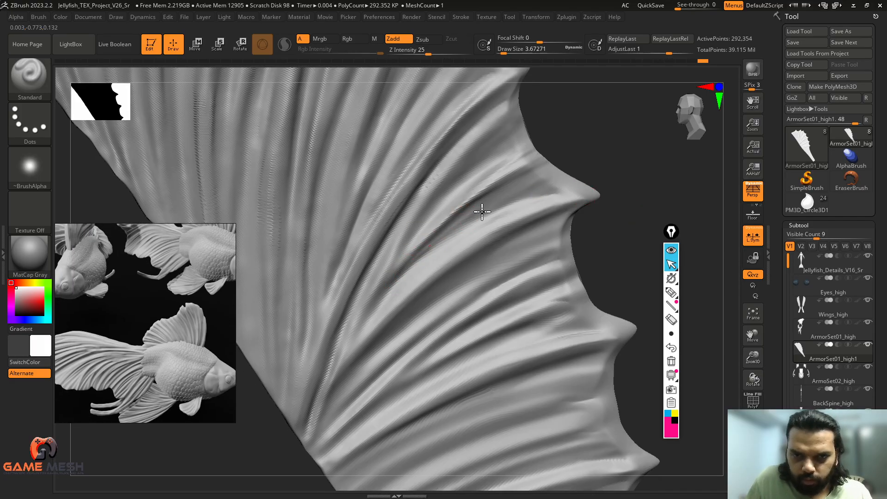
Add a ridge and carve subtractive grooves in the fold leading to the middle spike, smooth them and undo the last stroke.
left_click_drag(528, 188, 418, 249)
mouse_move(539, 172)
left_mouse_down("alt")
mouse_move(414, 254)
mouse_move(380, 292)
left_mouse_up("alt")
left_click_drag(503, 190, 351, 347, "alt")
left_click_drag(529, 202, 427, 256, "alt")
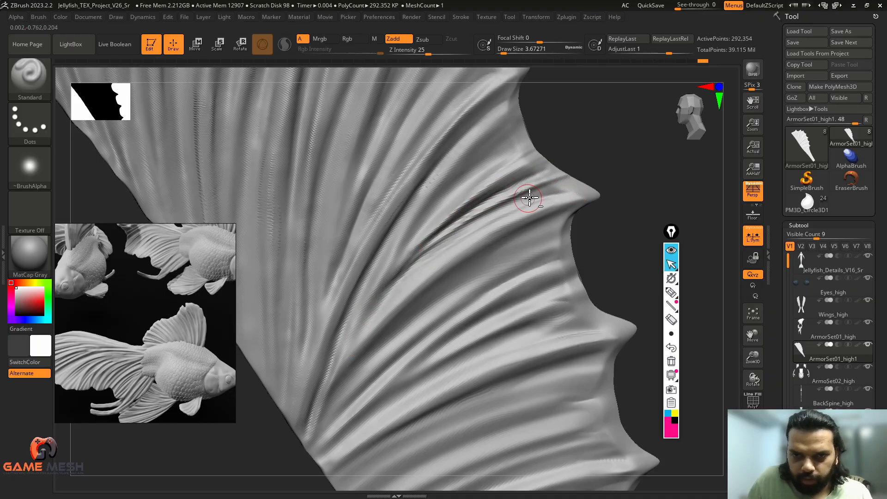
left_click_drag(531, 192, 427, 249, "shift")
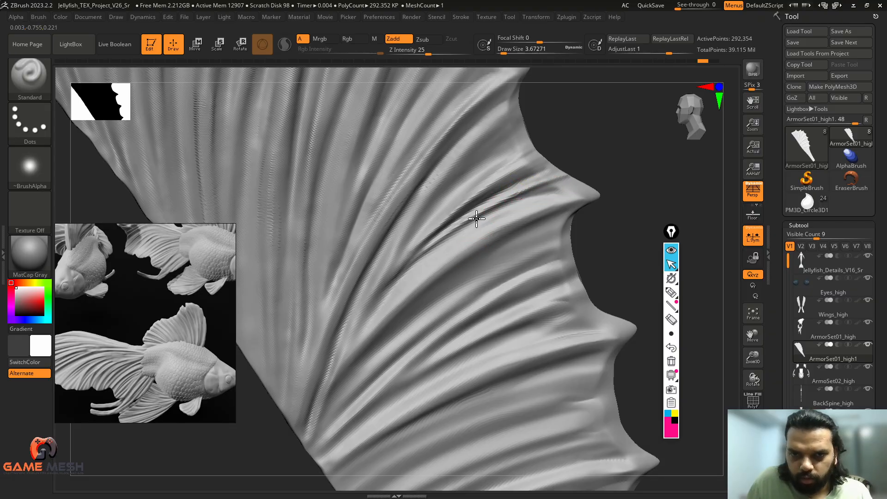
left_click_drag(531, 192, 423, 263, "alt")
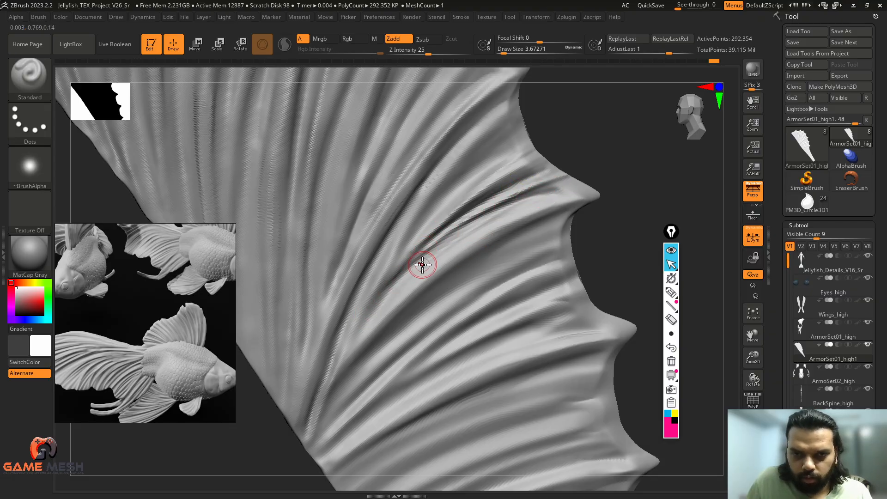
key("ctrl+z")
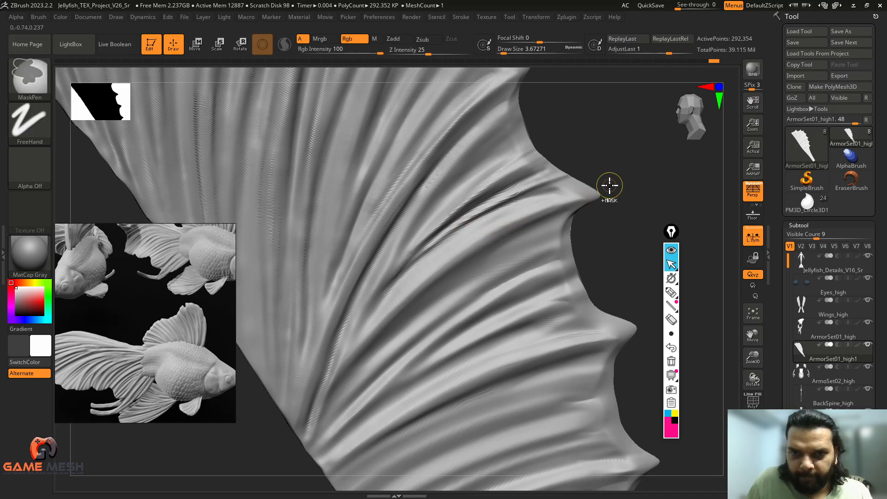
Raise the draw size to about 5, smooth the new grooves and carve a longer groove from the spike toward the fin's base.
key("s")
left_click_drag(505, 199, 501, 196)
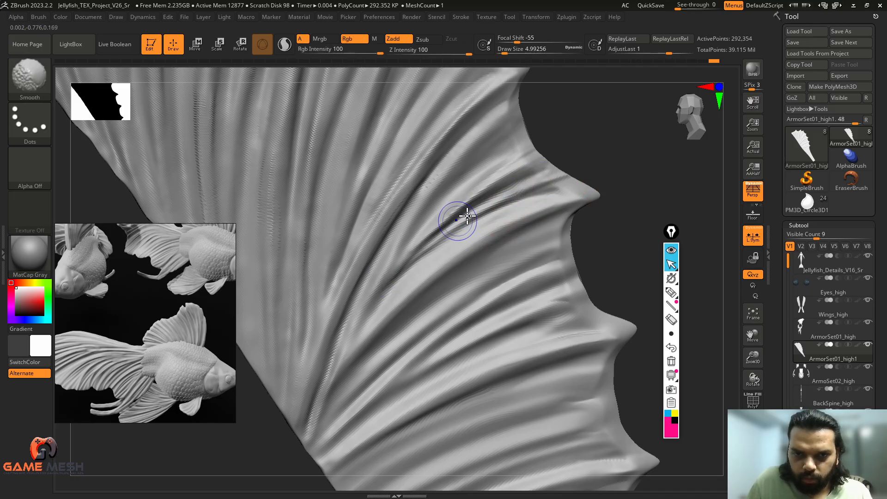
left_click_drag(457, 220, 384, 301, "shift")
left_click_drag(547, 188, 363, 326, "alt")
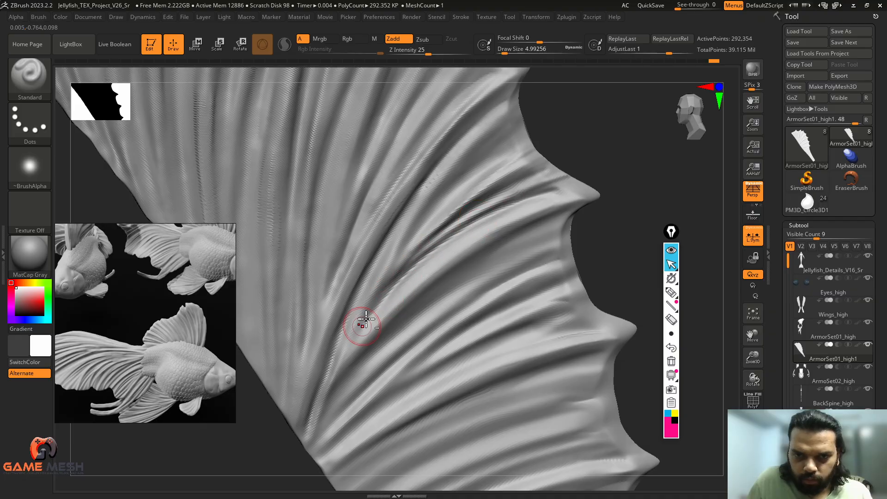
Reduce the draw size to about 3.1, carve a groove along the fold above the middle spike and smooth it.
key("s")
left_click_drag(493, 147, 410, 234)
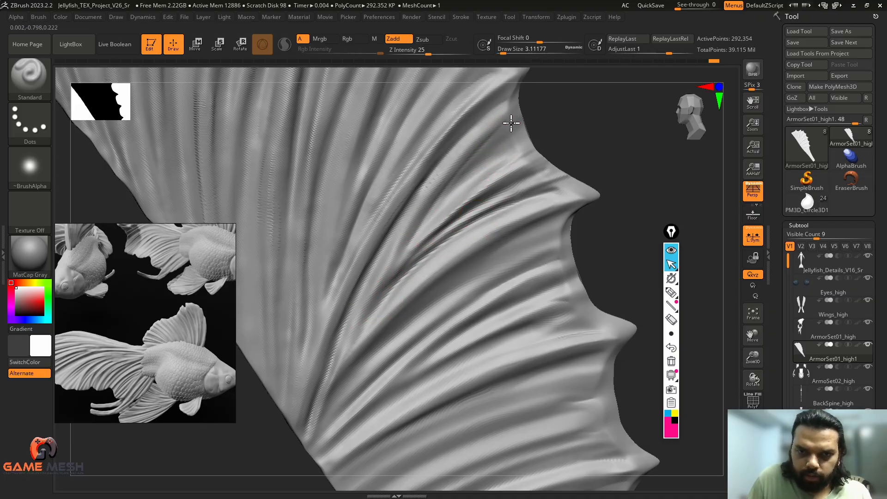
left_click_drag(510, 123, 415, 227, "alt")
left_click_drag(564, 100, 540, 139, "alt")
left_click_drag(477, 173, 431, 227, "shift")
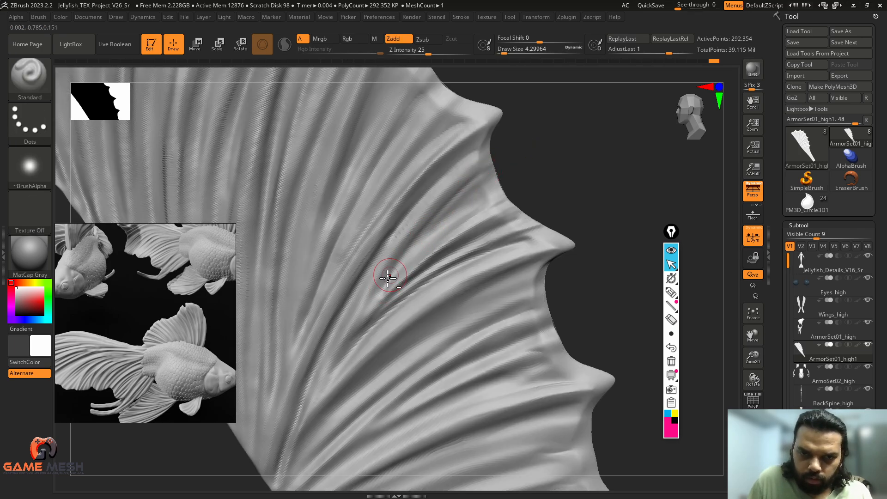
Smooth the fold above the middle spike of the back fin and carve a subtractive groove down along it.
left_click_drag(396, 266, 378, 290, "shift")
mouse_move(471, 179)
left_mouse_down("alt")
mouse_move(394, 259)
mouse_move(389, 277)
left_mouse_up("alt")
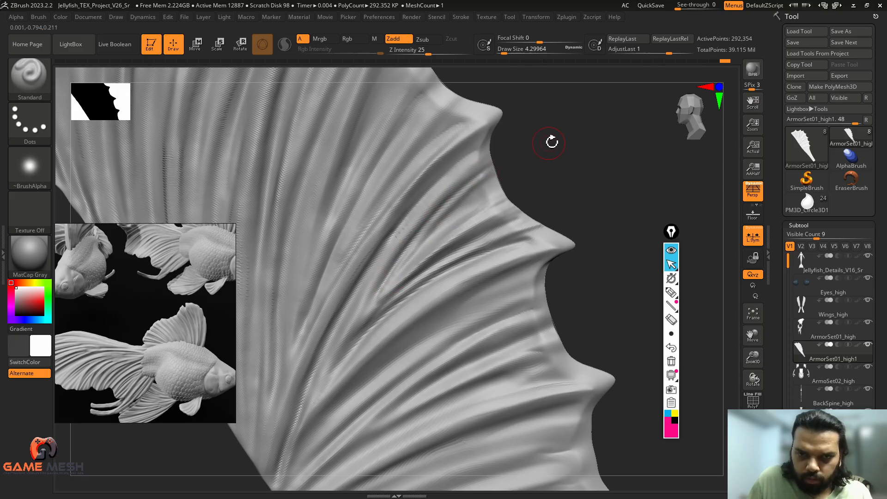
Try a Standard stroke along the wide fold in the fin's upper half at an enlarged draw size.
mouse_move(552, 142)
left_mouse_down()
mouse_move(528, 154)
mouse_move(567, 181)
mouse_move(594, 170)
left_mouse_up()
key("s")
left_click_drag(491, 237, 495, 237)
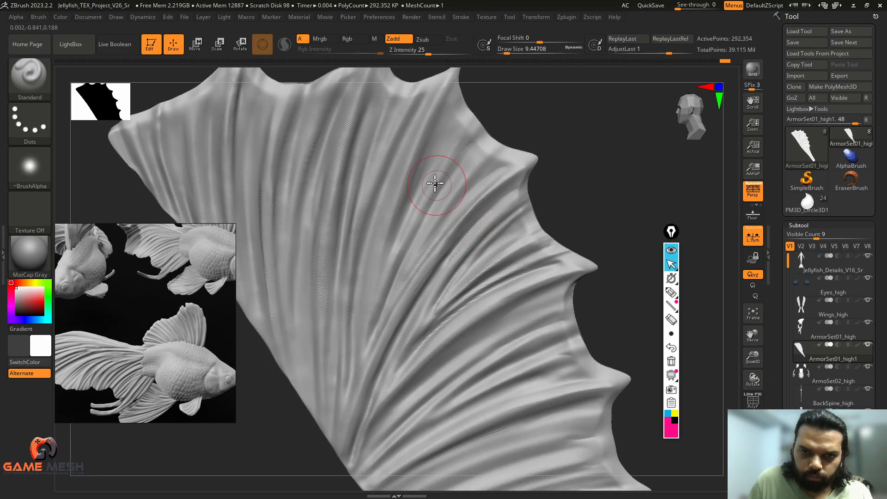
left_click_drag(490, 139, 590, 195)
left_click_drag(581, 151, 597, 176)
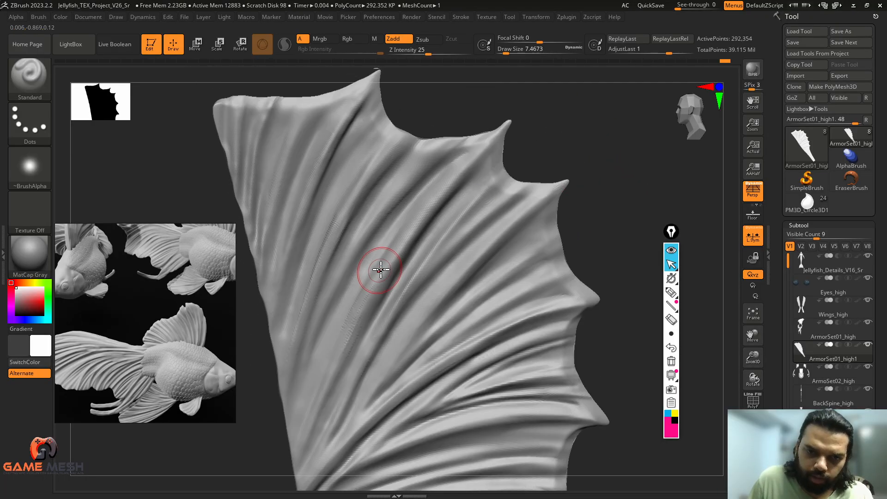
left_click_drag(383, 263, 363, 294)
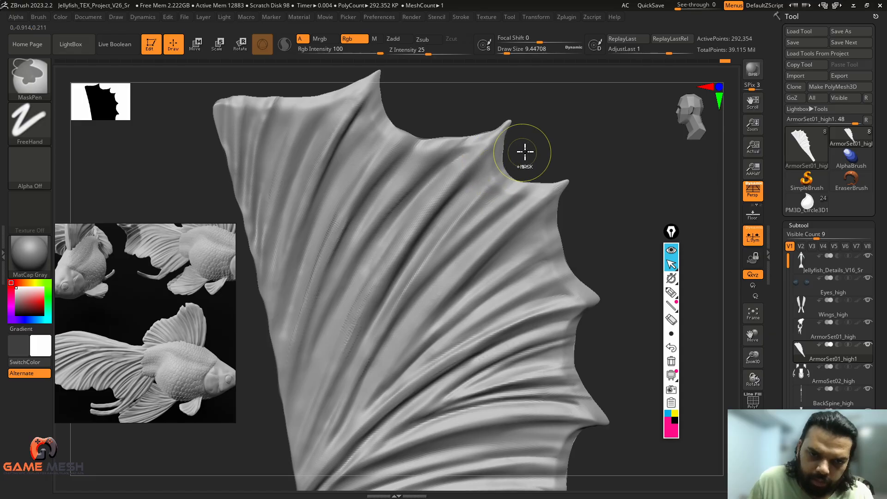
Switch to the ClayBuildup brush, set the draw size to about 10.5 and build up the wide fold in the fin's middle.
left_click_drag(525, 153, 589, 138)
key("b")
key("c")
key("b")
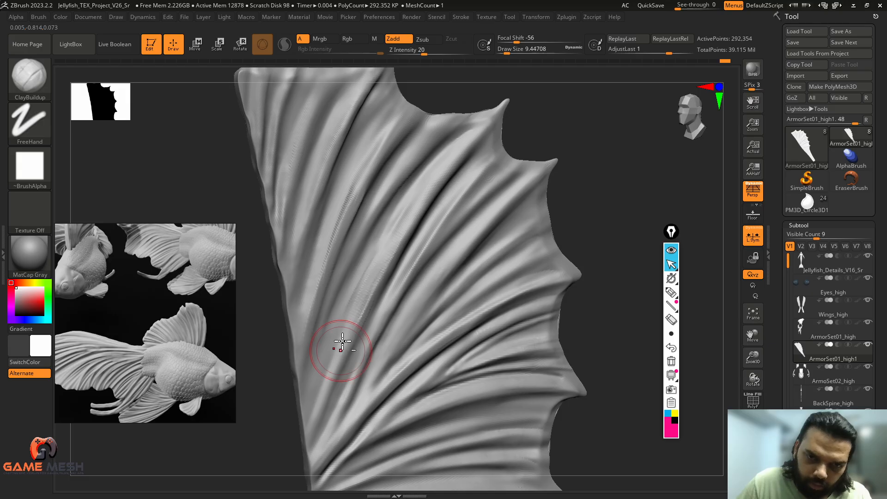
key("shift")
left_click_drag(564, 138, 625, 112)
key("s")
left_click_drag(424, 191, 421, 192)
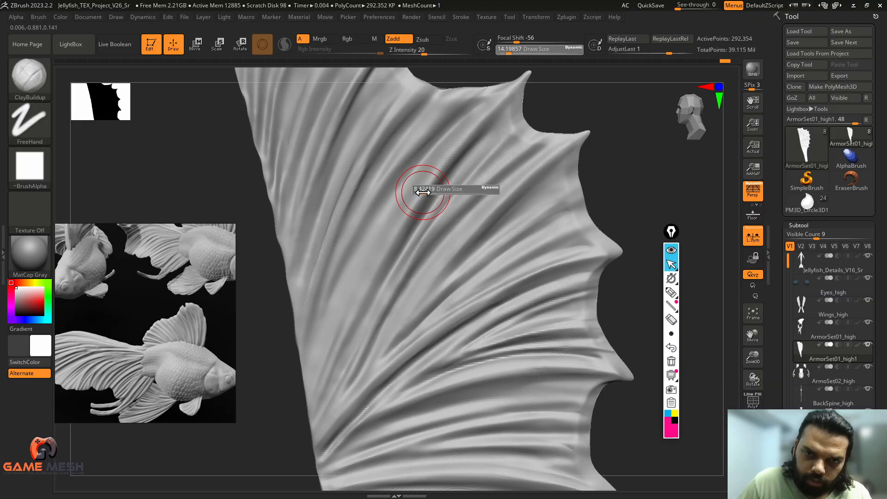
Undo the last ClayBuildup stroke, build up the wide fold again with a smaller draw size of about 6.6 and smooth it.
key("ctrl")
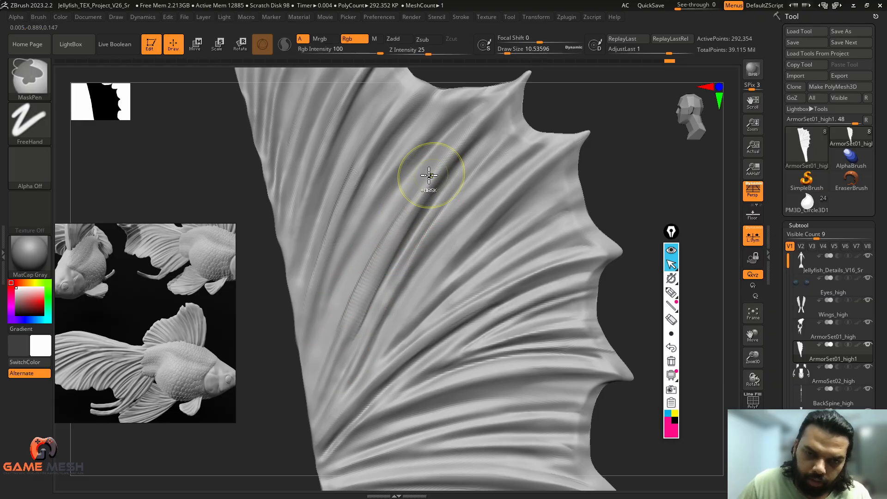
key("ctrl+z")
left_click_drag(420, 195, 343, 333)
key("shift")
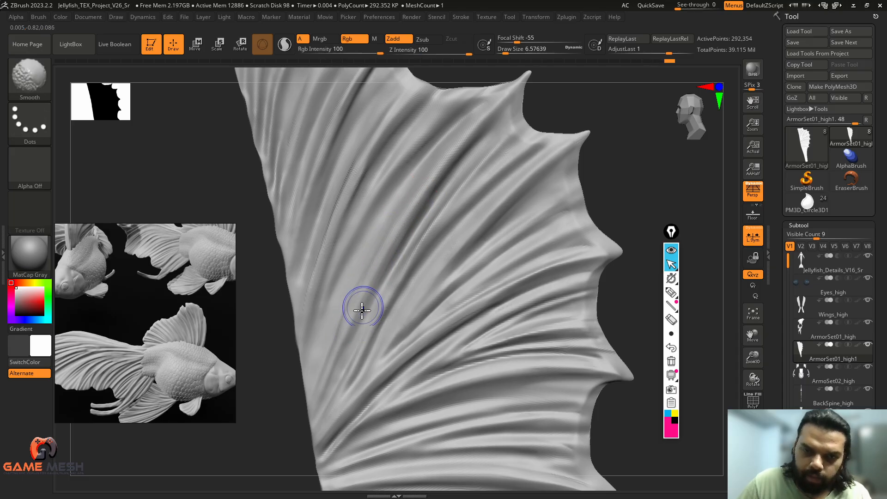
Switch to the Standard brush, set the draw size to about 5 and add ridges along the wide fold from the fin's base toward the edge.
mouse_move(584, 104)
left_mouse_down("alt")
mouse_move(614, 139)
mouse_move(597, 168)
mouse_move(501, 204)
left_mouse_up("alt")
key("b")
key("s")
key("t")
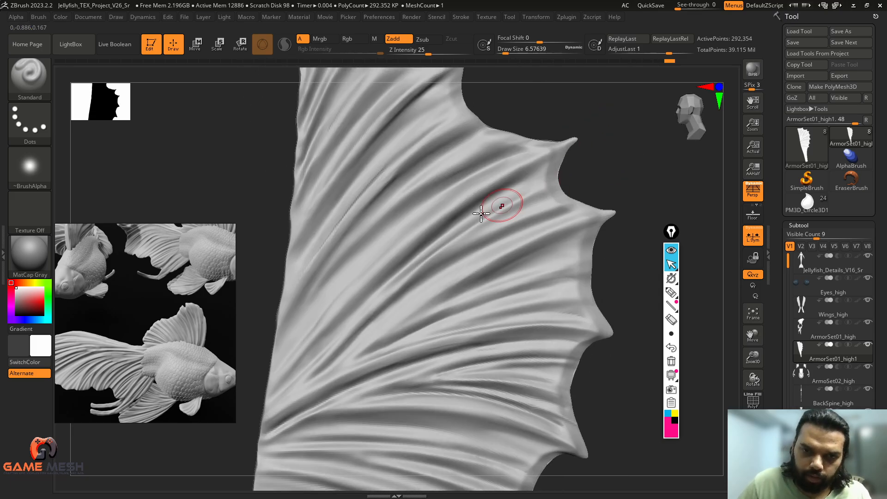
key("s")
mouse_move(368, 282)
left_mouse_down()
mouse_move(353, 295)
mouse_move(333, 294)
left_mouse_up()
key("s")
key("s")
left_click_drag(292, 348, 383, 237)
left_click_drag(308, 329, 417, 211)
left_click_drag(353, 269, 503, 159)
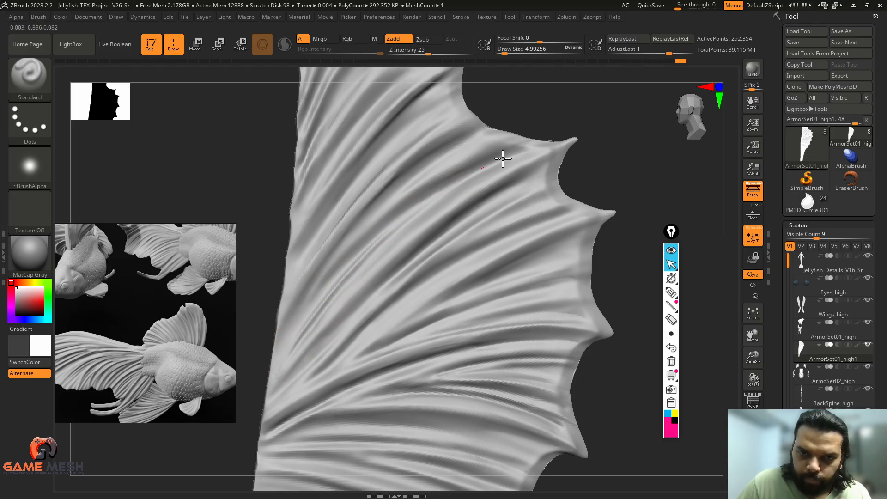
Extend the new ridges down toward the fin's base and add another alongside them toward the second spike from the top.
left_click_drag(417, 208, 323, 294)
left_click_drag(356, 262, 288, 360)
left_click_drag(386, 246, 519, 159)
Add long parallel ridges along the fold just below the uppermost spike, running from the scalloped edge toward the fin's base.
mouse_move(561, 107)
left_mouse_down()
mouse_move(627, 162)
mouse_move(630, 143)
left_mouse_up()
left_click_drag(468, 132, 354, 235)
left_click_drag(404, 182, 330, 271)
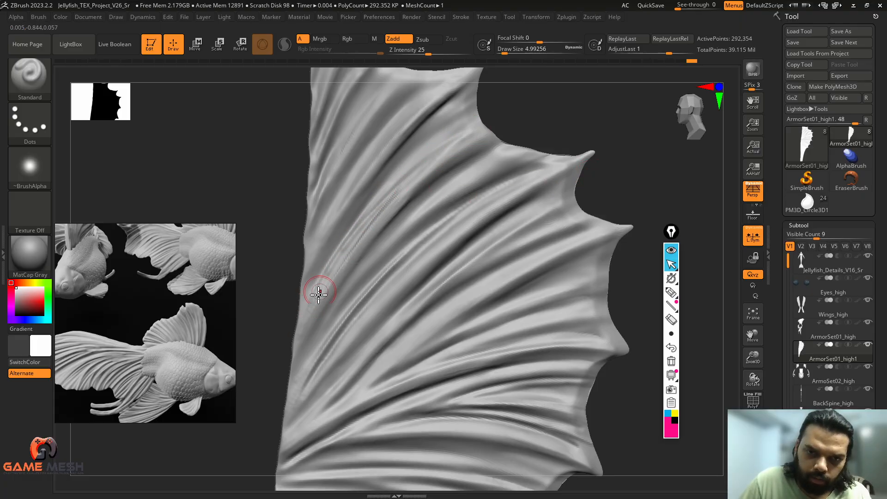
mouse_move(469, 130)
left_mouse_down()
mouse_move(327, 280)
mouse_move(313, 307)
left_mouse_up()
left_click_drag(387, 201, 342, 255)
mouse_move(477, 134)
left_mouse_down()
mouse_move(442, 152)
mouse_move(326, 277)
left_mouse_up()
Continue the ridge below the uppermost spike out to the scalloped edge and smooth the fold down toward the base.
left_click_drag(512, 121, 496, 146)
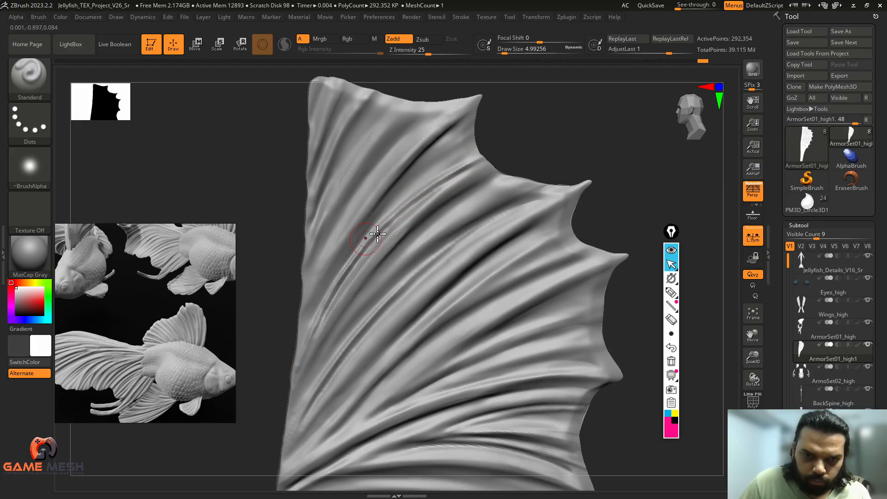
left_click_drag(444, 184, 496, 156)
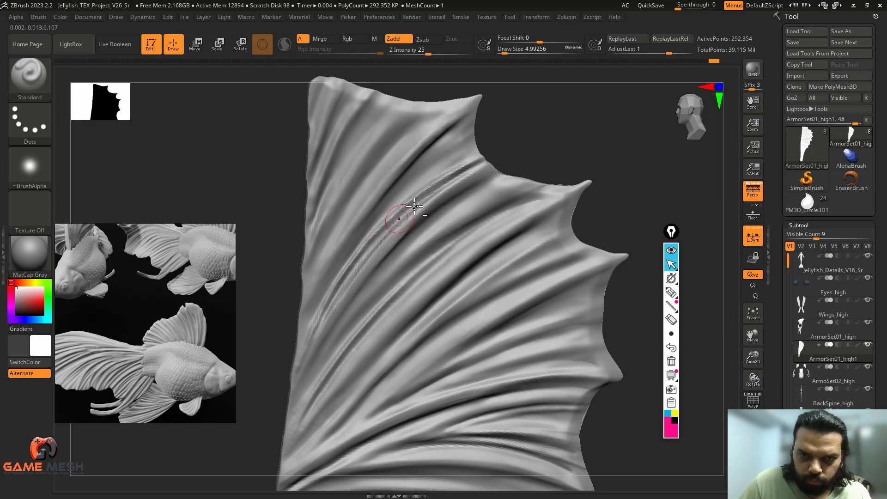
left_click_drag(523, 127, 537, 137, "alt")
left_click_drag(492, 156, 388, 232, "shift")
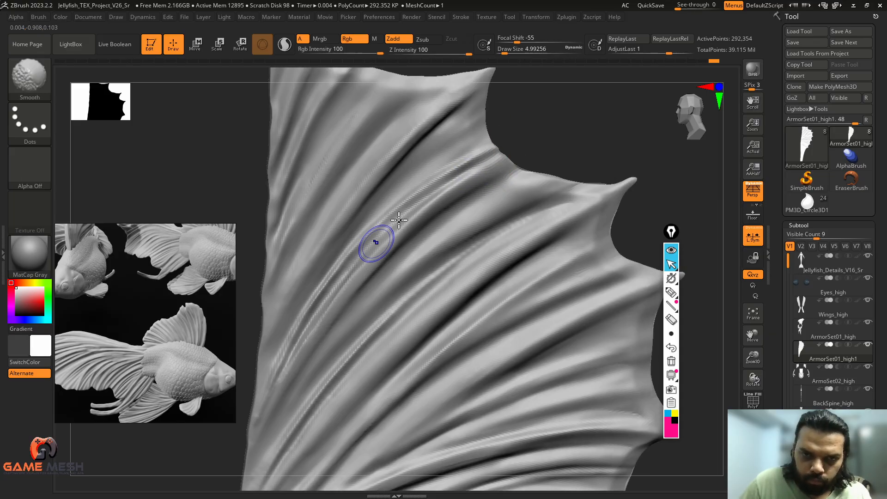
left_click_drag(439, 189, 307, 324, "shift")
left_click_drag(369, 246, 307, 322, "shift")
Set the draw size to about 3.1 and retrace the smoothed ridge below the uppermost spike with finer Standard strokes.
left_click_drag(502, 139, 524, 125, "alt")
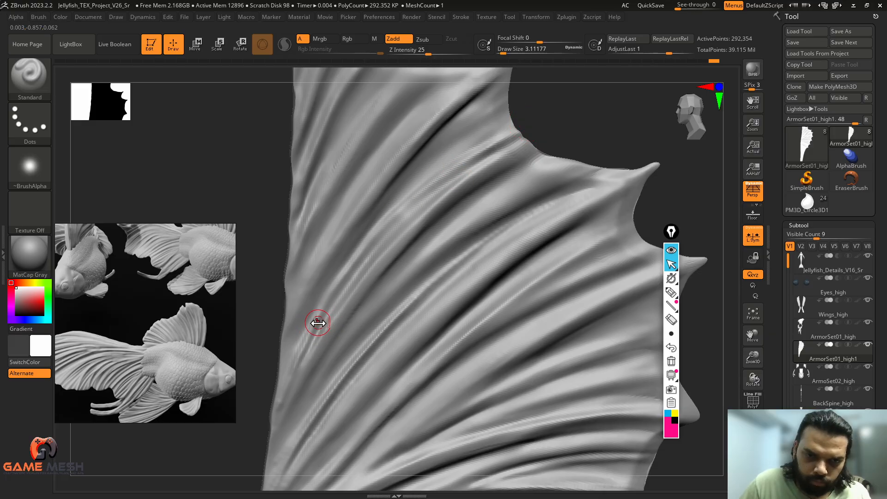
left_click_drag(306, 353, 315, 334)
left_click_drag(363, 259, 385, 234)
left_click_drag(335, 307, 442, 179)
left_click_drag(374, 242, 482, 149)
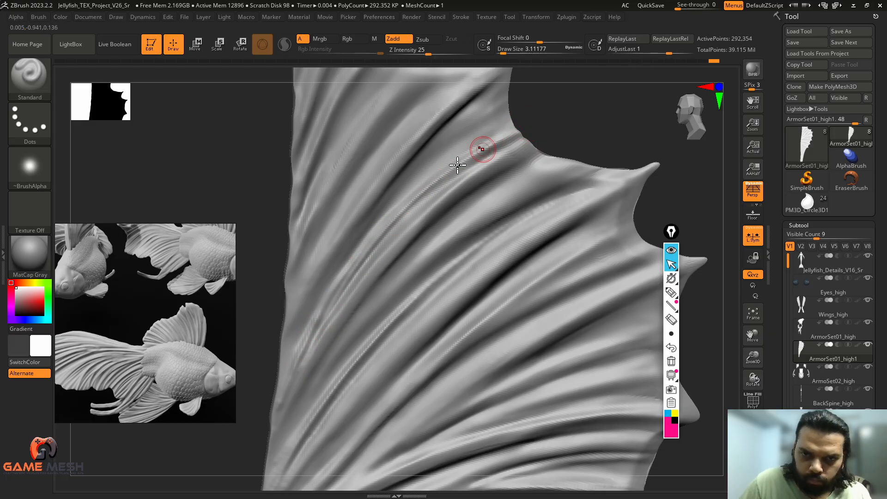
Carve thin subtractive grooves beside the fine ridge, running out to the scalloped edge below the uppermost spike.
left_click_drag(386, 240, 501, 152, "alt")
left_click_drag(437, 187, 518, 144, "alt")
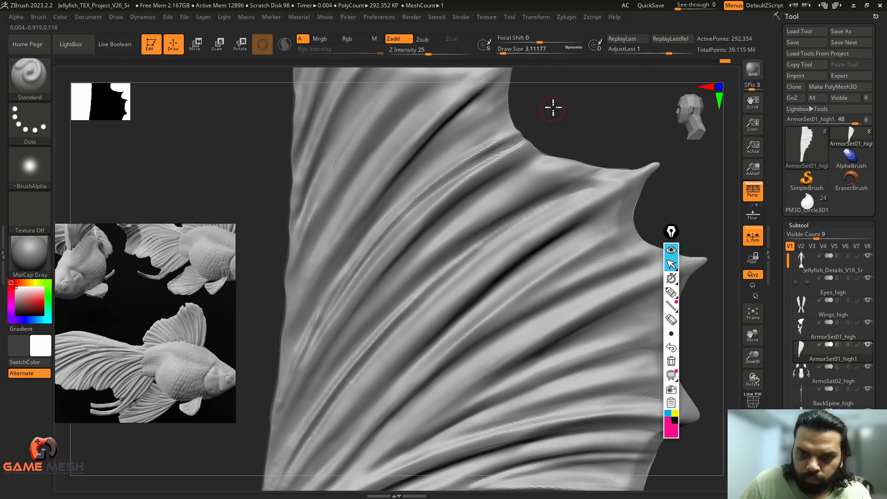
mouse_move(552, 108)
left_mouse_down("alt")
mouse_move(593, 157)
mouse_move(564, 146)
left_mouse_up("alt")
left_click_drag(460, 196, 532, 144, "alt")
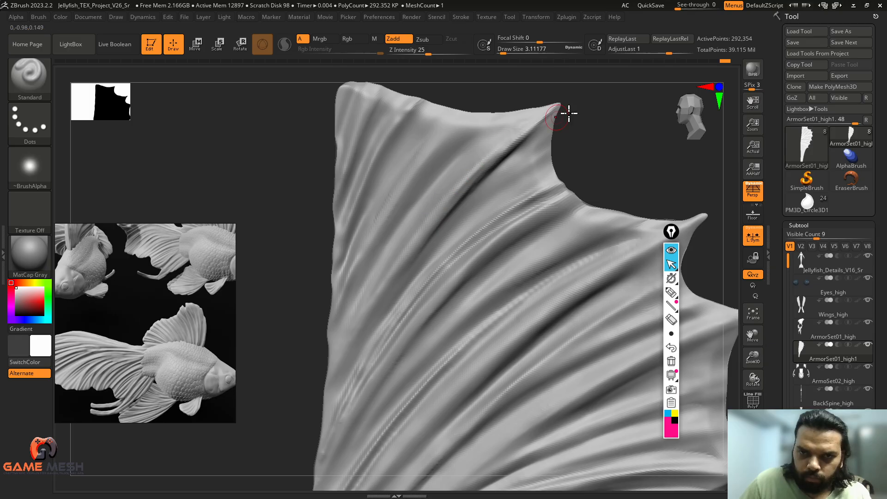
Add a fine Standard stroke along the fold near the fin's top edge and smooth it.
mouse_move(572, 112)
left_mouse_down()
mouse_move(594, 107)
mouse_move(606, 119)
left_mouse_up()
left_click_drag(404, 219, 495, 123)
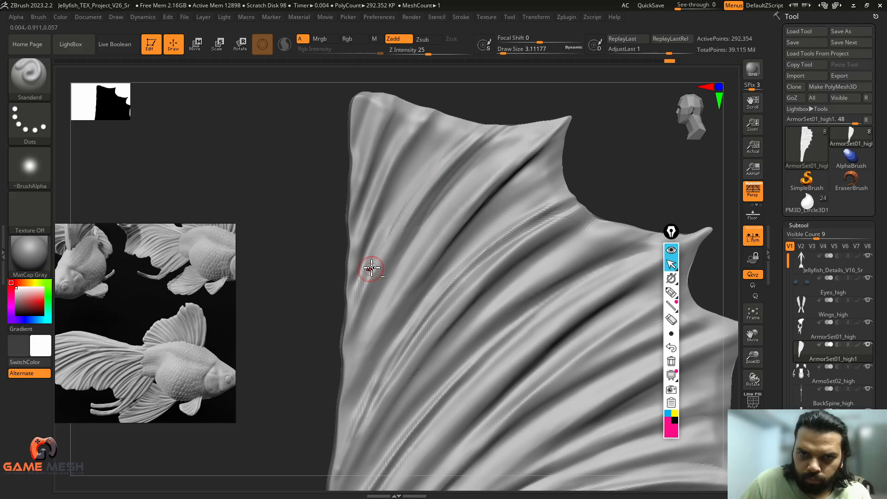
key("shift")
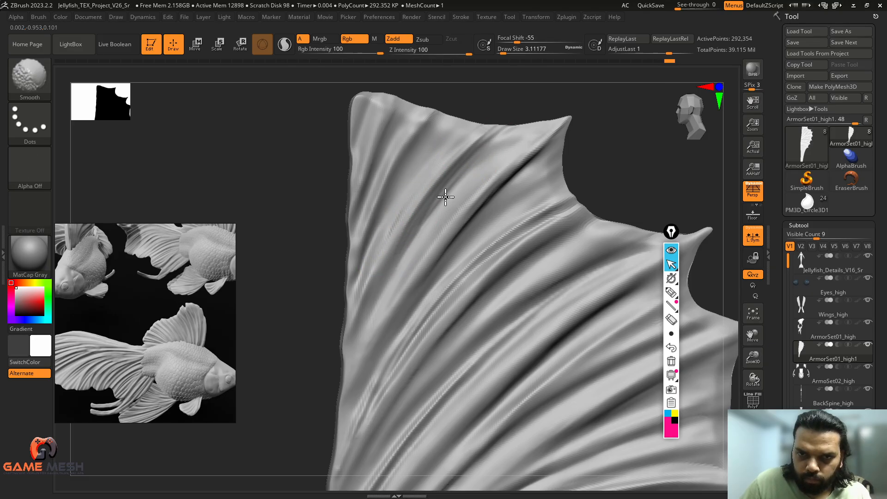
Examine the finished back fin on the whole creature, checking the full figure from the side and the front.
mouse_move(590, 120)
left_mouse_down("alt")
mouse_move(541, 141)
mouse_move(570, 171)
mouse_move(559, 241)
left_mouse_up("alt")
left_click(538, 468)
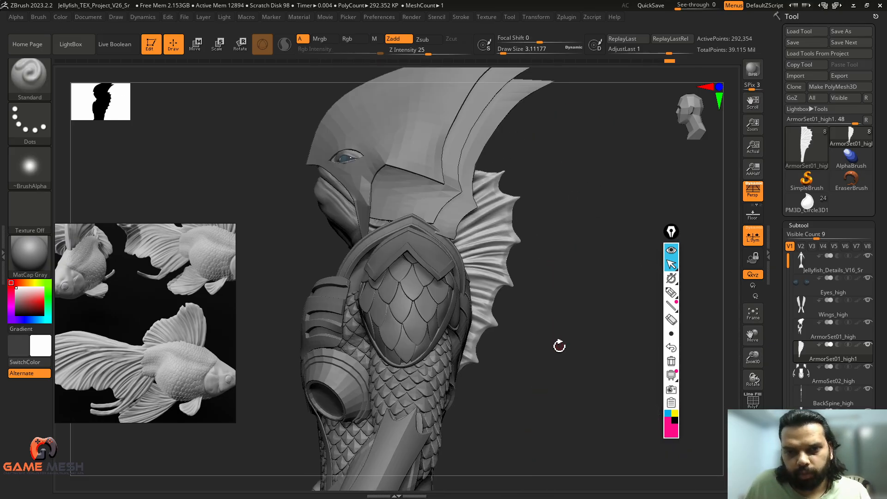
key("f")
key("f")
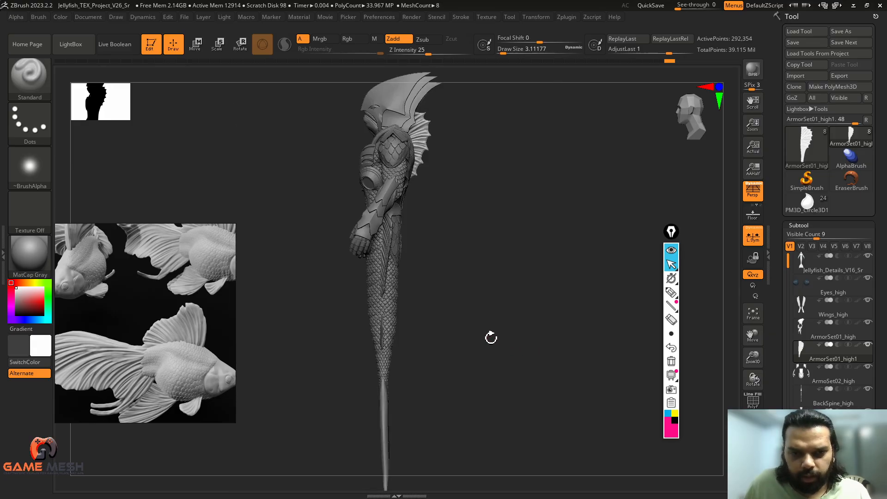
left_click_drag(480, 326, 536, 350)
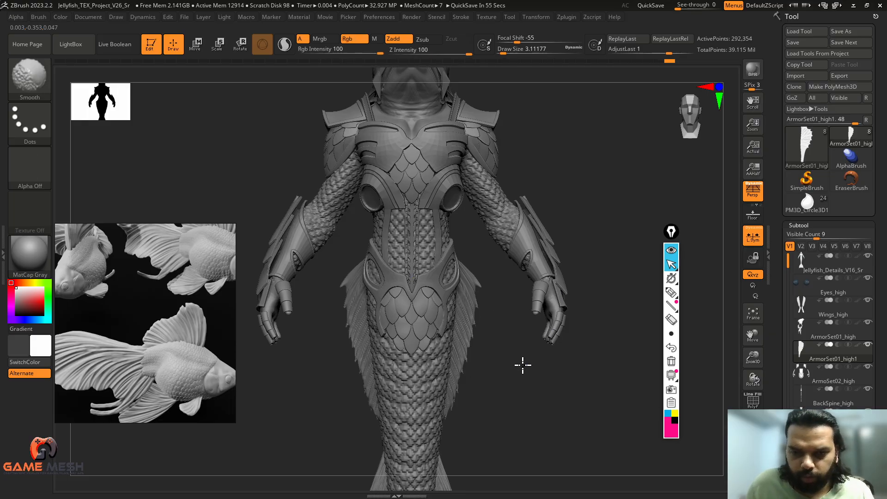
left_click_drag(520, 364, 496, 327, "alt")
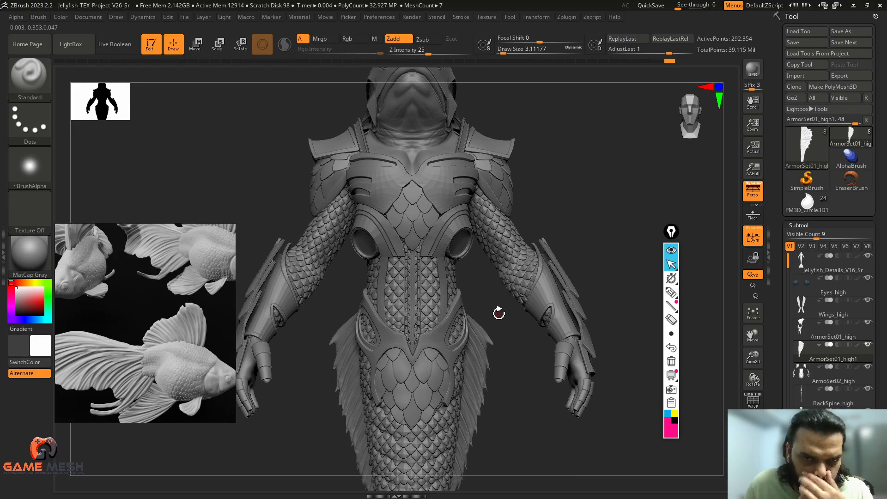
left_click_drag(576, 230, 480, 256)
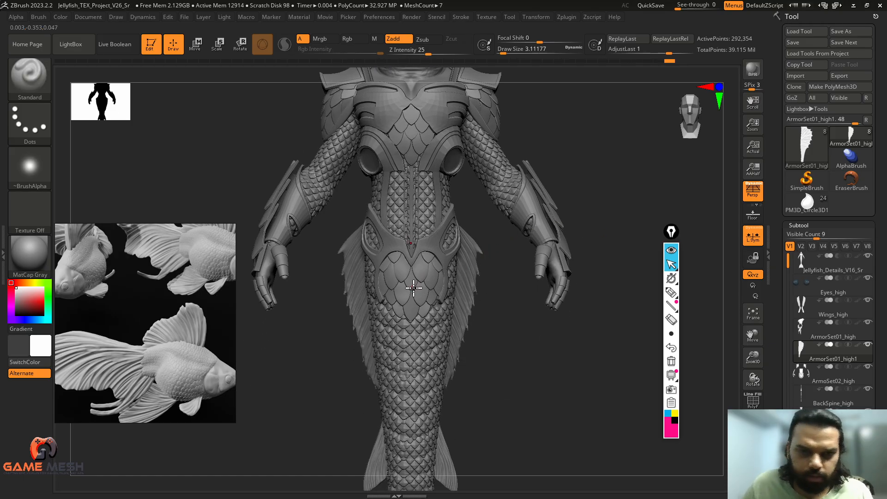
Make the ArmoSet02_high scale armor the active subtool and examine it from the side and the front.
left_click(422, 277, "alt")
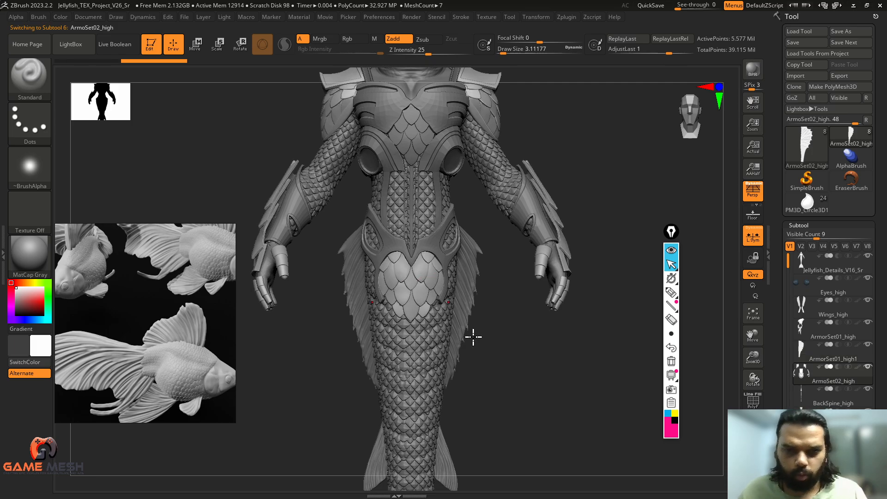
left_click_drag(473, 336, 434, 238)
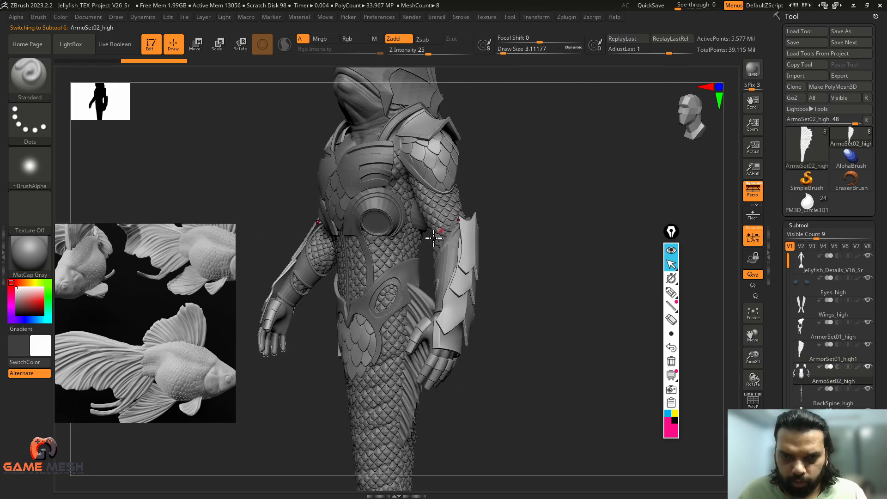
left_click_drag(576, 250, 546, 286)
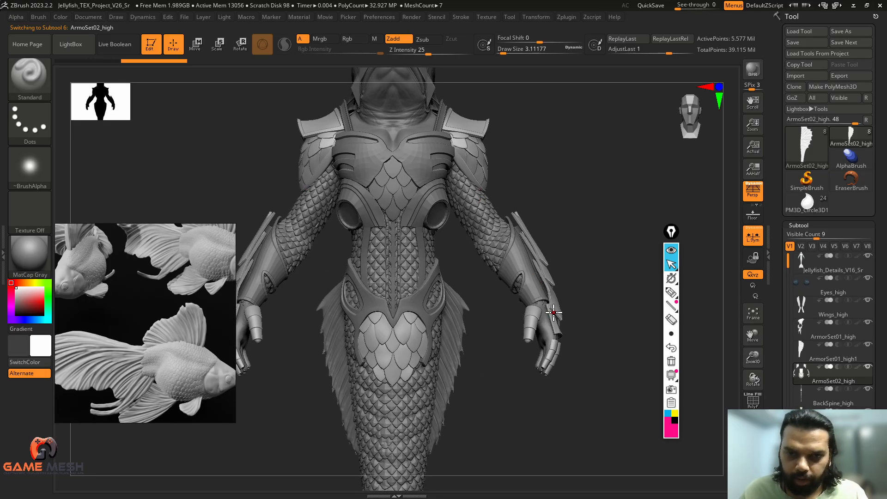
left_click_drag(547, 157, 567, 204, "alt")
left_click_drag(598, 258, 592, 256)
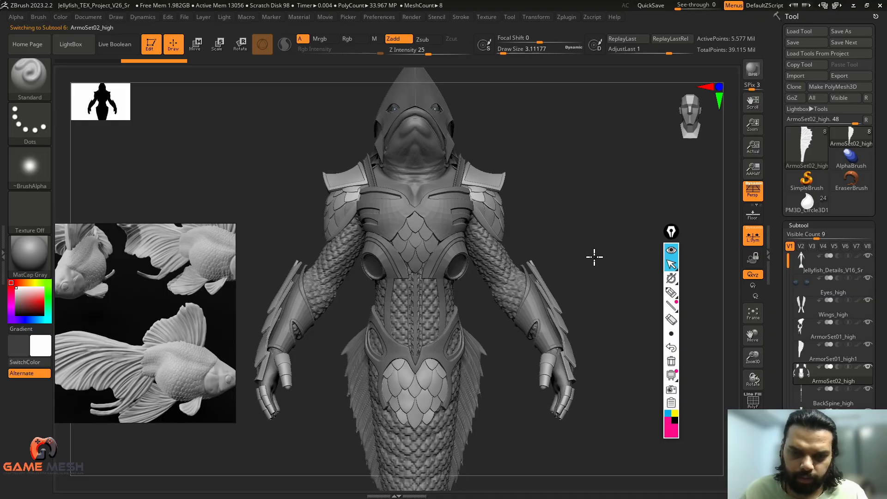
Make ArmorSet01_high the active subtool and isolate it temporarily to check which armor pieces it contains.
left_click(445, 218, "alt")
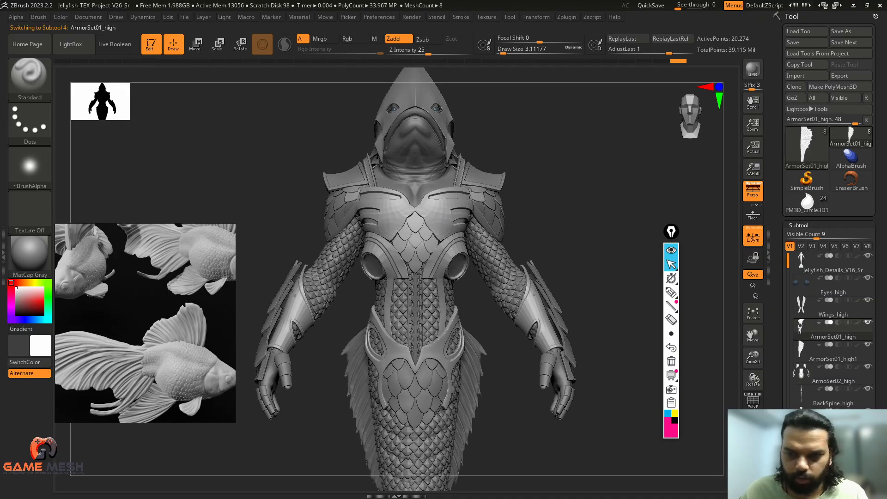
left_click(752, 468)
left_click(753, 445)
left_click(752, 446)
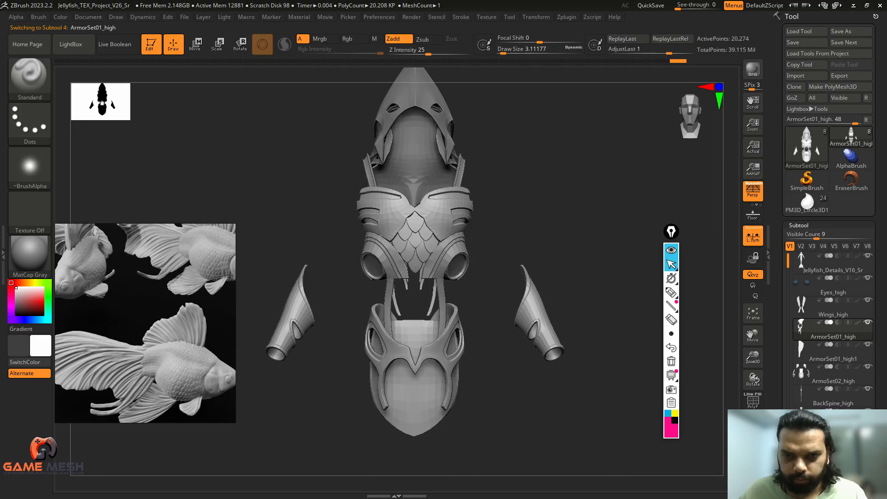
left_click(752, 446)
left_click(752, 445)
left_click(752, 446)
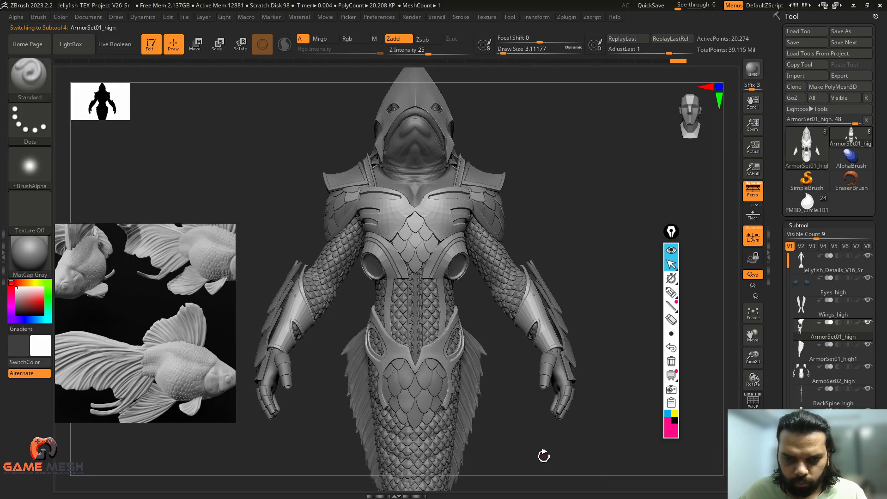
Bring the creature's armored back into view and switch ArmorSet01_high to a higher subdivision level.
mouse_move(541, 453)
left_mouse_down()
mouse_move(539, 410)
mouse_move(400, 418)
mouse_move(347, 398)
left_mouse_up()
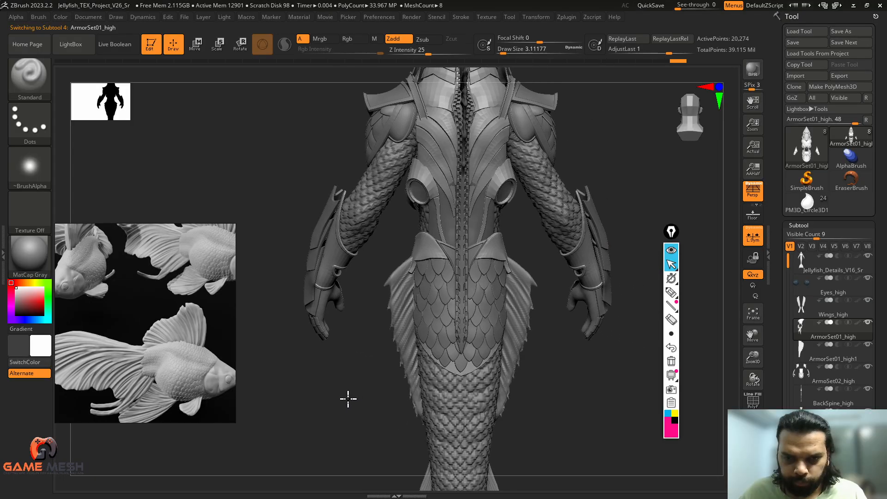
left_click_drag(527, 231, 504, 297)
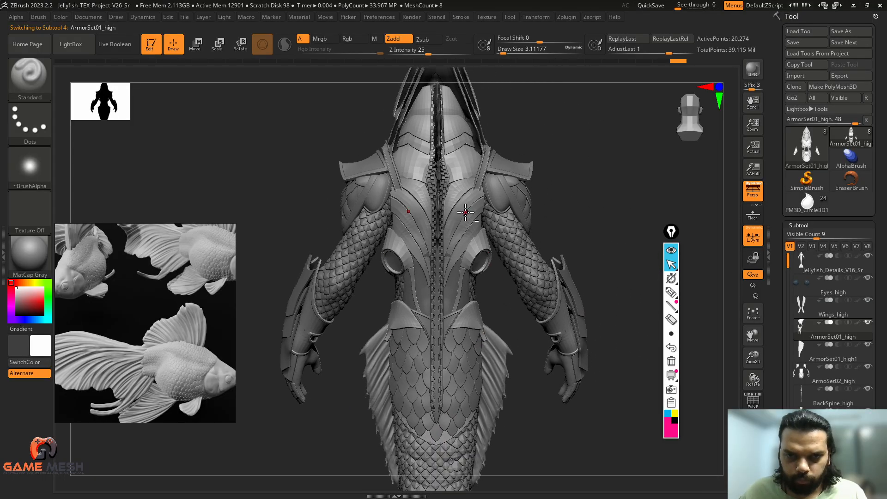
left_click_drag(578, 199, 579, 201)
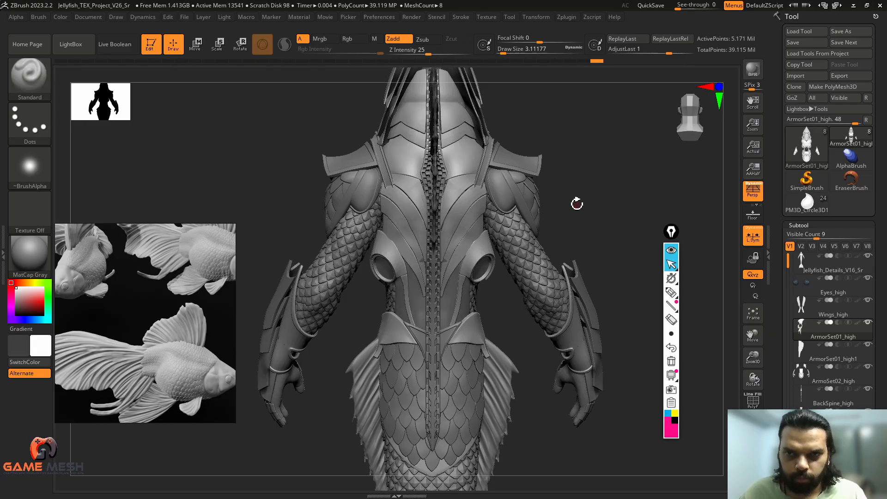
Make the Jellyfish_Details_V16_Sr body the active subtool and bring its tail fin close into view from the front.
left_click_drag(562, 214, 596, 208)
key("f")
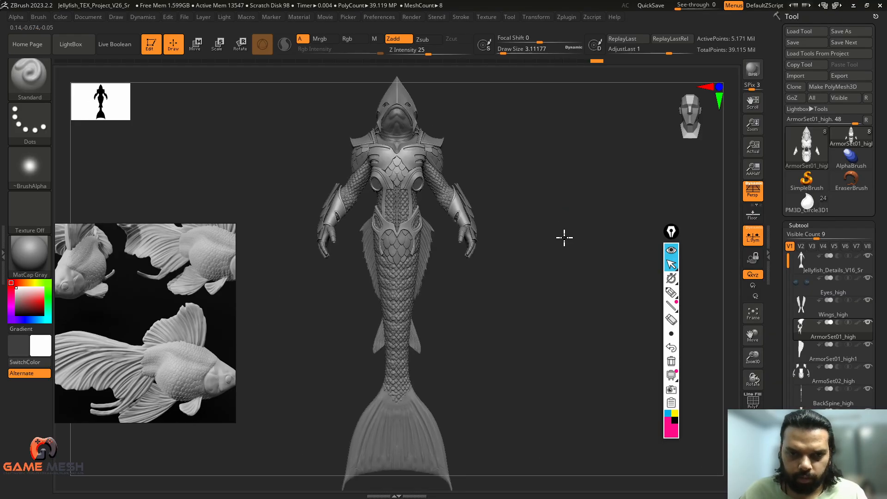
left_click(203, 230)
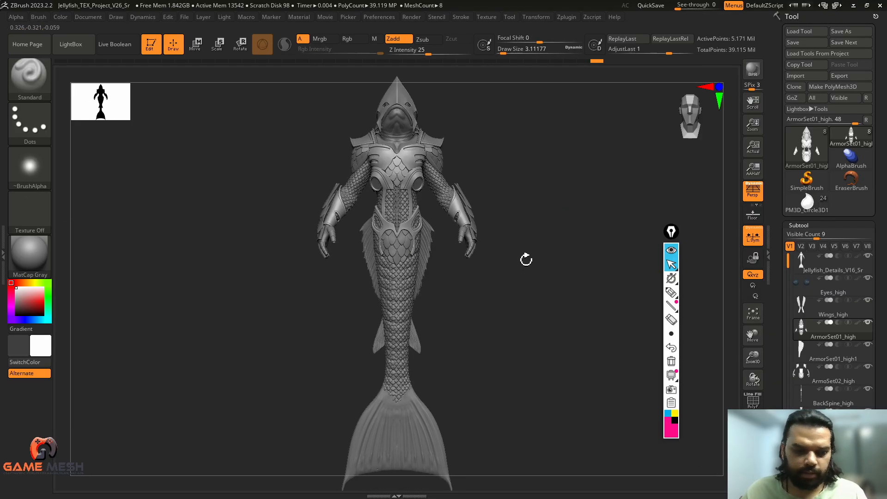
right_click_drag(518, 278, 515, 281, "ctrl")
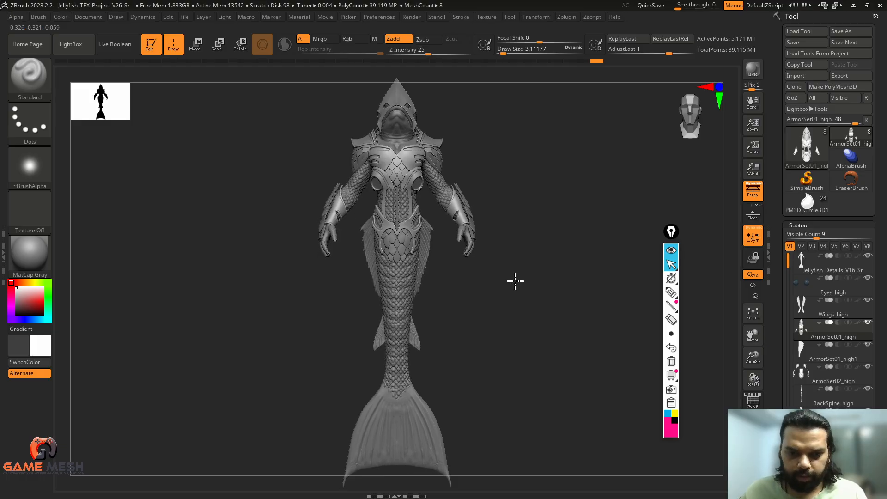
mouse_move(499, 385)
right_mouse_down("alt")
mouse_move(501, 335)
mouse_move(531, 293)
mouse_move(501, 311)
mouse_move(491, 339)
mouse_move(430, 353)
mouse_move(508, 317)
mouse_move(493, 373)
mouse_move(556, 313)
mouse_move(551, 337)
mouse_move(595, 282)
right_mouse_up("alt")
key("s")
left_click_drag(430, 322, 436, 318)
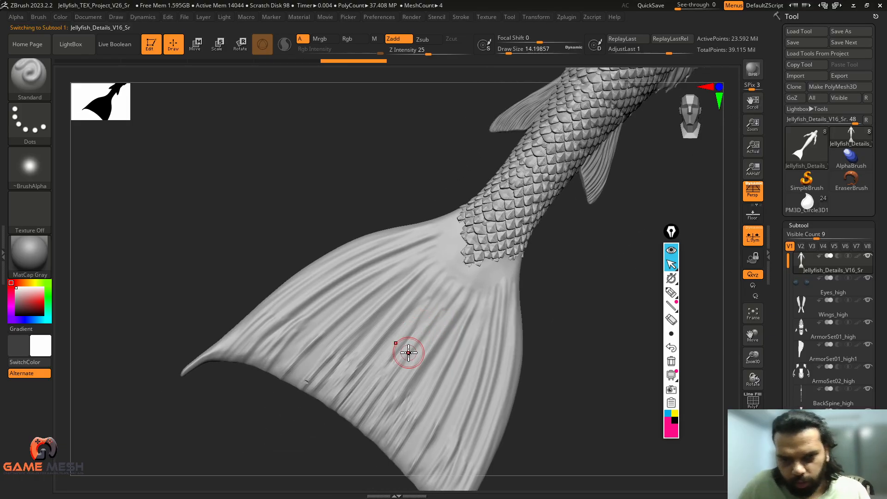
Set up the Standard brush with a draw size of about 27 for working on the tail fin.
key("b")
key("s")
key("t")
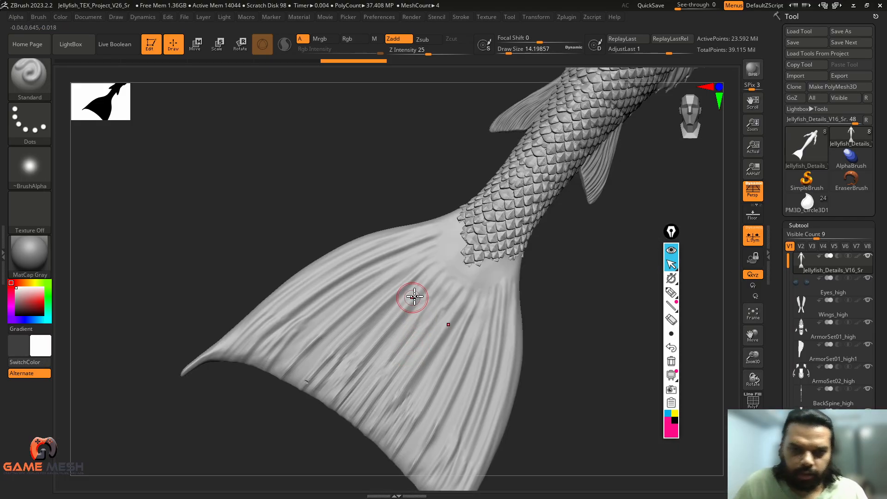
right_click_drag(622, 181, 595, 197, "alt")
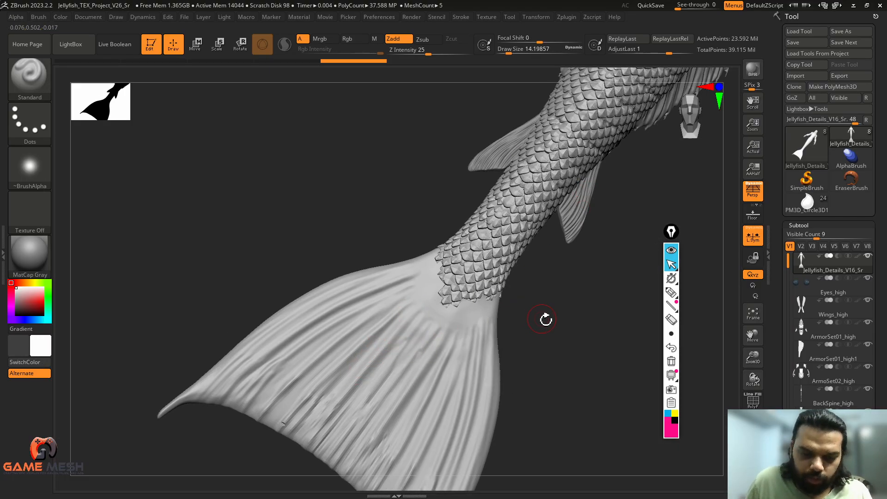
right_click_drag(545, 319, 560, 283, "alt")
key("s")
left_click_drag(560, 283, 563, 283)
key("s")
left_click_drag(431, 267, 433, 268)
key("b")
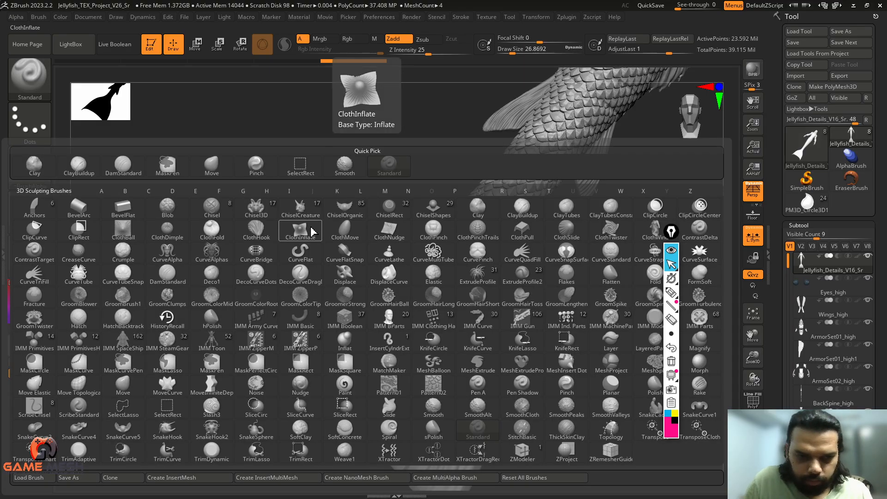
key("s")
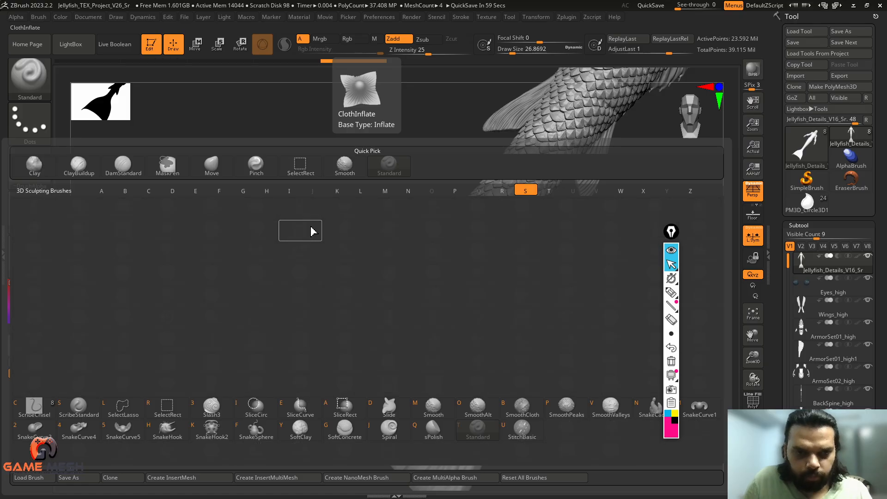
key("t")
Switch to the DamStandard brush with a draw size of about 35 and try a groove along the tail fin's outer rays.
key("b")
key("d")
key("s")
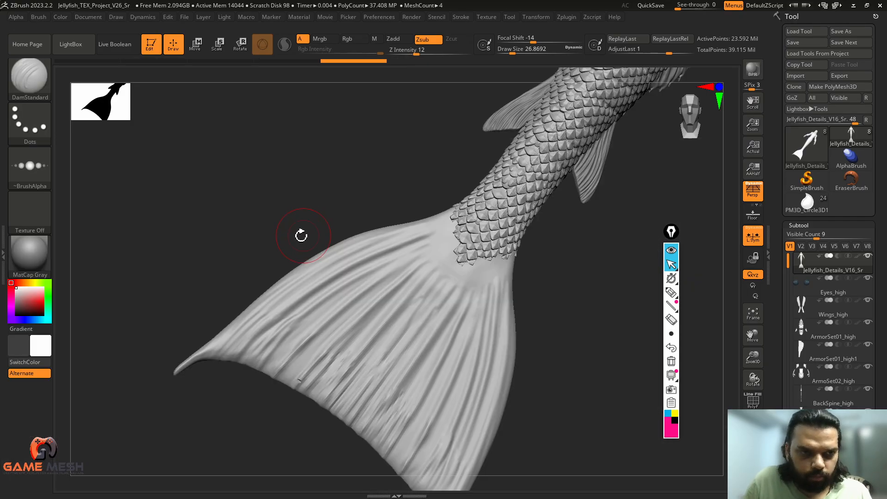
mouse_move(298, 233)
left_mouse_down()
mouse_move(285, 212)
mouse_move(366, 218)
left_mouse_up()
left_click_drag(416, 199, 368, 225)
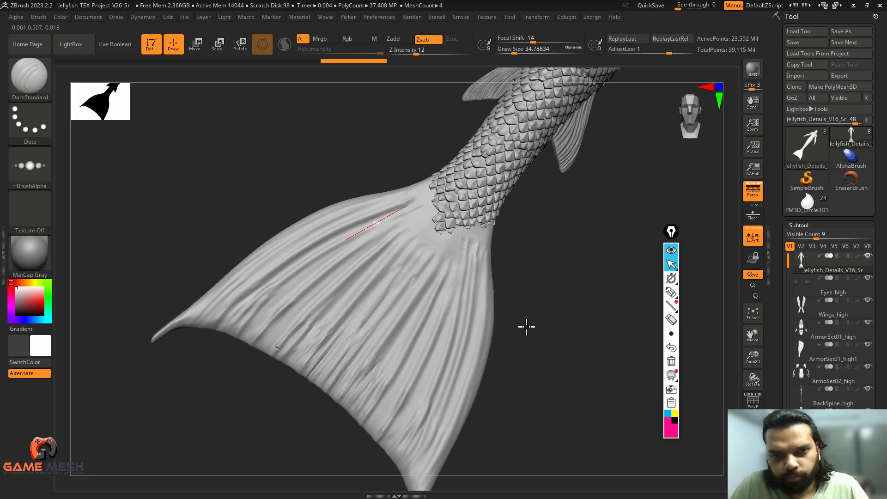
left_click_drag(346, 240, 259, 303)
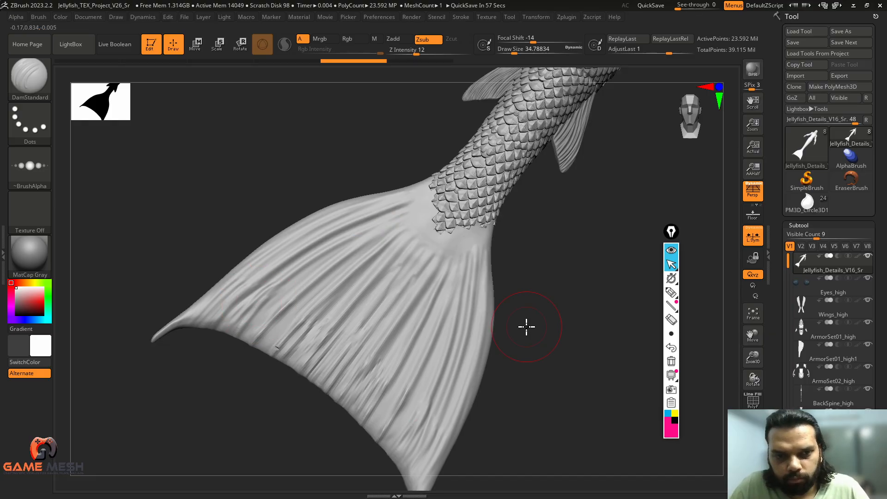
left_click_drag(542, 287, 543, 287)
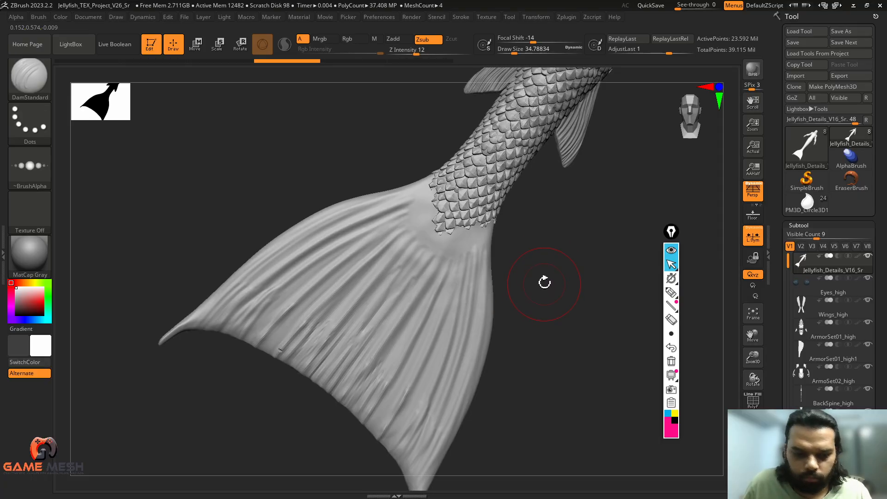
Lower the body's subdivision level and try a DamStandard groove from the tail fin's base with a draw size of about 37.
key("shift")
key("shift+d")
key("s")
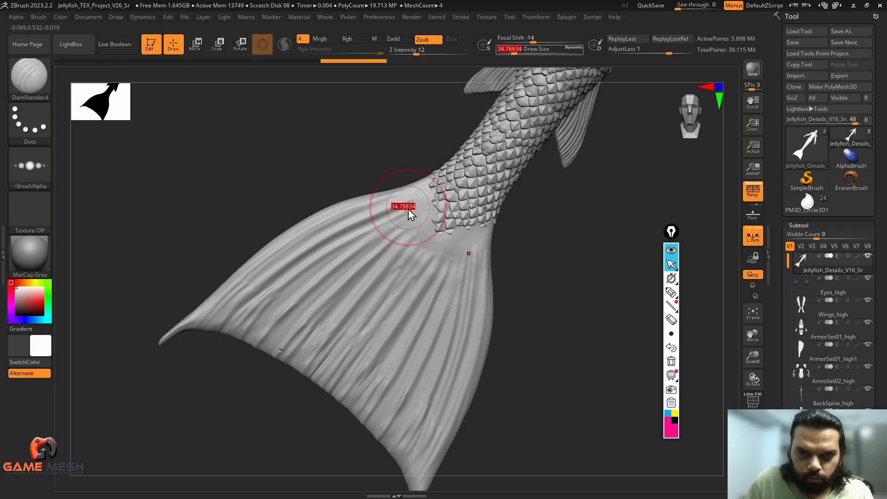
left_click_drag(424, 195, 301, 263)
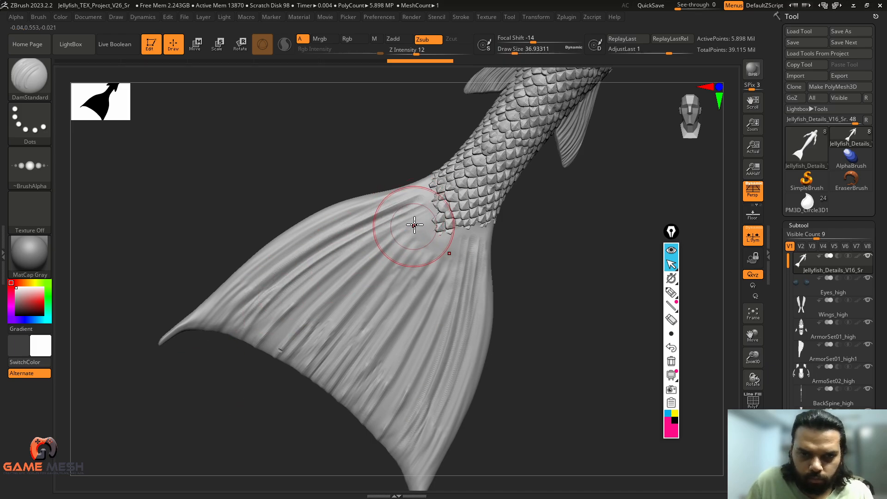
key("ctrl")
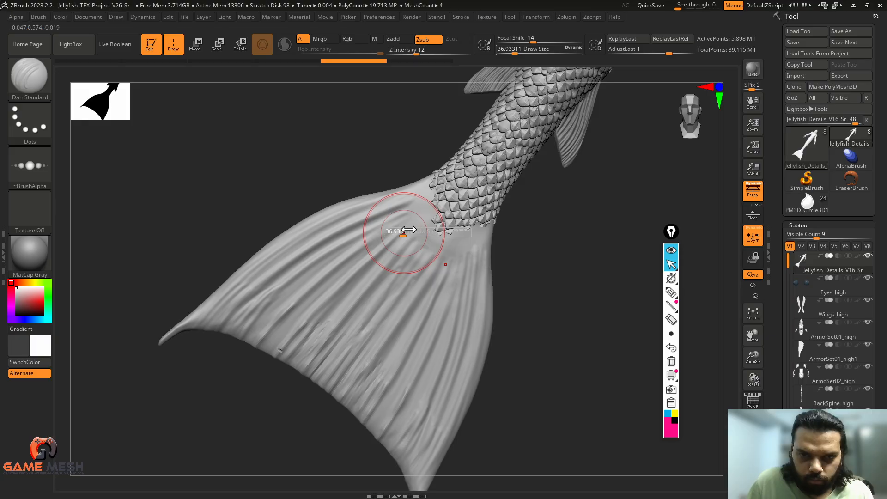
Enlarge the goldfish's fin base in the Moodboard reference and try wider DamStandard grooves starting at the tail fin's base.
key("alt+Tab")
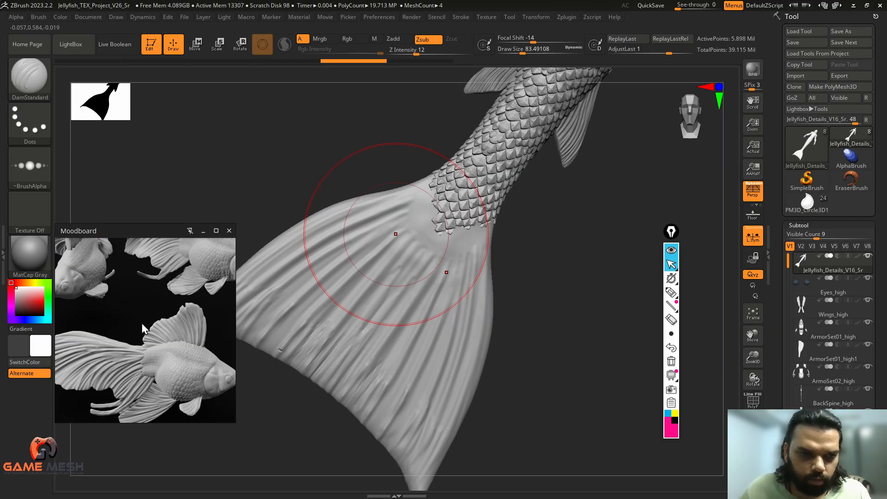
scroll(141, 323, "up", 5)
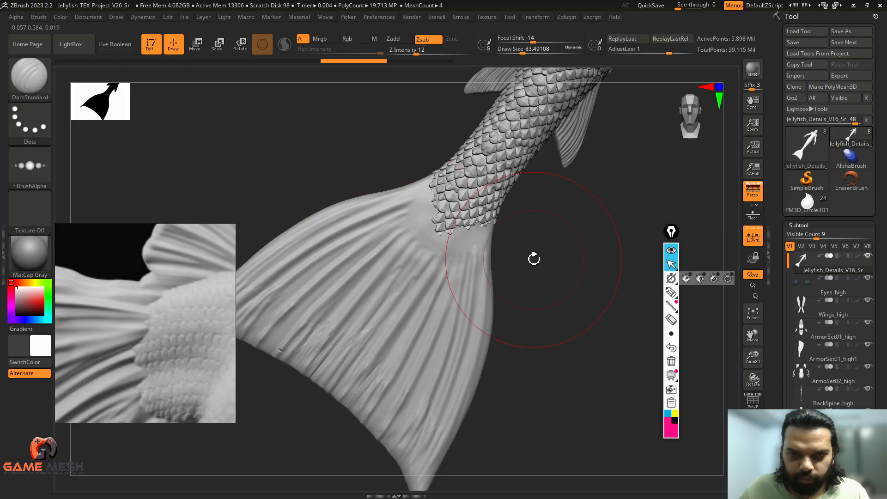
key("s")
left_click_drag(433, 216, 326, 330)
key("ctrl+z")
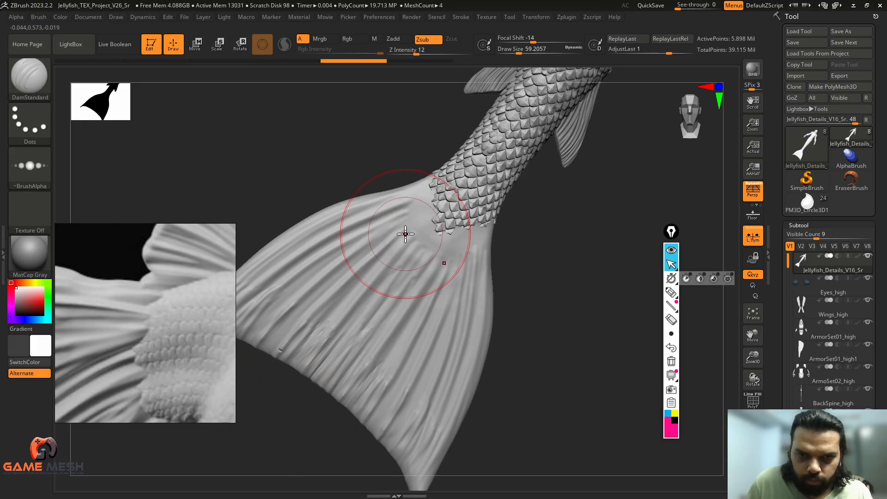
left_click_drag(429, 195, 333, 239)
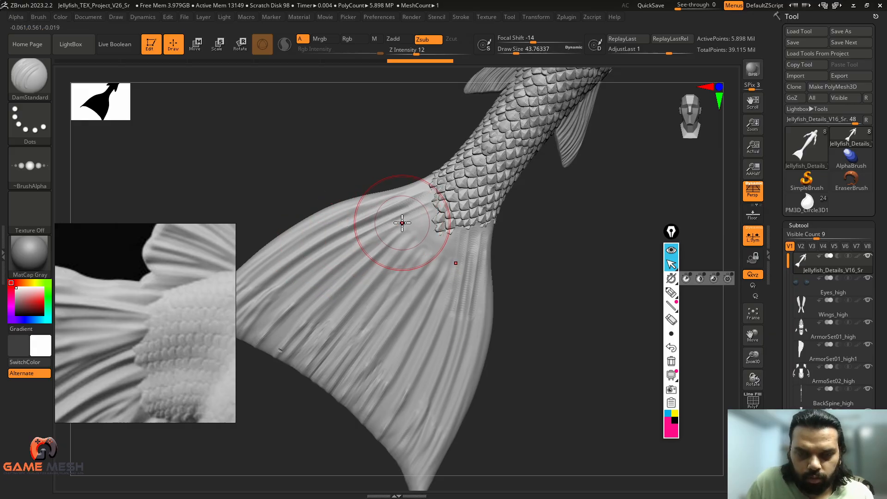
Smooth the tail fin's base next to the last row of scales with a draw size of about 10.5.
left_click_drag(550, 232, 579, 235)
key("s")
left_click_drag(444, 211, 450, 199)
key("s")
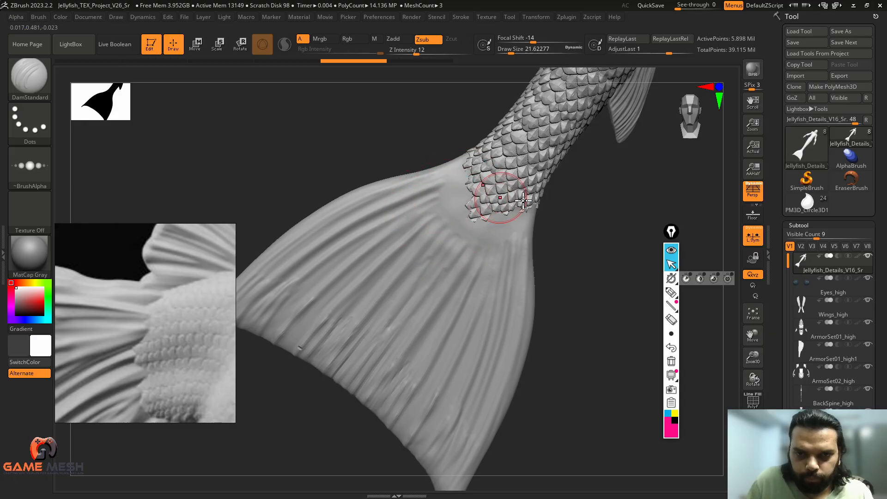
left_click_drag(586, 245, 617, 265, "alt")
key("s")
left_click_drag(492, 276, 484, 268)
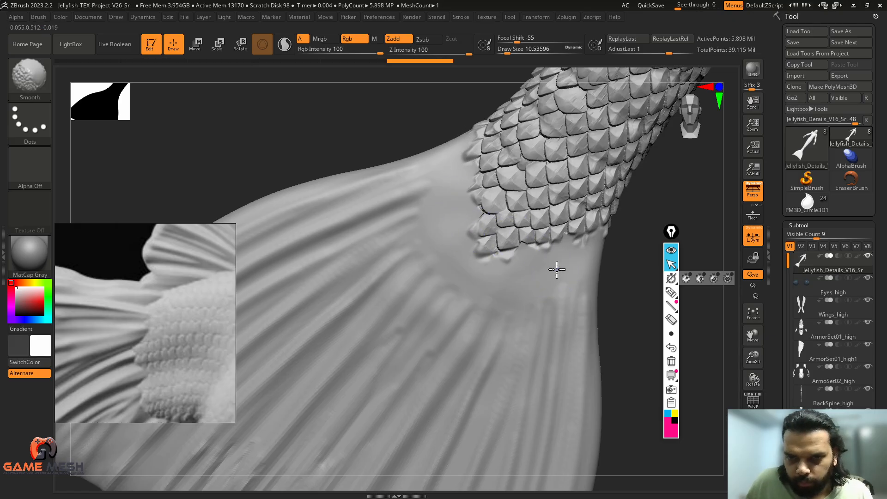
Carve long DamStandard grooves along the tail fin's outer rays, from the scales towards the fin's trailing edge, enlarging the draw size to about 35.
mouse_move(615, 254)
left_mouse_down()
mouse_move(611, 231)
mouse_move(596, 254)
mouse_move(600, 231)
mouse_move(571, 217)
left_mouse_up()
key("s")
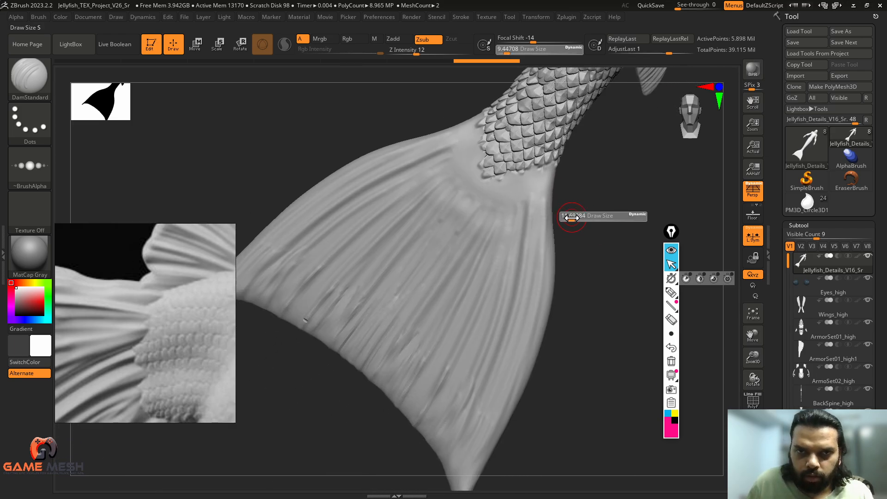
key("s")
left_click_drag(478, 189, 481, 188)
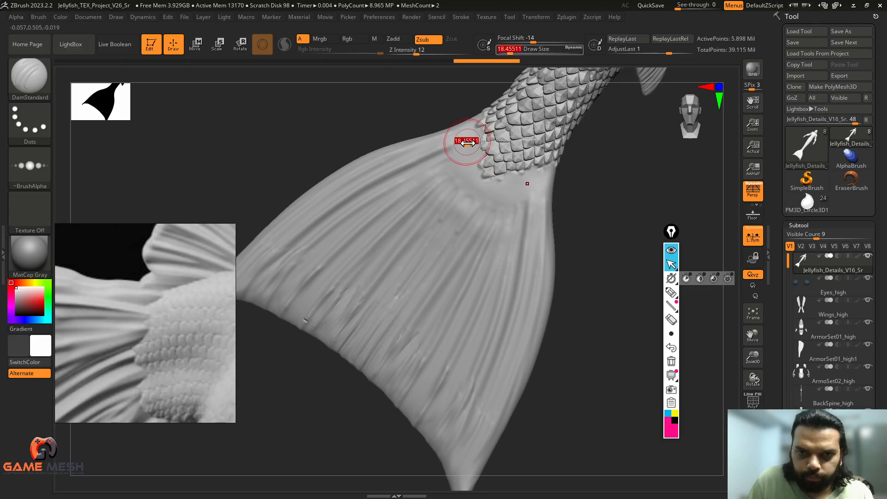
left_click_drag(427, 157, 314, 209)
mouse_move(366, 151)
left_mouse_down("alt")
mouse_move(451, 144)
mouse_move(502, 153)
mouse_move(297, 317)
left_mouse_up("alt")
key("s")
key("s")
left_click_drag(473, 186, 475, 186)
mouse_move(556, 140)
left_mouse_down()
mouse_move(529, 150)
mouse_move(313, 317)
left_mouse_up()
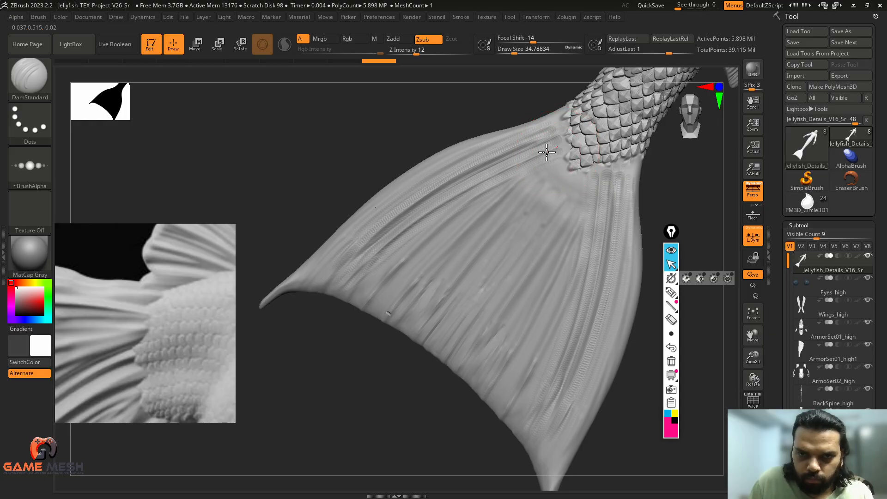
Try further DamStandard grooves inward of the carved outer rays on the tail fin, using a draw size of about 35.
mouse_move(546, 152)
left_mouse_down()
mouse_move(431, 219)
mouse_move(389, 262)
left_mouse_up()
key("ctrl+z")
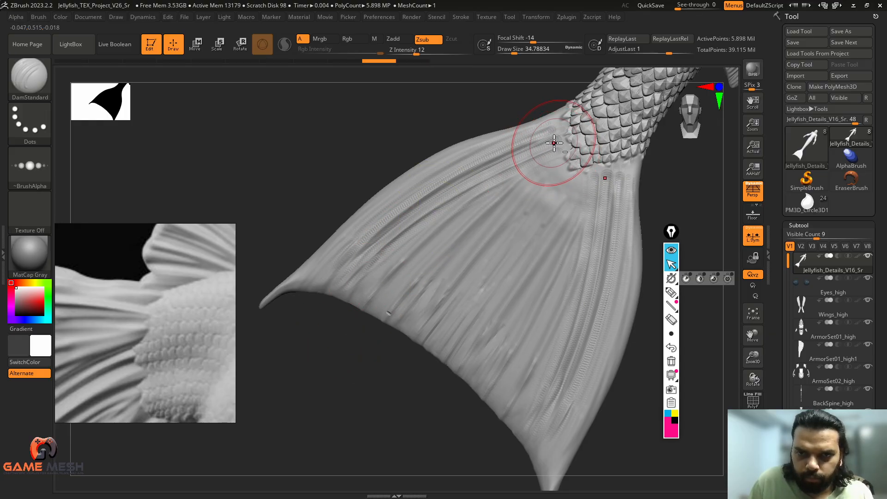
mouse_move(497, 172)
left_mouse_down()
mouse_move(396, 237)
mouse_move(383, 259)
left_mouse_up()
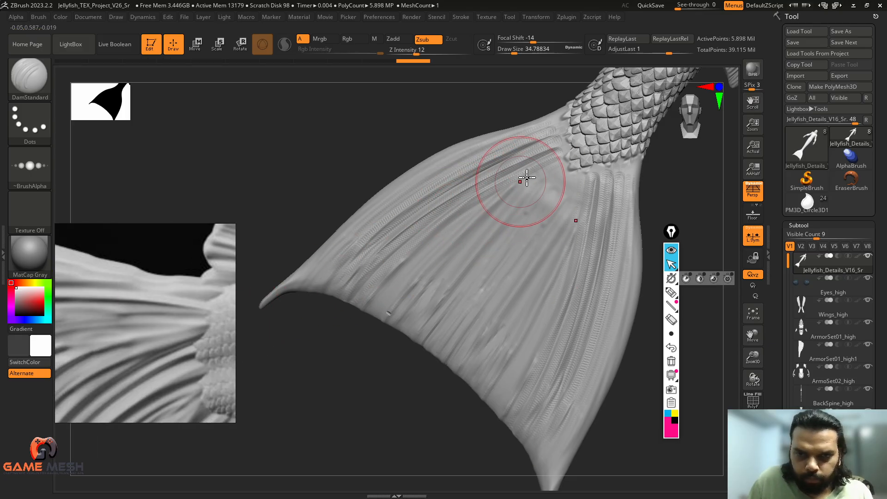
key("ctrl+z")
Lower the body's subdivision level once more and try grooves on the tail fin's inner rays with a draw size of about 39.
key("]")
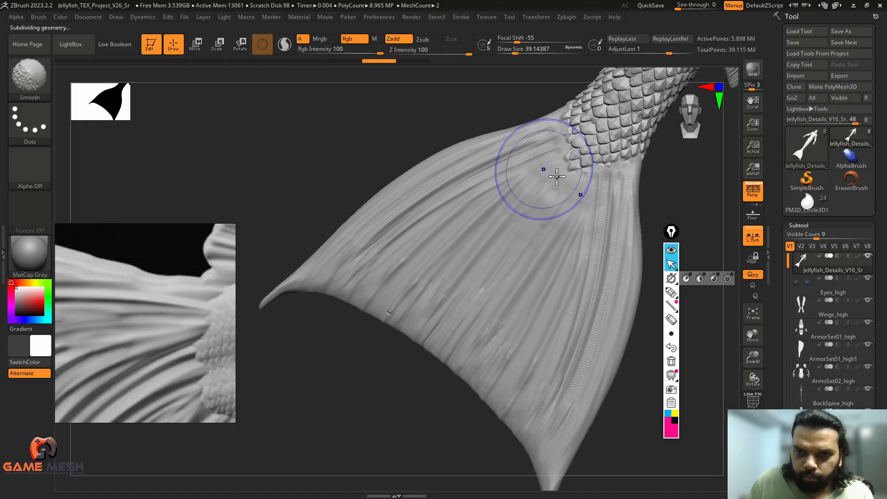
key("shift")
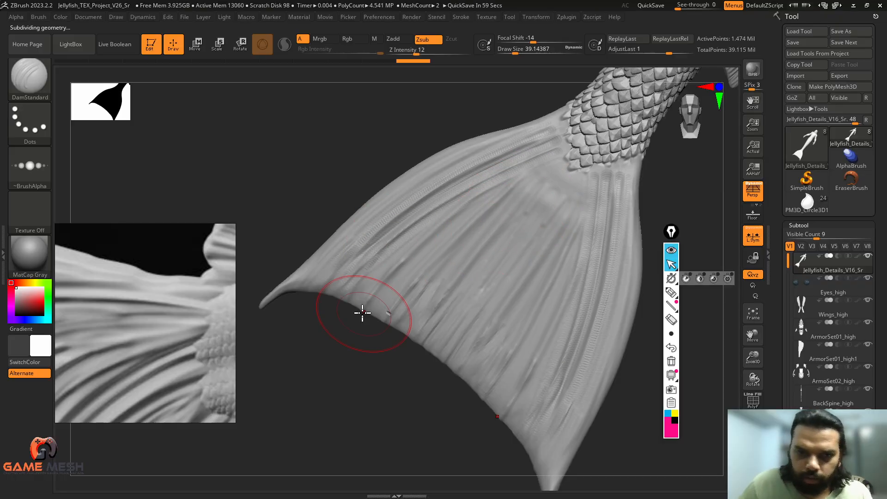
left_click_drag(509, 199, 414, 298)
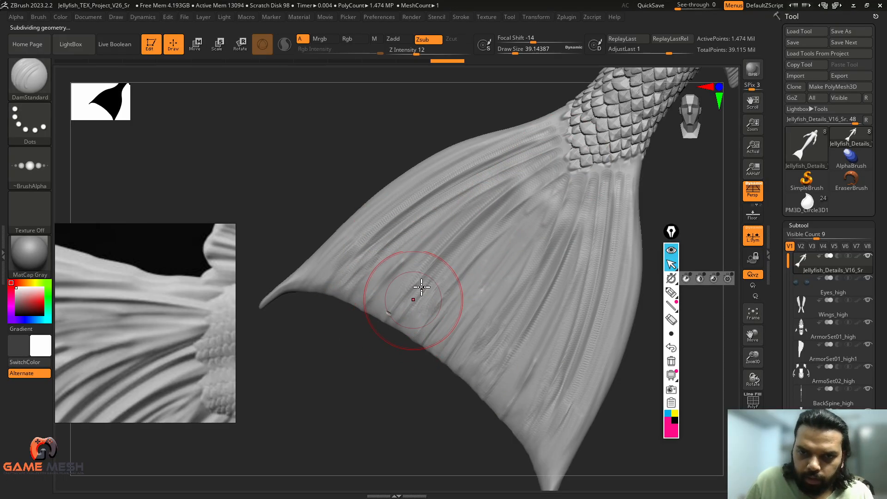
key("ctrl+z")
left_click_drag(449, 243, 418, 287)
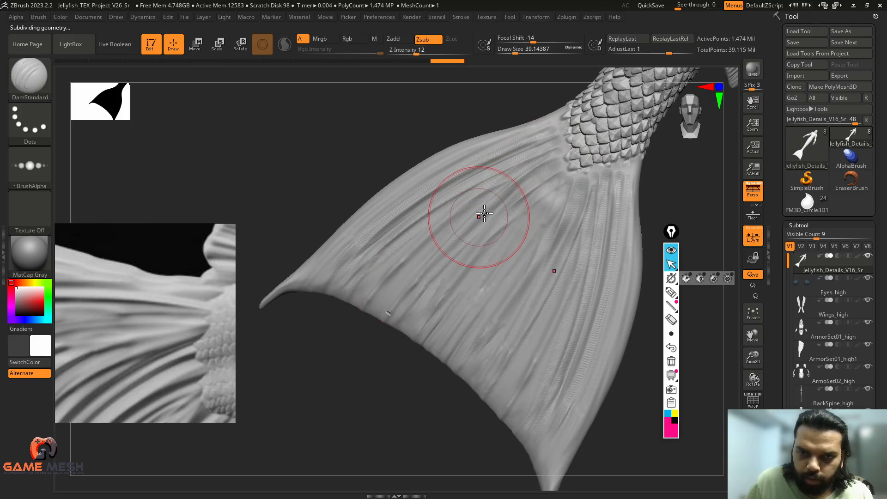
key("ctrl+z")
Carve DamStandard grooves from the scales down the tail fin's middle rays with a draw size of about 41.
key("bracketleft")
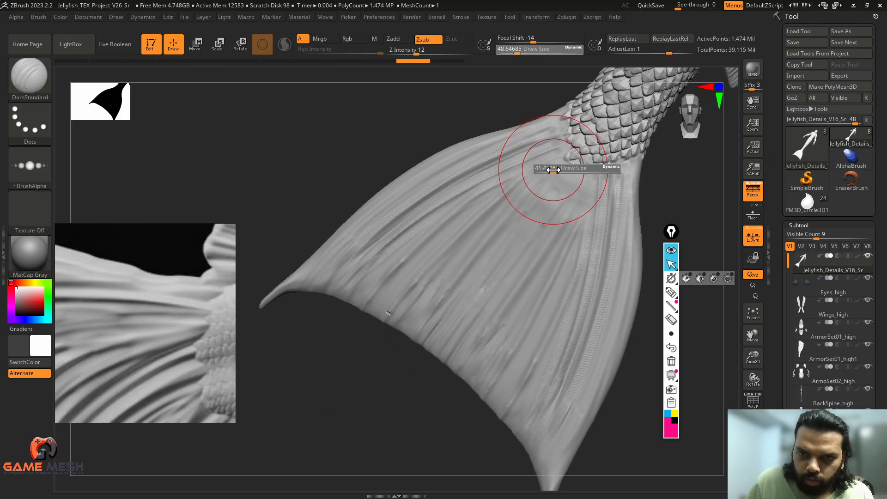
key("bracketright")
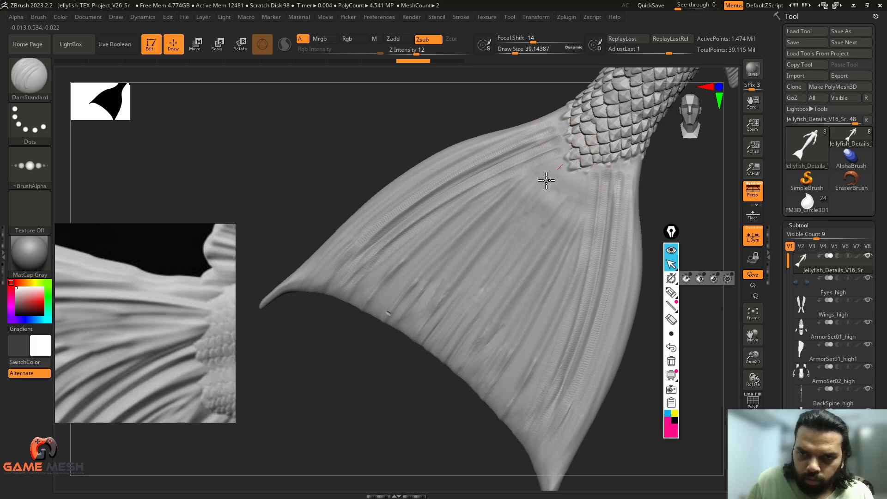
key("bracketright")
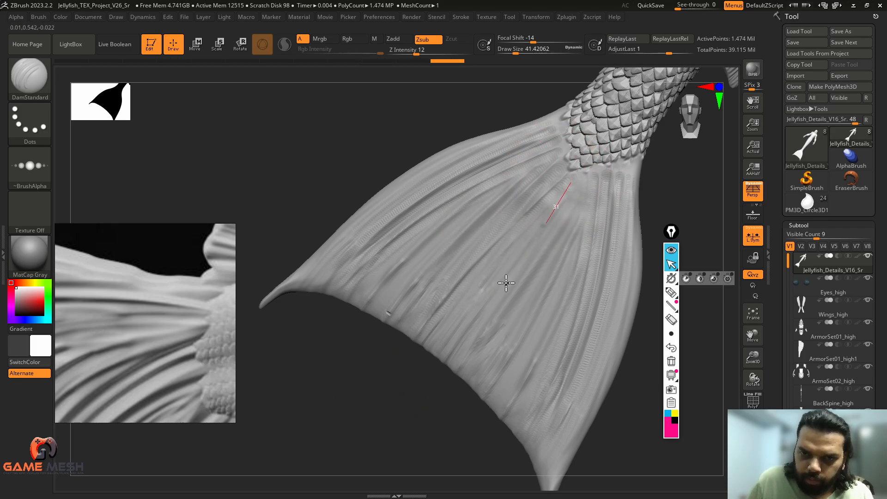
left_click_drag(376, 372, 504, 215)
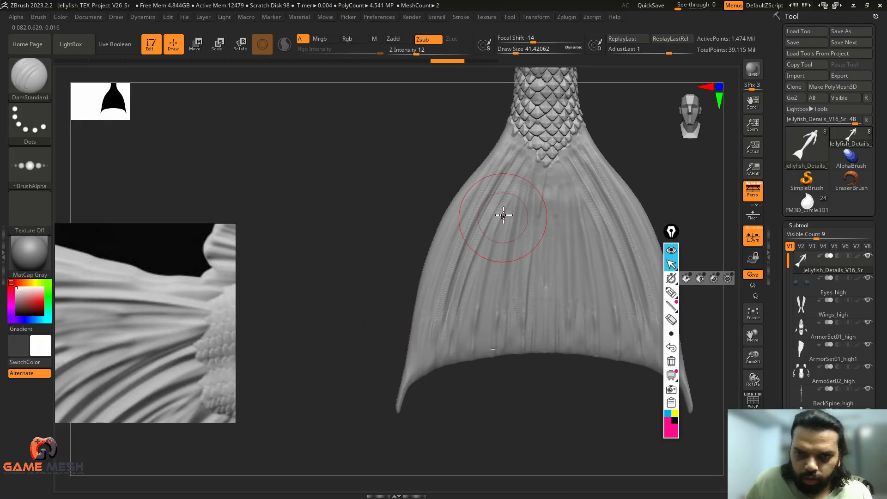
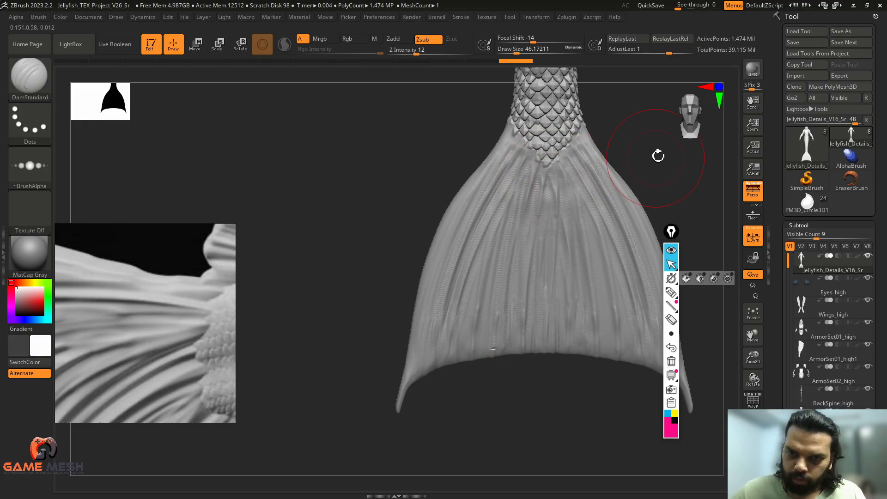
Carve DamStandard grooves down the rays on the tail fin's right half with a draw size of about 46.
left_click_drag(657, 156, 603, 157, "alt")
left_click_drag(569, 319, 571, 387)
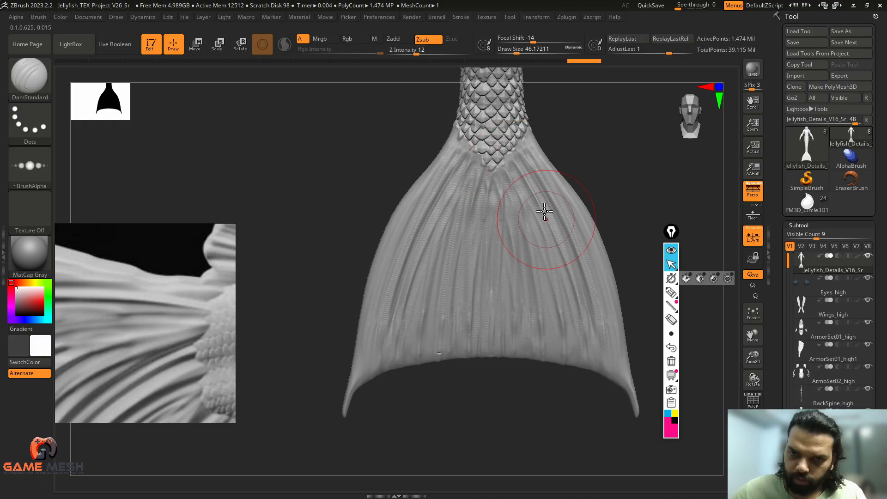
left_click_drag(634, 449, 630, 429)
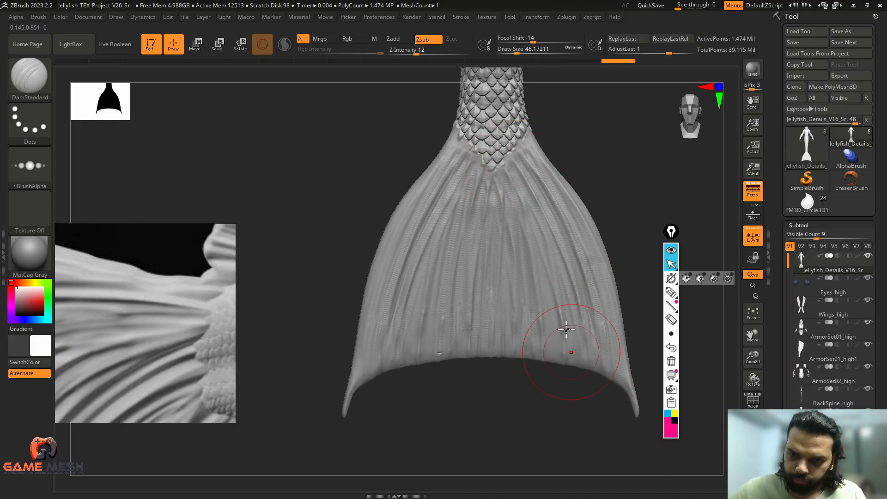
Enlarge the draw size to about 49 and carve grooves from the scales down the outer rays on the fin's left half.
key("s")
left_click_drag(531, 250, 535, 250)
key("s")
left_click_drag(469, 190, 465, 189)
left_click_drag(457, 147, 367, 423)
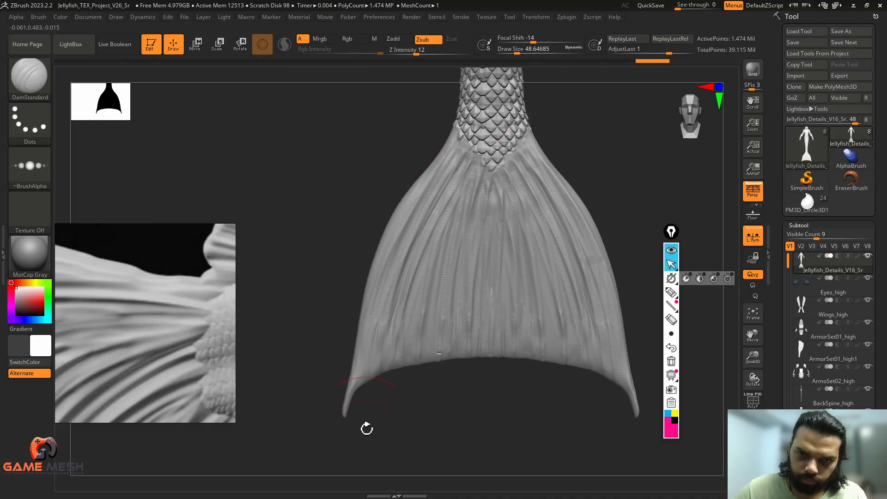
left_click_drag(383, 286, 360, 415)
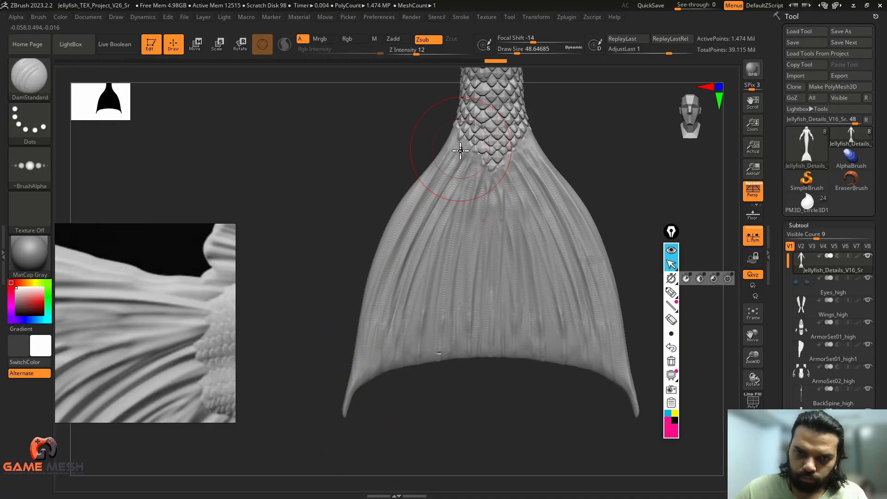
left_click_drag(460, 151, 352, 434)
left_click_drag(466, 166, 402, 368)
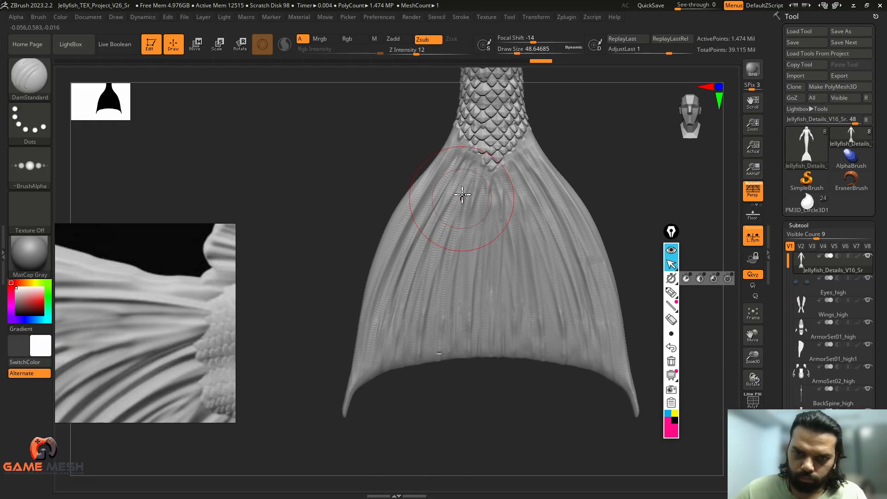
Rework the grooves on the inner rays below the scale tip, reducing the draw size to about 44.
key("ctrl+z")
left_click_drag(477, 161, 433, 427)
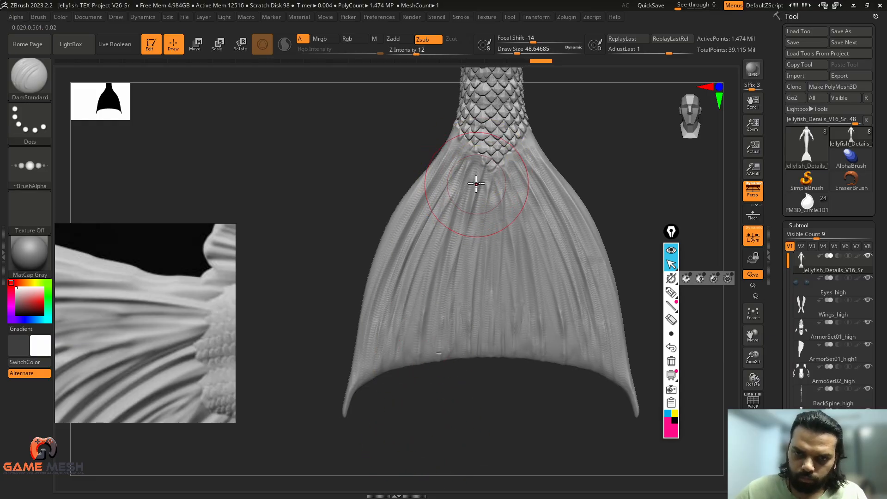
left_click_drag(439, 319, 426, 401)
key("ctrl+z")
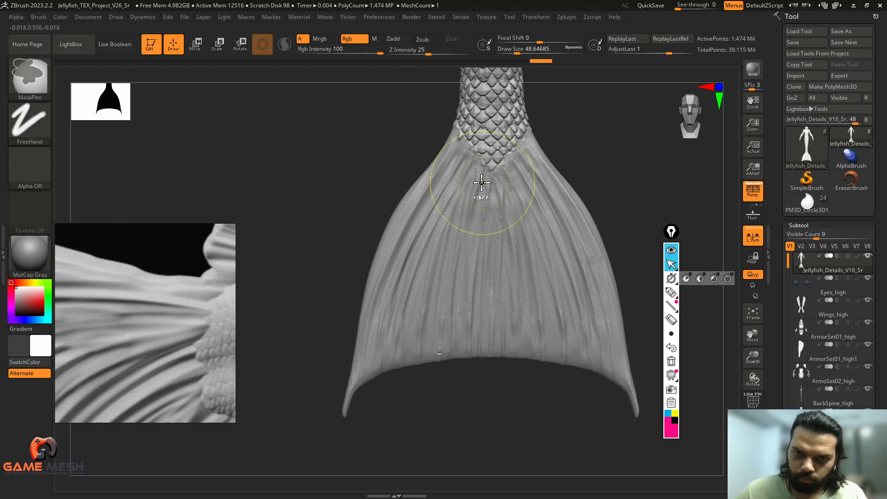
left_click_drag(476, 159, 461, 226)
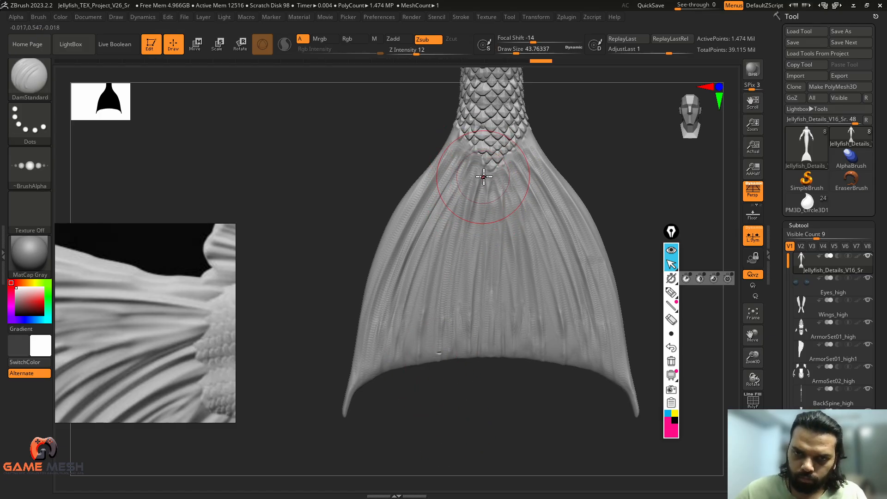
left_click_drag(491, 173, 492, 185)
key("ctrl+z")
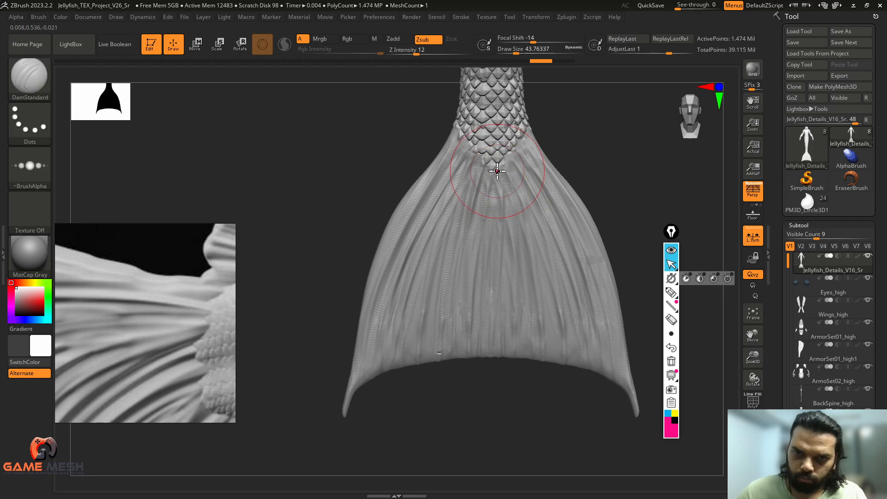
left_click_drag(544, 190, 581, 268)
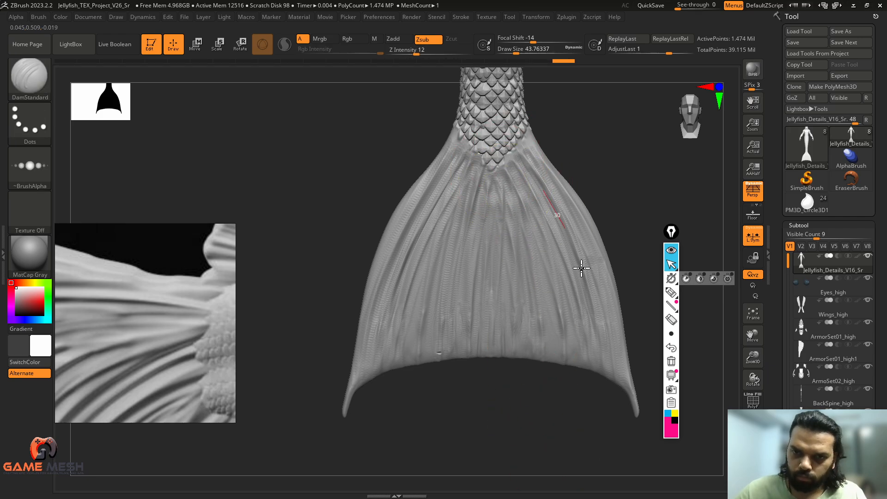
Smooth the area just below the scale tip on the tail fin's other side, settling on a draw size of about 13.
mouse_move(473, 388)
left_mouse_down()
mouse_move(538, 386)
mouse_move(555, 377)
left_mouse_up()
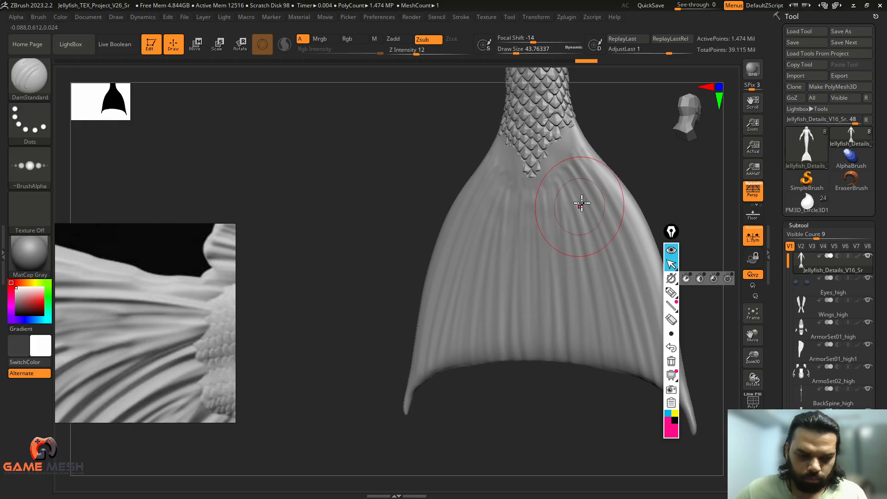
left_click_drag(628, 170, 631, 165, "shift")
key("s")
mouse_move(572, 167)
left_mouse_down()
mouse_move(565, 163)
mouse_move(590, 134)
left_mouse_up()
left_click_drag(538, 185, 536, 186, "shift")
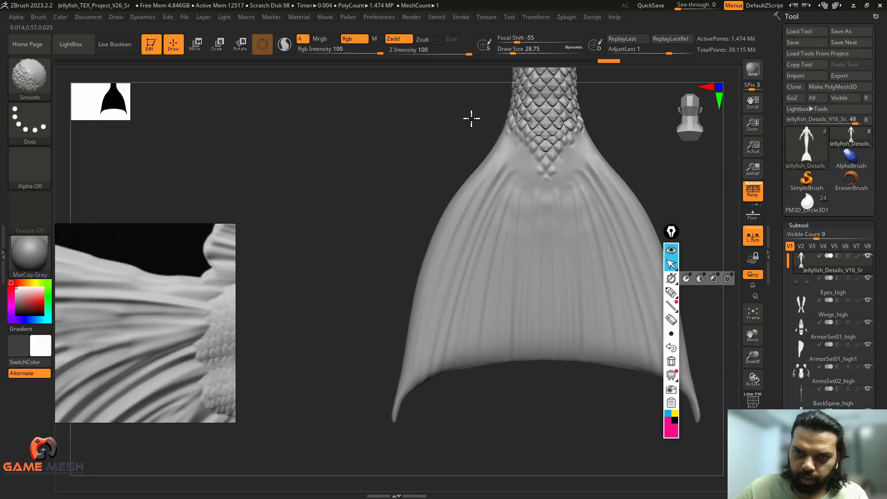
left_click_drag(471, 119, 471, 115, "shift")
key("ctrl+z")
key("s")
left_click_drag(566, 171, 552, 189)
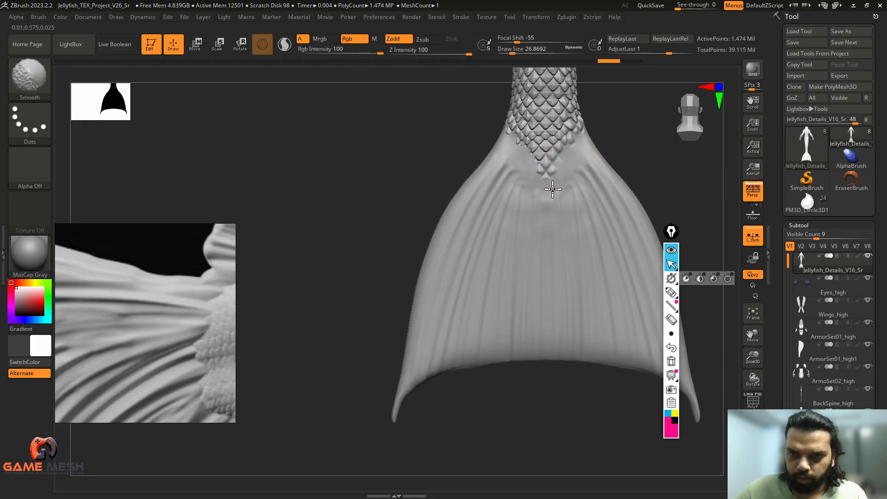
left_click_drag(605, 127, 607, 124, "shift")
key("ctrl+z")
key("ctrl+z")
key("s")
left_click_drag(568, 168, 568, 164)
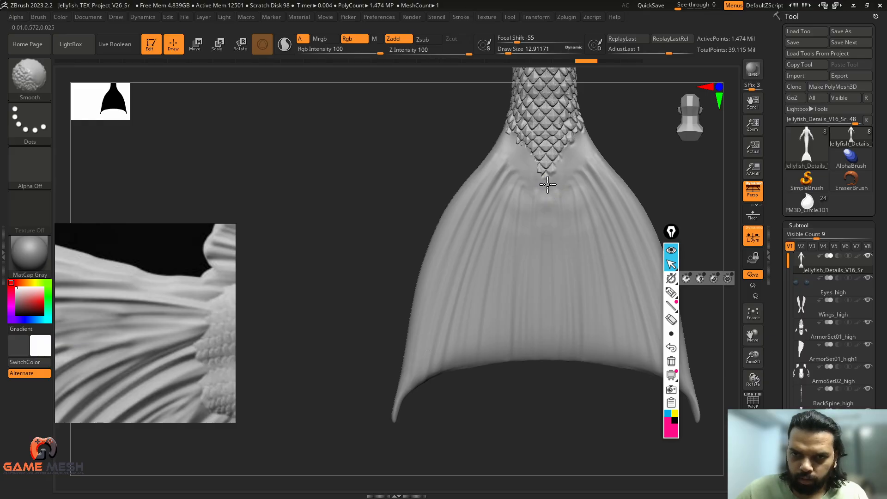
left_click_drag(500, 134, 501, 132, "shift")
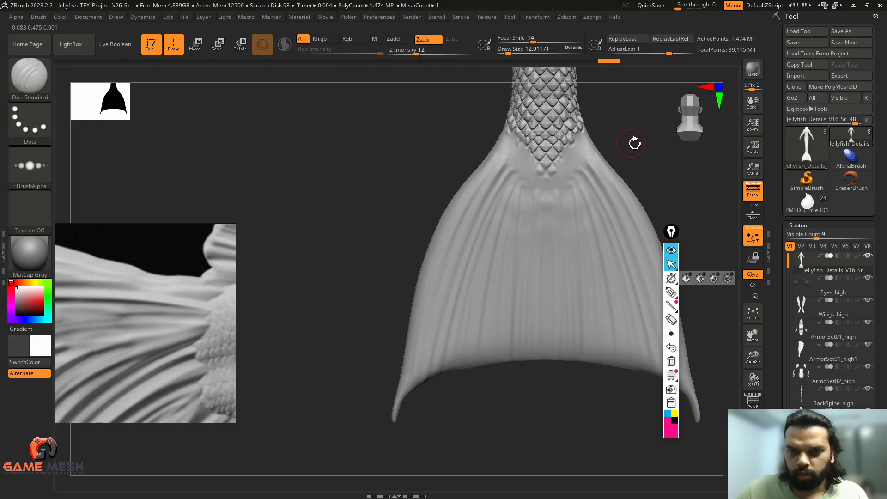
Try DamStandard grooves from the scales along this side's outer left rays with a draw size of about 44.
key("s")
mouse_move(633, 143)
left_mouse_down("alt")
mouse_move(610, 103)
mouse_move(601, 146)
left_mouse_up("alt")
key("s")
left_click_drag(512, 201, 516, 200)
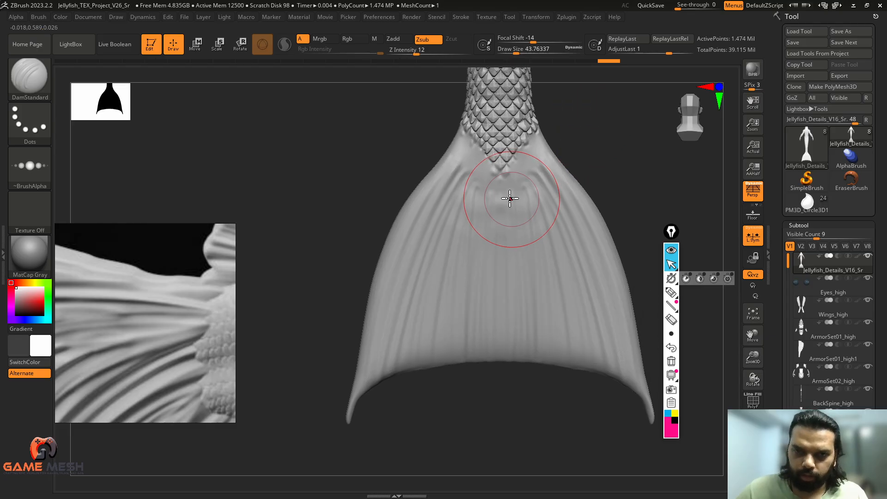
left_click_drag(465, 154, 383, 365)
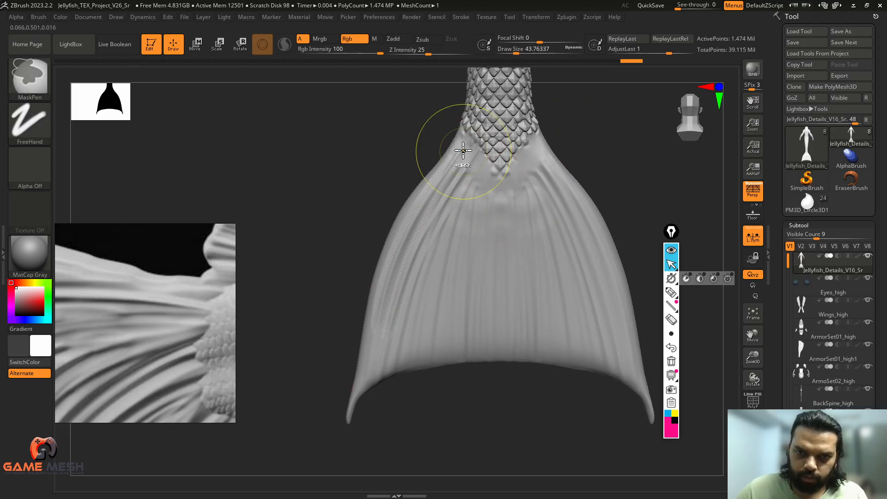
key("ctrl+z")
mouse_move(464, 143)
left_mouse_down()
mouse_move(370, 302)
mouse_move(368, 376)
left_mouse_up()
key("ctrl+z")
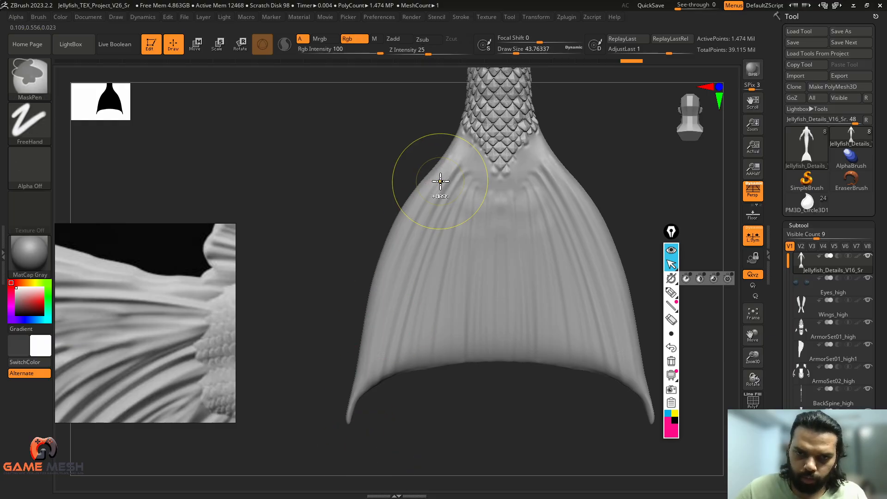
Carve grooves along the outer left rays from the scales to the fin's corner with a draw size of about 37.
key("s")
left_click_drag(443, 185, 441, 185)
left_click_drag(458, 150, 355, 419)
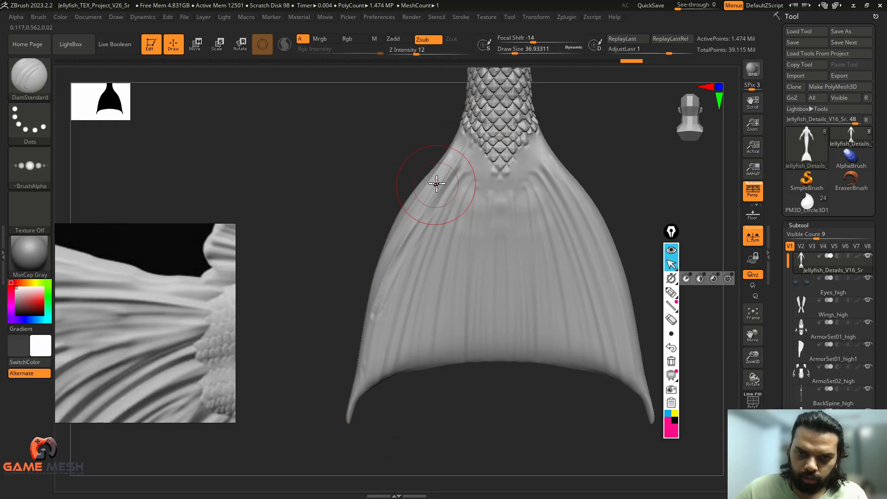
key("ctrl+z")
mouse_move(459, 141)
left_mouse_down()
mouse_move(388, 263)
mouse_move(364, 383)
left_mouse_up()
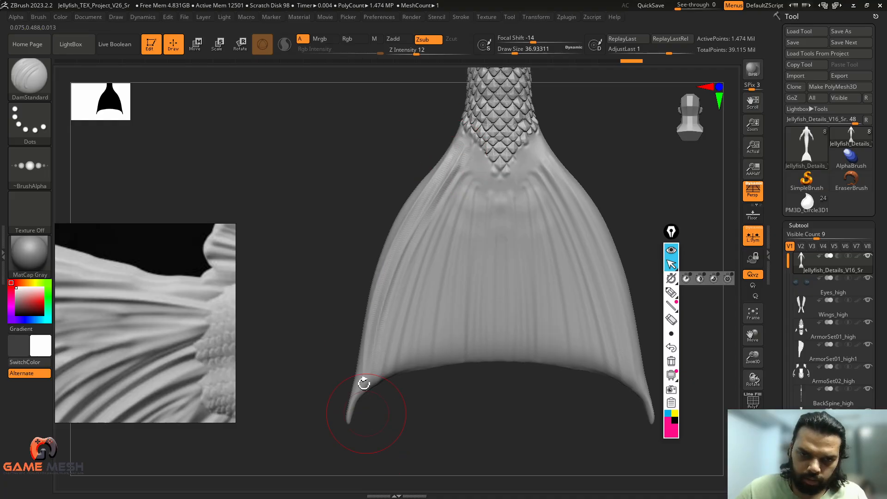
left_click_drag(411, 266, 399, 353)
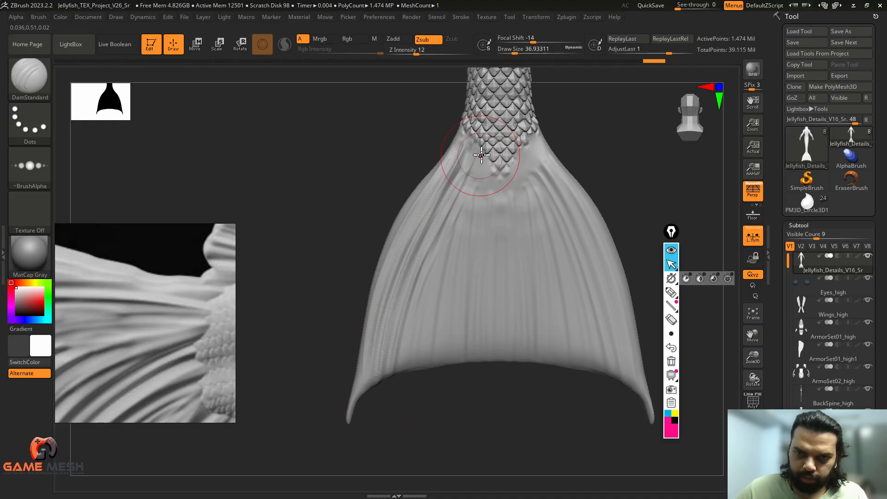
key("ctrl+z")
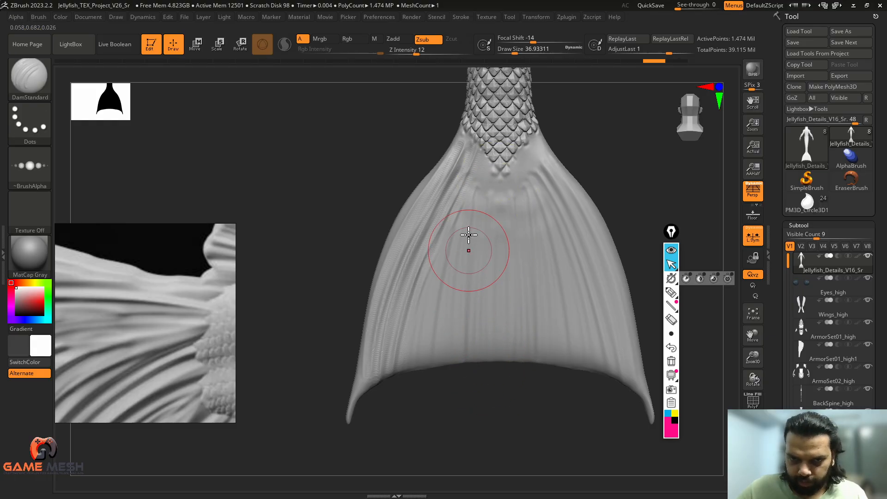
Carve DamStandard grooves down the fin's middle and right-hand rays to the trailing edge and check the fin from another angle.
left_click_drag(477, 168, 425, 425)
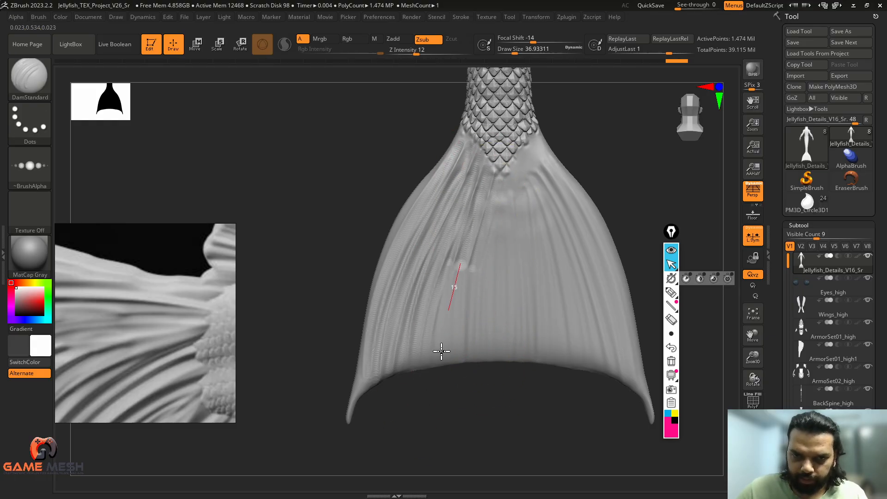
key("ctrl+z")
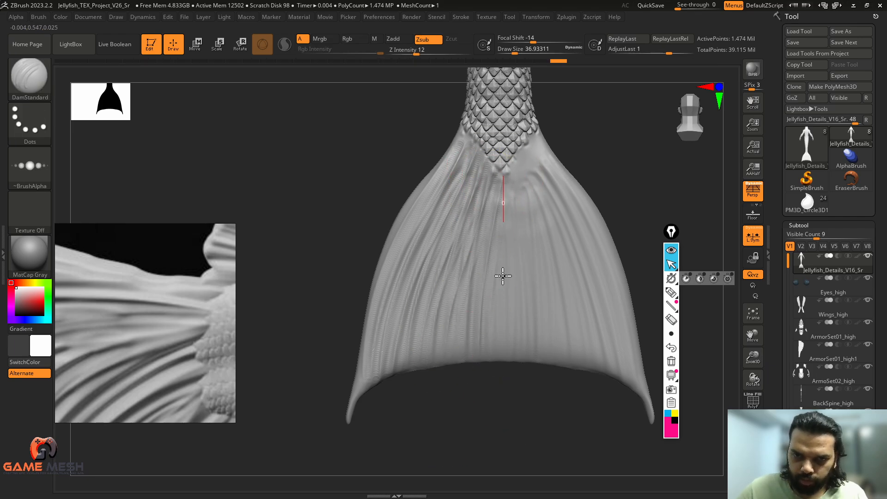
left_click_drag(529, 242, 509, 359)
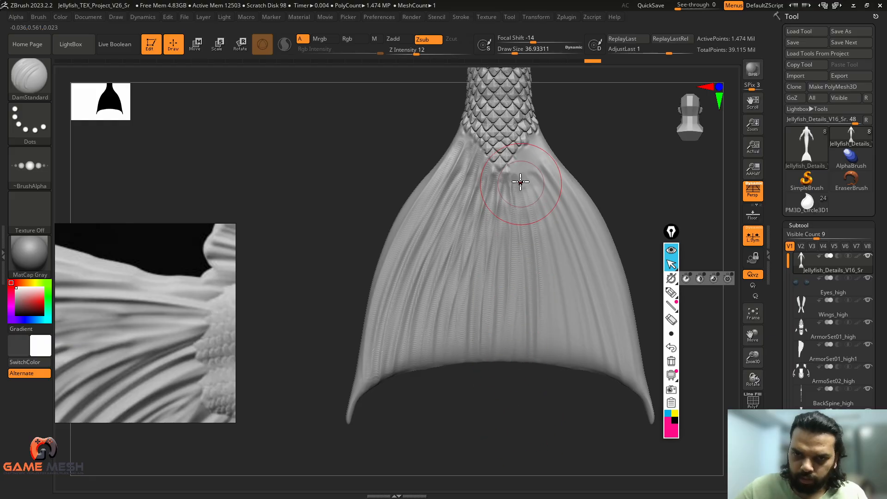
mouse_move(520, 179)
left_mouse_down()
mouse_move(536, 210)
mouse_move(555, 434)
left_mouse_up()
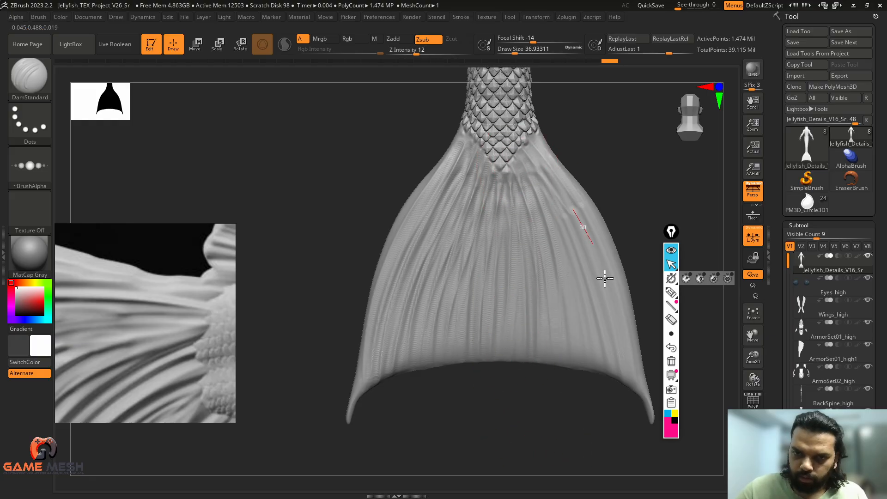
left_click_drag(625, 192, 597, 133)
left_click_drag(549, 124, 370, 202, "alt")
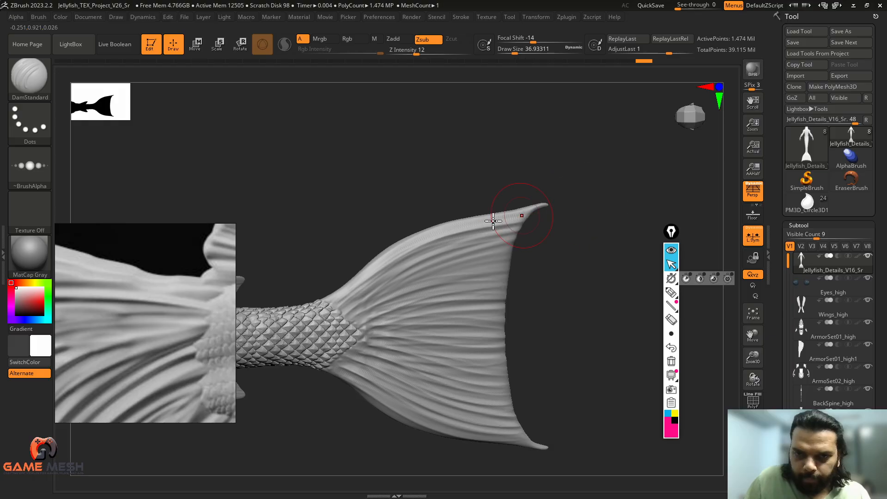
mouse_move(572, 211)
left_mouse_down()
mouse_move(522, 261)
mouse_move(497, 263)
mouse_move(468, 286)
mouse_move(610, 198)
mouse_move(401, 241)
mouse_move(554, 165)
mouse_move(553, 174)
left_mouse_up()
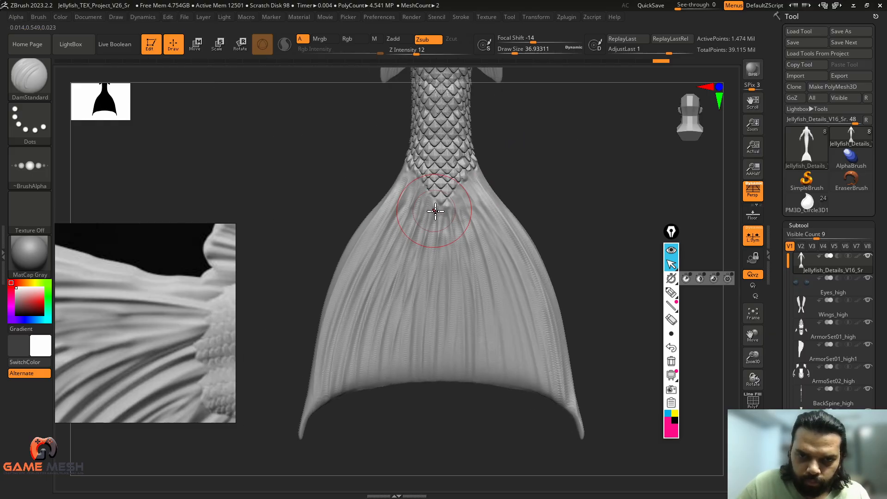
Try additional grooves from the scale tip down the inner left rays with draw sizes of about 37, 41 and 31.
left_click_drag(437, 209, 414, 387)
key("ctrl+z")
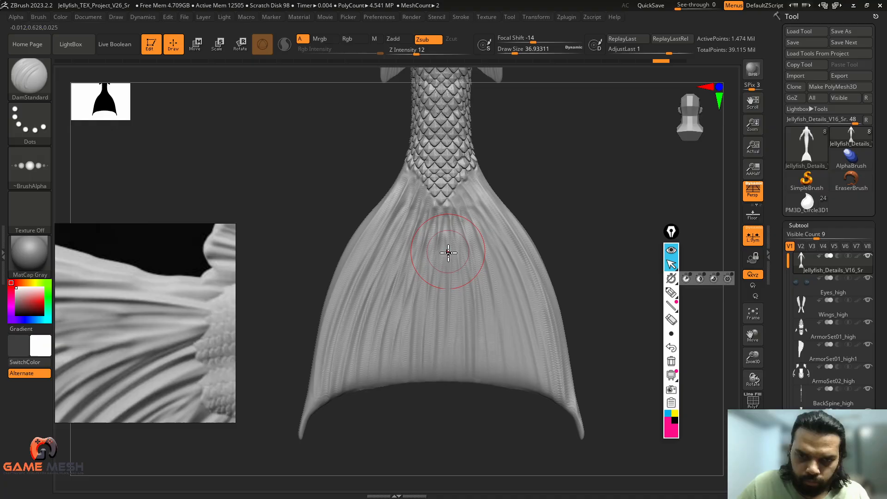
left_click_drag(436, 239, 406, 356)
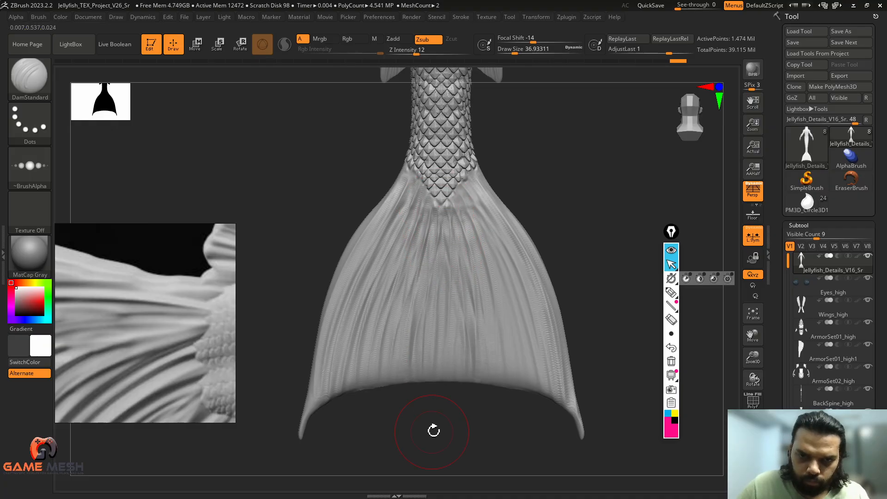
key("ctrl+z")
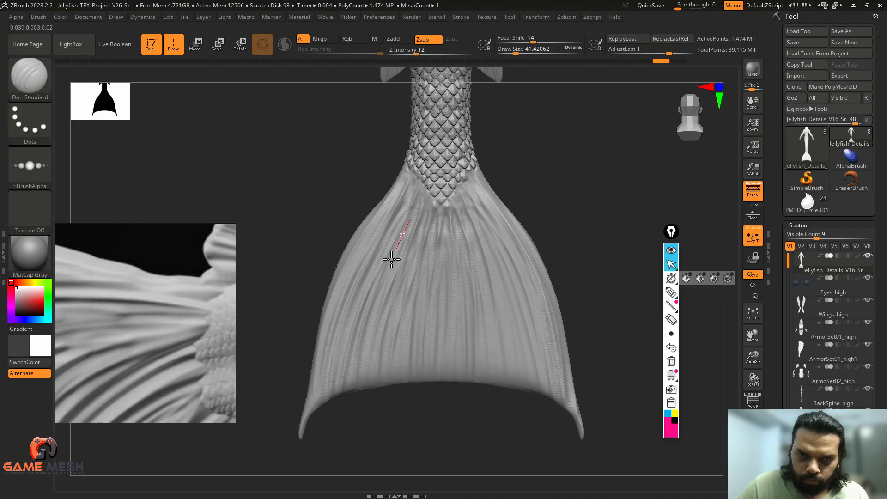
left_click_drag(392, 259, 353, 444)
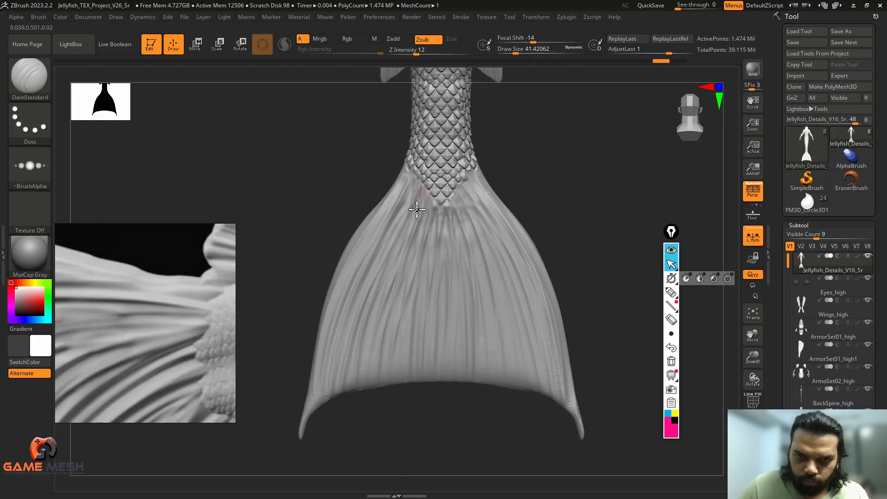
mouse_move(417, 209)
left_mouse_down()
mouse_move(368, 318)
mouse_move(354, 402)
left_mouse_up()
key("ctrl+z")
key("s")
left_click_drag(421, 197, 421, 196)
left_click_drag(379, 298, 355, 417)
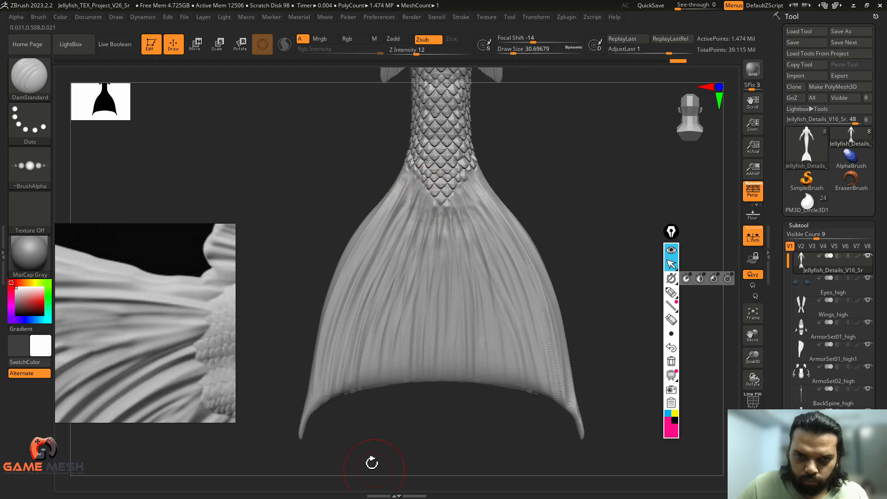
key("ctrl+z")
Set the draw size to about 35 and carve grooves down the fin's inner rays towards the trailing edge.
key("s")
left_click_drag(402, 288, 404, 287)
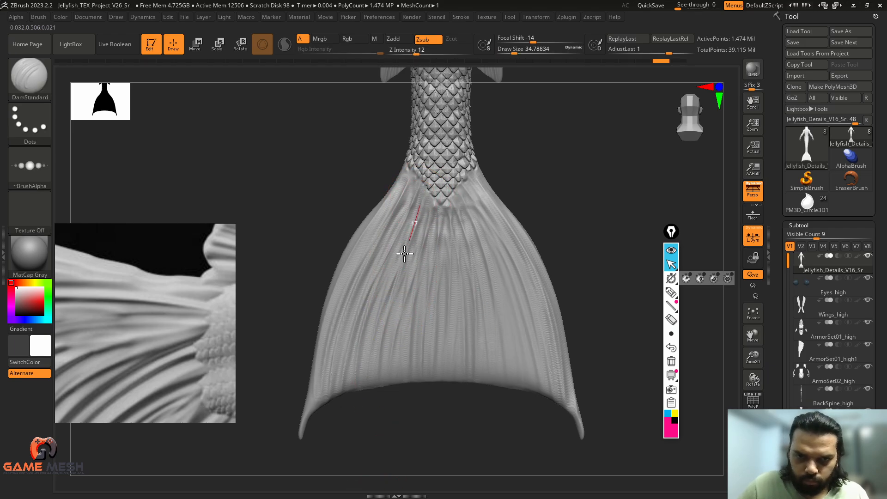
left_click_drag(382, 425, 383, 427)
left_click_drag(404, 321, 402, 359)
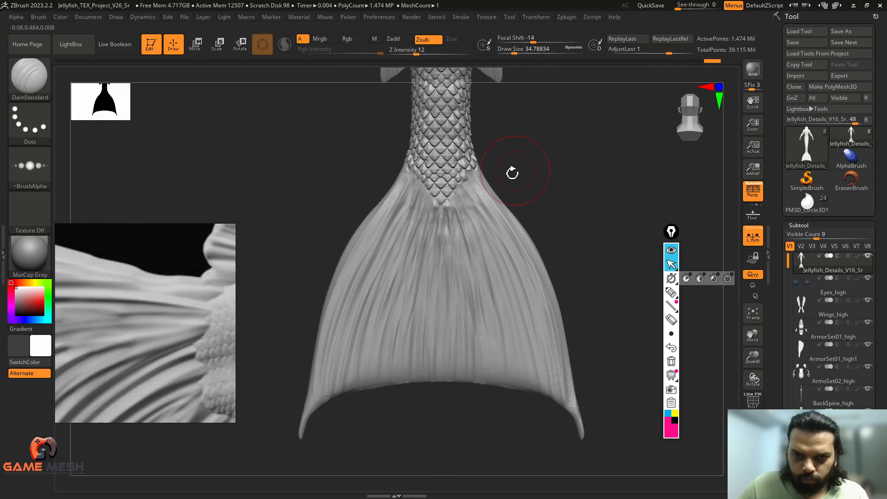
Carve DamStandard grooves with a draw size of about 35 down the outer left and central rays, working on both sides of the fin.
left_click_drag(344, 272, 308, 418)
mouse_move(292, 286)
left_mouse_down()
mouse_move(382, 295)
mouse_move(560, 166)
mouse_move(582, 162)
left_mouse_up()
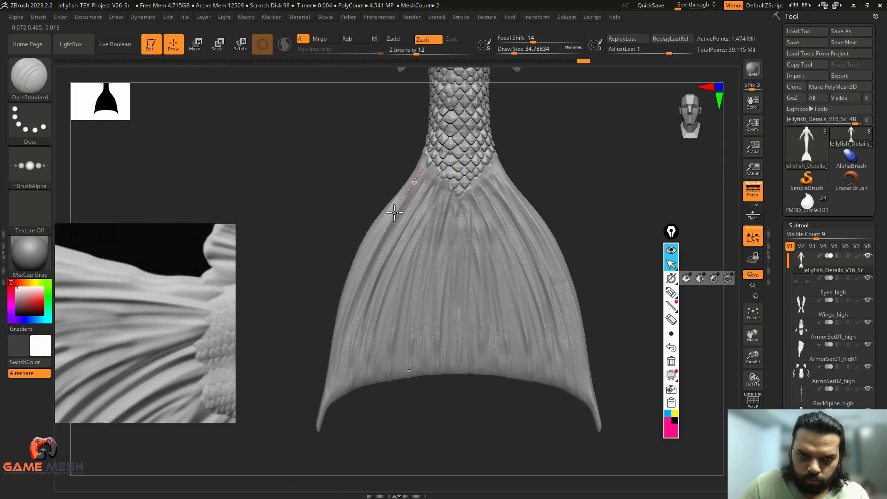
left_click_drag(394, 212, 340, 457)
left_click_drag(399, 240, 355, 414)
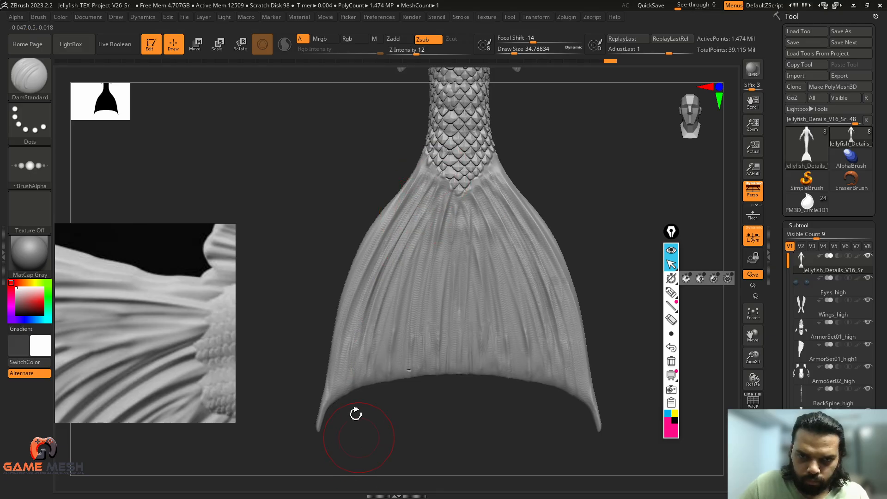
left_click_drag(443, 199, 387, 334)
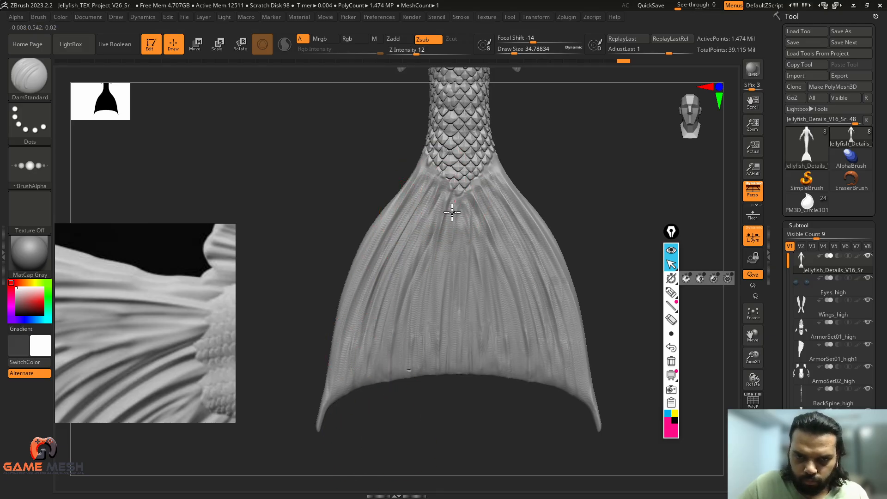
key("ctrl+z")
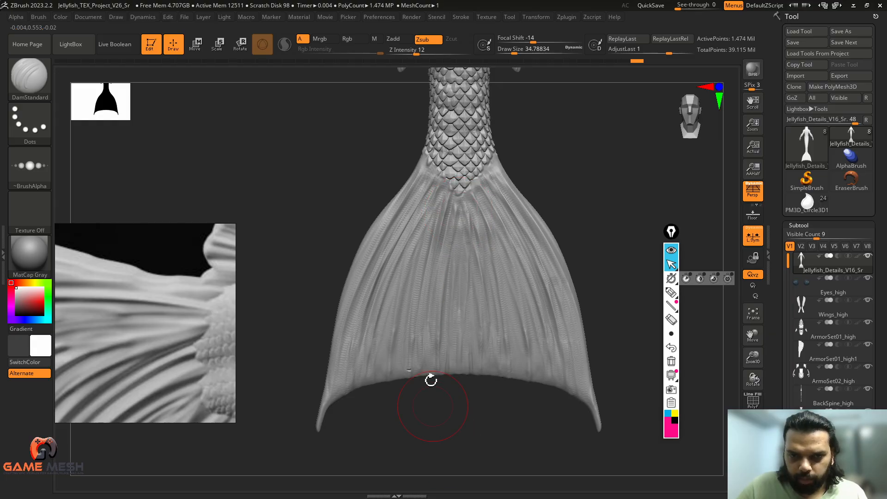
key("ctrl+z")
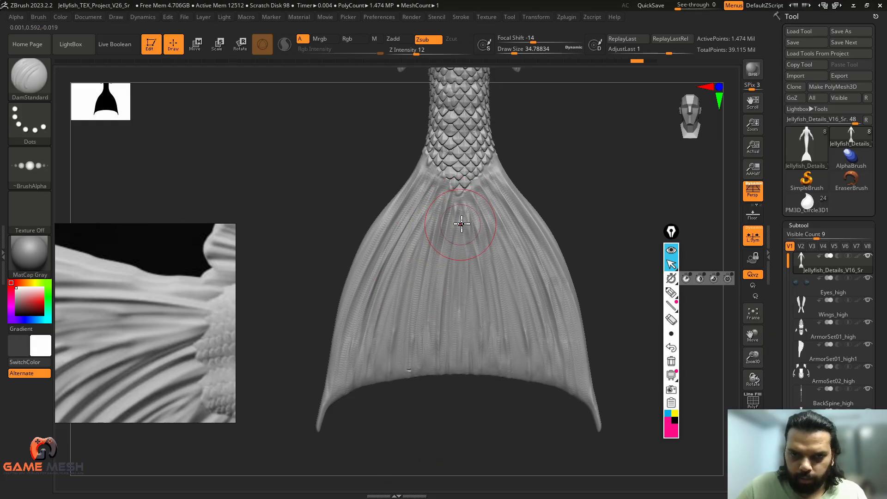
mouse_move(555, 178)
left_mouse_down("alt")
mouse_move(525, 173)
mouse_move(534, 218)
mouse_move(594, 231)
mouse_move(595, 171)
mouse_move(426, 281)
mouse_move(432, 372)
mouse_move(414, 394)
left_mouse_up("alt")
left_click_drag(347, 366, 370, 393, "alt")
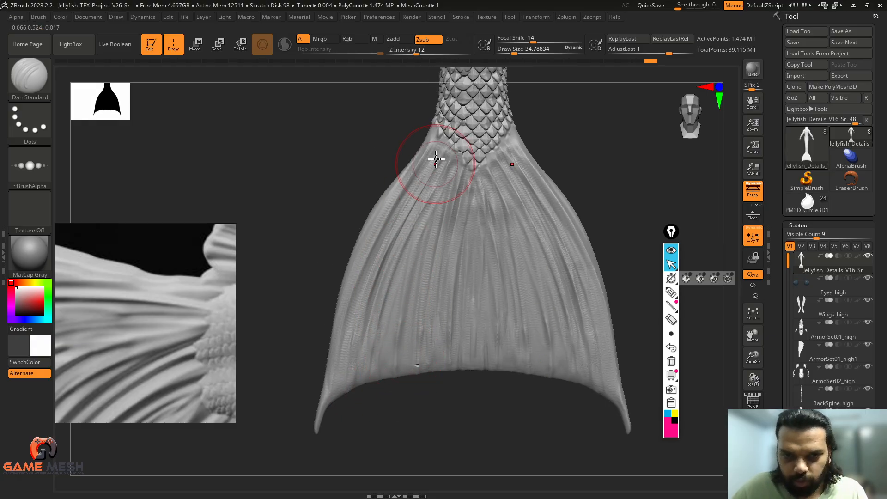
left_click_drag(425, 400, 453, 393)
left_click_drag(322, 406, 368, 411, "alt")
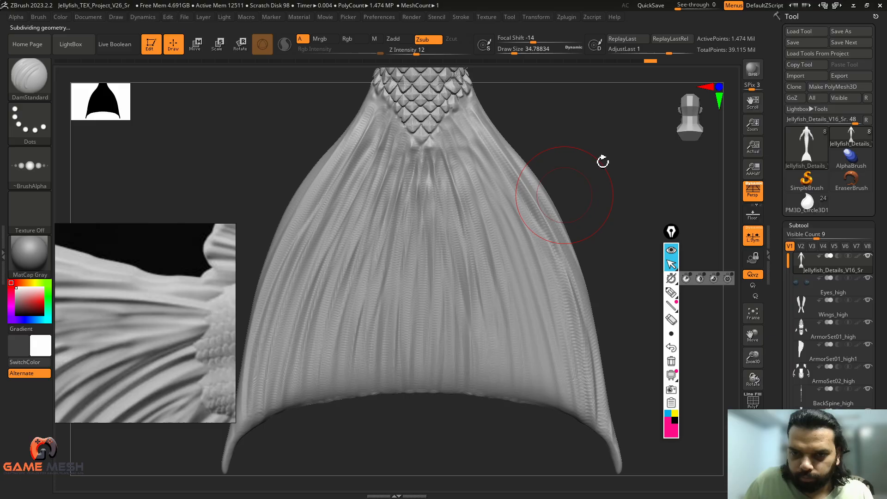
Raise the mesh by one subdivision level and smooth the rays near the fin's right corner with a draw size of about 18.
key("d")
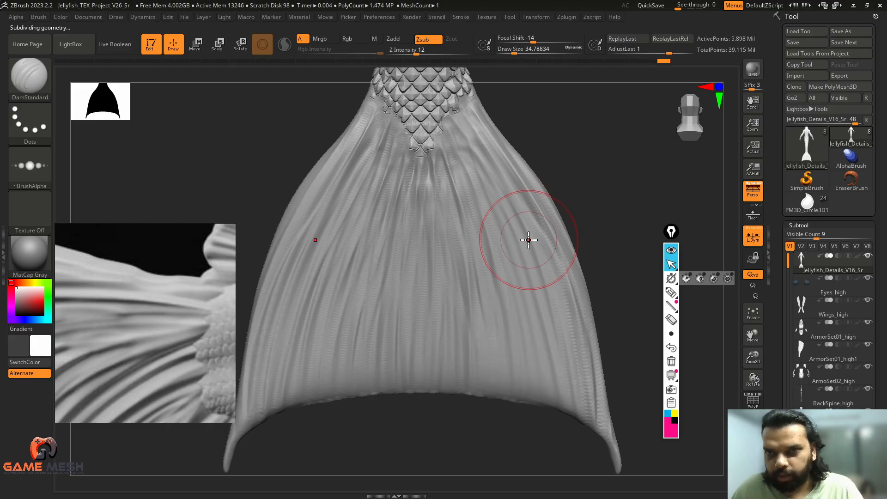
key("shift")
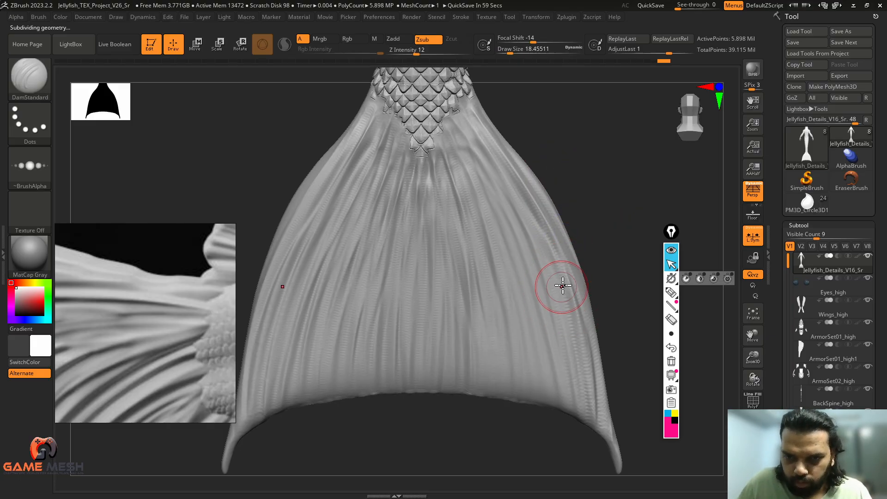
left_click_drag(578, 354, 588, 435, "shift")
Switch to the Standard brush and try a ridge below the scale tip with a draw size of about 8.
left_click_drag(594, 180, 659, 220, "alt")
key("b")
key("s")
key("t")
mouse_move(604, 166)
left_mouse_down()
mouse_move(620, 141)
mouse_move(625, 154)
mouse_move(629, 138)
mouse_move(648, 160)
left_mouse_up()
key("s")
mouse_move(464, 194)
left_mouse_down()
mouse_move(451, 197)
mouse_move(415, 298)
left_mouse_up()
key("ctrl+z")
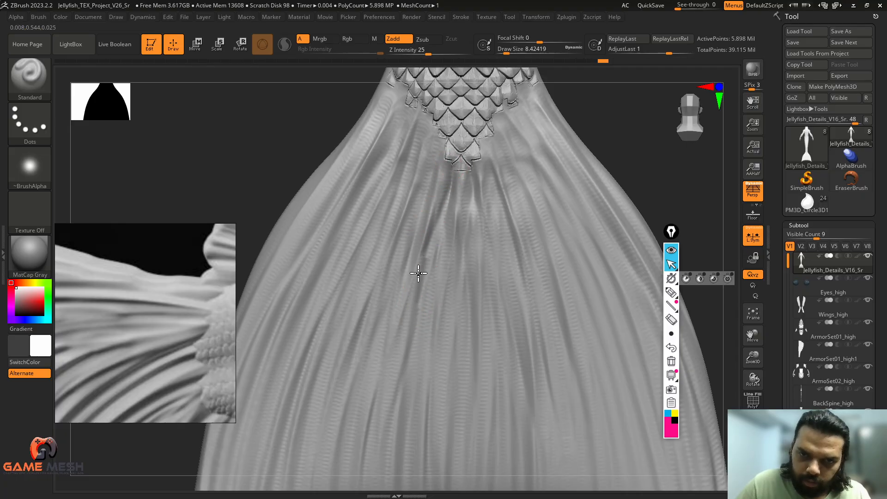
Set the draw size to about 14, return to the lower subdivision level and raise a ridge from the scale tip down the inner left ray.
left_click_drag(457, 172, 427, 275, "shift")
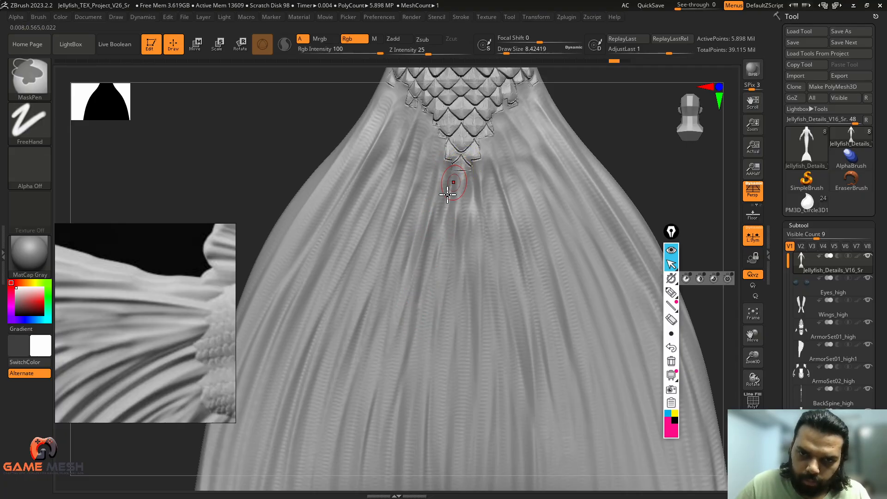
key("s")
key("ctrl+z")
mouse_move(452, 184)
left_mouse_down()
mouse_move(446, 178)
mouse_move(434, 237)
left_mouse_up()
key("s")
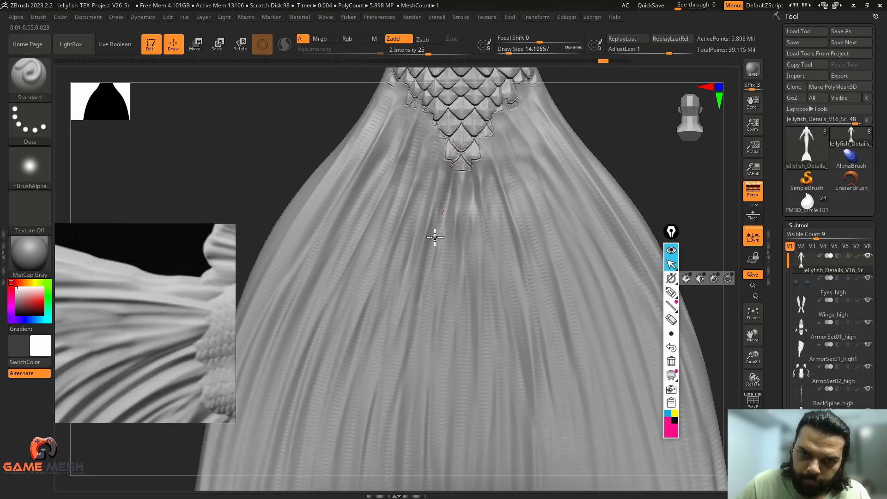
left_click_drag(445, 200, 418, 355)
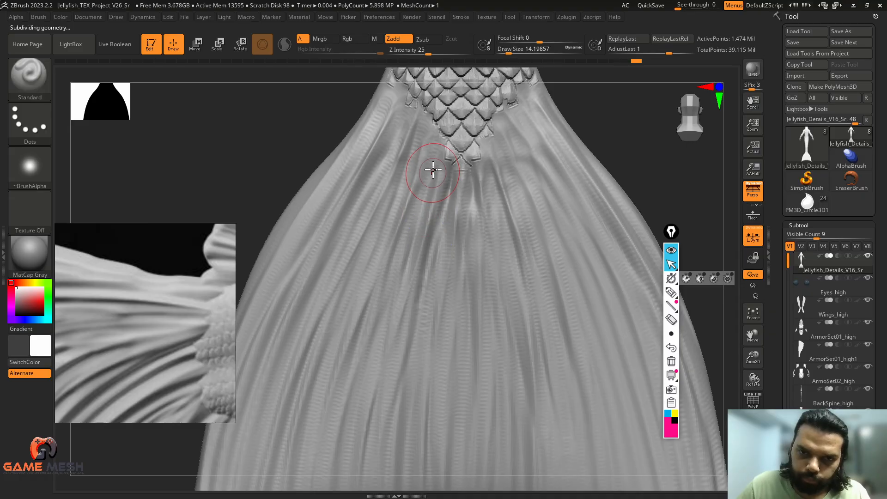
Sculpt a ridge and an adjoining groove down the inner left rays with a draw size of about 12.
mouse_move(433, 140)
left_mouse_down("alt")
mouse_move(397, 278)
mouse_move(398, 262)
left_mouse_up("alt")
left_click_drag(418, 196, 397, 276, "alt")
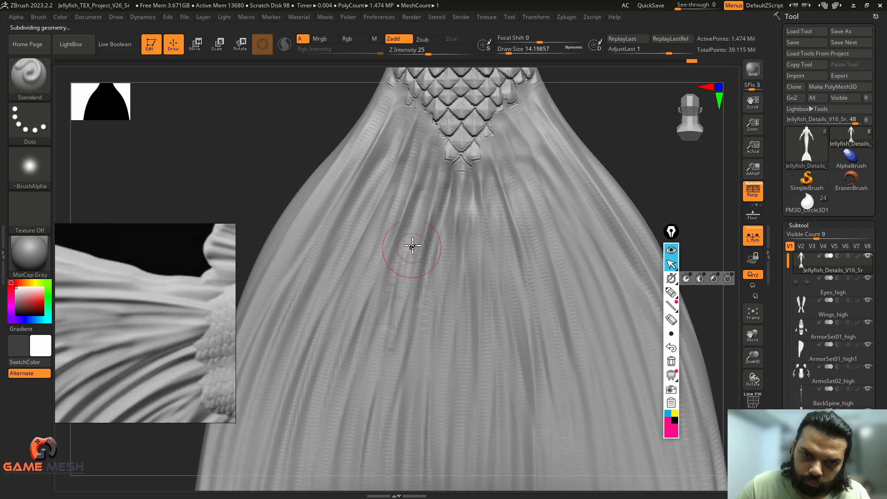
key("ctrl+z")
key("ctrl+z")
key("s")
left_click_drag(419, 235, 387, 357)
left_click_drag(403, 268, 381, 399, "alt")
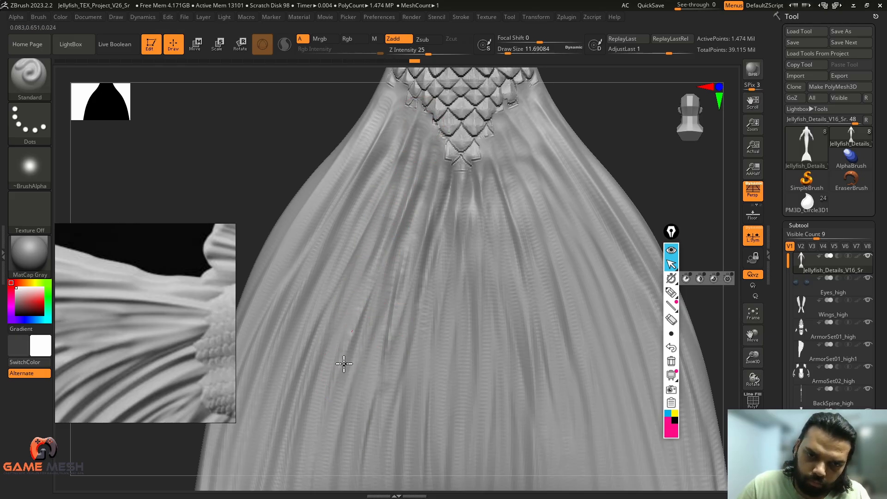
Set the draw size to about 9 and sculpt fine ridges and grooves from the scales down the outer left rays towards the trailing edge.
key("s")
left_click_drag(407, 155, 355, 260)
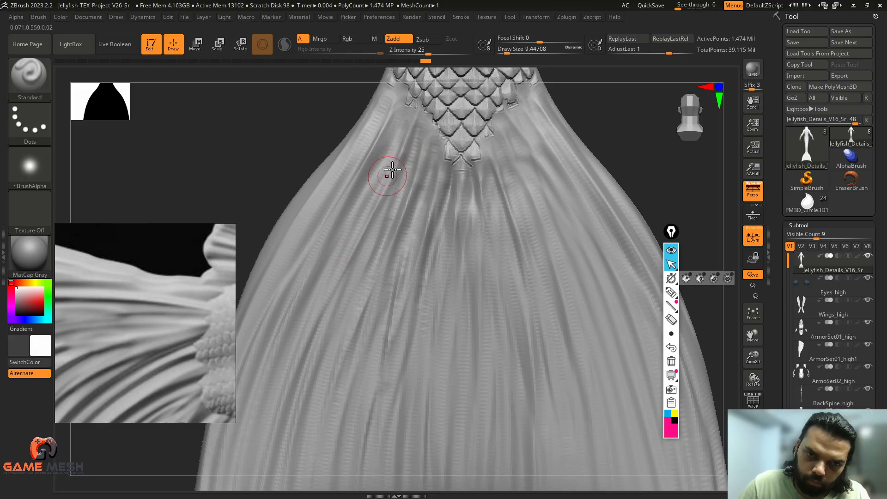
left_click_drag(389, 173, 323, 303, "alt")
left_click_drag(250, 180, 360, 161)
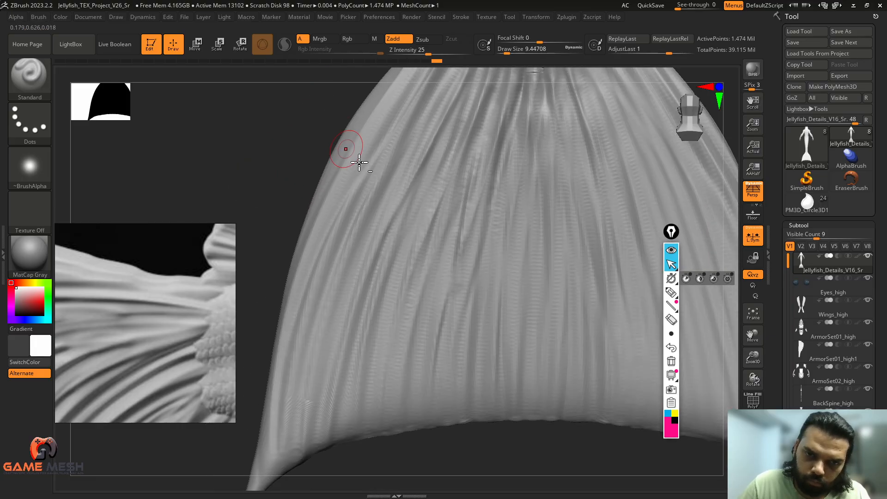
left_click_drag(370, 339, 347, 421, "alt")
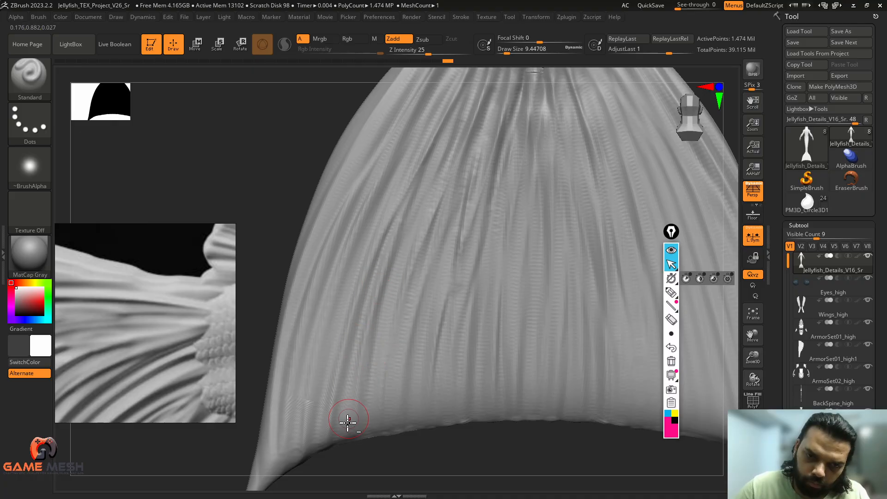
left_click_drag(359, 317, 378, 263, "alt")
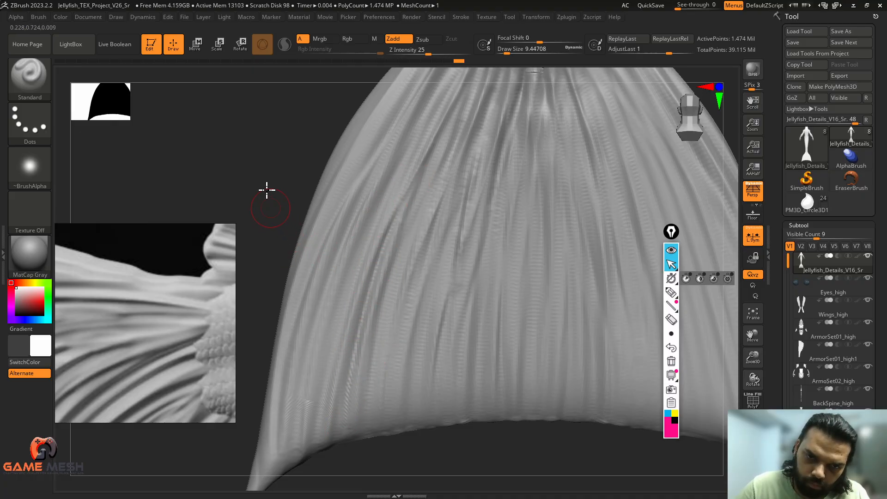
mouse_move(267, 189)
left_mouse_down()
mouse_move(347, 356)
mouse_move(391, 144)
left_mouse_up()
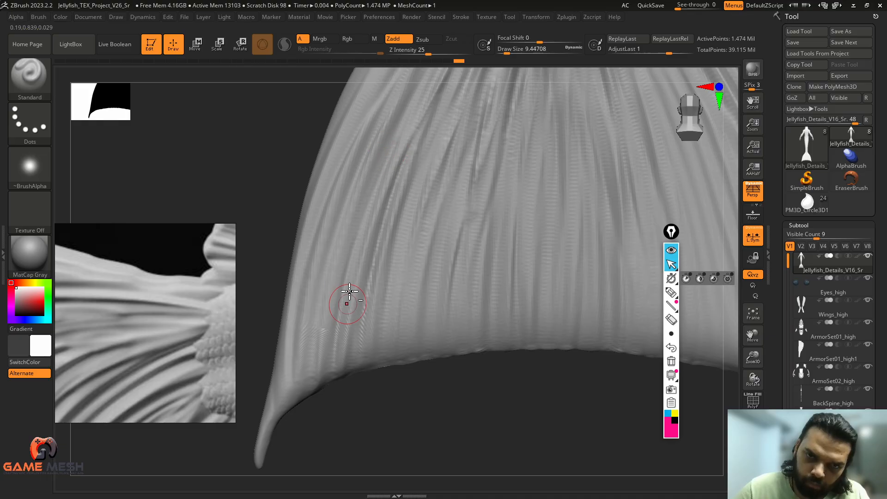
left_click_drag(348, 303, 418, 88, "alt")
left_click_drag(277, 180, 299, 248, "alt")
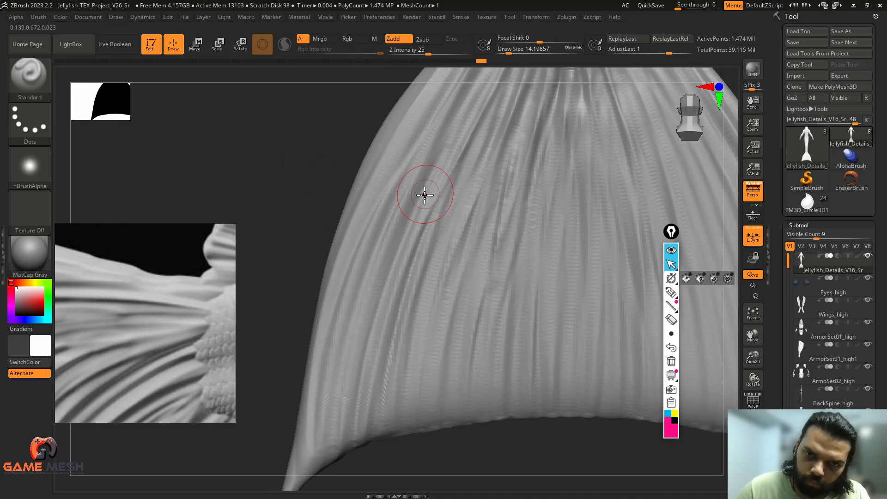
Cut wider grooves along the lower left rays to the trailing edge with a draw size of about 14.
left_click_drag(404, 235, 465, 111, "alt")
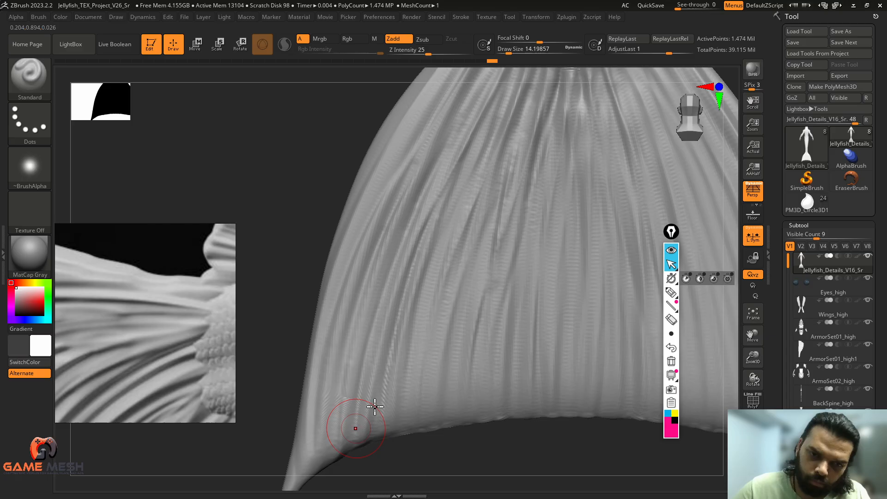
left_click_drag(429, 462, 400, 426, "alt")
mouse_move(429, 314)
left_mouse_down("alt")
mouse_move(459, 185)
mouse_move(425, 225)
mouse_move(383, 320)
left_mouse_up("alt")
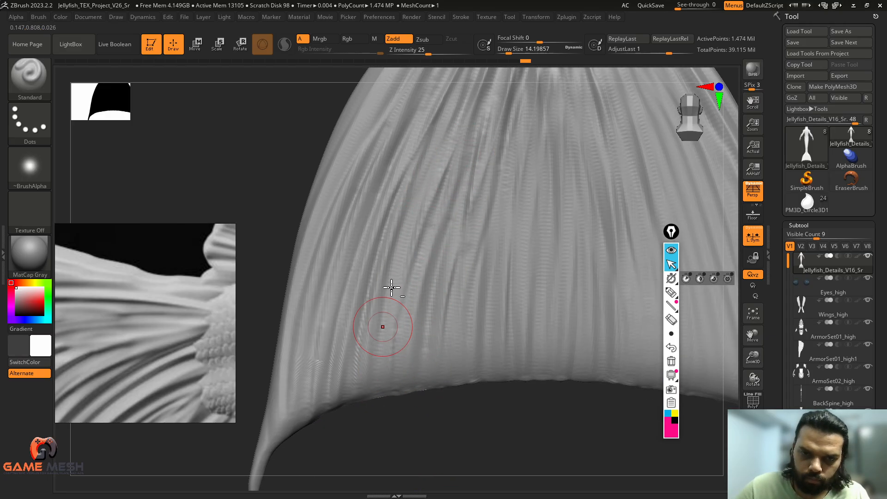
left_click_drag(429, 174, 382, 327, "alt")
left_click_drag(448, 408, 423, 428, "alt")
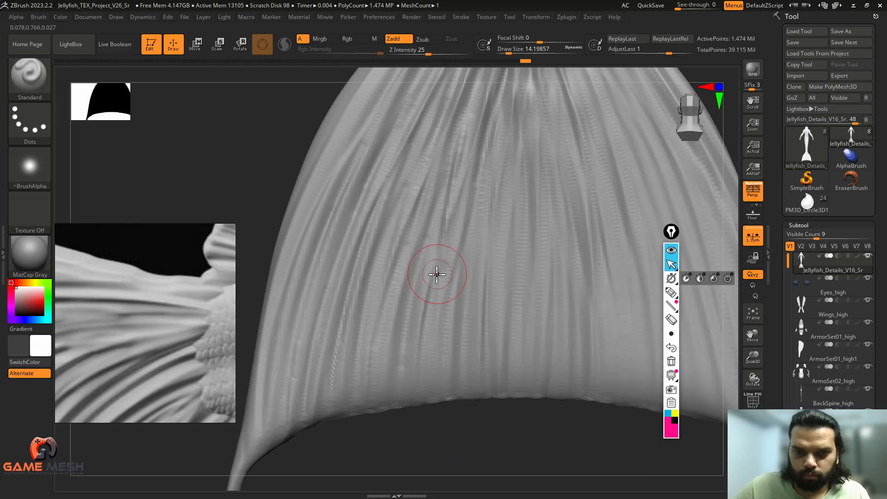
Carve Standard brush grooves down the fin's left-centre and middle rays to the trailing edge.
left_click_drag(426, 303, 440, 434, "alt")
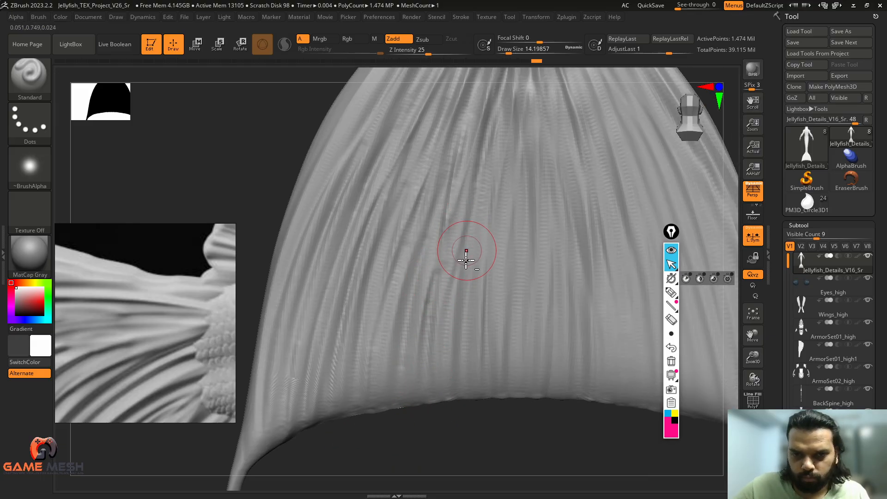
left_click_drag(473, 226, 468, 439, "alt")
left_click_drag(467, 219, 464, 267, "alt")
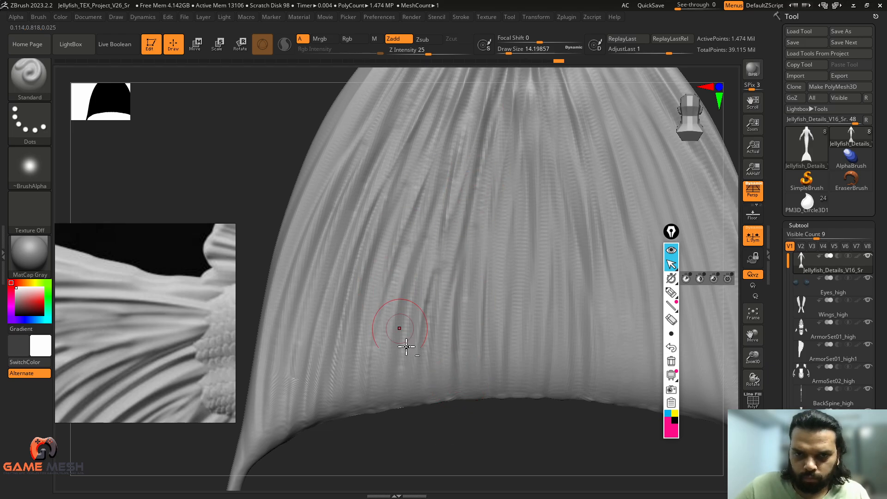
mouse_move(418, 434)
left_mouse_down("alt")
mouse_move(441, 430)
mouse_move(438, 411)
left_mouse_up("alt")
left_click_drag(449, 282, 433, 331, "alt")
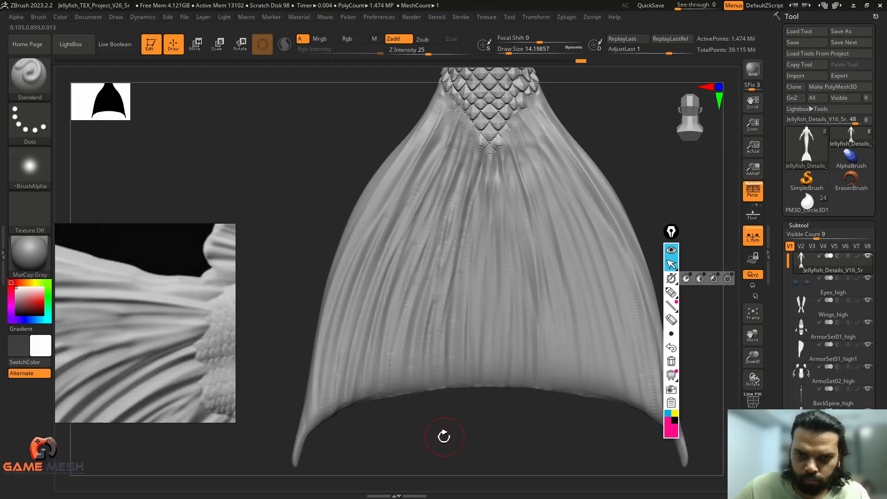
left_click_drag(443, 436, 404, 439, "alt")
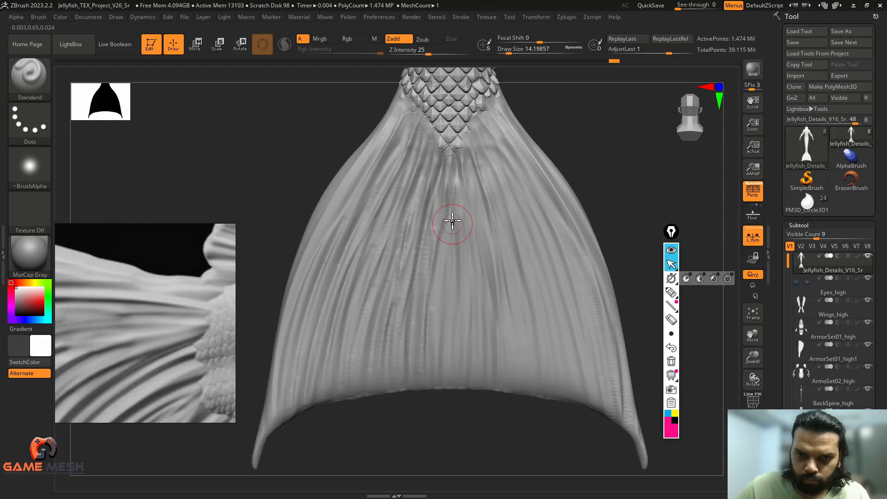
mouse_move(437, 438)
left_mouse_down("alt")
mouse_move(408, 422)
mouse_move(402, 406)
left_mouse_up("alt")
left_click_drag(402, 406, 418, 452, "alt")
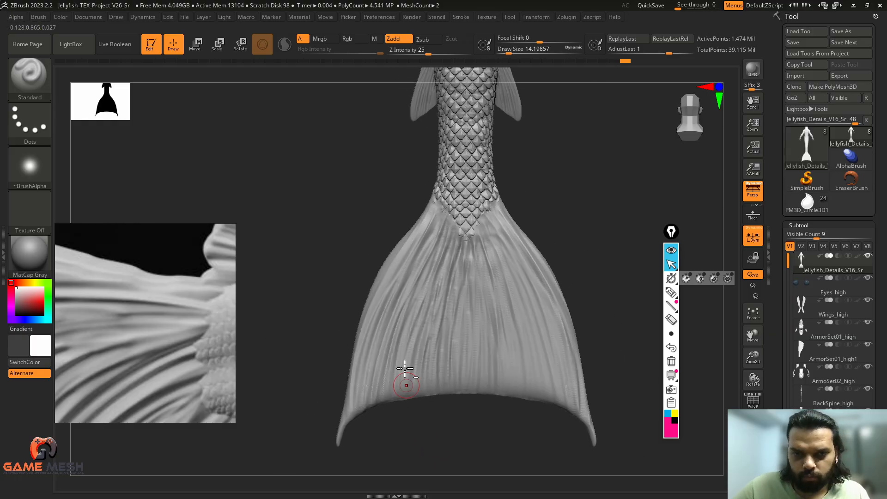
Set the draw size to about 16 and sculpt a ridge and grooves along the fin's outer left edge, starting beside the scales.
mouse_move(550, 203)
left_mouse_down("alt")
mouse_move(578, 188)
mouse_move(594, 159)
left_mouse_up("alt")
mouse_move(276, 159)
left_mouse_down("alt")
mouse_move(337, 187)
mouse_move(340, 202)
left_mouse_up("alt")
key("s")
left_click_drag(433, 189, 365, 284)
left_click_drag(401, 223, 311, 366, "alt")
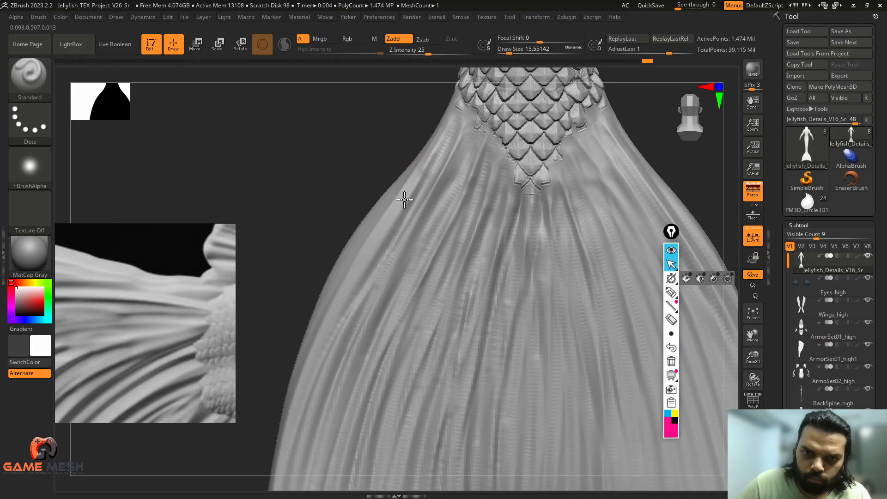
left_click_drag(404, 200, 318, 330, "alt")
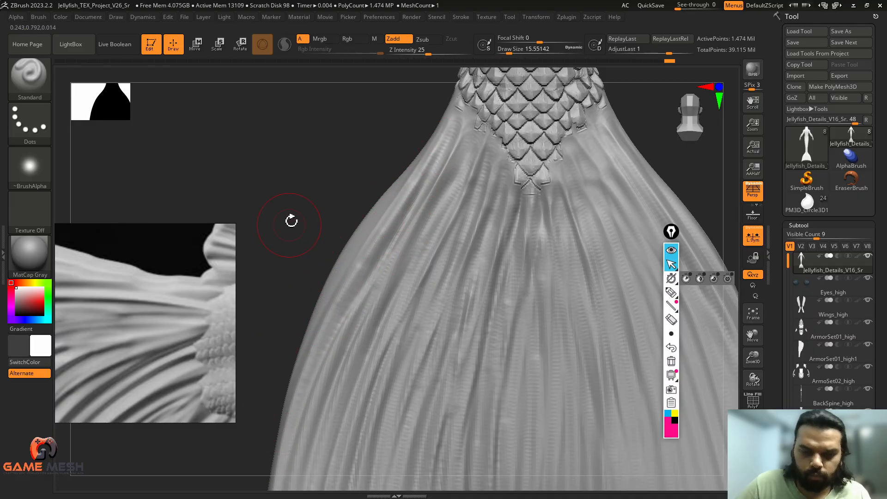
Set the draw size to about 13, carve grooves from beside the scales along the left edge to the fin's corner, and inspect the fin.
mouse_move(291, 220)
left_mouse_down()
mouse_move(291, 198)
mouse_move(263, 192)
mouse_move(299, 188)
mouse_move(318, 203)
mouse_move(329, 199)
left_mouse_up()
left_click_drag(441, 142, 377, 261, "alt")
key("ctrl+z")
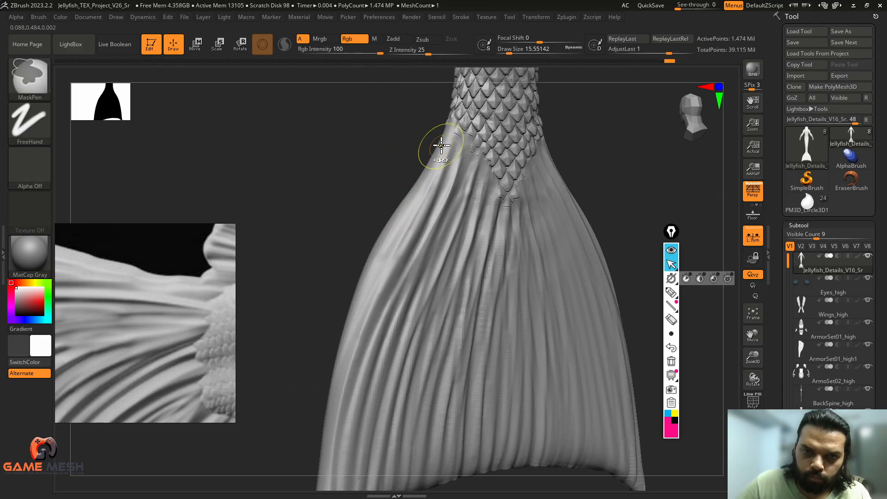
key("s")
left_click(440, 144)
left_click_drag(442, 140, 397, 219, "alt")
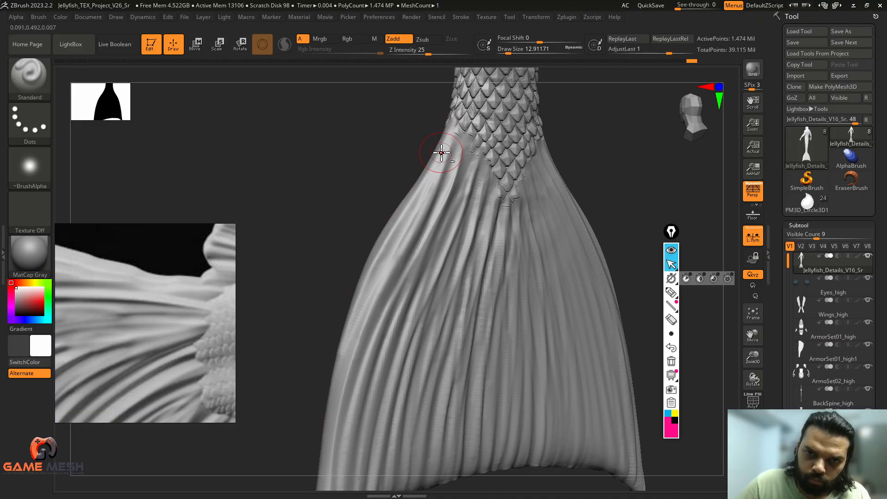
left_click_drag(431, 185, 389, 251, "alt")
left_click_drag(310, 346, 383, 219)
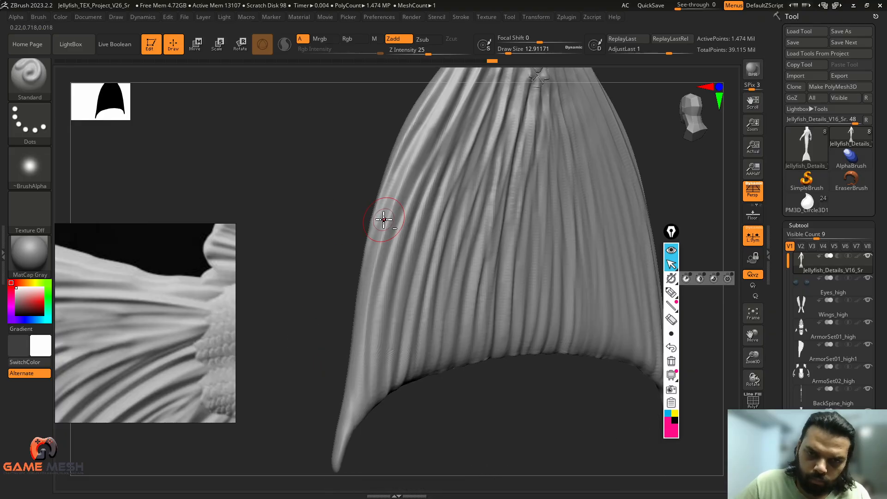
left_click_drag(356, 349, 469, 265)
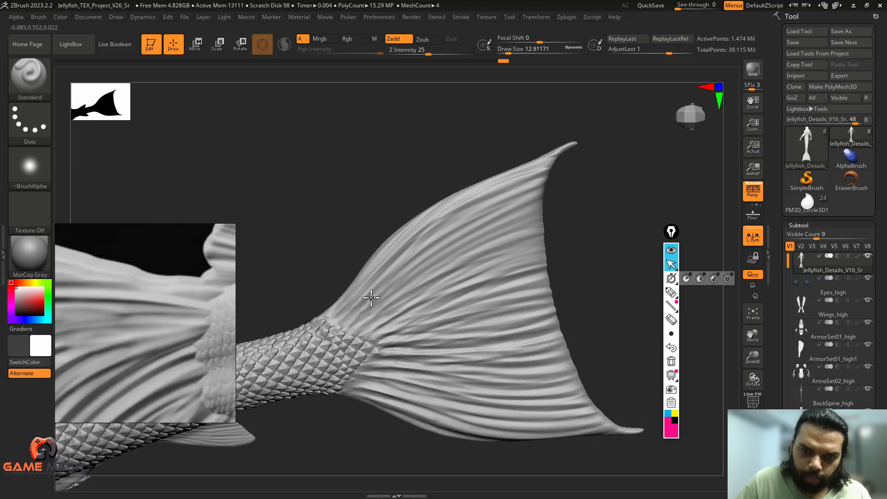
Carve Standard brush grooves along the fin's upper outer edge, from the scales towards the pointed tip.
left_click_drag(323, 235, 396, 289)
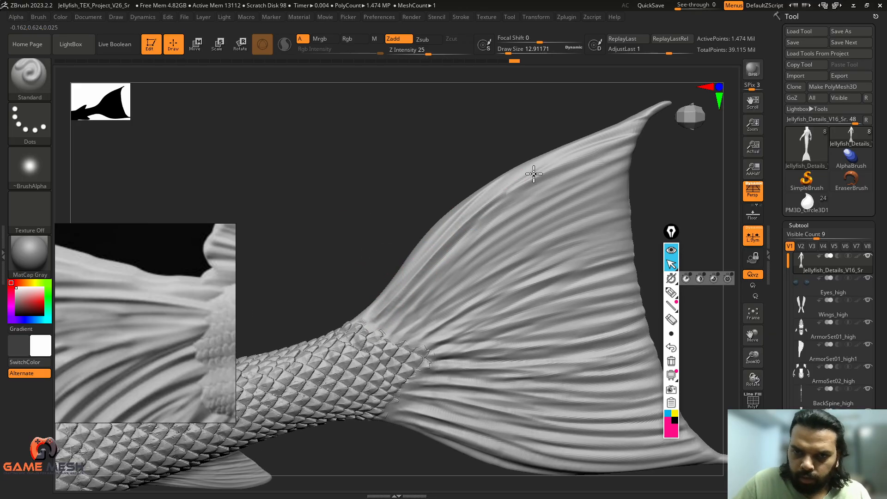
left_click_drag(662, 179, 623, 185, "alt")
left_click_drag(333, 331, 410, 247, "alt")
mouse_move(365, 303)
left_mouse_down("alt")
mouse_move(429, 240)
mouse_move(514, 186)
left_mouse_up("alt")
left_click_drag(440, 233, 641, 146, "alt")
Cut grooves down the rays just below the fin's upper edge, running out to the trailing edge.
left_click_drag(615, 191, 608, 174, "alt")
mouse_move(416, 238)
left_mouse_down("alt")
mouse_move(491, 182)
mouse_move(590, 140)
mouse_move(590, 162)
mouse_move(578, 160)
left_mouse_up("alt")
left_click_drag(435, 212, 552, 154, "alt")
left_click_drag(473, 190, 588, 138, "alt")
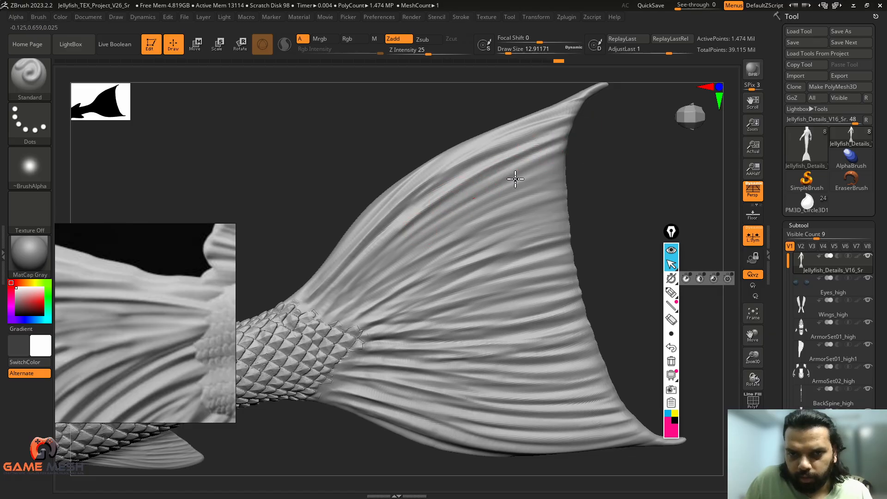
left_click_drag(485, 199, 559, 162, "alt")
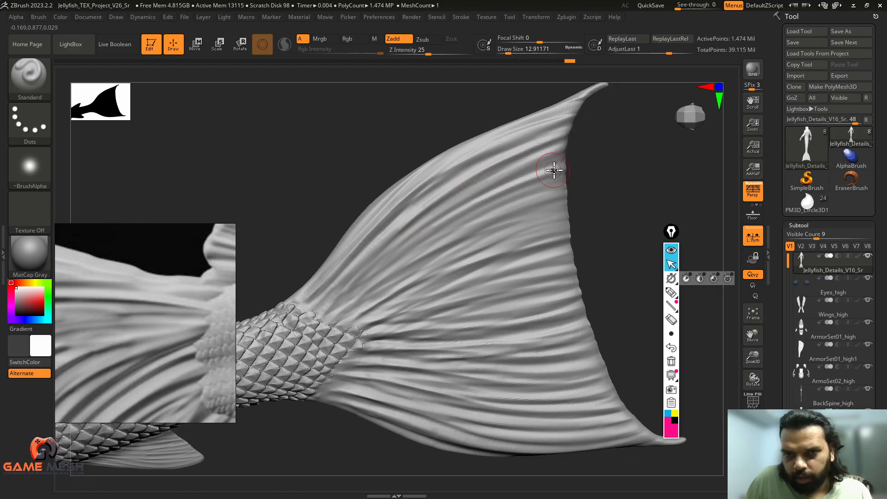
left_click_drag(455, 222, 564, 174, "alt")
Sculpt a ridge at a draw size of about 9, then upper-middle ridges and grooves at about 13.
key("bracketleft")
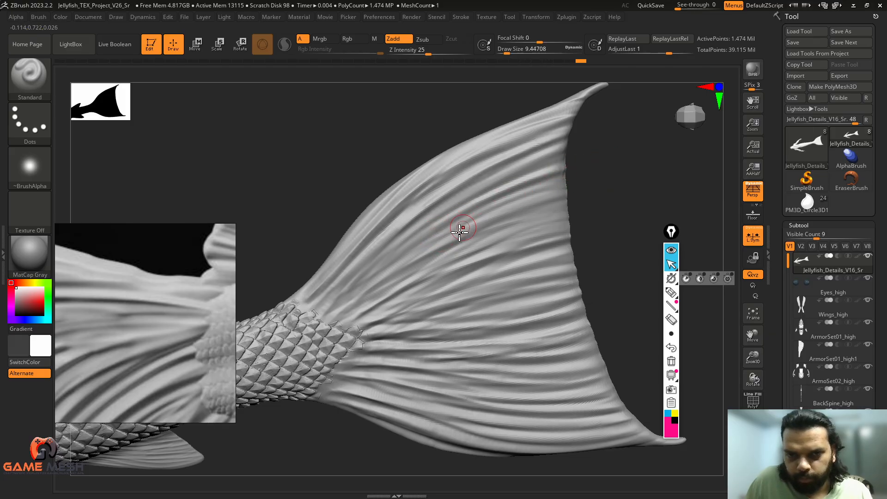
left_click_drag(450, 238, 562, 181)
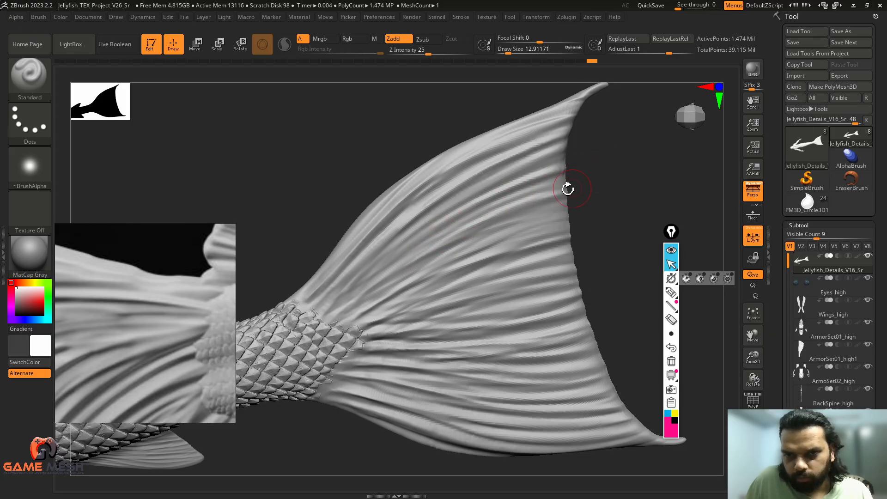
left_click_drag(420, 265, 560, 203)
mouse_move(611, 191)
left_mouse_down()
mouse_move(589, 192)
mouse_move(578, 176)
left_mouse_up()
left_click_drag(434, 252, 571, 207, "alt")
left_click_drag(412, 266, 527, 219)
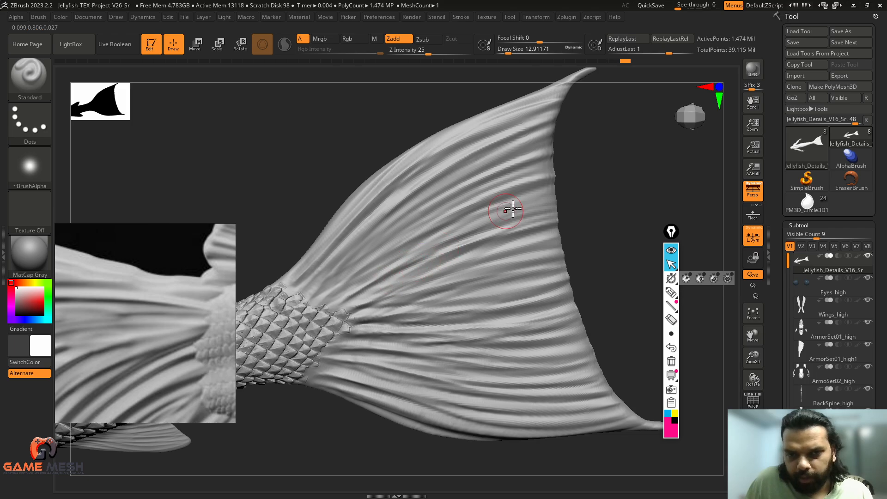
Raise ridges between the grooves on the fin's middle rays, running to the trailing edge.
left_click_drag(591, 189, 571, 193, "alt")
left_click_drag(422, 253, 524, 209)
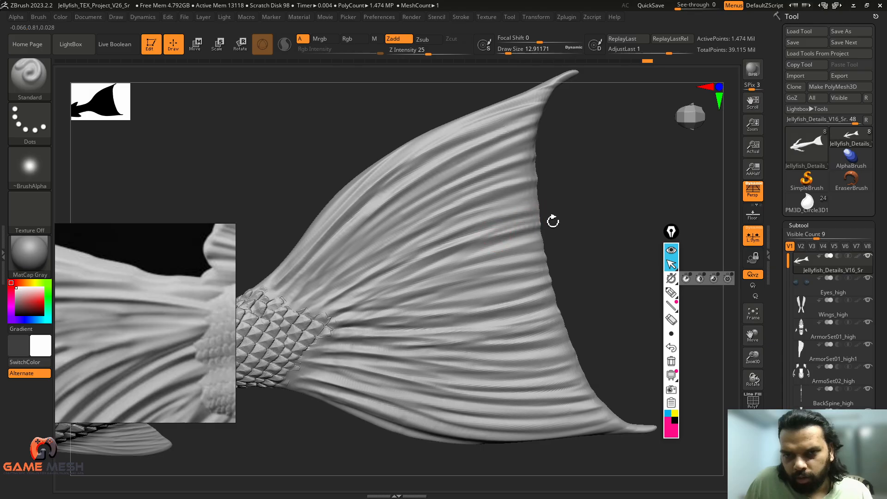
mouse_move(584, 199)
left_mouse_down("alt")
mouse_move(574, 194)
mouse_move(455, 253)
left_mouse_up("alt")
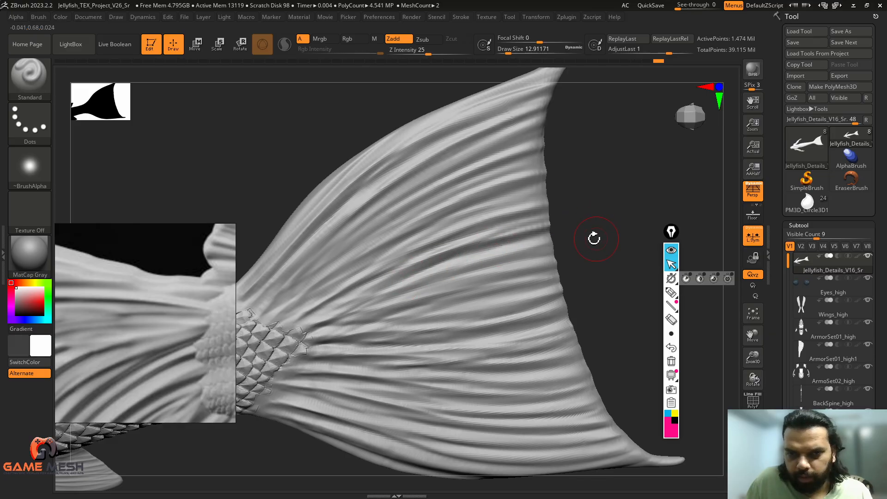
left_click_drag(594, 239, 423, 254)
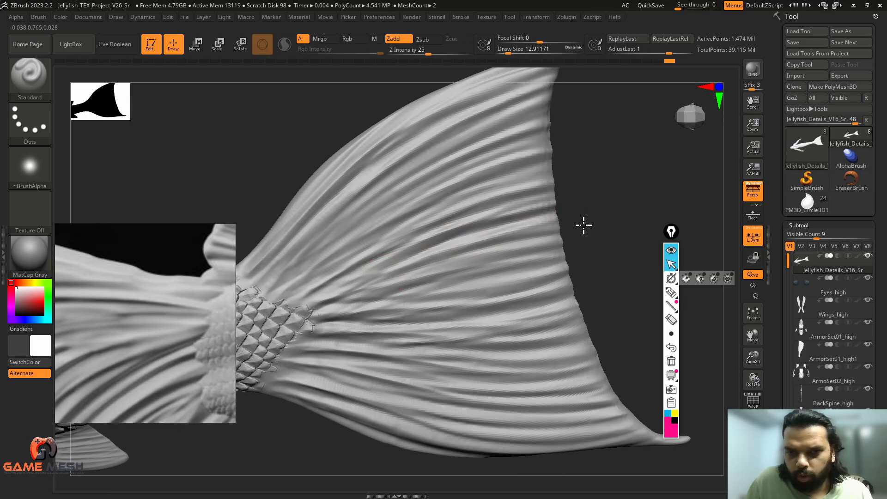
left_click_drag(546, 214, 569, 196)
left_click_drag(569, 196, 561, 178, "alt")
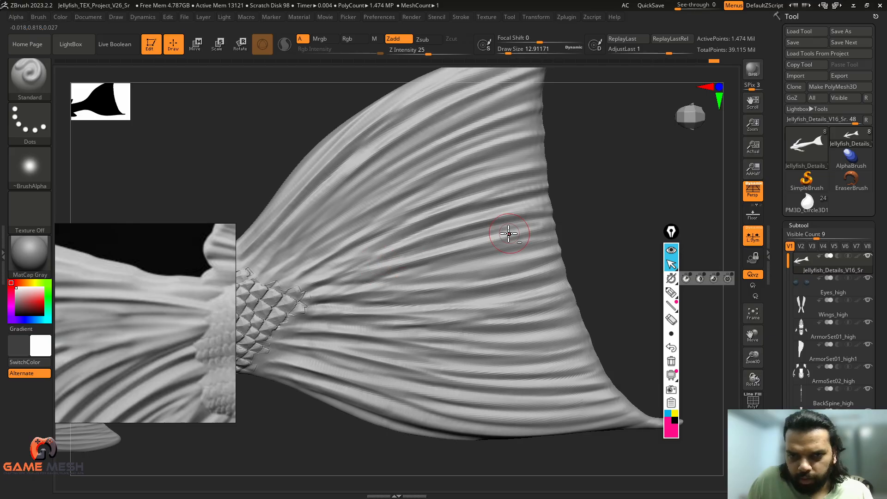
Carve long grooves and a ridge through the fin's central rays, from beside the scales to the trailing edge.
mouse_move(522, 220)
left_mouse_down()
mouse_move(556, 221)
mouse_move(578, 192)
left_mouse_up()
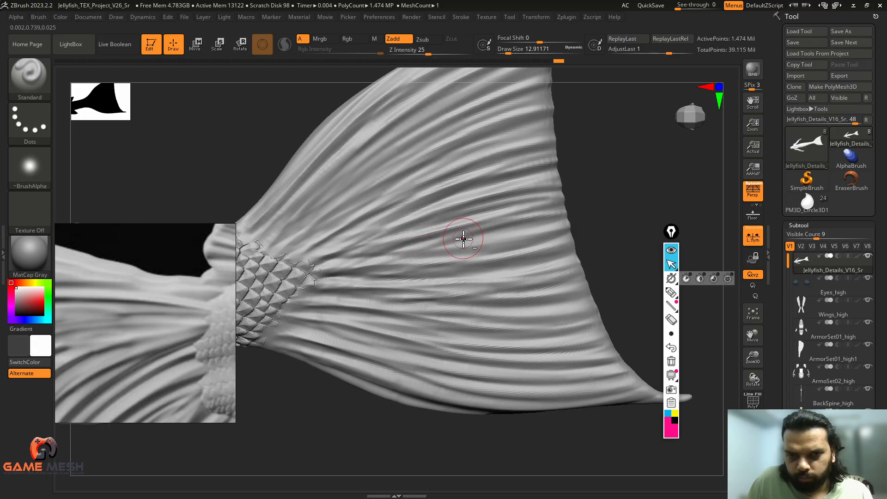
left_click_drag(463, 239, 527, 224, "alt")
left_click_drag(440, 254, 566, 225, "alt")
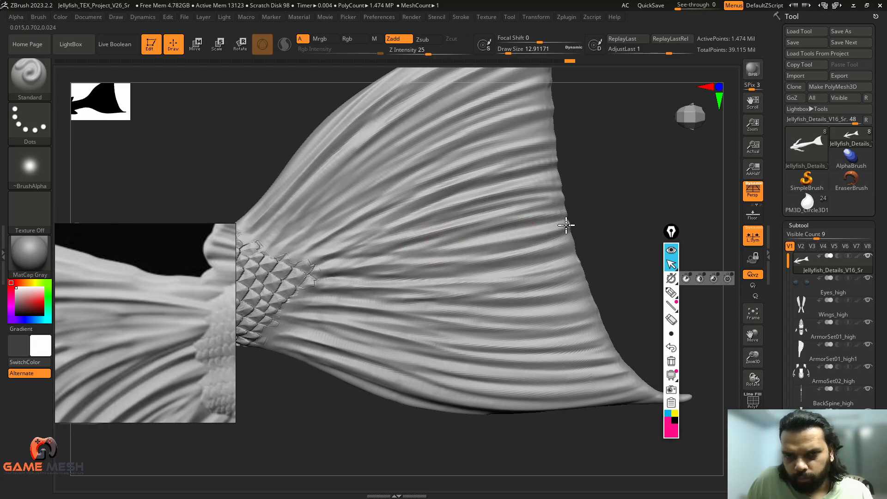
left_click_drag(403, 257, 563, 240)
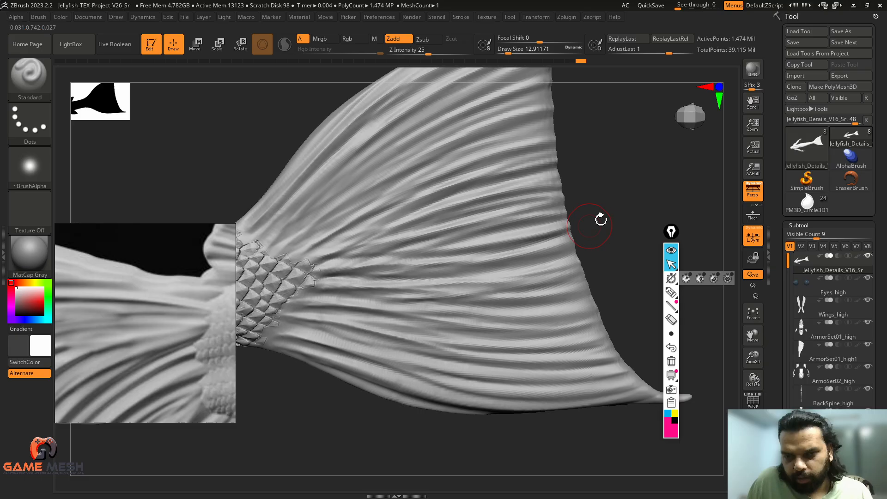
left_click_drag(600, 218, 541, 208)
left_click_drag(349, 249, 493, 237, "alt")
left_click_drag(407, 243, 539, 232, "alt")
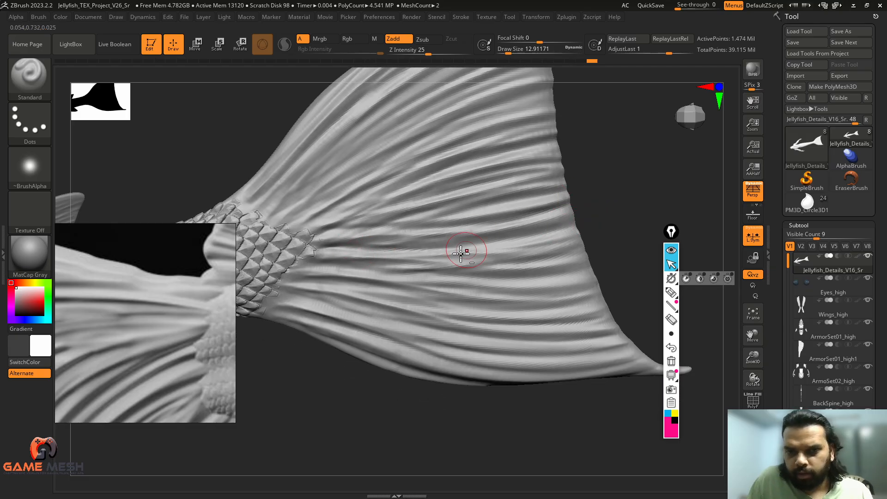
left_click_drag(464, 250, 575, 227, "alt")
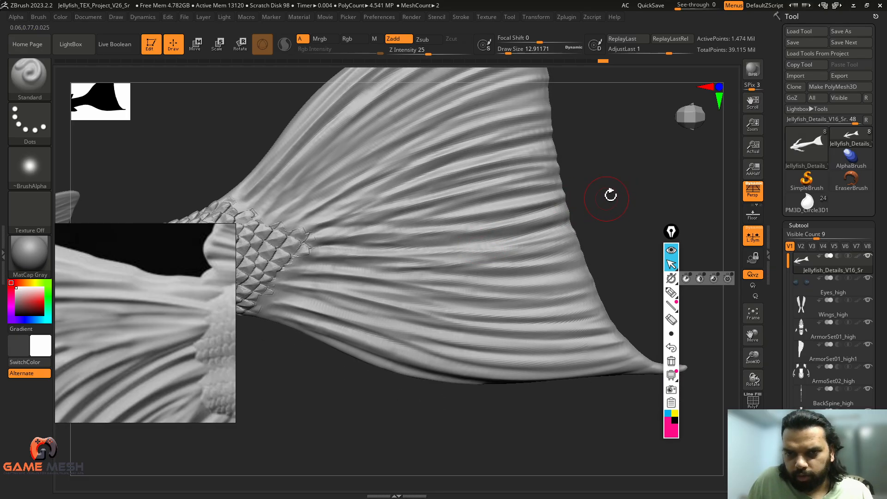
Deepen the grooves on the upper-middle rays near the trailing edge at a draw size of about 13.
left_click_drag(610, 192, 500, 231)
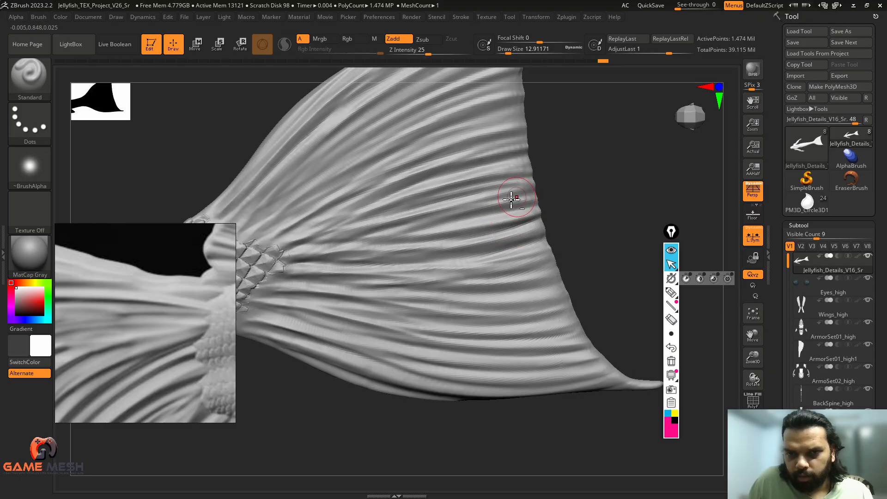
left_click_drag(607, 137, 536, 171)
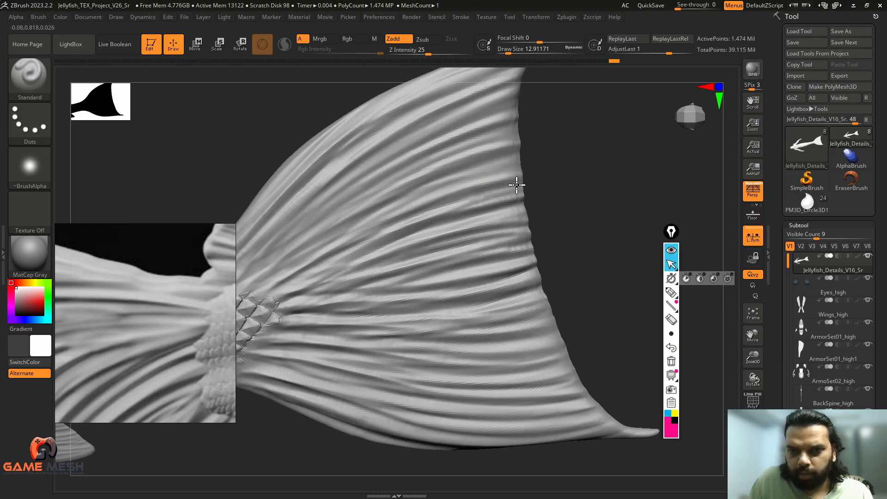
mouse_move(462, 174)
left_mouse_down("alt")
mouse_move(510, 163)
mouse_move(478, 172)
left_mouse_up("alt")
key("s")
key("s")
key("s")
left_click_drag(415, 197, 412, 197)
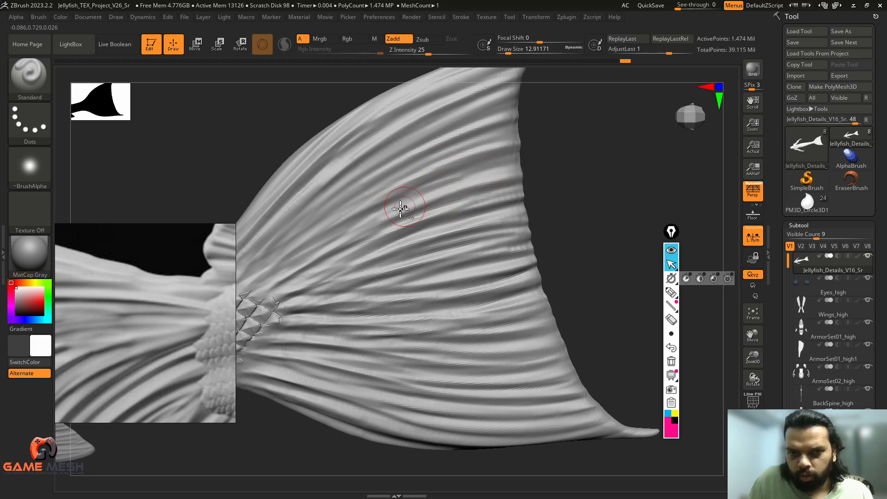
left_click_drag(604, 138, 494, 160)
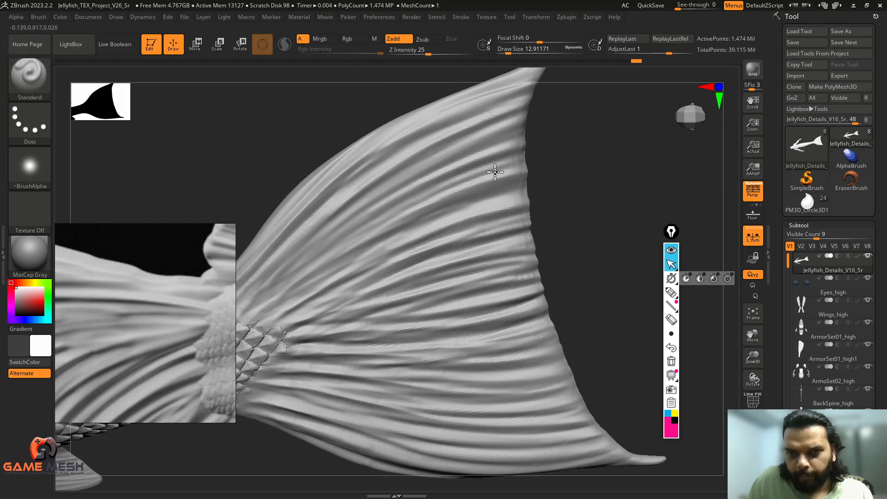
Sculpt a ridge and deeper grooves along the fin's upper edge, from near the tip back towards the scales.
left_click_drag(574, 136, 430, 211)
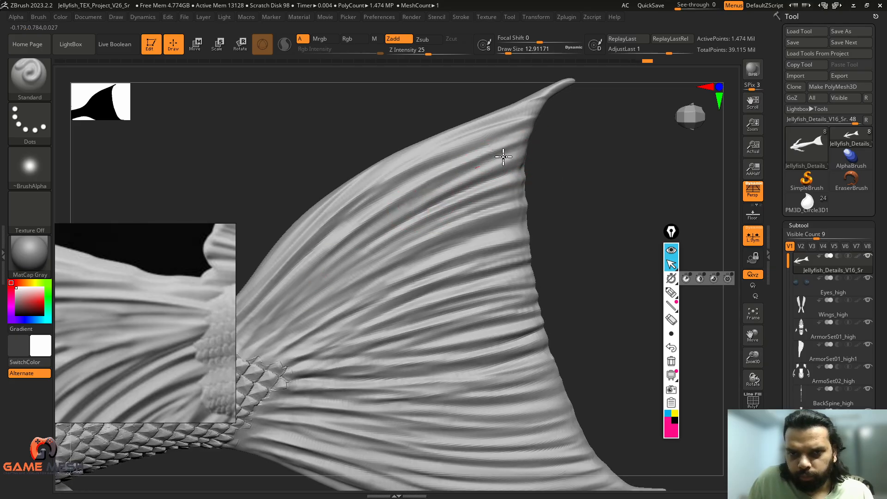
mouse_move(503, 156)
left_mouse_down()
mouse_move(517, 152)
mouse_move(561, 185)
left_mouse_up()
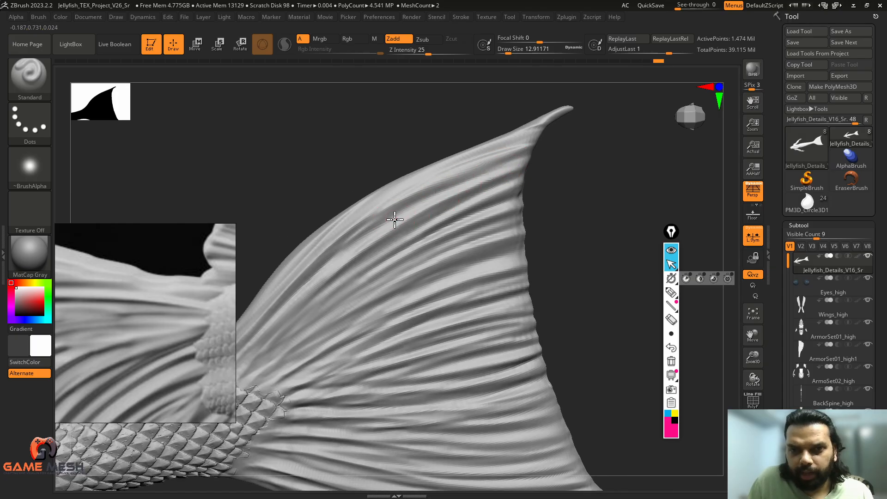
mouse_move(516, 162)
left_mouse_down()
mouse_move(414, 202)
mouse_move(317, 267)
left_mouse_up()
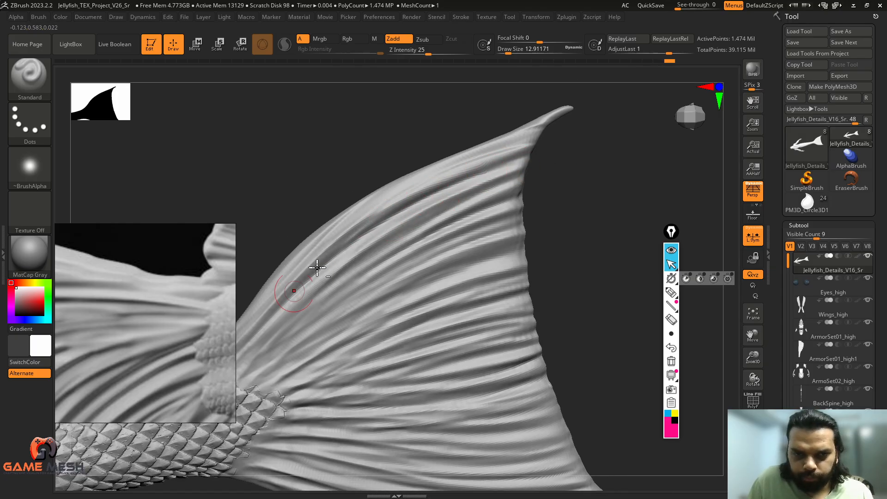
left_click_drag(466, 168, 307, 251, "alt")
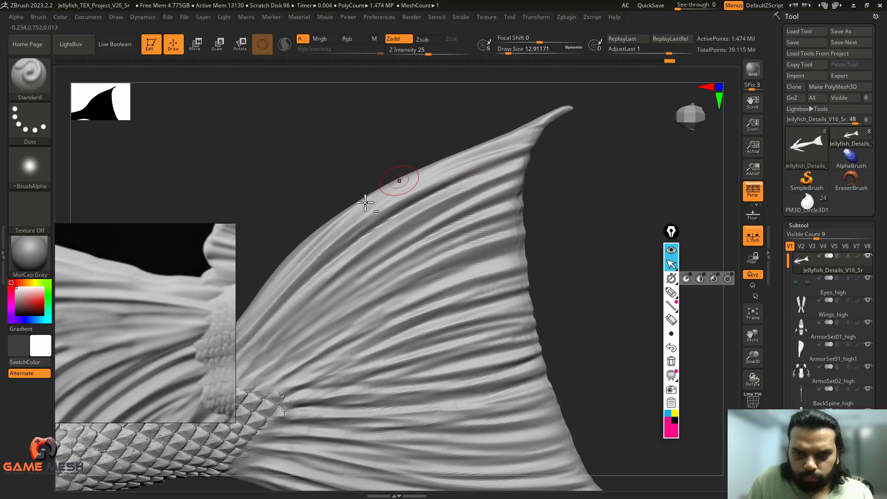
mouse_move(508, 146)
left_mouse_down("alt")
mouse_move(406, 183)
mouse_move(345, 222)
mouse_move(280, 283)
left_mouse_up("alt")
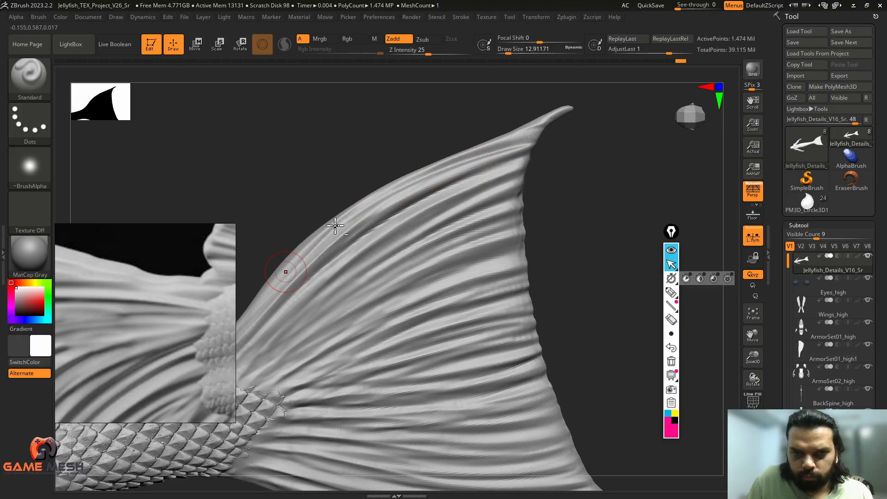
Inspect the whole body and tail fin from the front, toggle the polyframe on and off, and undo the last stroke.
mouse_move(534, 186)
left_mouse_down("alt")
mouse_move(515, 185)
mouse_move(505, 200)
mouse_move(556, 157)
mouse_move(576, 170)
mouse_move(573, 197)
left_mouse_up("alt")
mouse_move(520, 217)
left_mouse_down("alt")
mouse_move(407, 380)
mouse_move(534, 262)
mouse_move(451, 301)
mouse_move(499, 251)
mouse_move(554, 257)
mouse_move(582, 244)
mouse_move(541, 317)
mouse_move(539, 275)
left_mouse_up("alt")
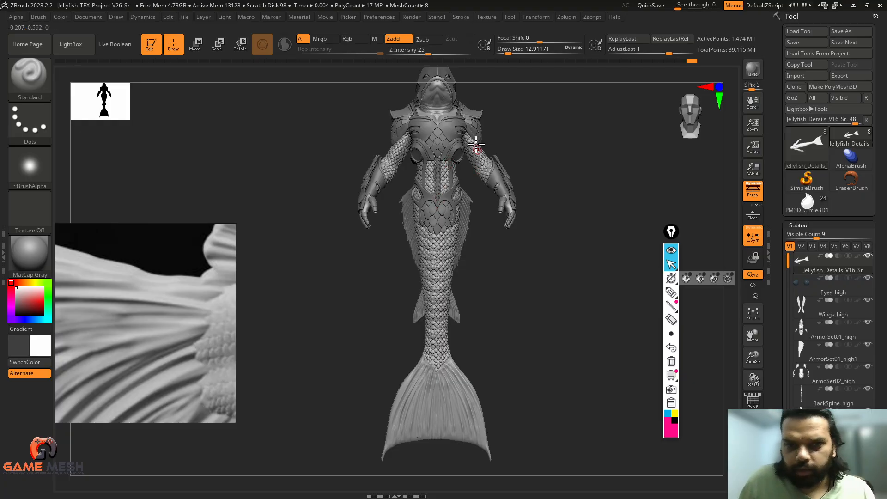
left_click_drag(538, 248, 545, 260, "alt")
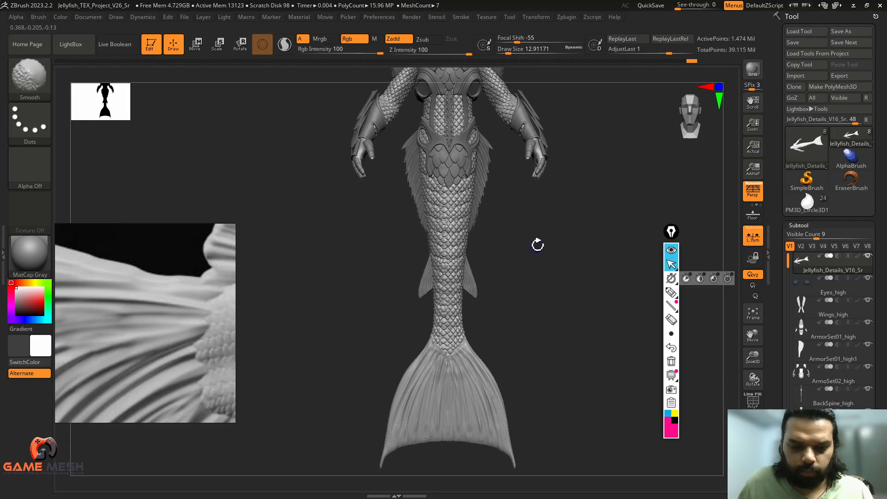
key("shift+f")
mouse_move(558, 227)
left_mouse_down("alt")
mouse_move(510, 324)
mouse_move(521, 346)
mouse_move(540, 295)
mouse_move(529, 269)
mouse_move(535, 218)
left_mouse_up("alt")
key("shift+f")
left_click_drag(533, 281, 537, 218, "alt")
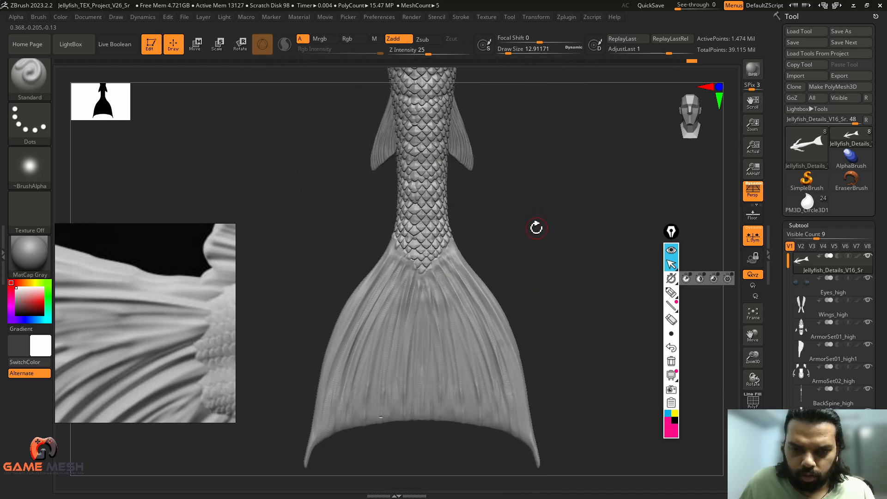
key("ctrl+z")
mouse_move(556, 259)
left_mouse_down("alt")
mouse_move(473, 271)
mouse_move(426, 293)
mouse_move(542, 240)
mouse_move(511, 245)
mouse_move(501, 232)
mouse_move(547, 235)
mouse_move(453, 244)
mouse_move(364, 279)
mouse_move(477, 256)
mouse_move(570, 257)
mouse_move(515, 287)
mouse_move(521, 300)
left_mouse_up("alt")
Carve grooves along the outer left edge of the fin's front side, from the scales towards the corner.
left_click_drag(491, 262, 430, 224, "alt")
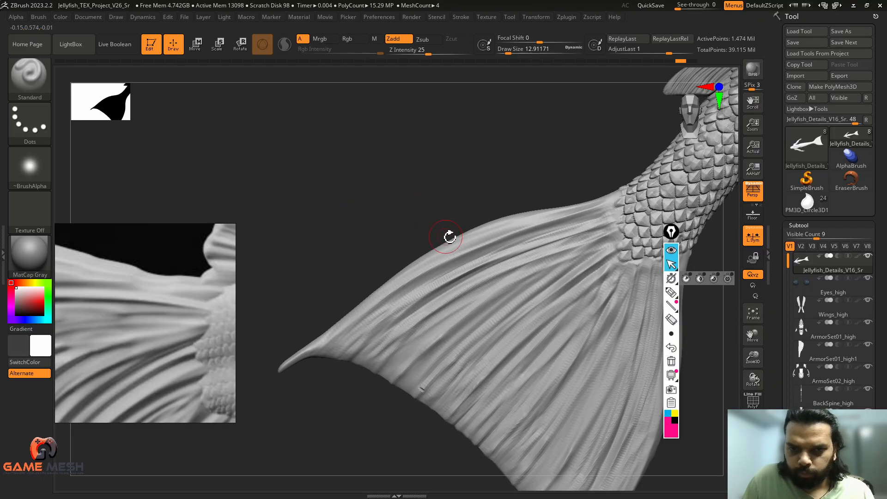
left_click_drag(484, 181, 501, 189)
mouse_move(575, 210)
left_mouse_down("alt")
mouse_move(369, 290)
mouse_move(328, 323)
left_mouse_up("alt")
mouse_move(443, 196)
left_mouse_down()
mouse_move(444, 187)
mouse_move(507, 214)
left_mouse_up()
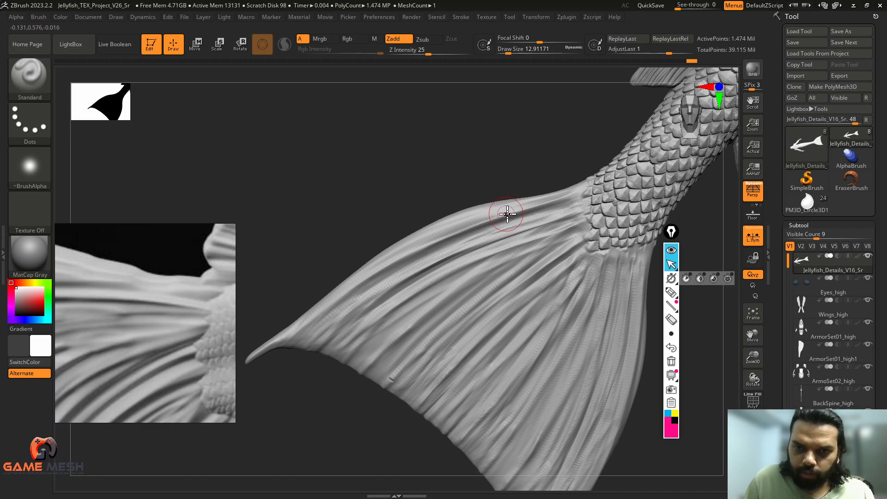
left_click_drag(410, 203, 471, 222)
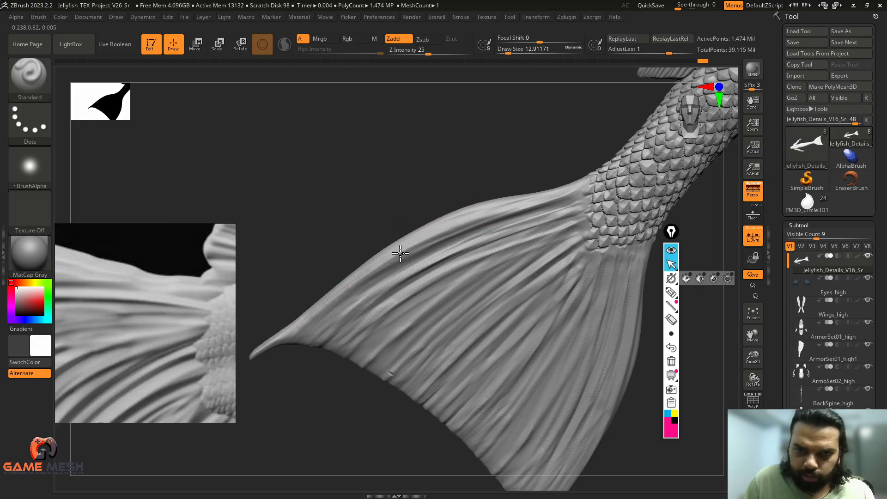
mouse_move(453, 184)
left_mouse_down()
mouse_move(465, 178)
mouse_move(439, 174)
left_mouse_up()
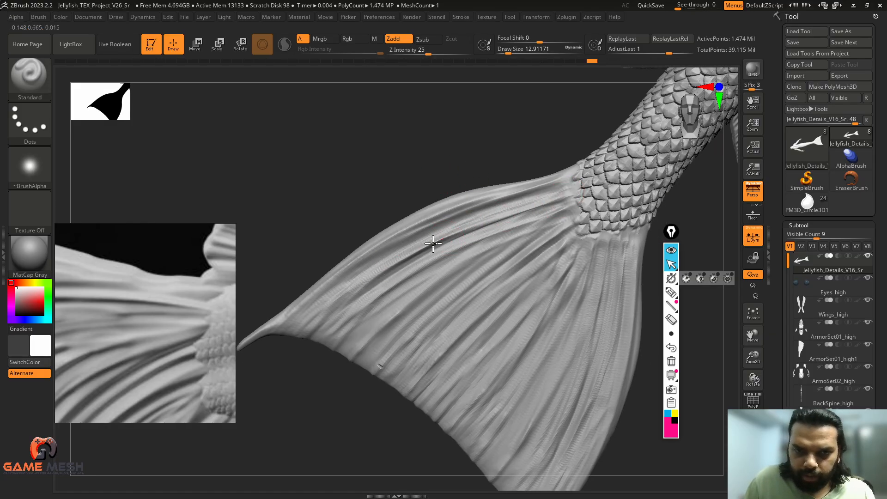
Smooth the front side's outer left rays, then sculpt a ridge and a groove along them to the fin's corner.
mouse_move(331, 300)
left_mouse_down()
mouse_move(314, 314)
mouse_move(543, 194)
mouse_move(430, 230)
mouse_move(334, 289)
left_mouse_up()
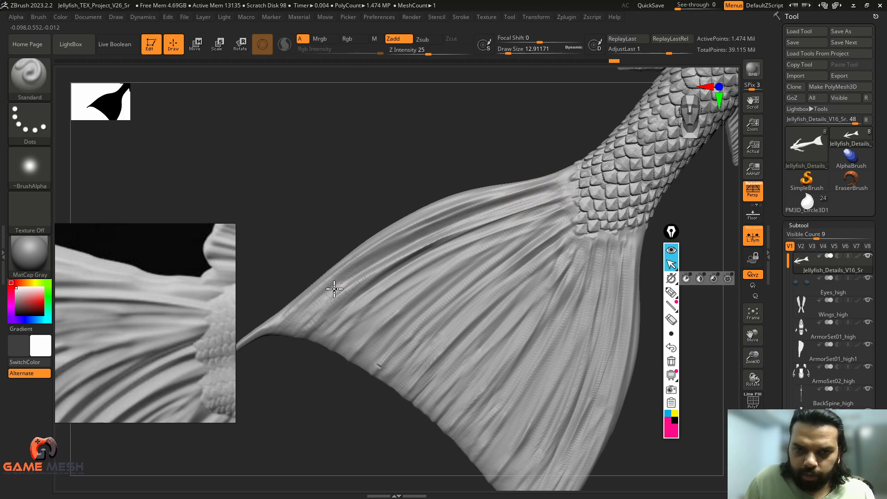
mouse_move(398, 199)
left_mouse_down()
mouse_move(415, 168)
mouse_move(500, 198)
mouse_move(386, 249)
left_mouse_up()
left_click_drag(503, 204, 398, 243, "shift")
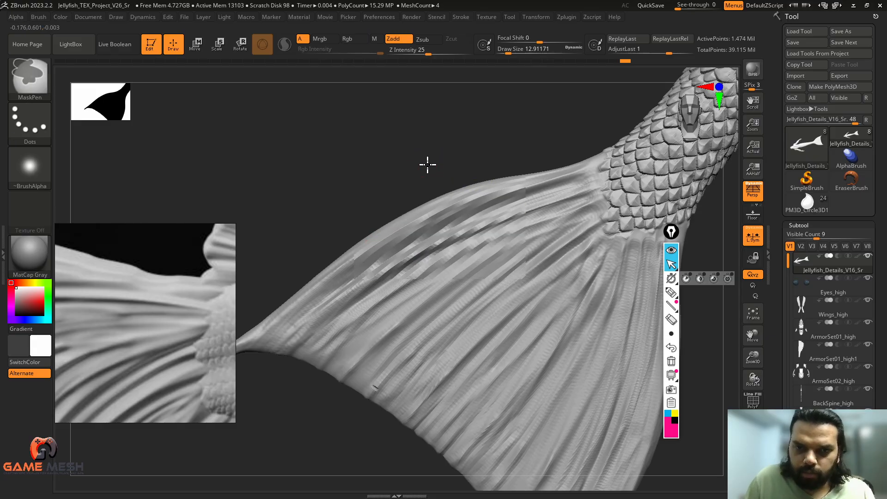
left_click_drag(425, 164, 434, 162)
mouse_move(519, 197)
left_mouse_down()
mouse_move(465, 214)
mouse_move(350, 282)
left_mouse_up()
left_click_drag(447, 224, 278, 343, "alt")
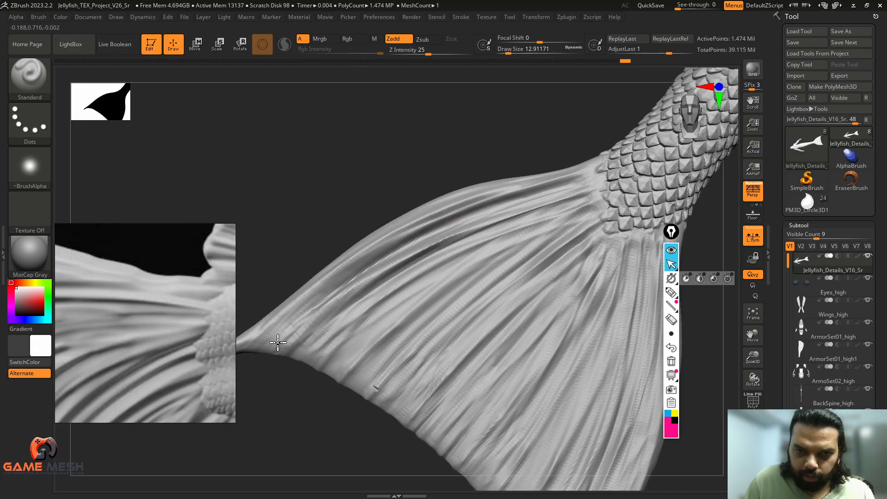
mouse_move(383, 203)
left_mouse_down("alt")
mouse_move(360, 163)
mouse_move(366, 167)
left_mouse_up("alt")
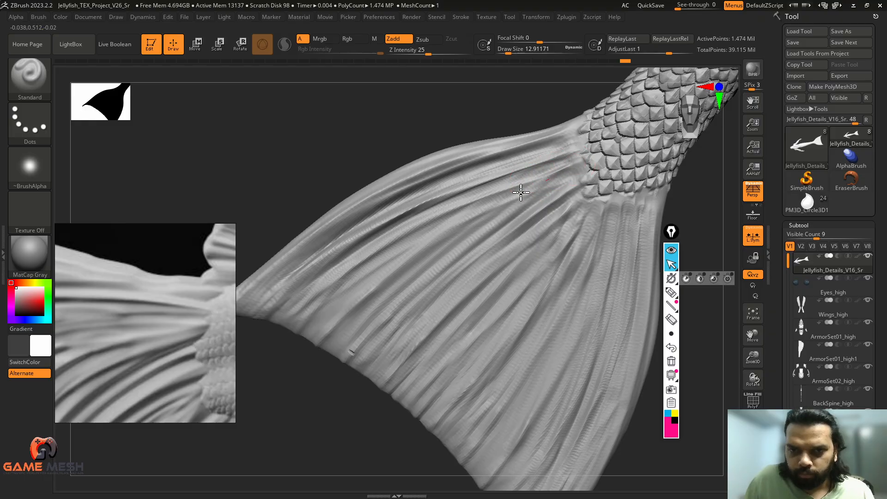
Carve grooves along the front side's outer left rays towards the fin's corner, reducing the draw size to about 10.5.
key("ctrl")
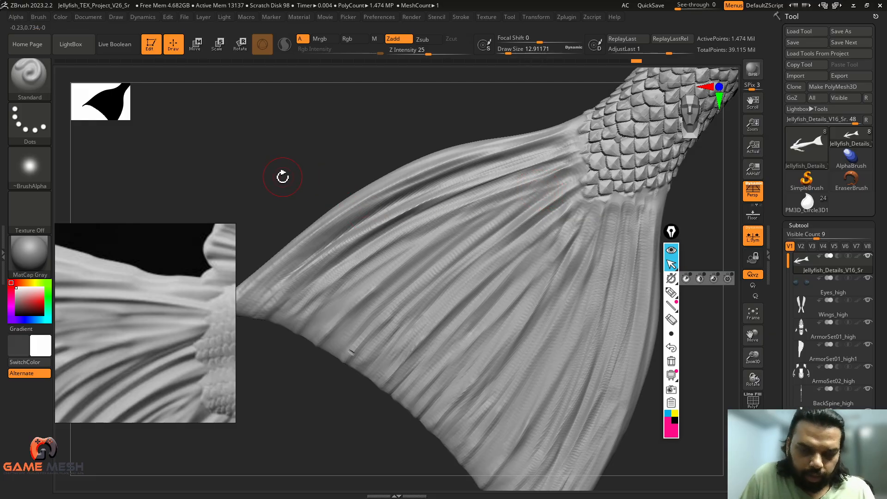
mouse_move(282, 176)
left_mouse_down()
mouse_move(366, 271)
mouse_move(343, 322)
left_mouse_up()
mouse_move(379, 277)
left_mouse_down("alt")
mouse_move(337, 324)
mouse_move(398, 260)
mouse_move(464, 214)
mouse_move(346, 297)
left_mouse_up("alt")
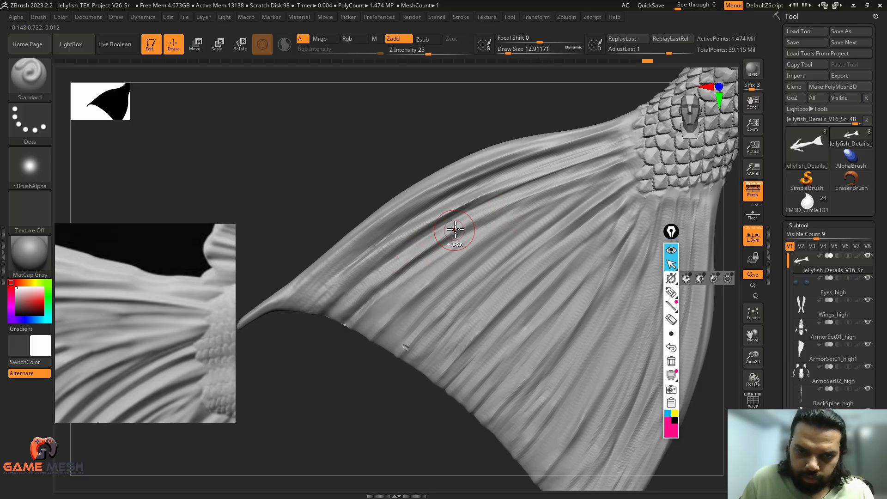
key("ctrl")
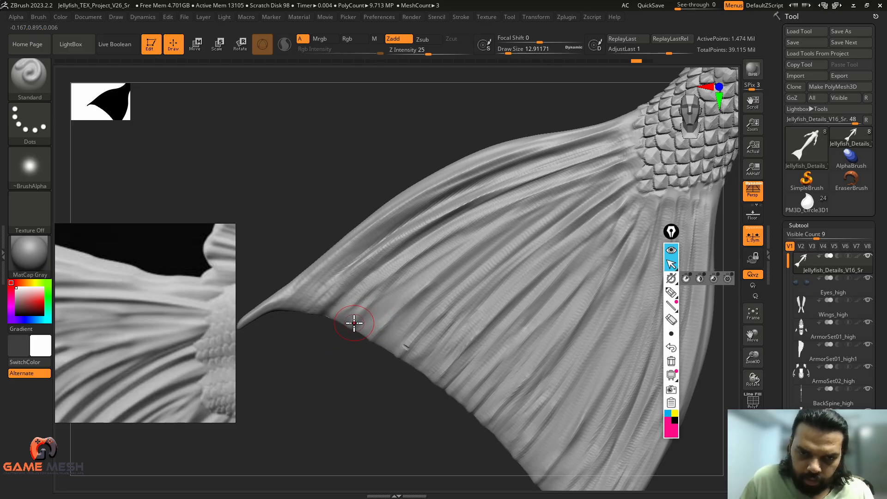
left_click_drag(343, 347, 358, 304)
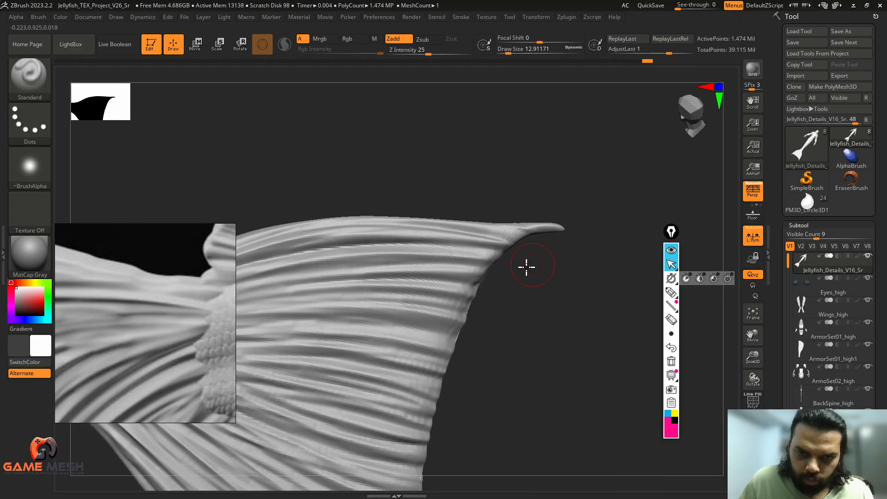
left_click_drag(526, 266, 351, 334)
mouse_move(358, 304)
right_mouse_down()
mouse_move(443, 253)
mouse_move(352, 306)
mouse_move(371, 294)
mouse_move(309, 386)
mouse_move(334, 390)
mouse_move(370, 311)
right_mouse_up()
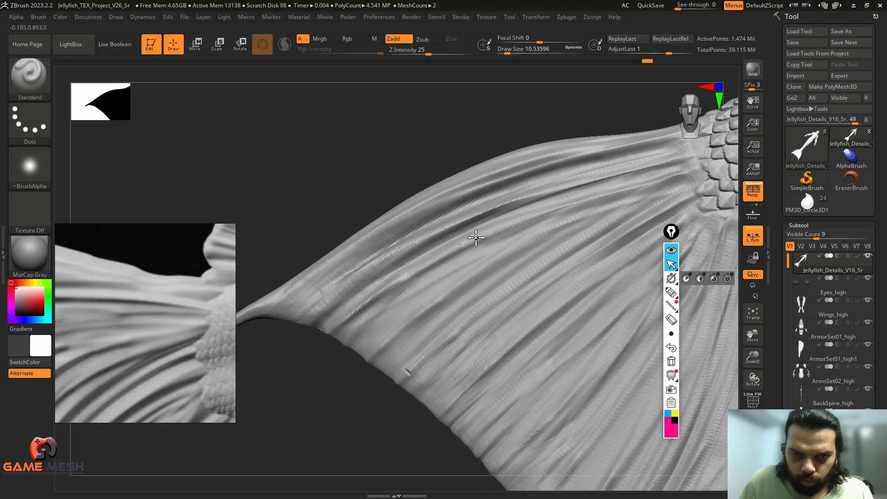
mouse_move(479, 237)
right_mouse_down()
mouse_move(322, 356)
mouse_move(360, 310)
right_mouse_up()
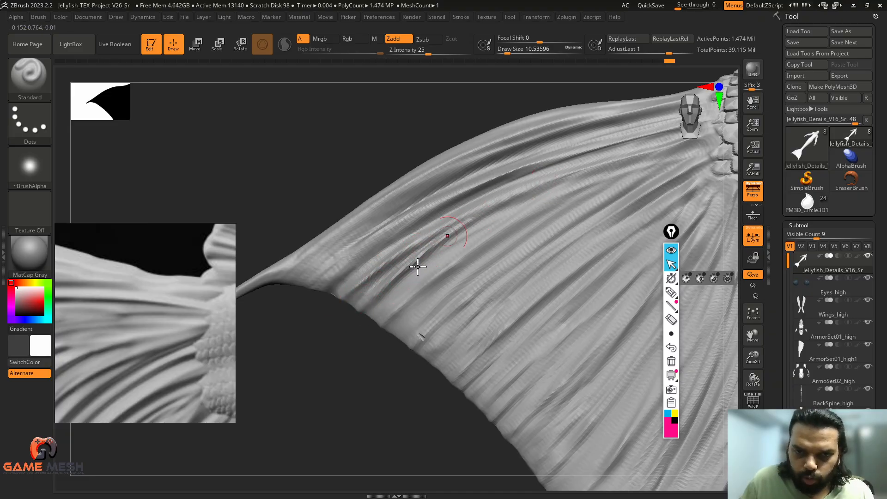
Deepen the grooves between the rays beside the outer left corner, enlarging the draw size to about 20.
right_click_drag(417, 266, 402, 279)
key("s")
left_click_drag(355, 317, 351, 320)
key("s")
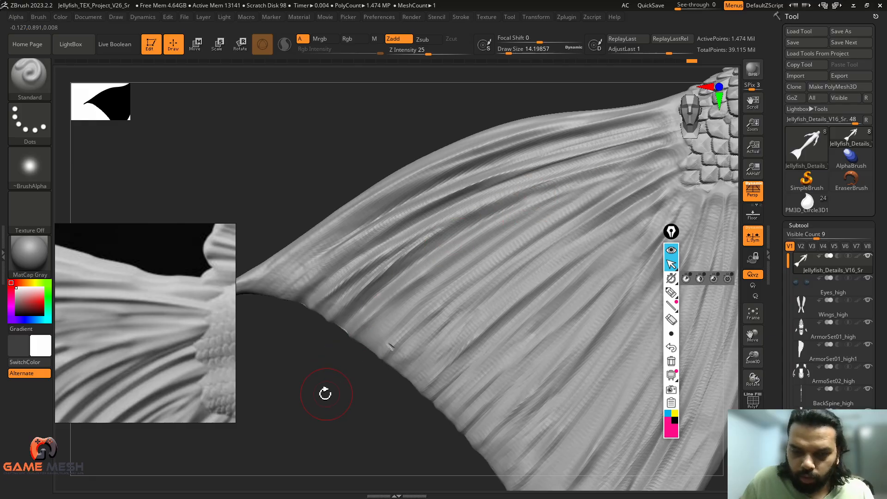
right_click_drag(323, 394, 383, 300)
key("s")
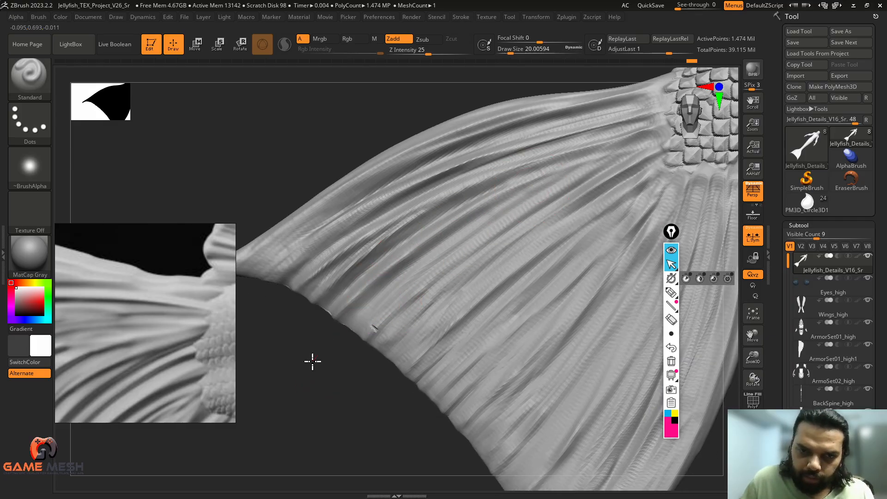
Sculpt ridges and grooves along the left-centre rays down to the fin's edge, with draw sizes of about 15.6 and 12.9.
right_click_drag(354, 365, 376, 307)
key("s")
left_click_drag(424, 280, 422, 280)
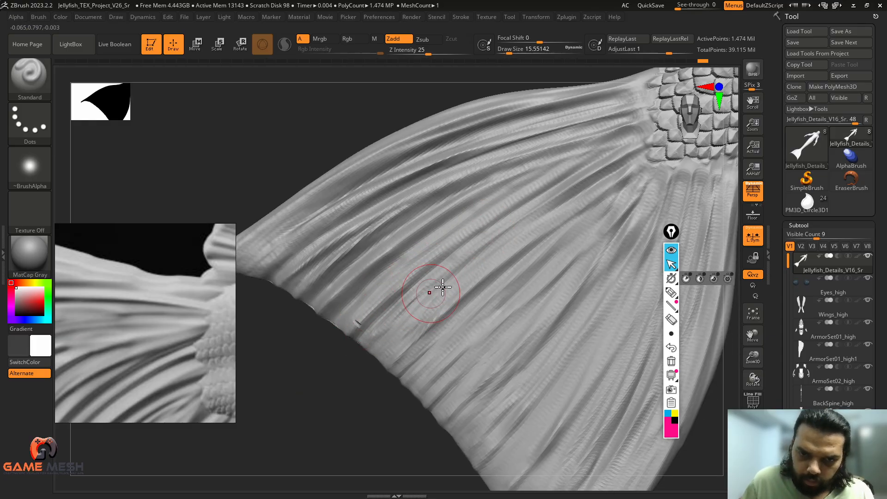
left_click_drag(347, 401, 400, 292)
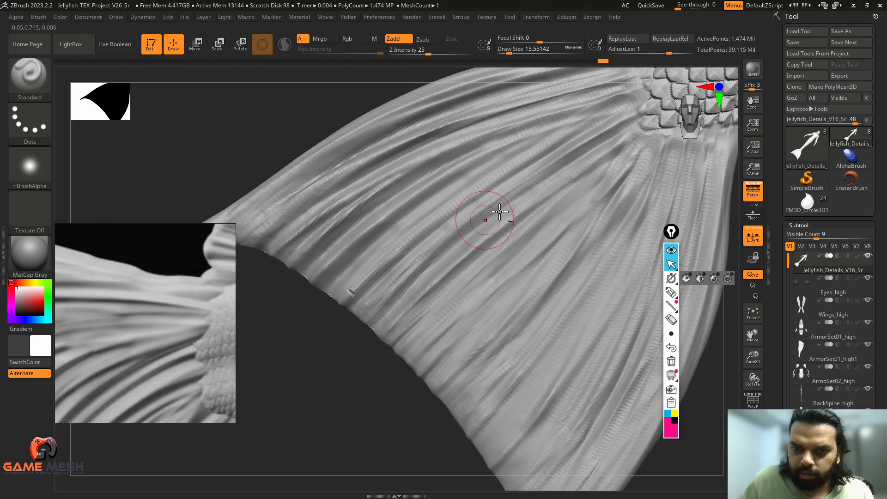
left_click_drag(338, 381, 416, 296)
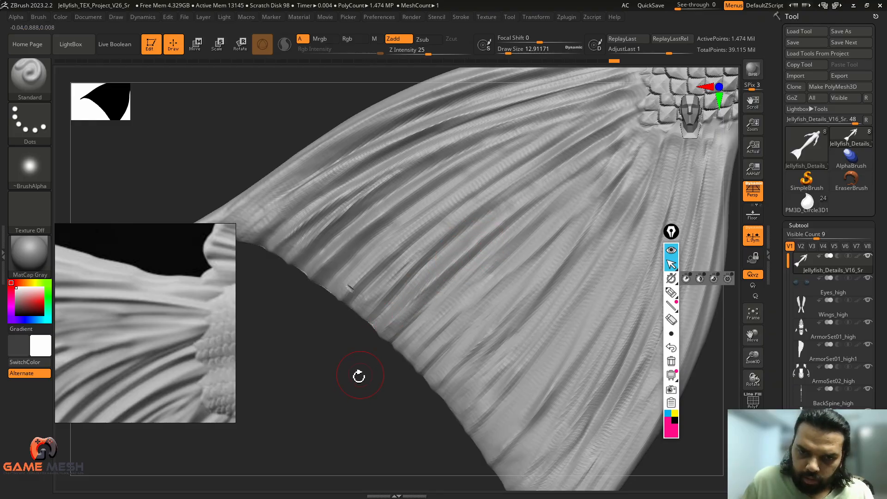
mouse_move(358, 376)
left_mouse_down()
mouse_move(336, 388)
mouse_move(372, 331)
mouse_move(336, 358)
mouse_move(431, 253)
left_mouse_up()
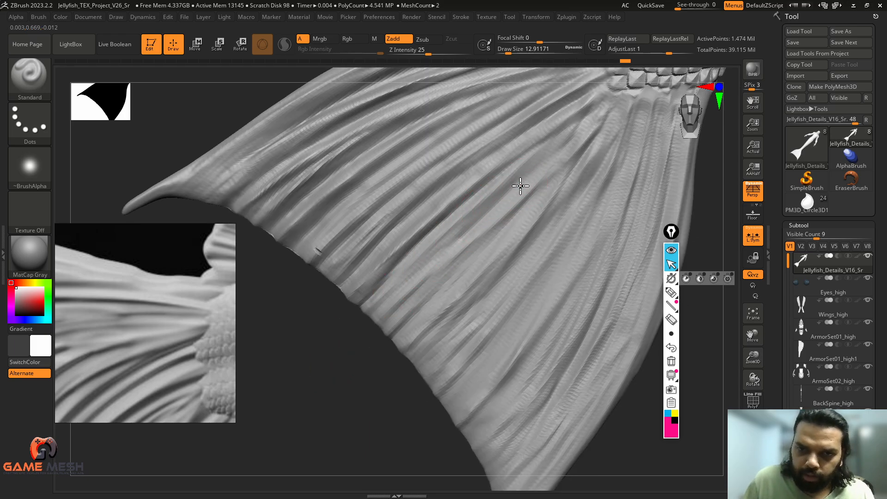
Sculpt long ridges and grooves through the middle of the fin's front side, from the scales to its lower edge.
key("s")
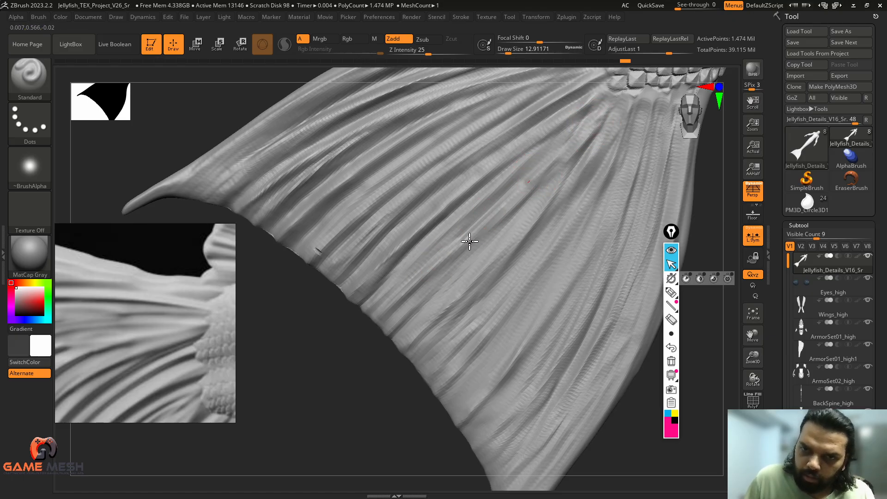
left_click_drag(330, 390, 521, 198)
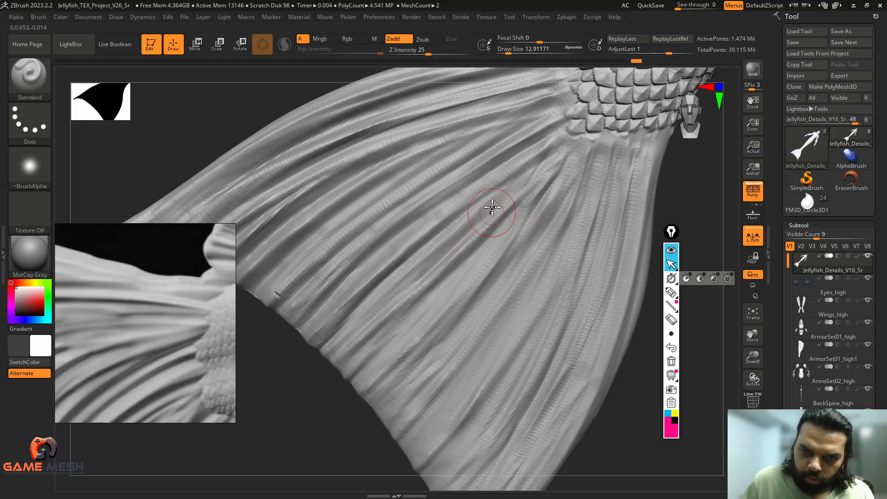
left_click_drag(297, 395, 289, 420)
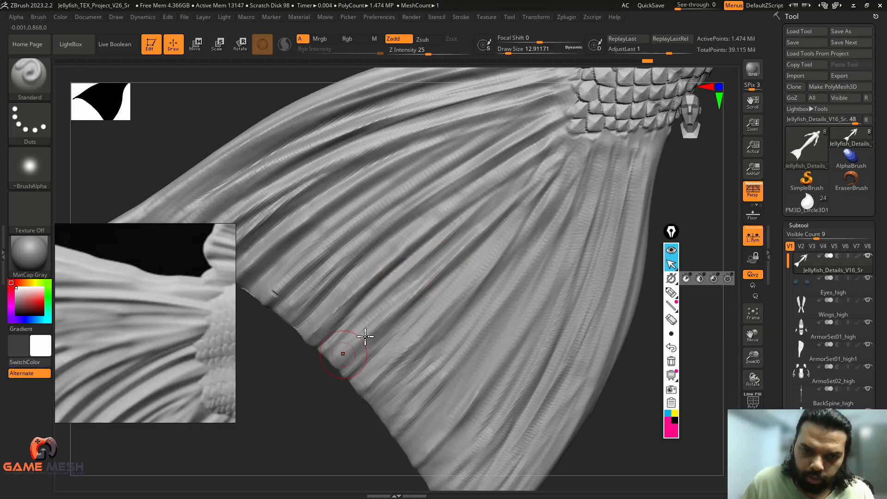
left_click_drag(297, 384, 402, 287)
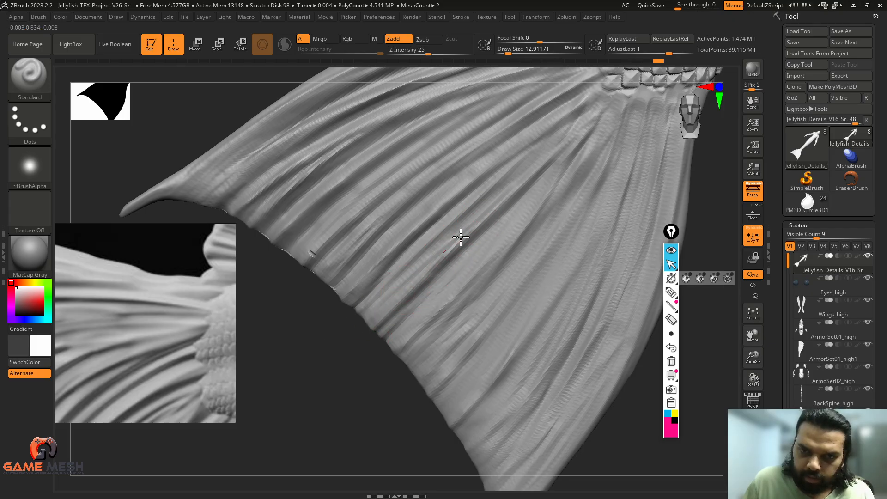
left_click_drag(360, 326, 520, 208)
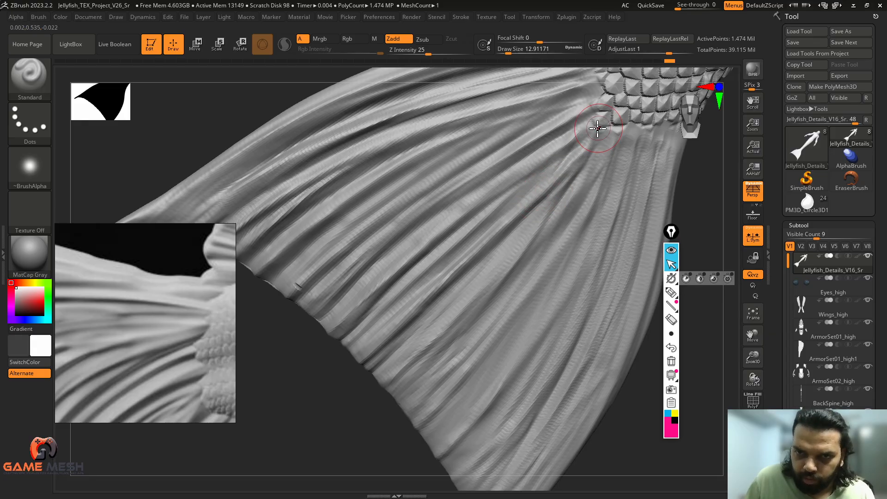
left_click_drag(356, 419, 412, 313)
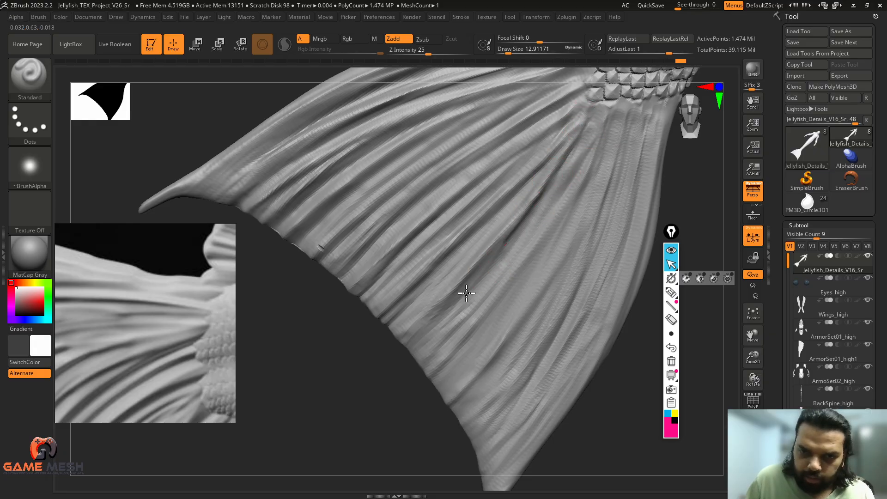
left_click_drag(397, 356, 399, 281)
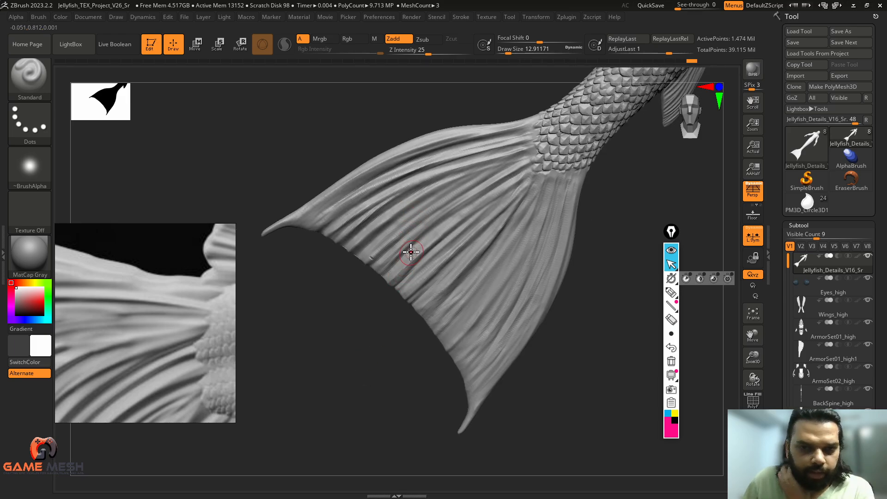
Smooth the newly sculpted middle rays on the fin's front side.
mouse_move(355, 347)
left_mouse_down()
mouse_move(362, 355)
mouse_move(389, 243)
left_mouse_up()
key("ctrl+shift")
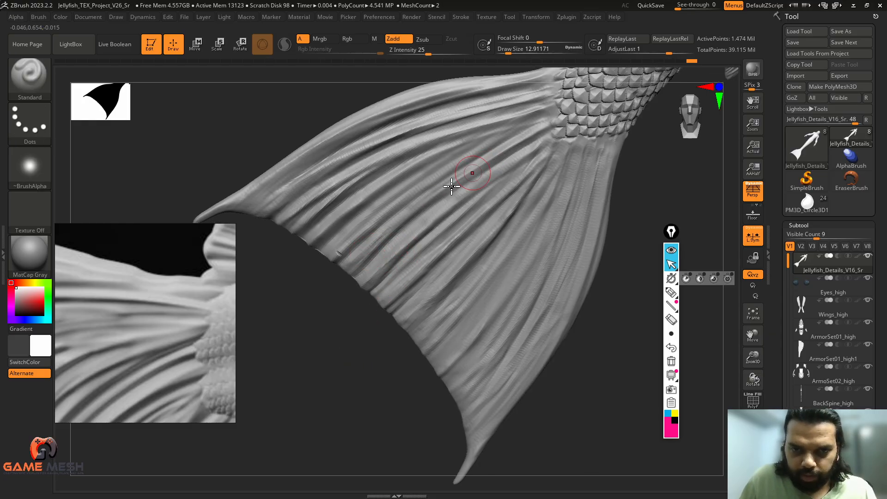
key("shift")
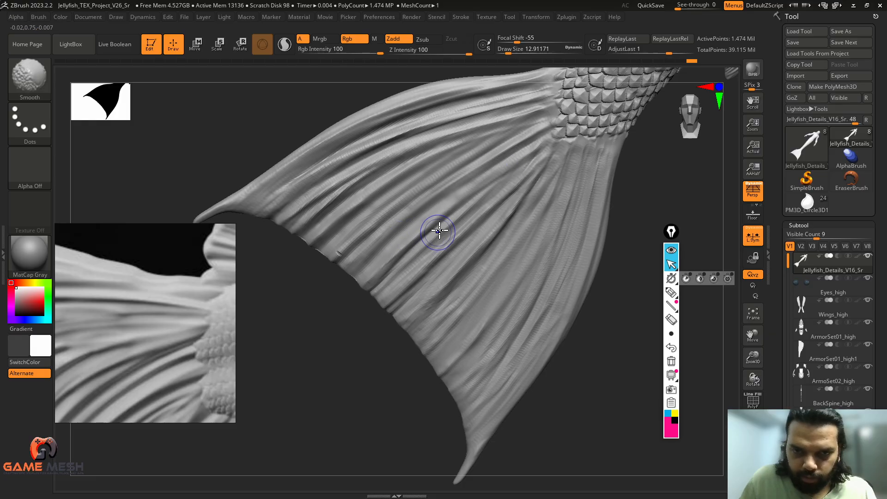
left_click_drag(409, 253, 491, 182, "shift")
Carve a thin groove along a middle ray near the scales at draw size about 4.3, and smooth it at about 8.4.
key("s")
left_click_drag(422, 231, 420, 232)
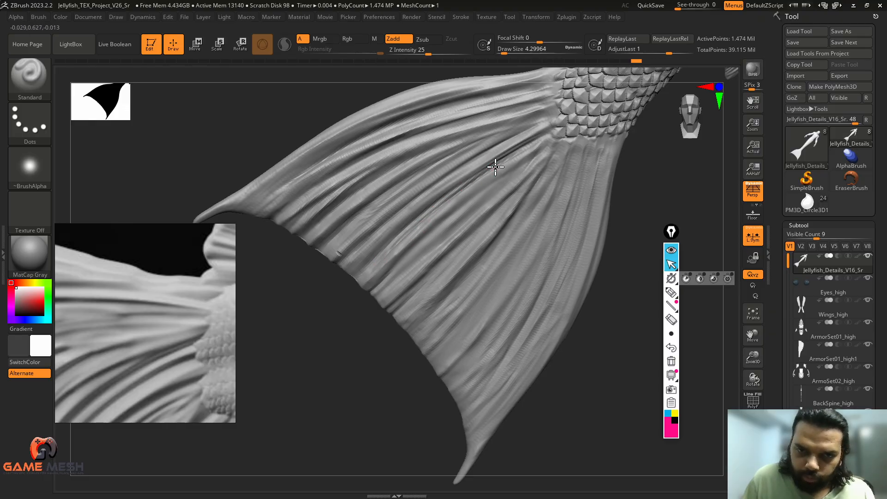
key("s")
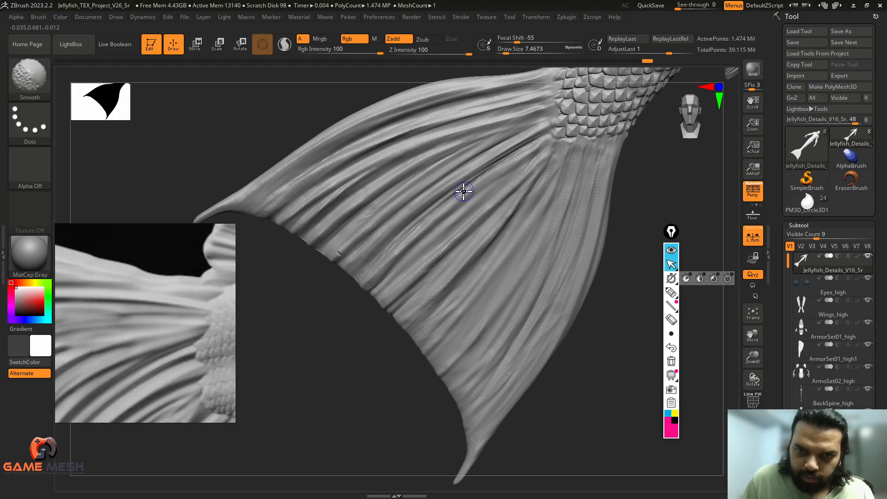
key("s")
left_click_drag(457, 193, 456, 194)
key("shift")
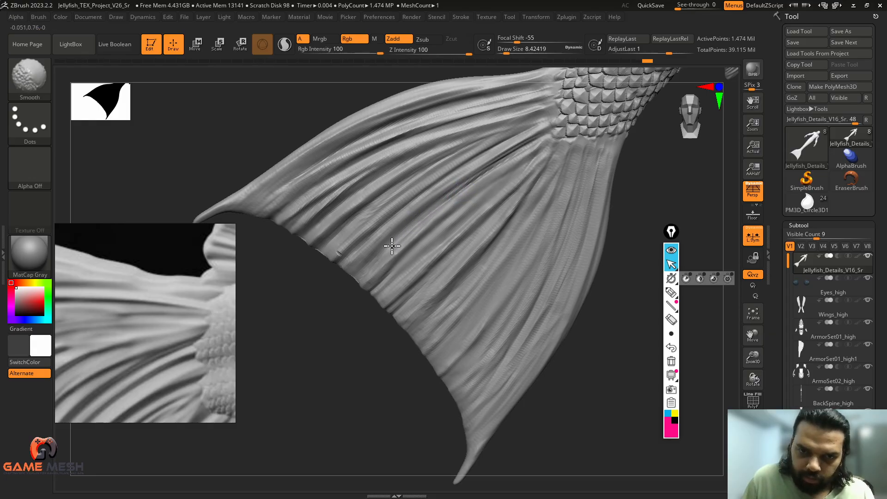
Refine the rays along the fin's outer right edge and bring that lobe into close view up to the scales.
mouse_move(582, 231)
left_mouse_down()
mouse_move(611, 279)
mouse_move(550, 302)
left_mouse_up()
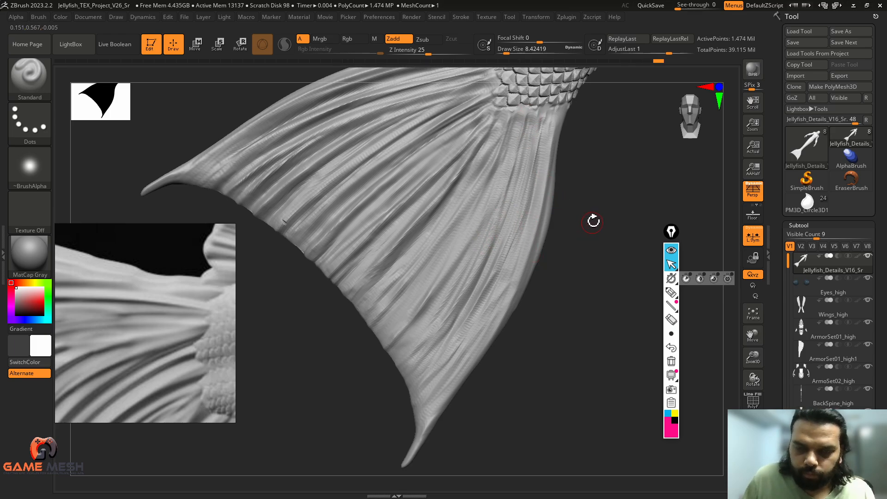
left_click_drag(576, 235, 631, 170)
left_click_drag(419, 224, 577, 259)
left_click_drag(398, 189, 362, 340)
mouse_move(422, 292)
left_mouse_down()
mouse_move(356, 370)
mouse_move(362, 368)
left_mouse_up()
key("s")
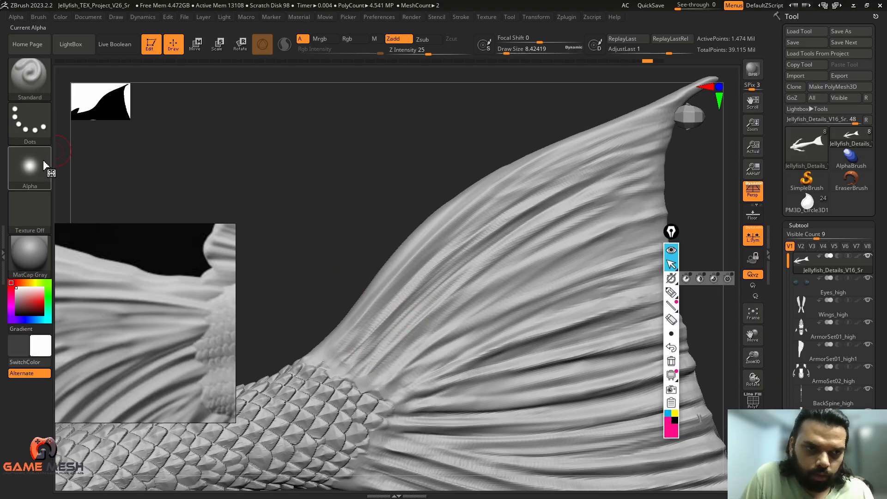
Try Alpha 55 on the Standard brush with Dots and FreeHand strokes along the outer rays near the scales, and undo them.
left_click(30, 166)
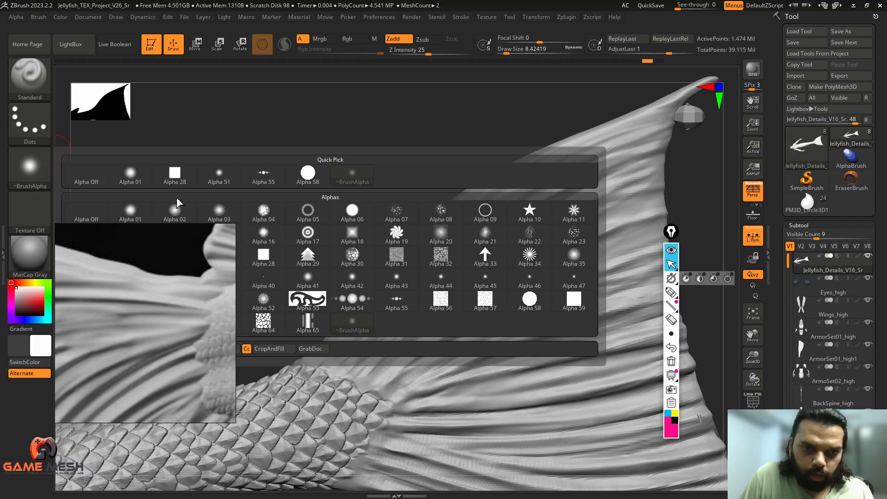
left_click(395, 300)
key("bracketright")
key("bracketright")
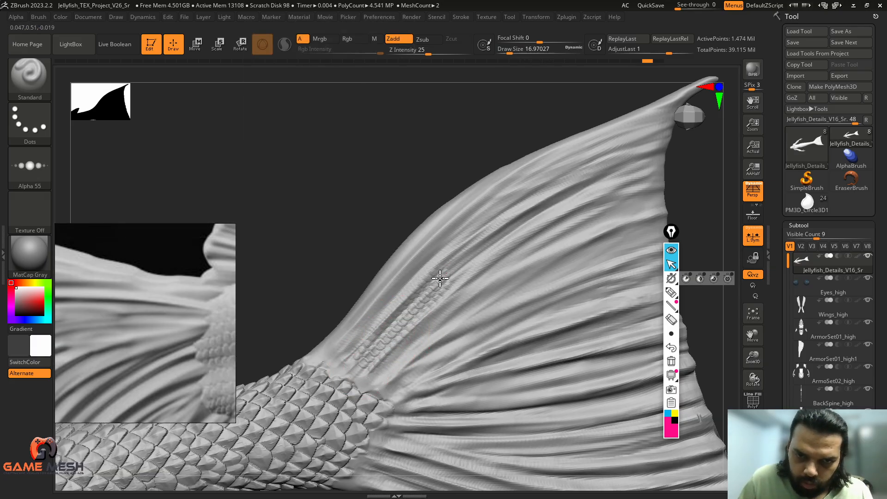
left_click(39, 134)
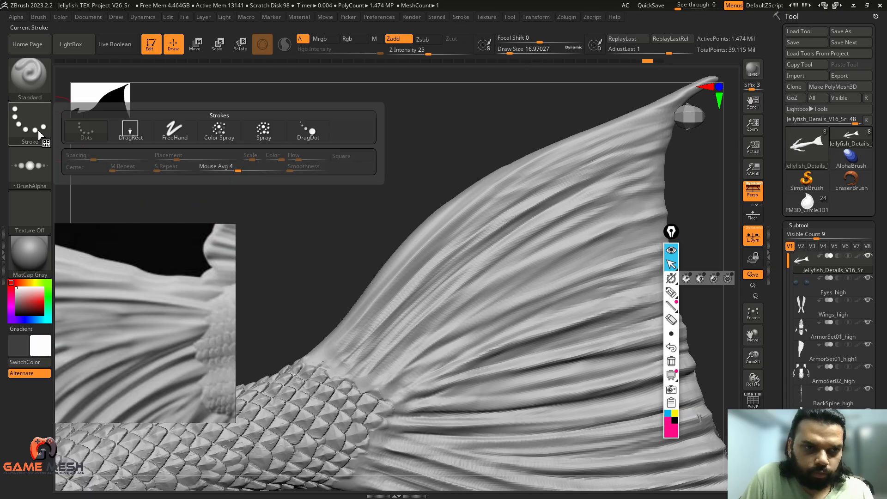
left_click(157, 137)
left_click_drag(364, 354, 453, 257)
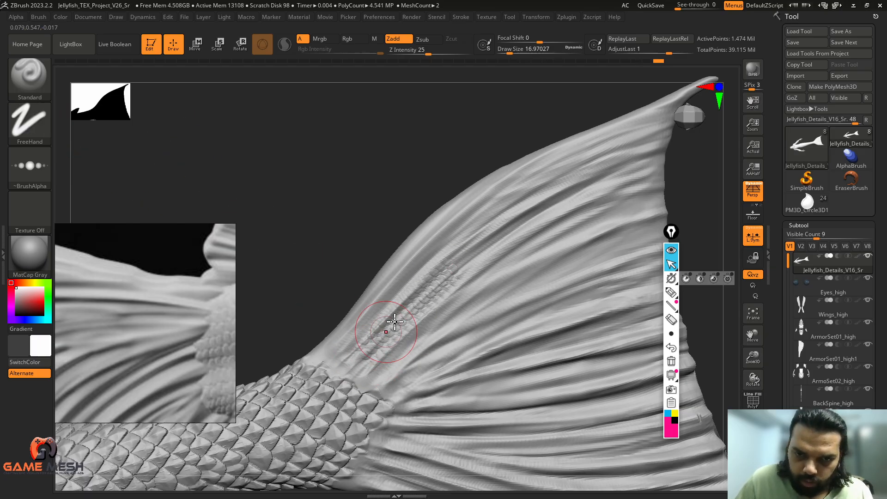
key("ctrl+z")
Set the Standard brush's alpha to Alpha 01.
left_click(30, 168)
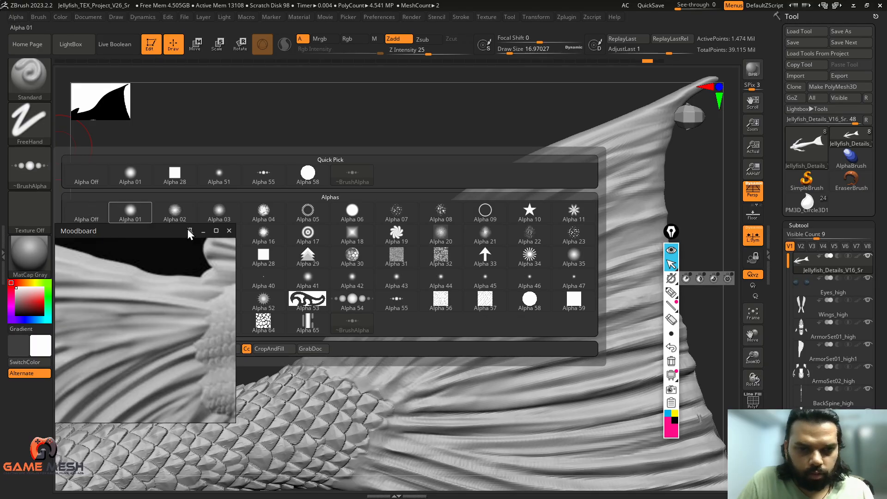
mouse_move(356, 301)
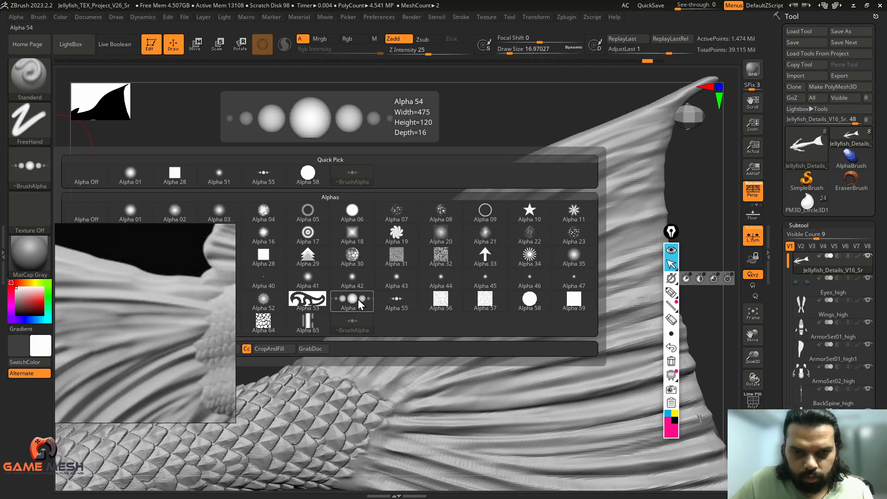
left_click(29, 167)
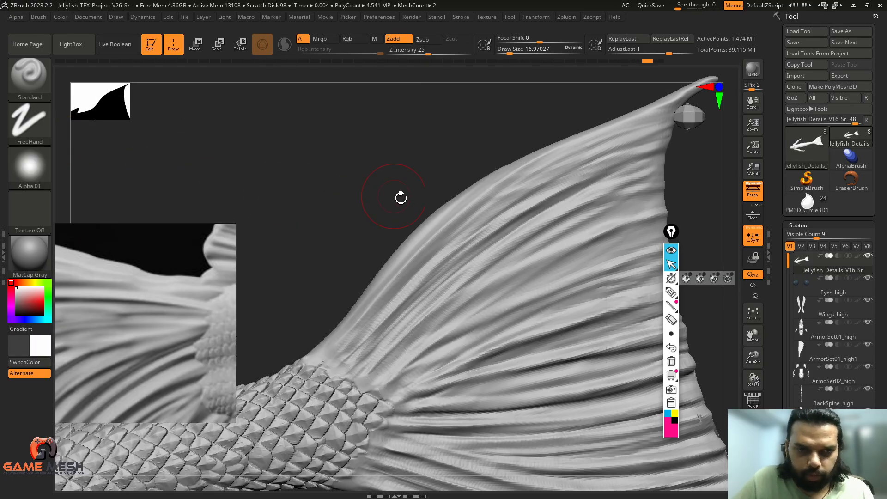
Switch to the DamStandard brush and assign it Alpha 55, with the outer lobe's rays in view.
key("b")
key("d")
key("s")
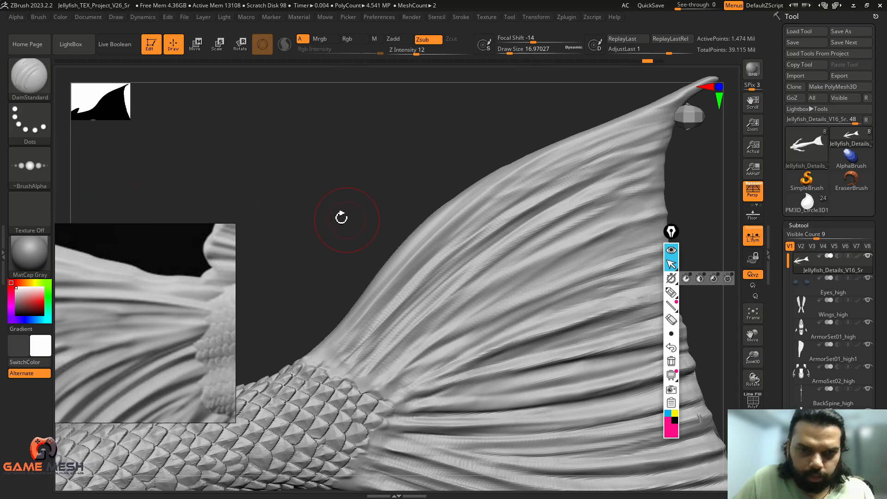
left_click_drag(341, 217, 258, 203)
left_click(29, 167)
left_click(397, 313)
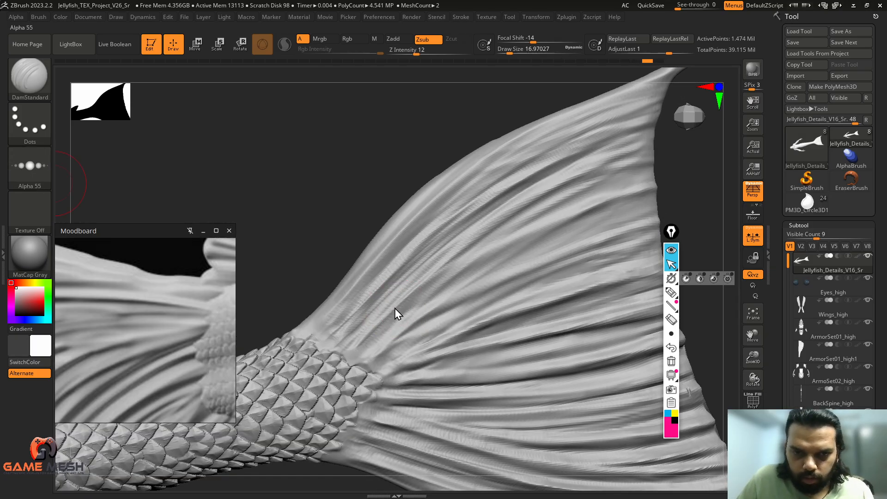
Test DamStandard grooves along the outer lobe's rays at Draw Sizes from about 13 to 20, undoing the unwanted strokes.
key("bracketleft")
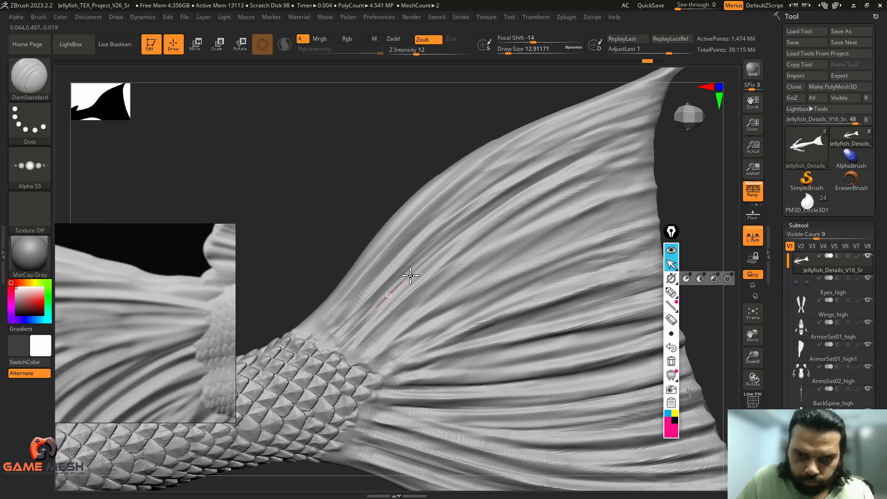
mouse_move(410, 276)
left_mouse_down()
mouse_move(512, 199)
mouse_move(595, 161)
left_mouse_up()
mouse_move(350, 373)
left_mouse_down()
mouse_move(429, 289)
mouse_move(656, 177)
mouse_move(627, 163)
left_mouse_up()
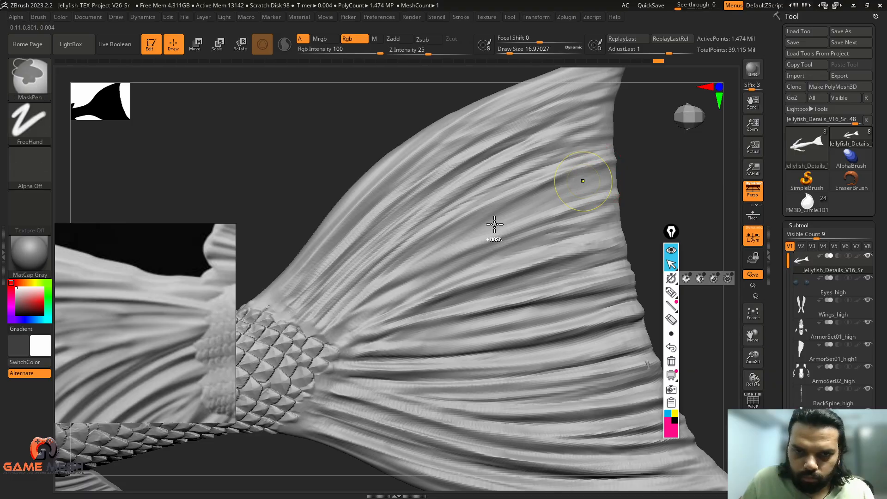
key("ctrl+z")
key("bracketright")
mouse_move(320, 329)
left_mouse_down()
mouse_move(405, 261)
mouse_move(600, 178)
left_mouse_up()
key("ctrl+z")
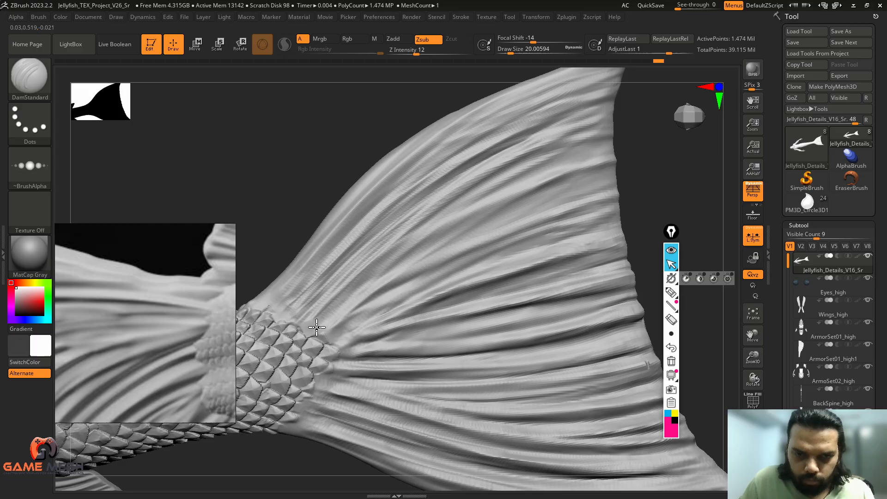
mouse_move(316, 327)
left_mouse_down()
mouse_move(420, 245)
mouse_move(621, 173)
left_mouse_up()
key("ctrl+z")
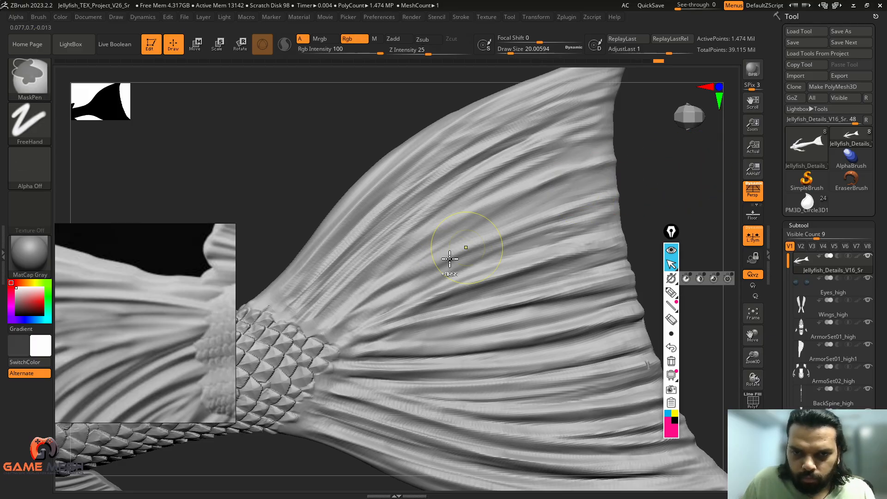
mouse_move(306, 317)
left_mouse_down()
mouse_move(347, 300)
mouse_move(439, 231)
mouse_move(611, 159)
mouse_move(564, 189)
left_mouse_up()
Switch to the Standard brush and reduce its Draw Size to about 9.4, keeping the outer lobe's rays in view.
key("b")
key("s")
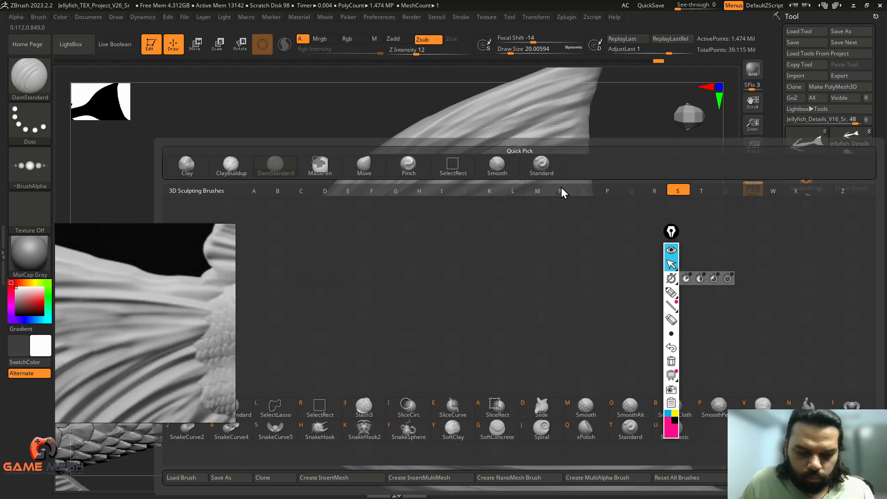
key("t")
left_click_drag(633, 171, 522, 214)
key("s")
left_click_drag(425, 254, 422, 254)
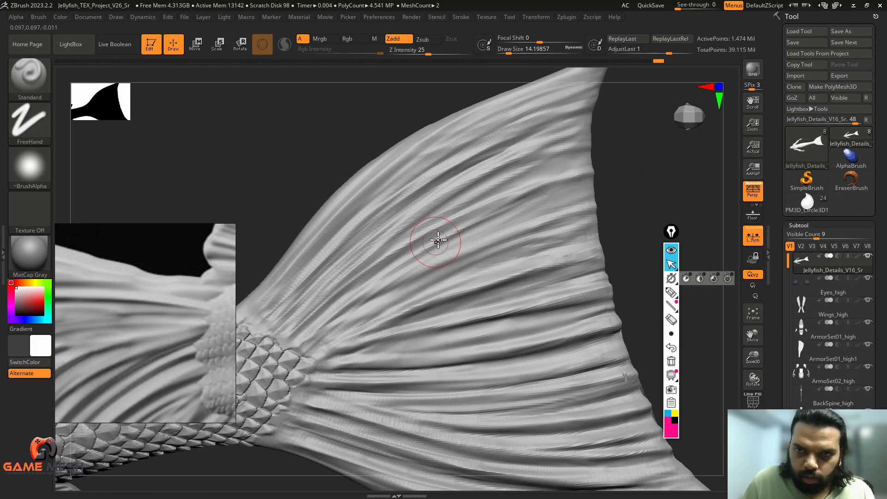
left_click_drag(633, 182, 621, 185)
key("s")
left_click_drag(350, 300, 345, 300)
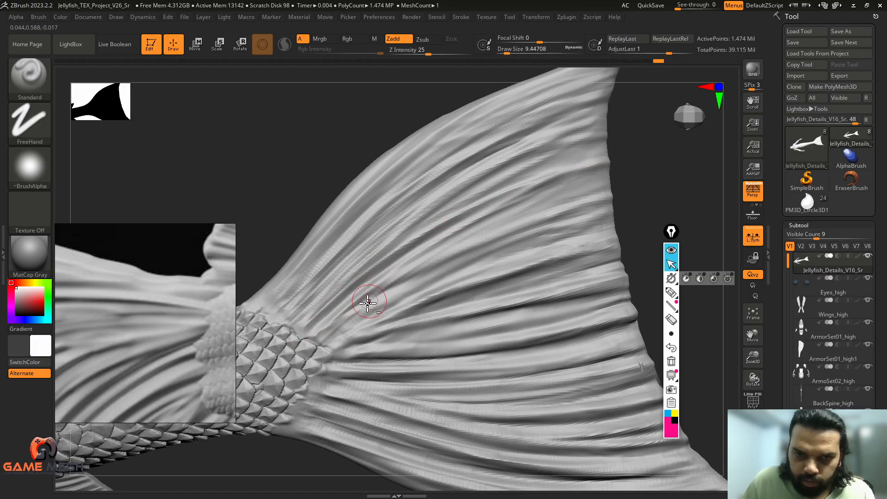
Carve inverted Standard strokes between the outer lobe's middle rays, running out to the fin's trailing edge.
left_click_drag(418, 265, 545, 193, "alt")
mouse_move(452, 243)
left_mouse_down("alt")
mouse_move(615, 172)
mouse_move(589, 178)
left_mouse_up("alt")
left_click_drag(464, 229, 629, 174, "alt")
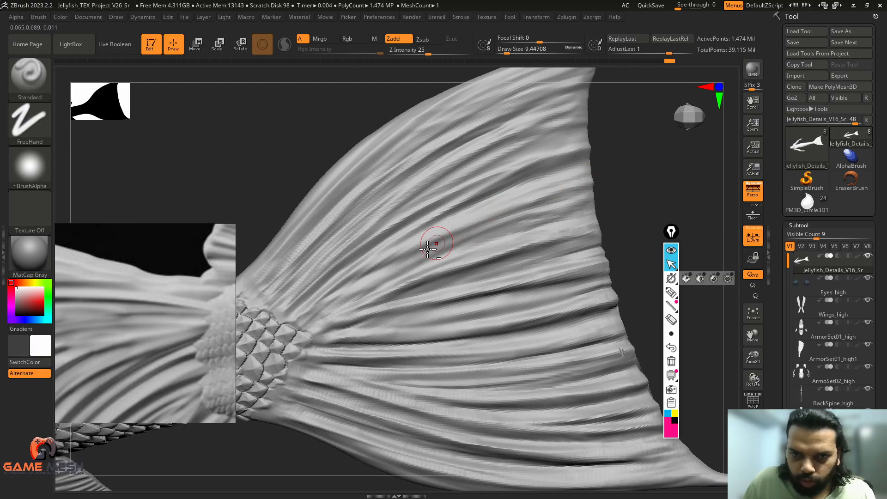
left_click_drag(392, 271, 590, 191, "alt")
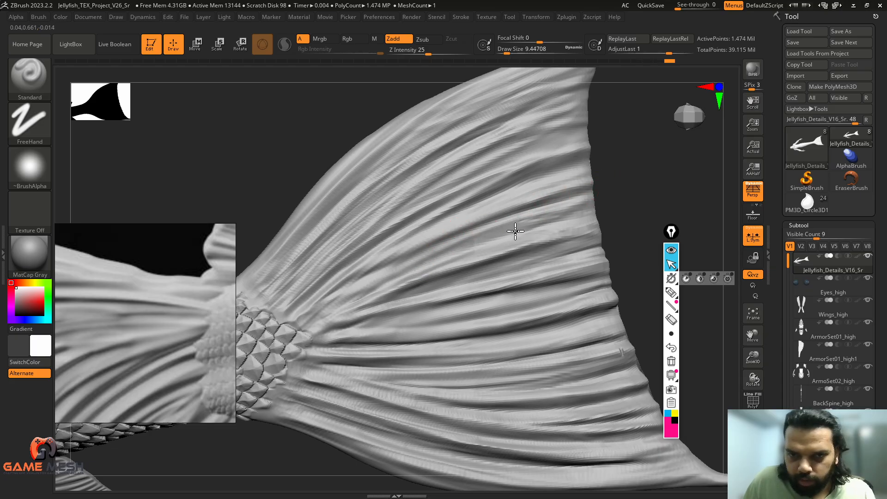
mouse_move(464, 253)
left_mouse_down("alt")
mouse_move(601, 202)
mouse_move(550, 231)
left_mouse_up("alt")
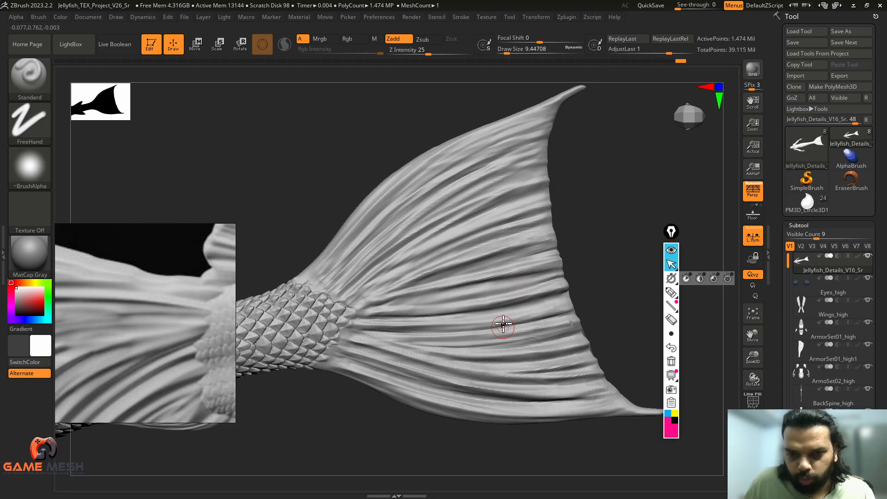
Carve finer inverted Standard grooves at Draw Size about 6.6 from the scales along the outer rays towards the fin tip.
left_click_drag(591, 210, 572, 254, "alt")
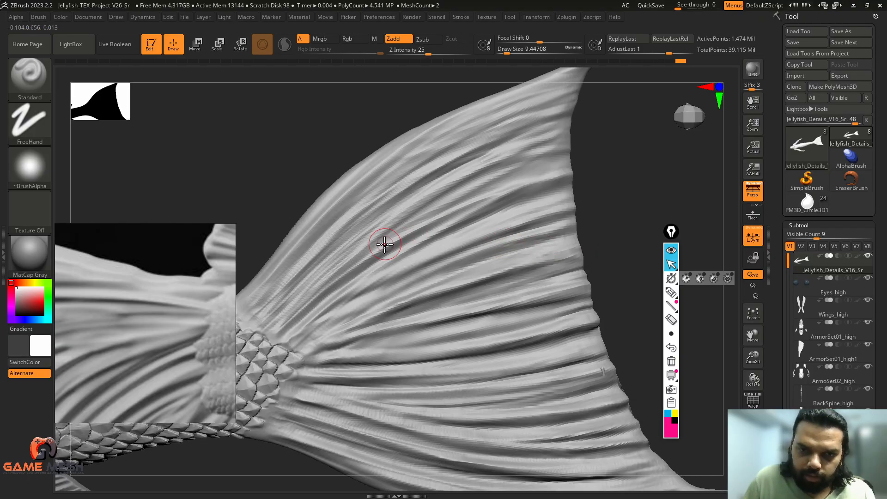
key("s")
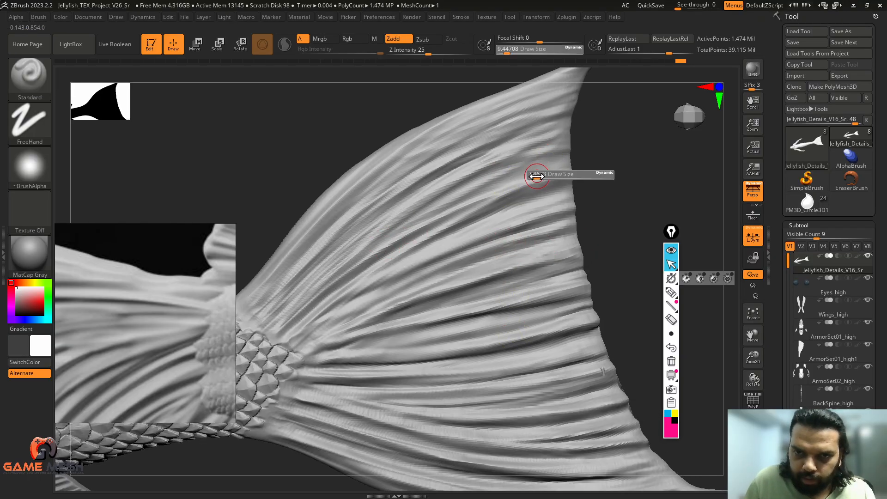
left_click_drag(537, 176, 532, 176)
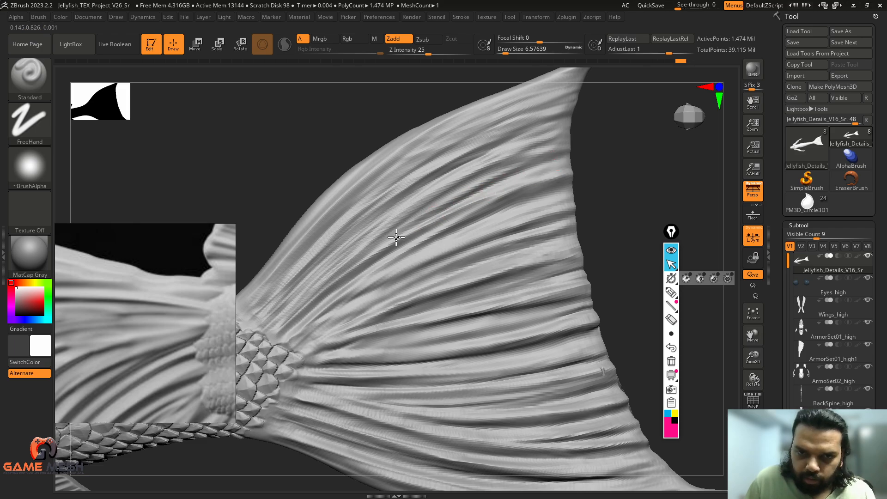
mouse_move(396, 236)
left_mouse_down("alt")
mouse_move(520, 172)
mouse_move(619, 155)
left_mouse_up("alt")
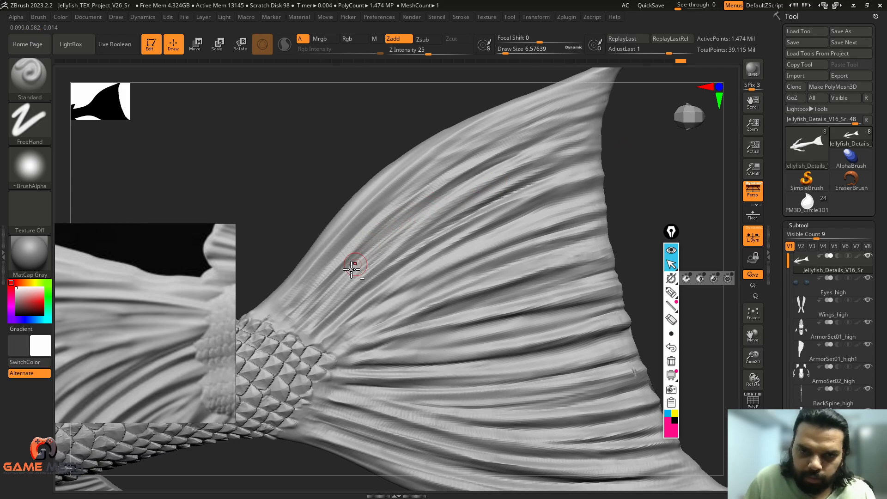
left_click_drag(293, 327, 410, 207, "alt")
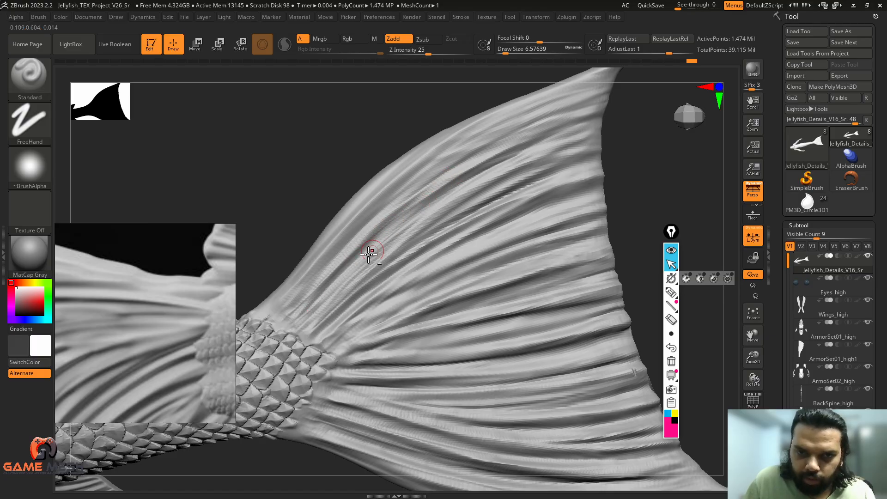
mouse_move(368, 255)
left_mouse_down("alt")
mouse_move(417, 206)
mouse_move(513, 158)
left_mouse_up("alt")
left_click_drag(449, 185, 592, 126, "alt")
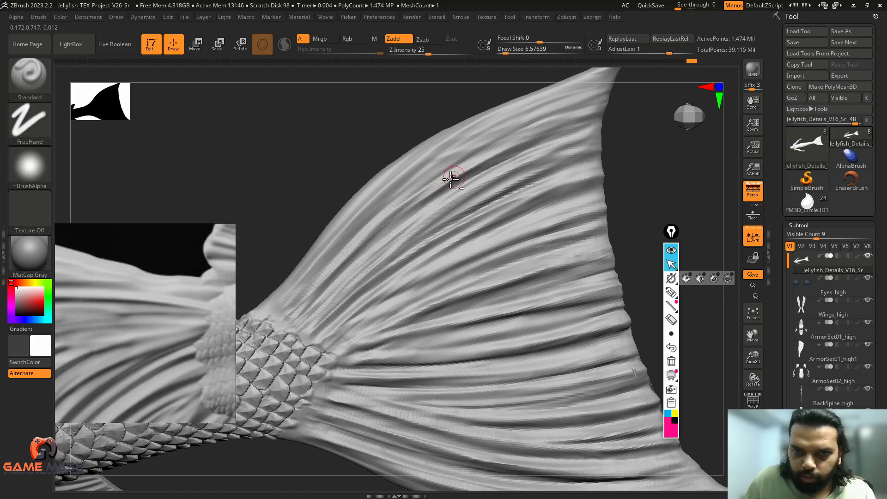
mouse_move(401, 198)
left_mouse_down("alt")
mouse_move(461, 143)
mouse_move(606, 86)
mouse_move(450, 193)
left_mouse_up("alt")
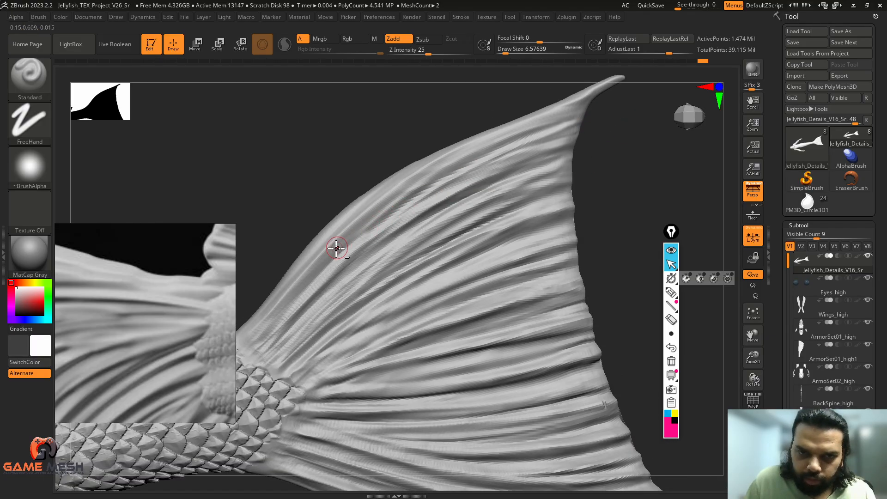
mouse_move(336, 248)
left_mouse_down("alt")
mouse_move(368, 212)
mouse_move(551, 109)
left_mouse_up("alt")
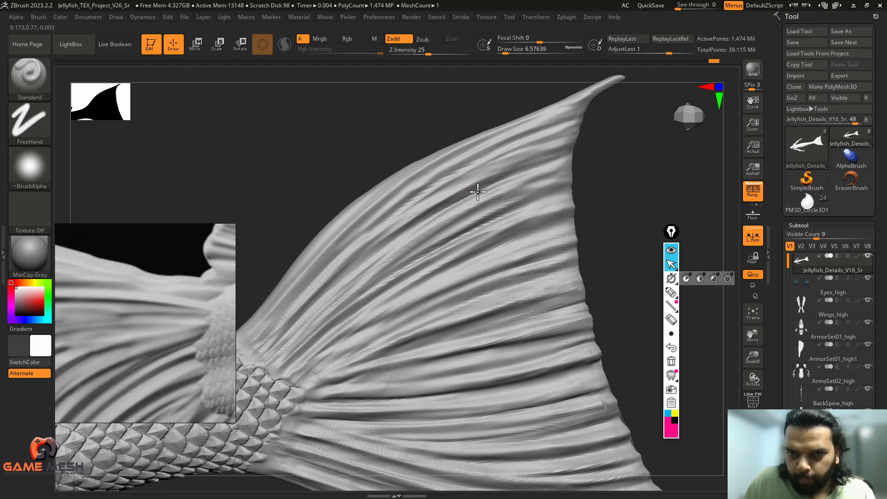
left_click_drag(609, 147, 602, 156, "alt")
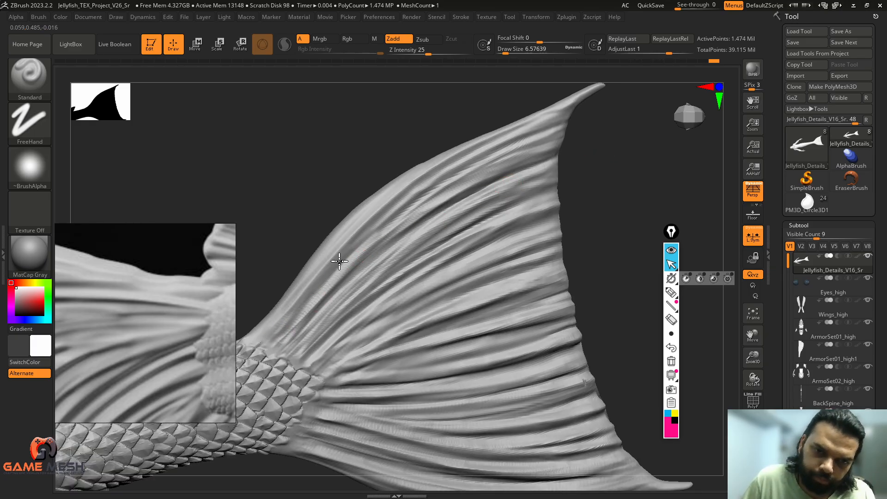
Try a Standard stroke along the fin's smooth leading edge and undo it.
left_click_drag(600, 110, 611, 194, "alt")
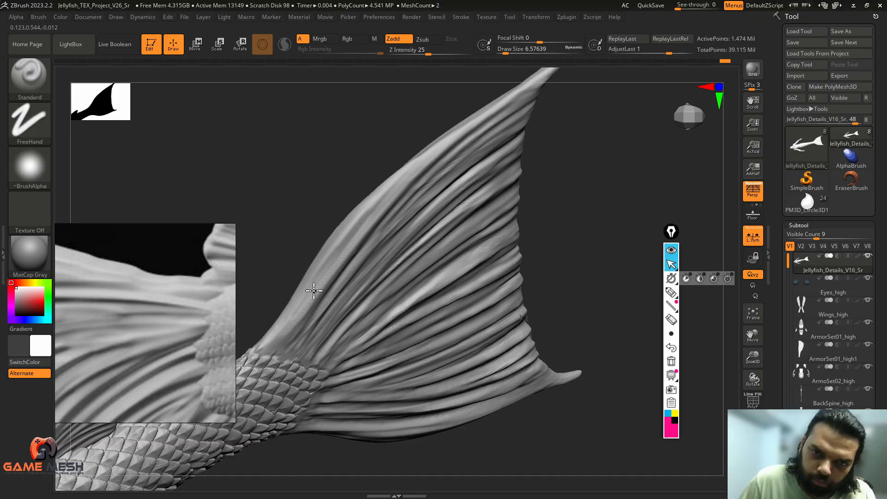
left_click_drag(345, 232, 437, 153)
mouse_move(571, 159)
left_mouse_down()
mouse_move(563, 145)
mouse_move(590, 172)
left_mouse_up()
key("ctrl+z")
key("ctrl+z")
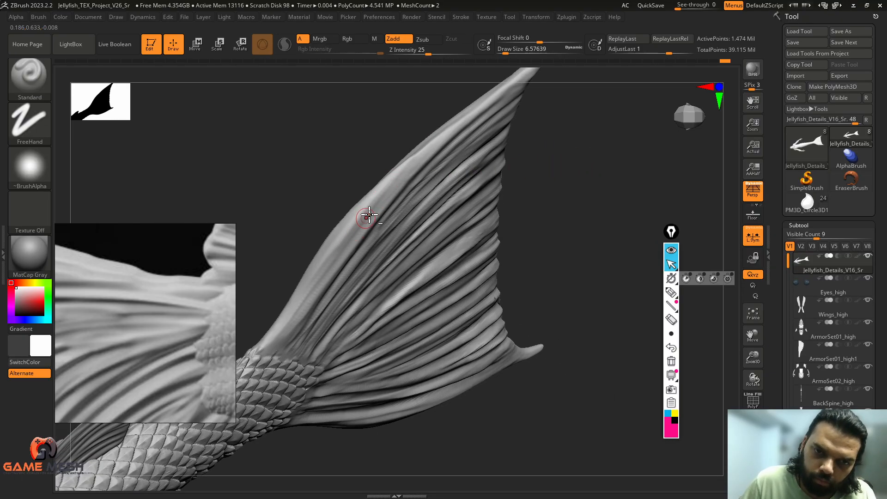
Switch to DamStandard with Draw Size about 27 and isolate the tail fin by hiding the body and the other subtools.
mouse_move(572, 237)
left_mouse_down()
mouse_move(548, 245)
mouse_move(610, 249)
mouse_move(588, 231)
mouse_move(580, 200)
mouse_move(508, 250)
left_mouse_up()
key("b")
key("d")
key("s")
mouse_move(547, 217)
left_mouse_down()
mouse_move(556, 200)
mouse_move(562, 223)
mouse_move(550, 185)
mouse_move(534, 181)
mouse_move(615, 234)
left_mouse_up()
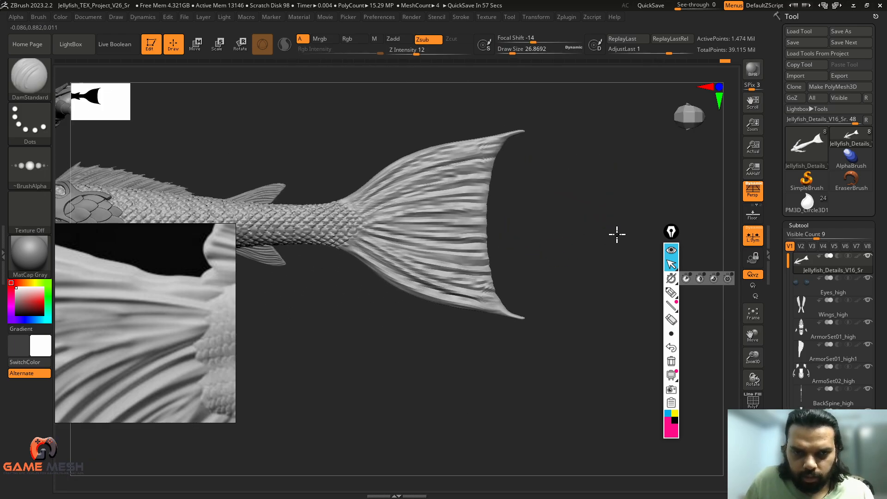
left_click_drag(589, 91, 333, 357, "ctrl+alt+shift")
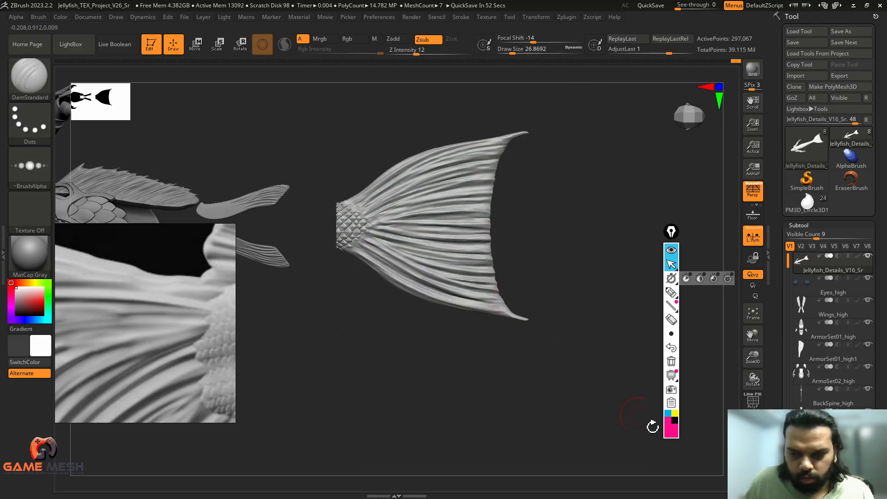
left_click(753, 448)
Cut DamStandard grooves at Draw Size about 33 from the scales across the isolated fin's rays and smooth them lightly.
left_click_drag(517, 391, 457, 365)
mouse_move(501, 189)
left_mouse_down()
mouse_move(523, 249)
mouse_move(499, 247)
mouse_move(443, 328)
mouse_move(497, 348)
mouse_move(422, 373)
mouse_move(397, 351)
mouse_move(379, 362)
left_mouse_up()
key("s")
key("s")
mouse_move(322, 296)
left_mouse_down()
mouse_move(441, 257)
mouse_move(545, 206)
left_mouse_up()
left_click_drag(598, 190, 596, 184)
mouse_move(314, 273)
left_mouse_down()
mouse_move(417, 228)
mouse_move(514, 165)
left_mouse_up()
mouse_move(466, 212)
left_mouse_down("shift")
mouse_move(414, 245)
mouse_move(394, 272)
mouse_move(506, 174)
left_mouse_up("shift")
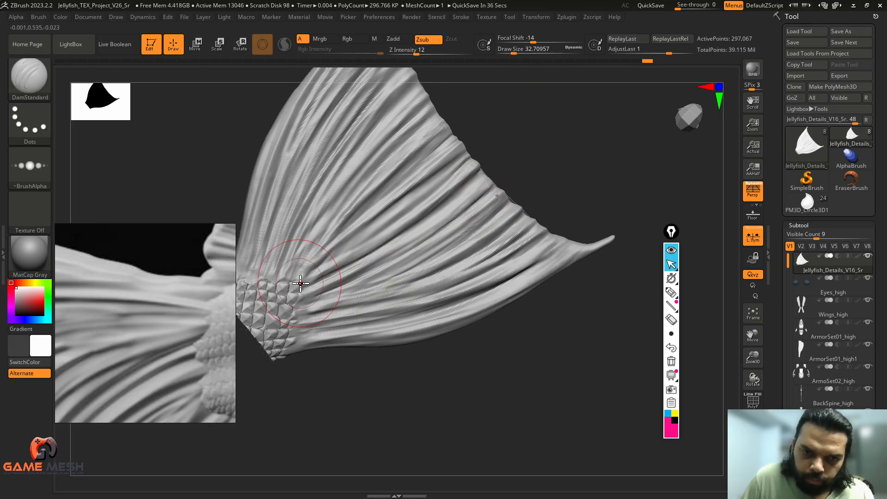
left_click_drag(381, 215, 460, 157)
Turn to the fin's opposite side and switch to the Standard brush with Draw Size about 5.8.
mouse_move(588, 154)
left_mouse_down()
mouse_move(527, 166)
mouse_move(550, 297)
mouse_move(529, 279)
mouse_move(547, 289)
mouse_move(467, 360)
left_mouse_up()
left_click_drag(409, 360, 380, 390)
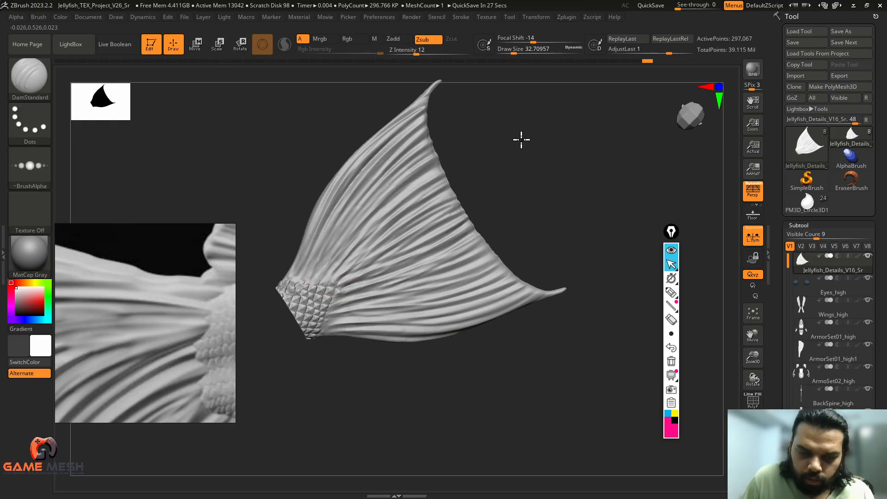
mouse_move(521, 139)
left_mouse_down()
mouse_move(540, 178)
mouse_move(525, 177)
mouse_move(529, 199)
left_mouse_up()
key("b")
key("s")
key("t")
key("s")
left_click_drag(349, 292, 341, 292)
left_click_drag(582, 147, 587, 191, "alt")
key("s")
left_click_drag(356, 303, 295, 296)
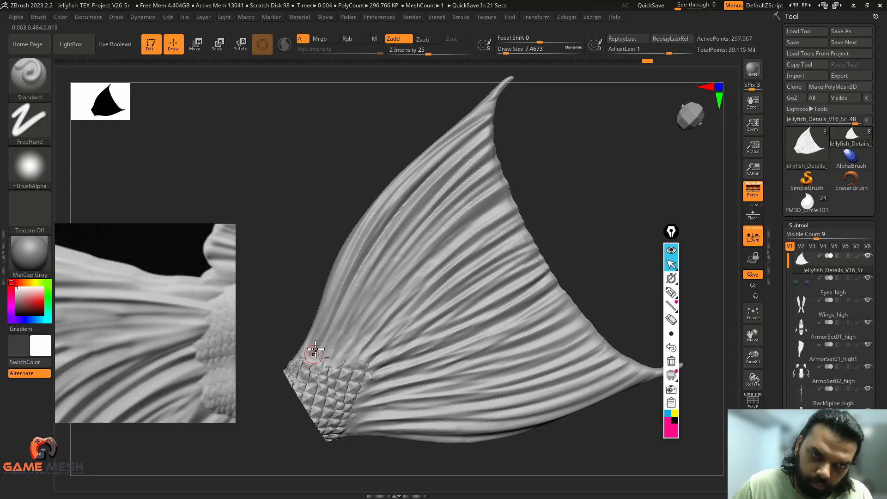
key("s")
left_click_drag(318, 355, 316, 356)
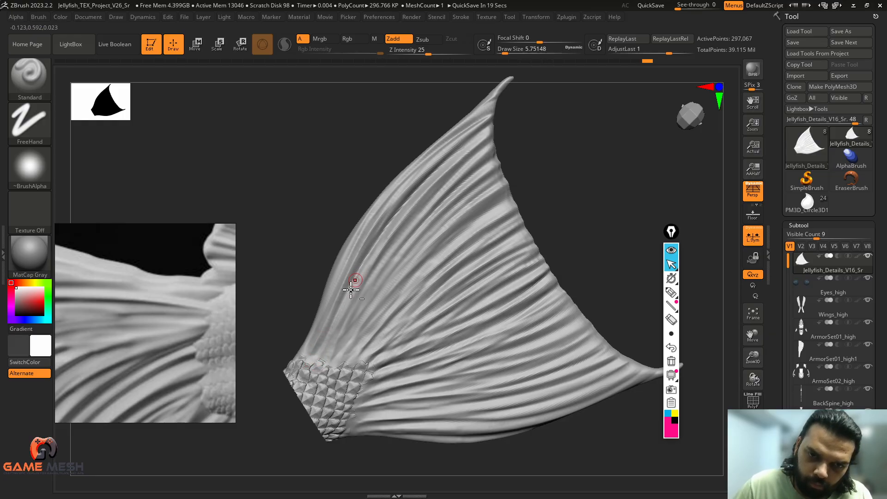
Carve thin inverted Standard grooves along the outer rays on the fin's opposite side, from the scales towards the tip.
left_click_drag(365, 268, 434, 169, "alt")
left_click_drag(517, 124, 517, 119)
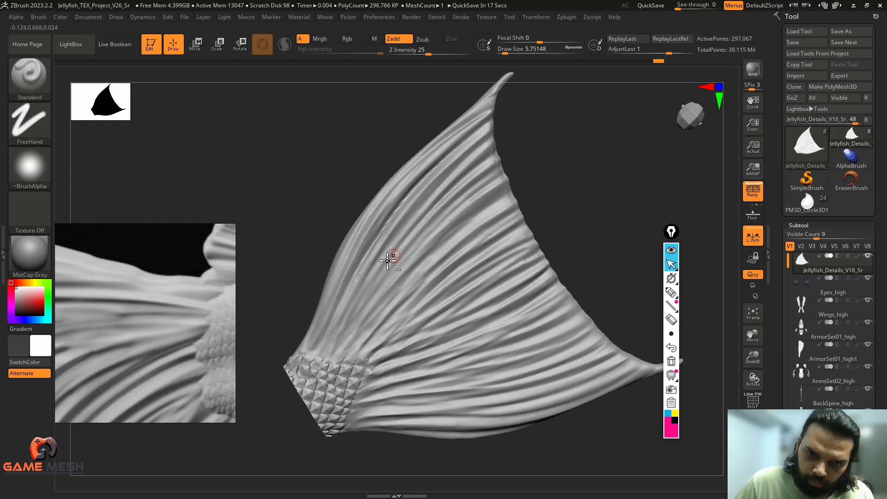
left_click_drag(364, 277, 445, 178)
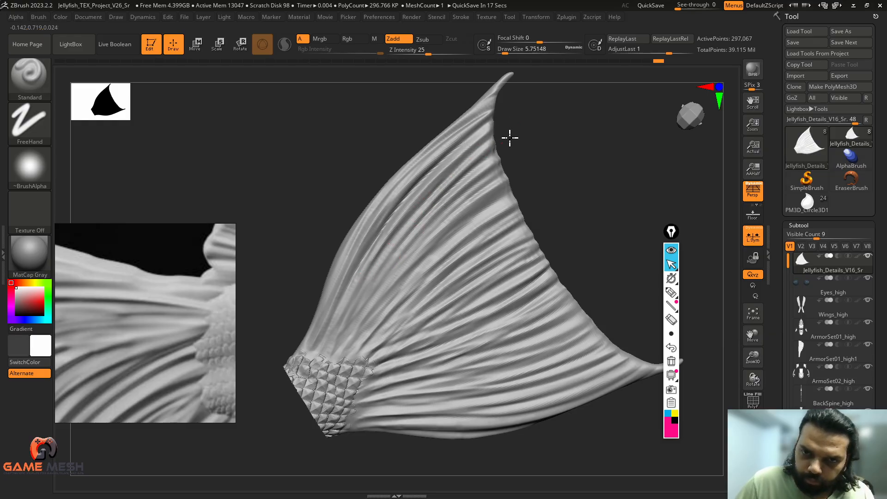
left_click_drag(460, 178, 460, 177)
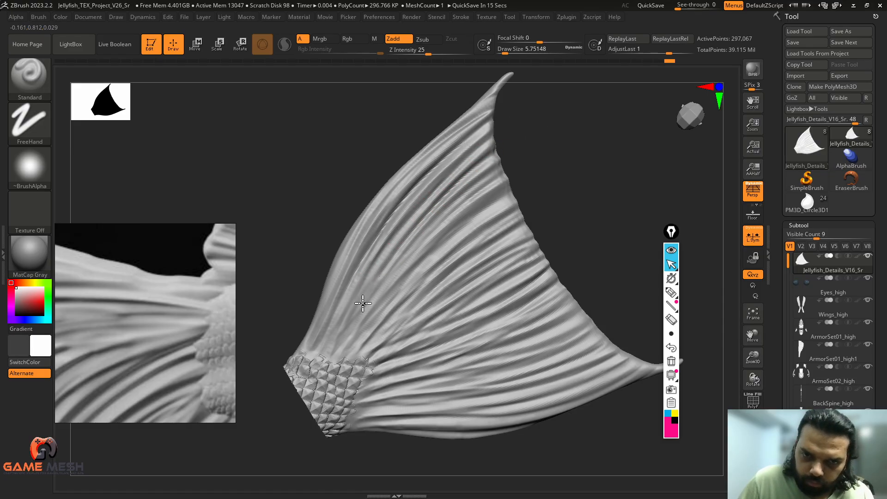
Refine the grooves between the fin's middle and lower rays, raising Draw Size to about 9.4 and aborting the project auto-save.
left_click_drag(581, 213, 531, 262)
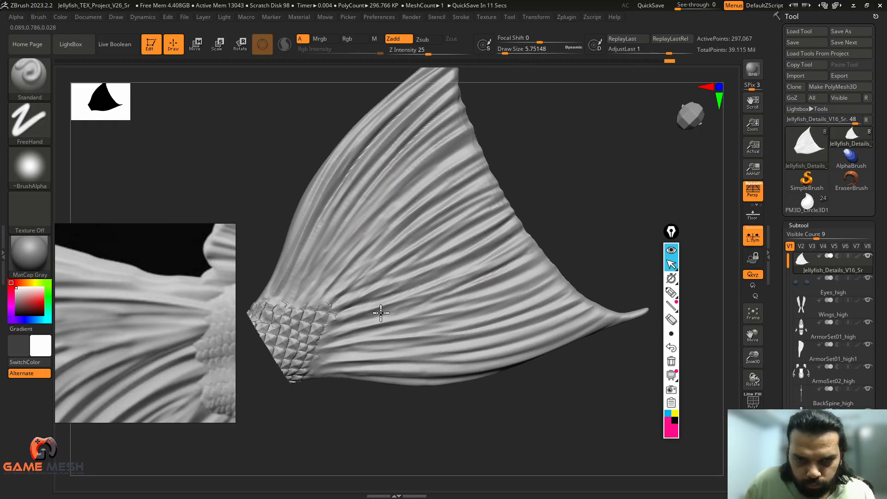
mouse_move(565, 215)
left_mouse_down()
mouse_move(568, 192)
mouse_move(586, 224)
mouse_move(574, 182)
mouse_move(572, 201)
left_mouse_up()
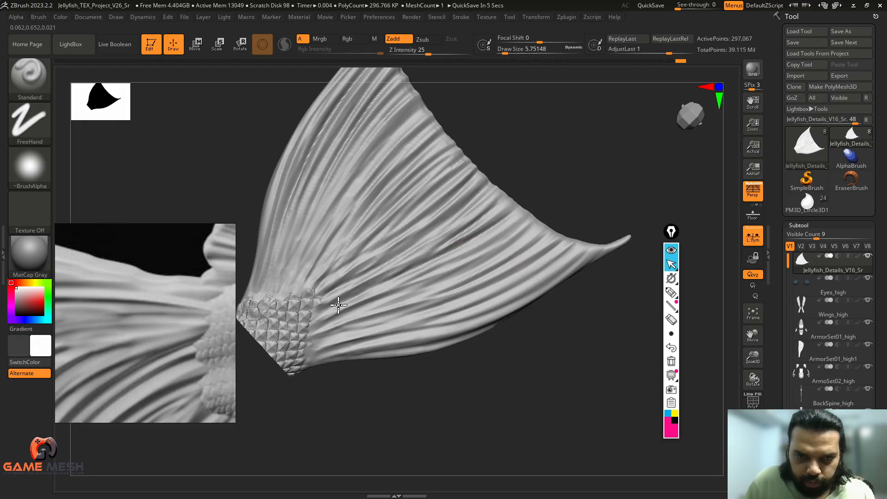
left_click_drag(507, 169, 520, 189)
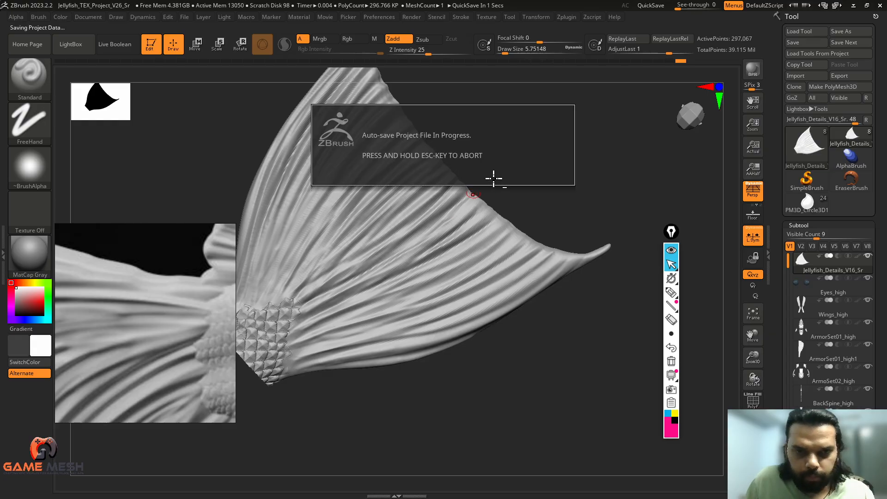
key("Escape")
left_click_drag(502, 186, 504, 180)
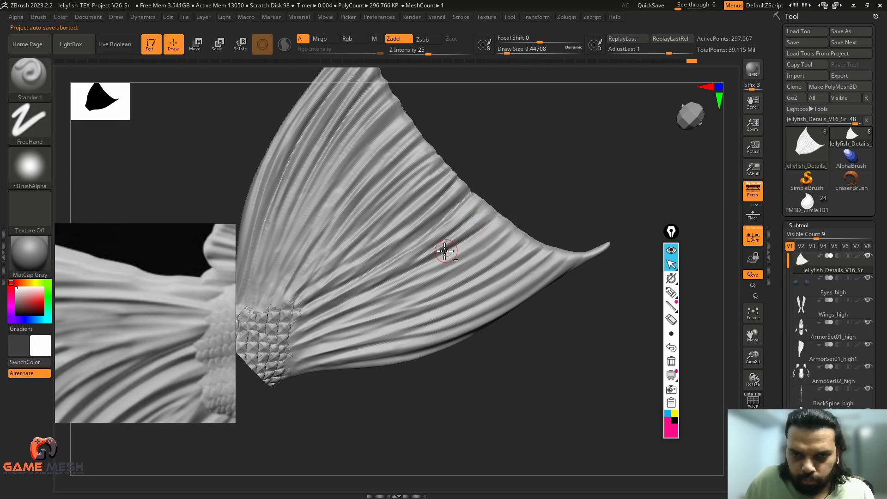
left_click_drag(543, 159, 368, 258)
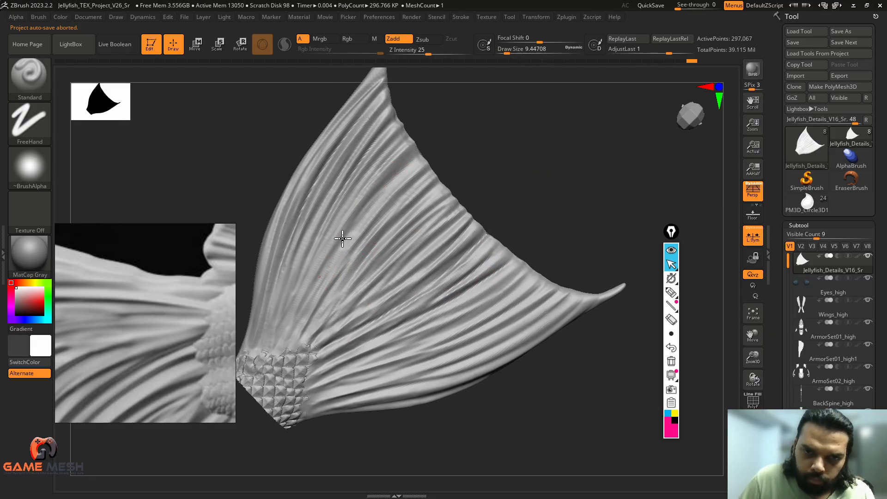
Sculpt further fine Standard-brush grooves along the upper, middle and lower rays towards the fin's outer edge.
left_click_drag(448, 133, 351, 228)
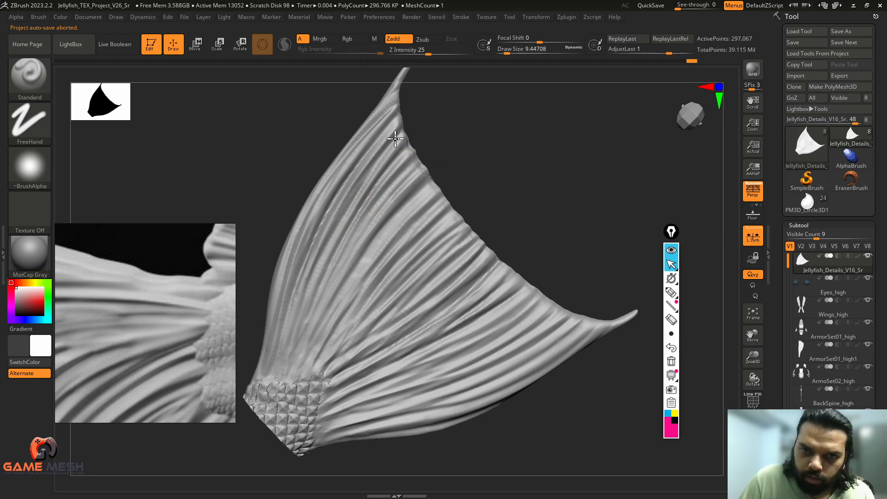
left_click_drag(552, 226, 448, 286)
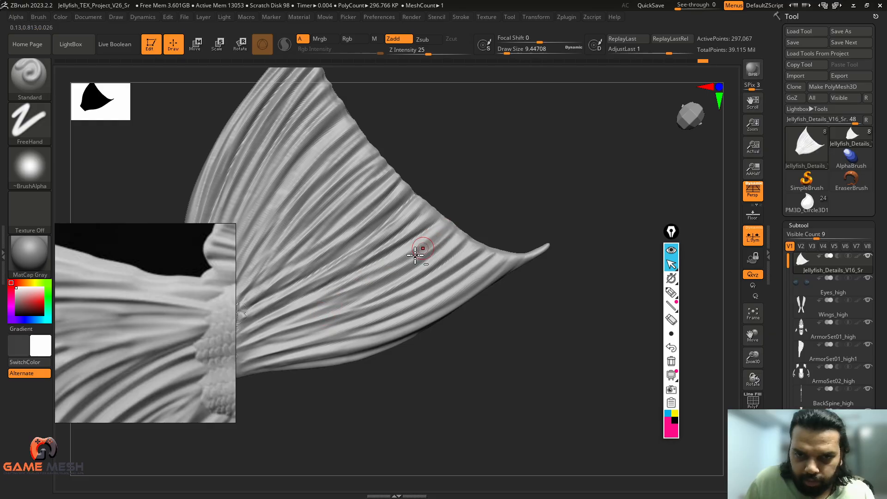
mouse_move(452, 224)
left_mouse_down("alt")
mouse_move(324, 307)
mouse_move(364, 282)
left_mouse_up("alt")
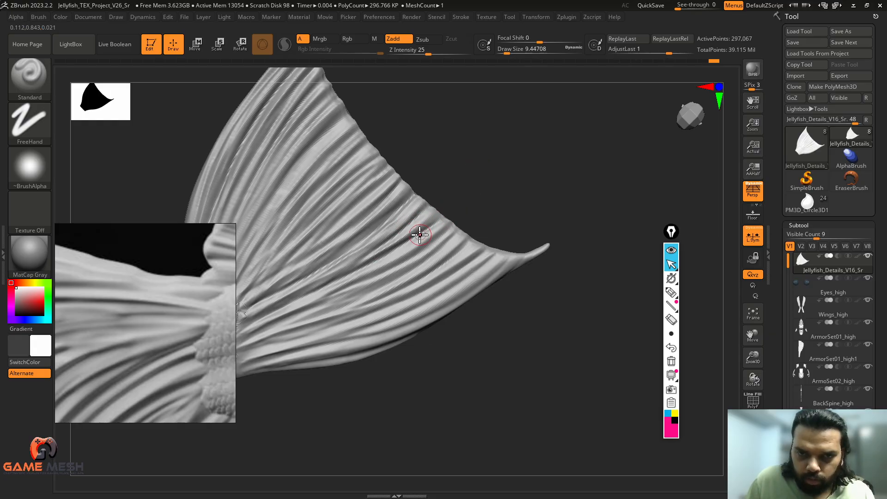
left_click_drag(468, 248, 493, 221)
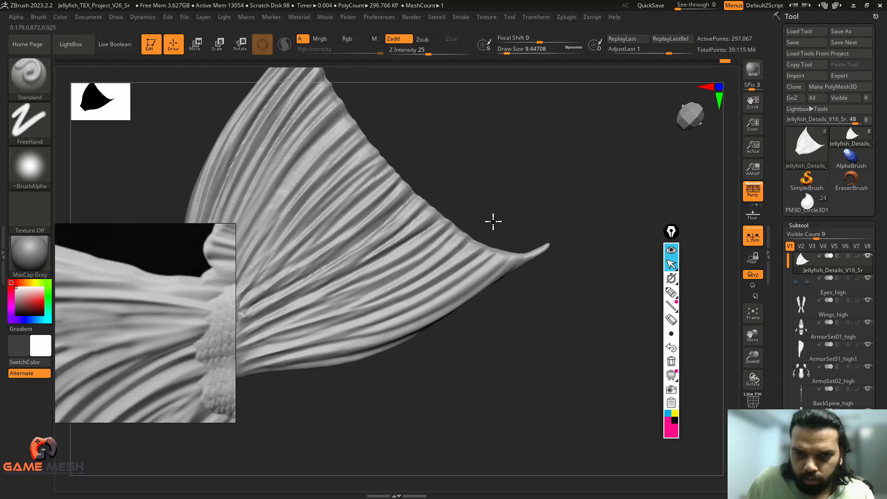
Unhide the rest of the body mesh, turn off Solo to show all subtools, and frame the whole creature from the front.
left_click_drag(547, 206, 525, 199, "alt")
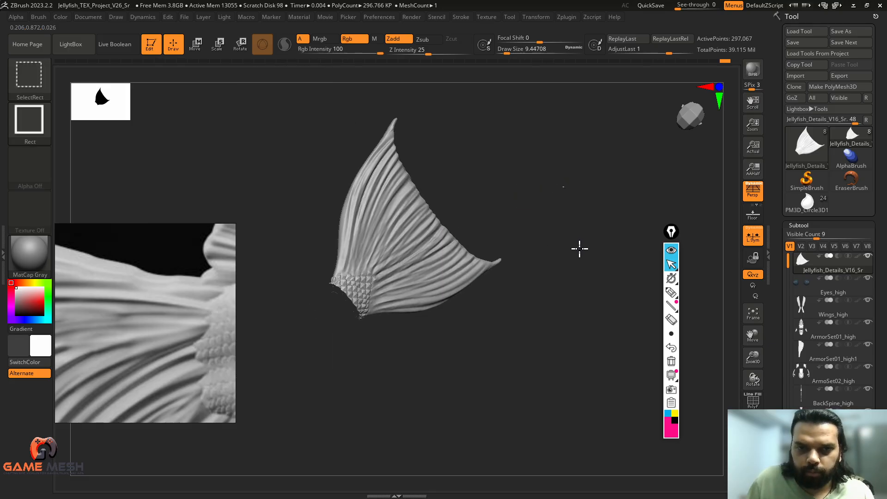
left_click(578, 249, "ctrl+shift")
mouse_move(560, 254)
left_mouse_down()
mouse_move(536, 291)
mouse_move(558, 197)
mouse_move(536, 281)
left_mouse_up()
left_click(752, 460)
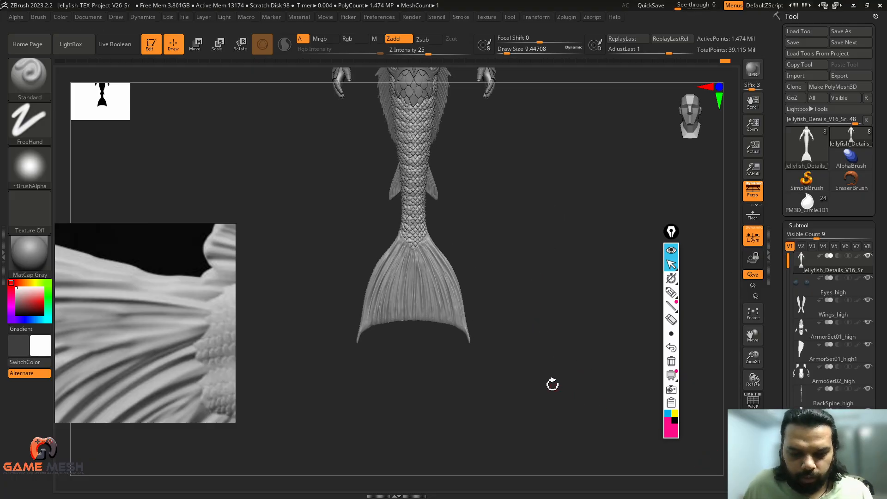
key("f")
right_click_drag(539, 306, 537, 310, "ctrl")
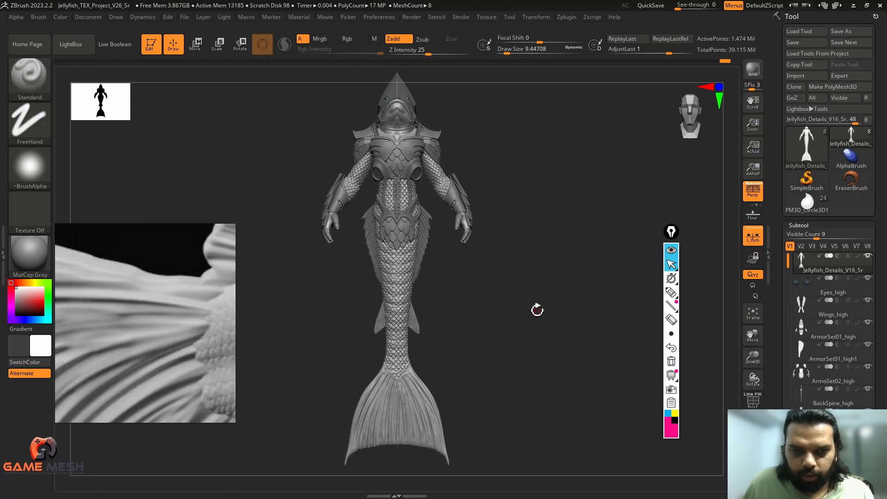
left_click_drag(537, 310, 529, 324)
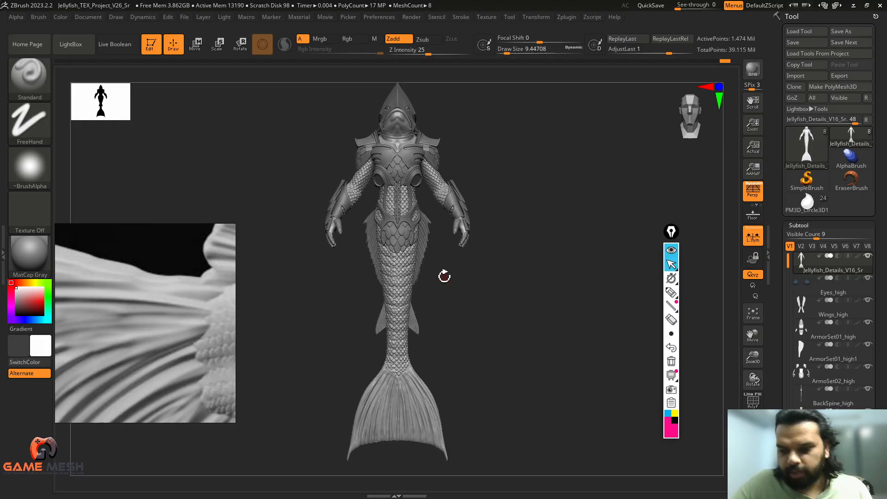
key("shift")
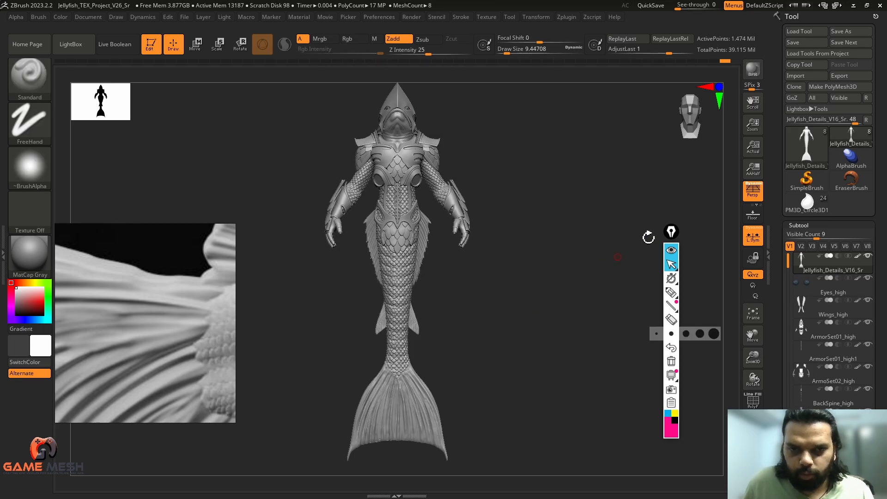
Save the tool as Jellyfish_Details_V16_Sr in the Jelly Fish folder, replacing the existing file.
left_click(849, 31)
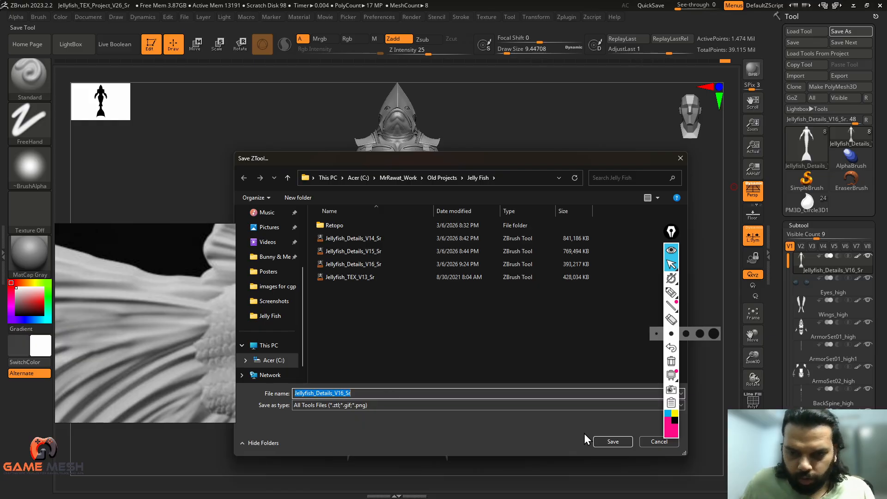
left_click(612, 441)
left_click(465, 243)
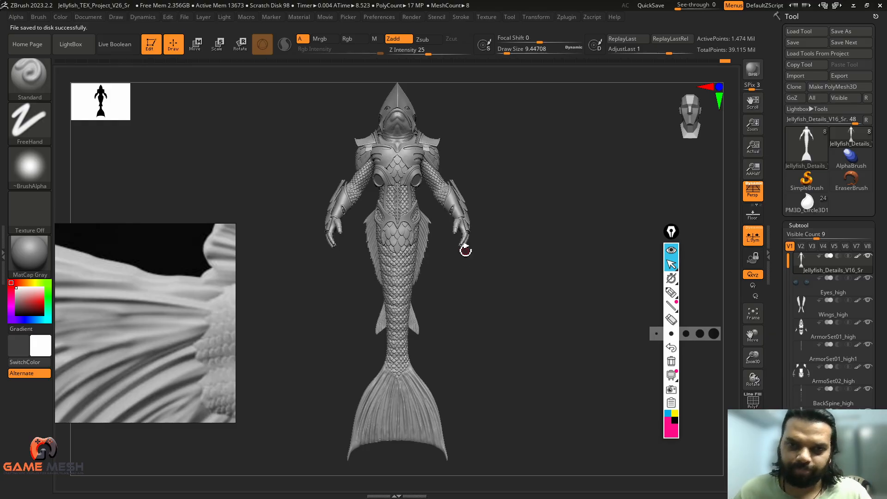
mouse_move(227, 246)
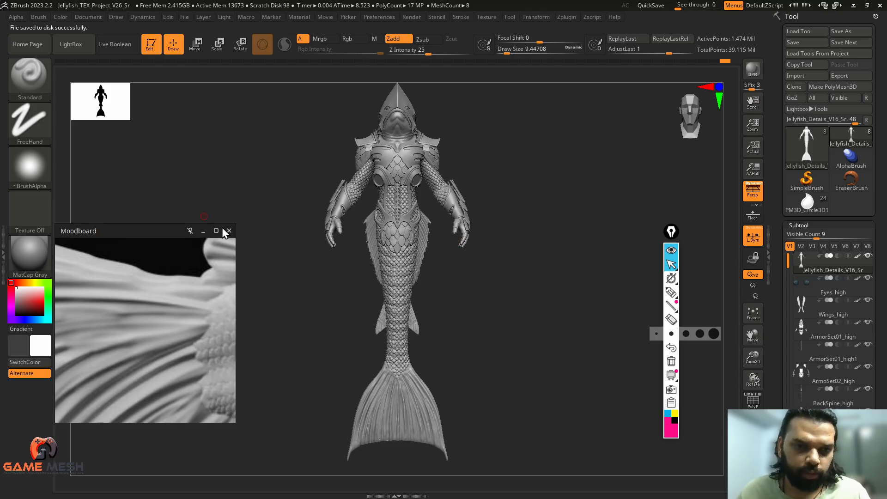